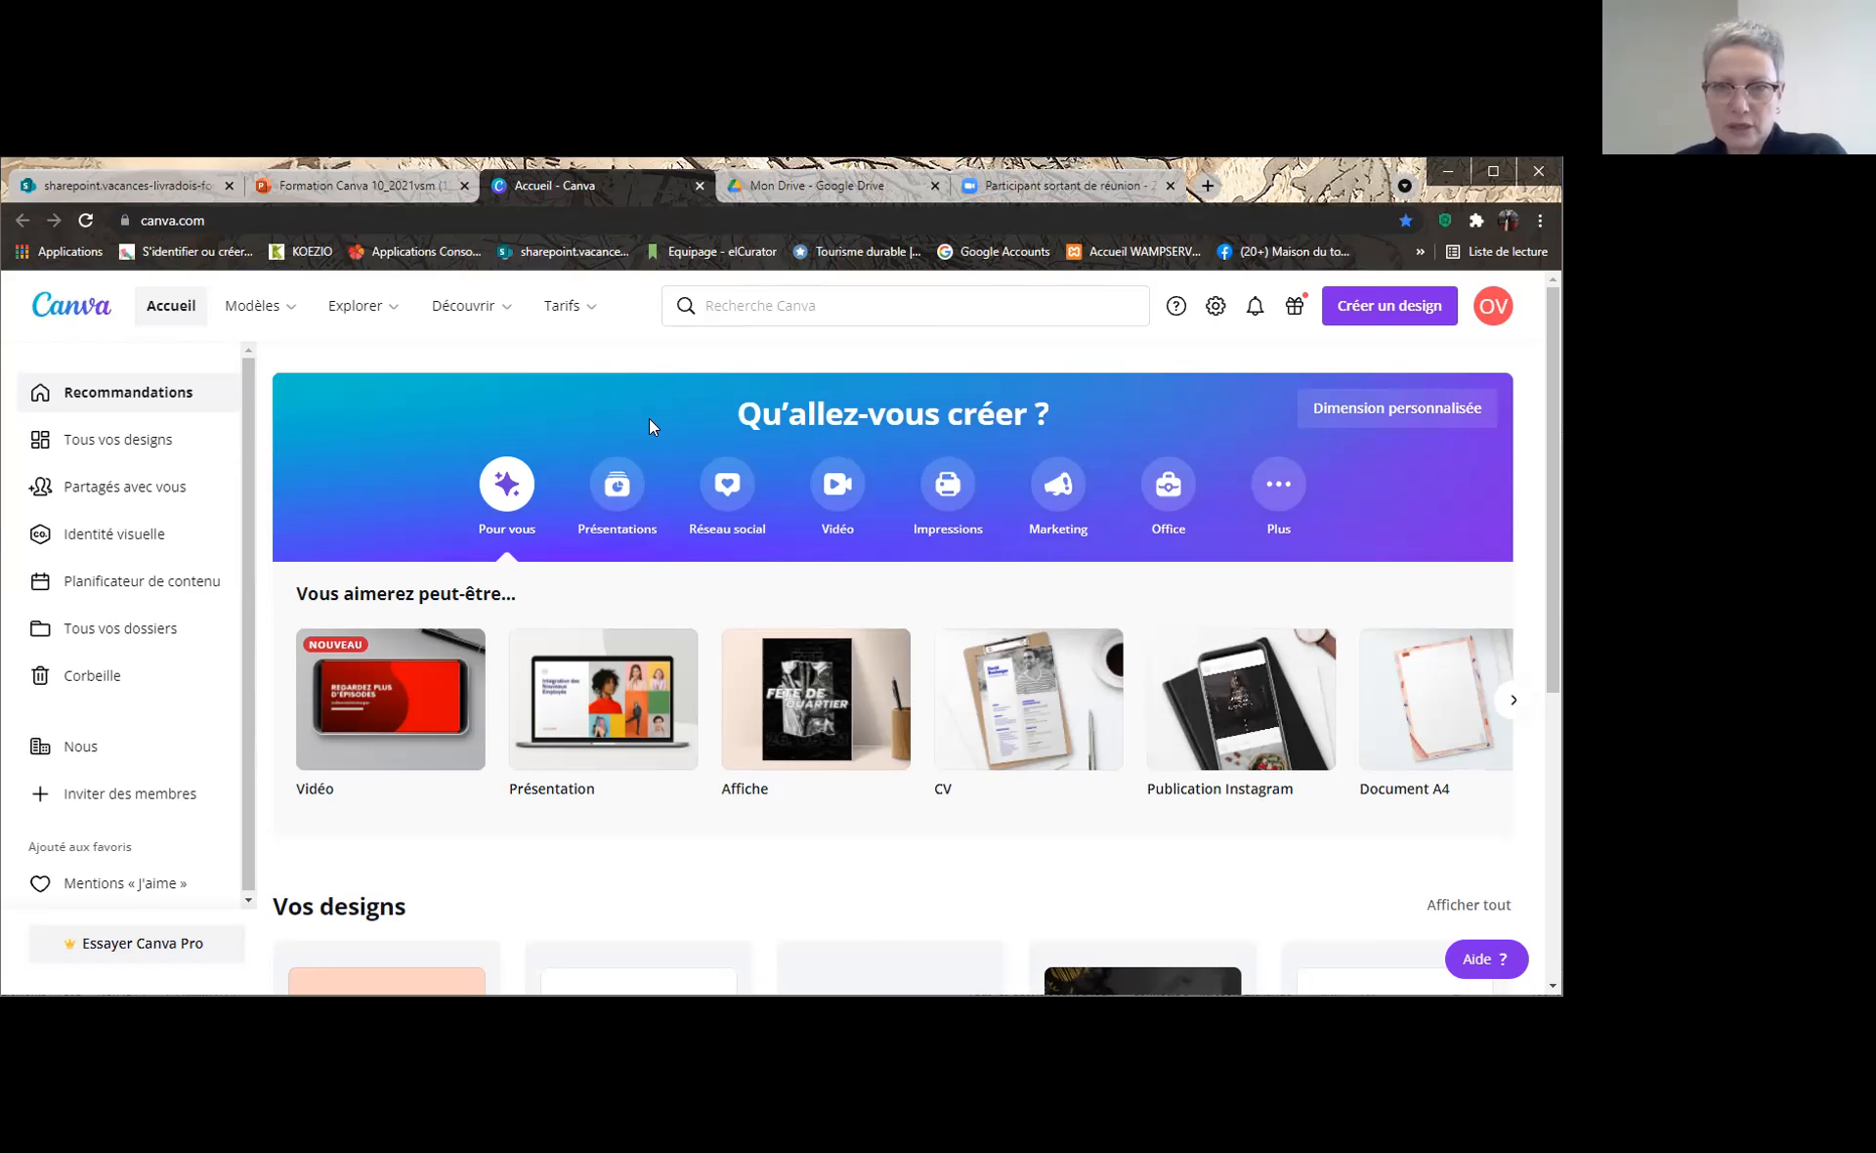
Open the Bons cadeaux template collection from the Marketing templates and look through the gift voucher designs
{"action": "mouse_move", "coordinate": [256, 307]}
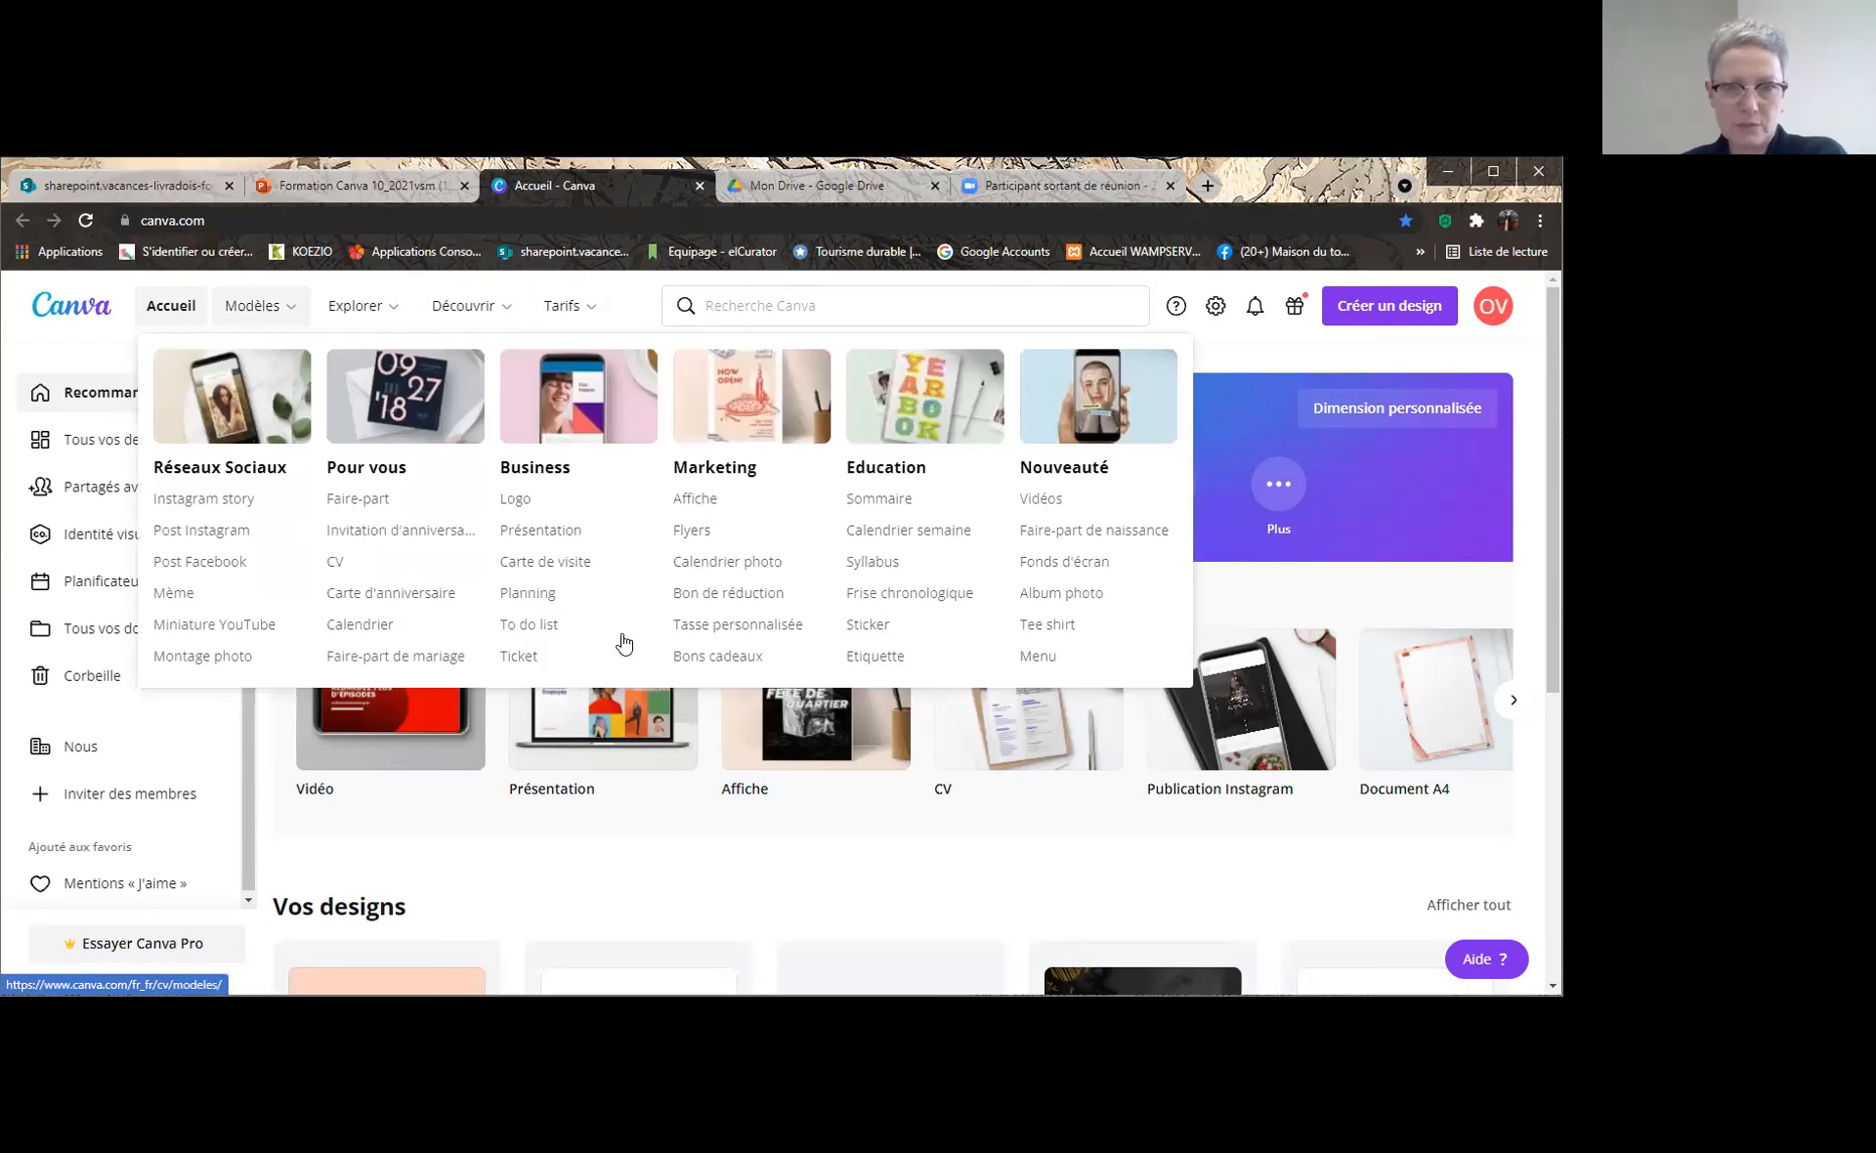
{"action": "left_click", "coordinate": [733, 657]}
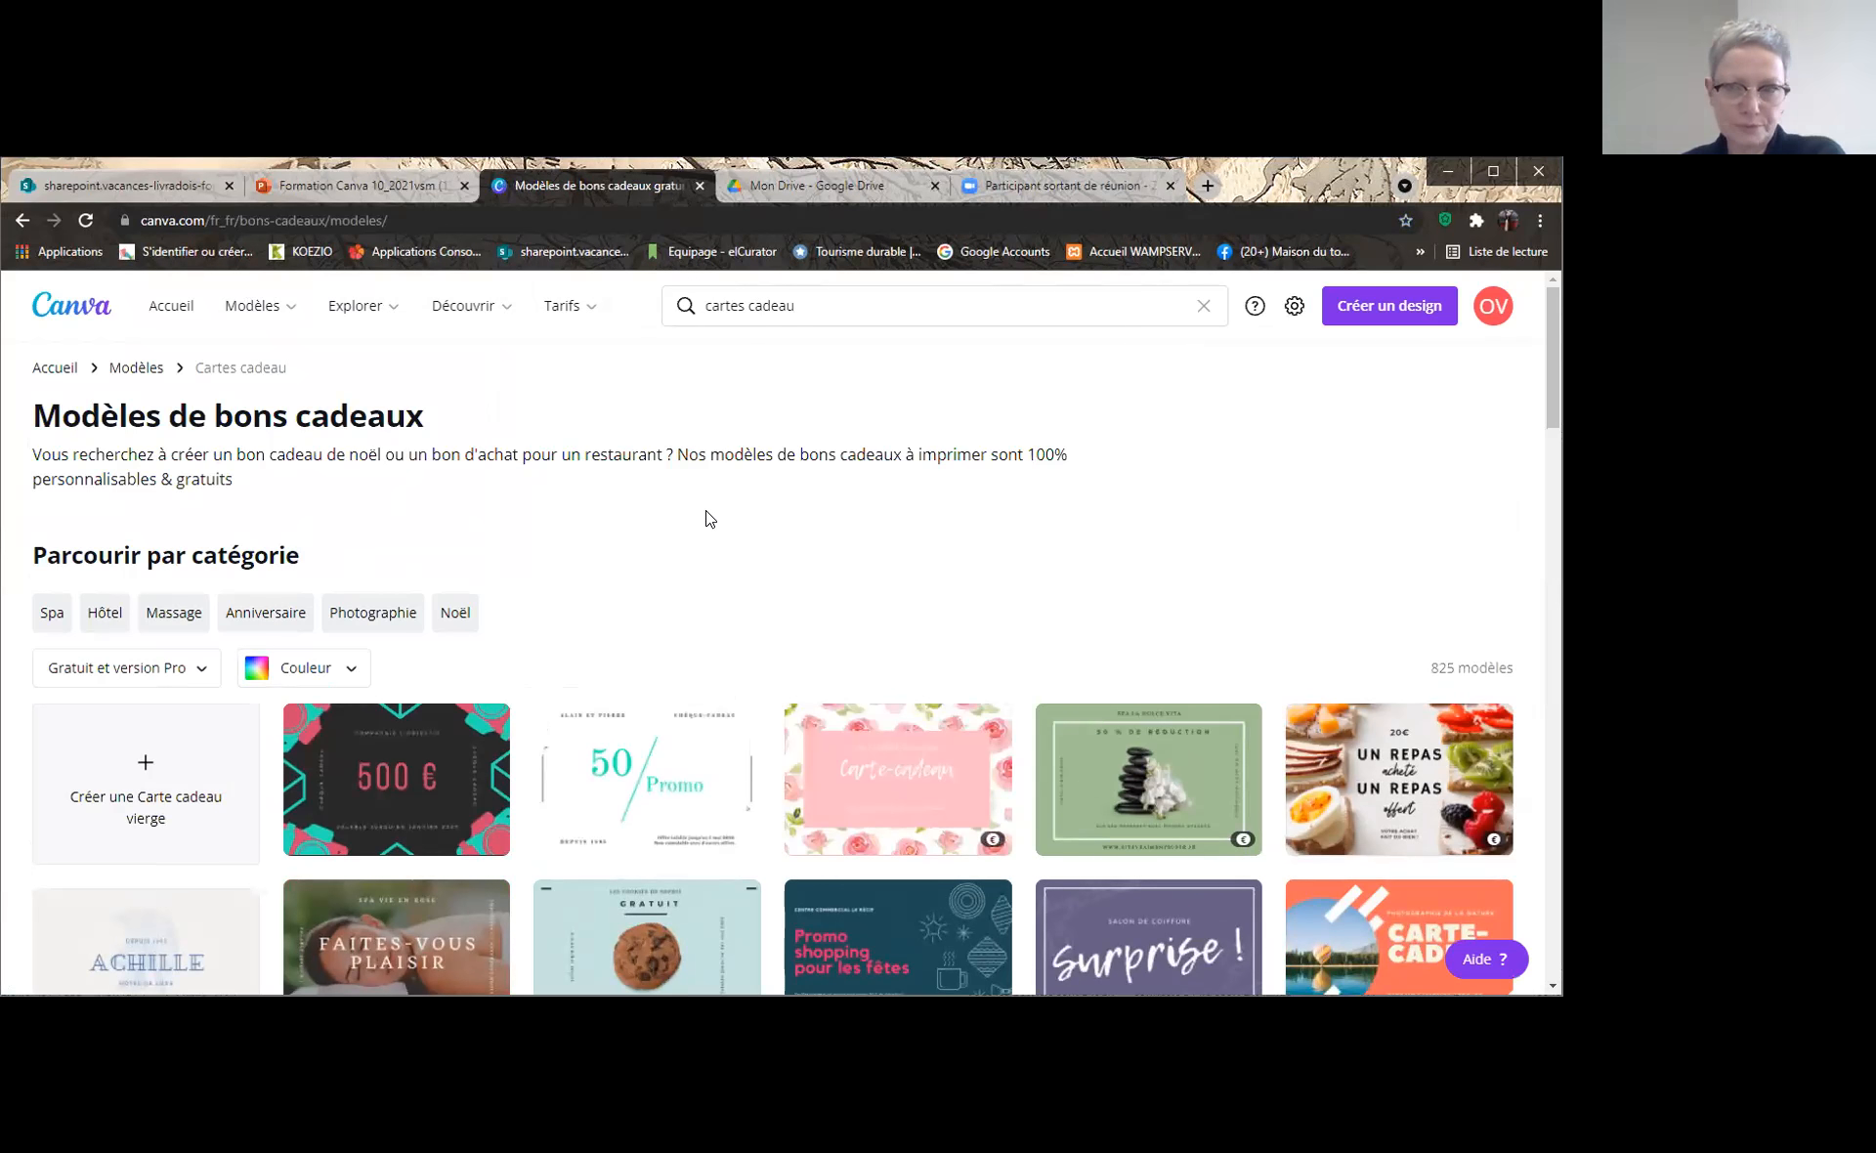
{"action": "scroll", "coordinate": [811, 489], "scroll_direction": "down", "scroll_amount": 1}
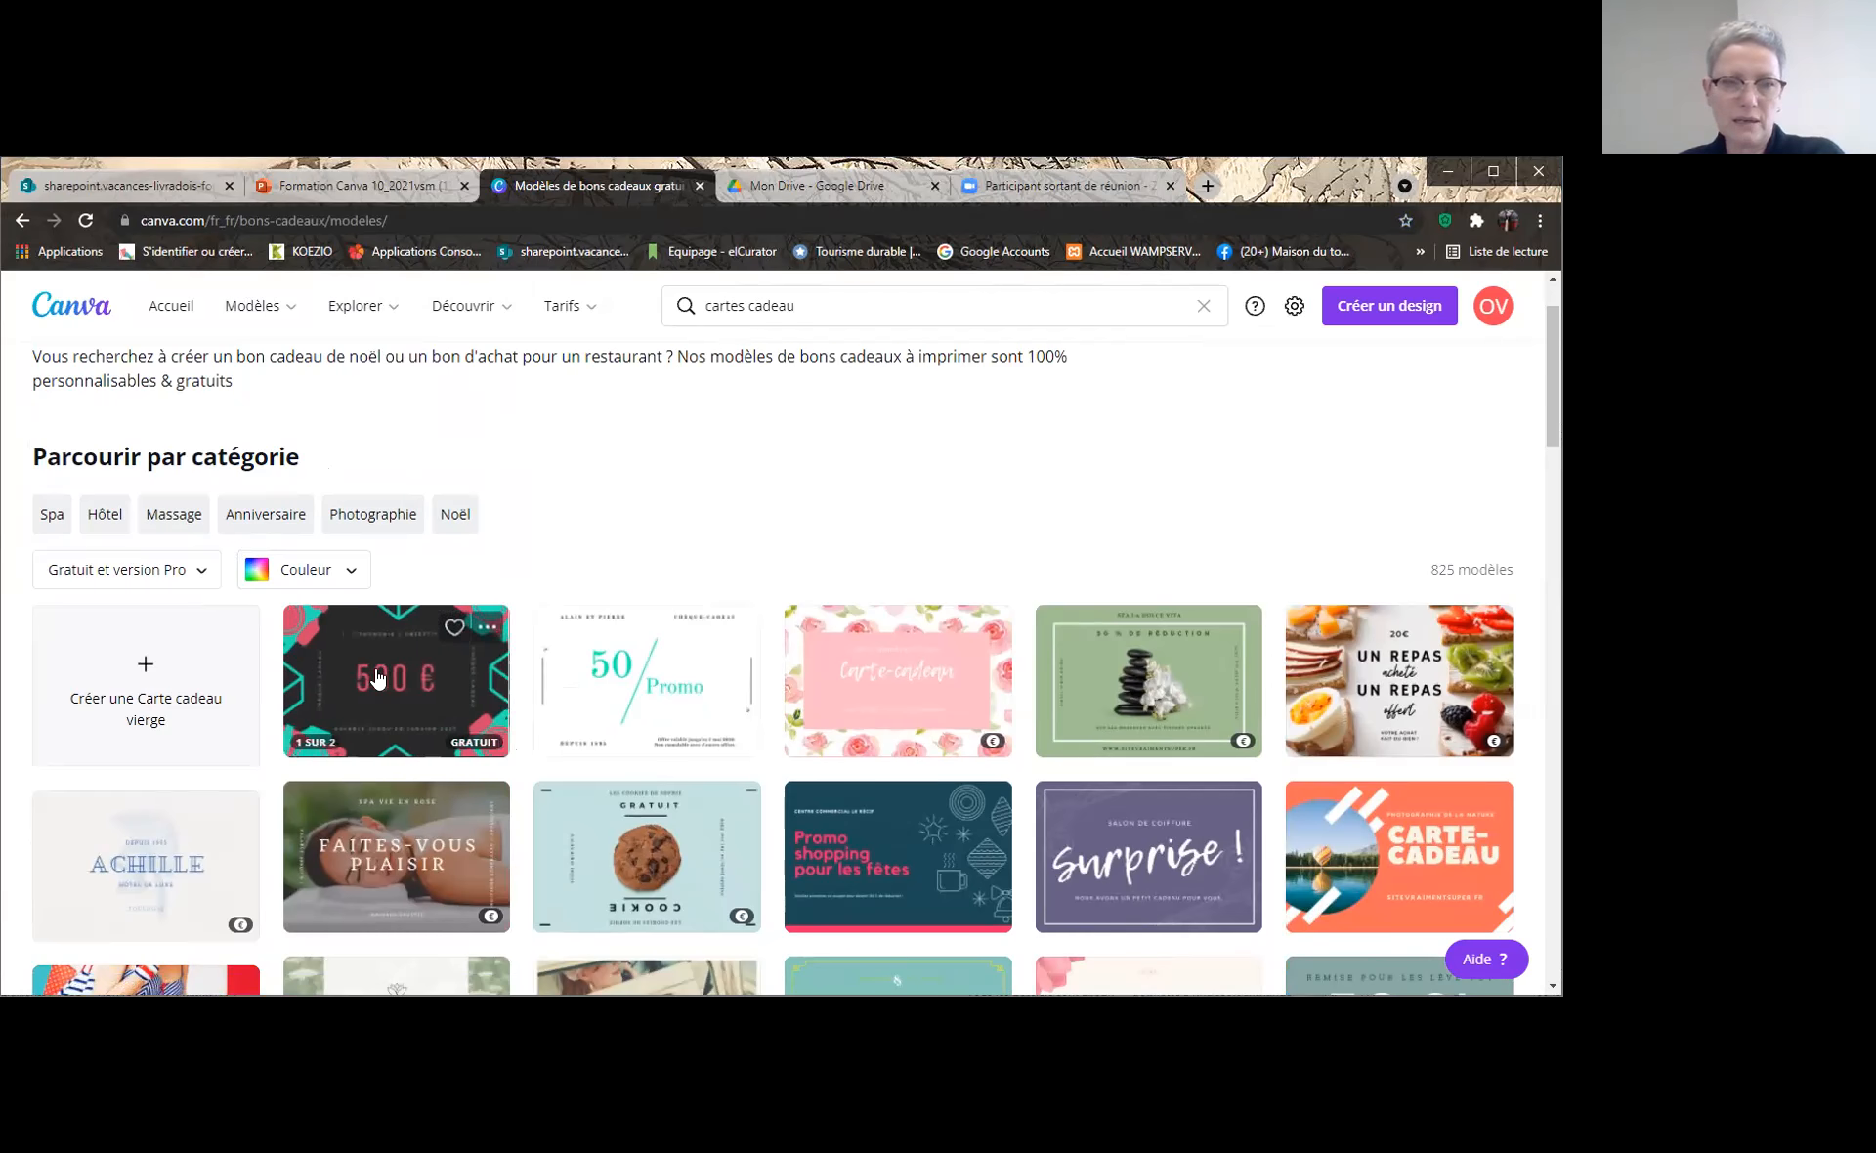
{"action": "scroll", "coordinate": [848, 440], "scroll_direction": "down", "scroll_amount": 2}
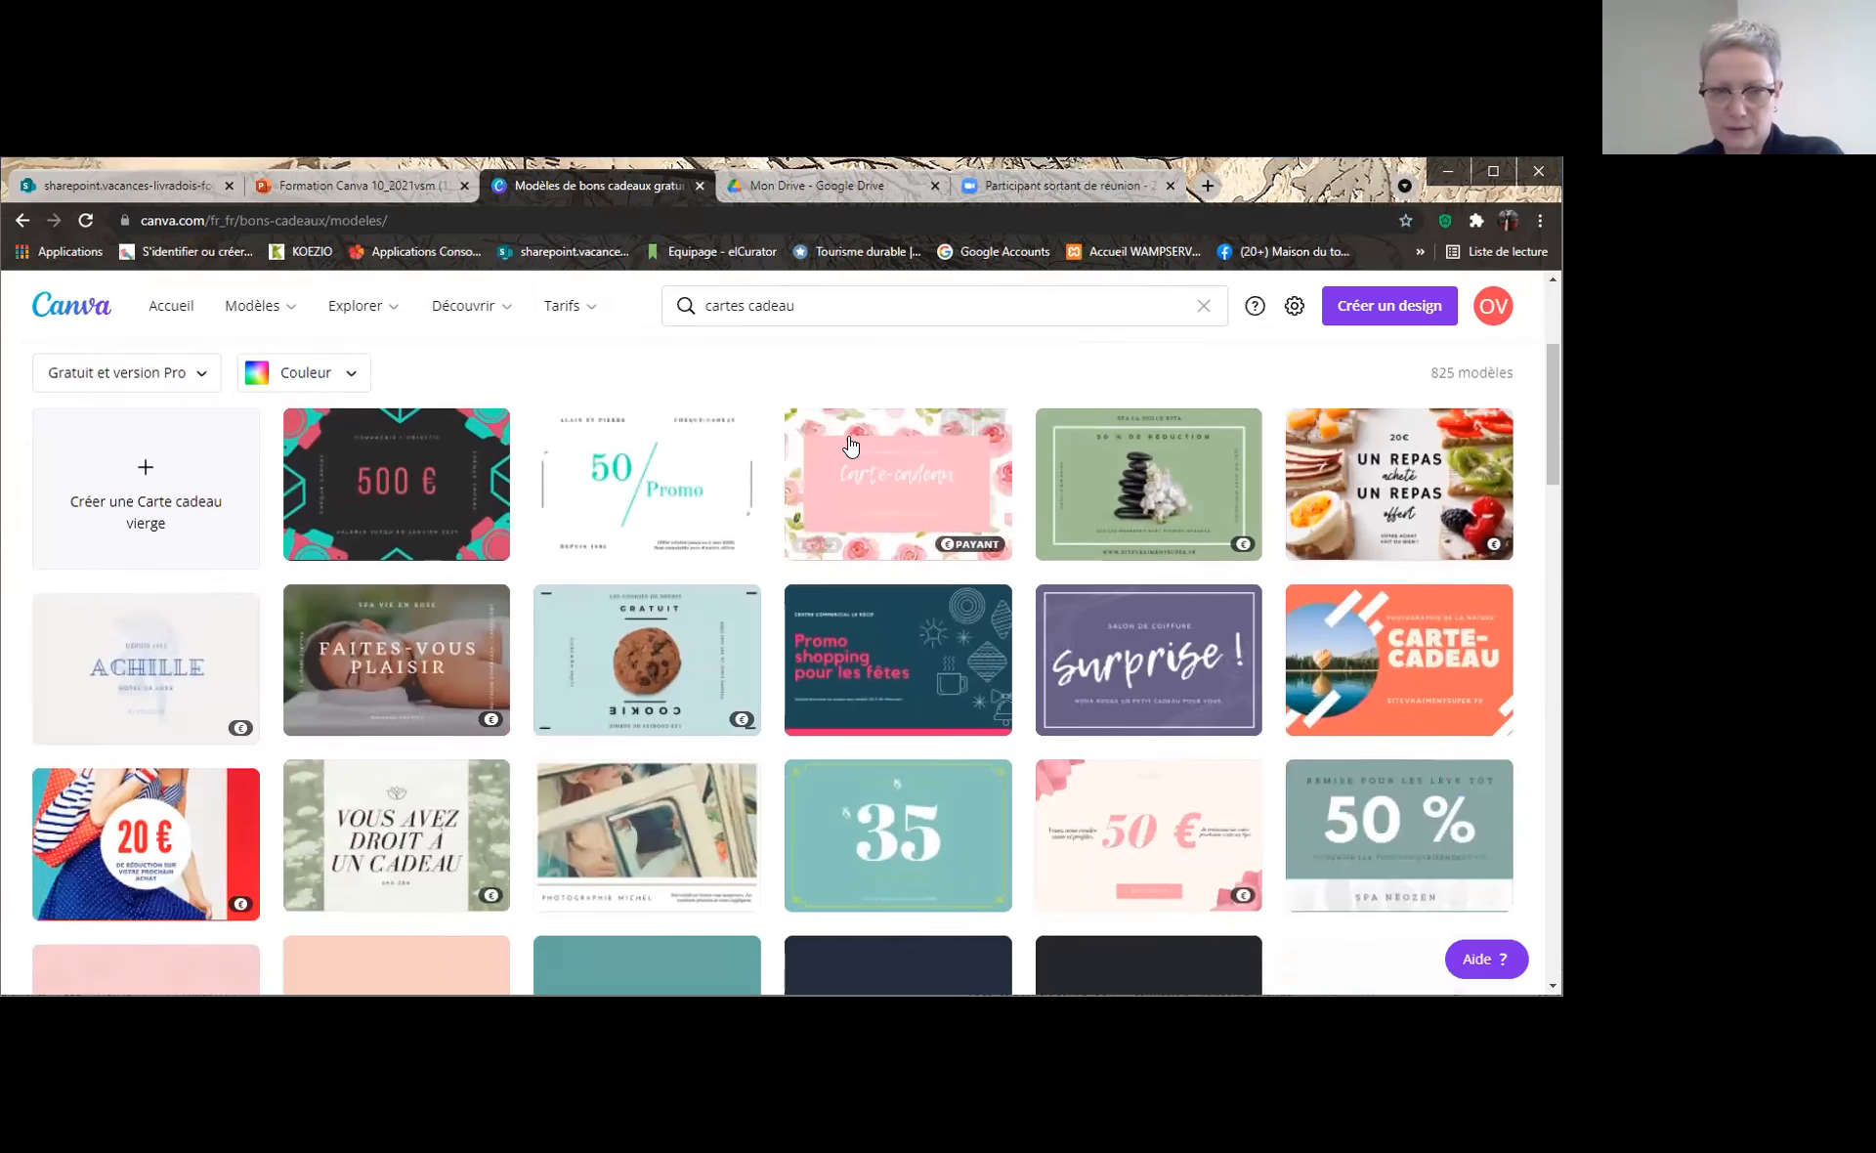
{"action": "scroll", "coordinate": [850, 446], "scroll_direction": "down", "scroll_amount": 3}
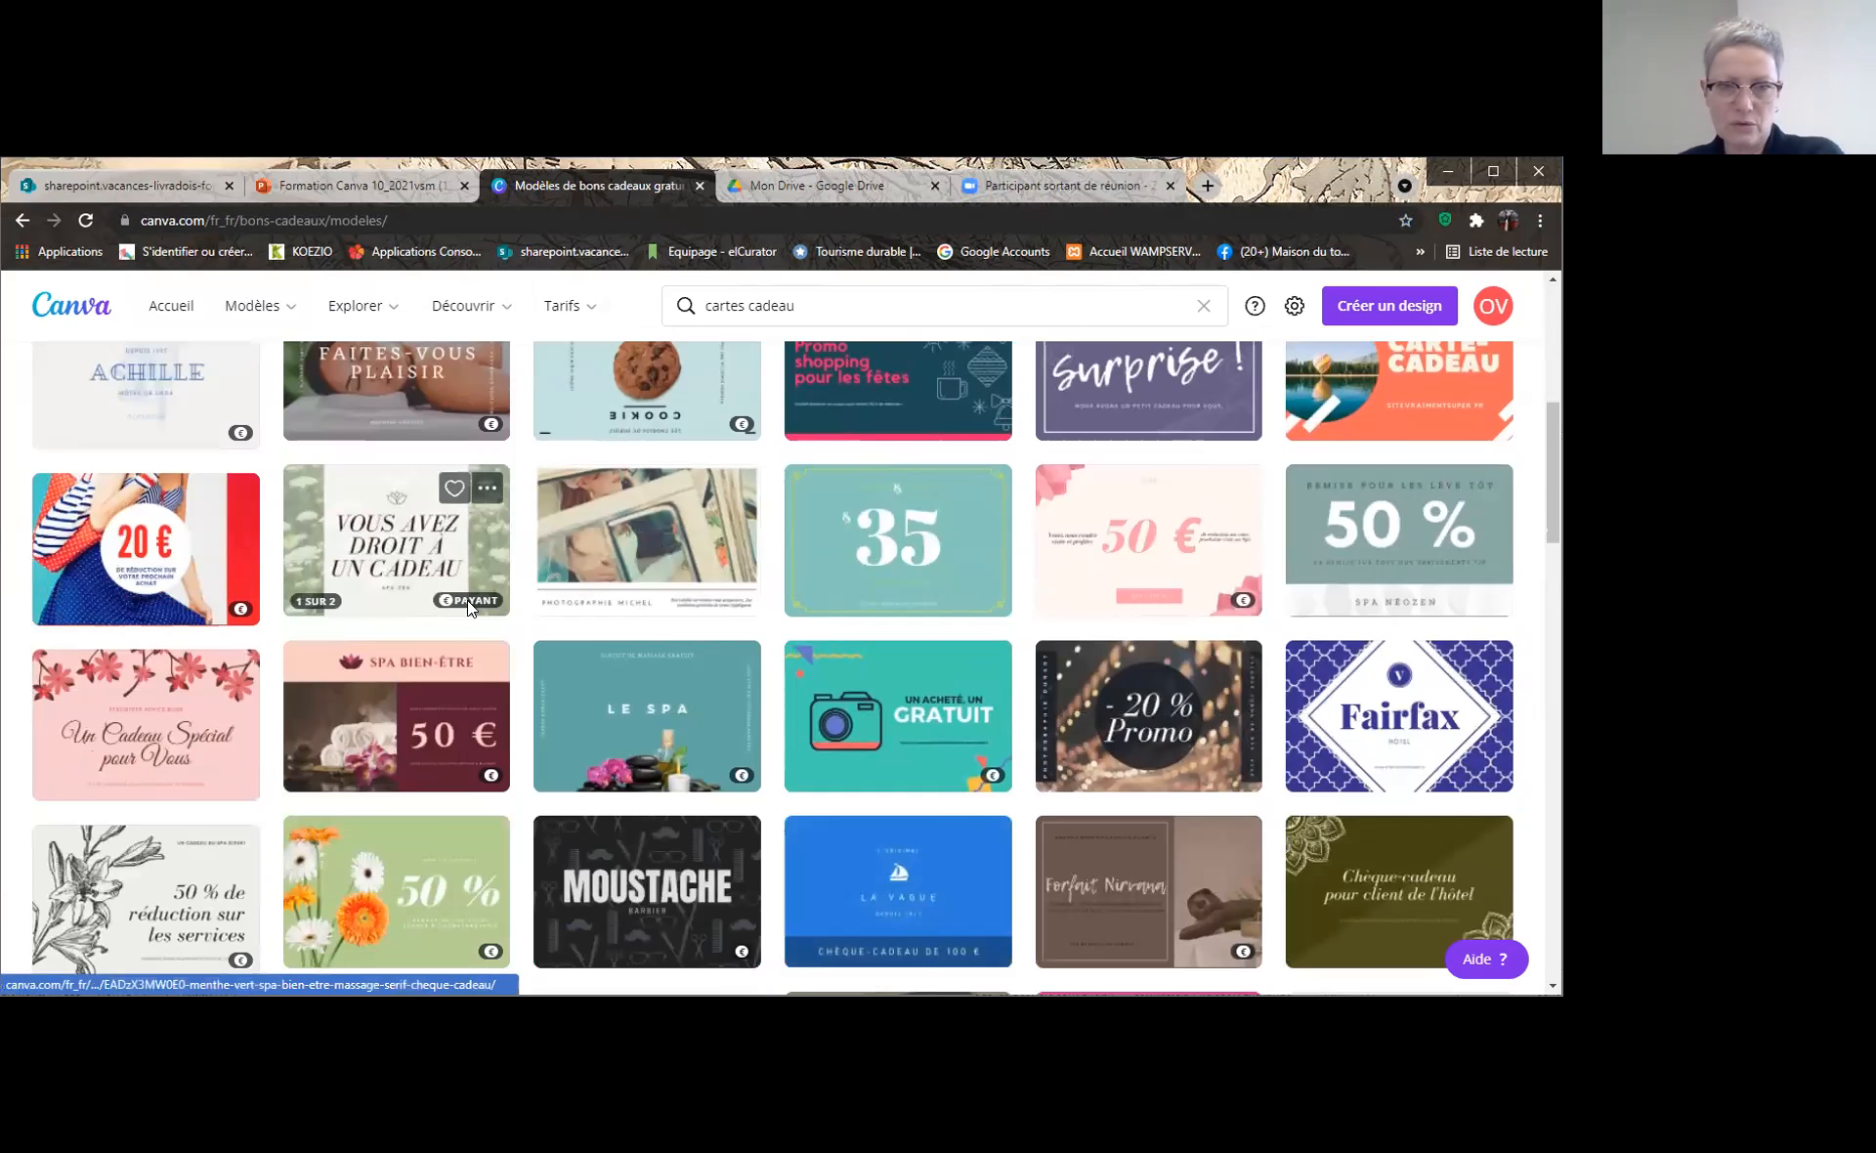
{"action": "scroll", "coordinate": [640, 606], "scroll_direction": "up", "scroll_amount": 5}
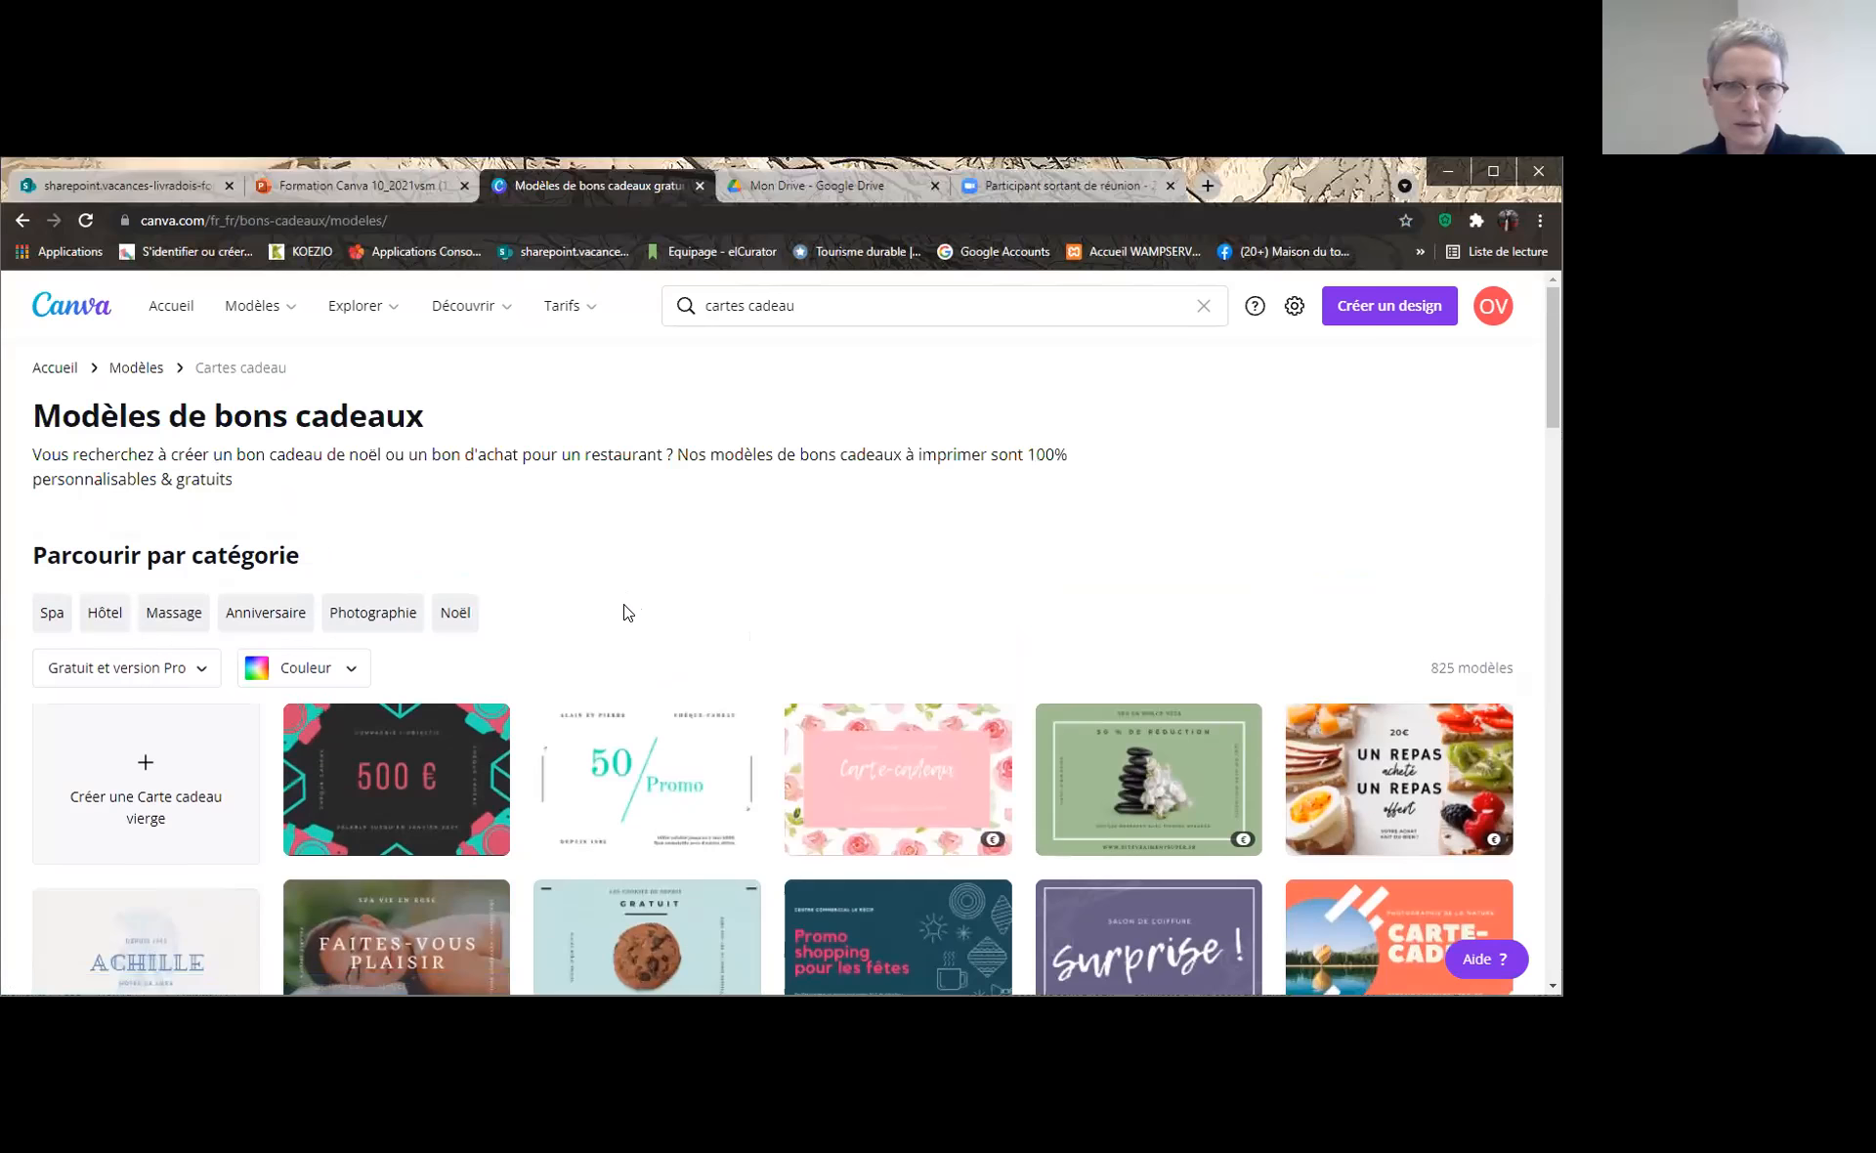
Filter the gift voucher templates to show only the Gratuit ones
{"action": "left_click", "coordinate": [201, 670]}
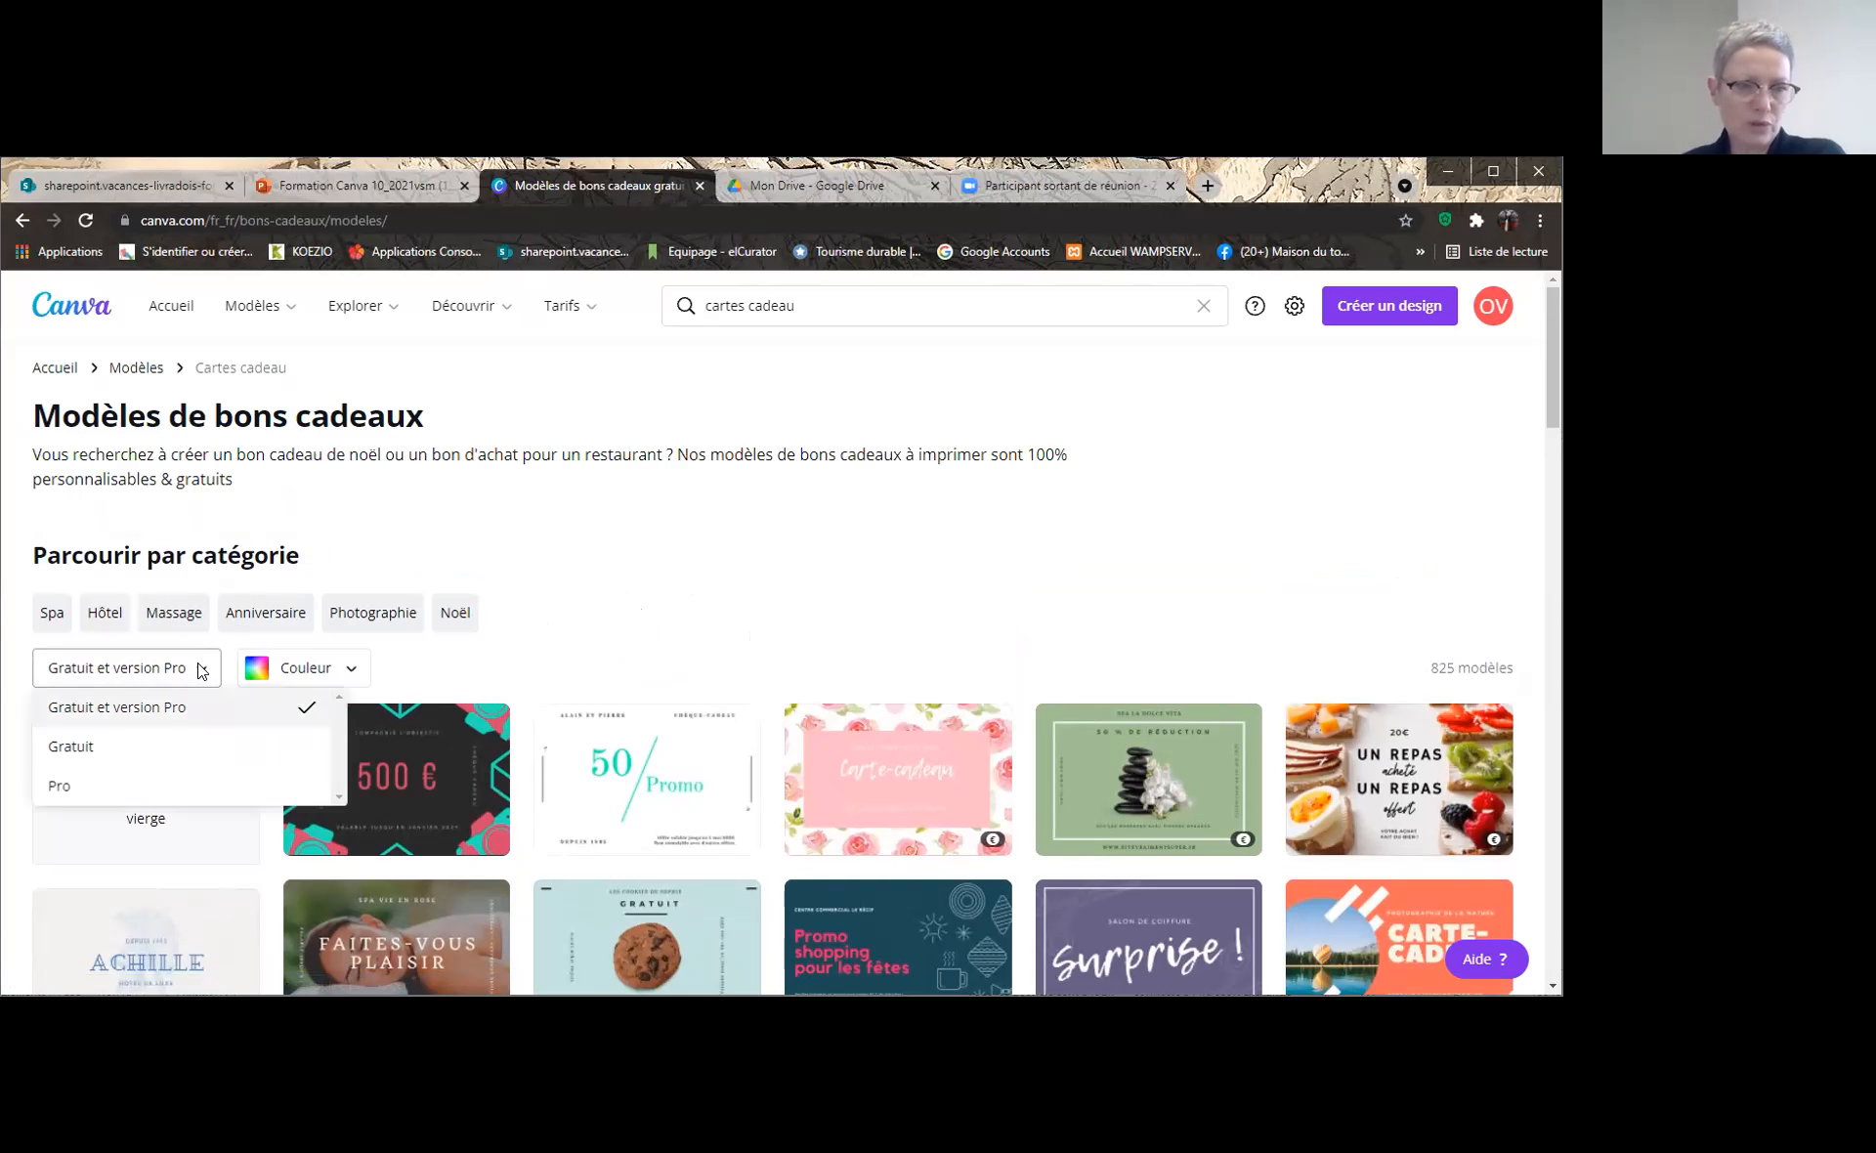
{"action": "left_click", "coordinate": [128, 758]}
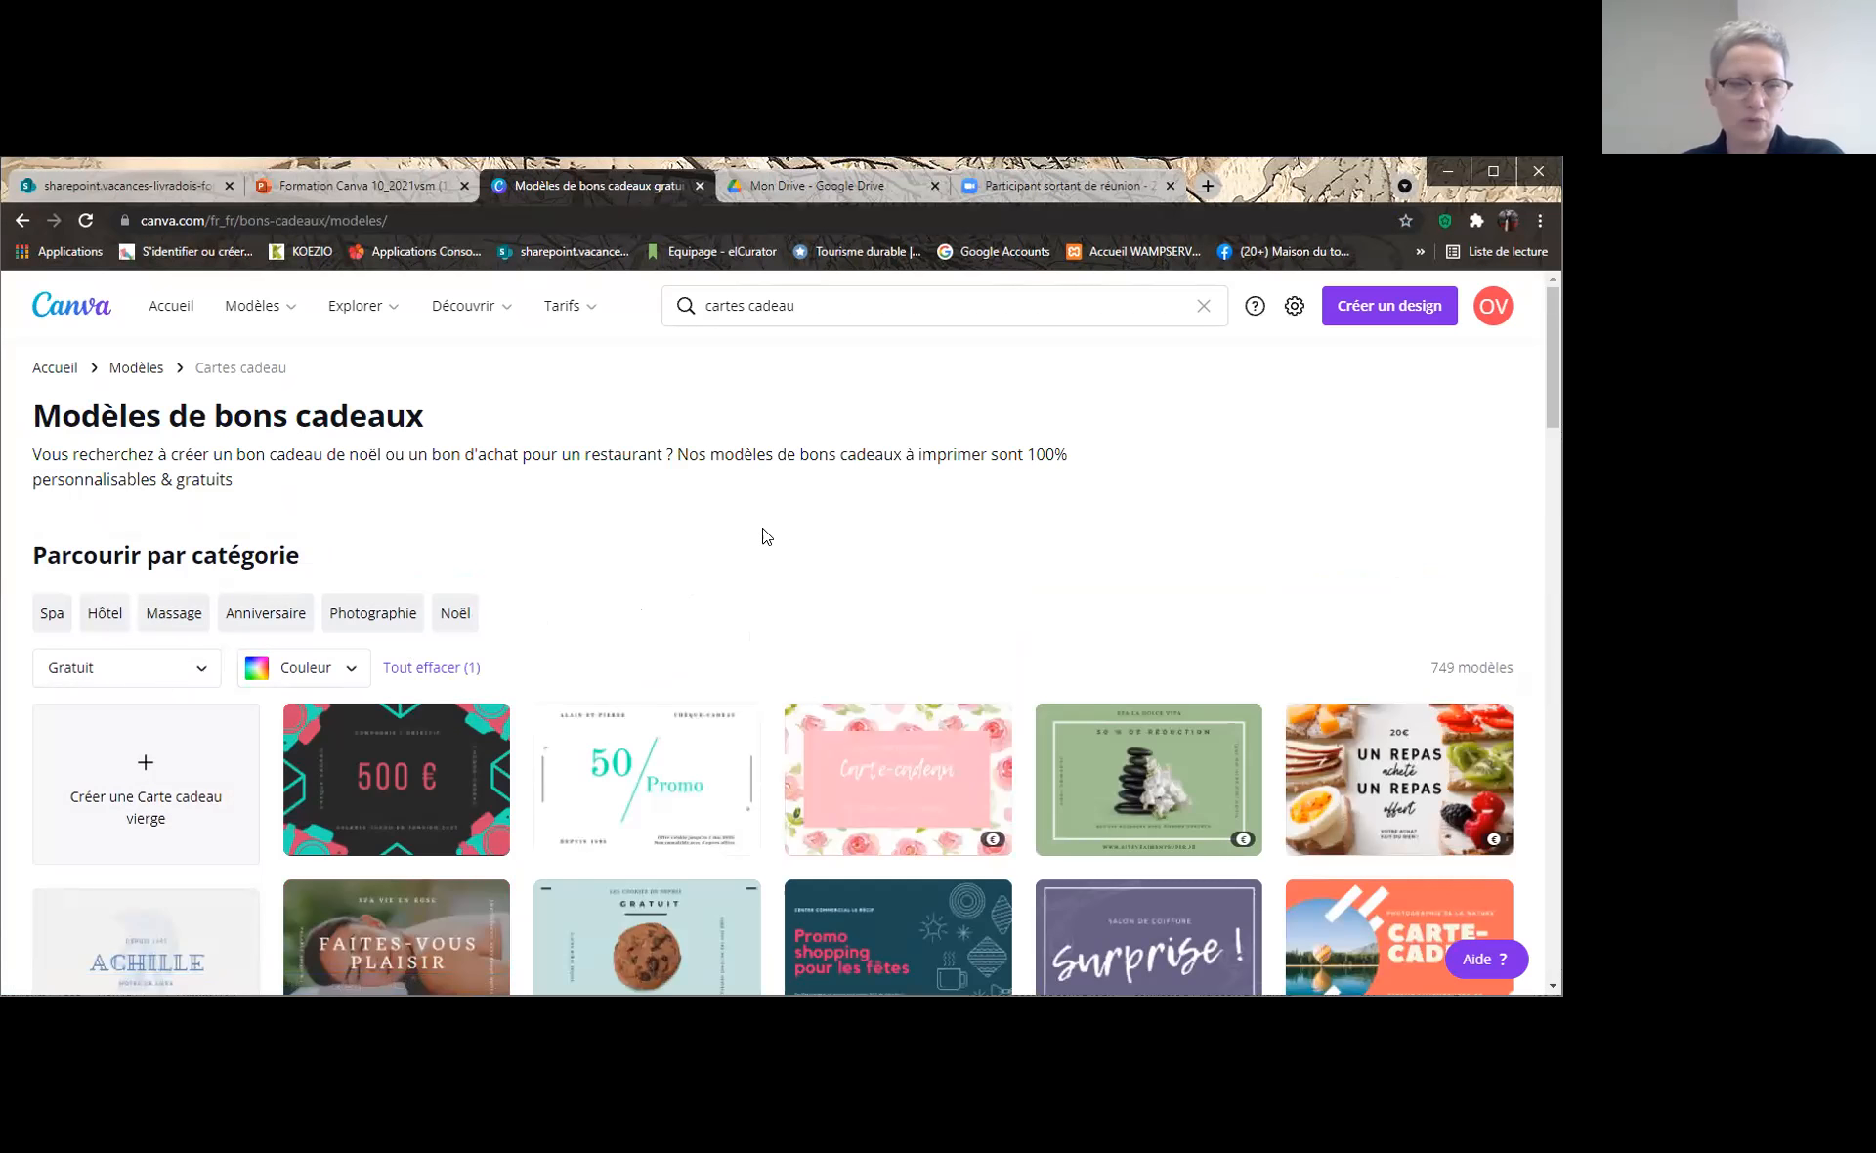
{"action": "scroll", "coordinate": [717, 518], "scroll_direction": "down", "scroll_amount": 1}
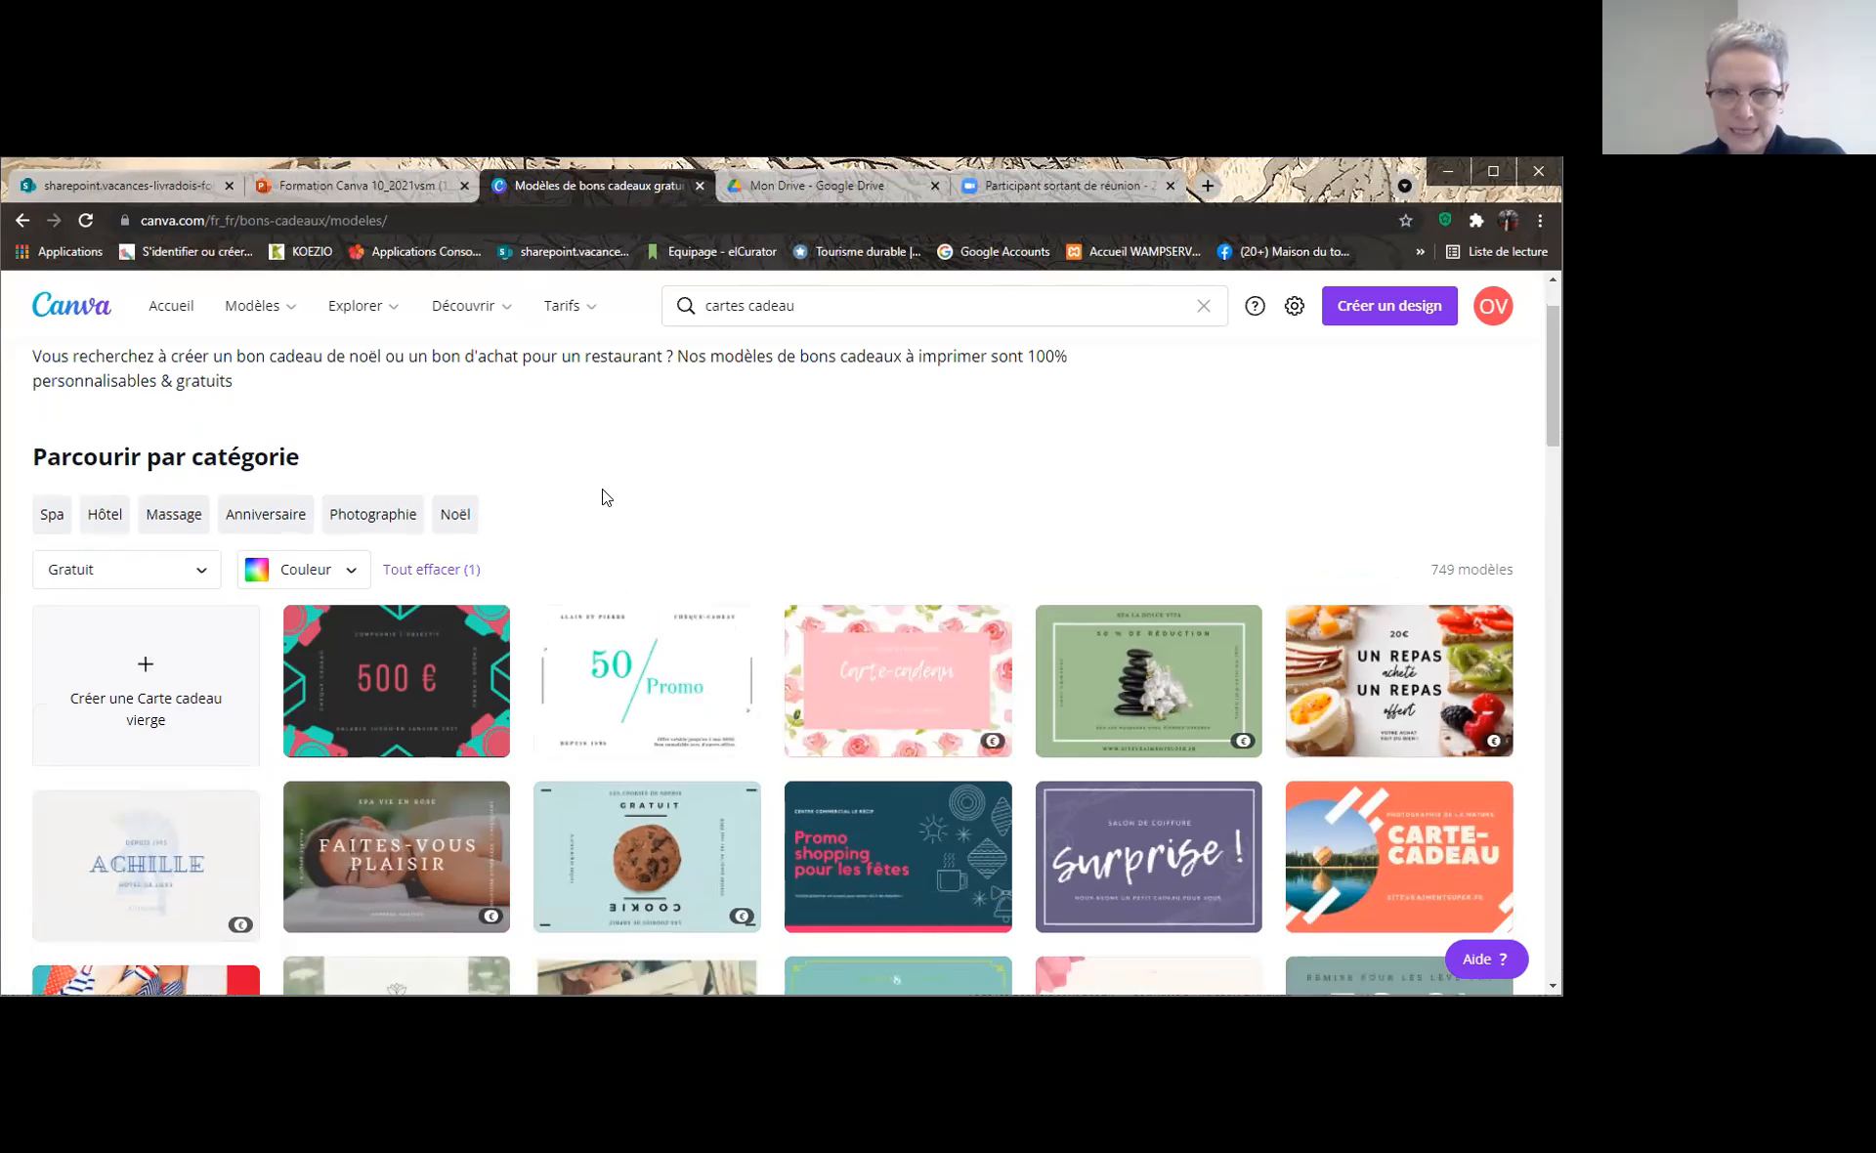
Add the 500 € template "Rose et Vert Icônes Photographie Chèque-Cadeau" to the liked items and check its sharing option
{"action": "left_click", "coordinate": [393, 682]}
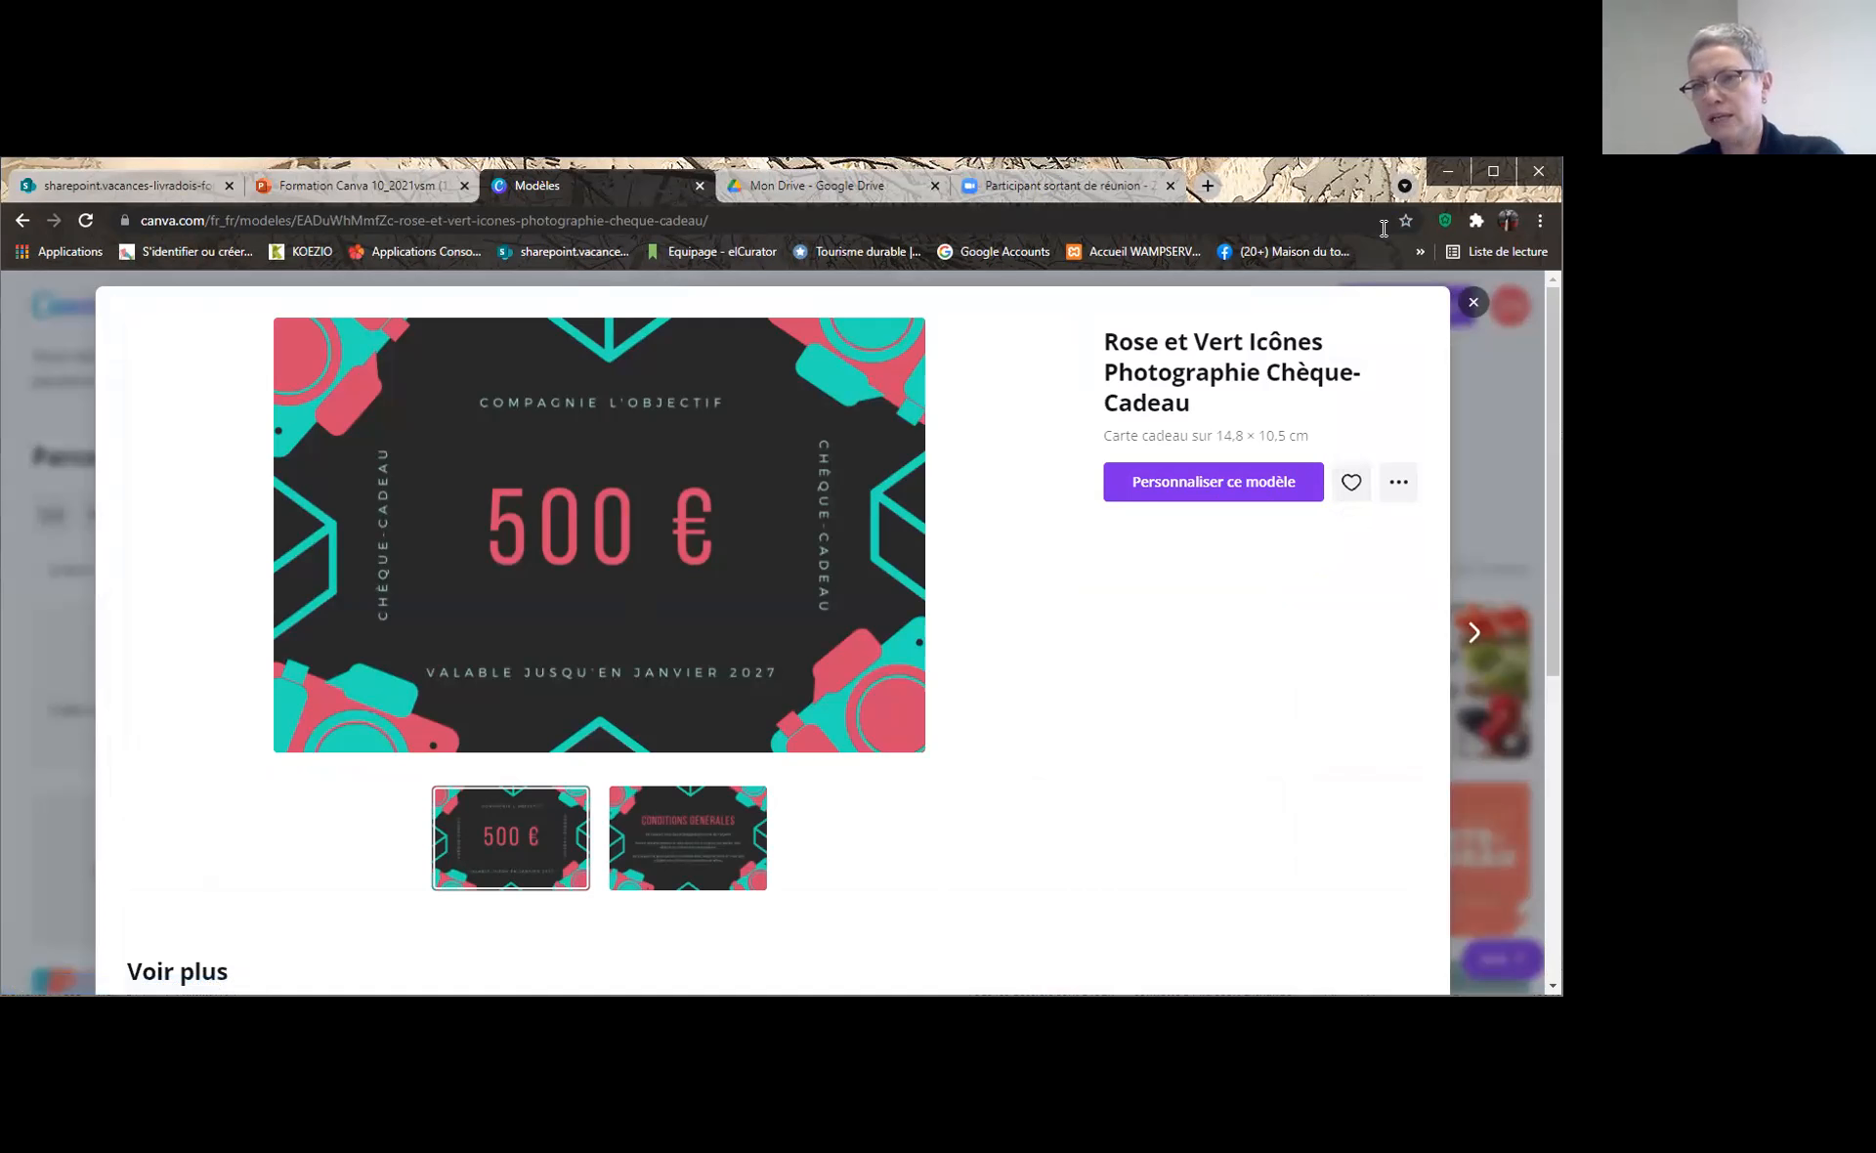
{"action": "left_click", "coordinate": [1351, 484]}
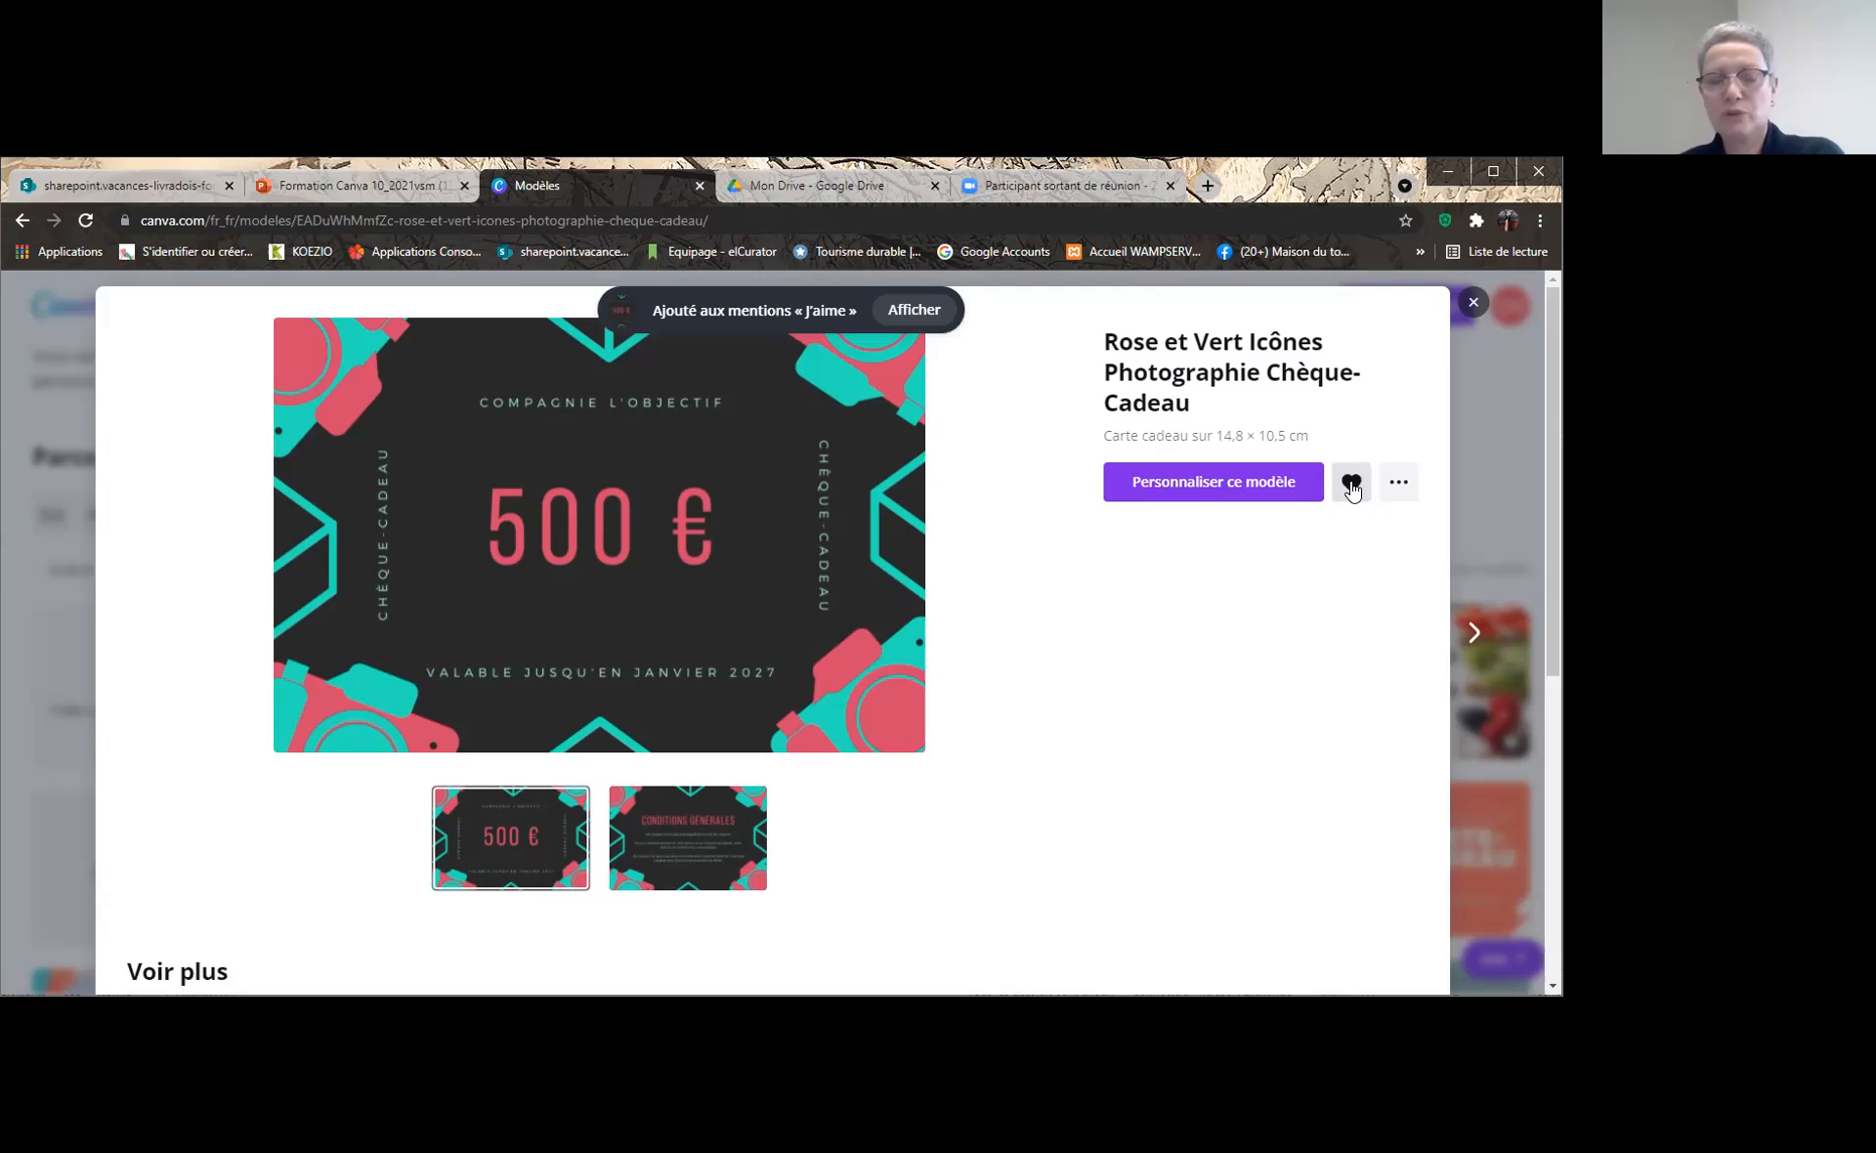
{"action": "left_click", "coordinate": [1392, 484]}
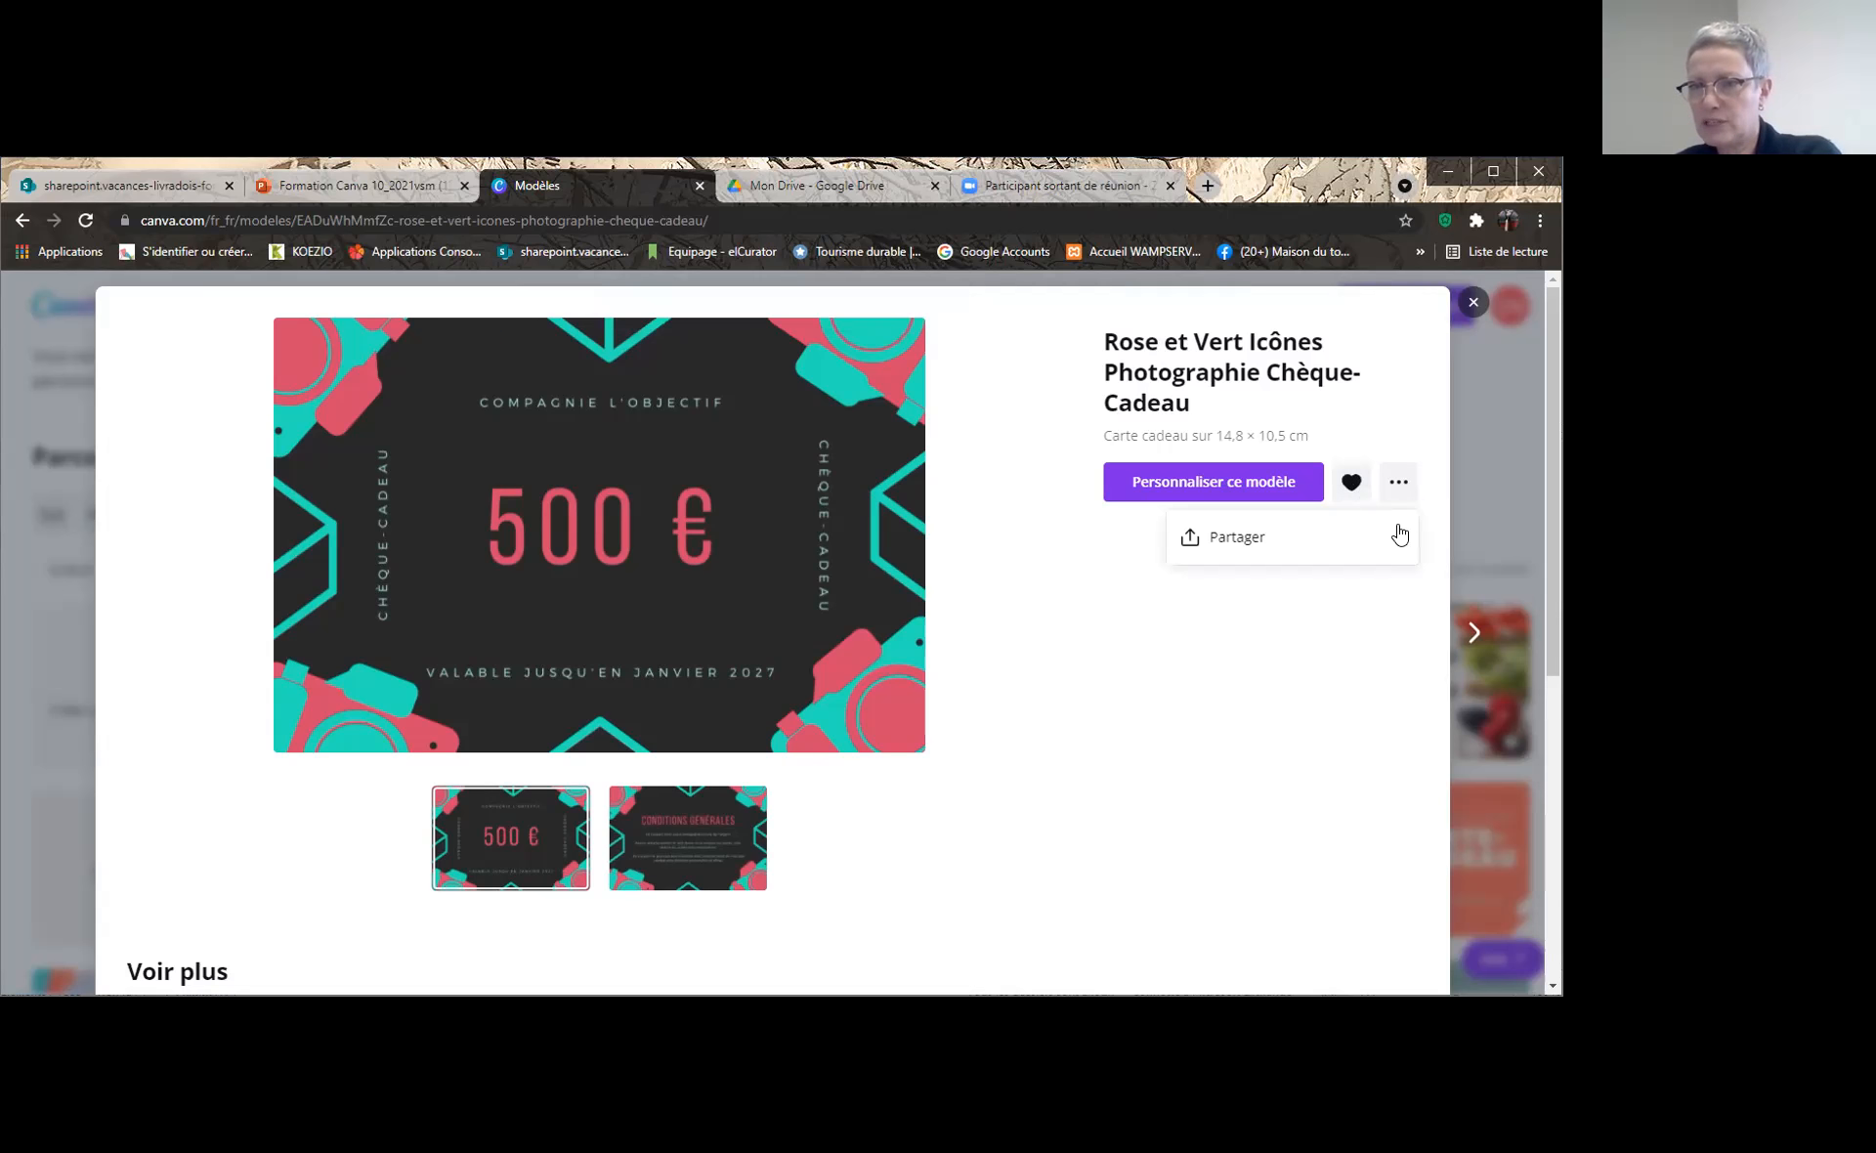
{"action": "left_click", "coordinate": [1397, 489]}
{"action": "left_click", "coordinate": [1398, 485]}
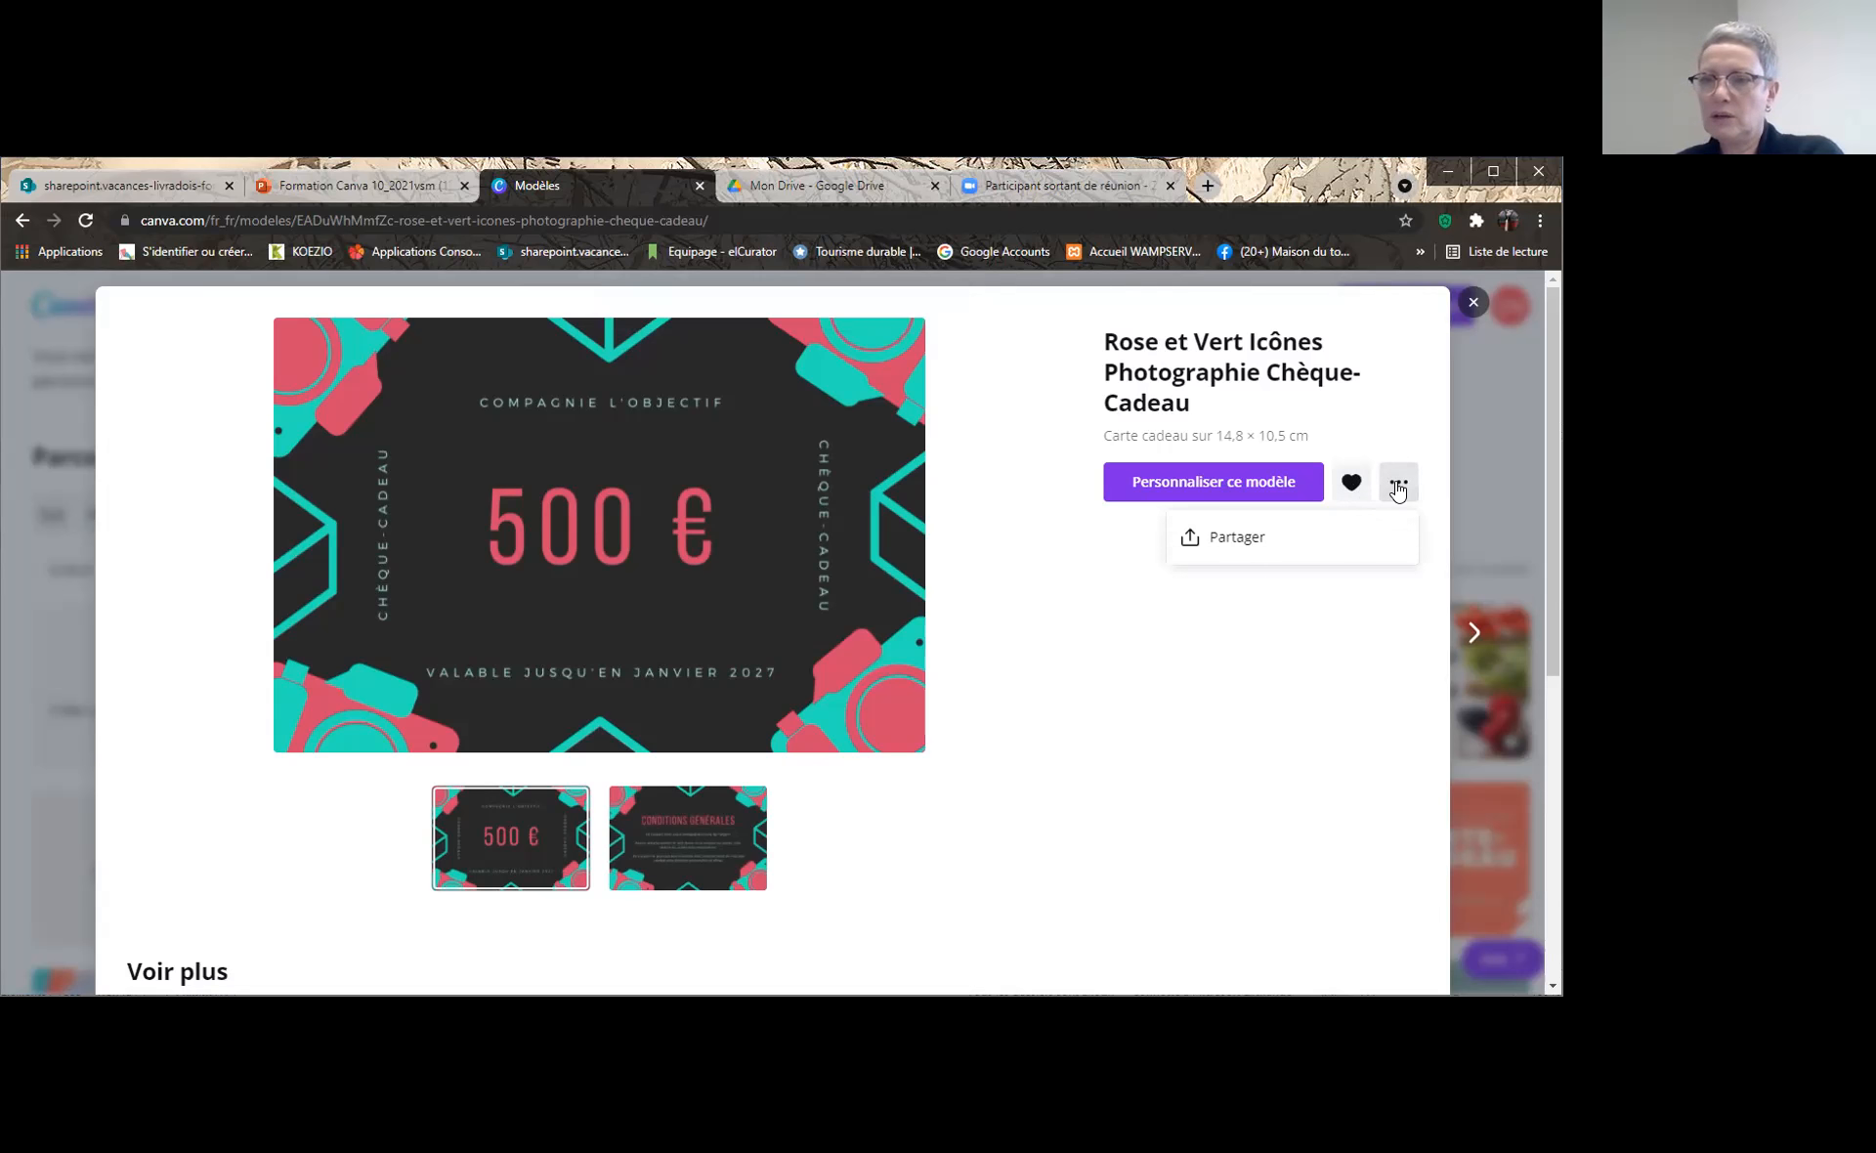
{"action": "left_click", "coordinate": [1227, 539]}
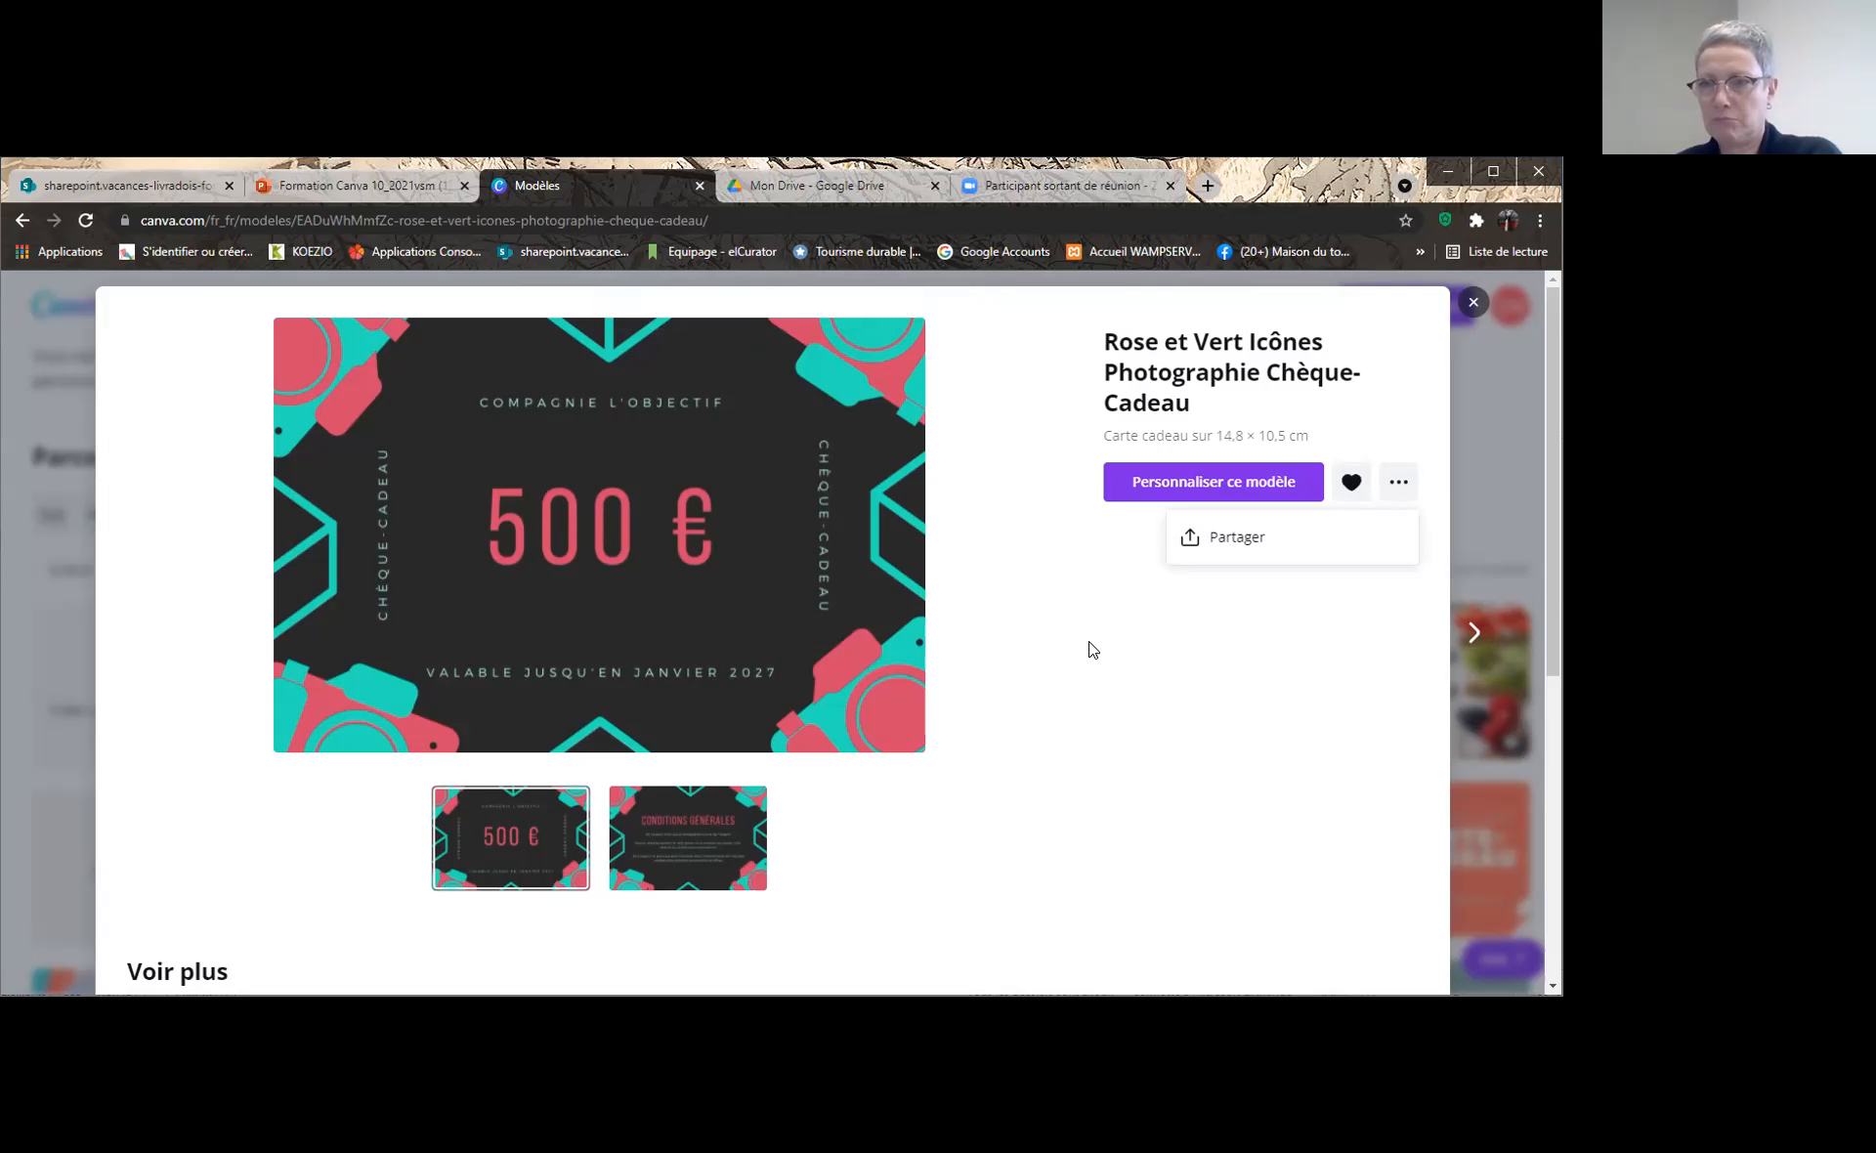
{"action": "left_click", "coordinate": [1475, 305]}
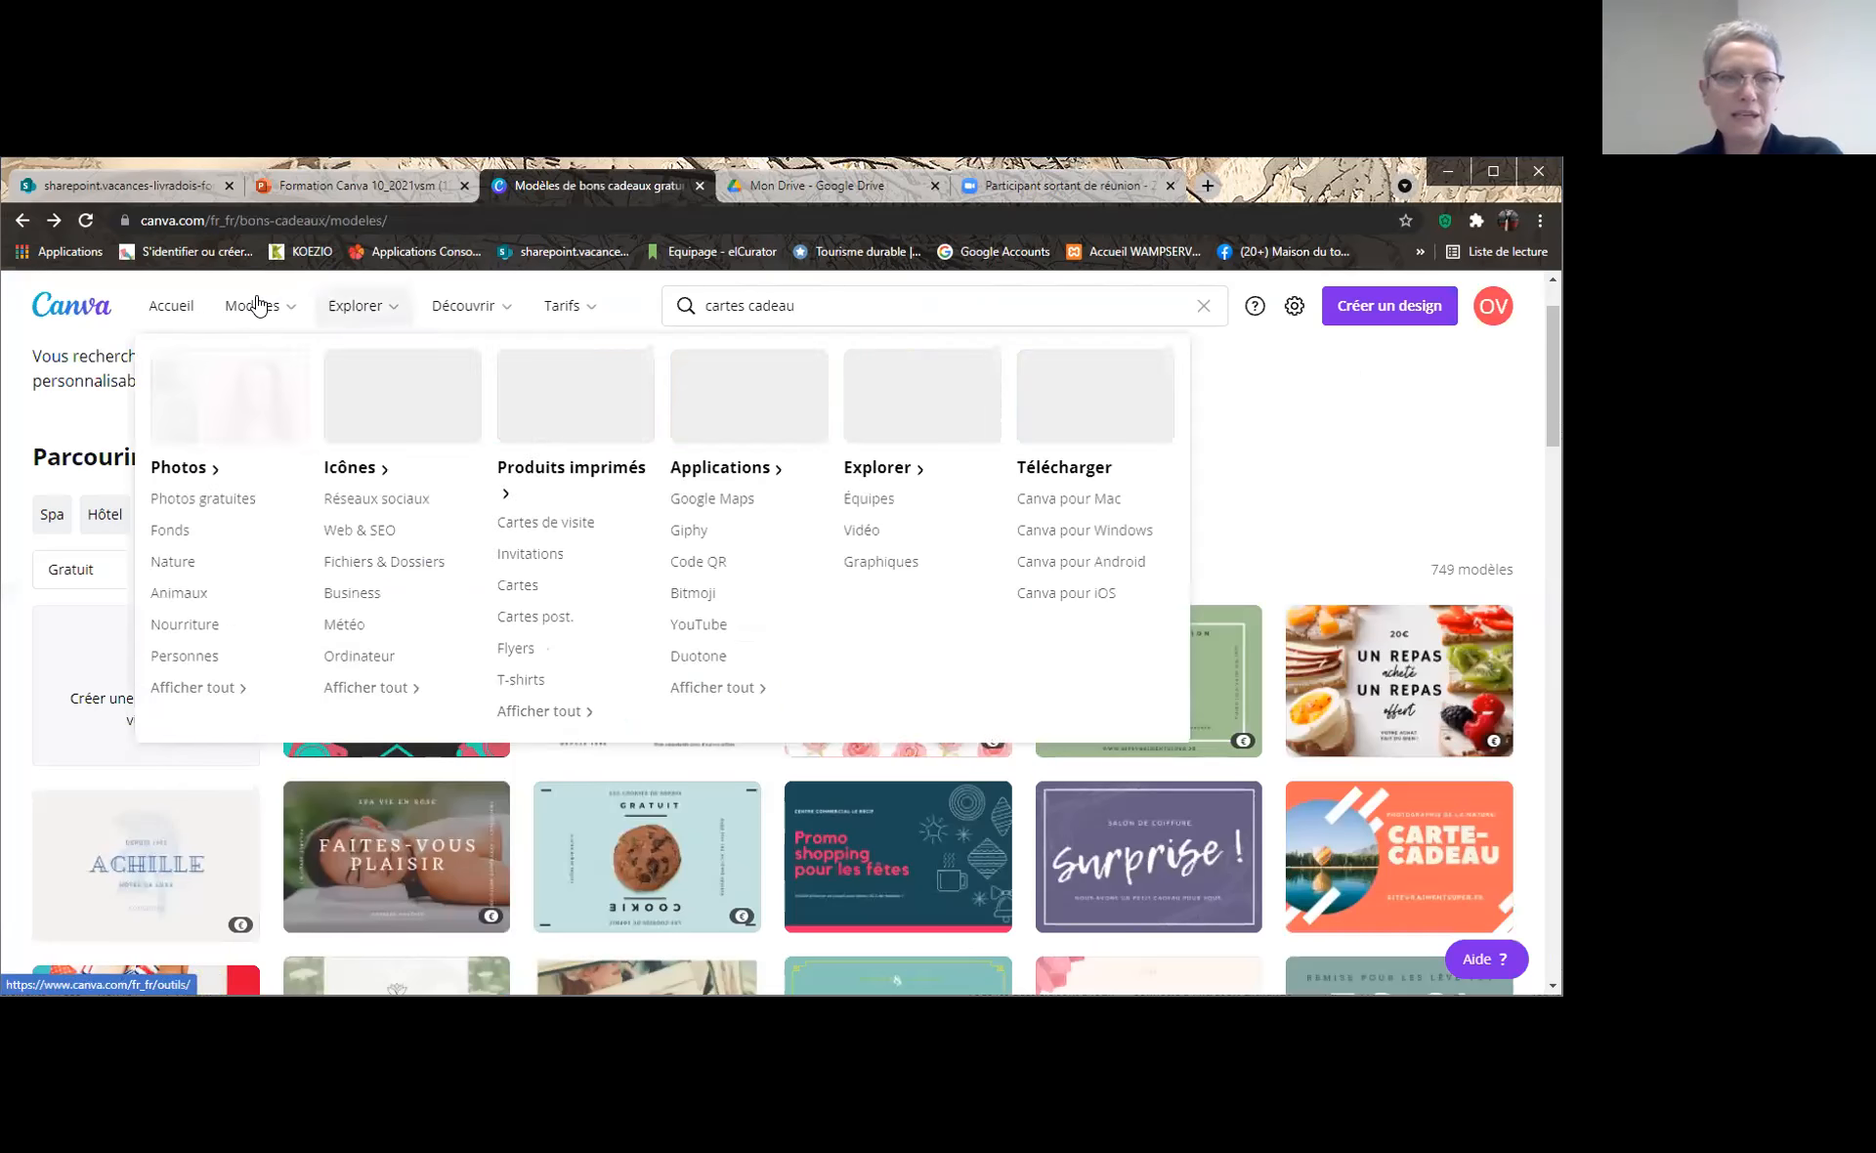
Return to the home page and look through all existing designs and the recommended design formats
{"action": "mouse_move", "coordinate": [256, 307]}
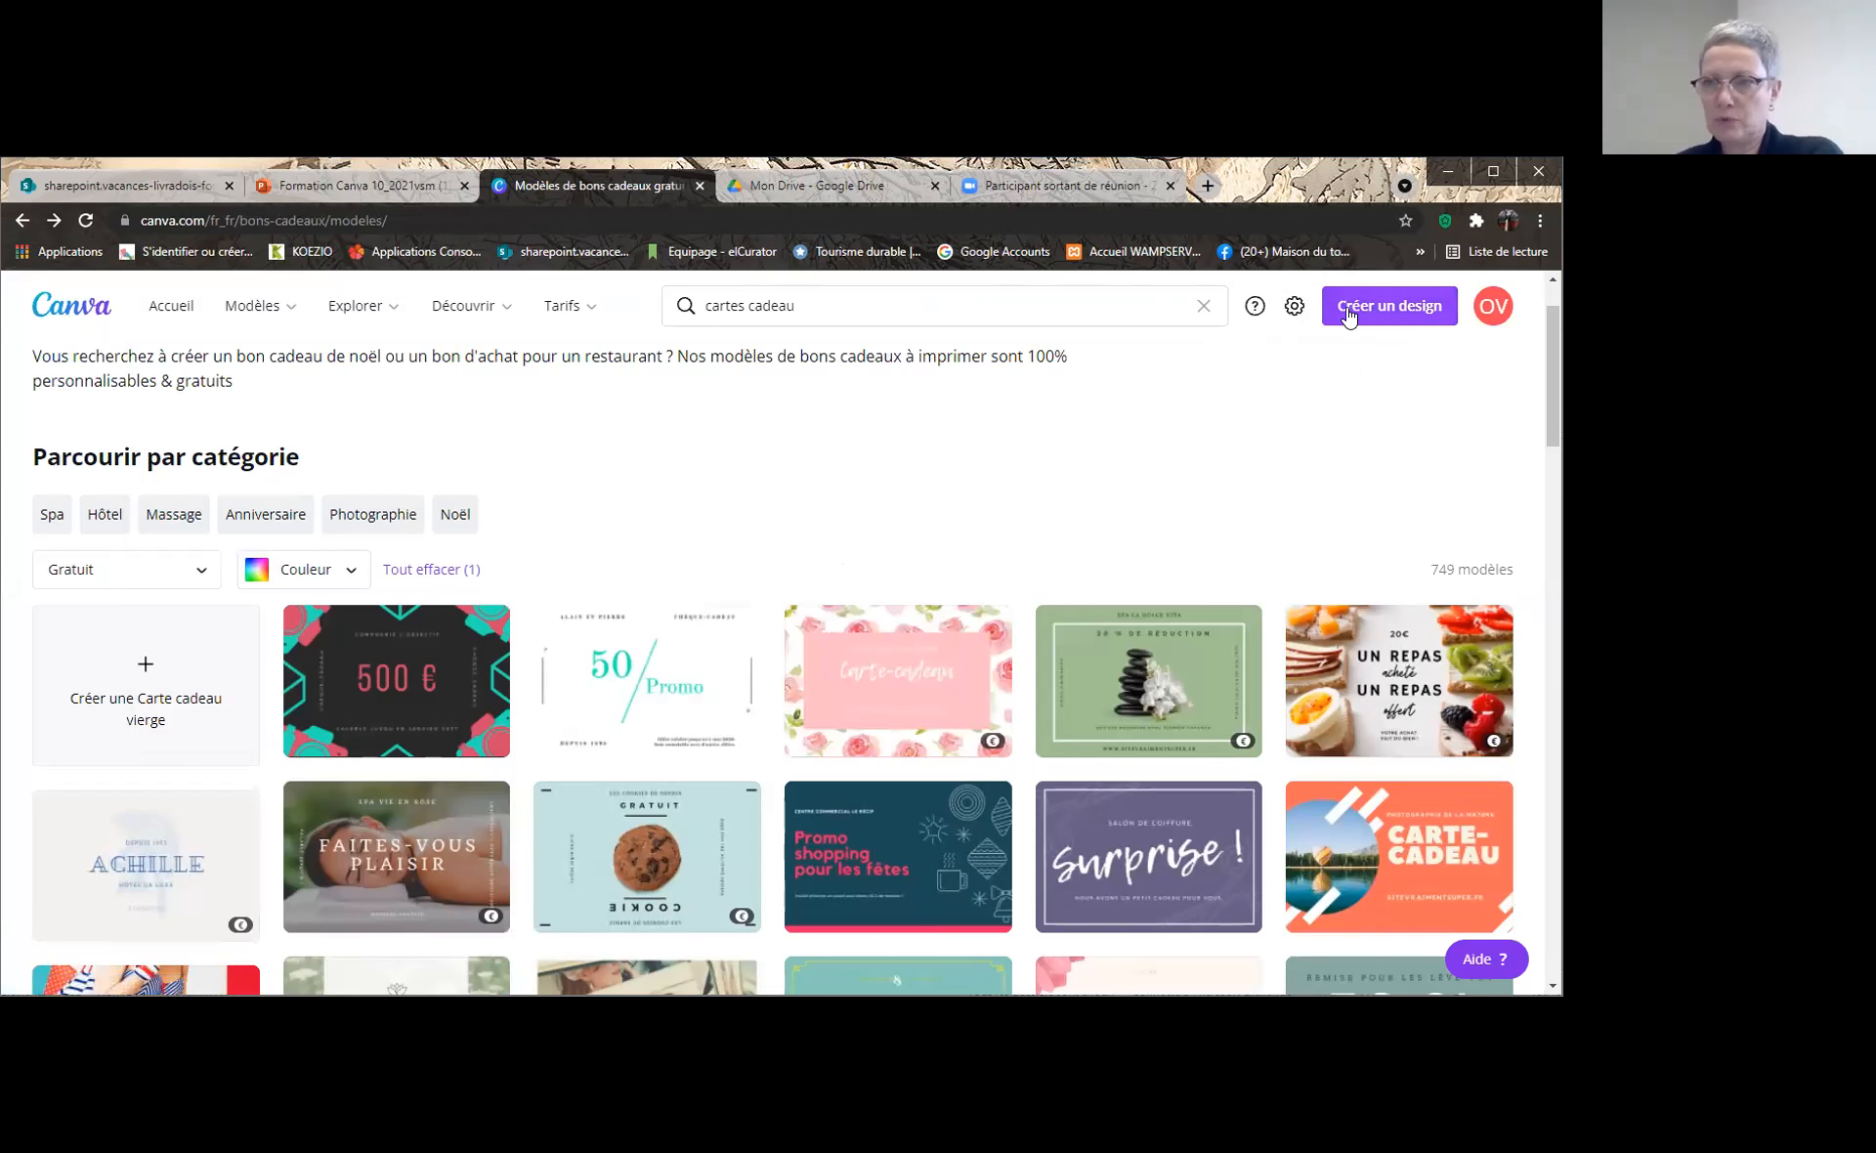
{"action": "left_click", "coordinate": [170, 307]}
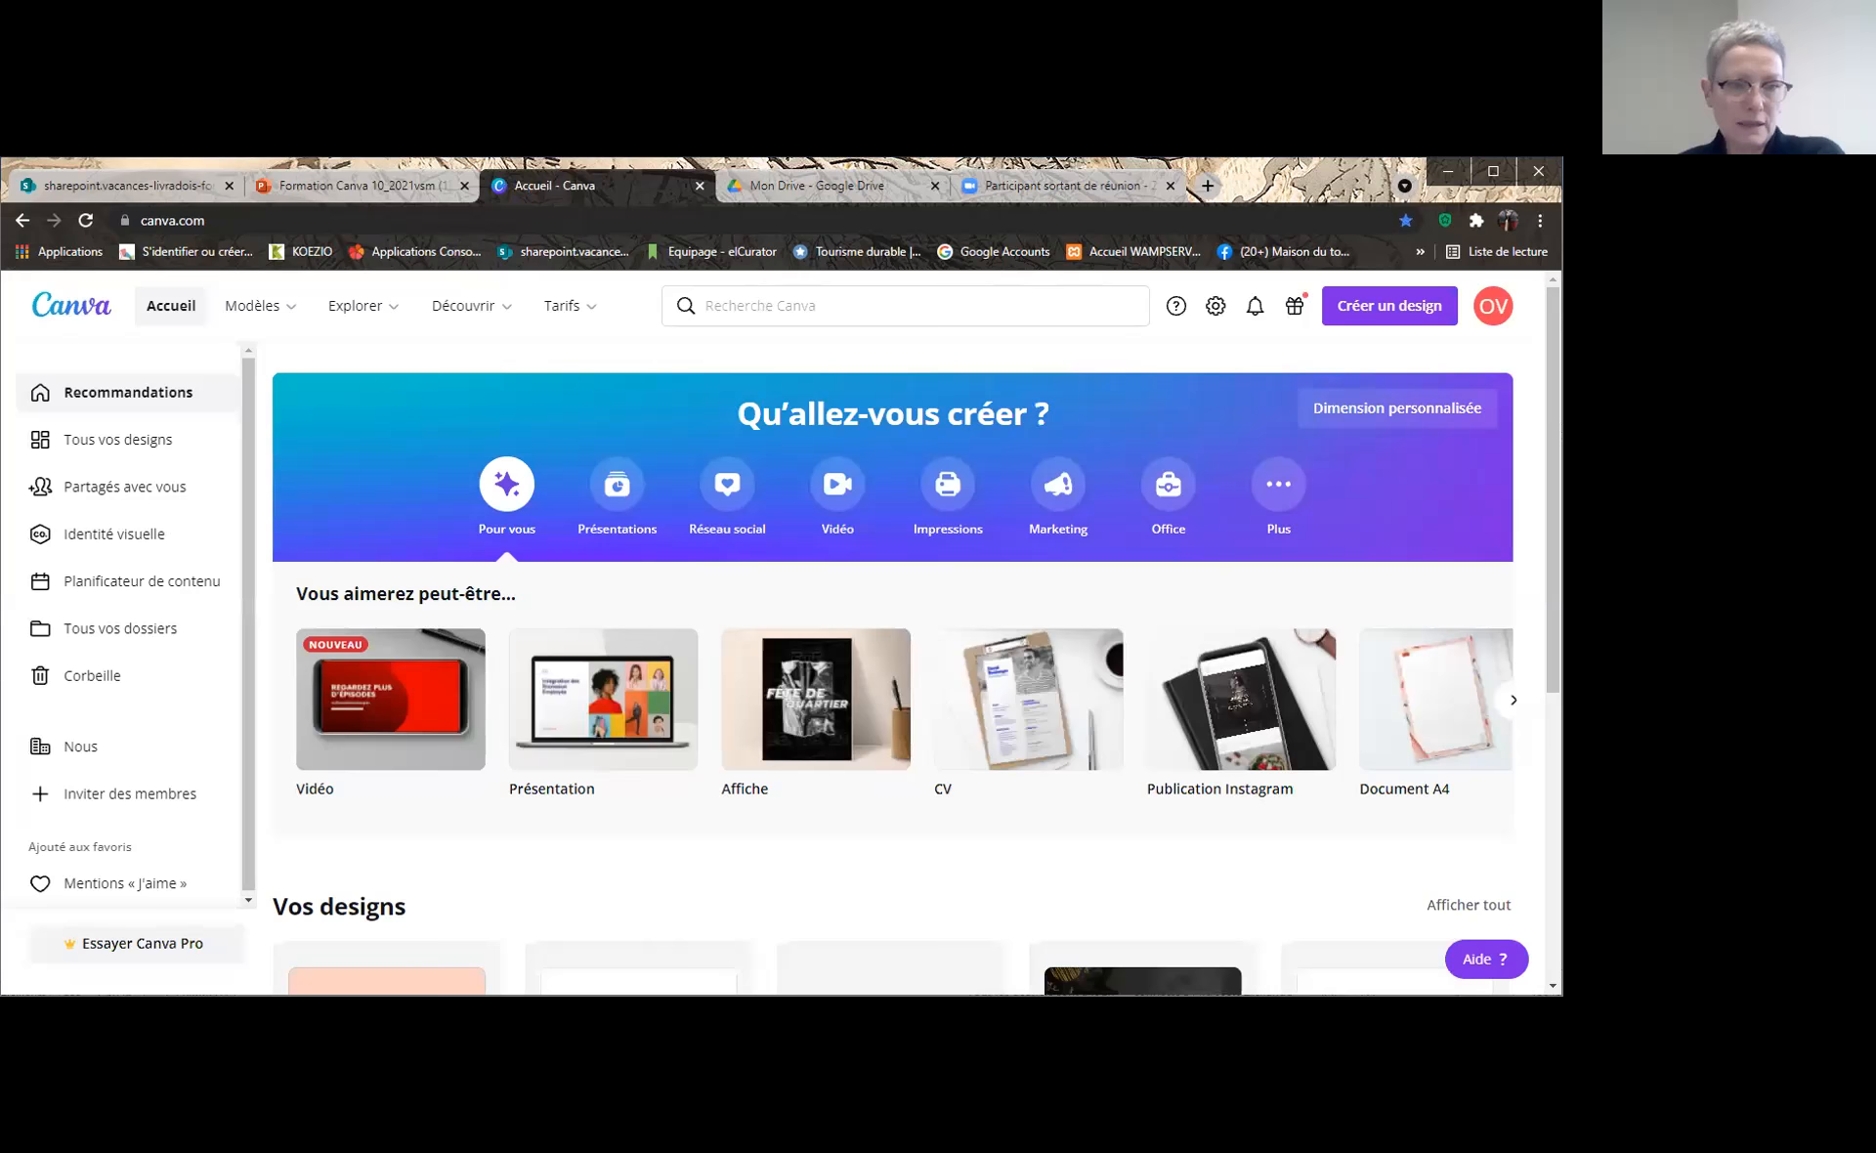
{"action": "left_click", "coordinate": [150, 441]}
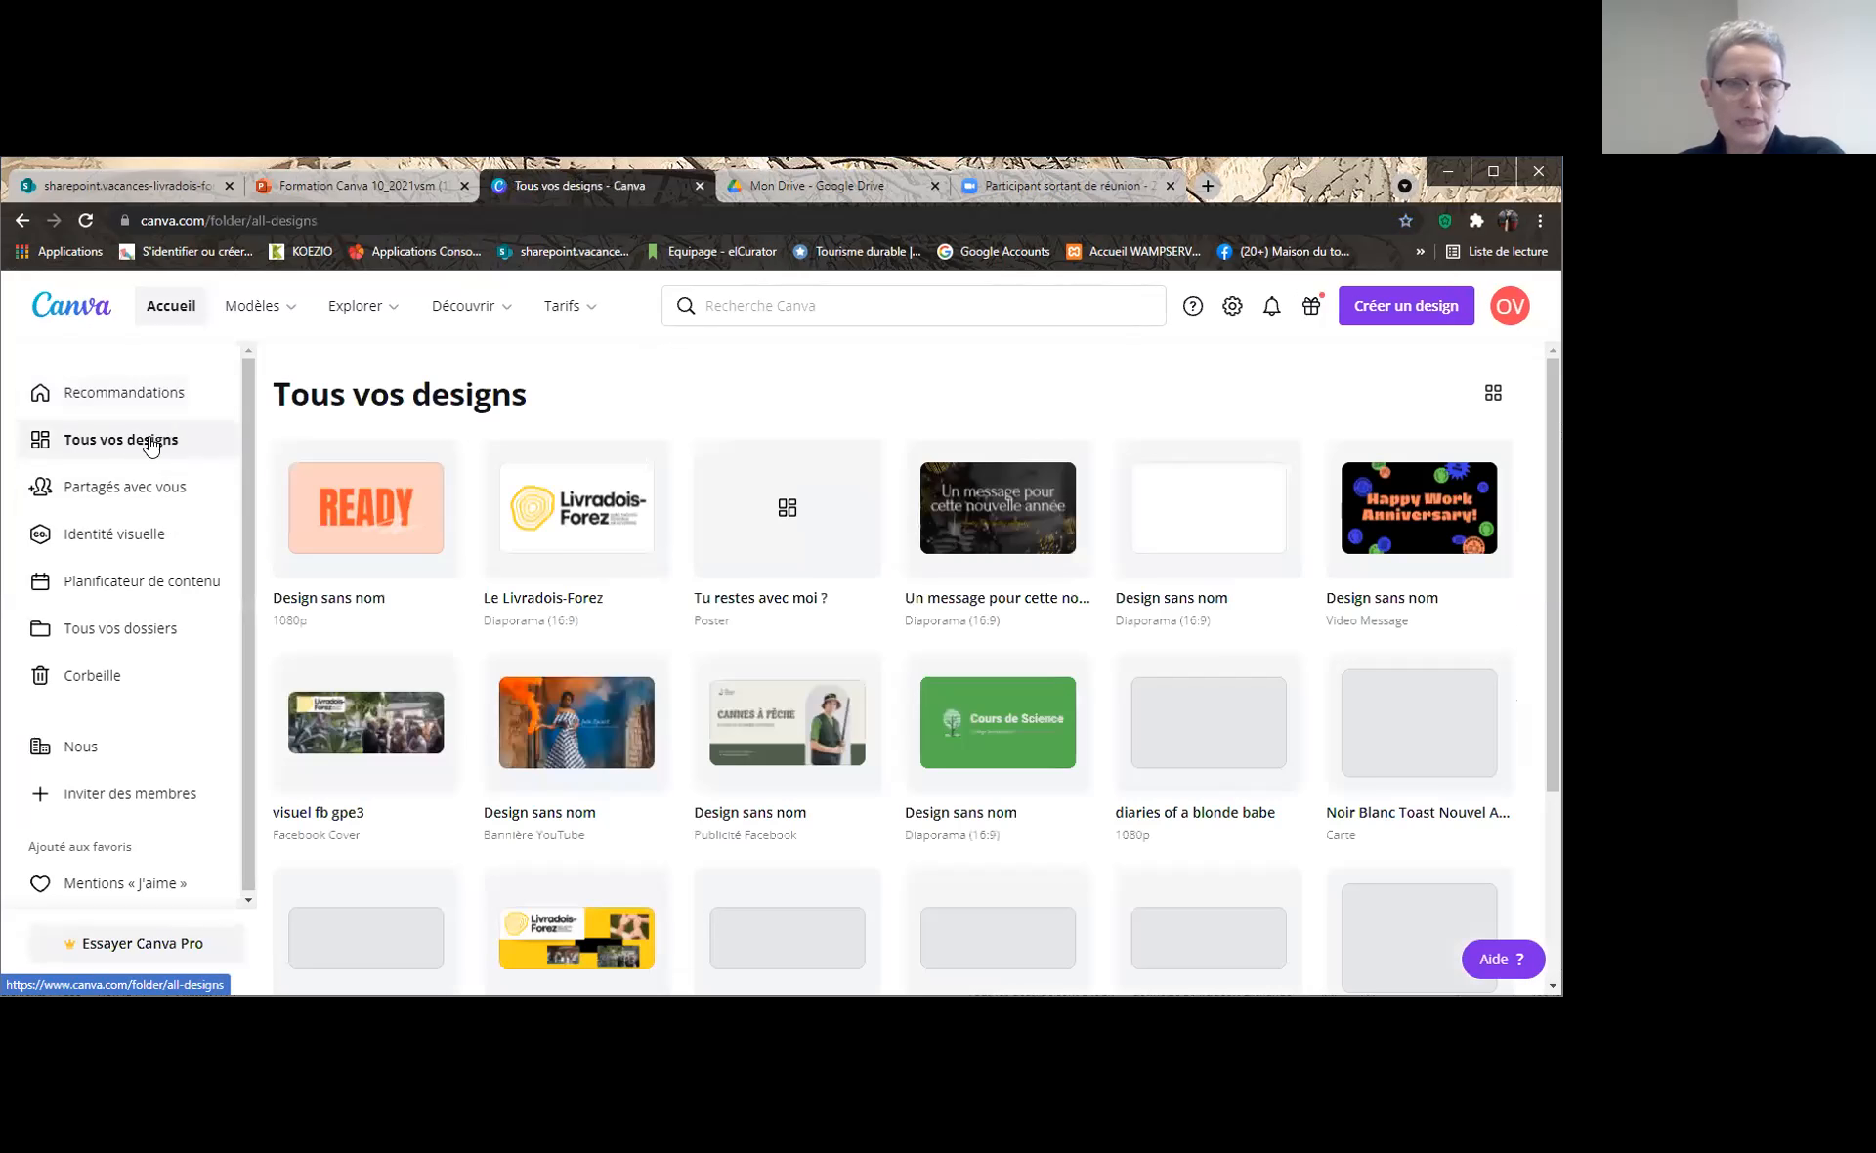
{"action": "left_click", "coordinate": [126, 392]}
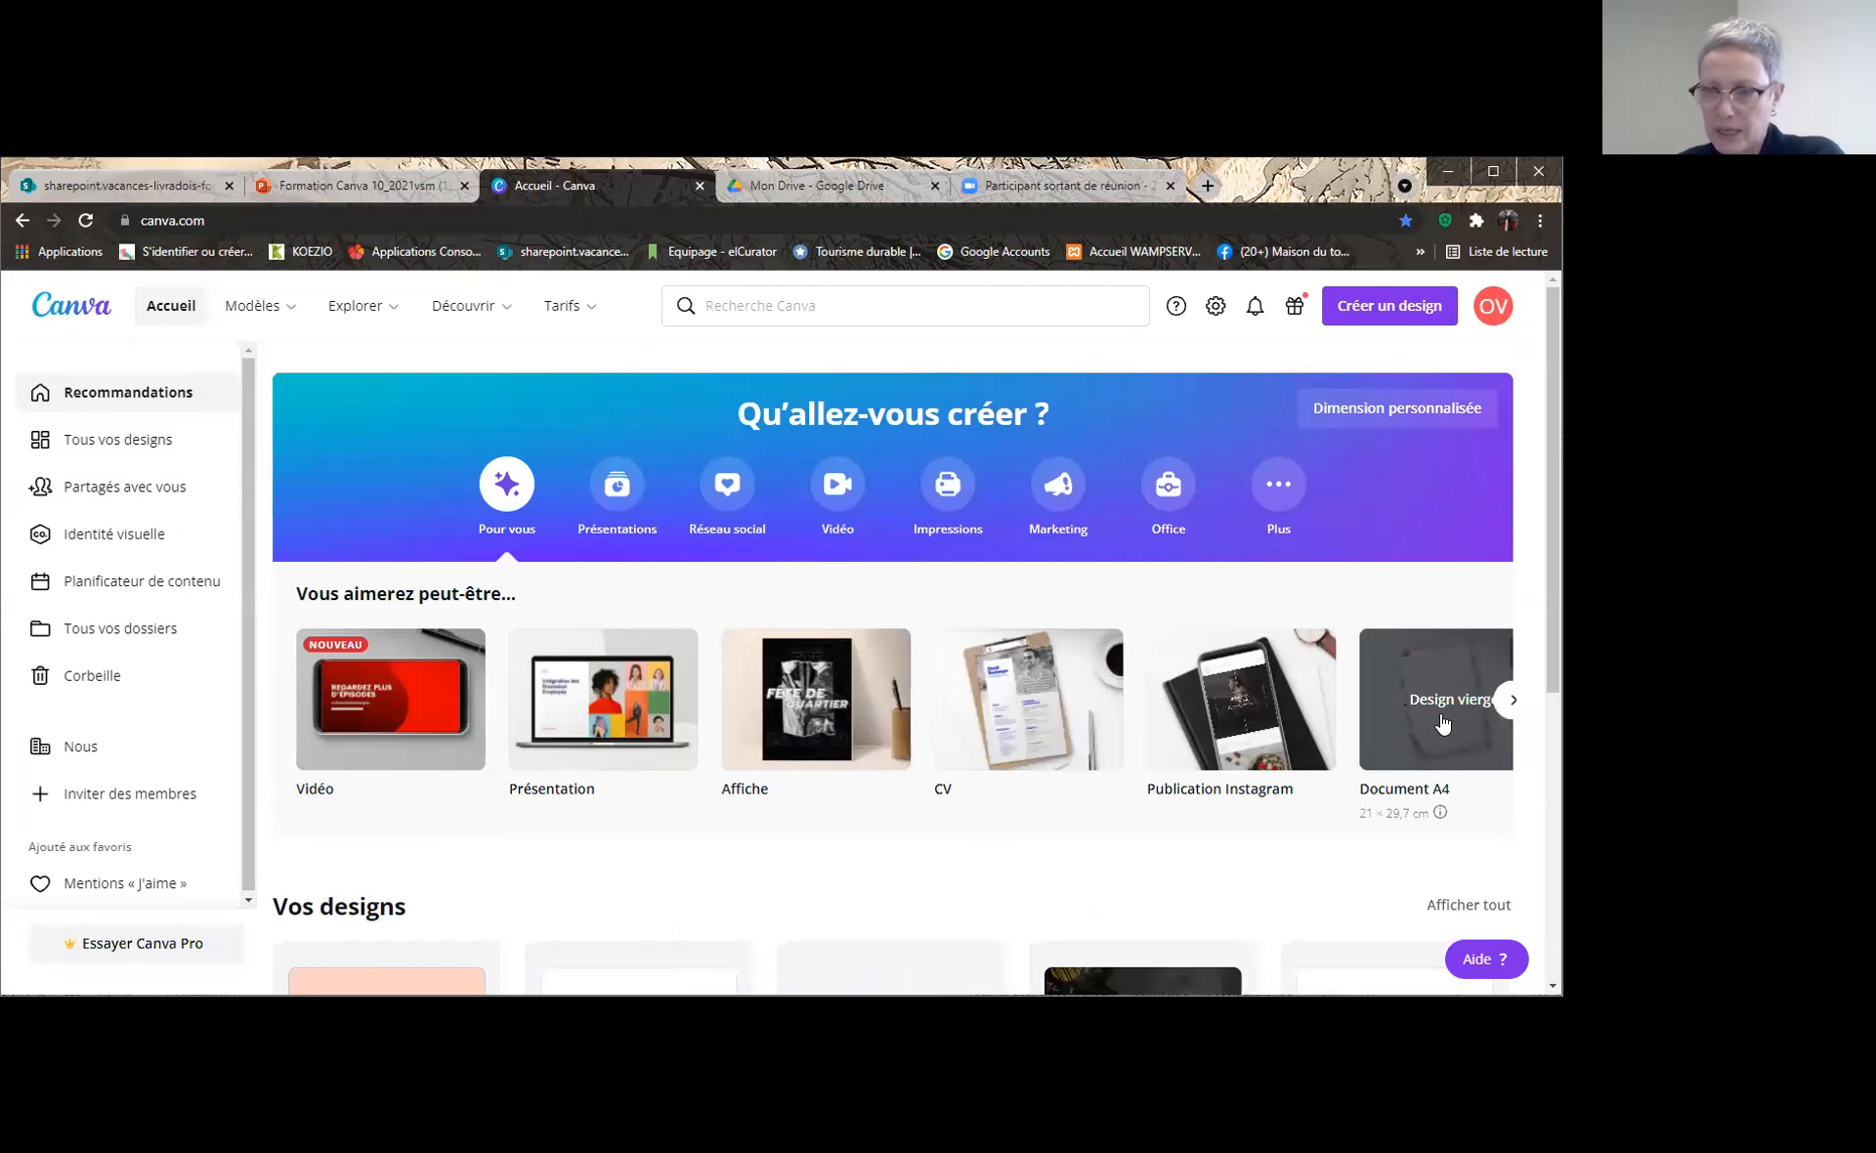
{"action": "left_click", "coordinate": [1515, 701]}
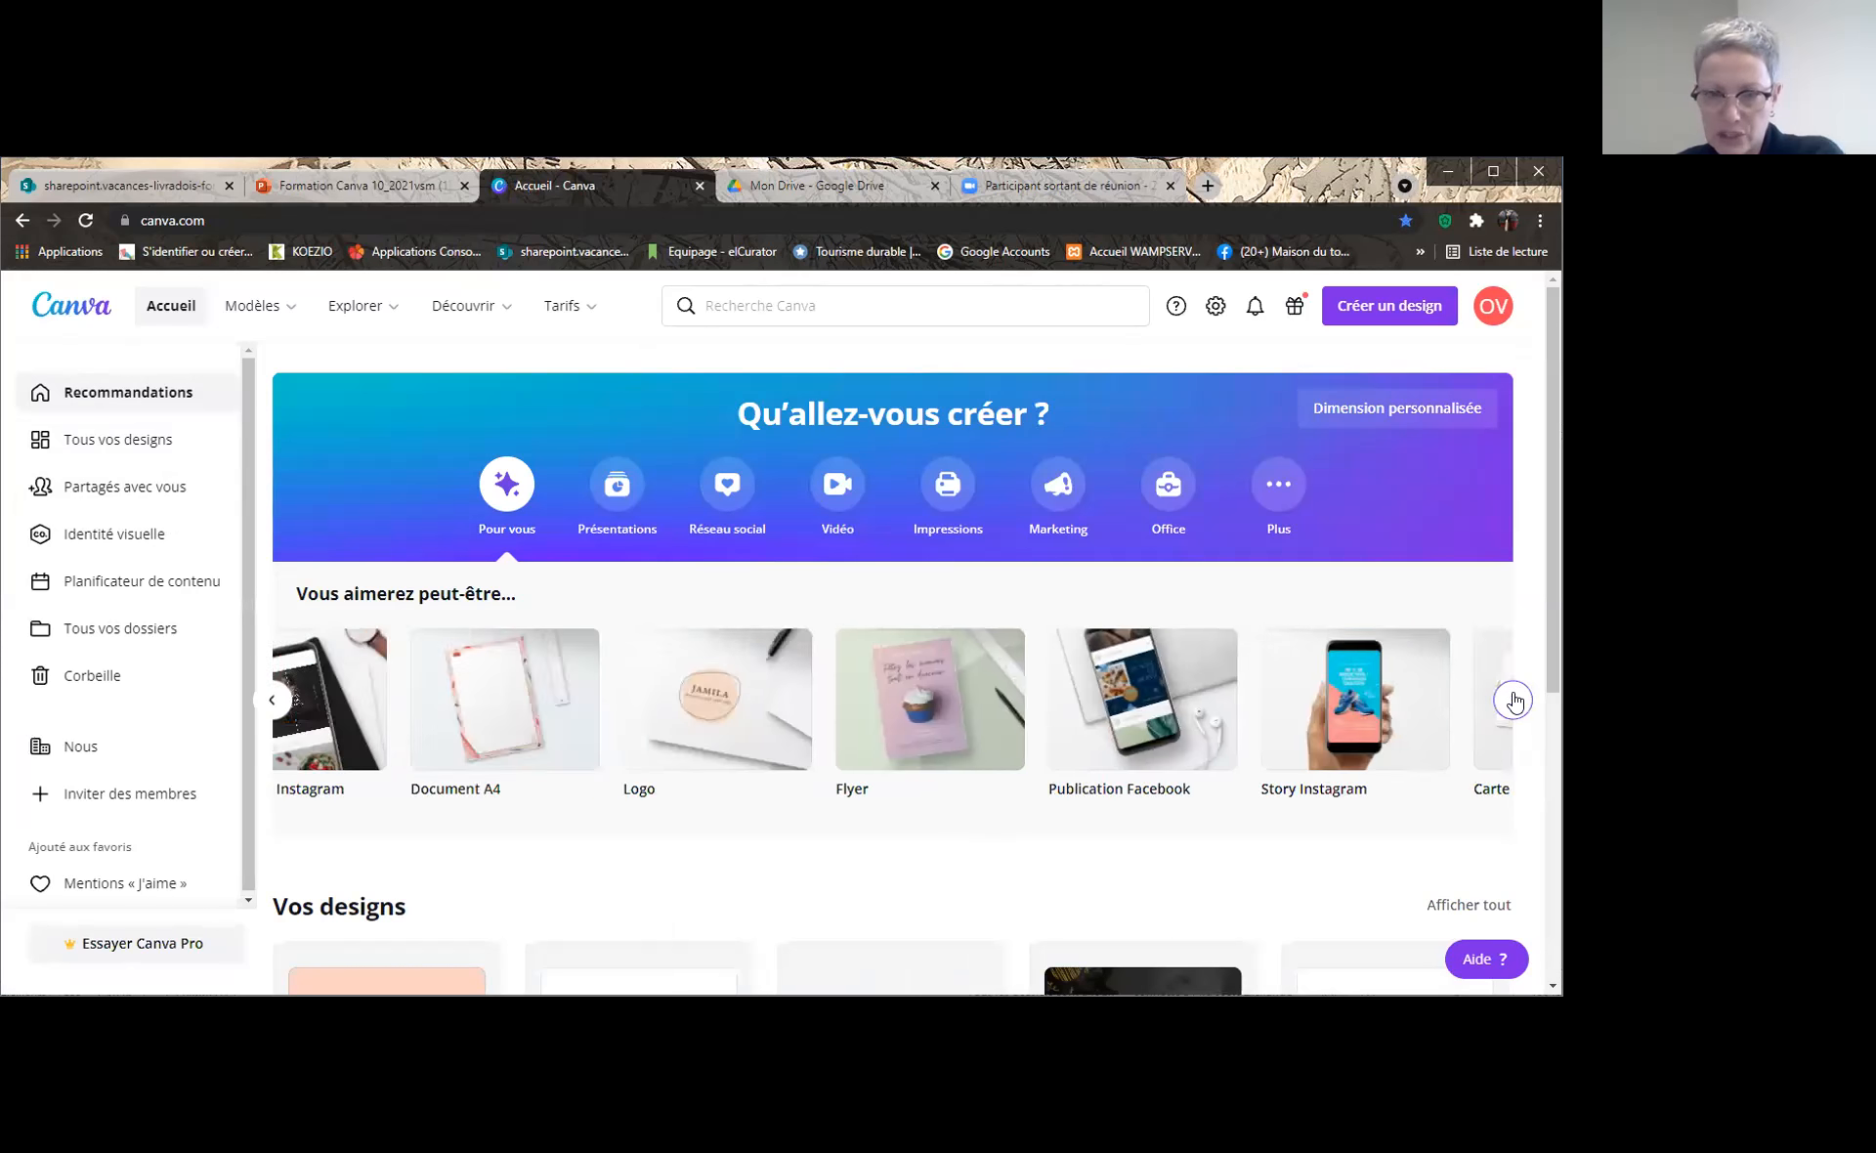
{"action": "left_click", "coordinate": [1515, 701]}
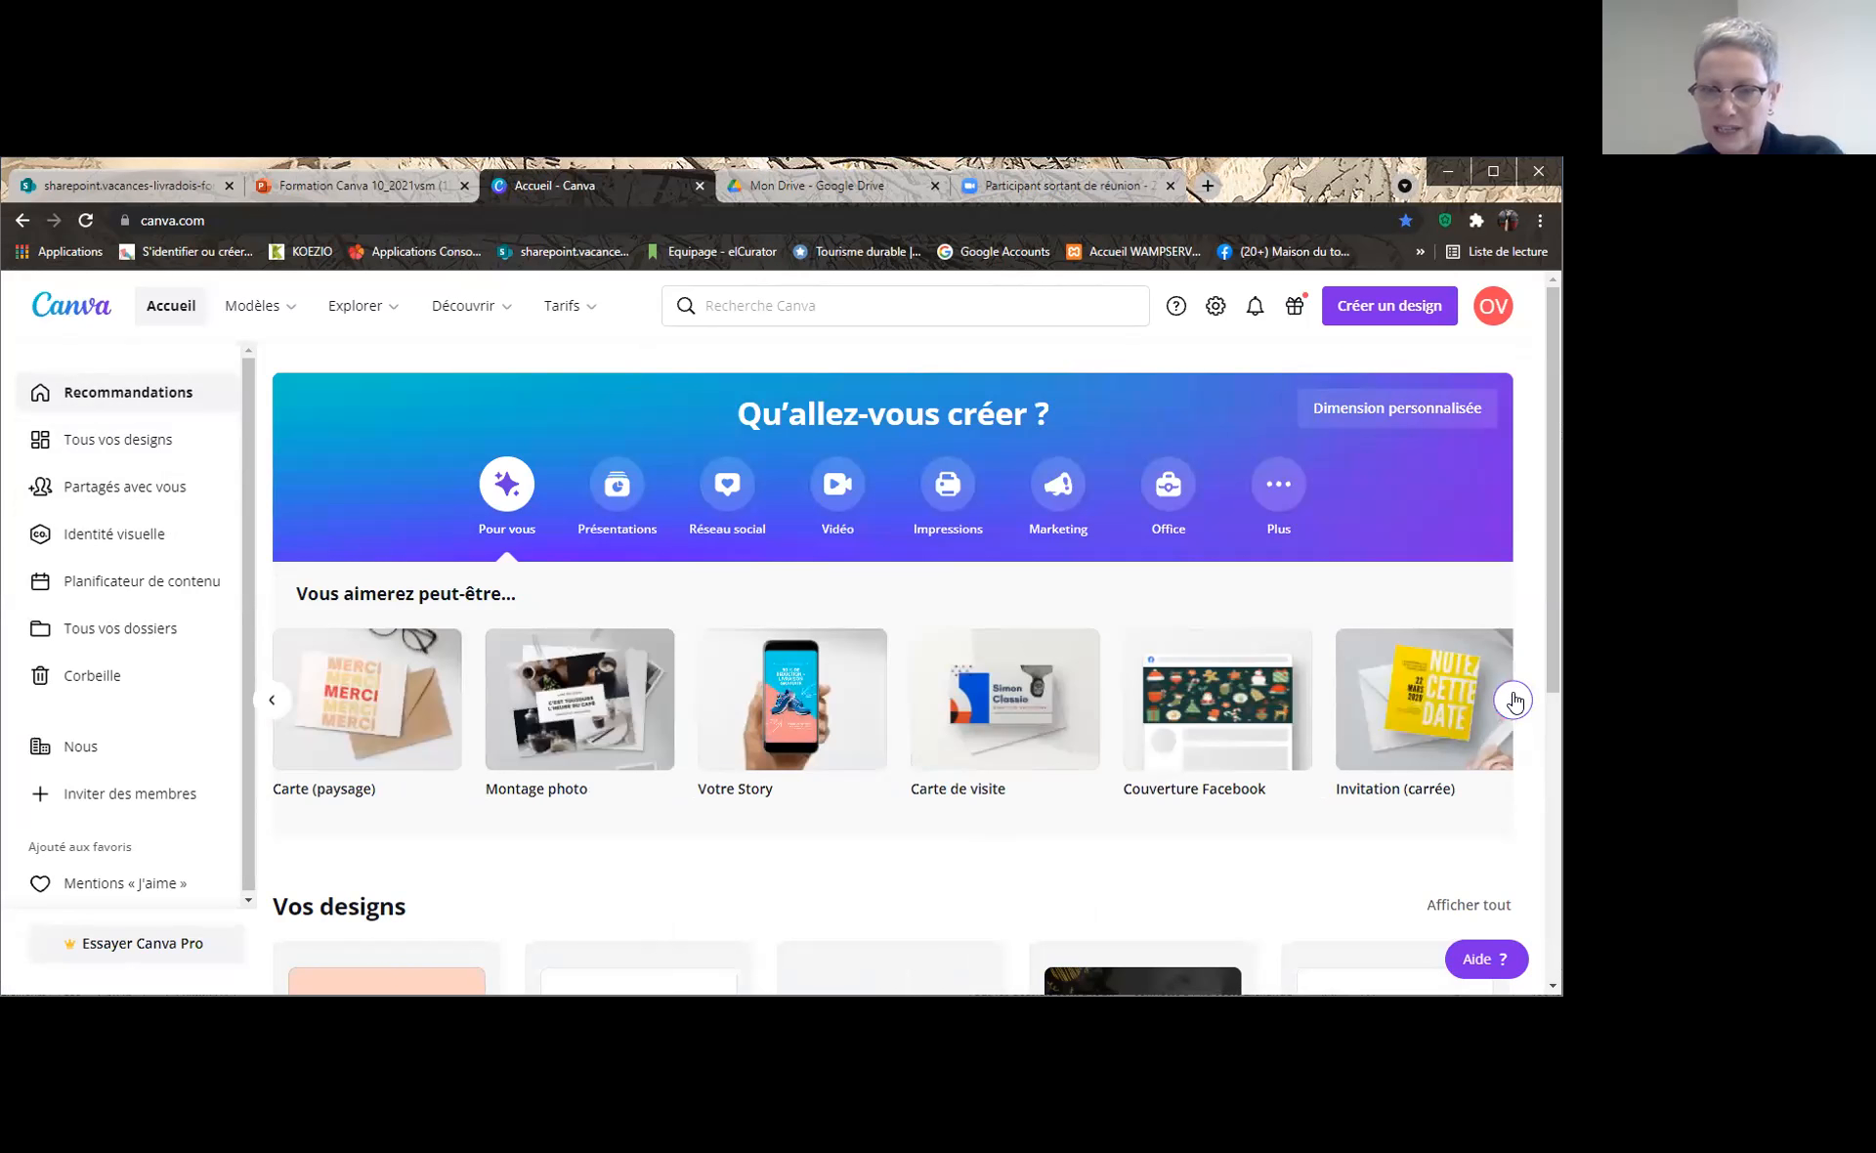
{"action": "left_click", "coordinate": [1515, 700]}
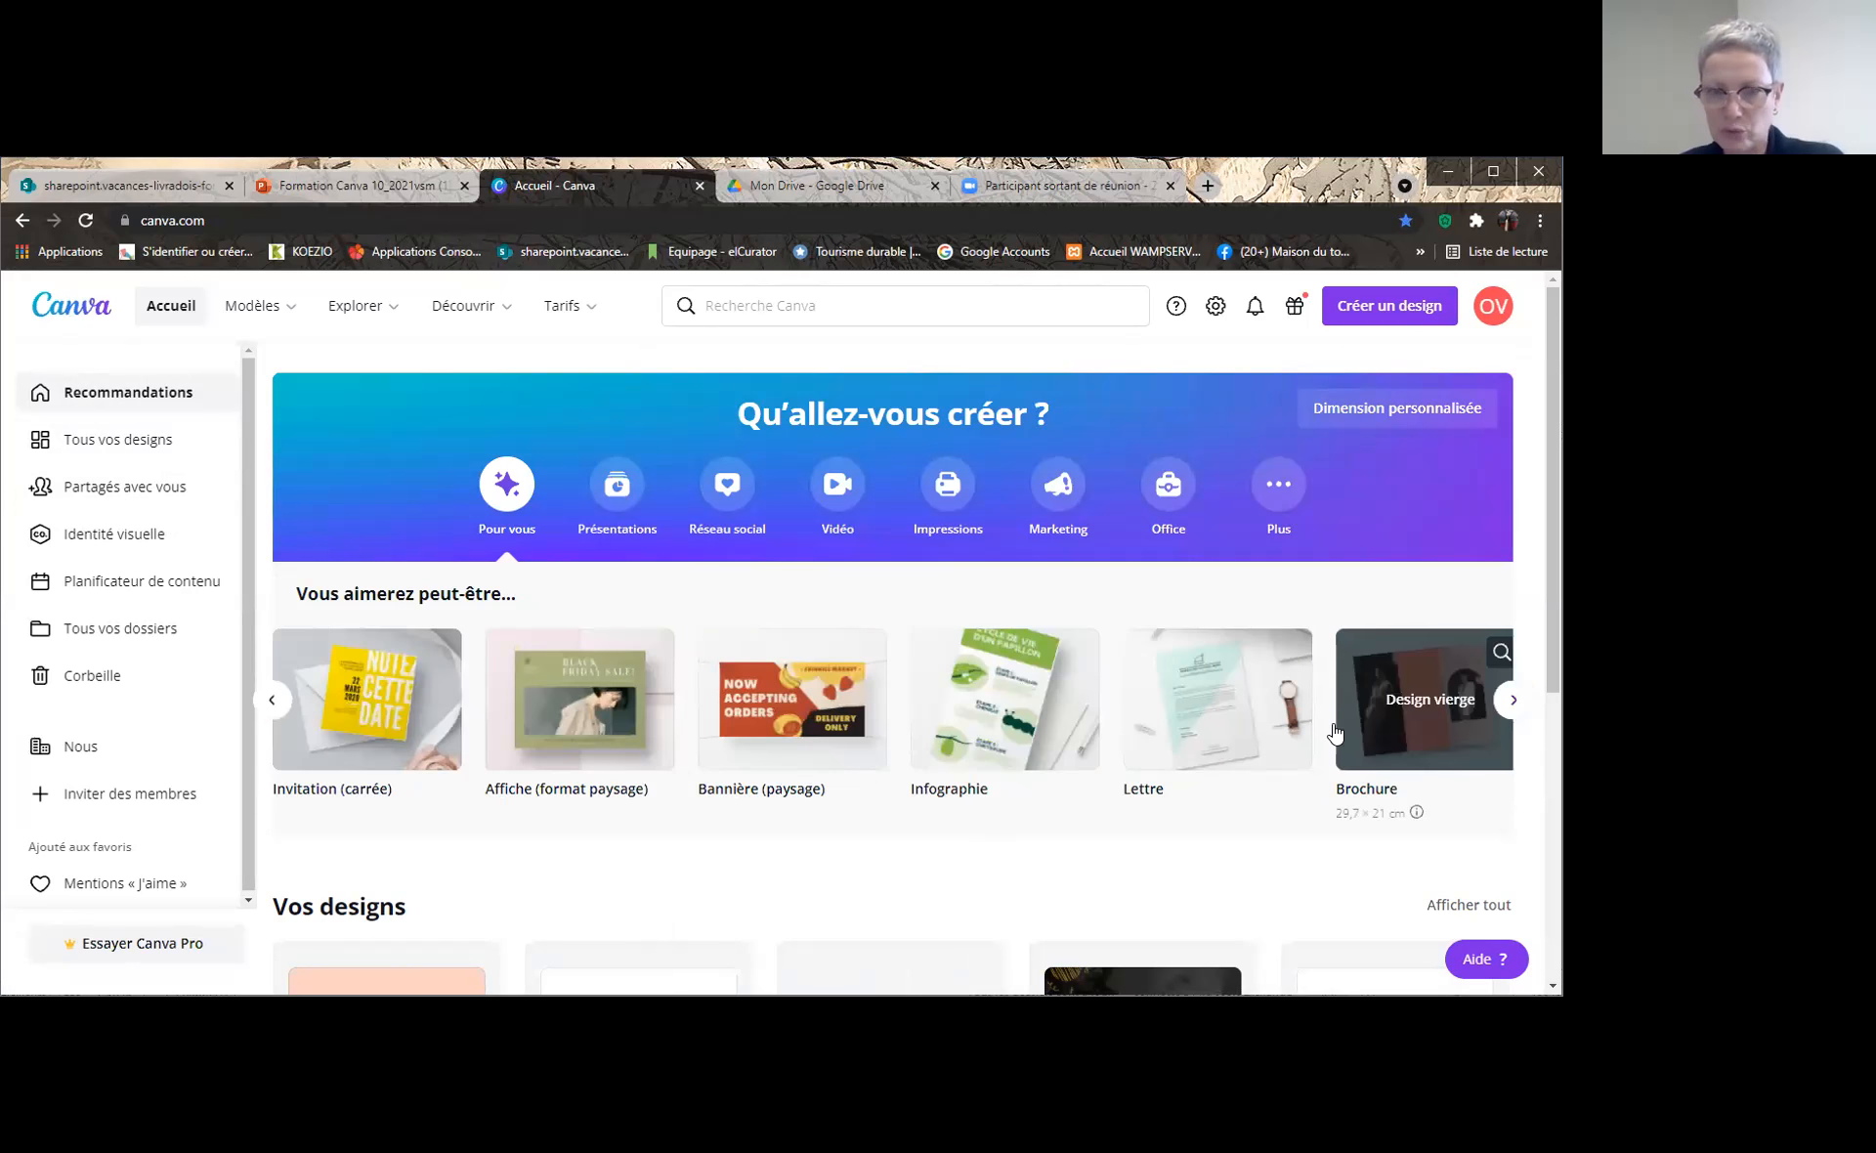
Create a blank Carte cadeau design of 14,8 × 10,5 cm from the Marketing formats
{"action": "left_click", "coordinate": [1054, 487]}
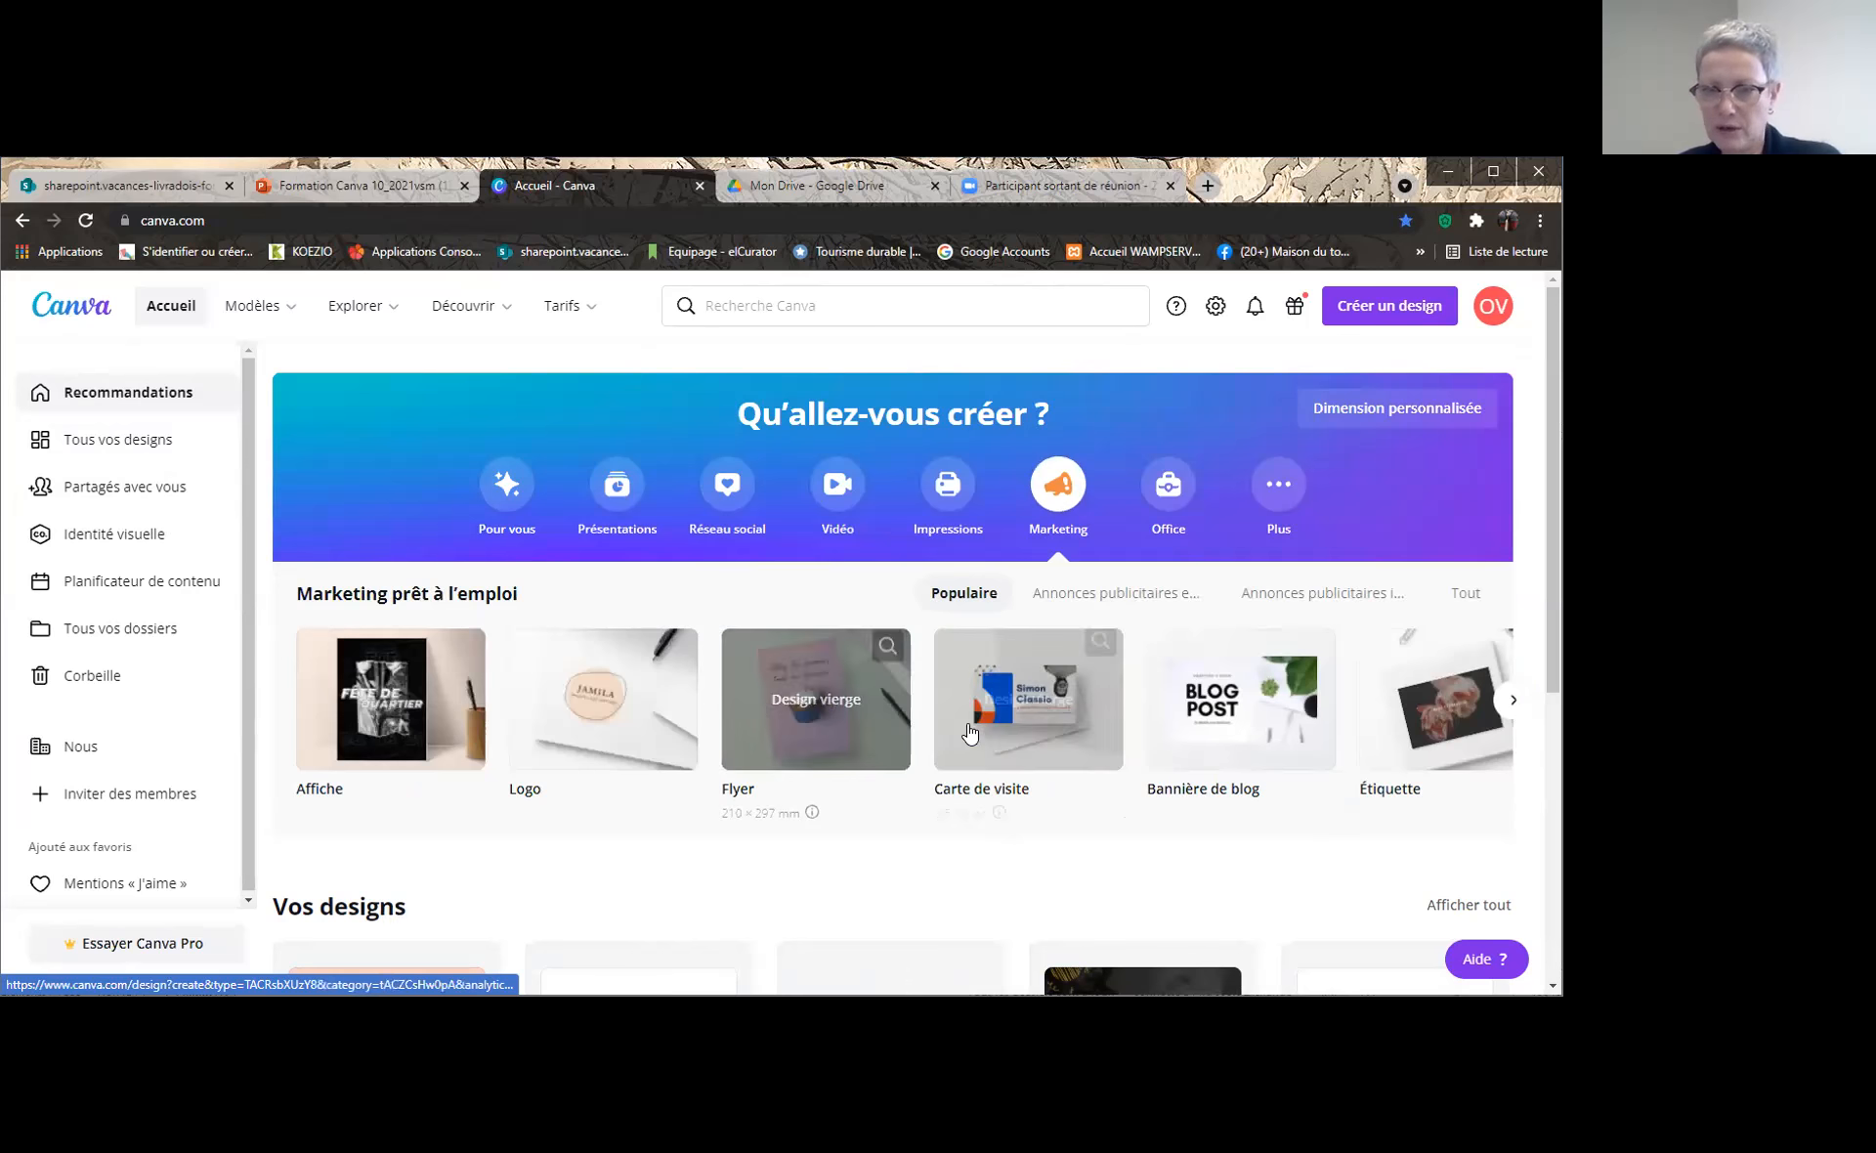
{"action": "left_click", "coordinate": [1511, 700]}
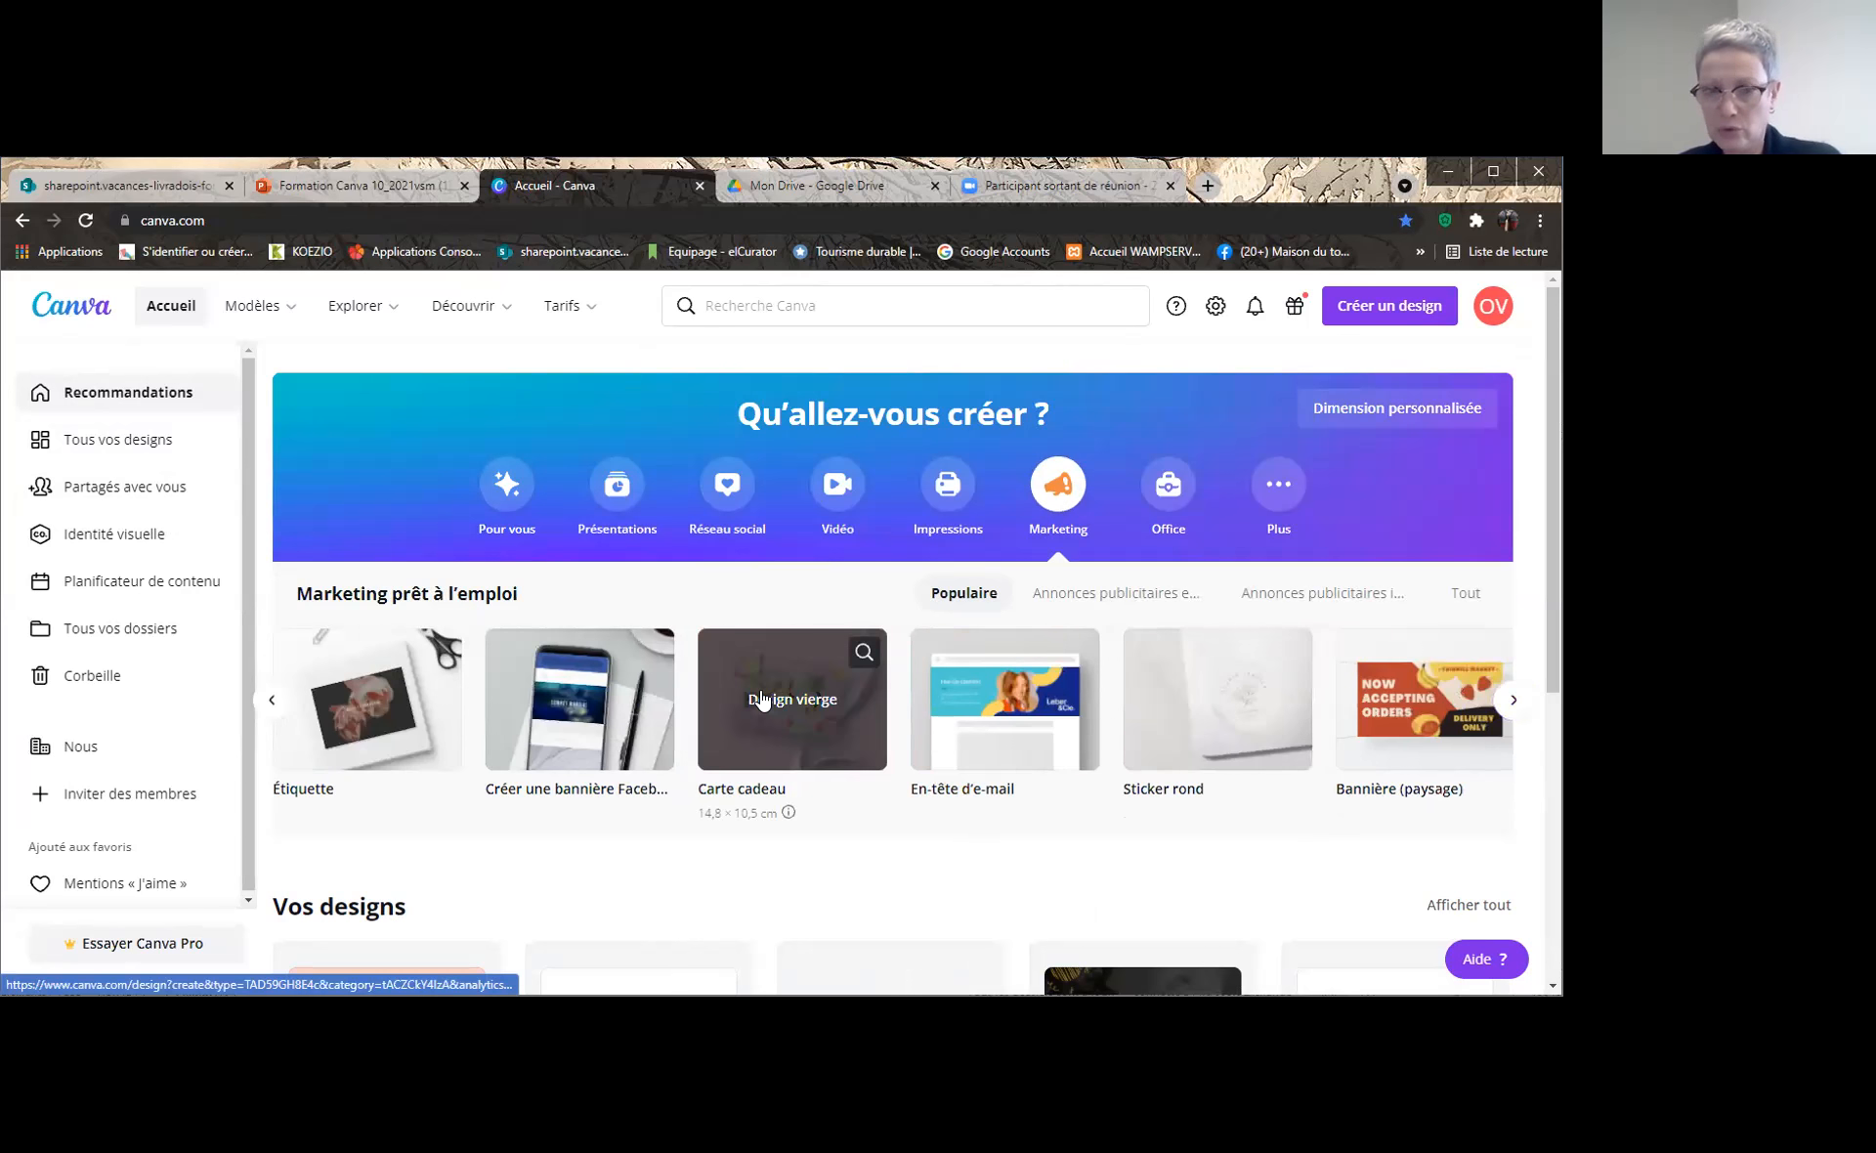
{"action": "left_click", "coordinate": [764, 700]}
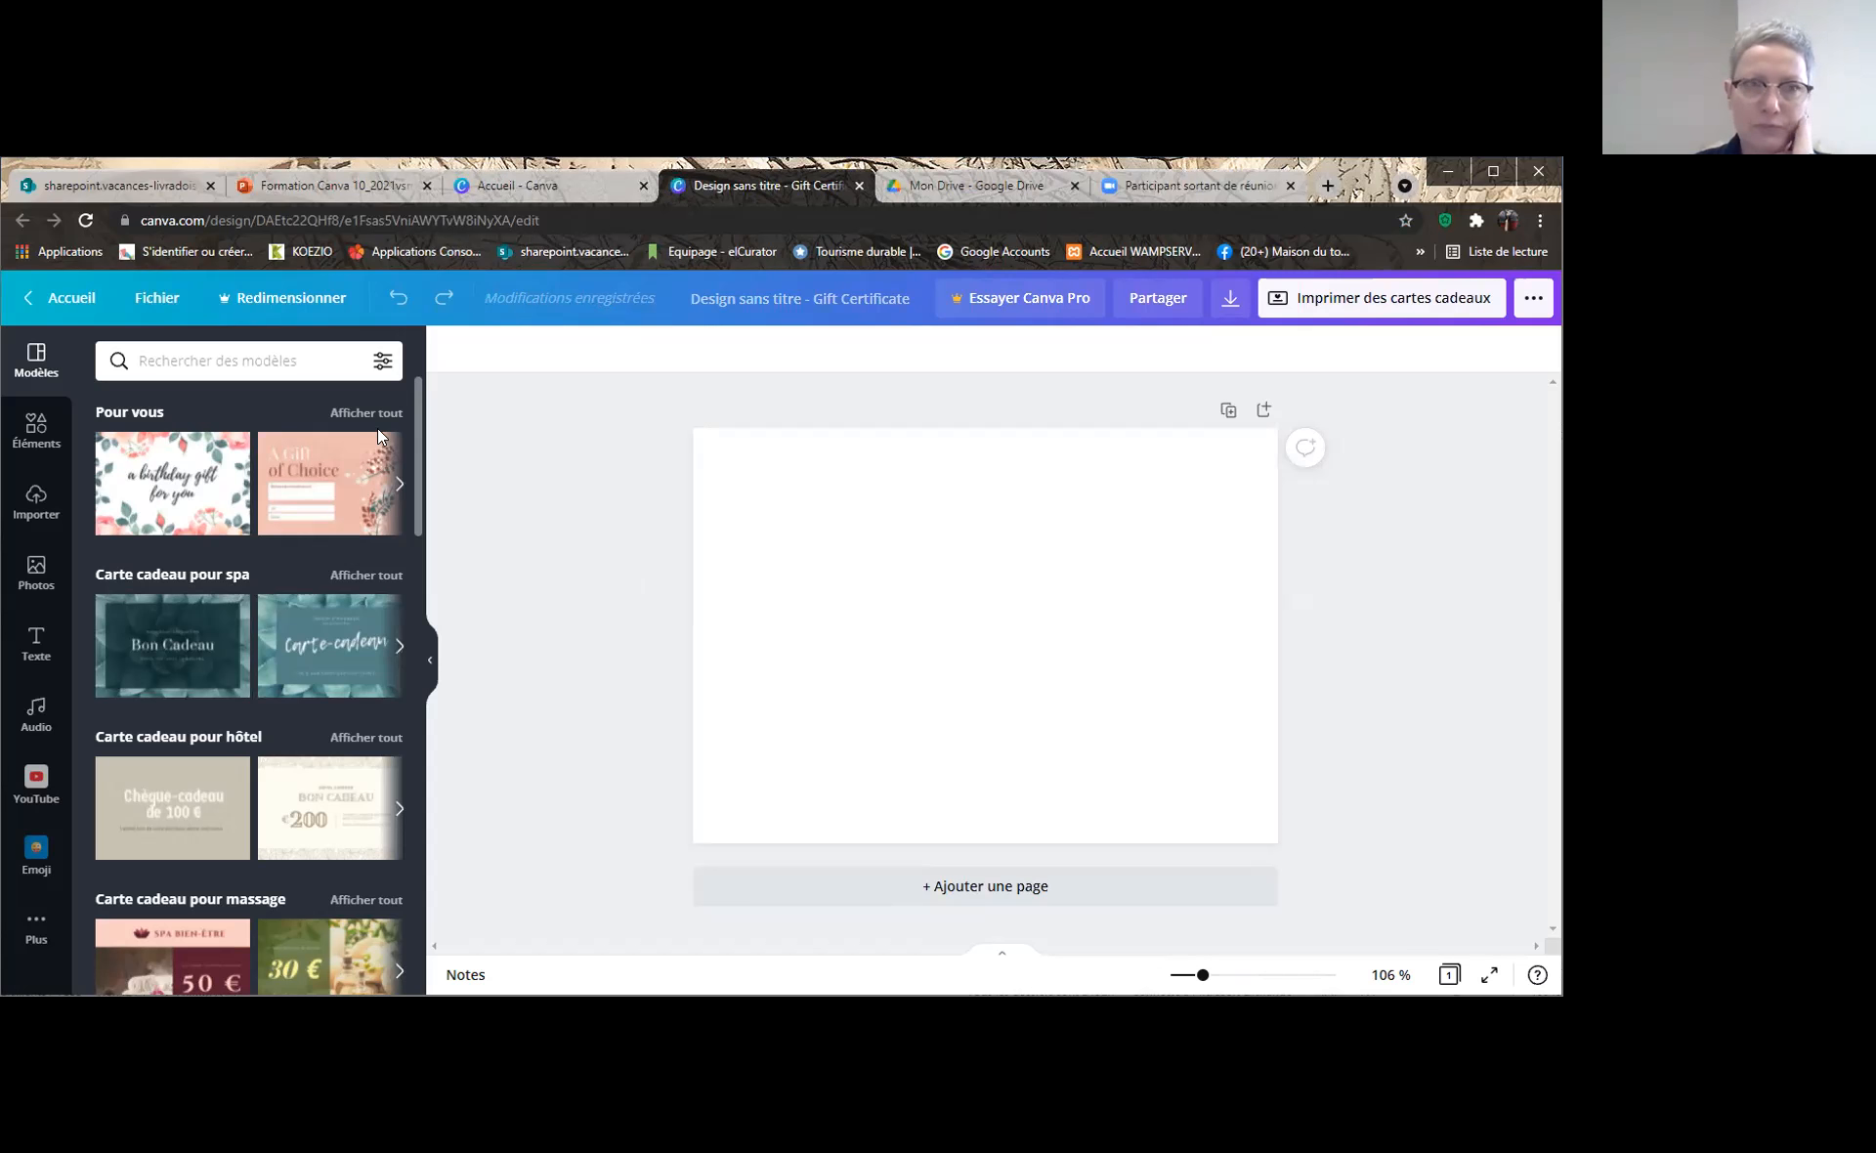
Browse the gift card template categories in the editor, going through the hair salon designs
{"action": "left_click", "coordinate": [185, 833]}
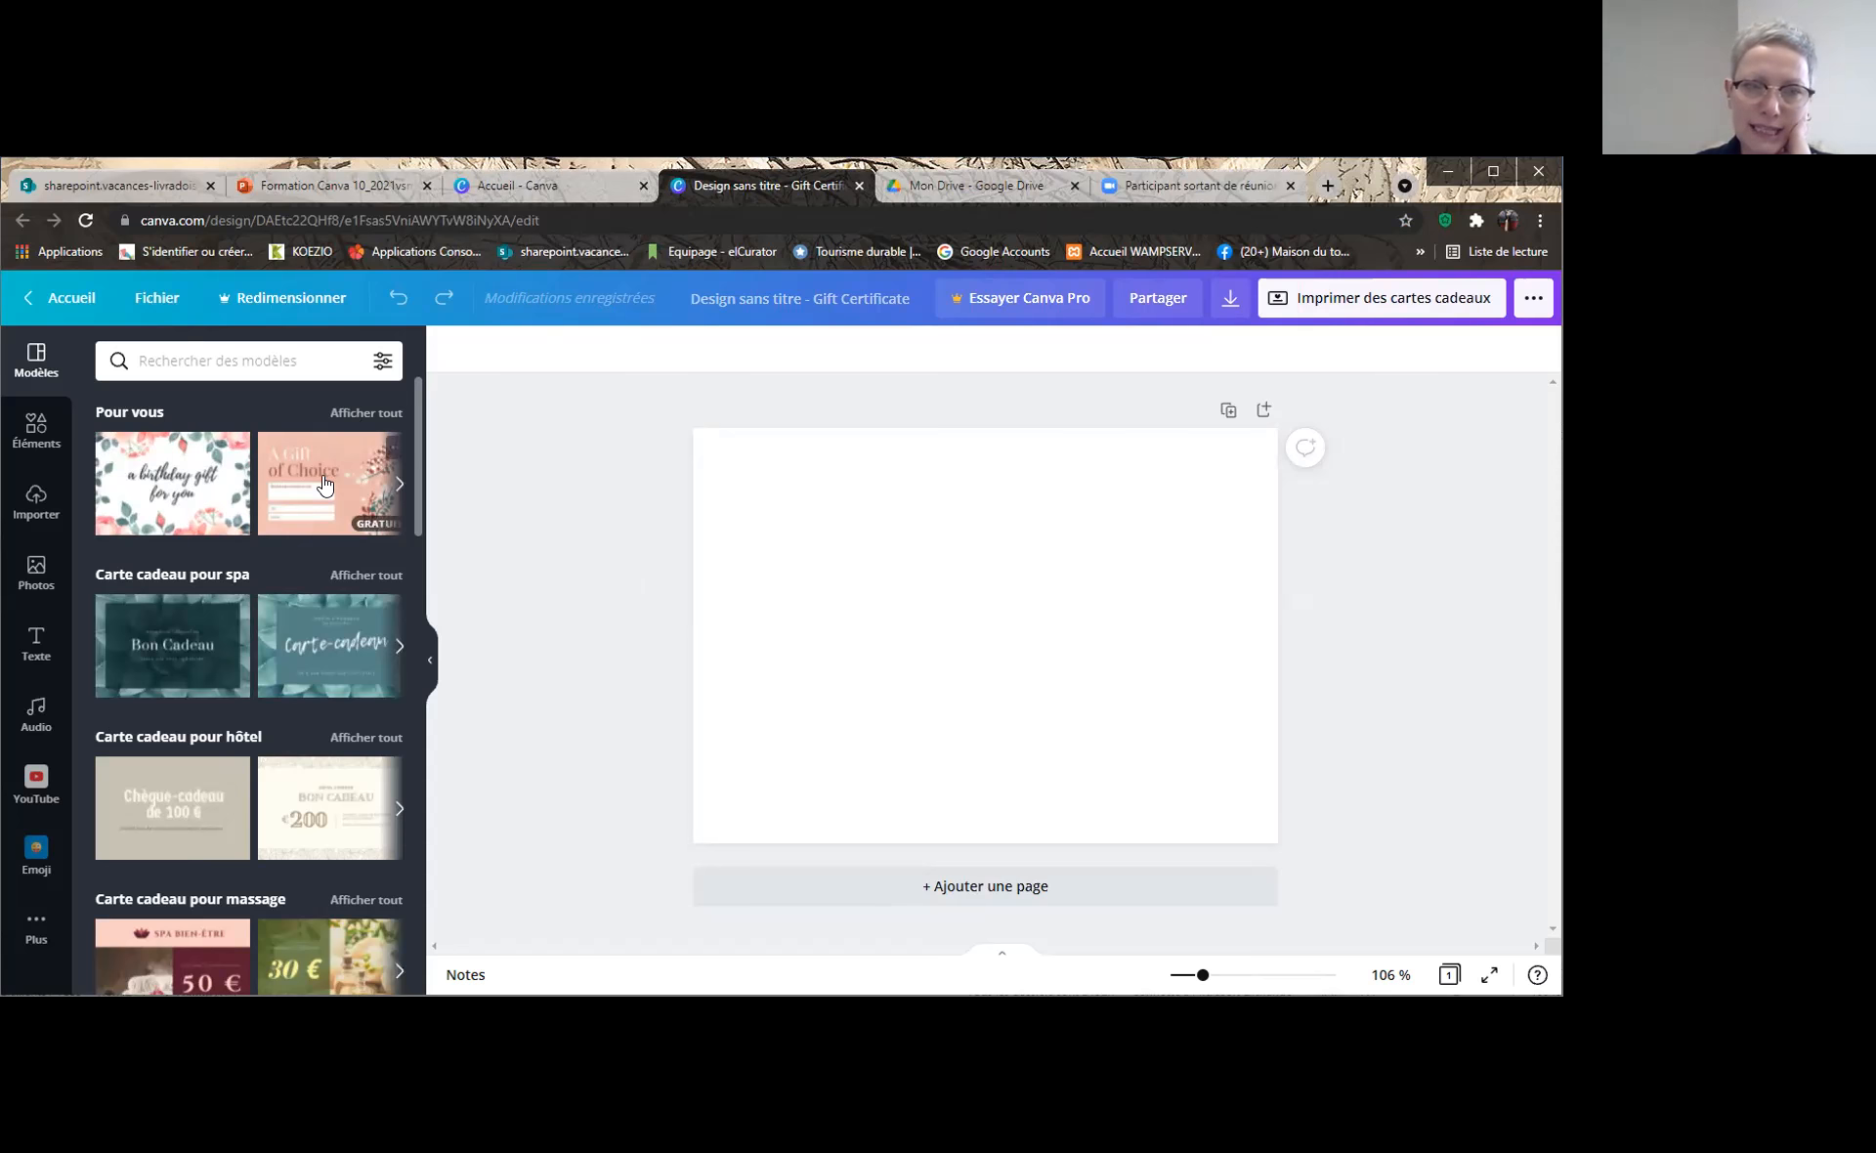
{"action": "scroll", "coordinate": [325, 486], "scroll_direction": "down", "scroll_amount": 2}
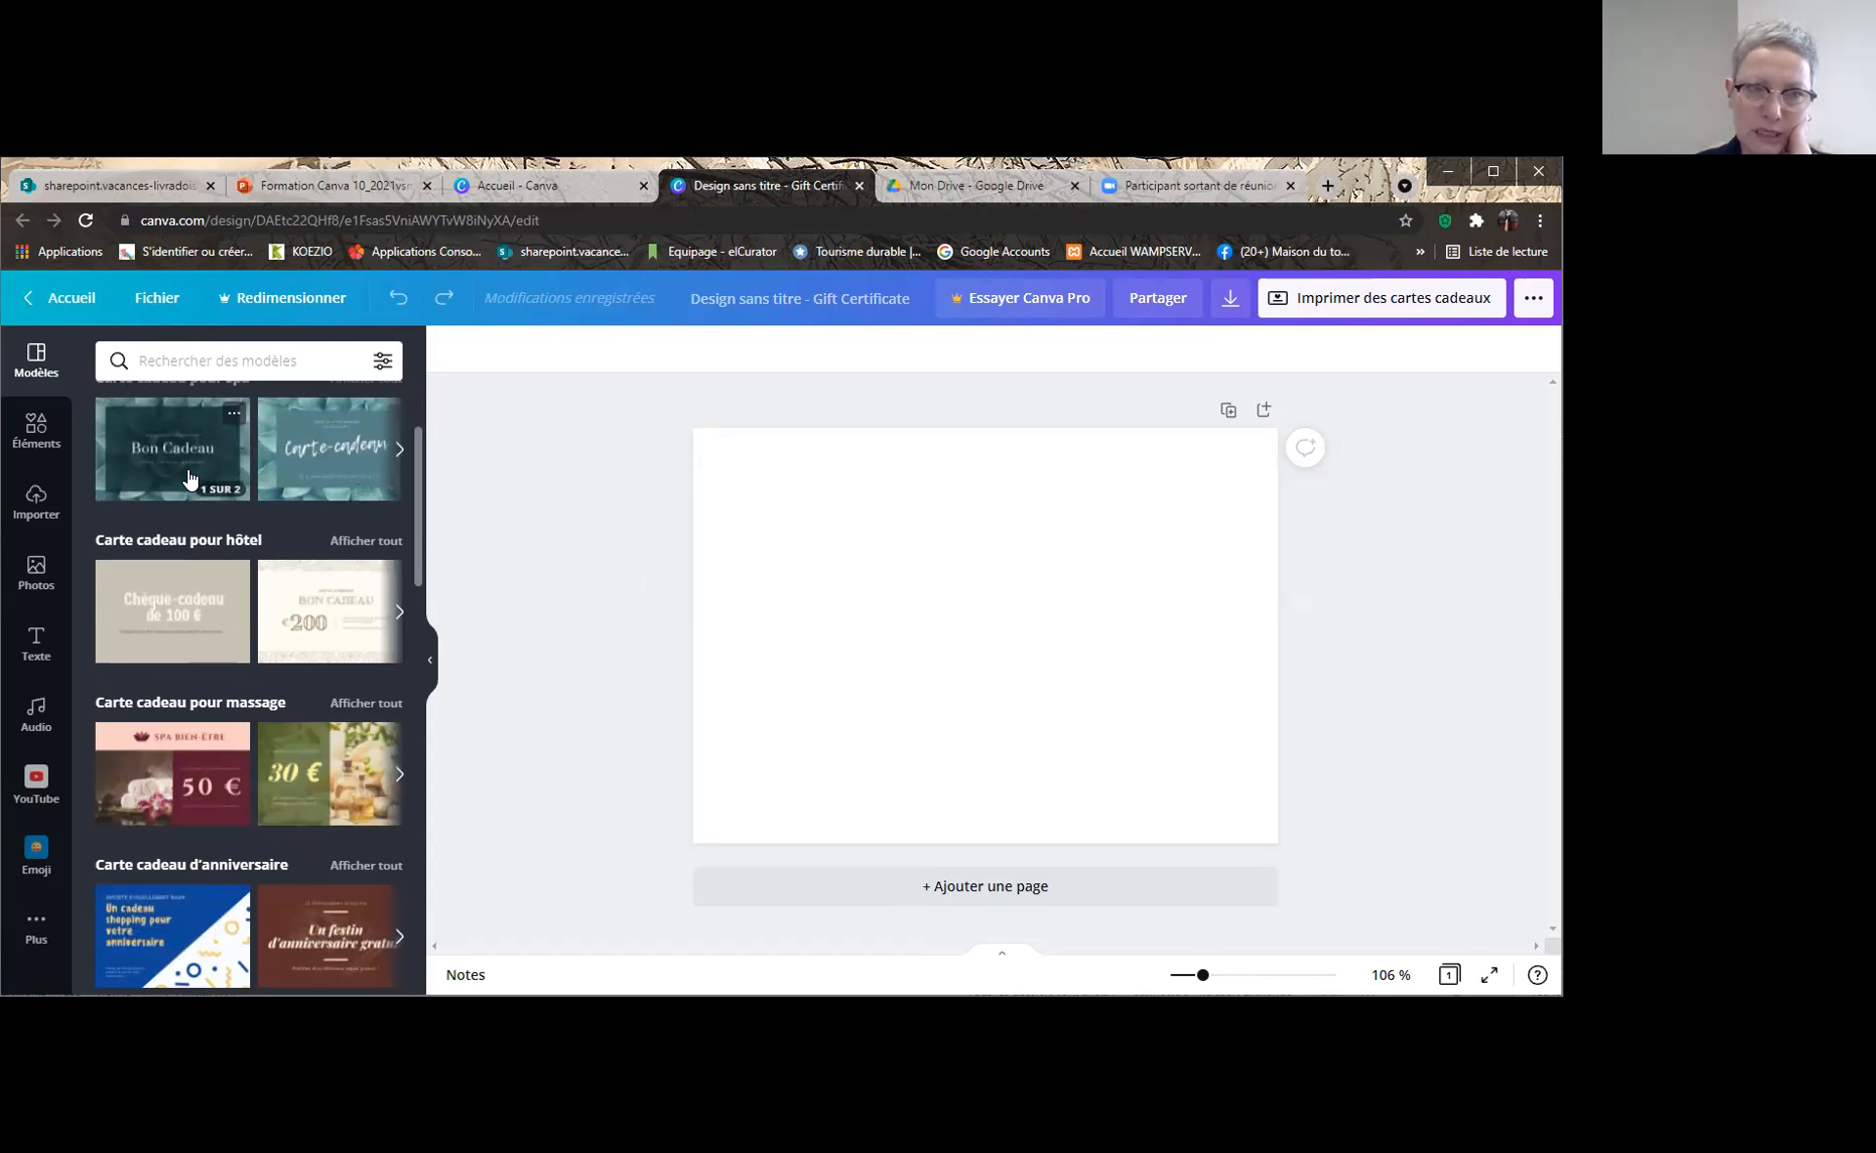
{"action": "scroll", "coordinate": [209, 623], "scroll_direction": "down", "scroll_amount": 3}
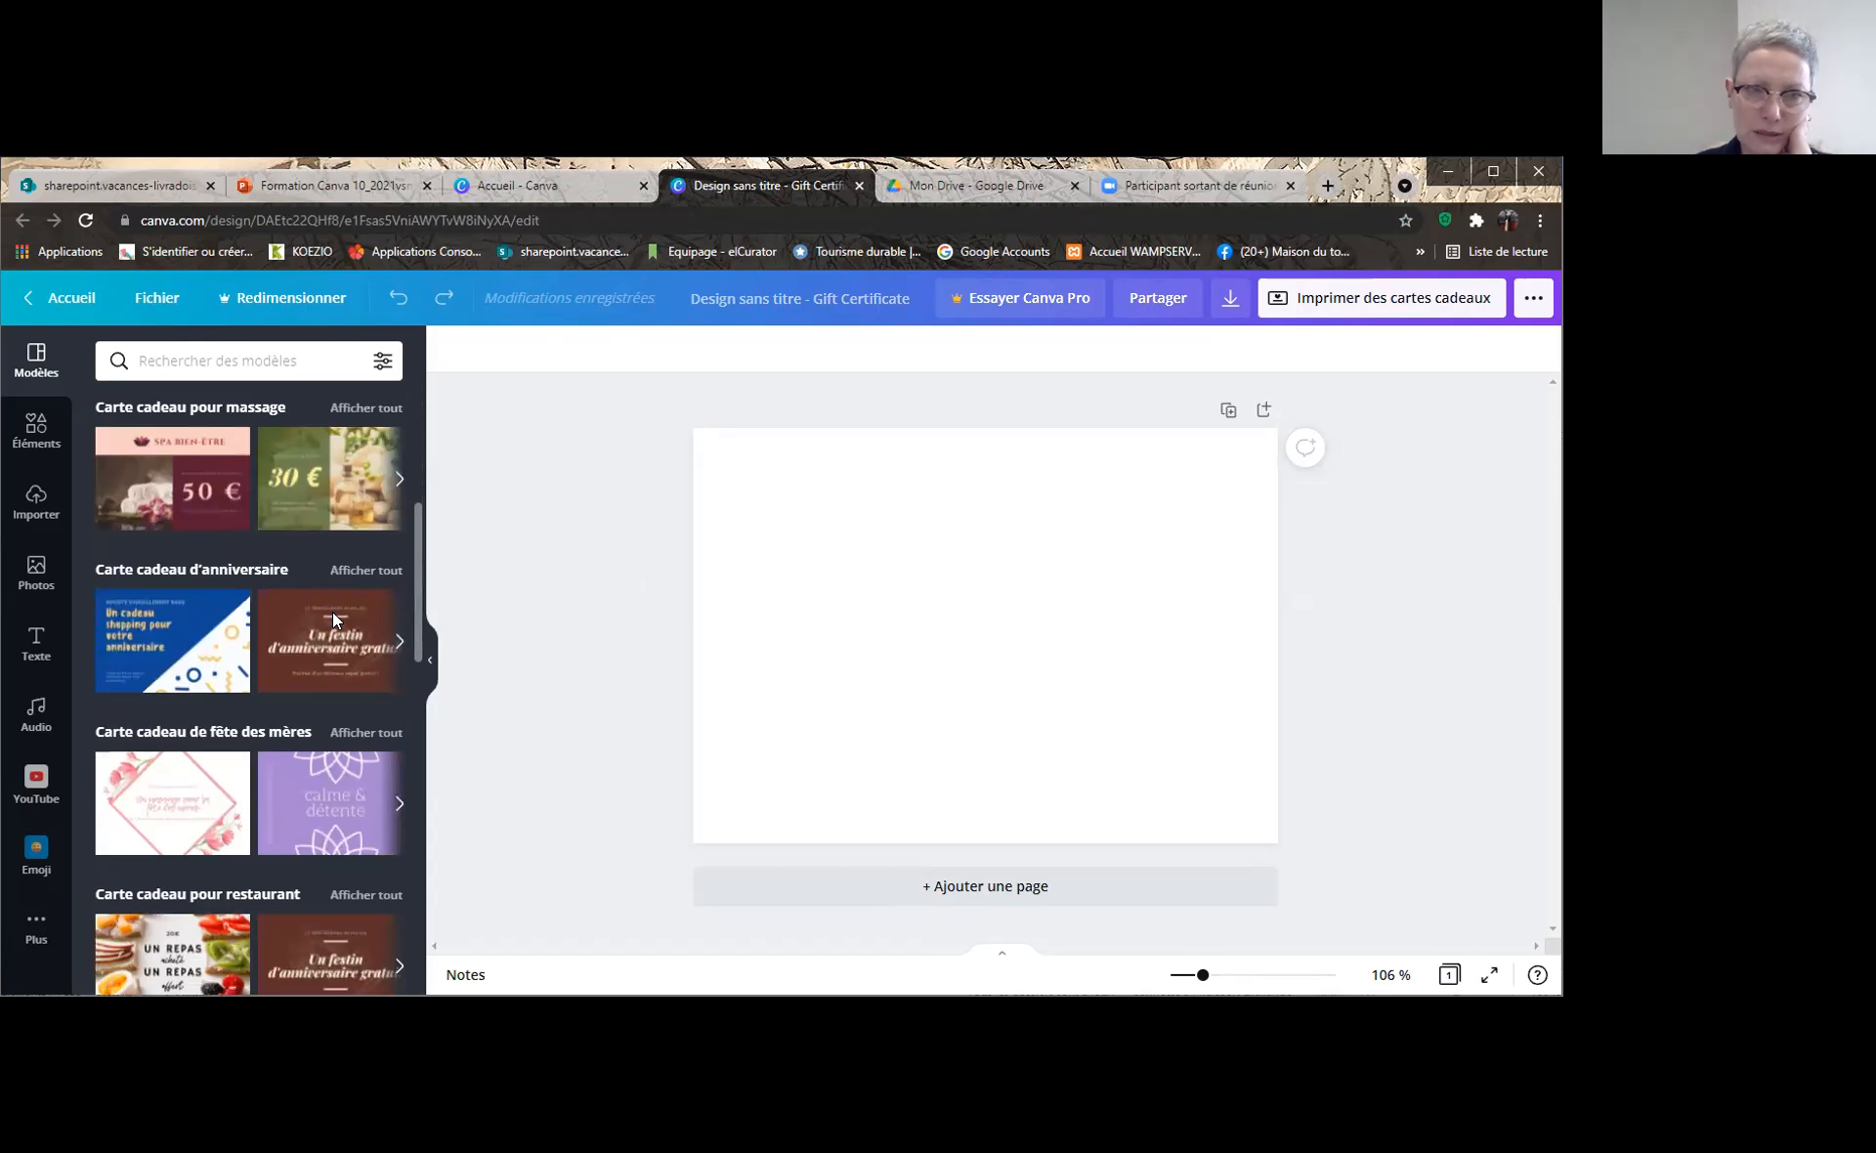
{"action": "scroll", "coordinate": [295, 728], "scroll_direction": "down", "scroll_amount": 1}
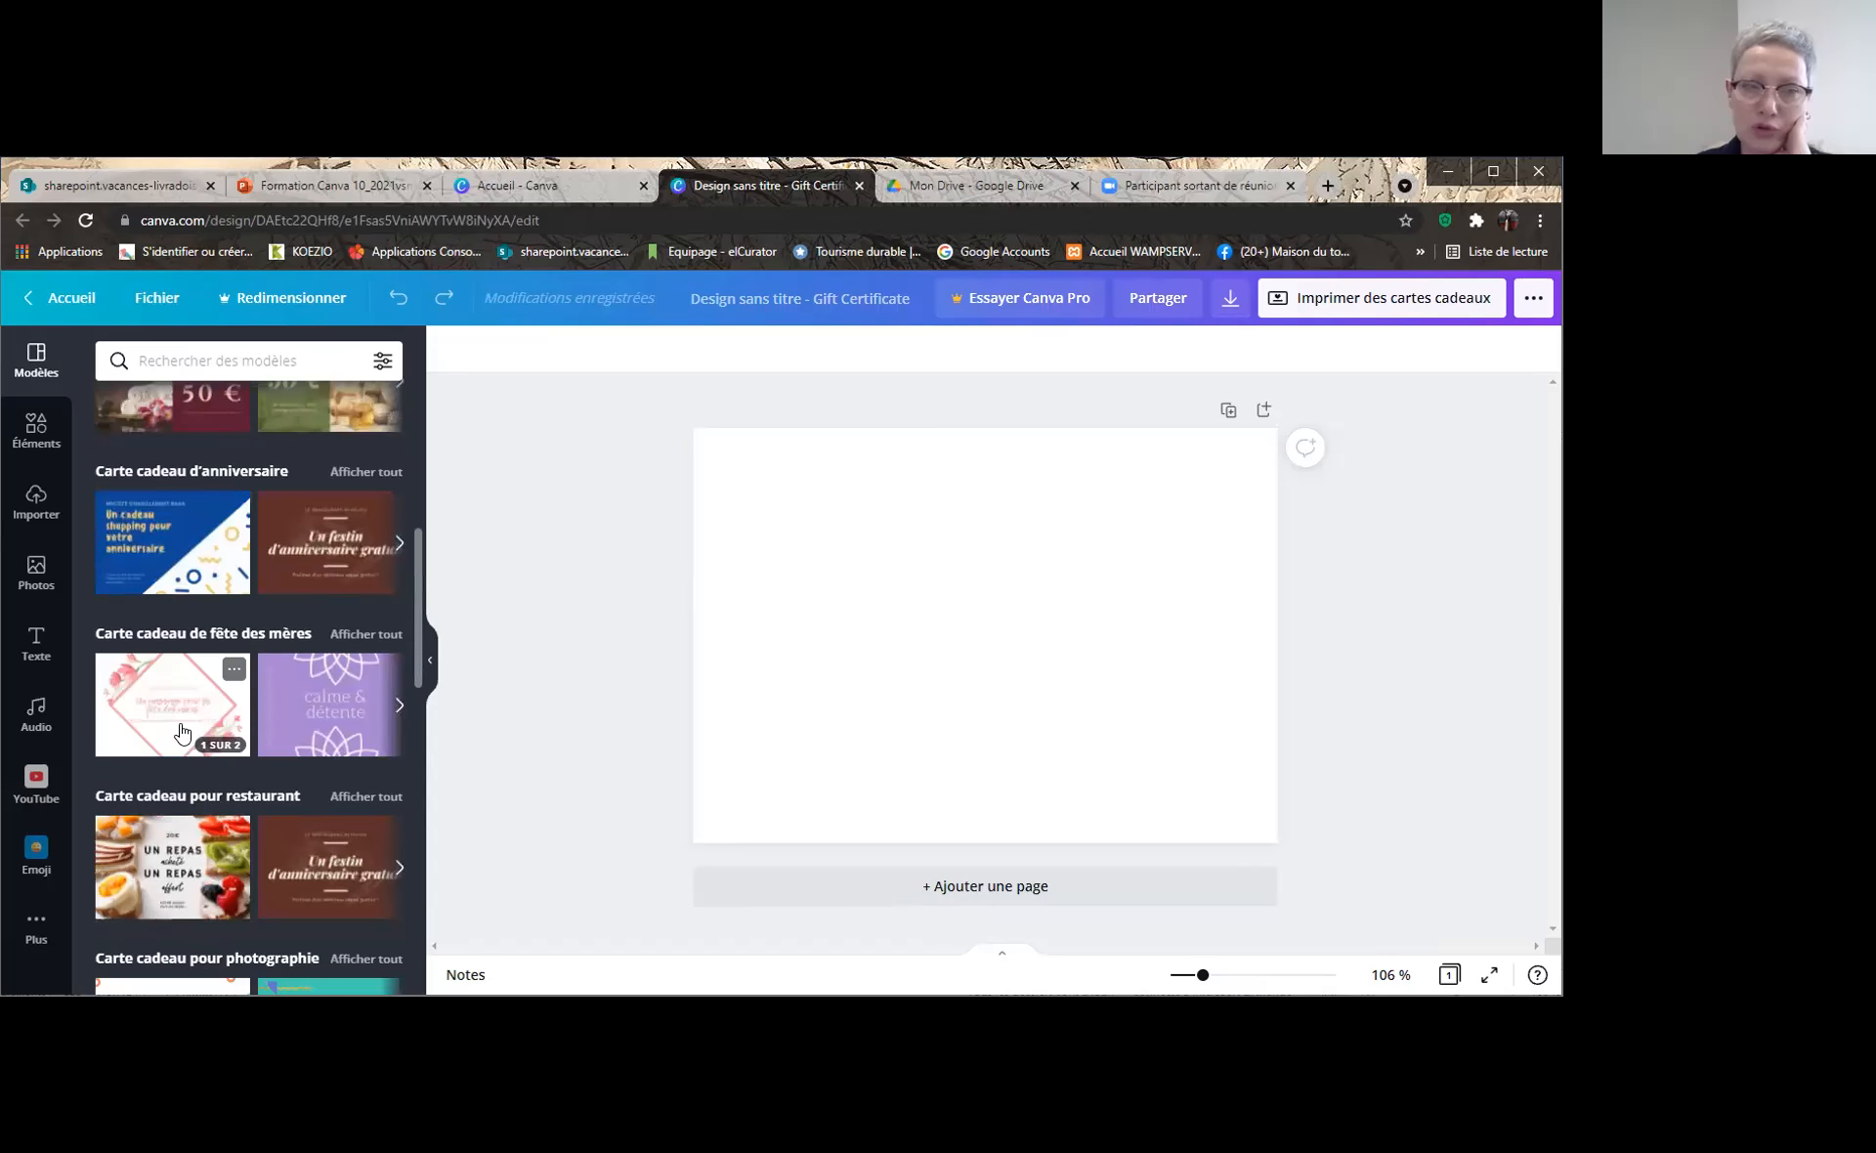
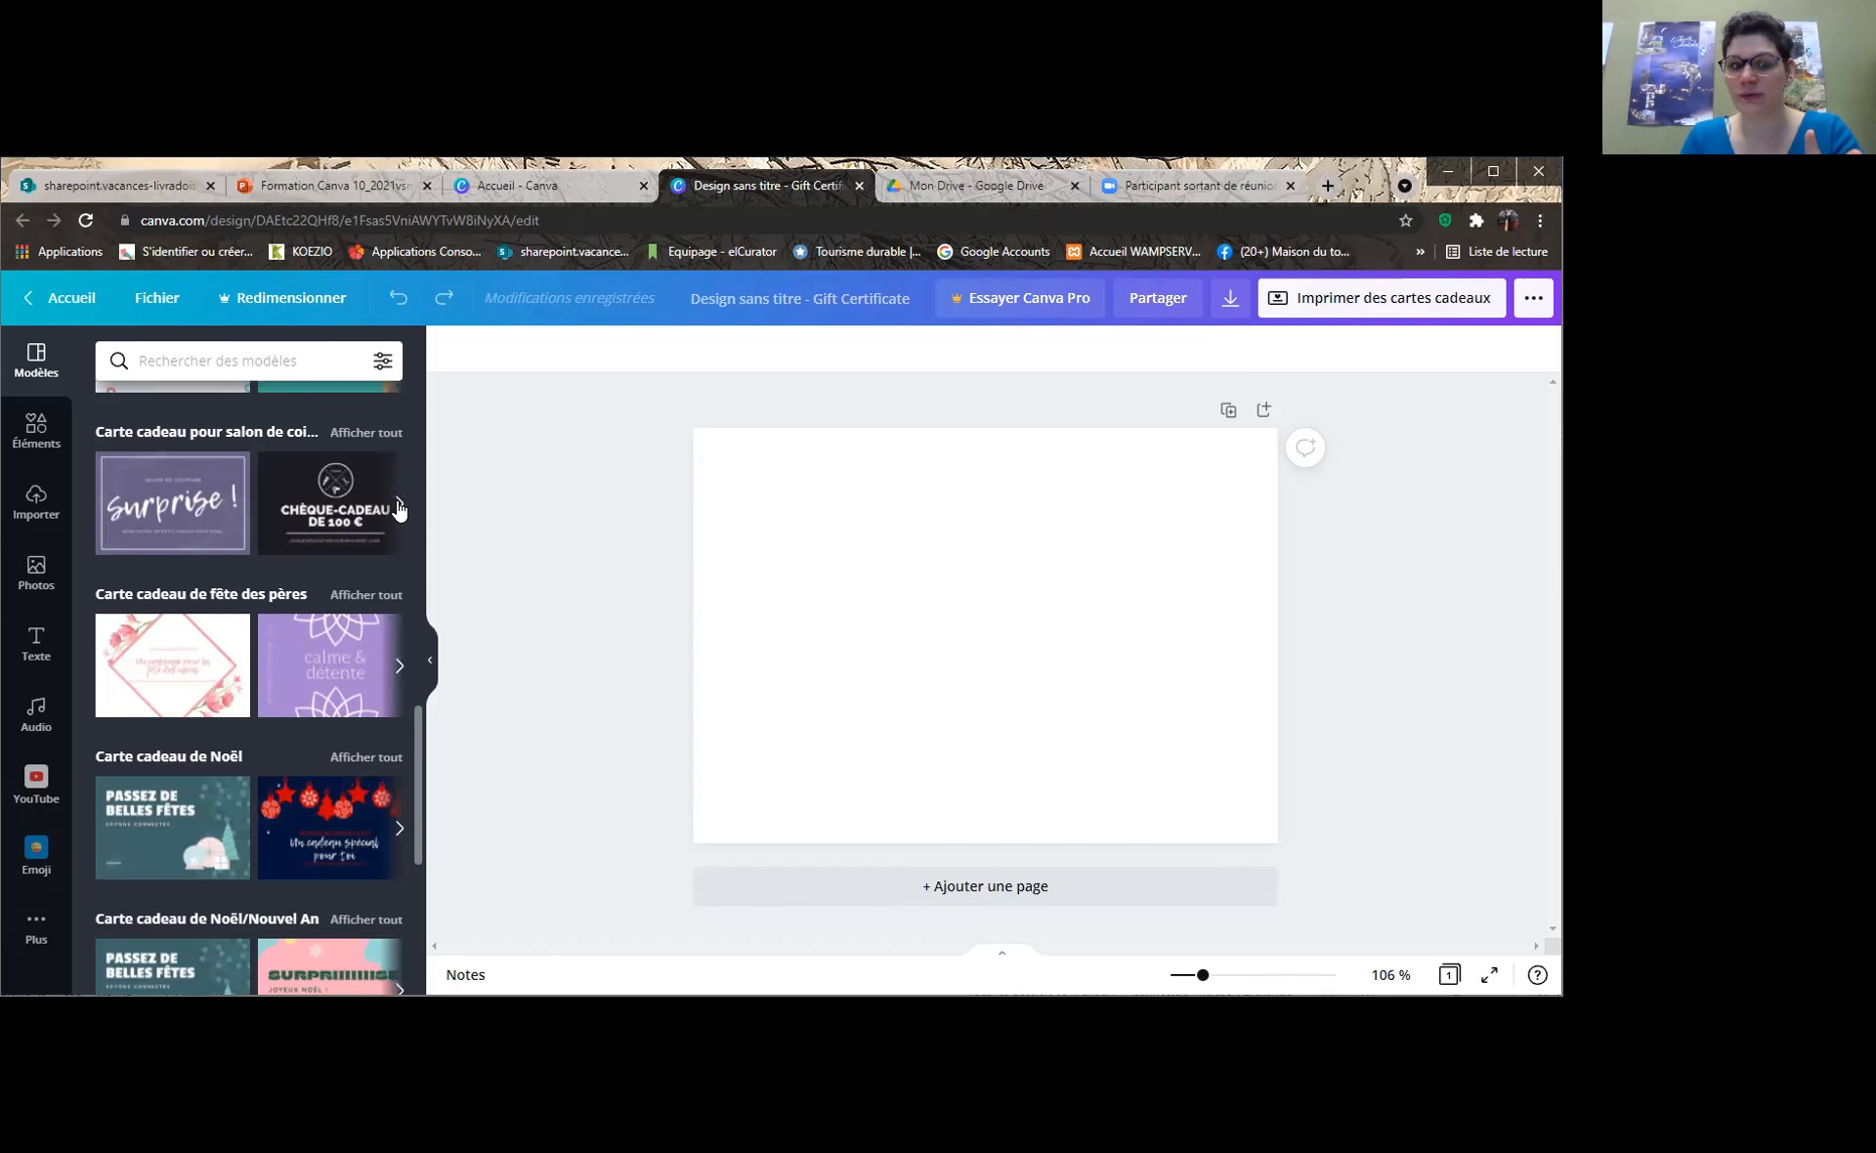
{"action": "left_click", "coordinate": [399, 506]}
{"action": "left_click", "coordinate": [399, 506]}
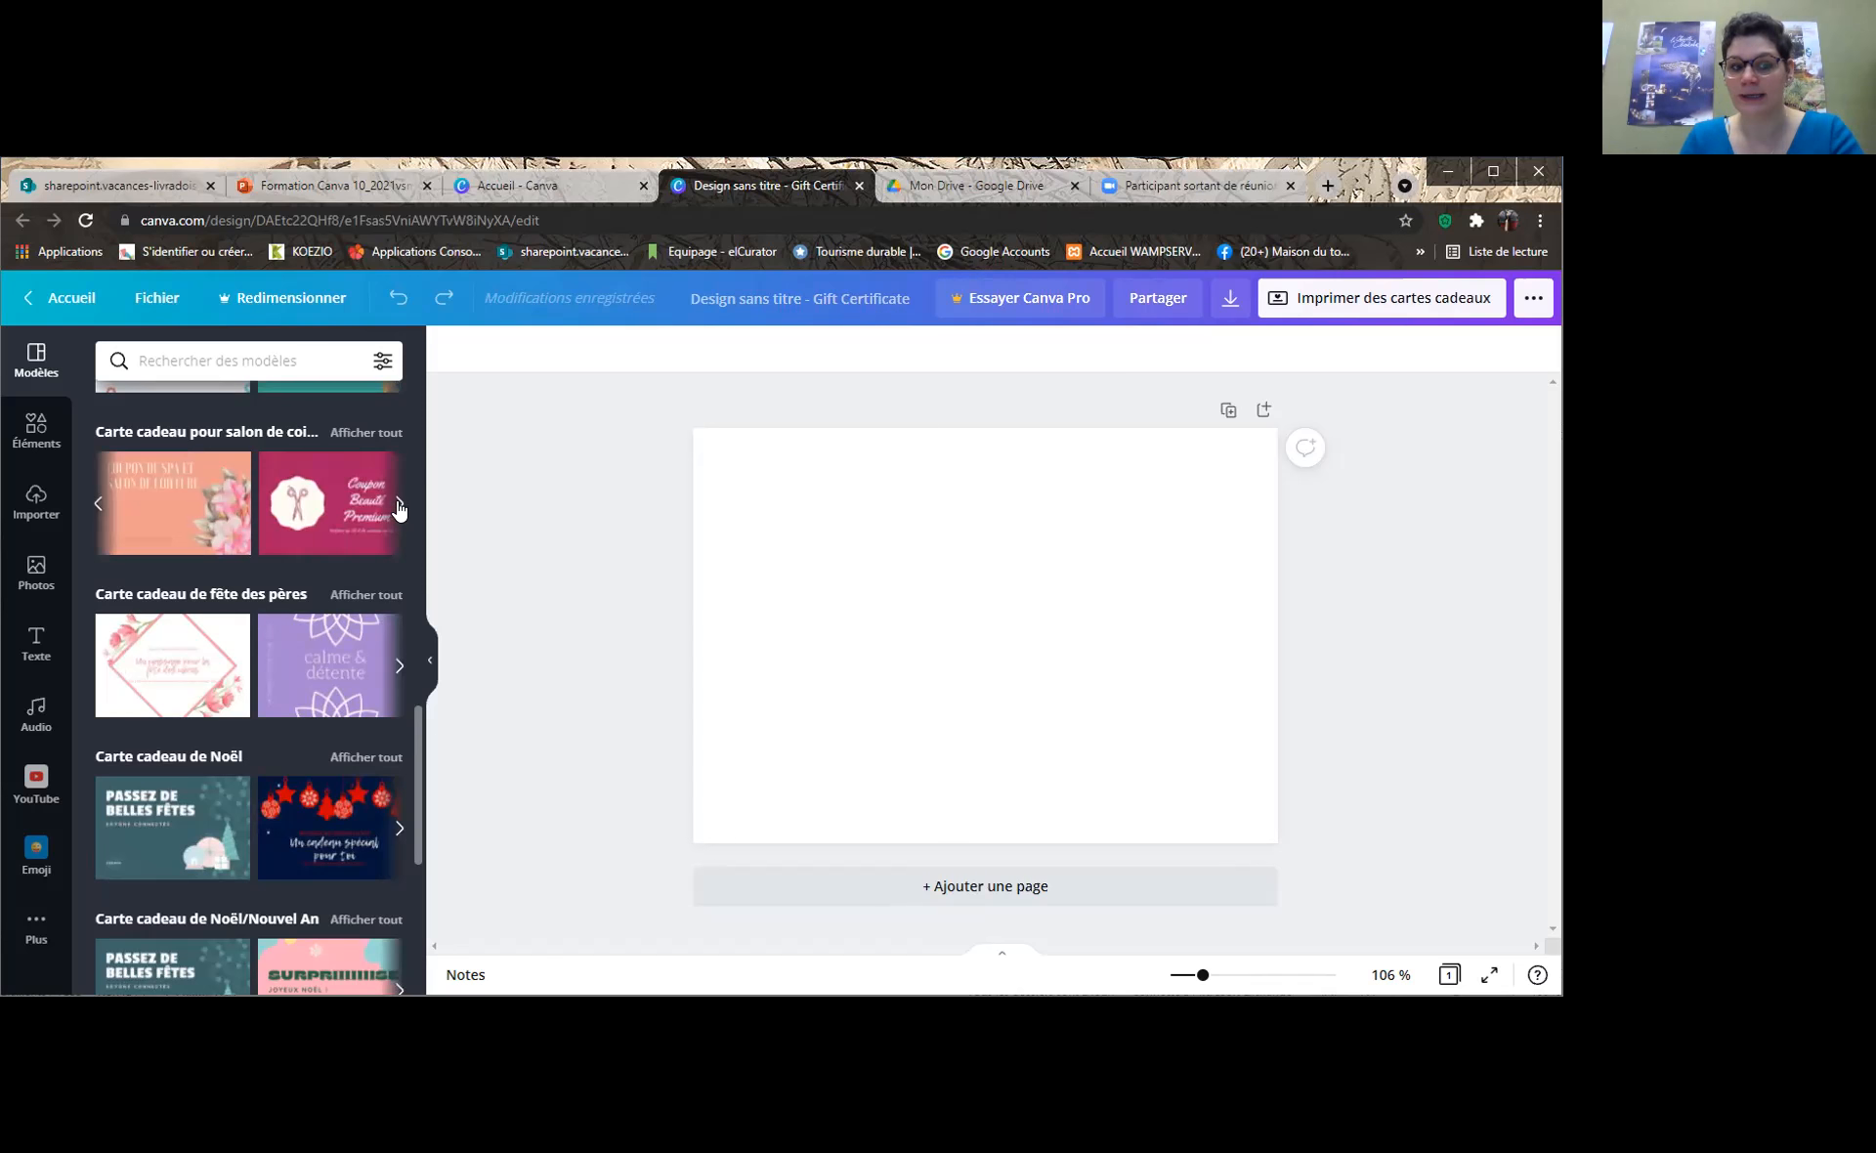
{"action": "left_click", "coordinate": [399, 506]}
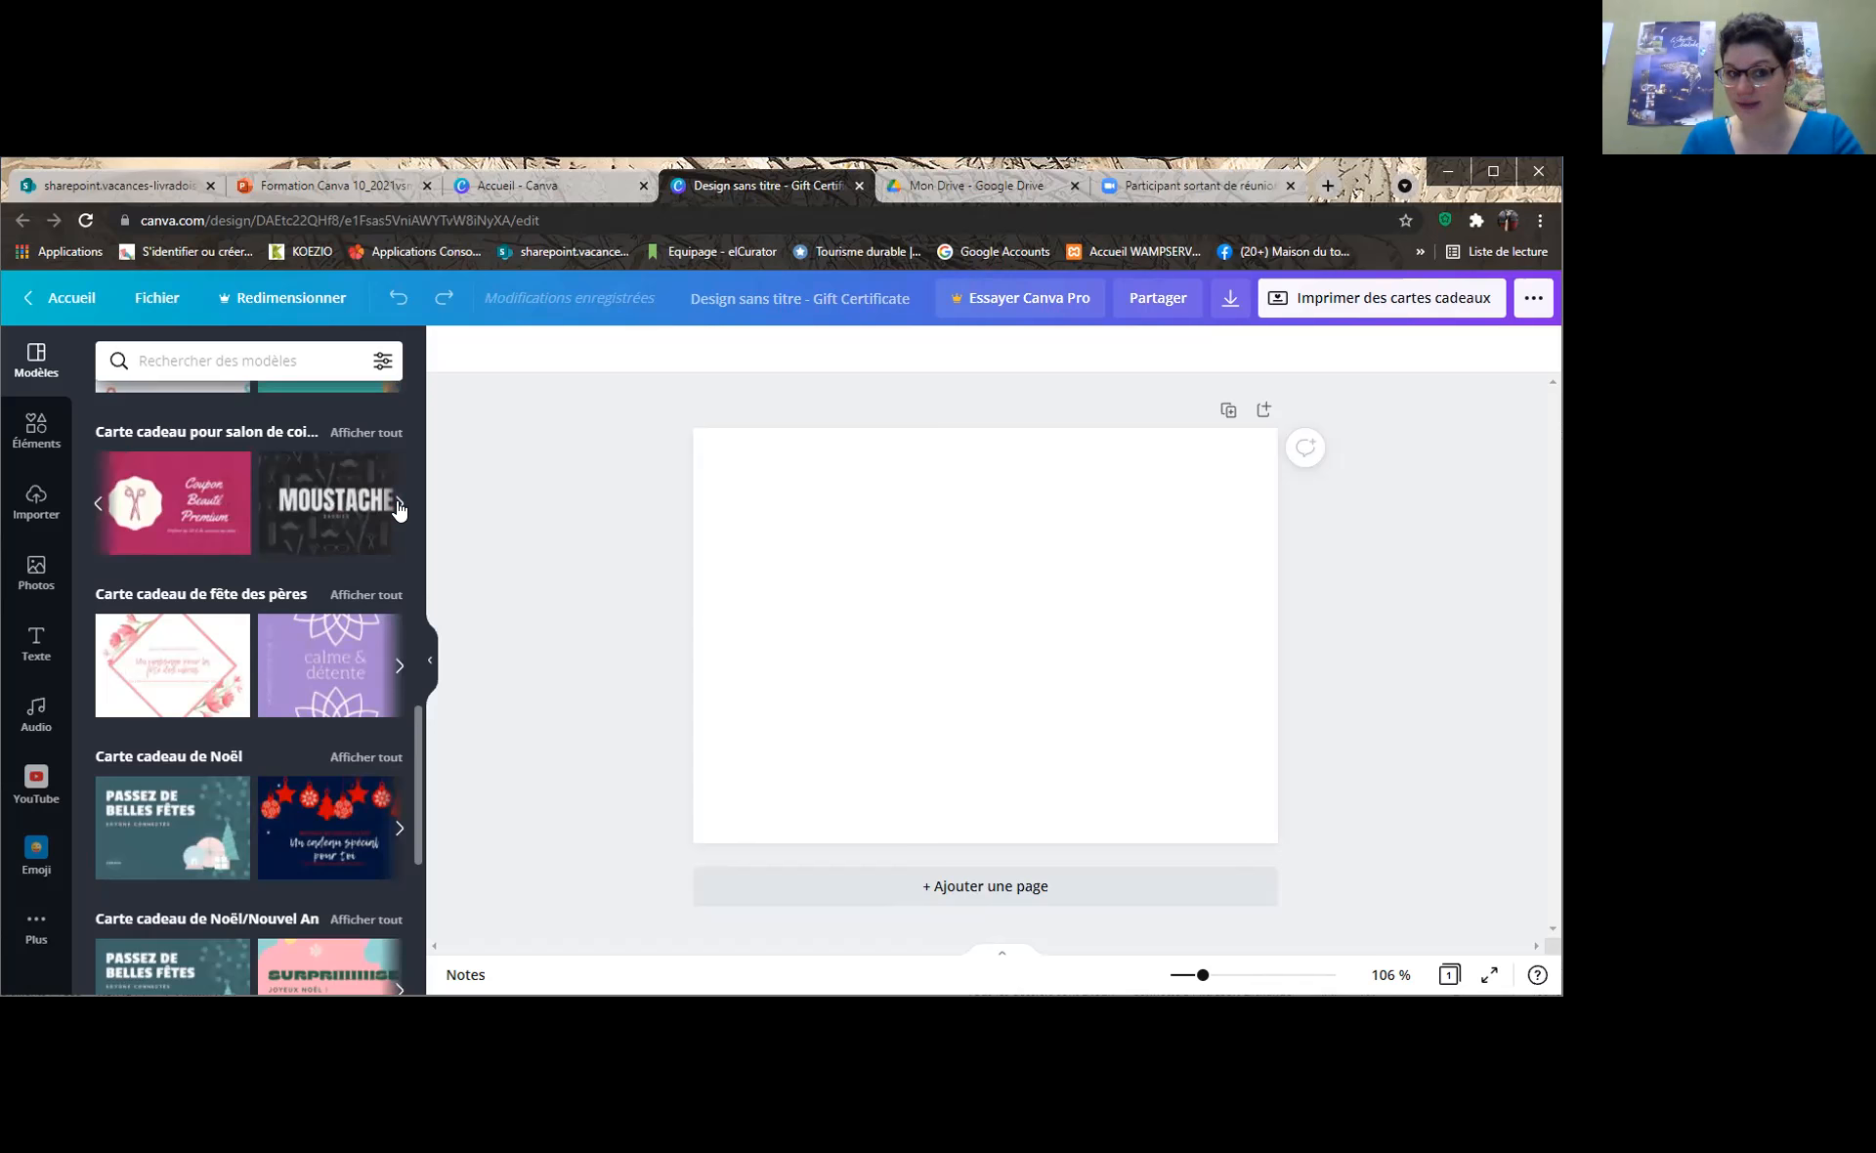
{"action": "left_click", "coordinate": [399, 506]}
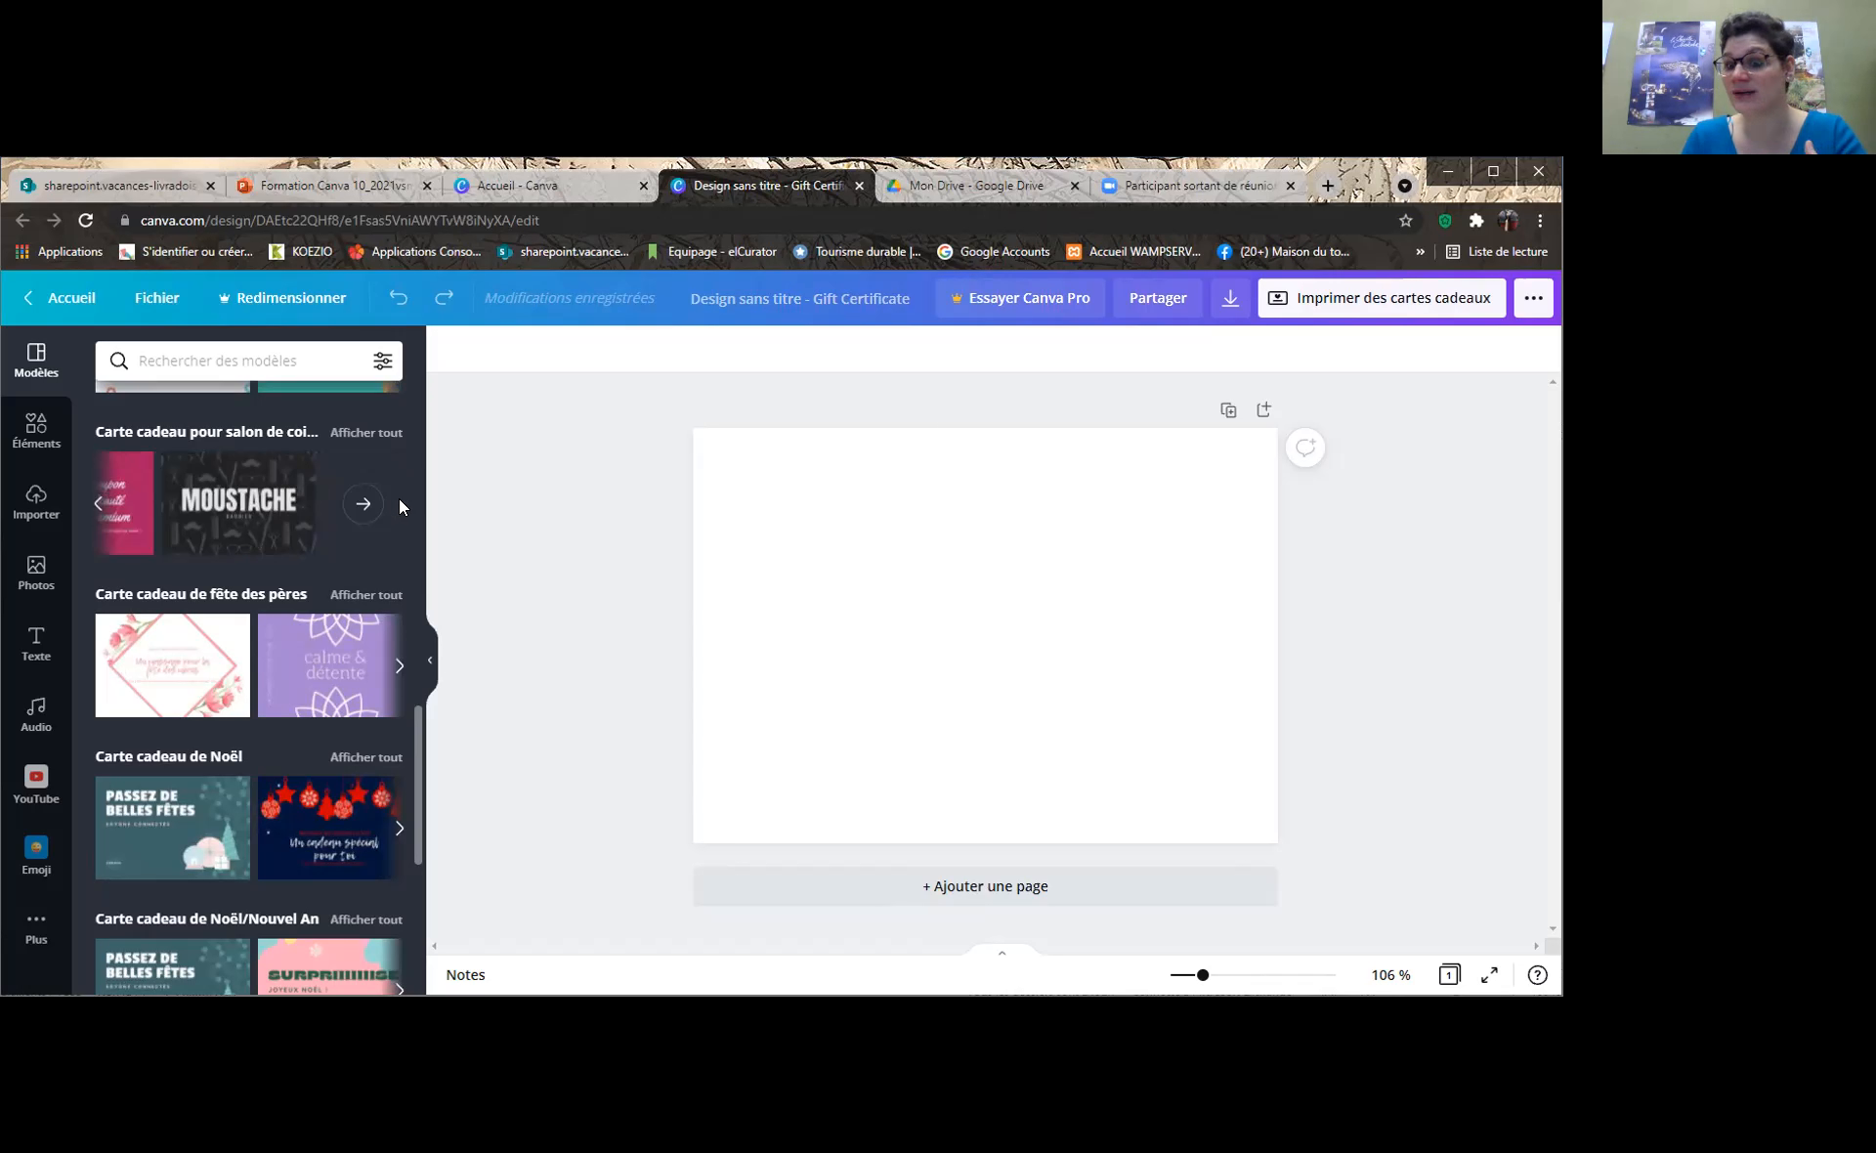
{"action": "left_click", "coordinate": [99, 507]}
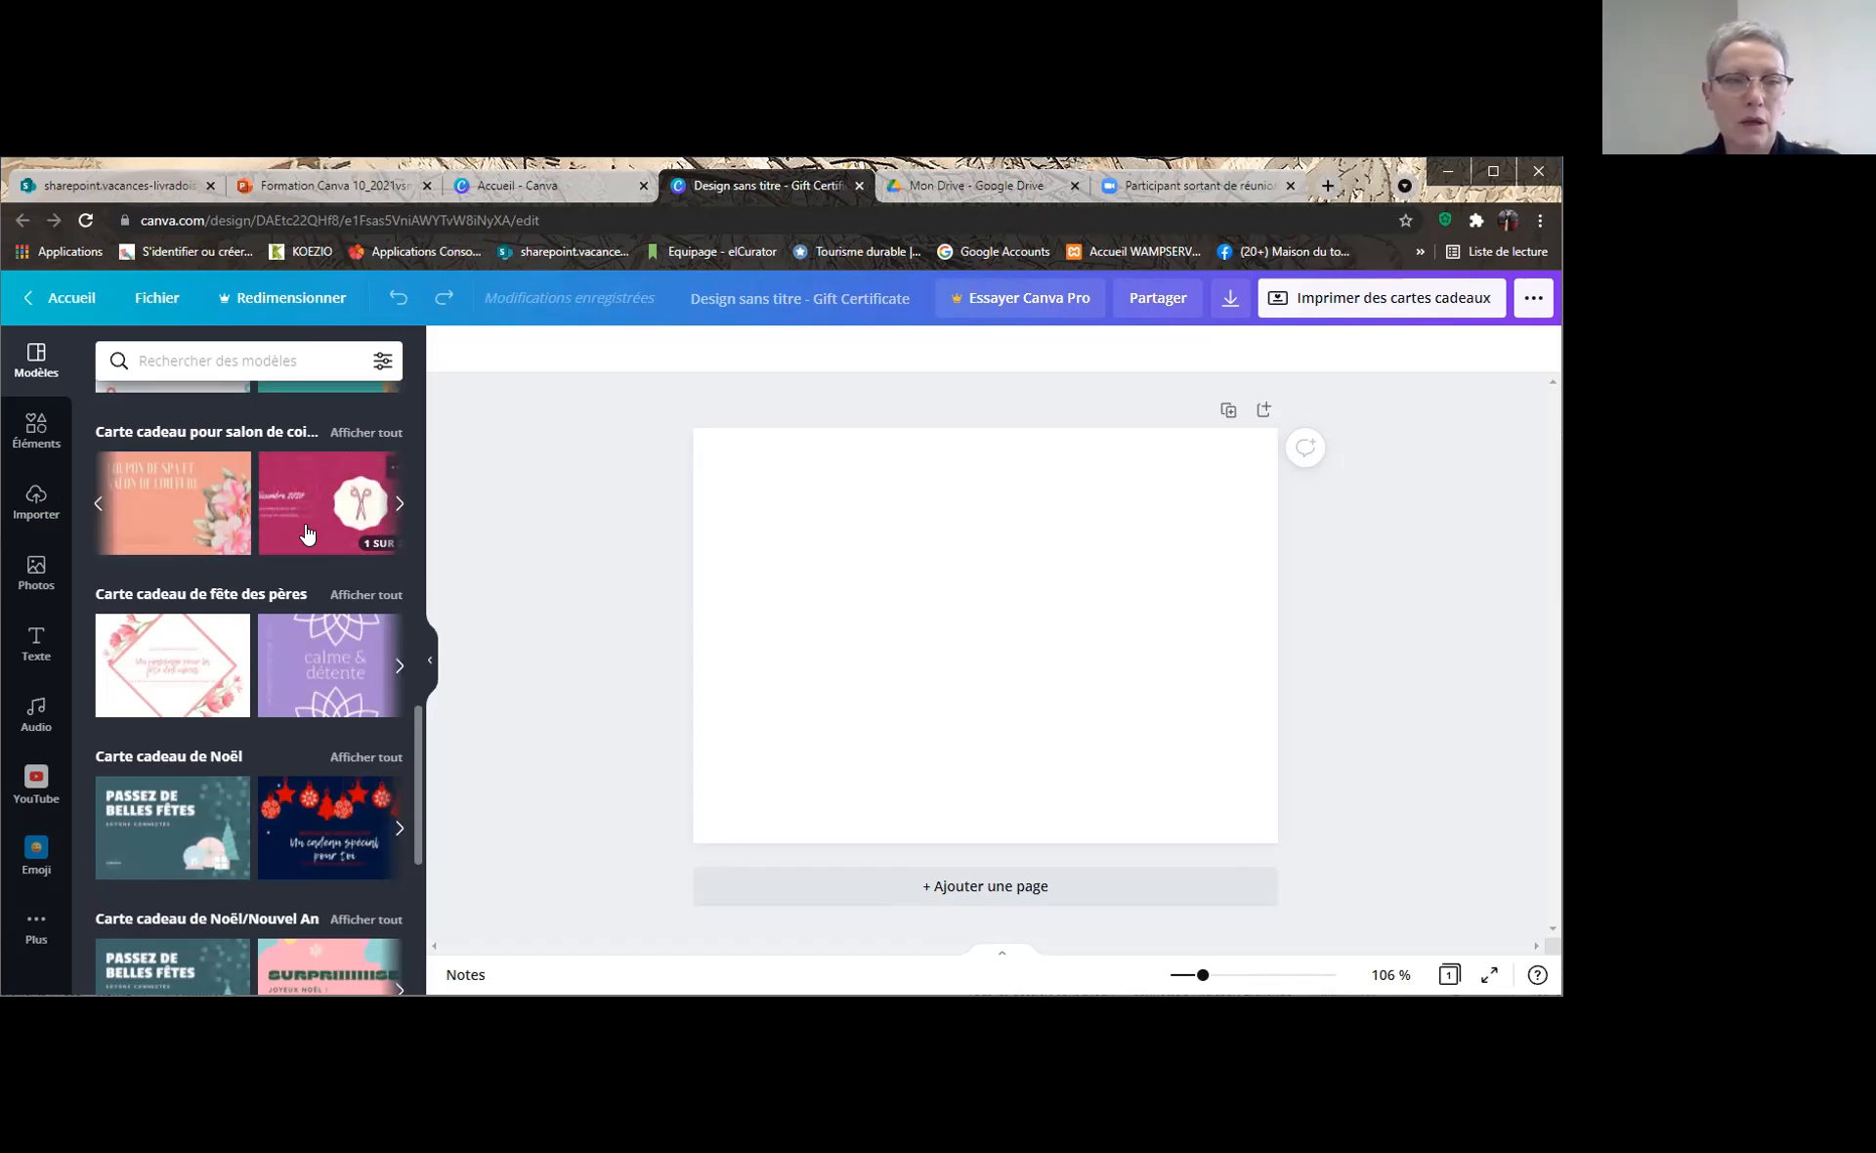
{"action": "scroll", "coordinate": [313, 515], "scroll_direction": "up", "scroll_amount": 2}
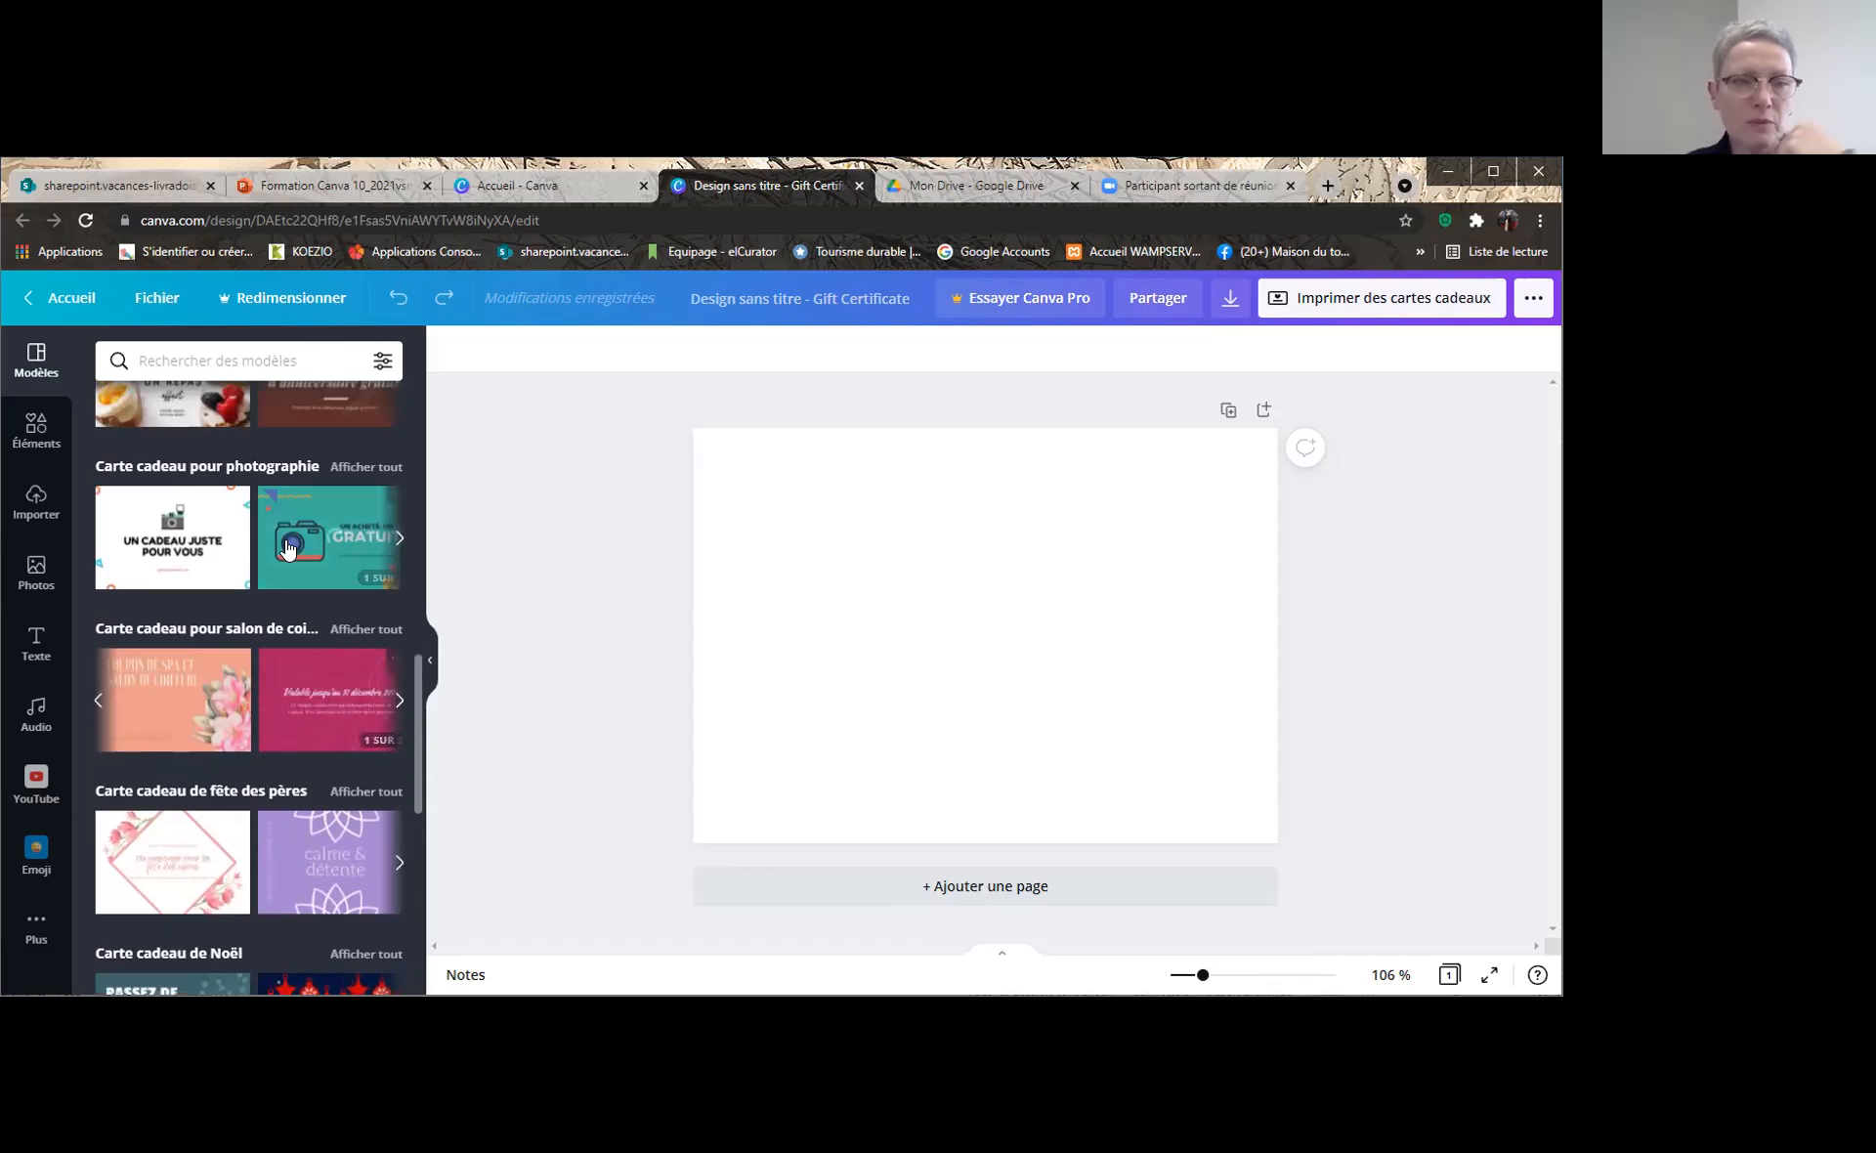
Look through the gift card template categories, from spa, hotel and massage to restaurant, photography and Christmas
{"action": "scroll", "coordinate": [278, 563], "scroll_direction": "up", "scroll_amount": 2}
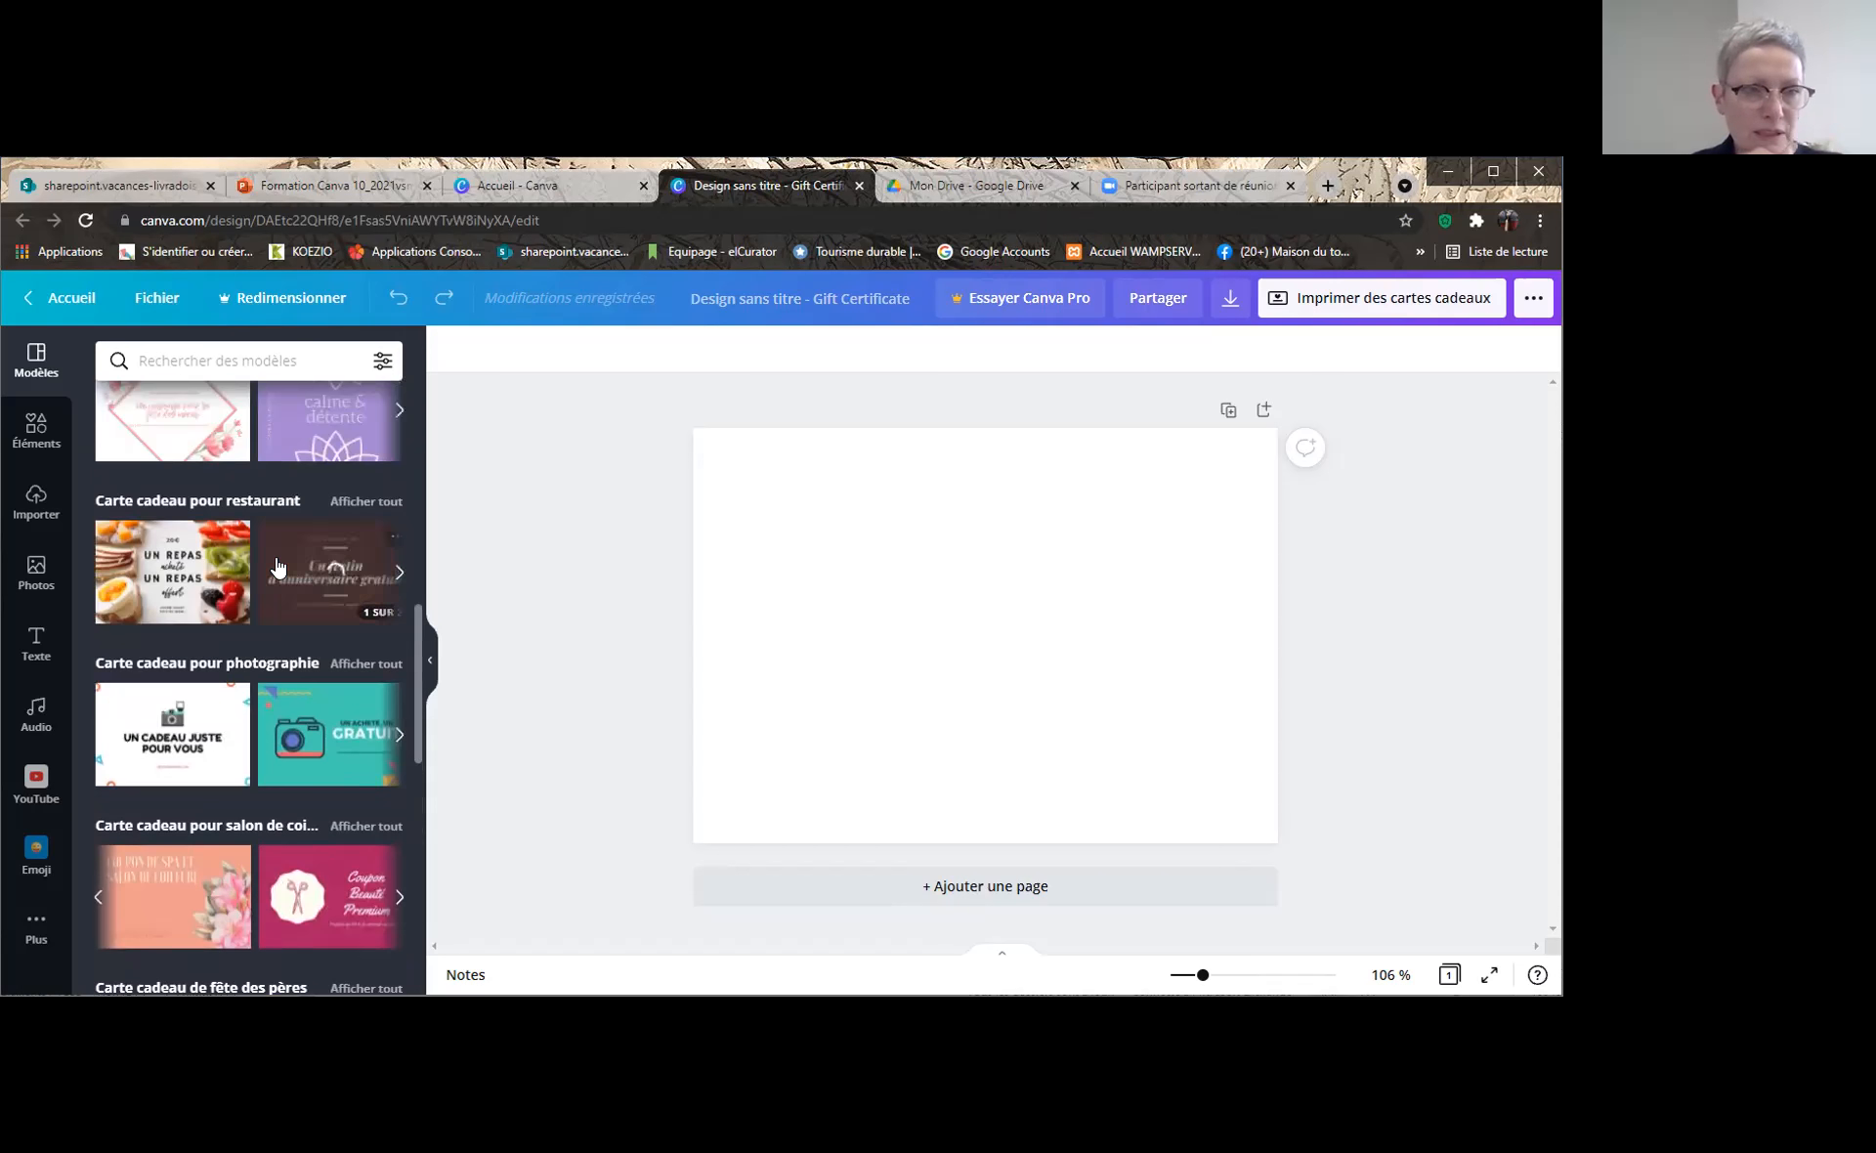
{"action": "scroll", "coordinate": [280, 565], "scroll_direction": "up", "scroll_amount": 2}
{"action": "scroll", "coordinate": [284, 562], "scroll_direction": "up", "scroll_amount": 4}
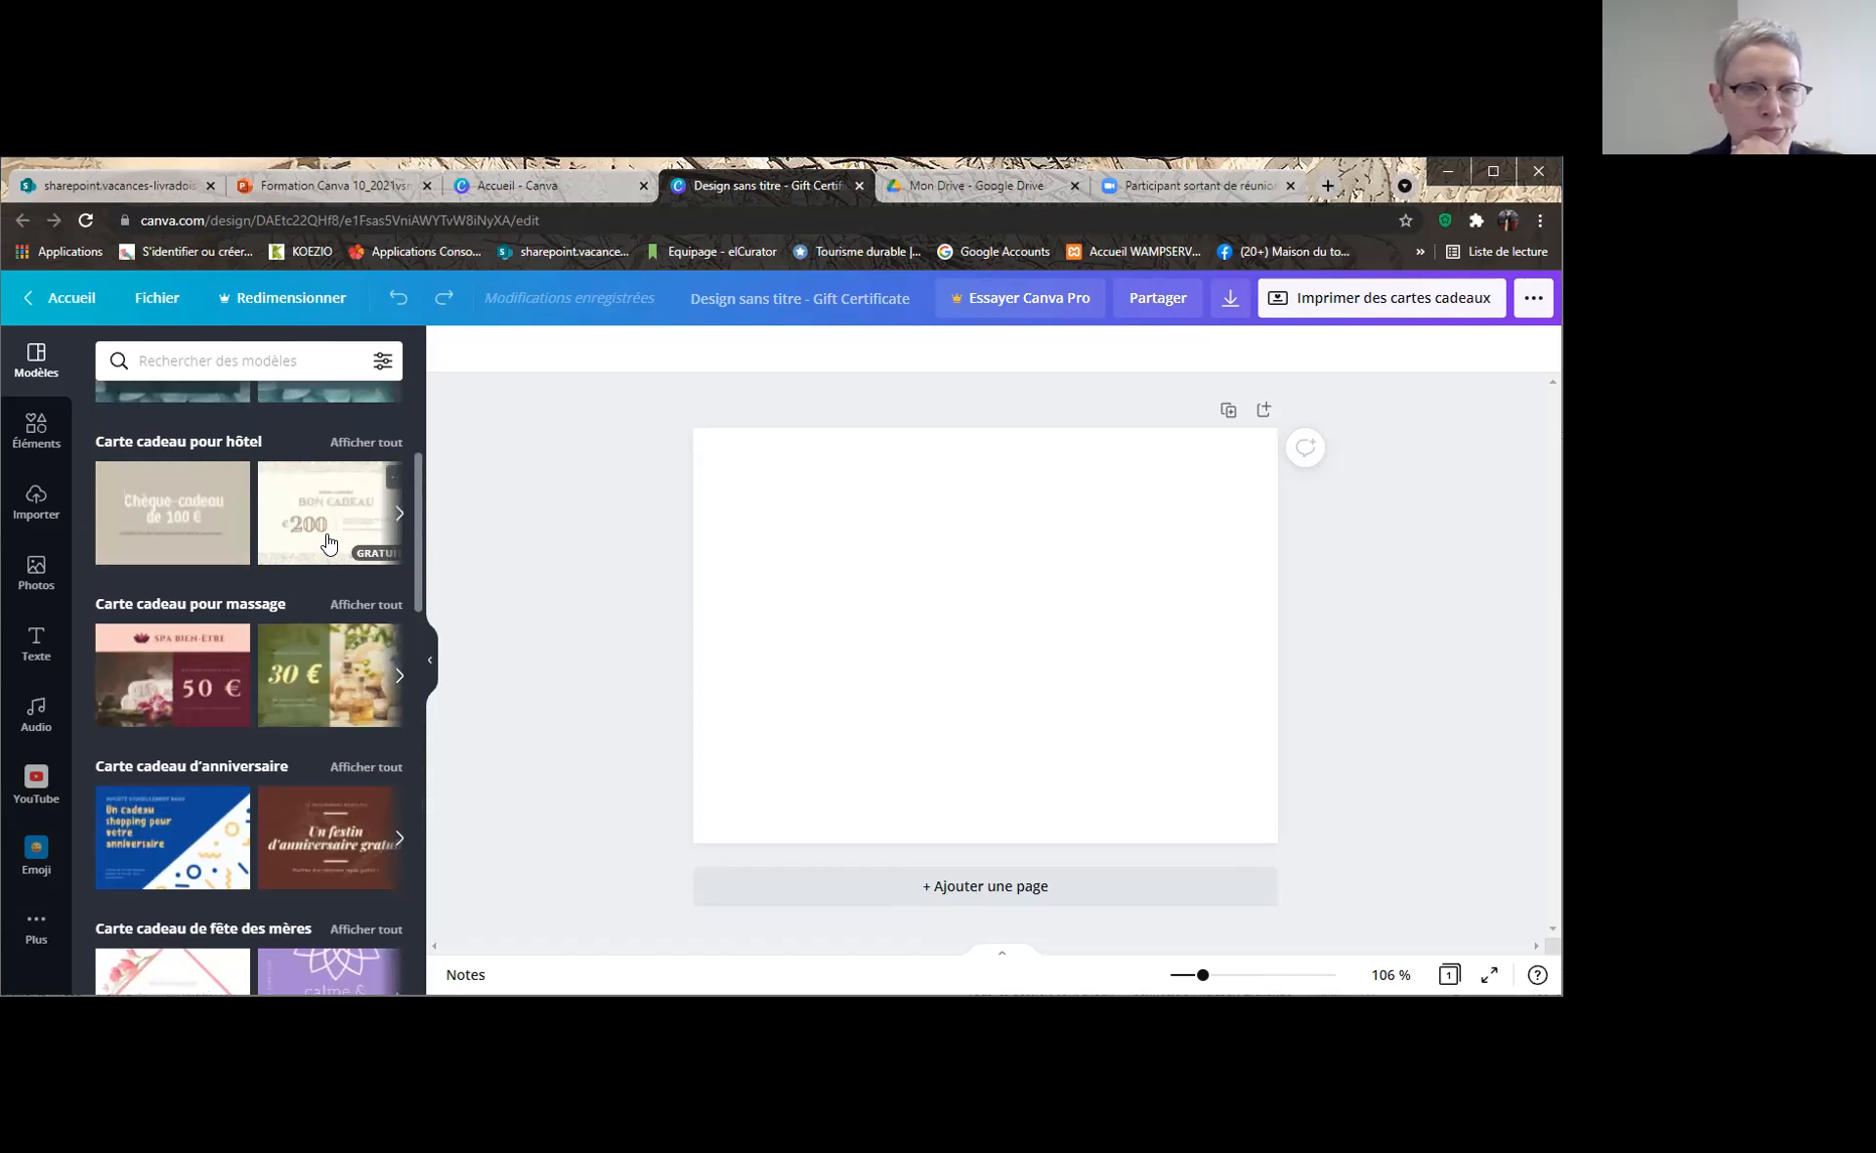
{"action": "scroll", "coordinate": [327, 544], "scroll_direction": "up", "scroll_amount": 2}
{"action": "scroll", "coordinate": [327, 535], "scroll_direction": "up", "scroll_amount": 1}
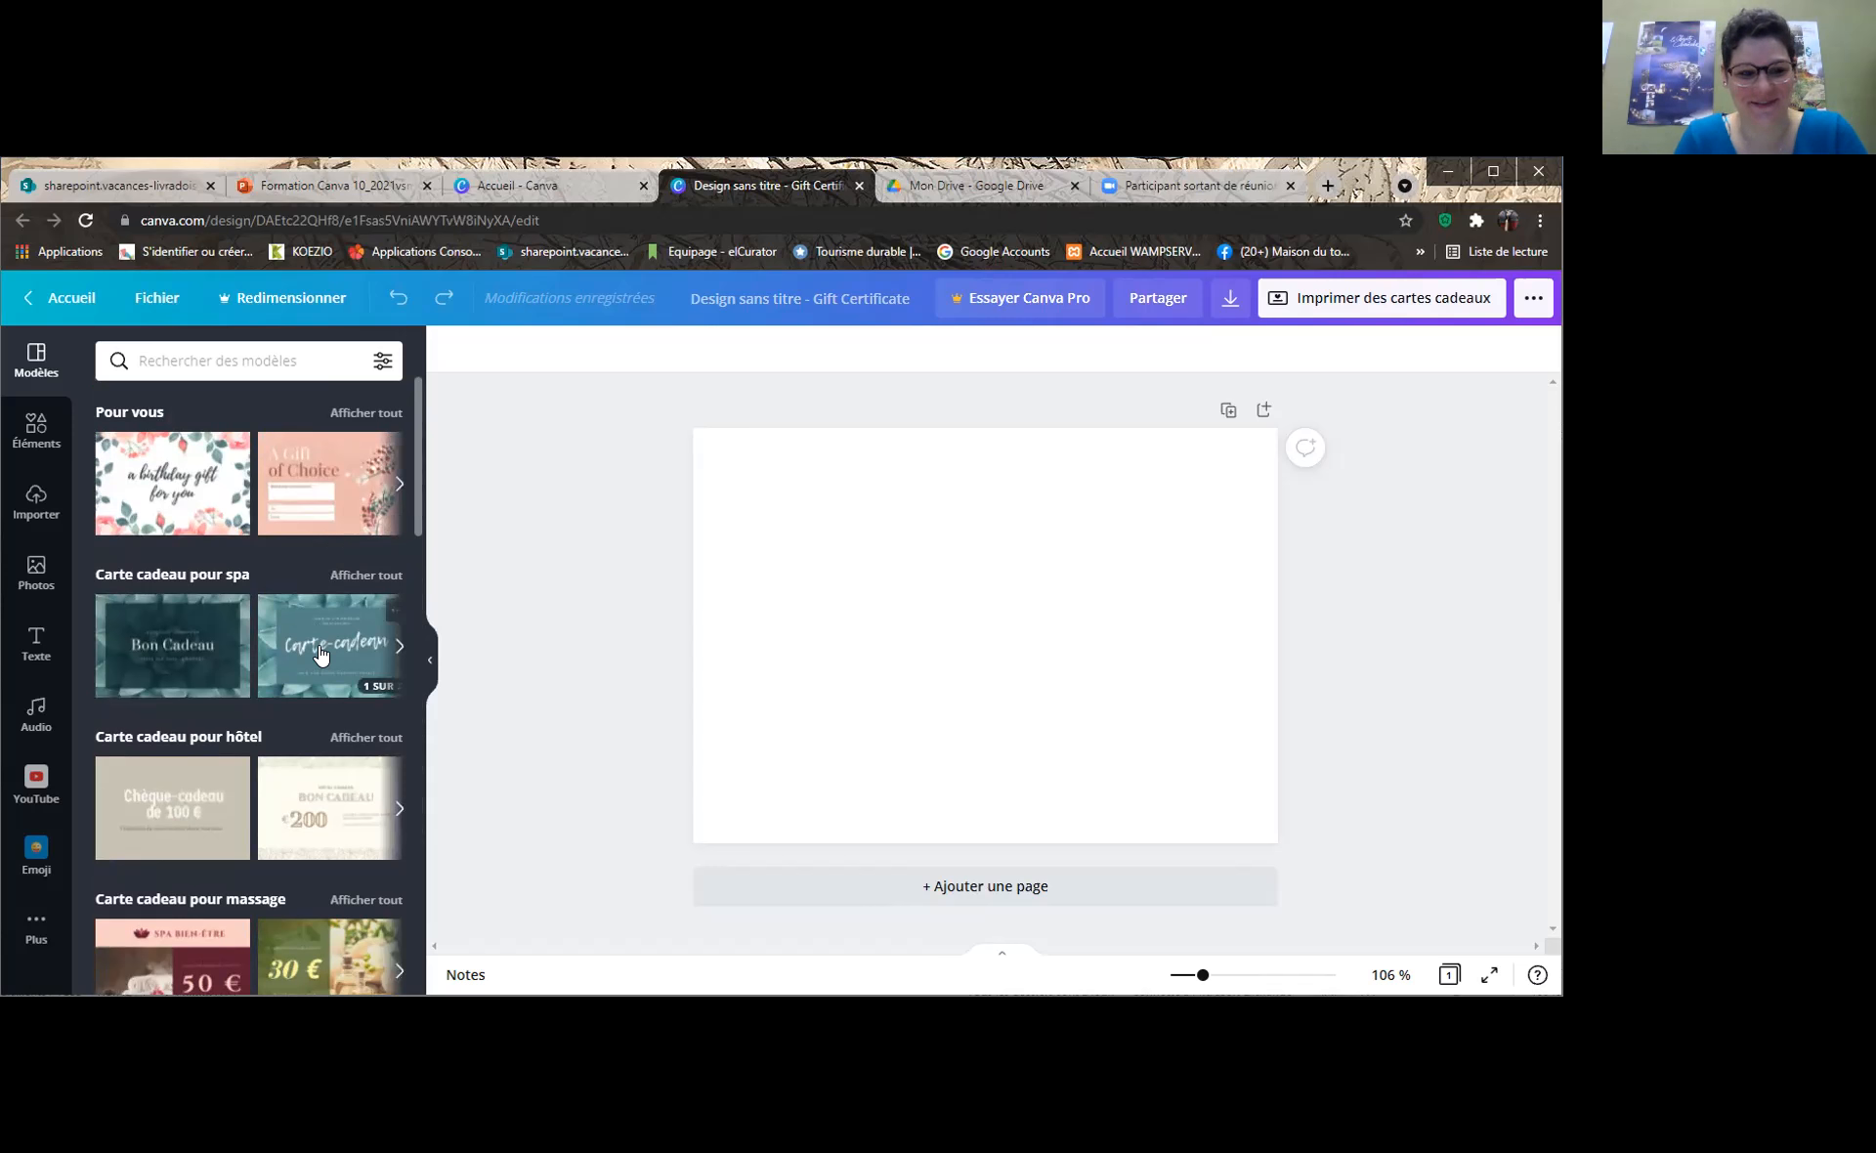
{"action": "scroll", "coordinate": [322, 630], "scroll_direction": "down", "scroll_amount": 3}
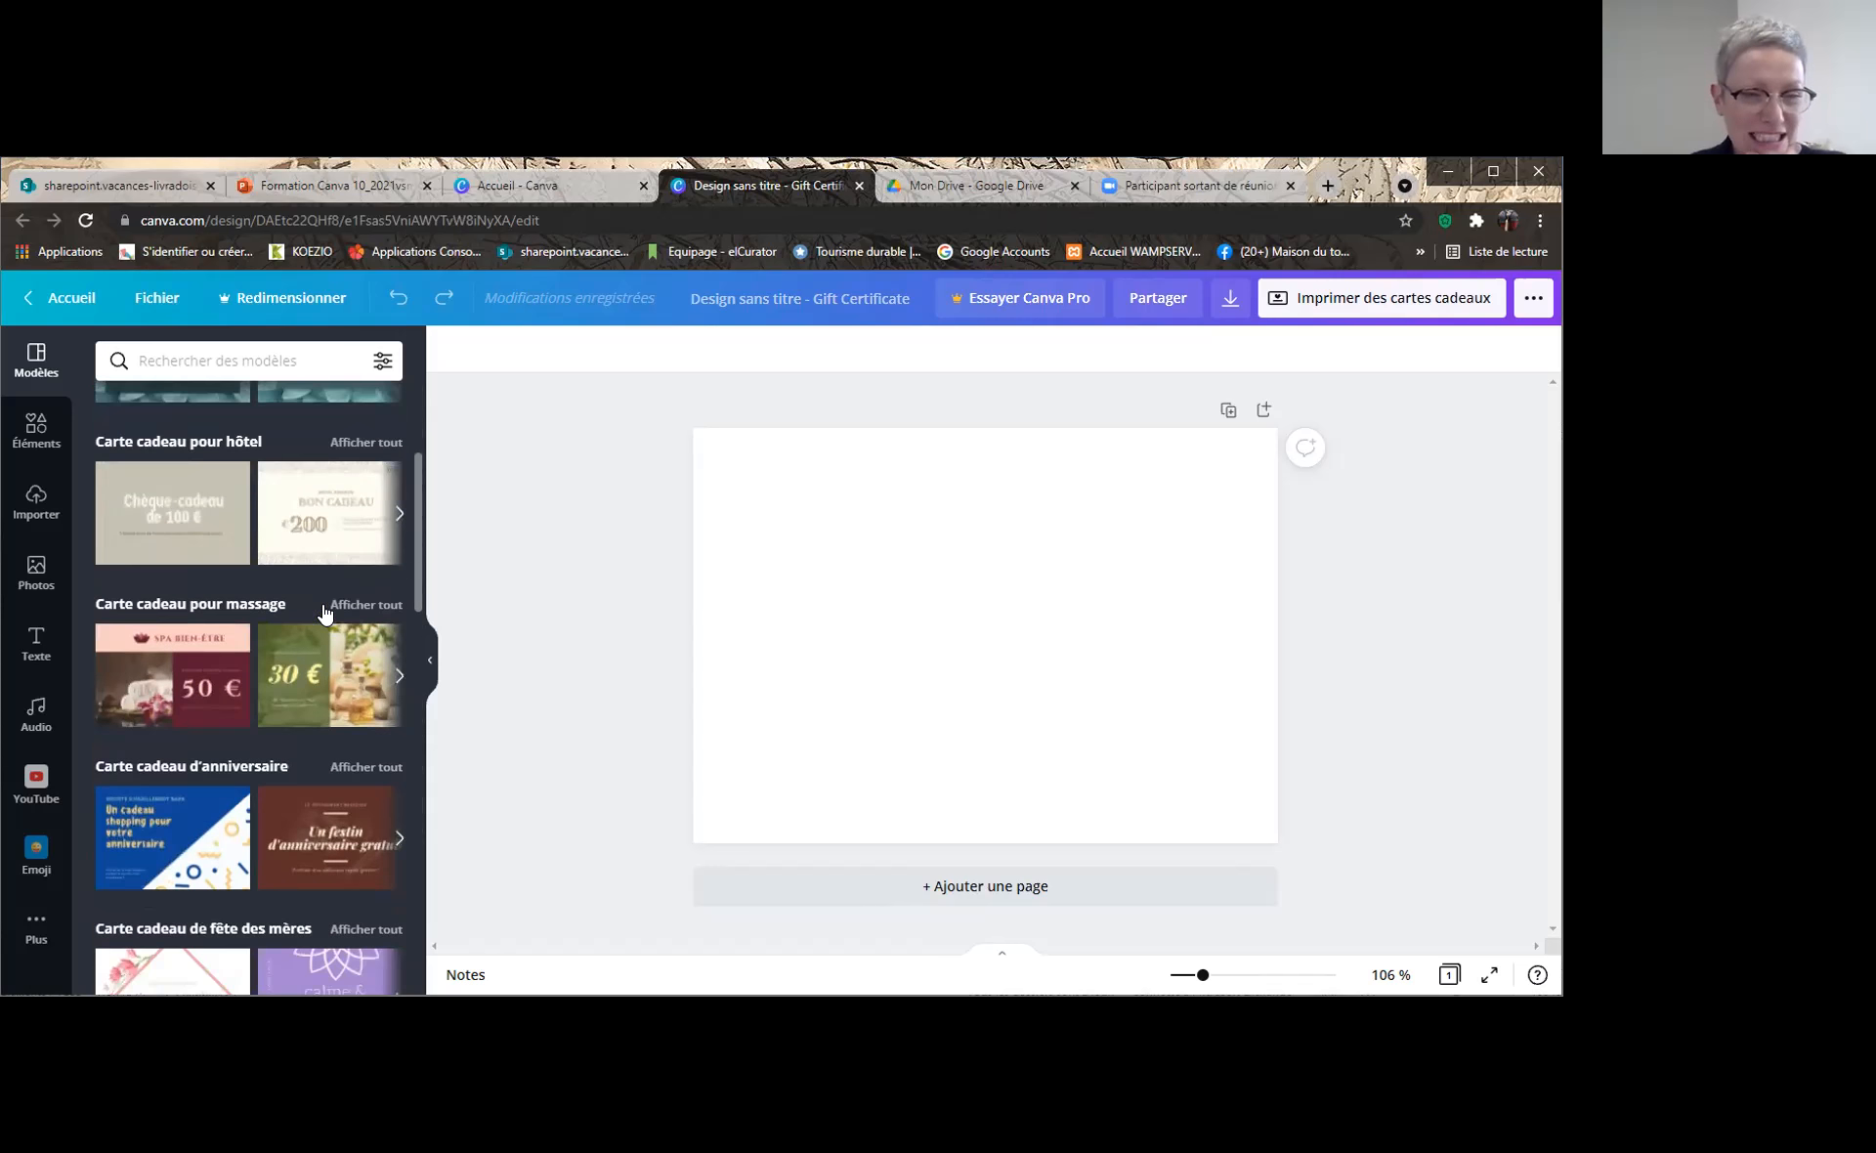
{"action": "scroll", "coordinate": [326, 610], "scroll_direction": "down", "scroll_amount": 3}
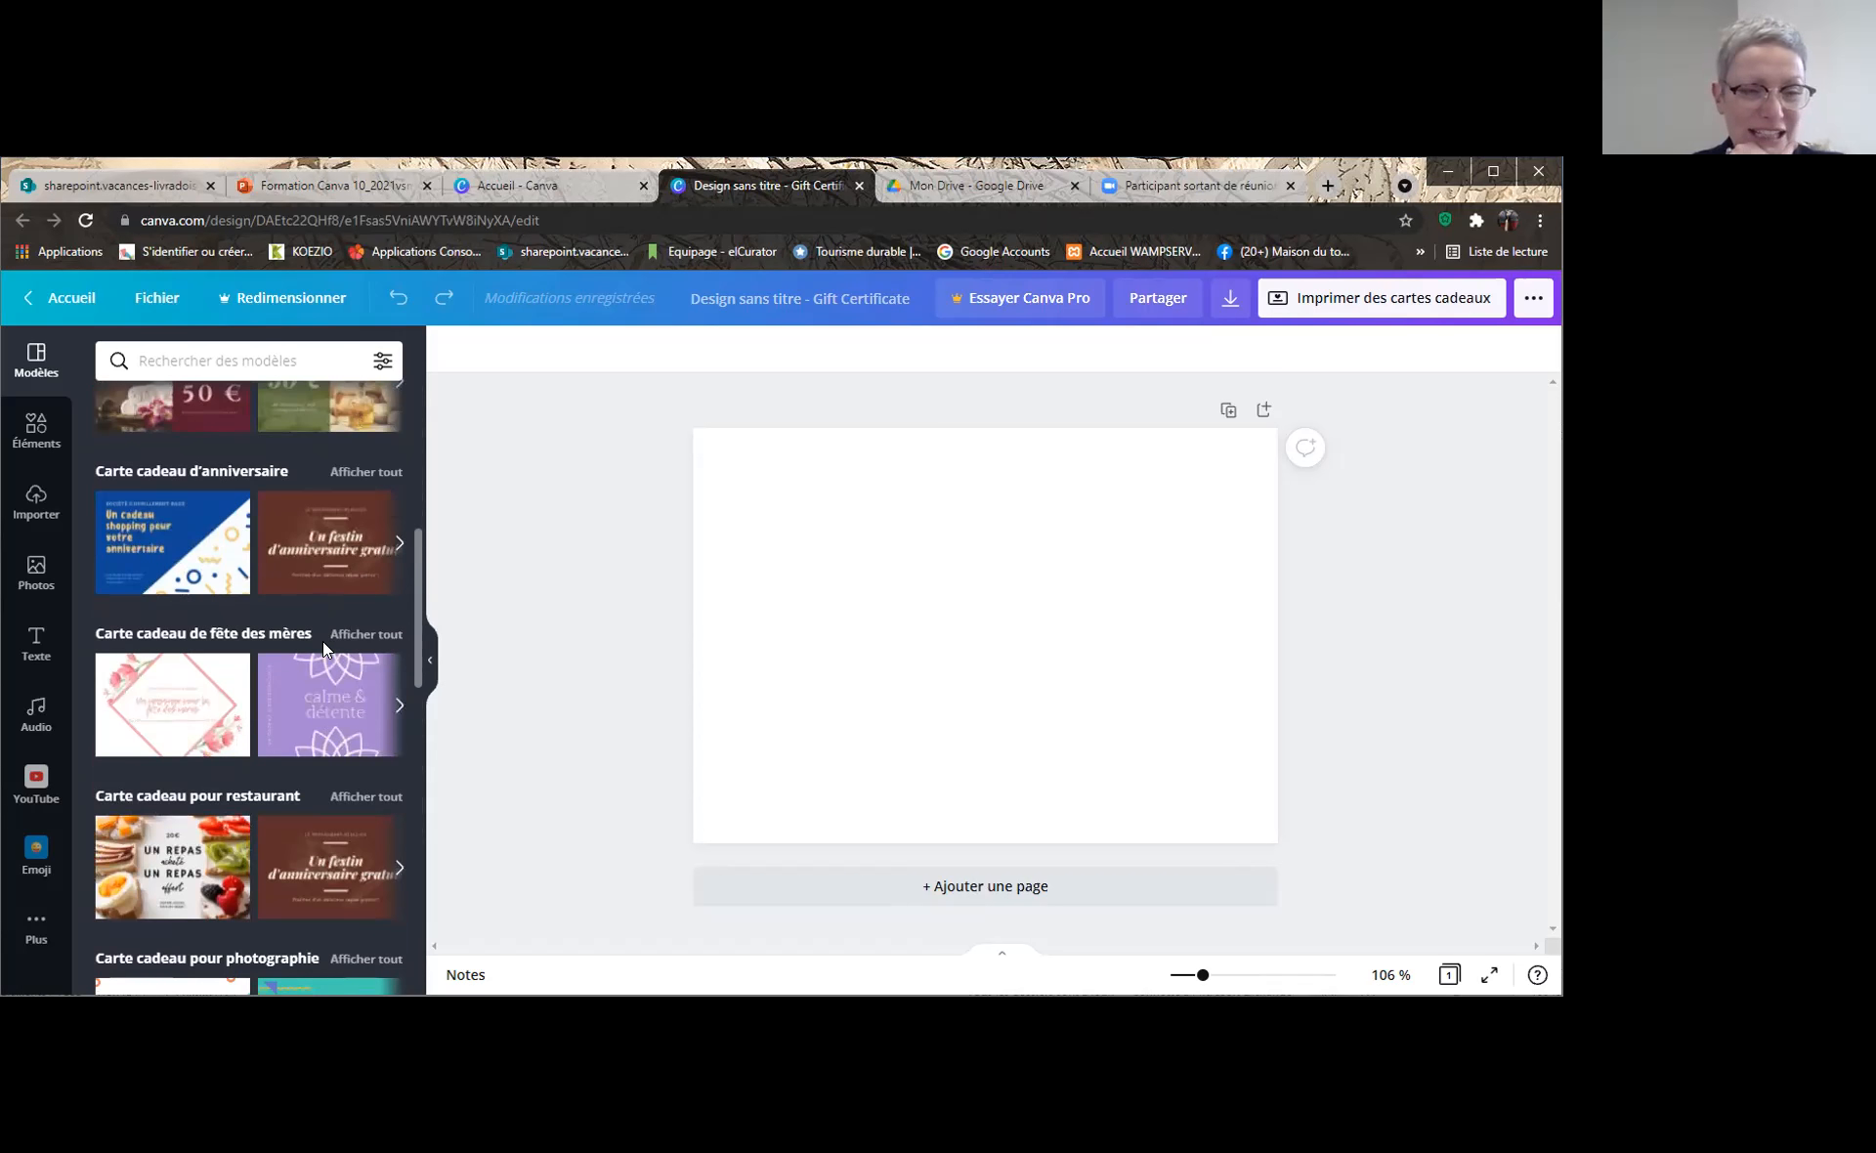
{"action": "scroll", "coordinate": [325, 626], "scroll_direction": "down", "scroll_amount": 4}
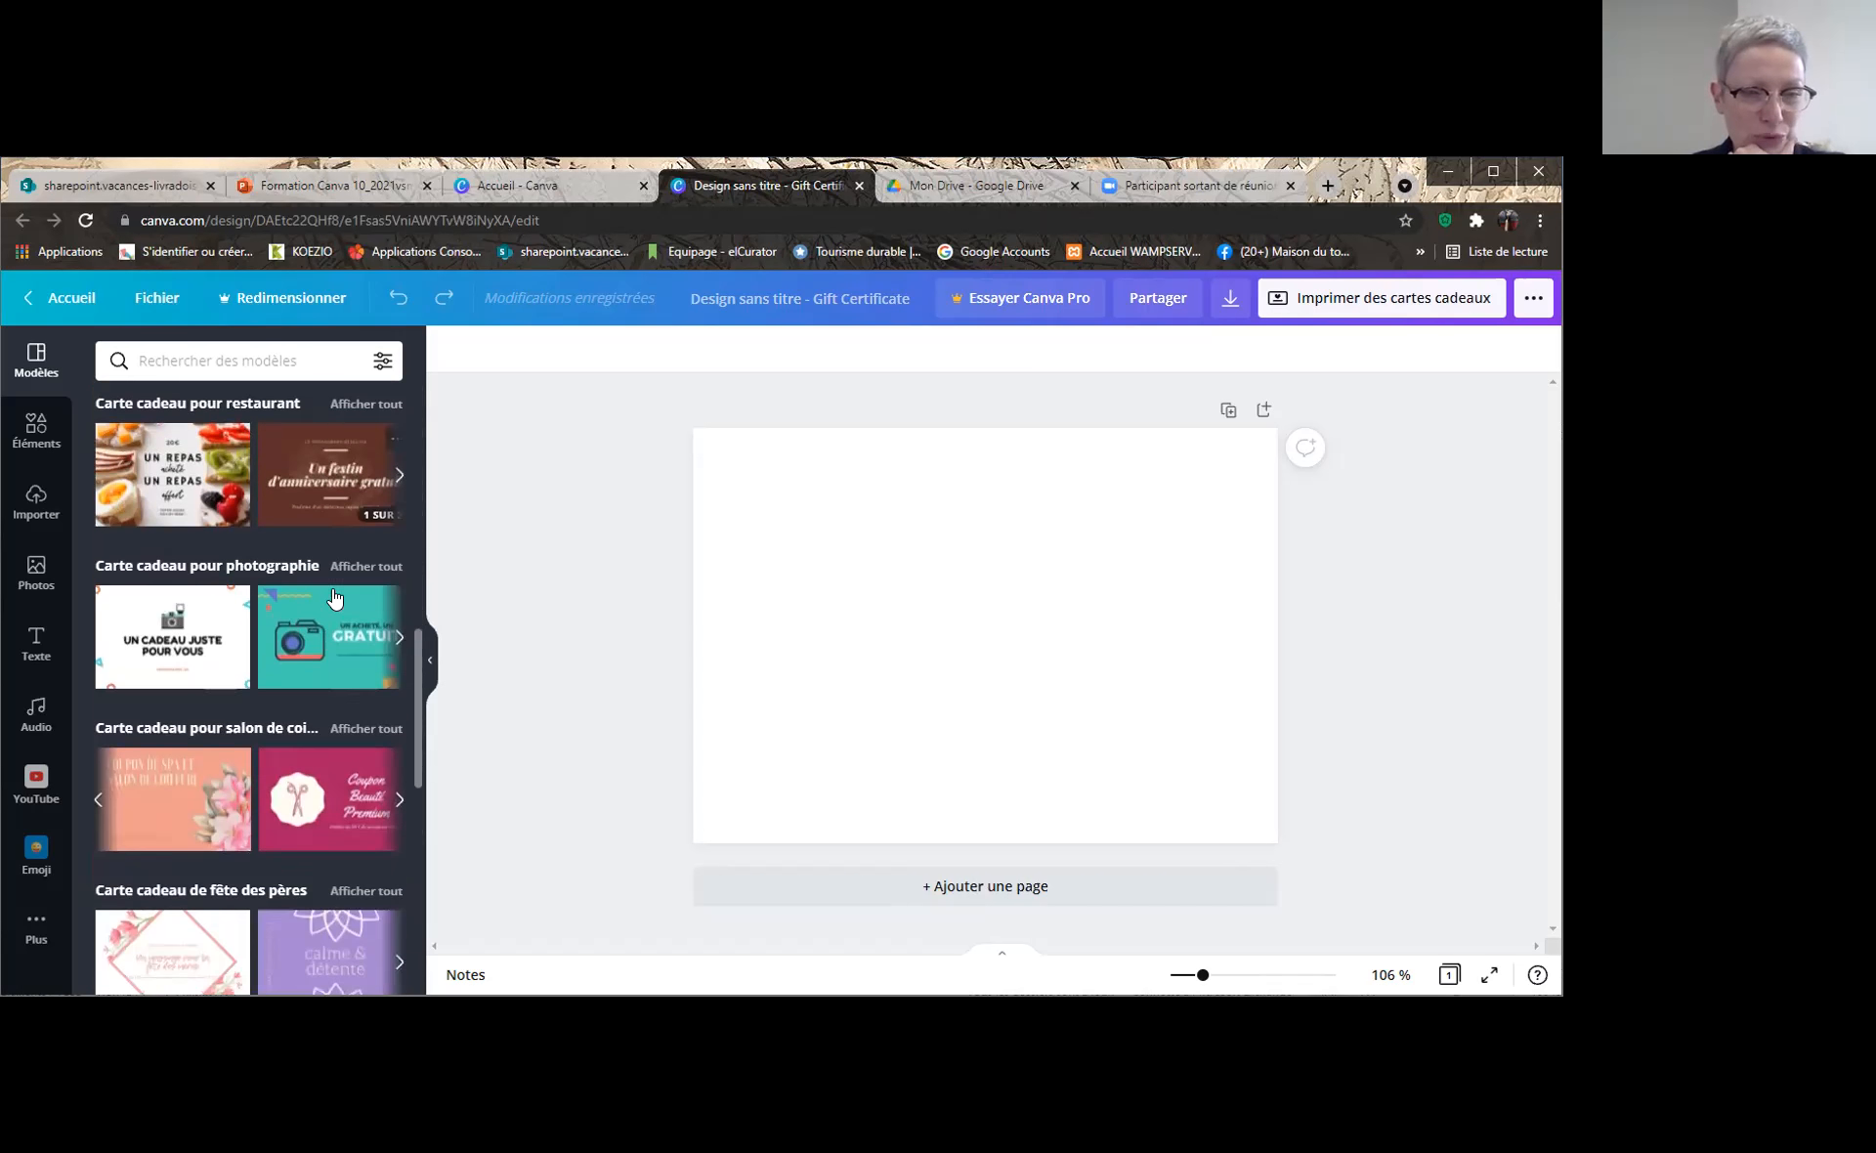
{"action": "scroll", "coordinate": [335, 598], "scroll_direction": "down", "scroll_amount": 1}
{"action": "scroll", "coordinate": [328, 604], "scroll_direction": "down", "scroll_amount": 1}
{"action": "scroll", "coordinate": [329, 598], "scroll_direction": "down", "scroll_amount": 1}
{"action": "scroll", "coordinate": [328, 598], "scroll_direction": "down", "scroll_amount": 2}
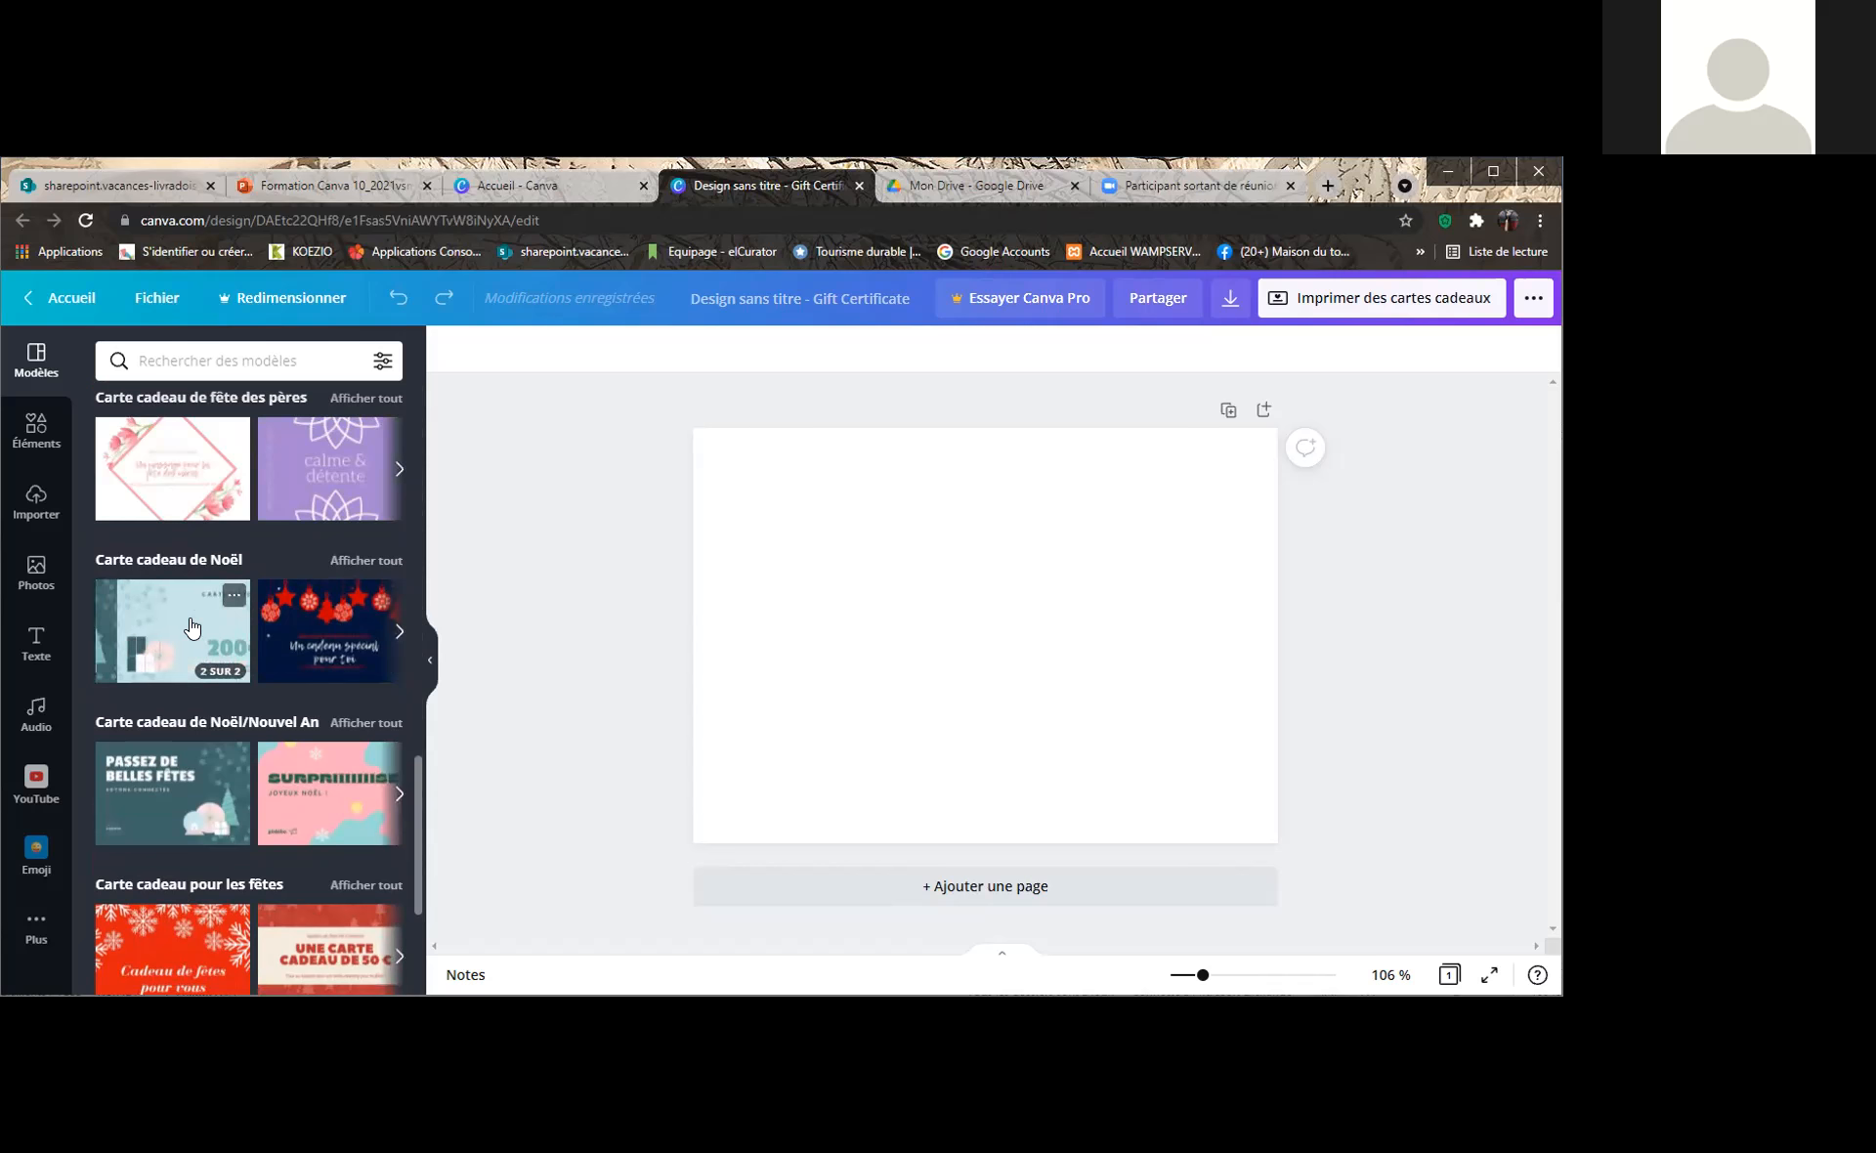
Apply both pages of the "Bleu Plante Bordure Noël Chèque-Cadeau" template from the Christmas gift cards to the design and review them
{"action": "left_click", "coordinate": [400, 635]}
{"action": "left_click", "coordinate": [400, 635]}
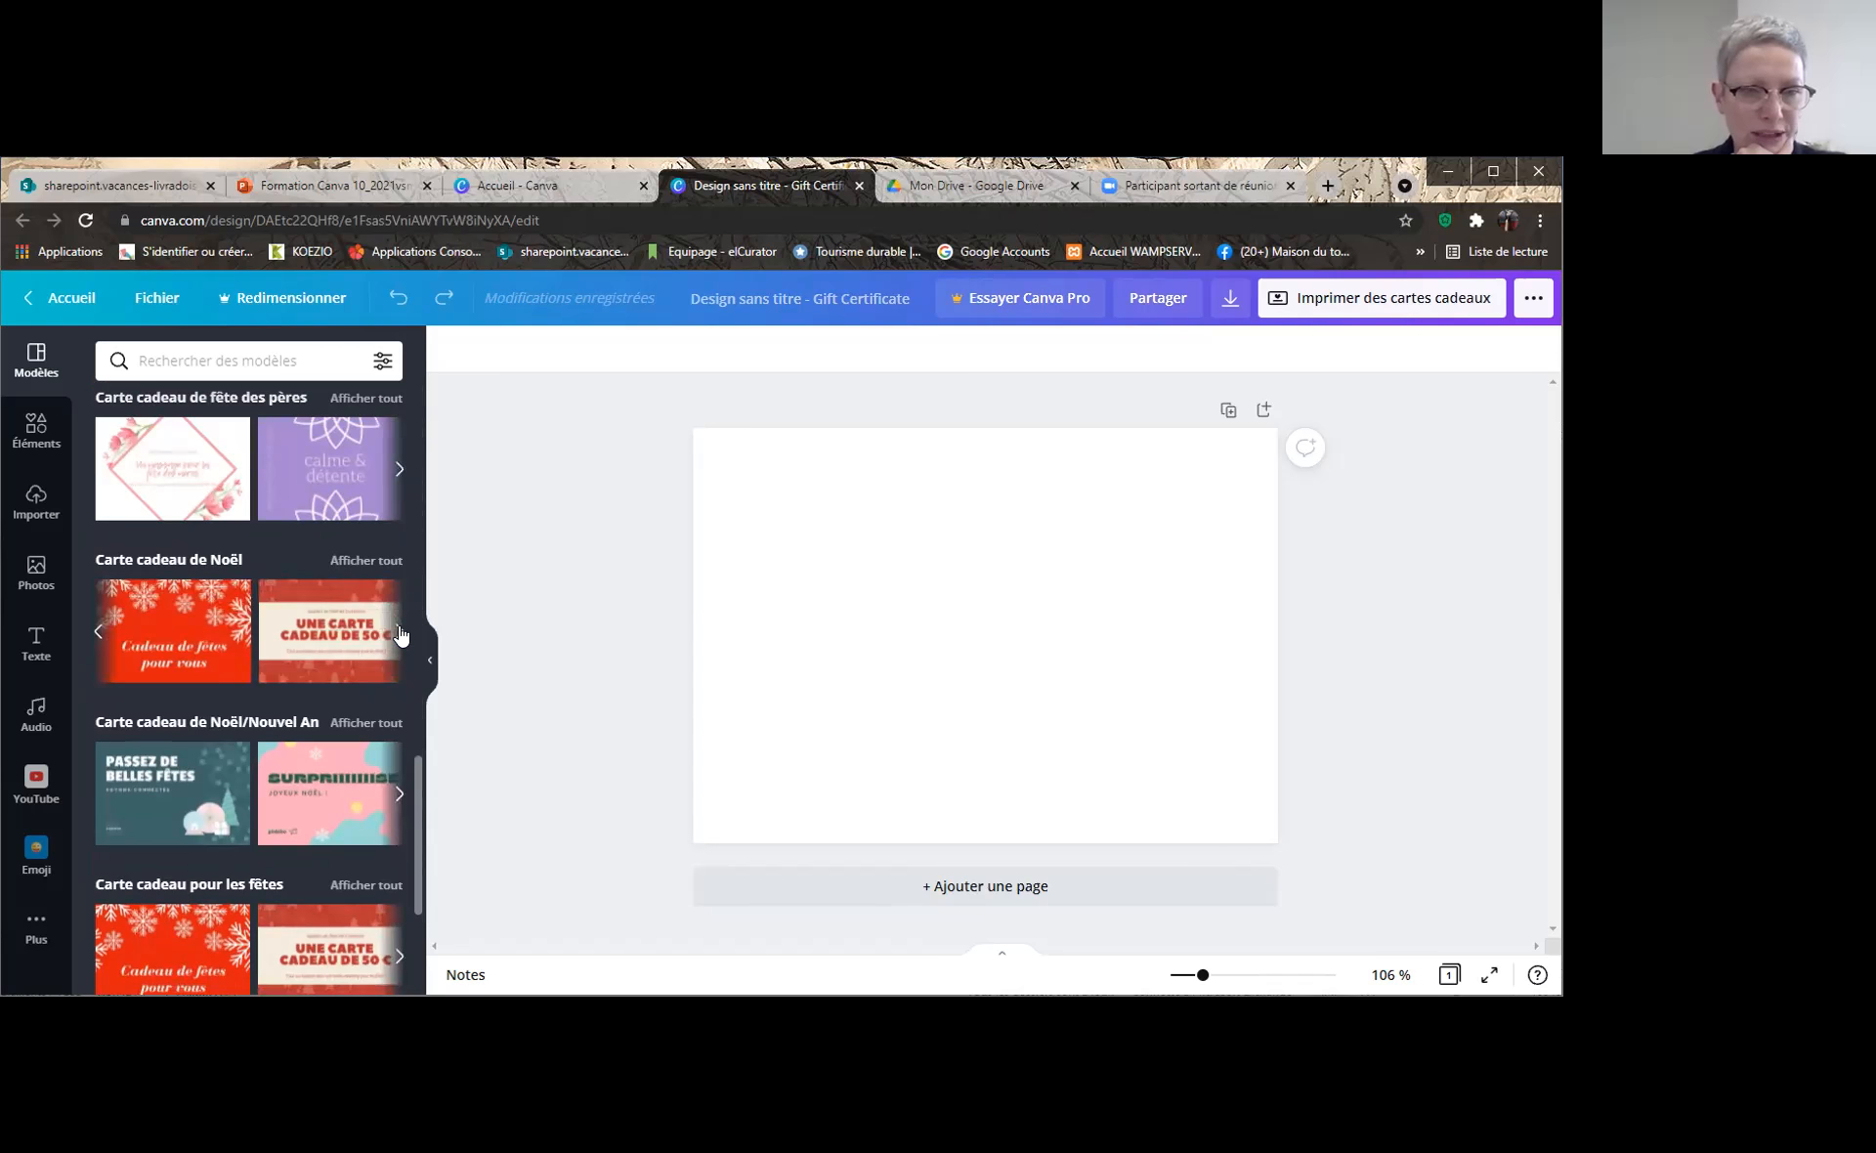
{"action": "left_click", "coordinate": [400, 635]}
{"action": "left_click", "coordinate": [400, 636]}
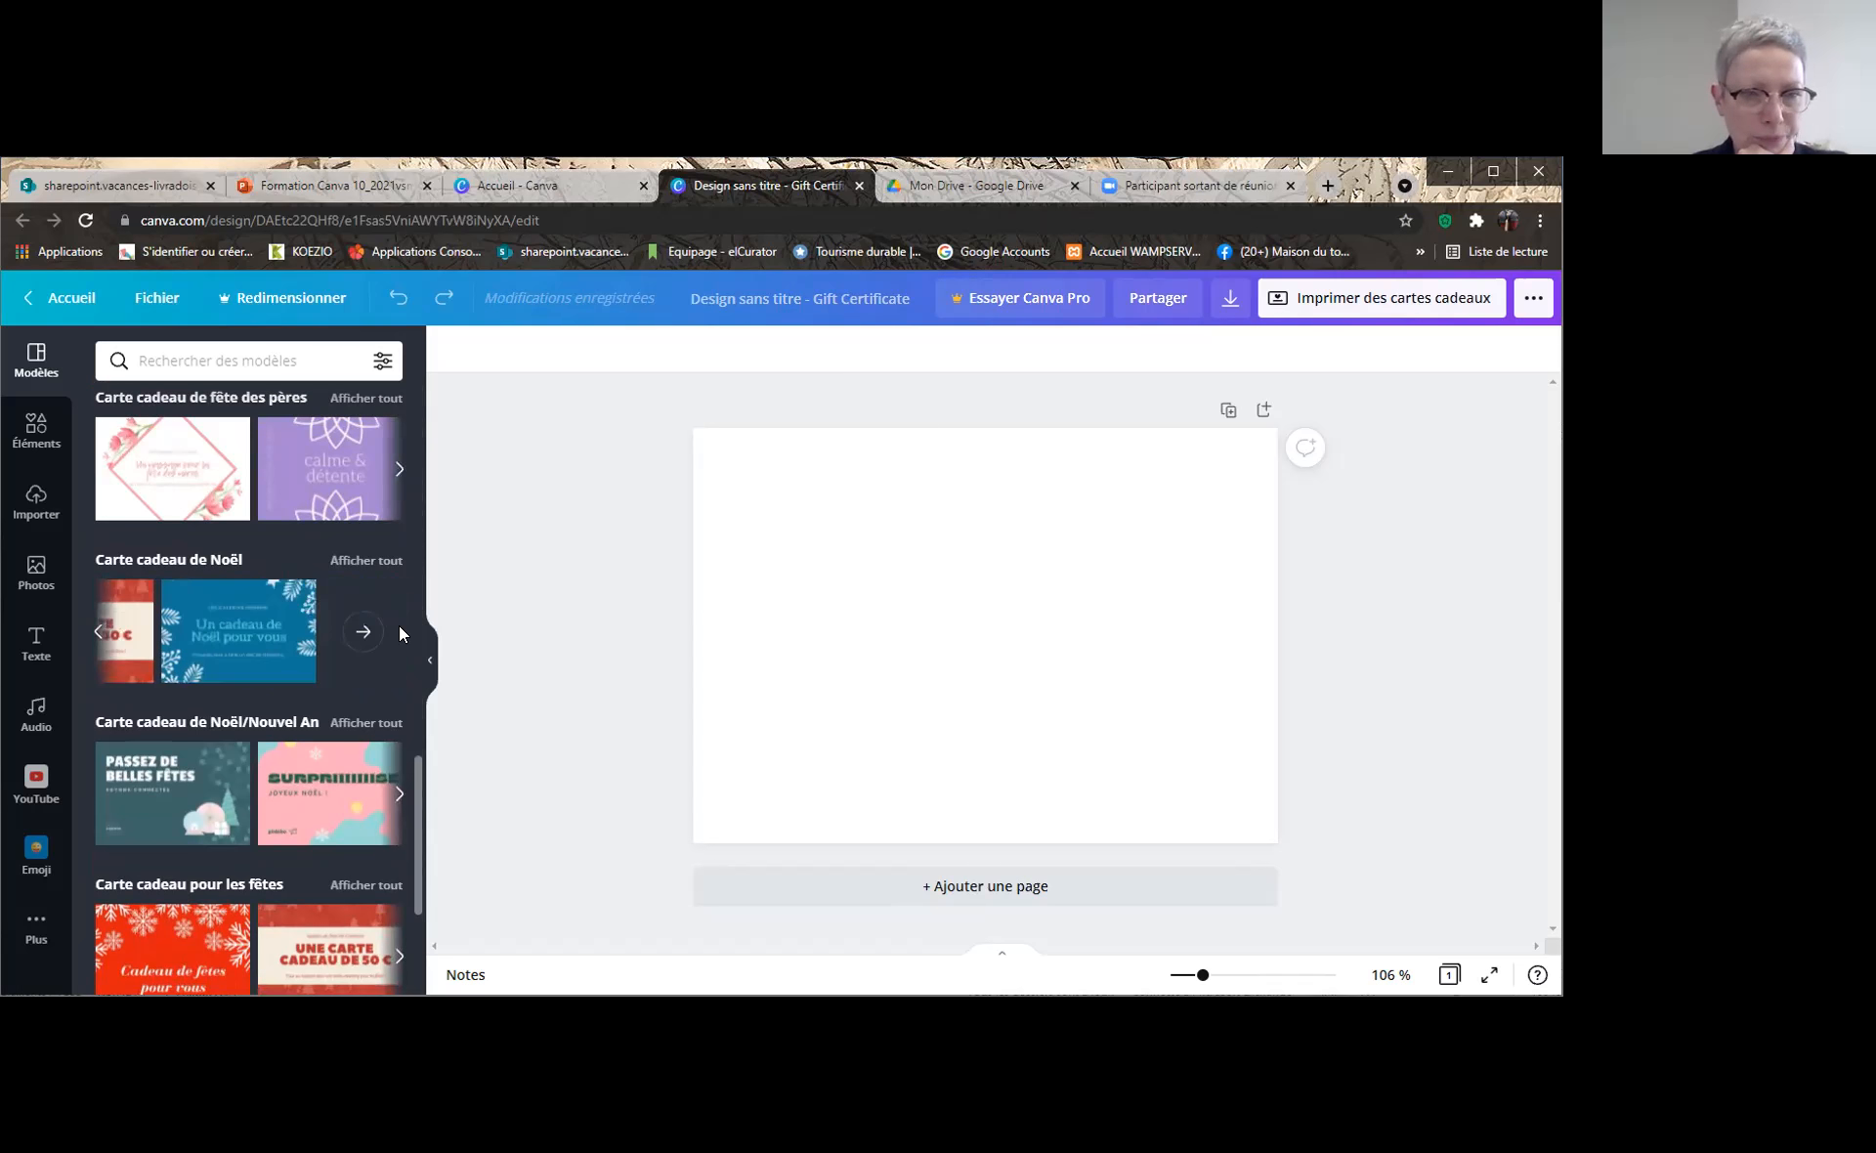
{"action": "left_click", "coordinate": [217, 619]}
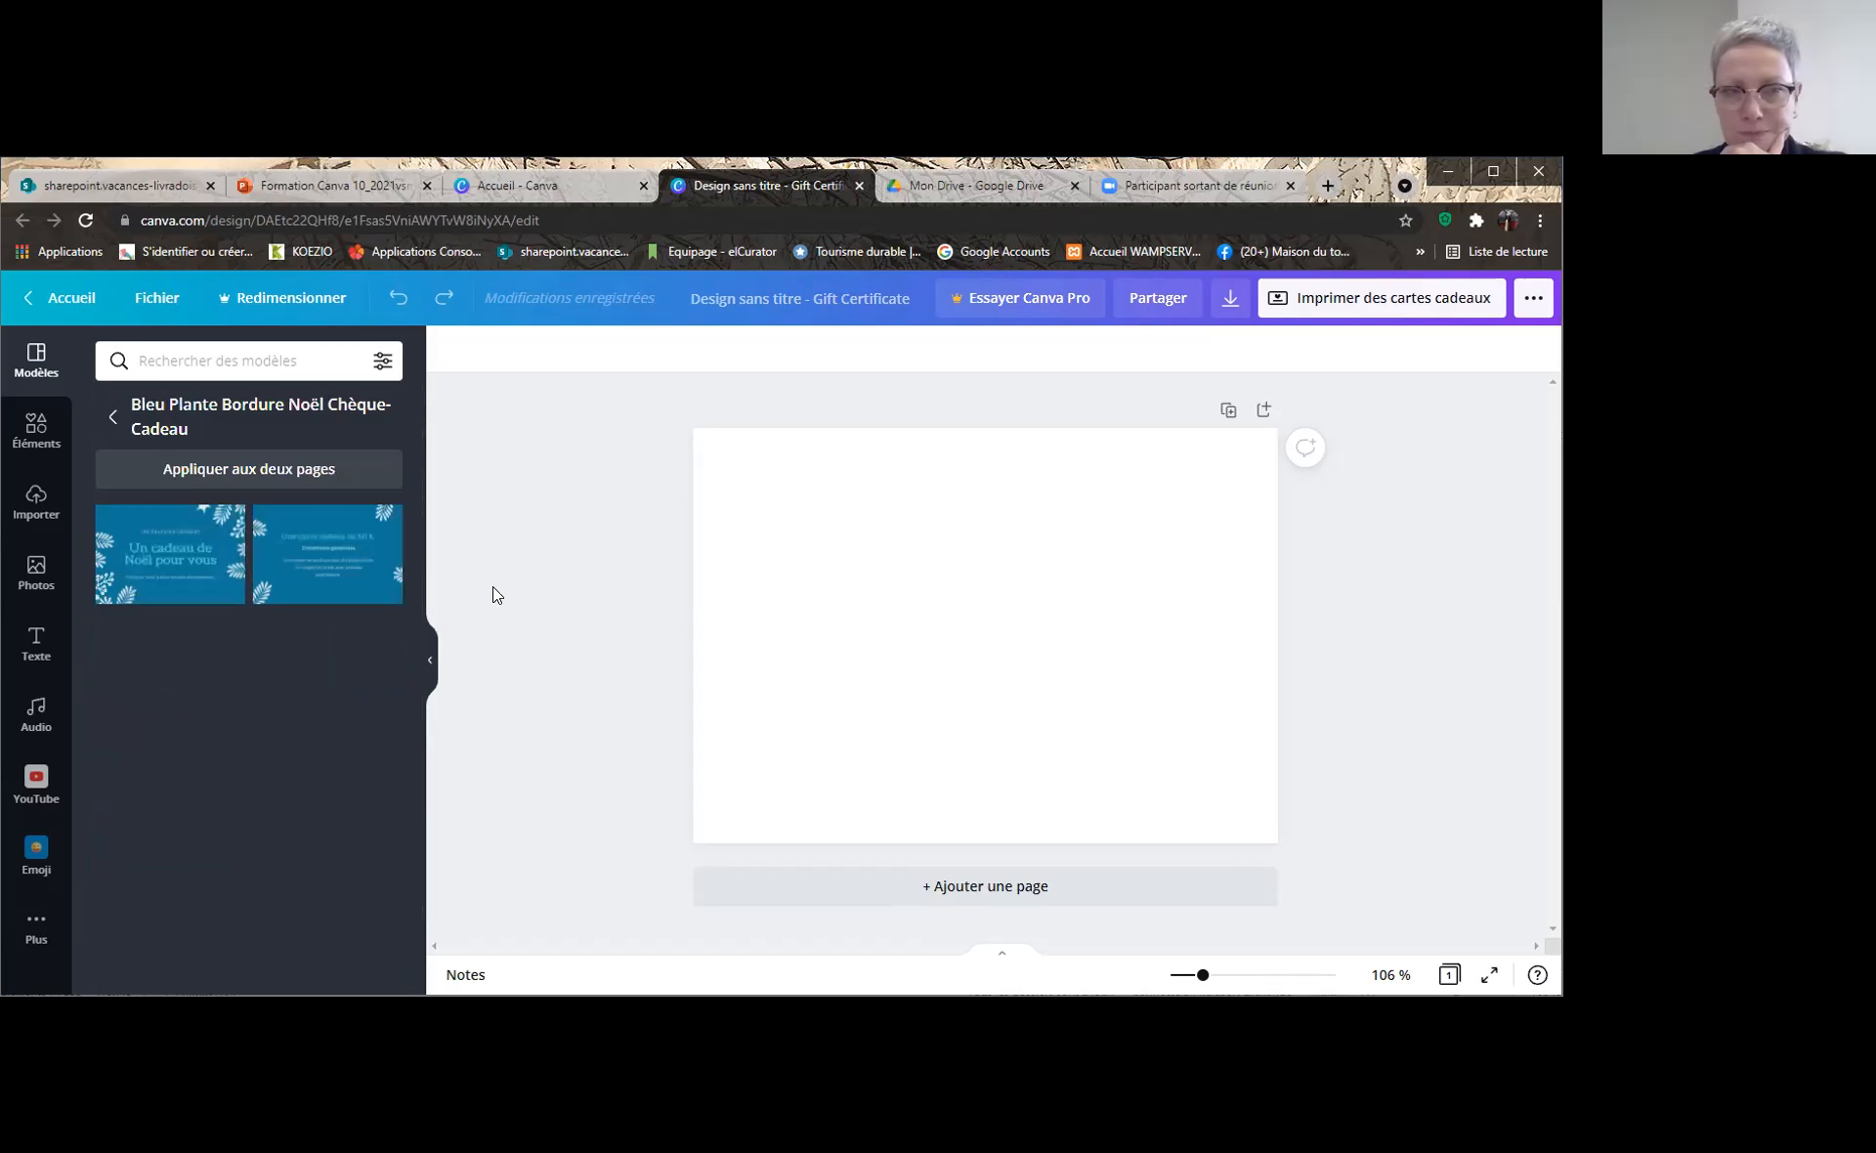
{"action": "left_click", "coordinate": [178, 556]}
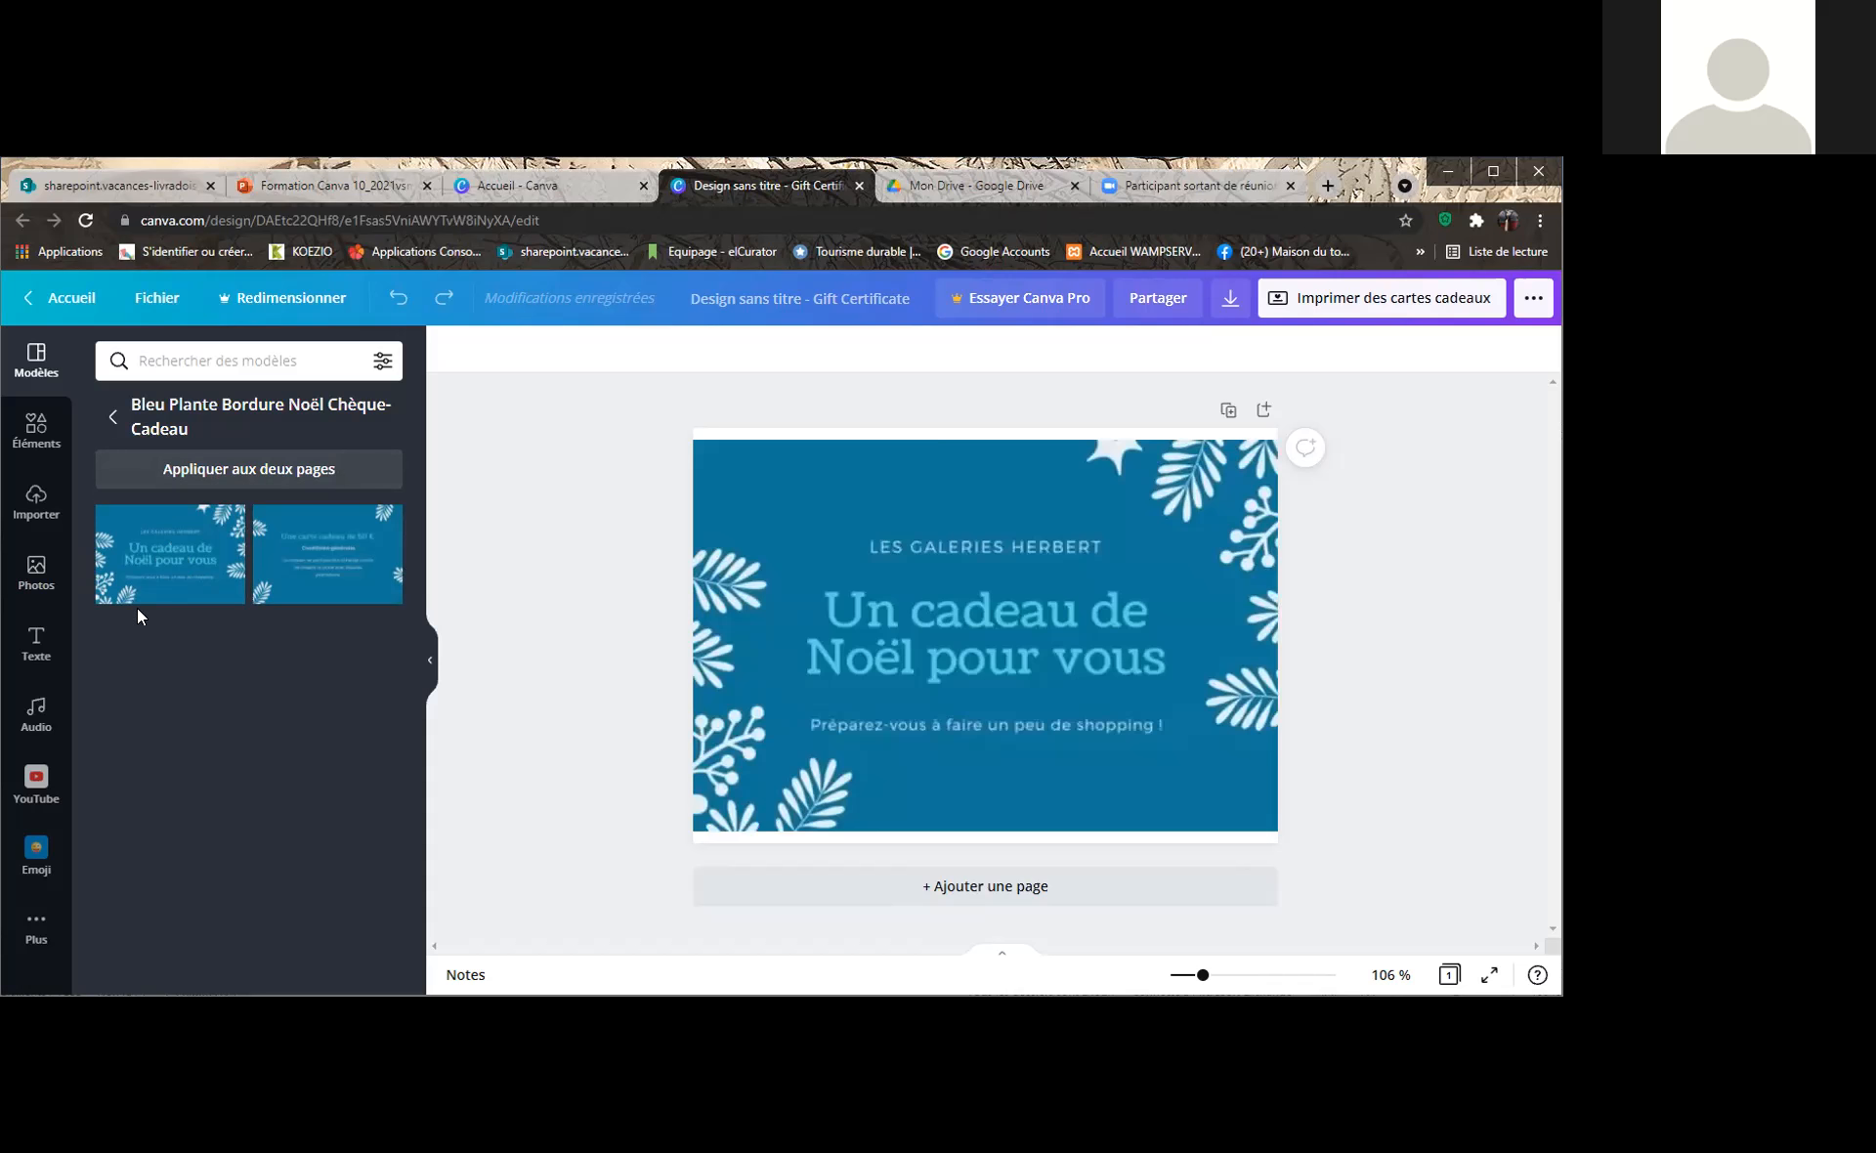
{"action": "left_click", "coordinate": [302, 552]}
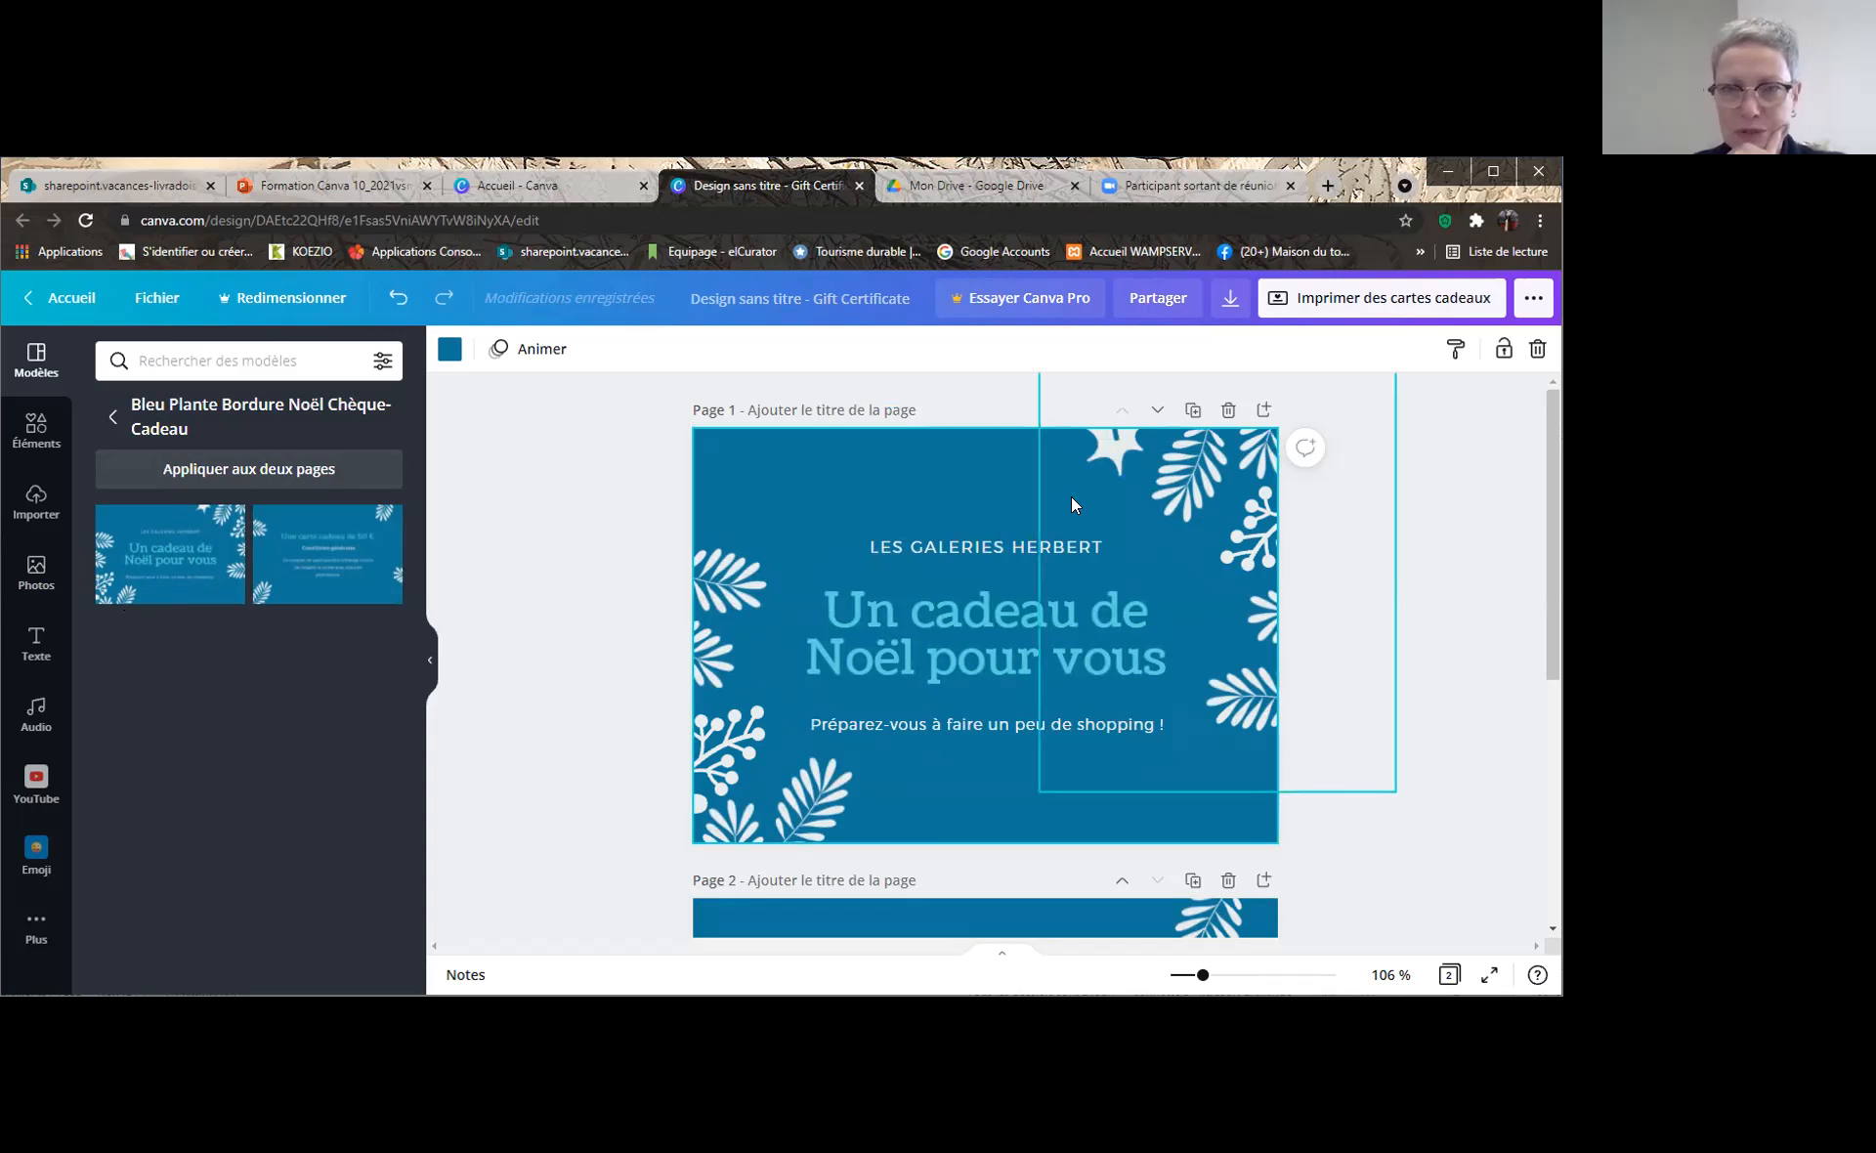
{"action": "scroll", "coordinate": [1454, 516], "scroll_direction": "down", "scroll_amount": 5}
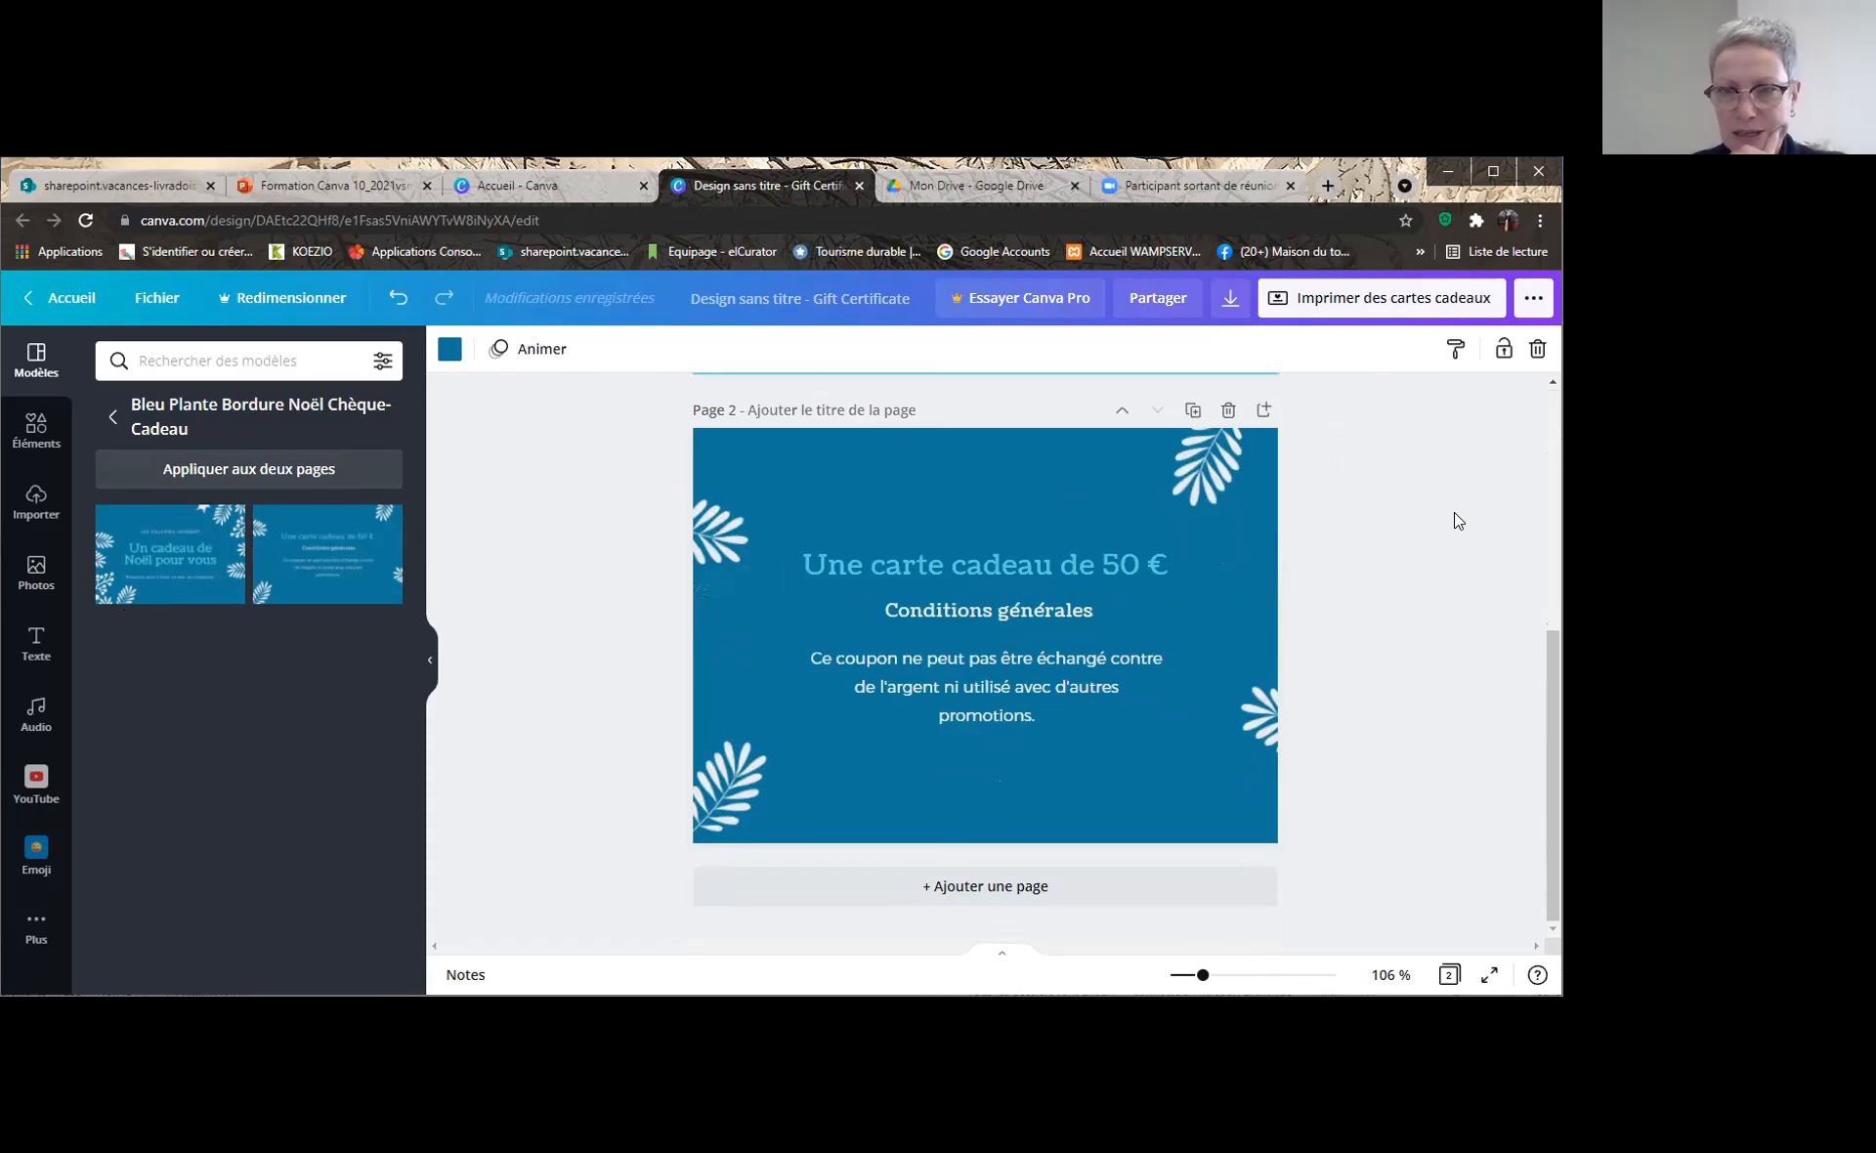
{"action": "scroll", "coordinate": [1461, 516], "scroll_direction": "up", "scroll_amount": 5}
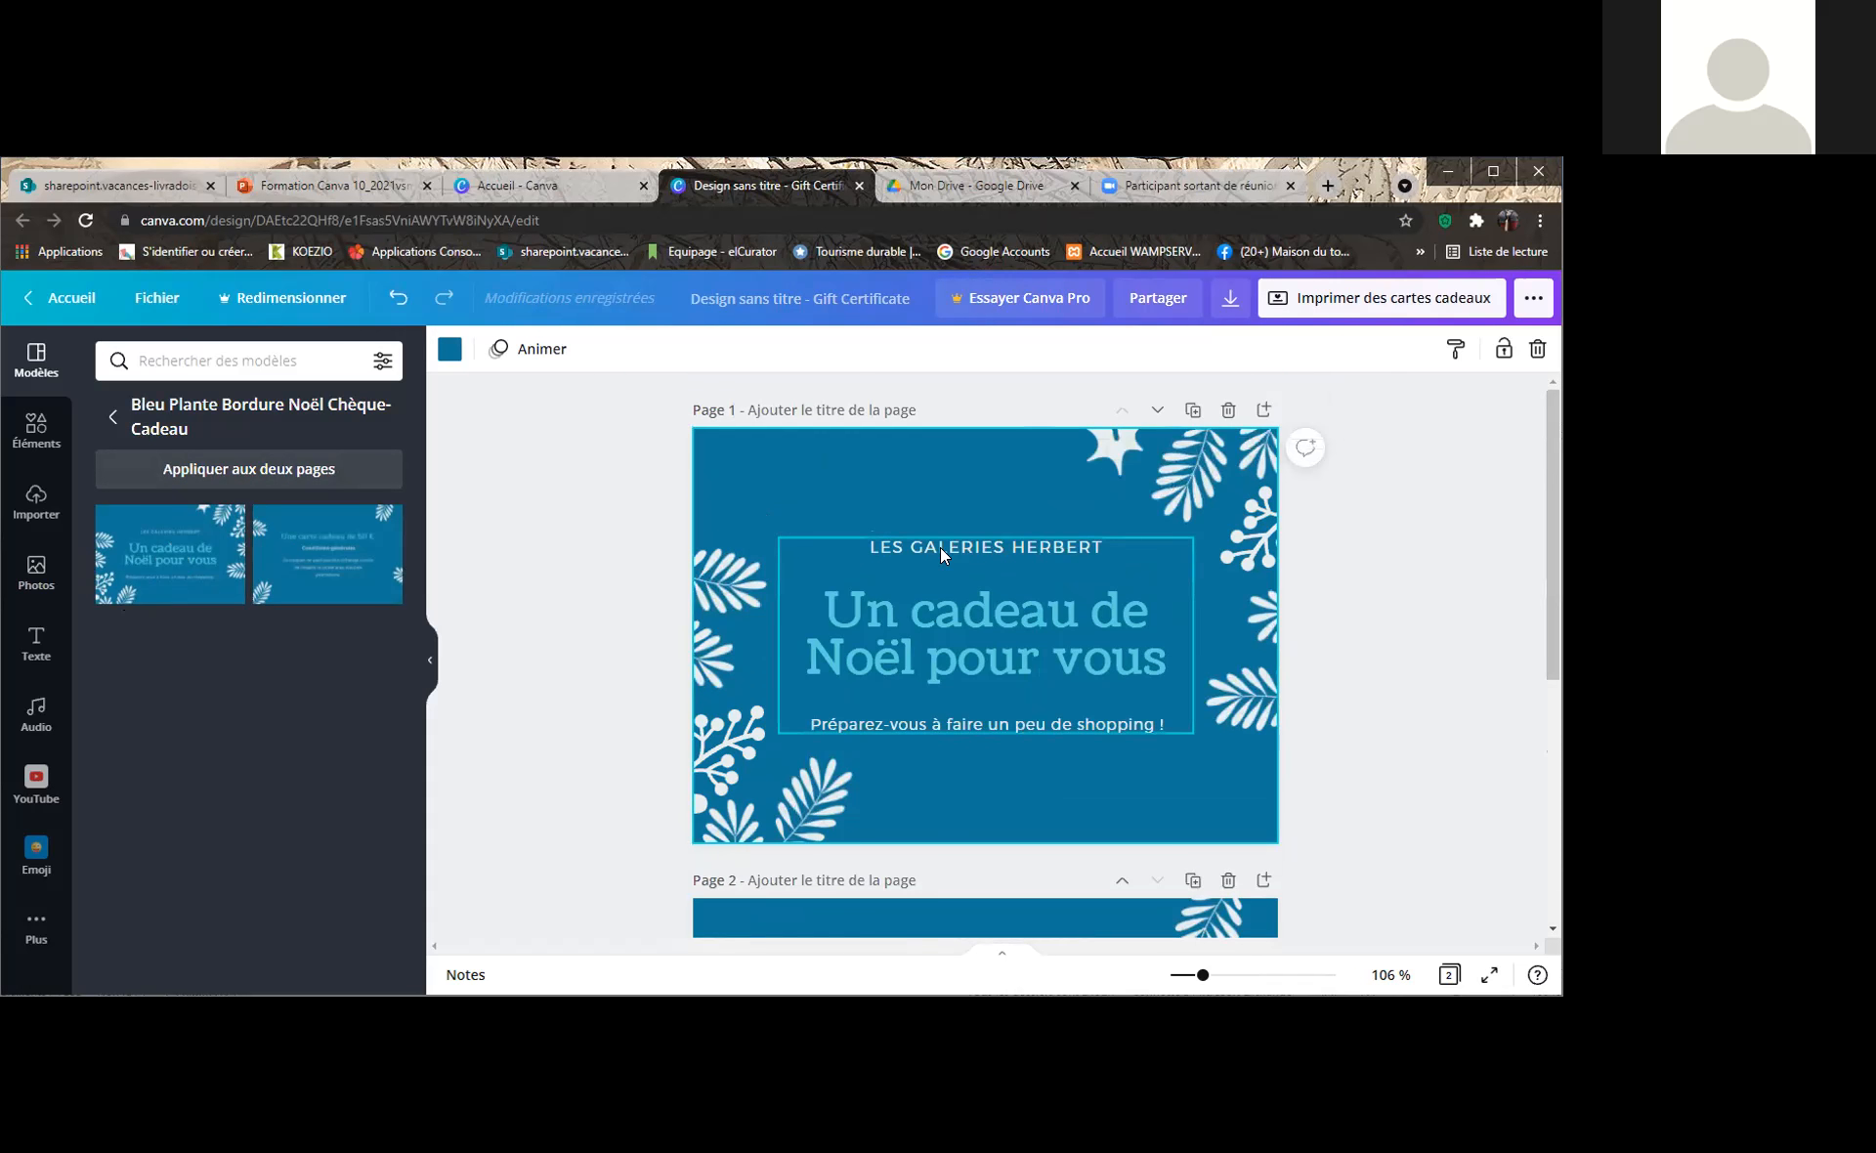
Select the heading text, the background and the white foliage on page 1 to examine their grouping and editing options
{"action": "left_click", "coordinate": [940, 555]}
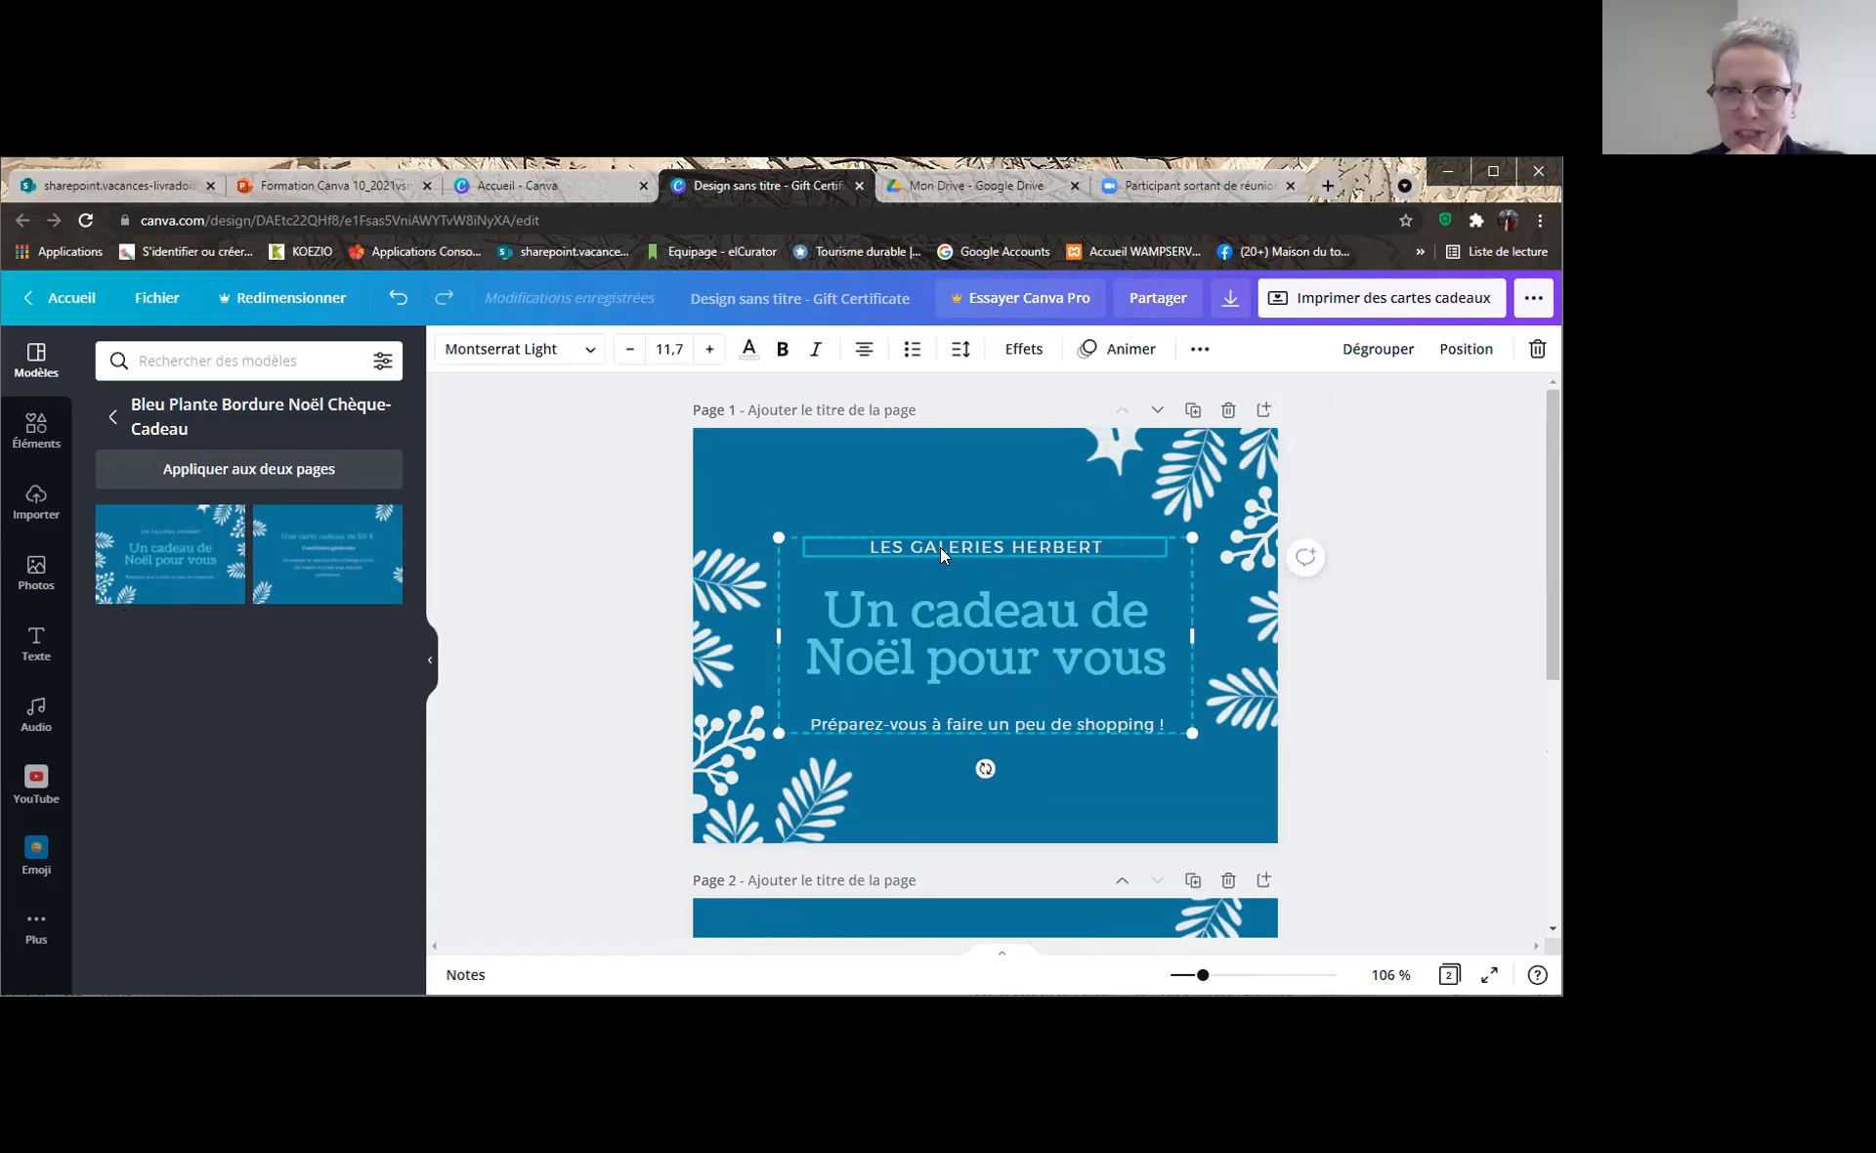
{"action": "left_click", "coordinate": [958, 459]}
{"action": "left_click", "coordinate": [1212, 481]}
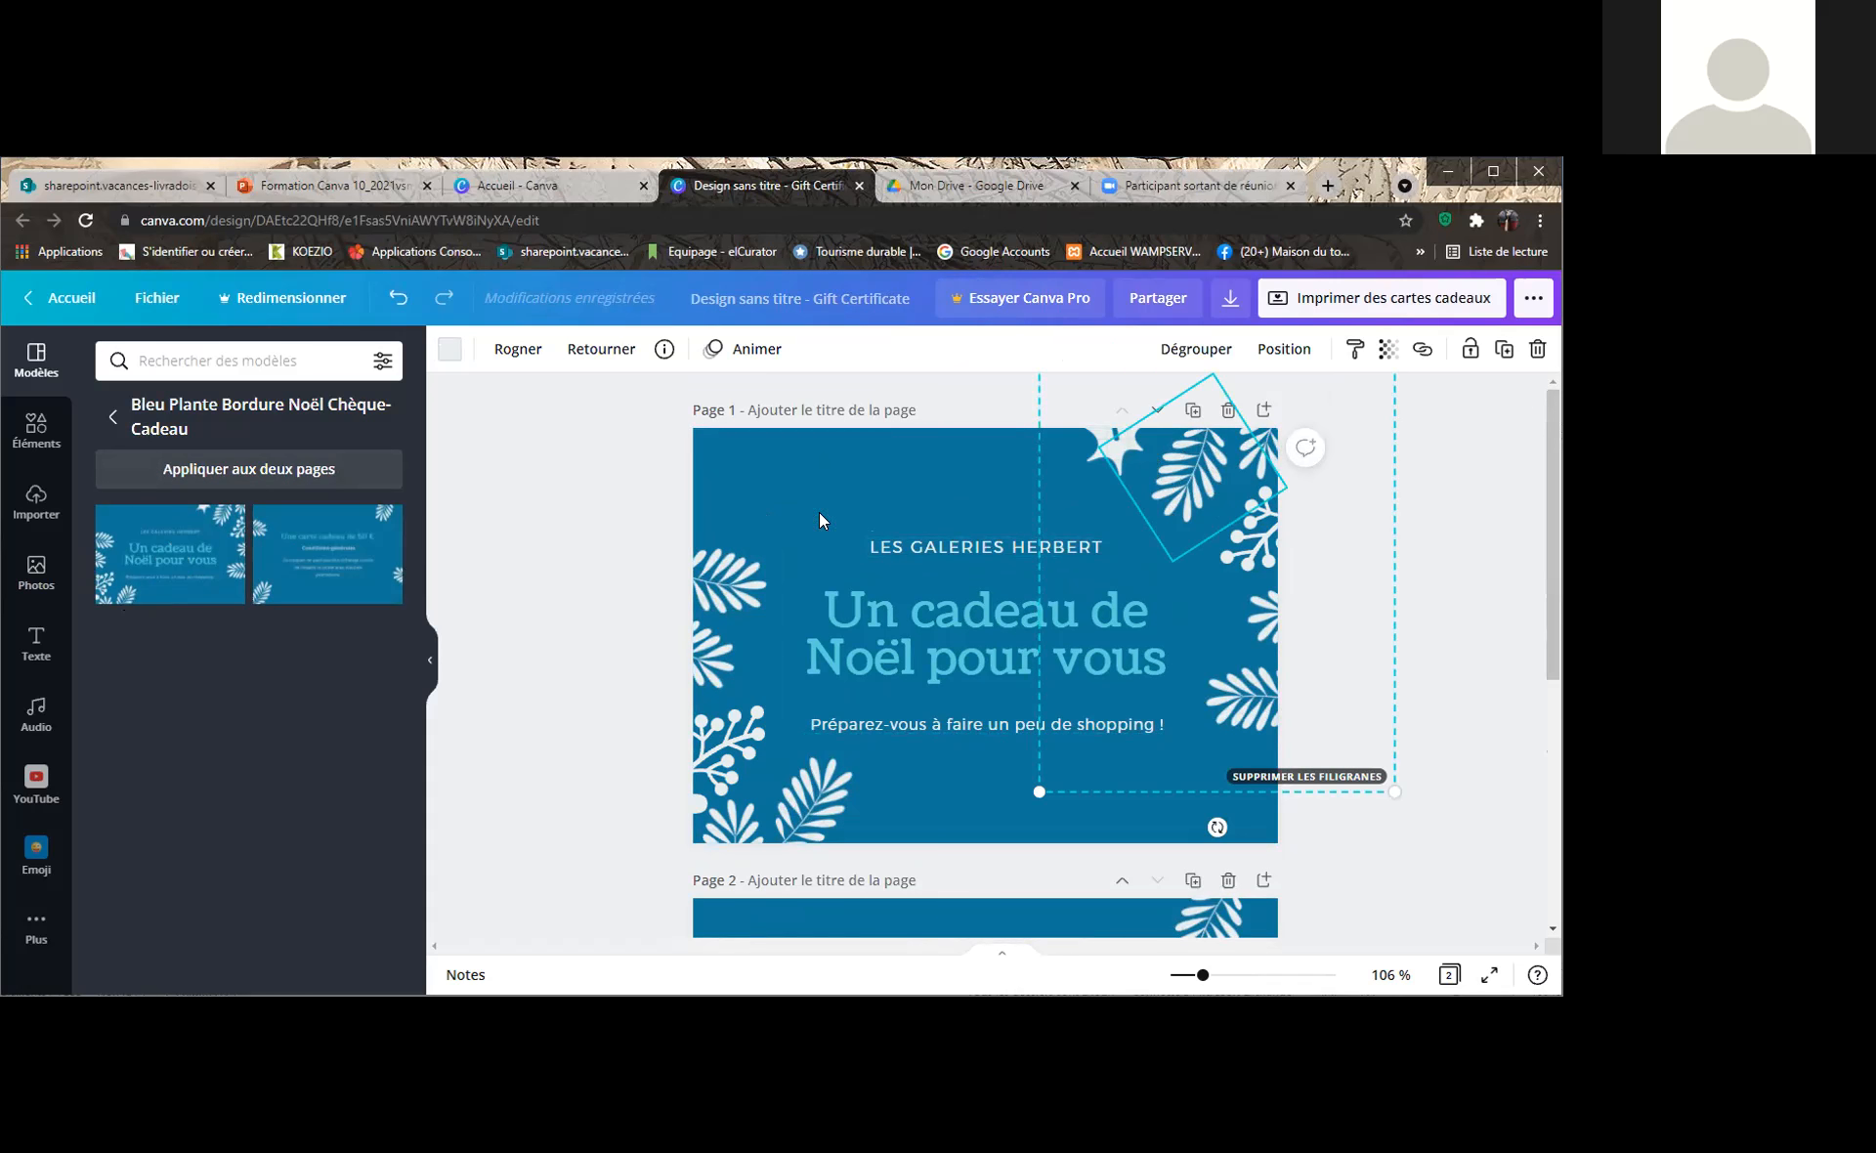
{"action": "left_click", "coordinate": [788, 467]}
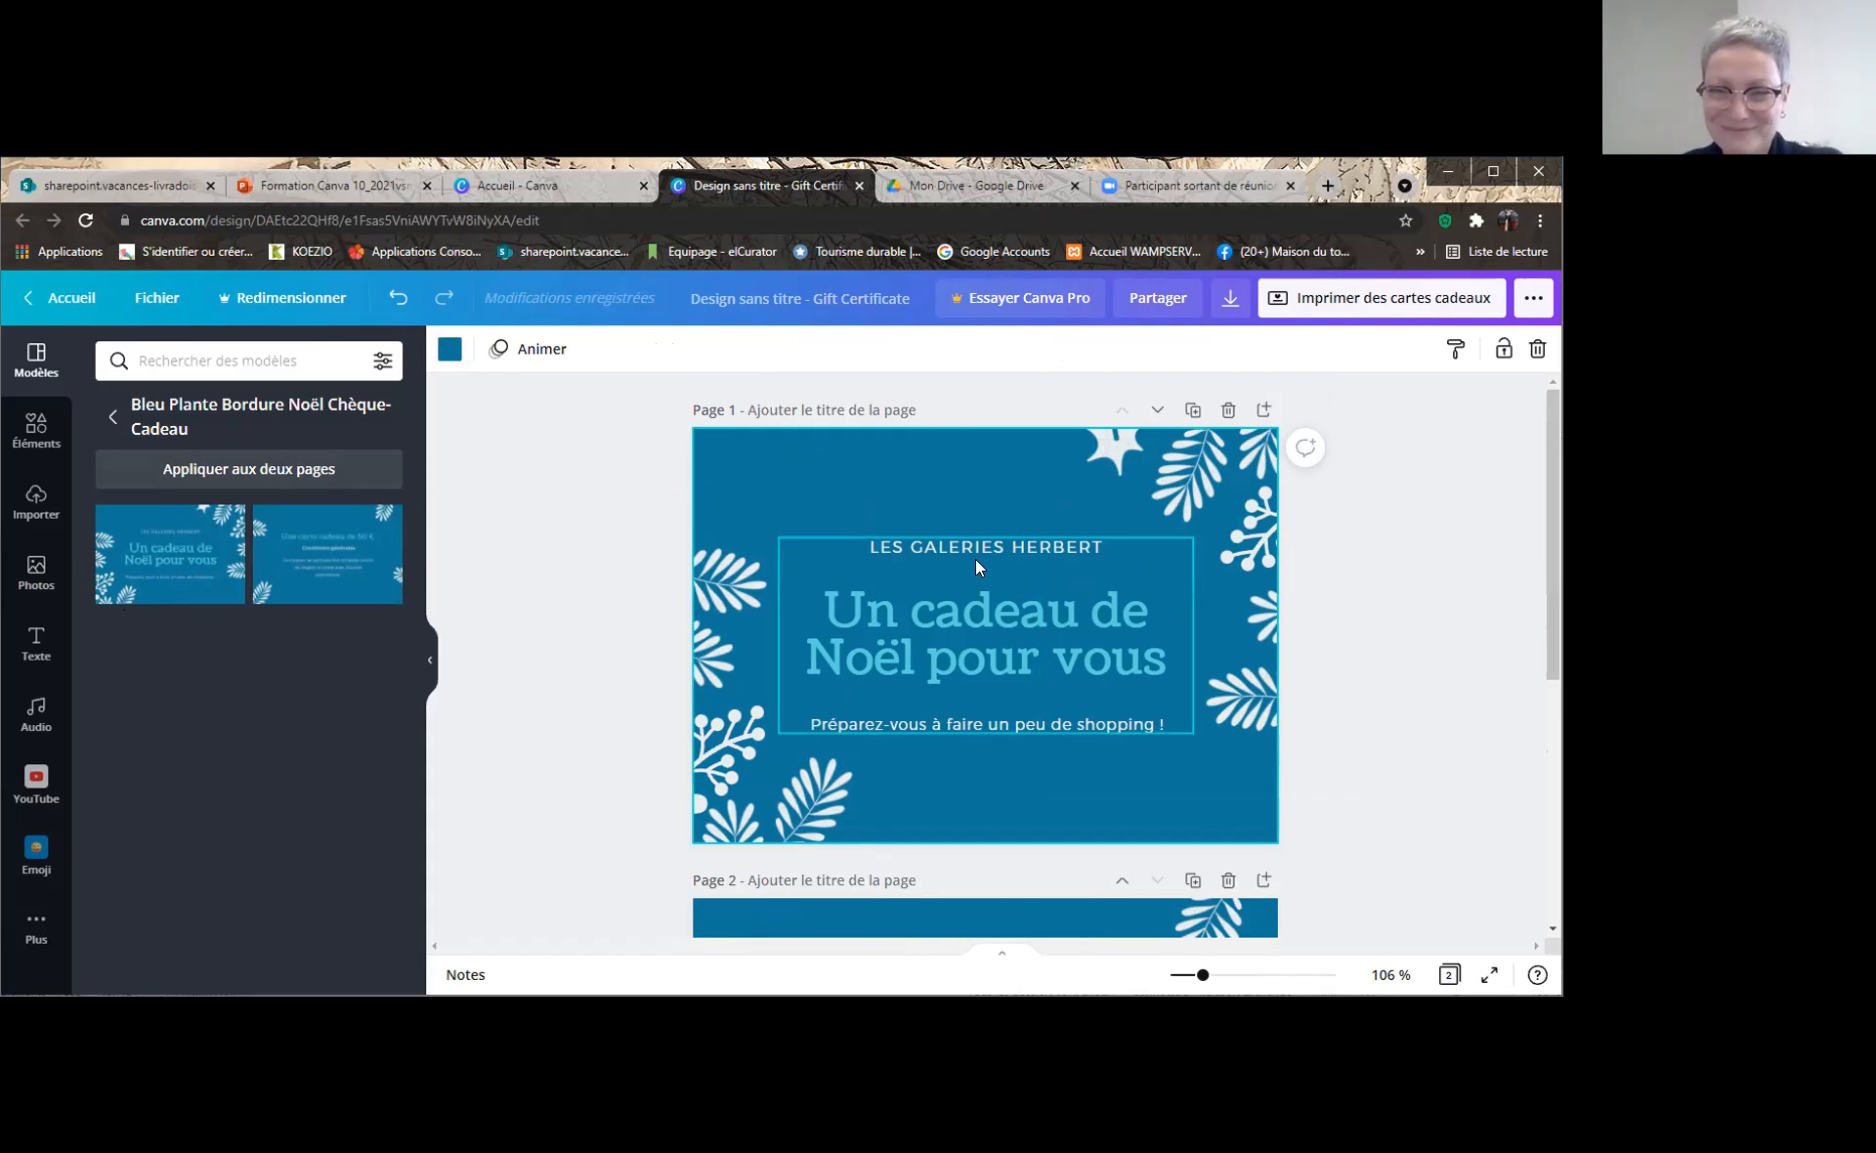
{"action": "left_click", "coordinate": [1198, 475]}
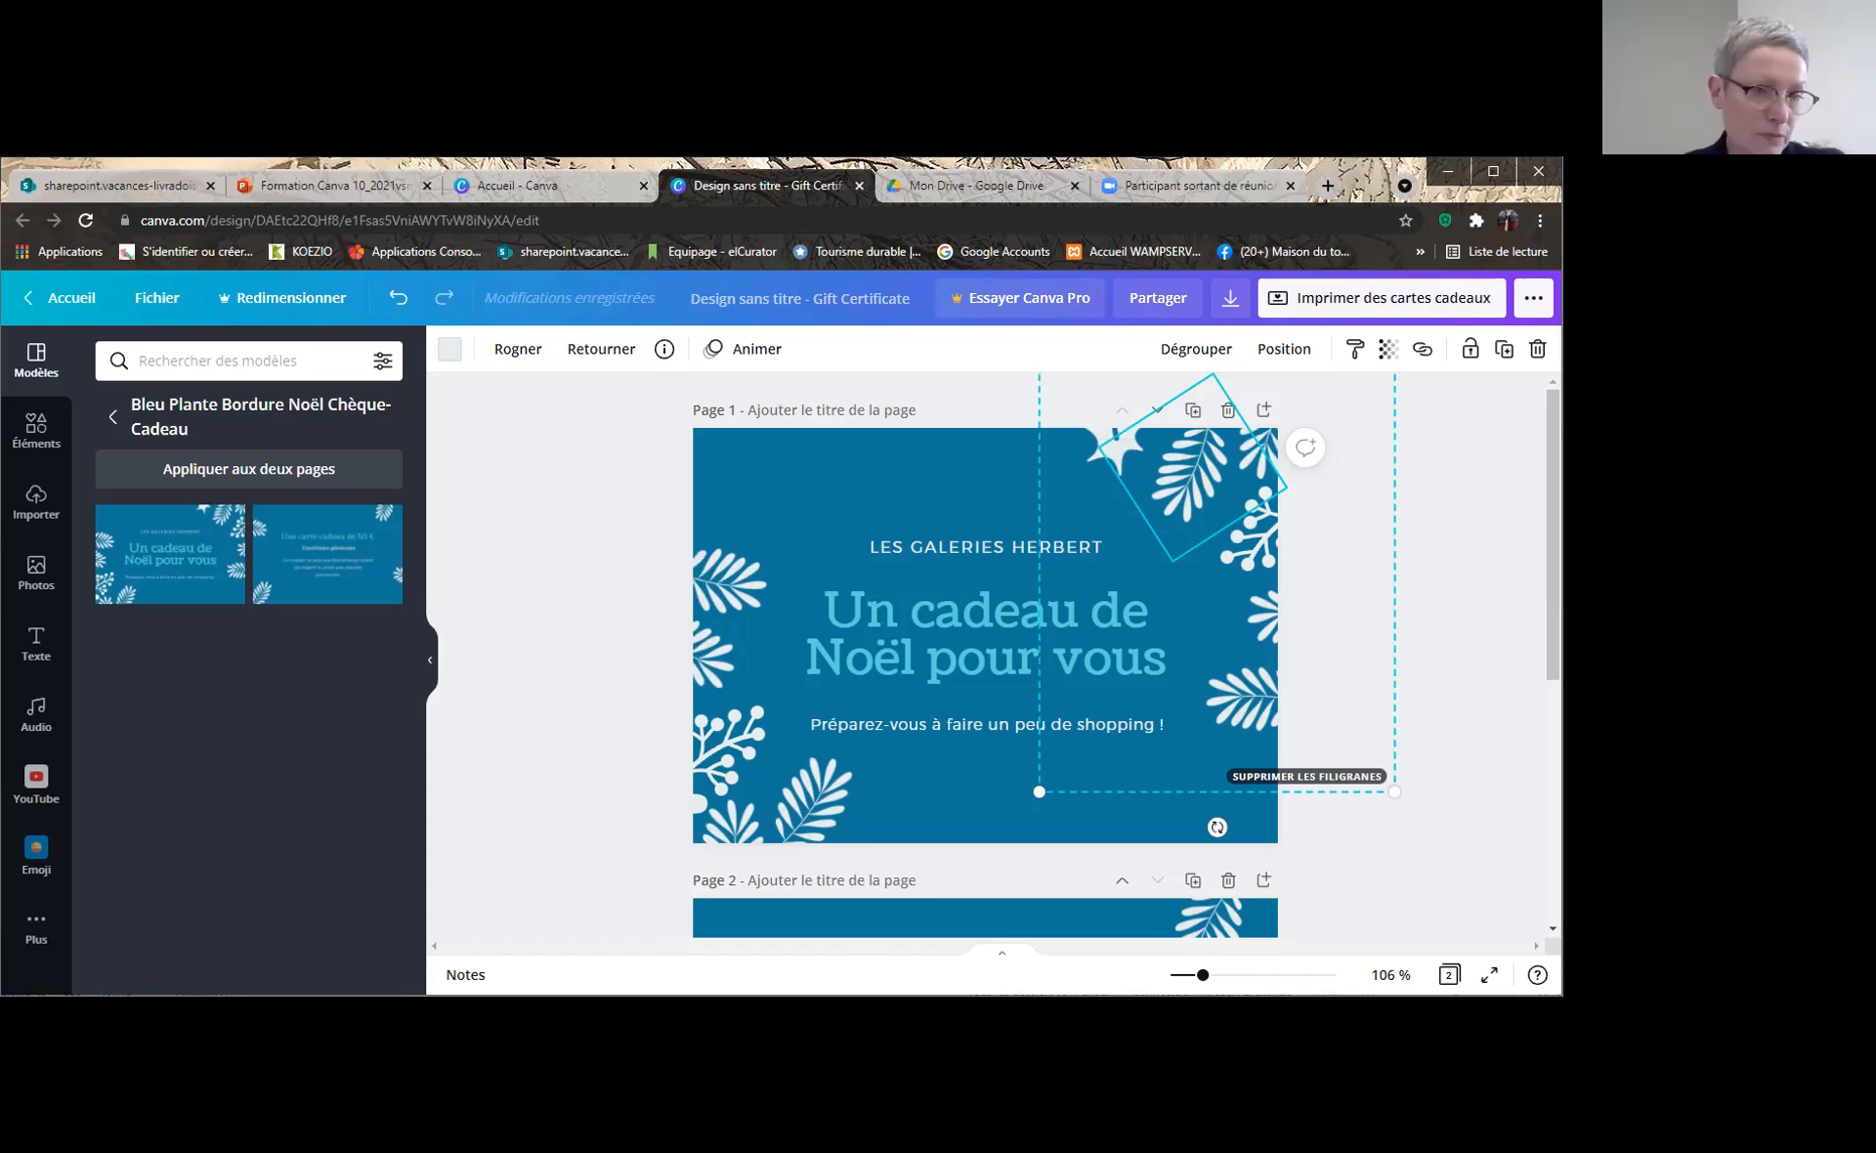
Find the "Cadre" graphics among the elements and add the gold frame with a green leaf garland to page 1
{"action": "left_click", "coordinate": [30, 433]}
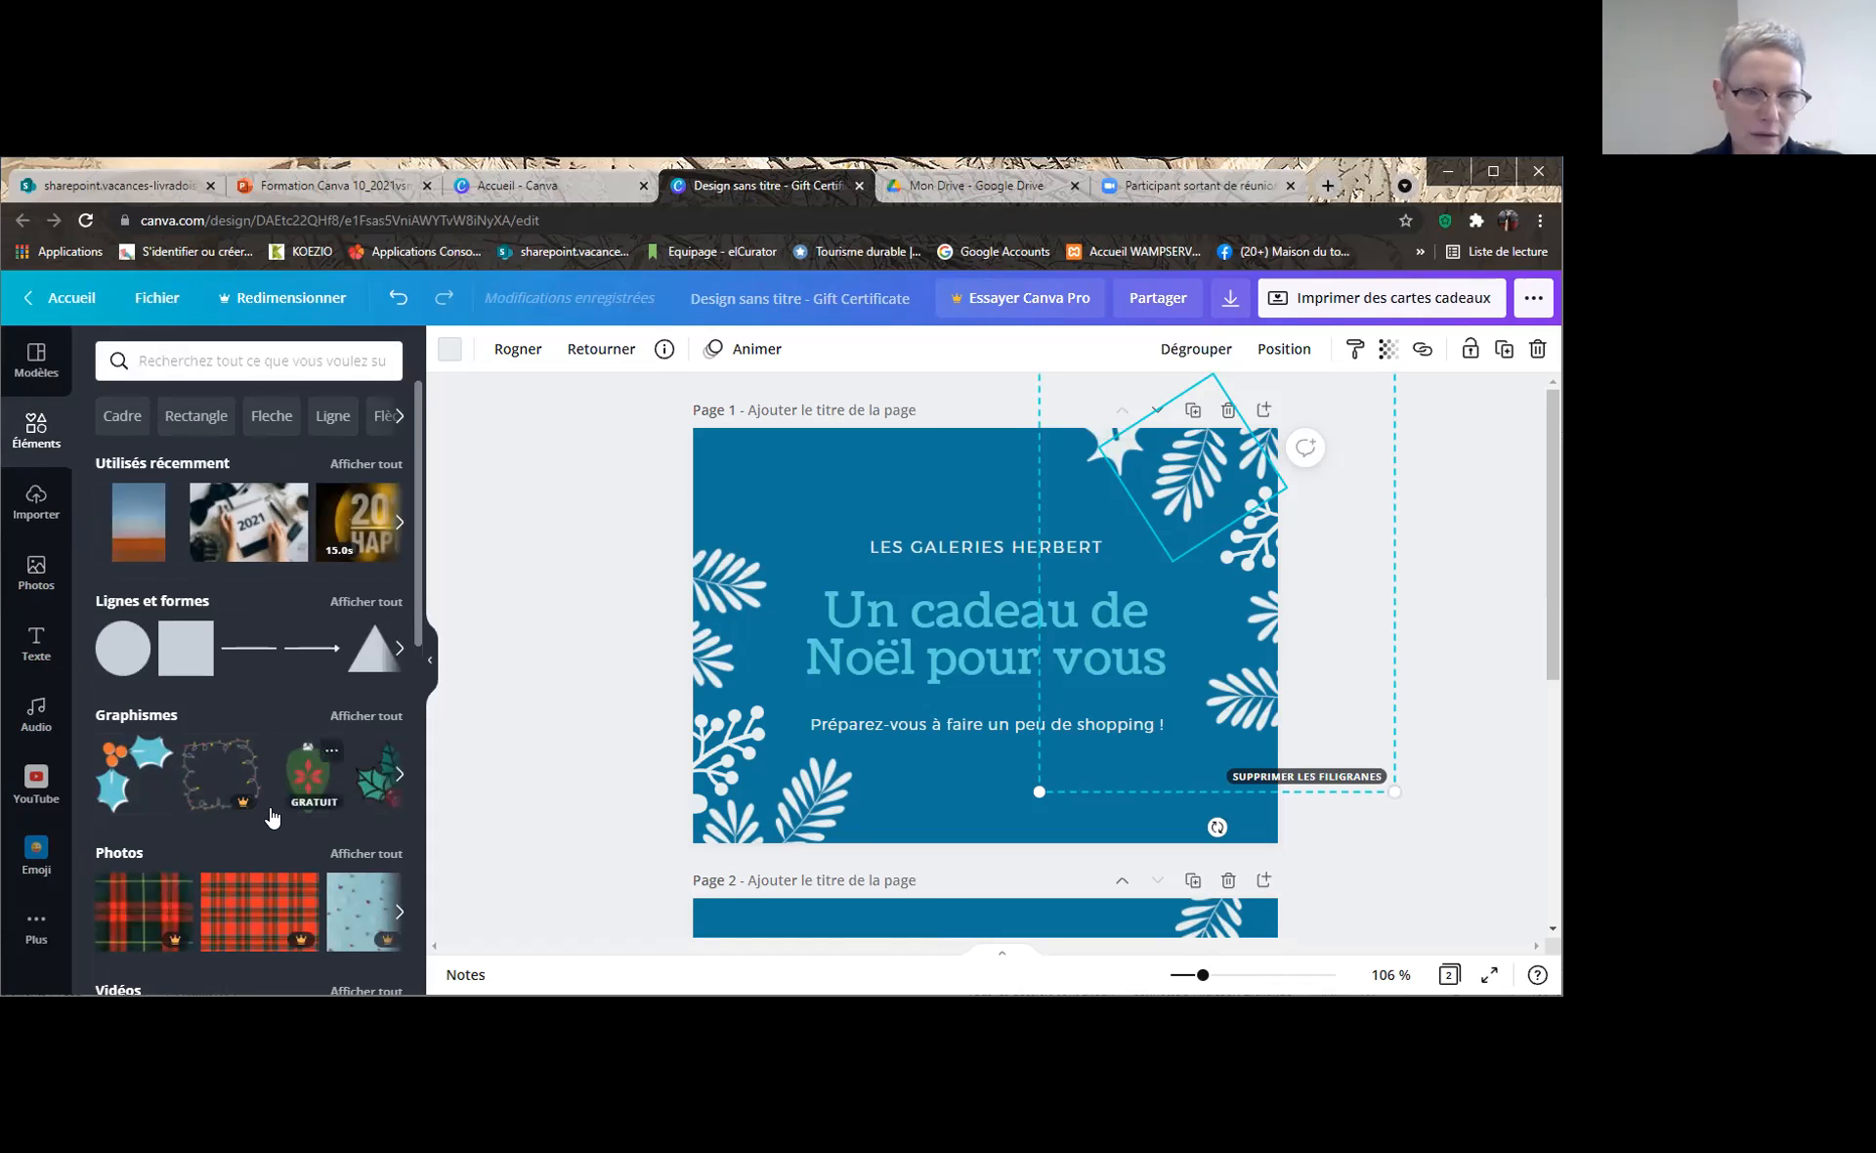
{"action": "left_click", "coordinate": [387, 414]}
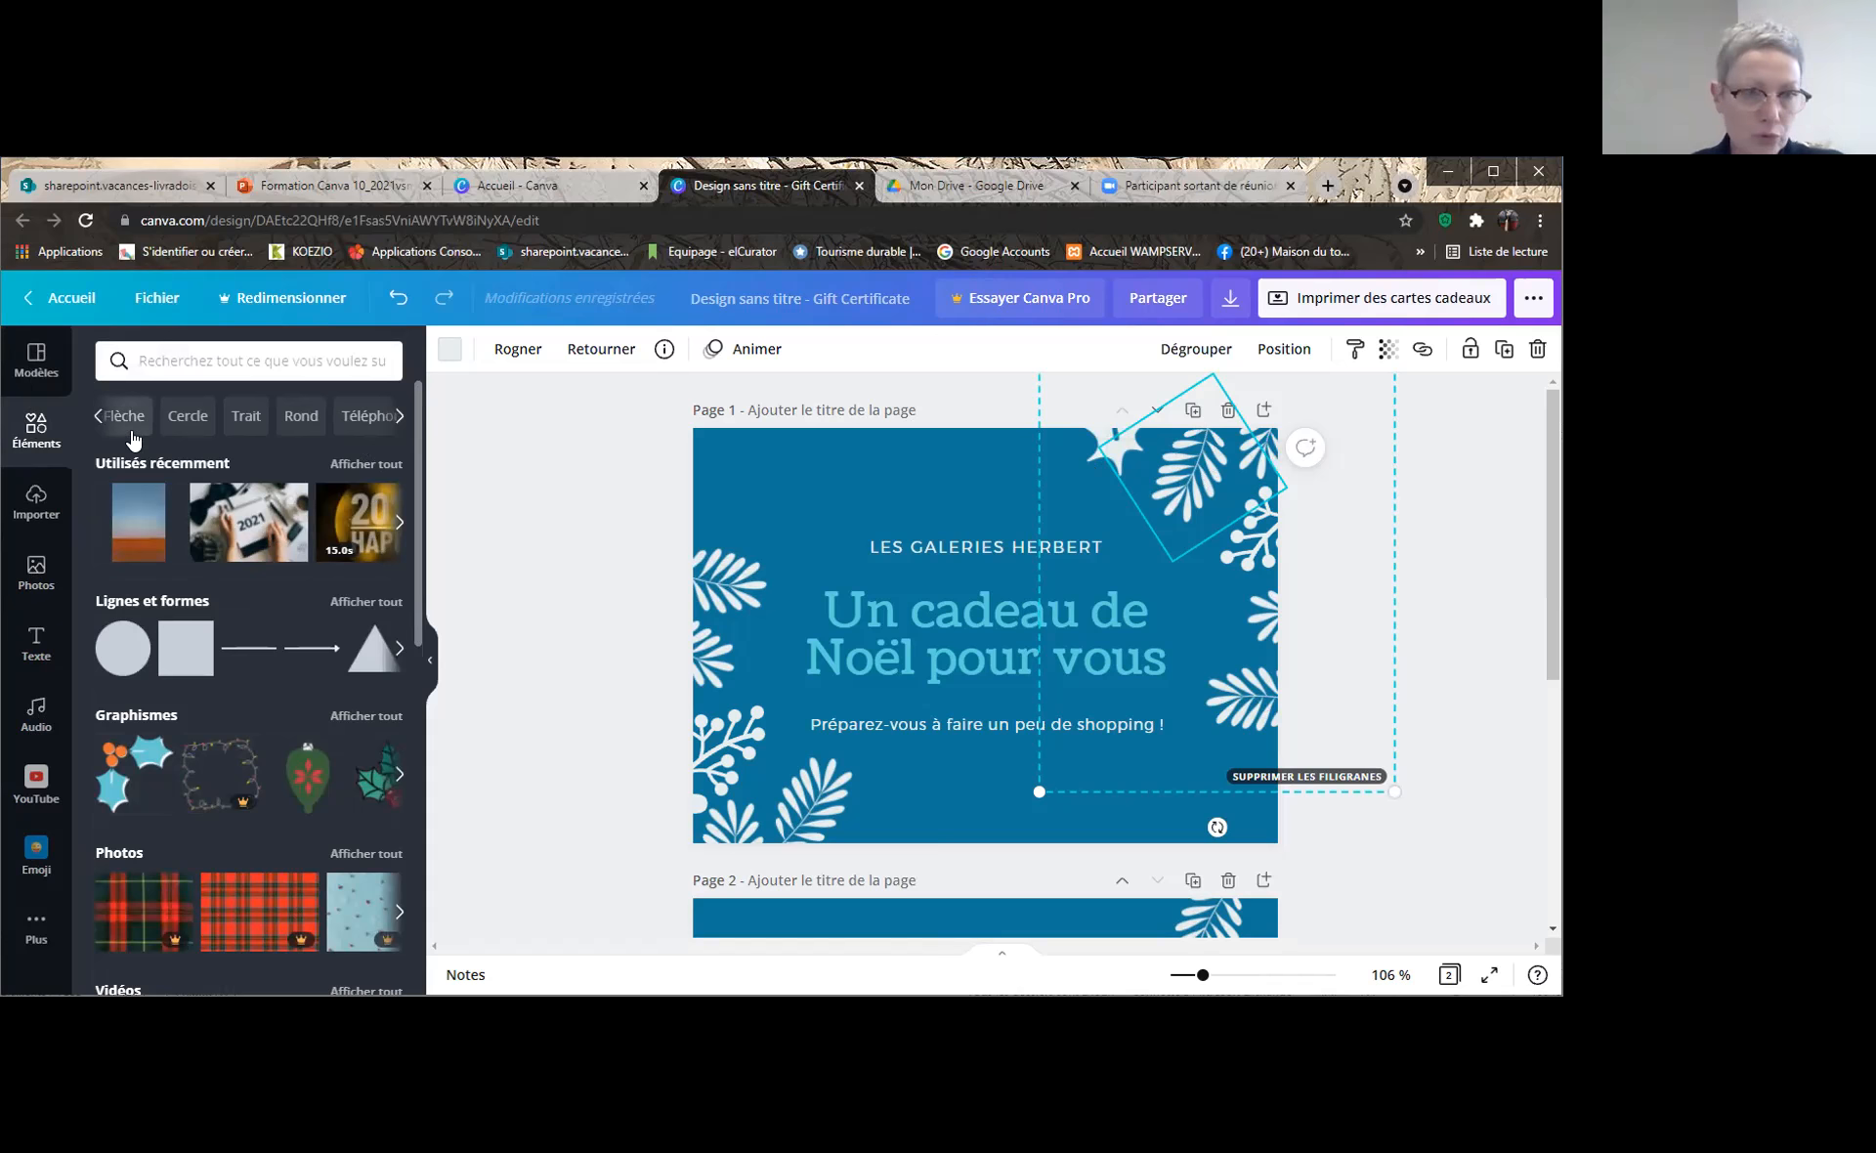
{"action": "left_click_drag", "start_coordinate": [417, 572], "coordinate": [156, 415]}
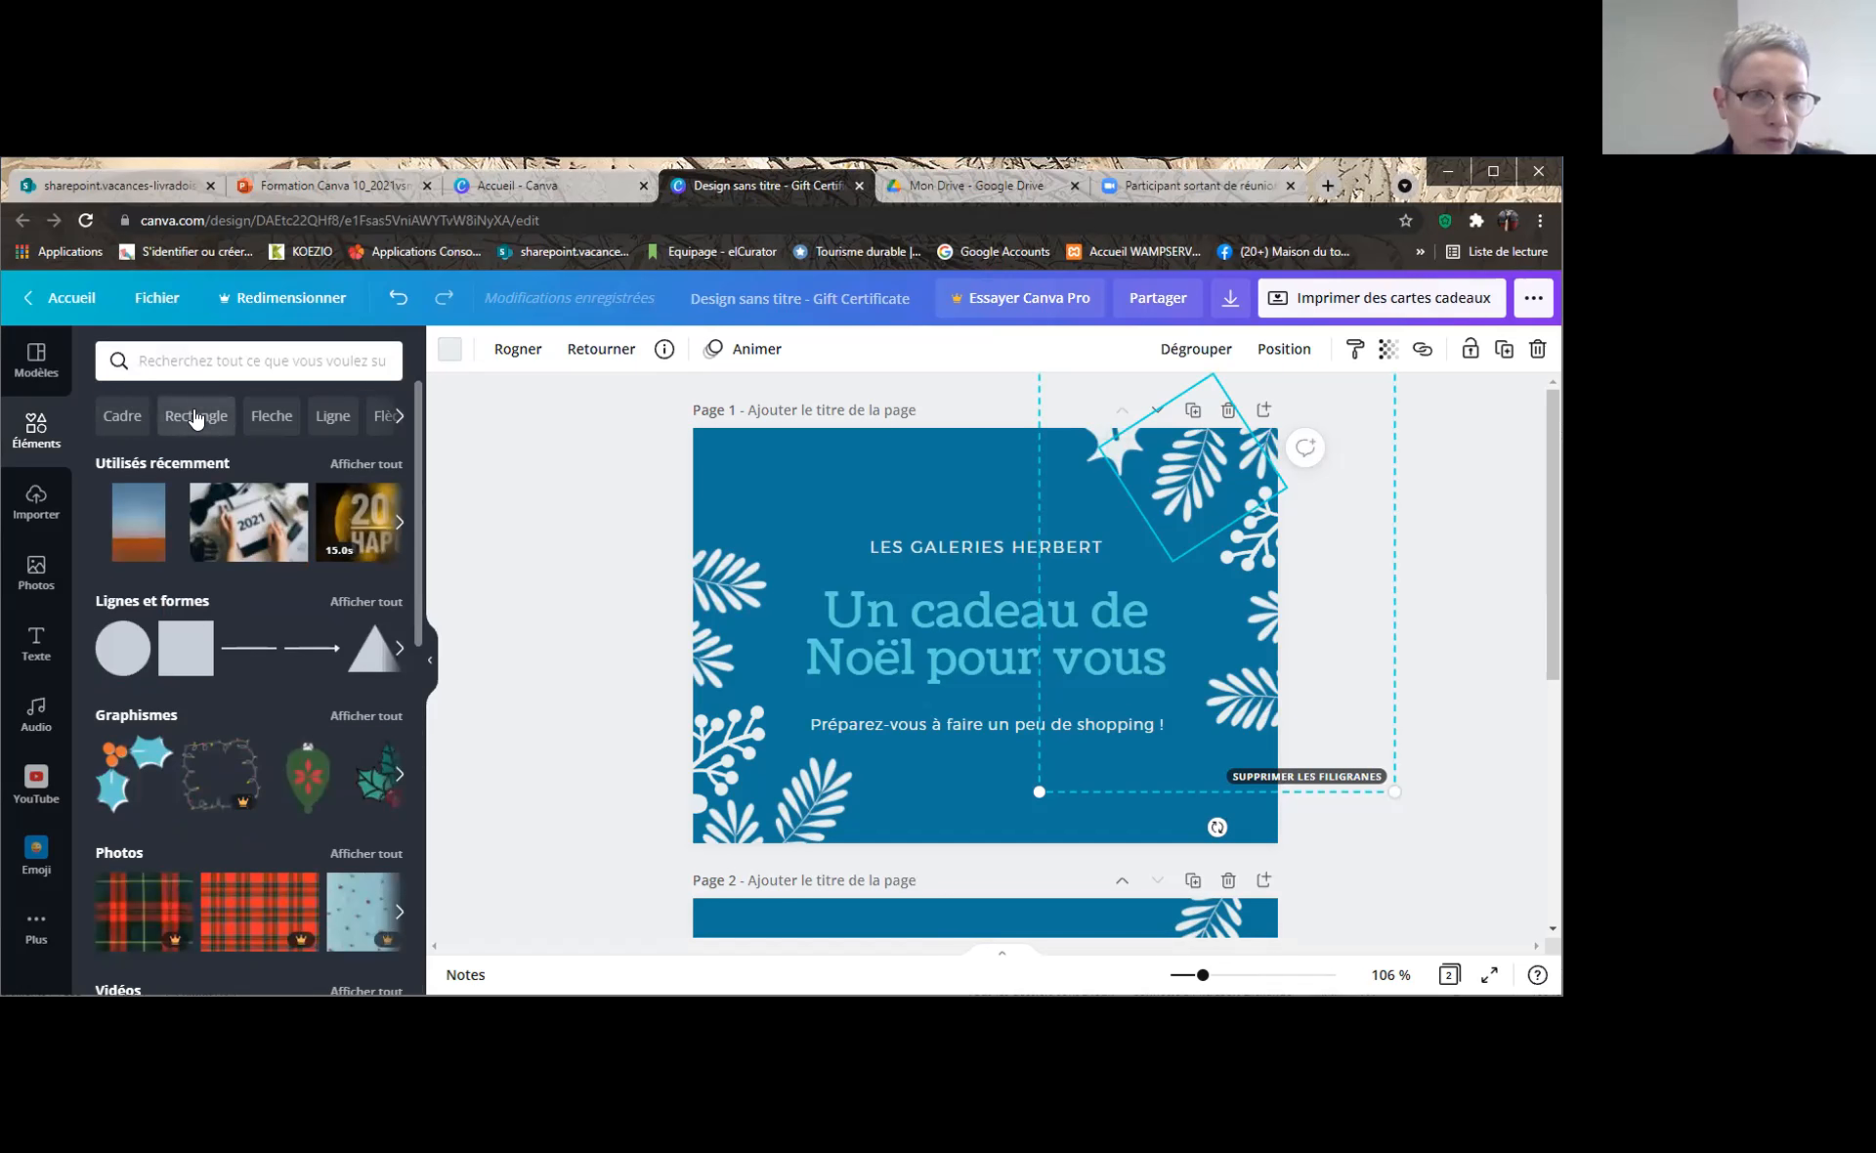
{"action": "left_click", "coordinate": [122, 415]}
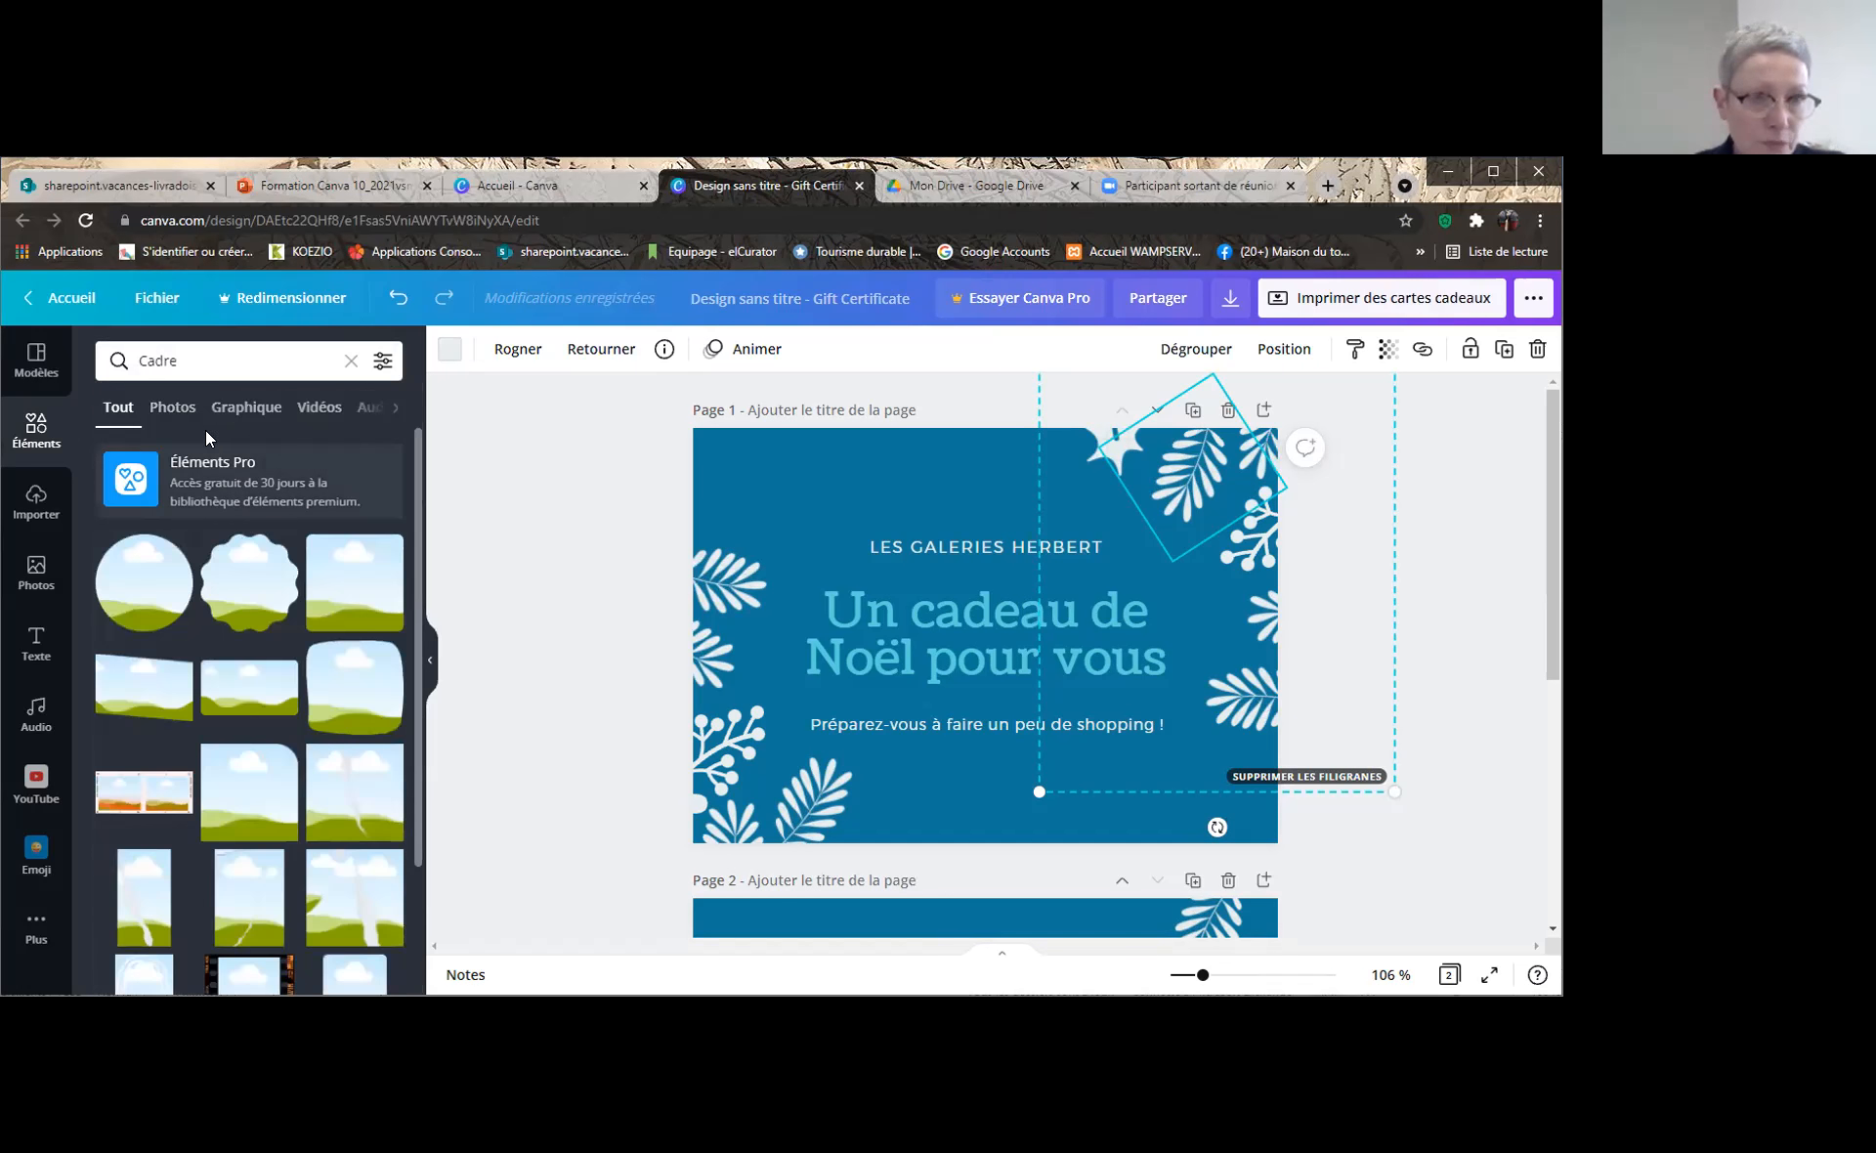
{"action": "left_click", "coordinate": [166, 411]}
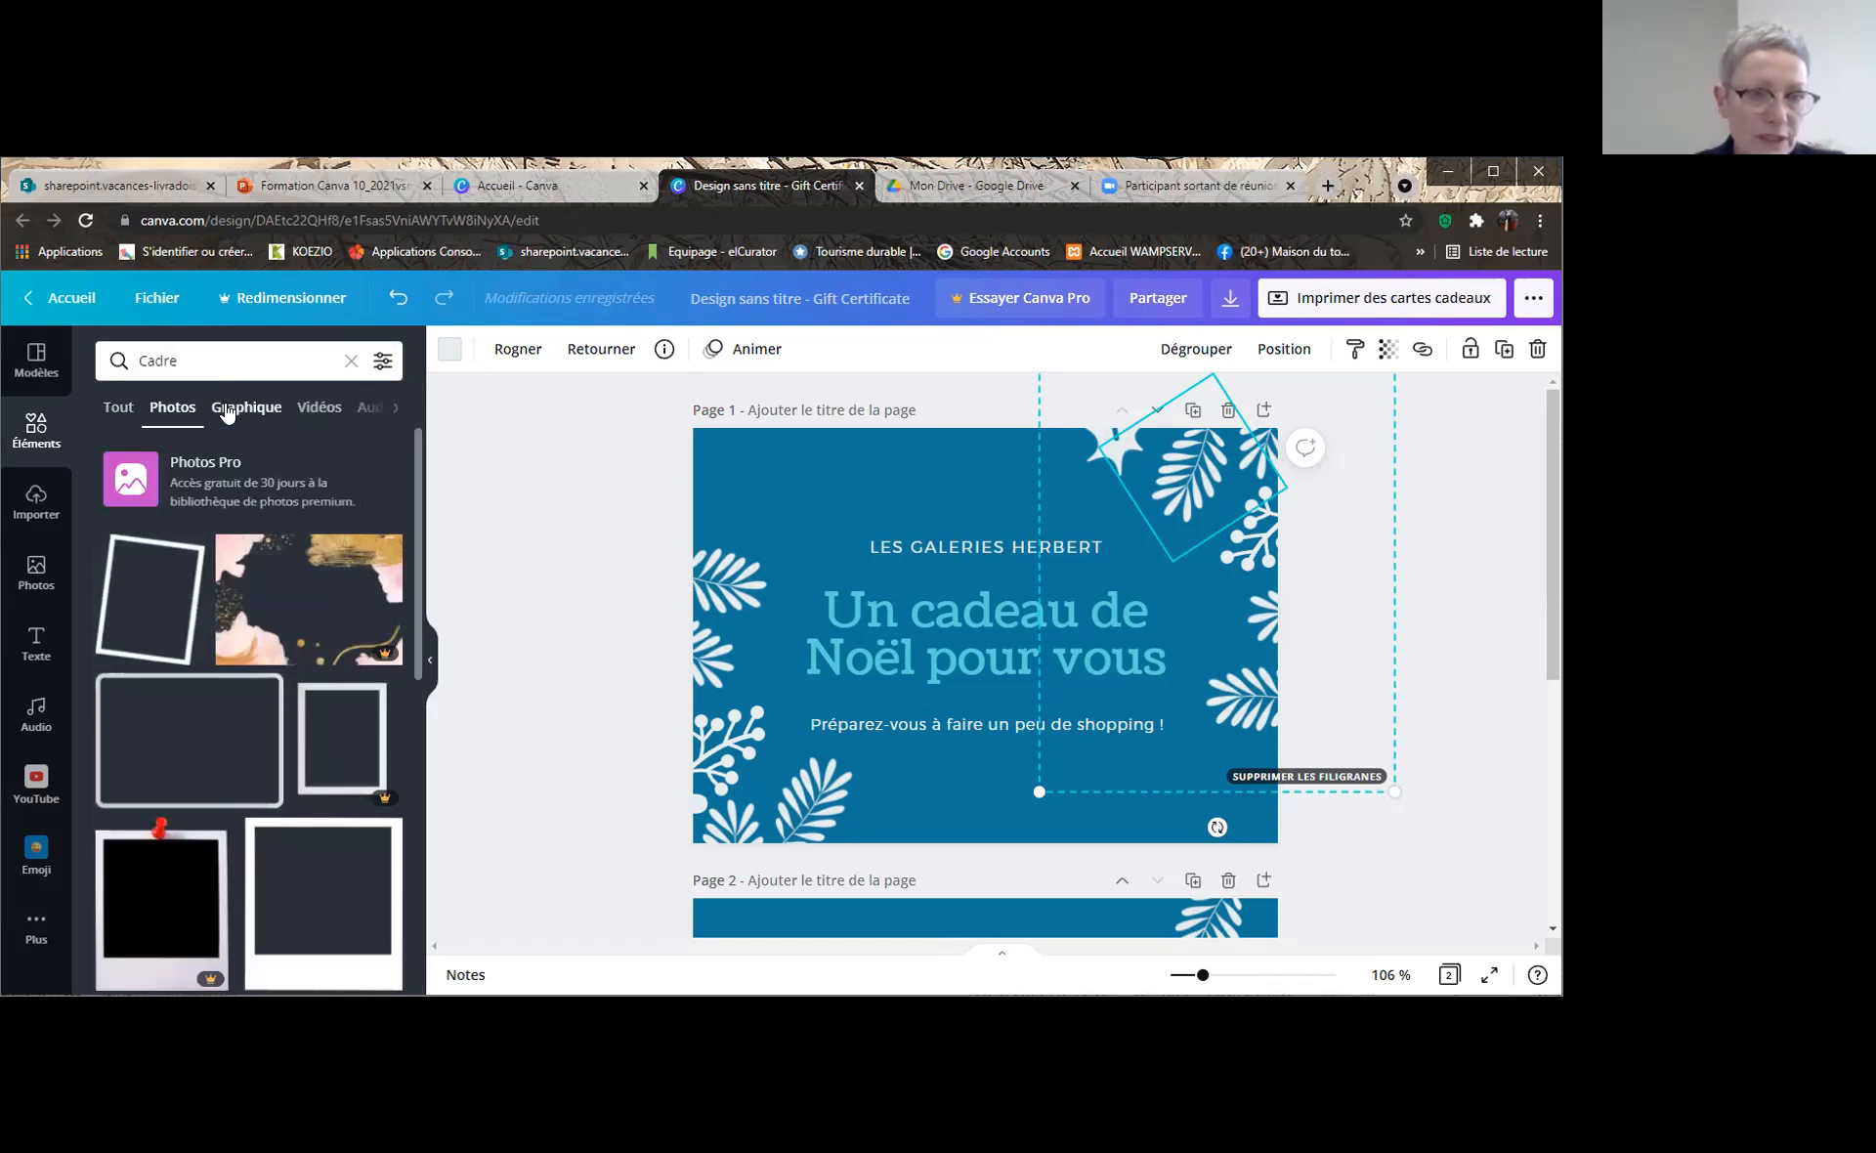
{"action": "left_click", "coordinate": [230, 412]}
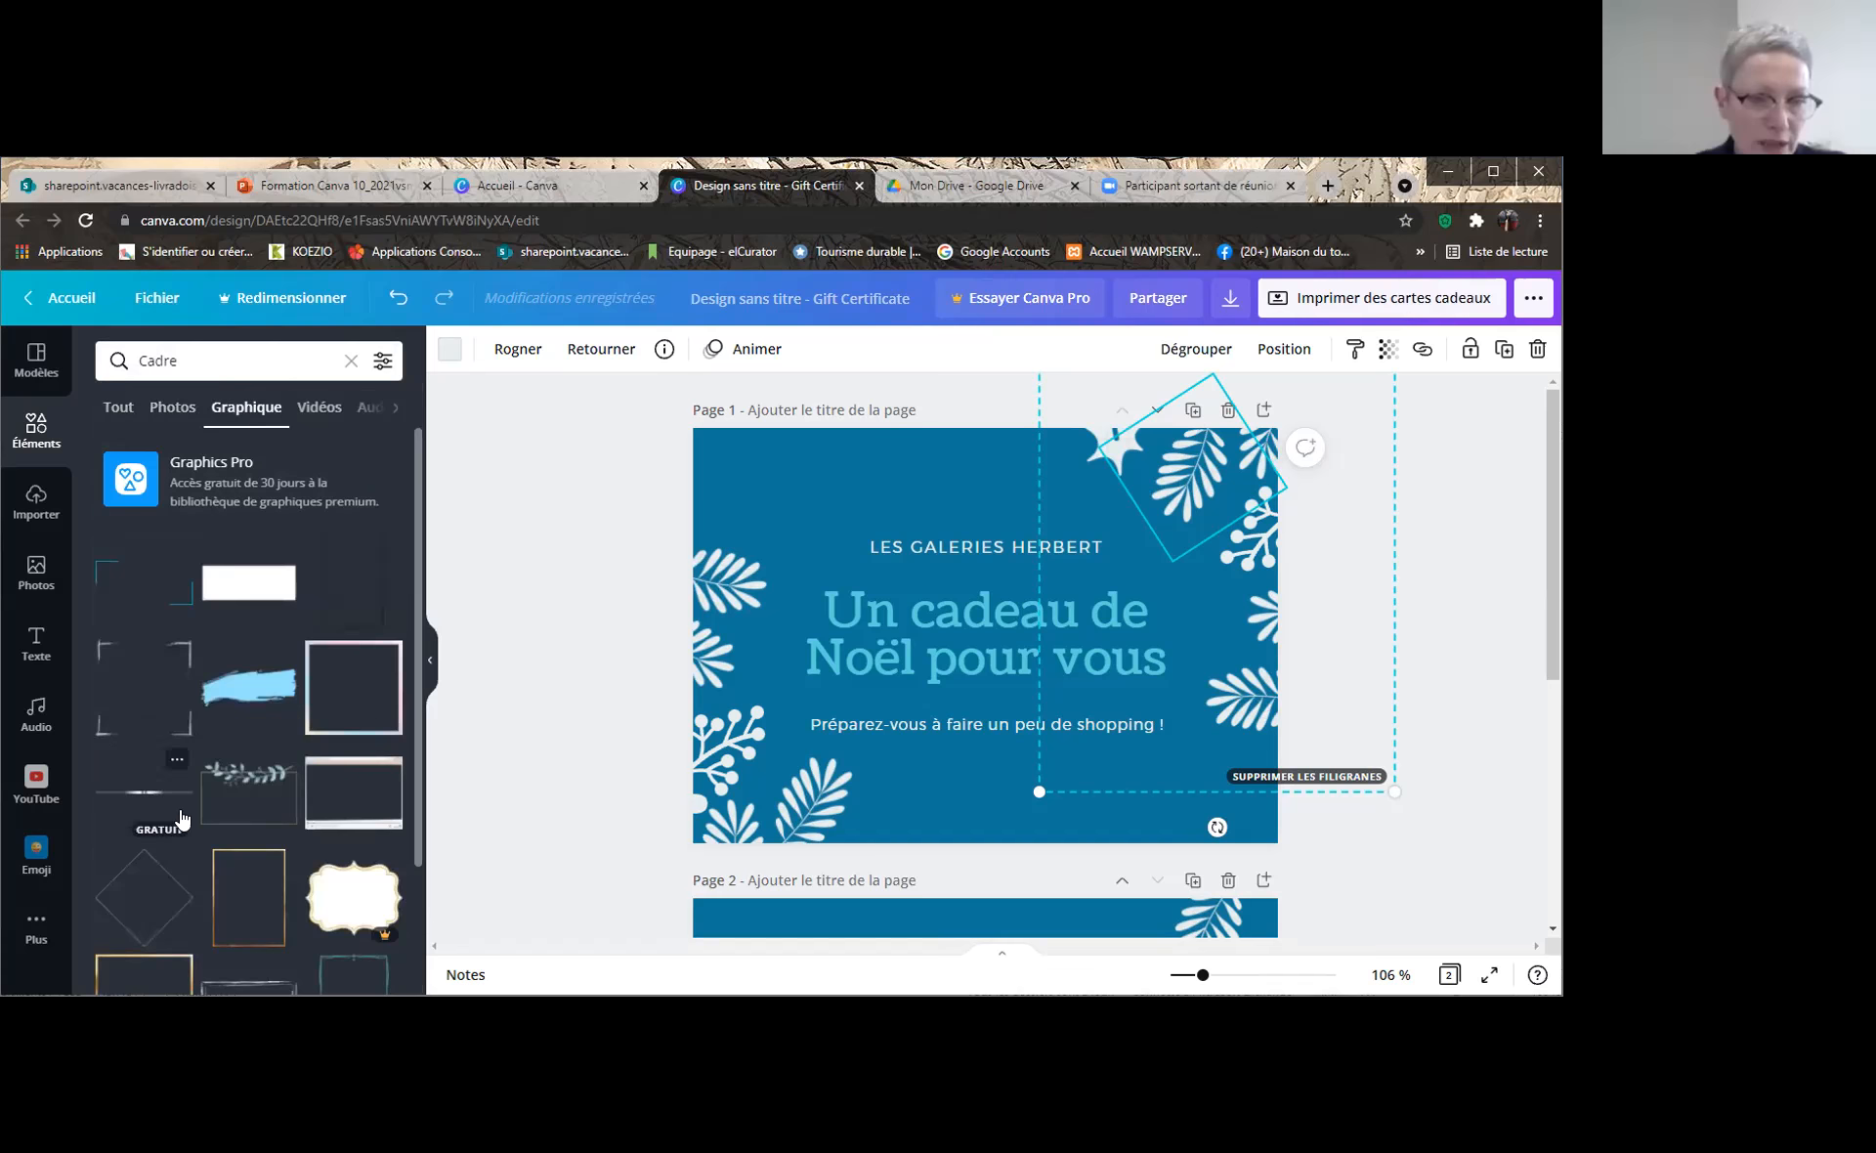
{"action": "left_click", "coordinate": [252, 775]}
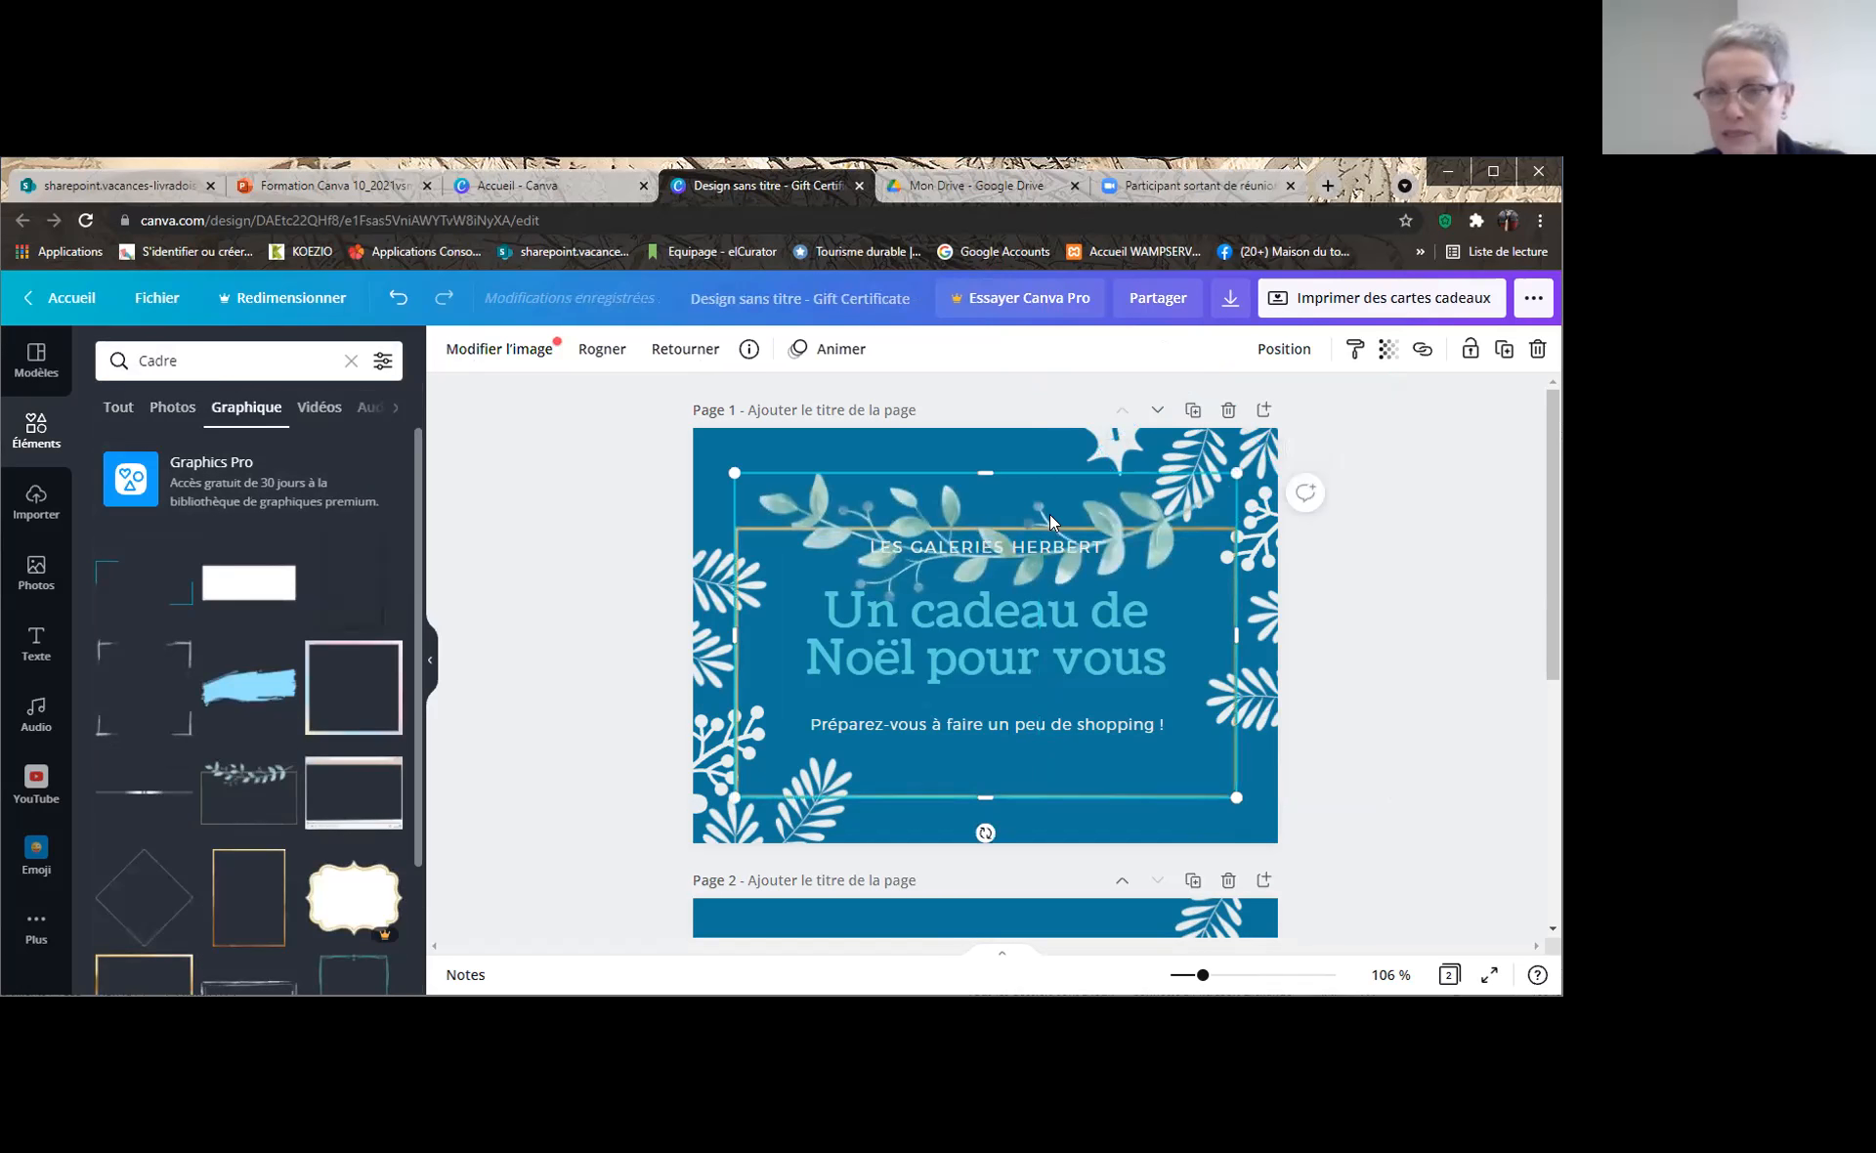
{"action": "left_click", "coordinate": [1214, 447]}
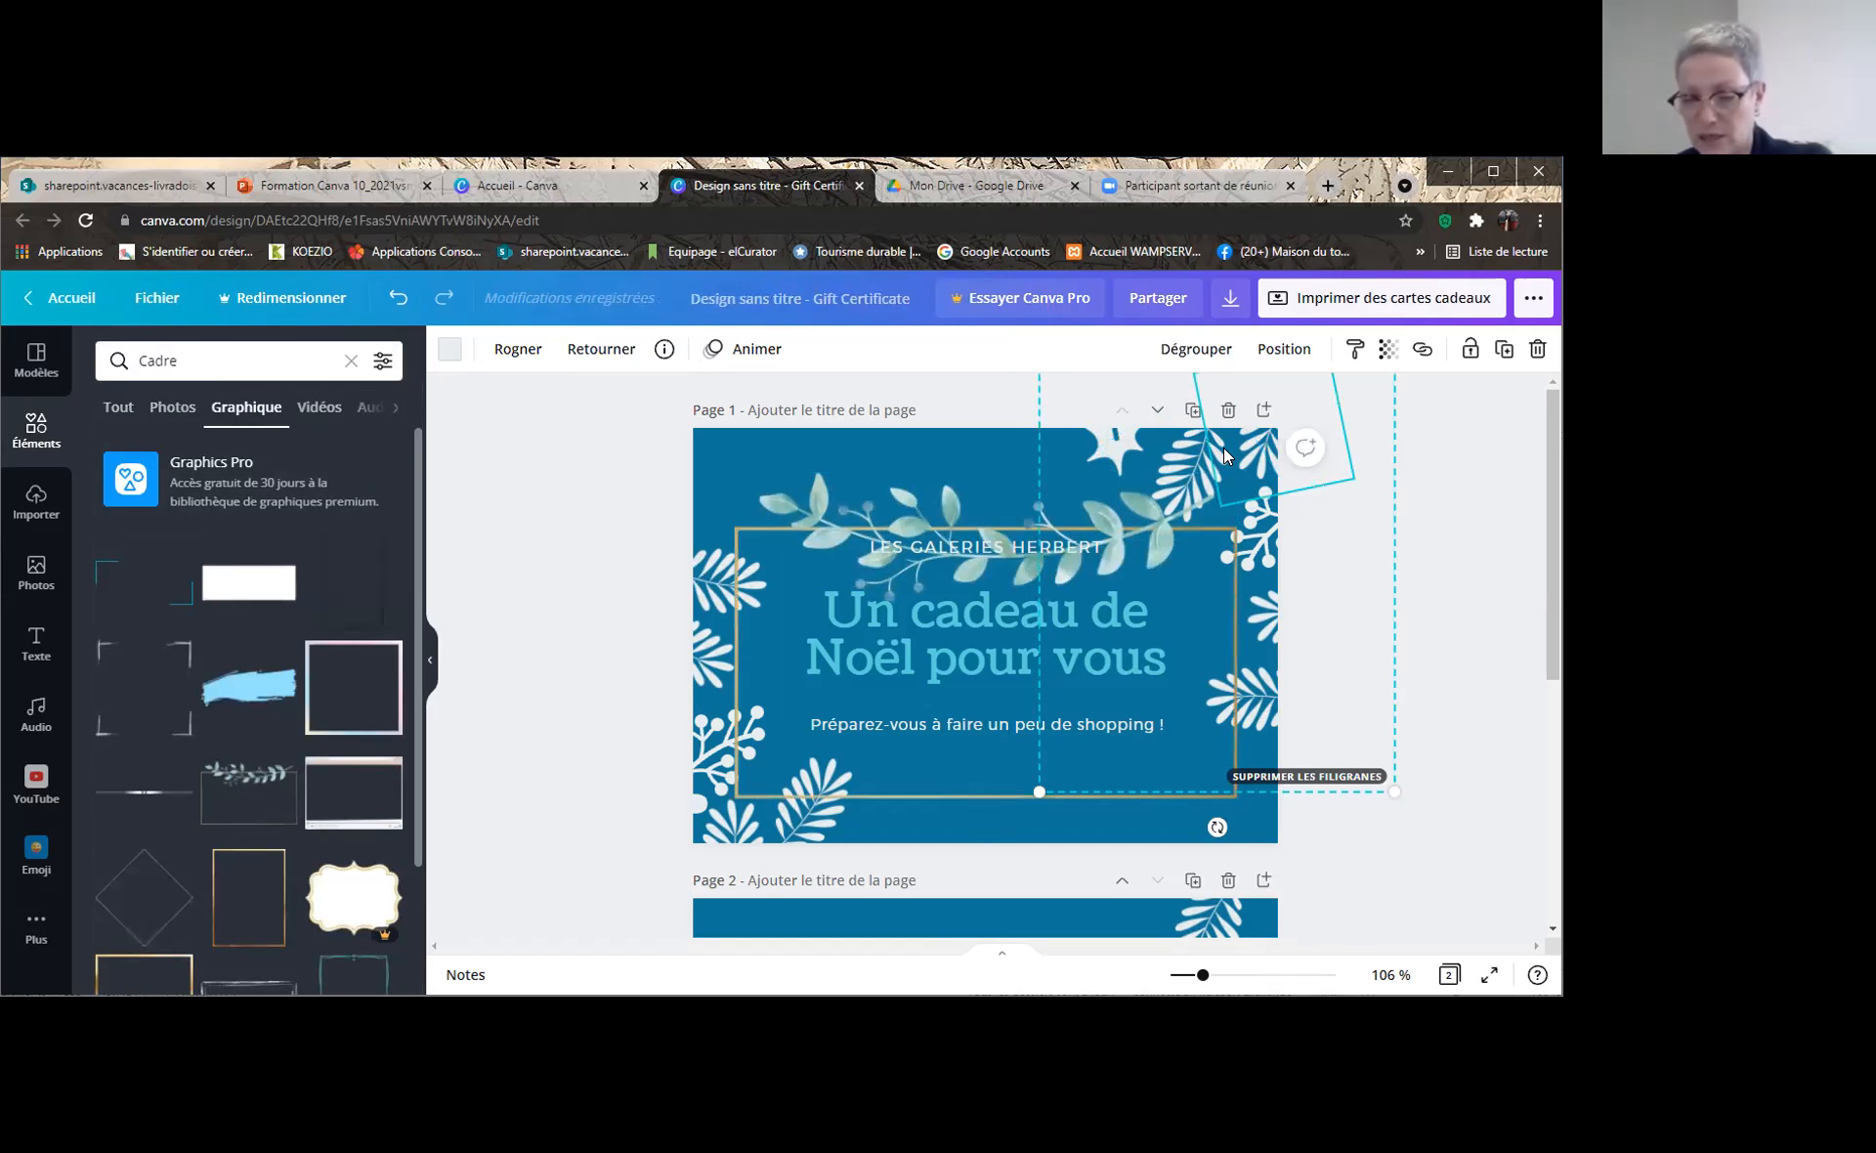
{"action": "left_click", "coordinate": [1190, 457]}
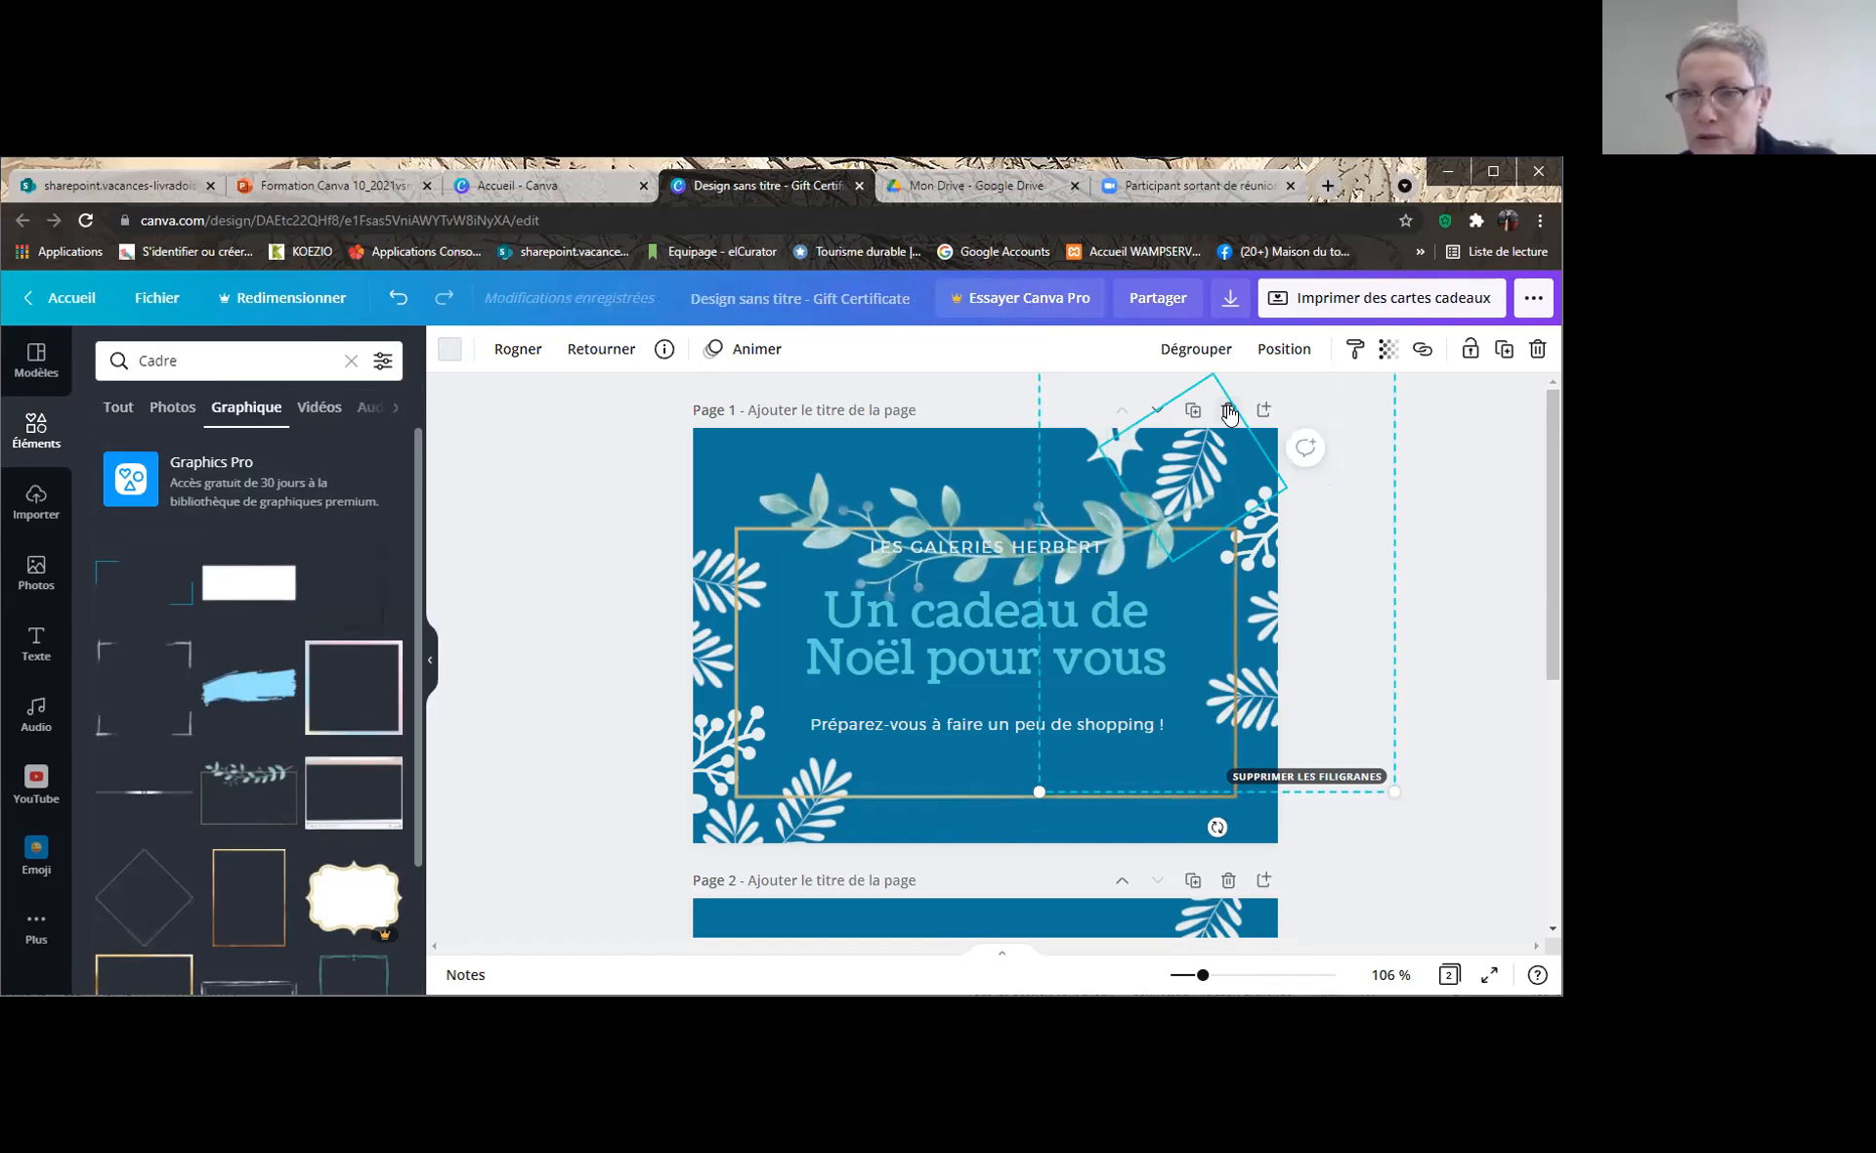
{"action": "left_click", "coordinate": [1229, 411]}
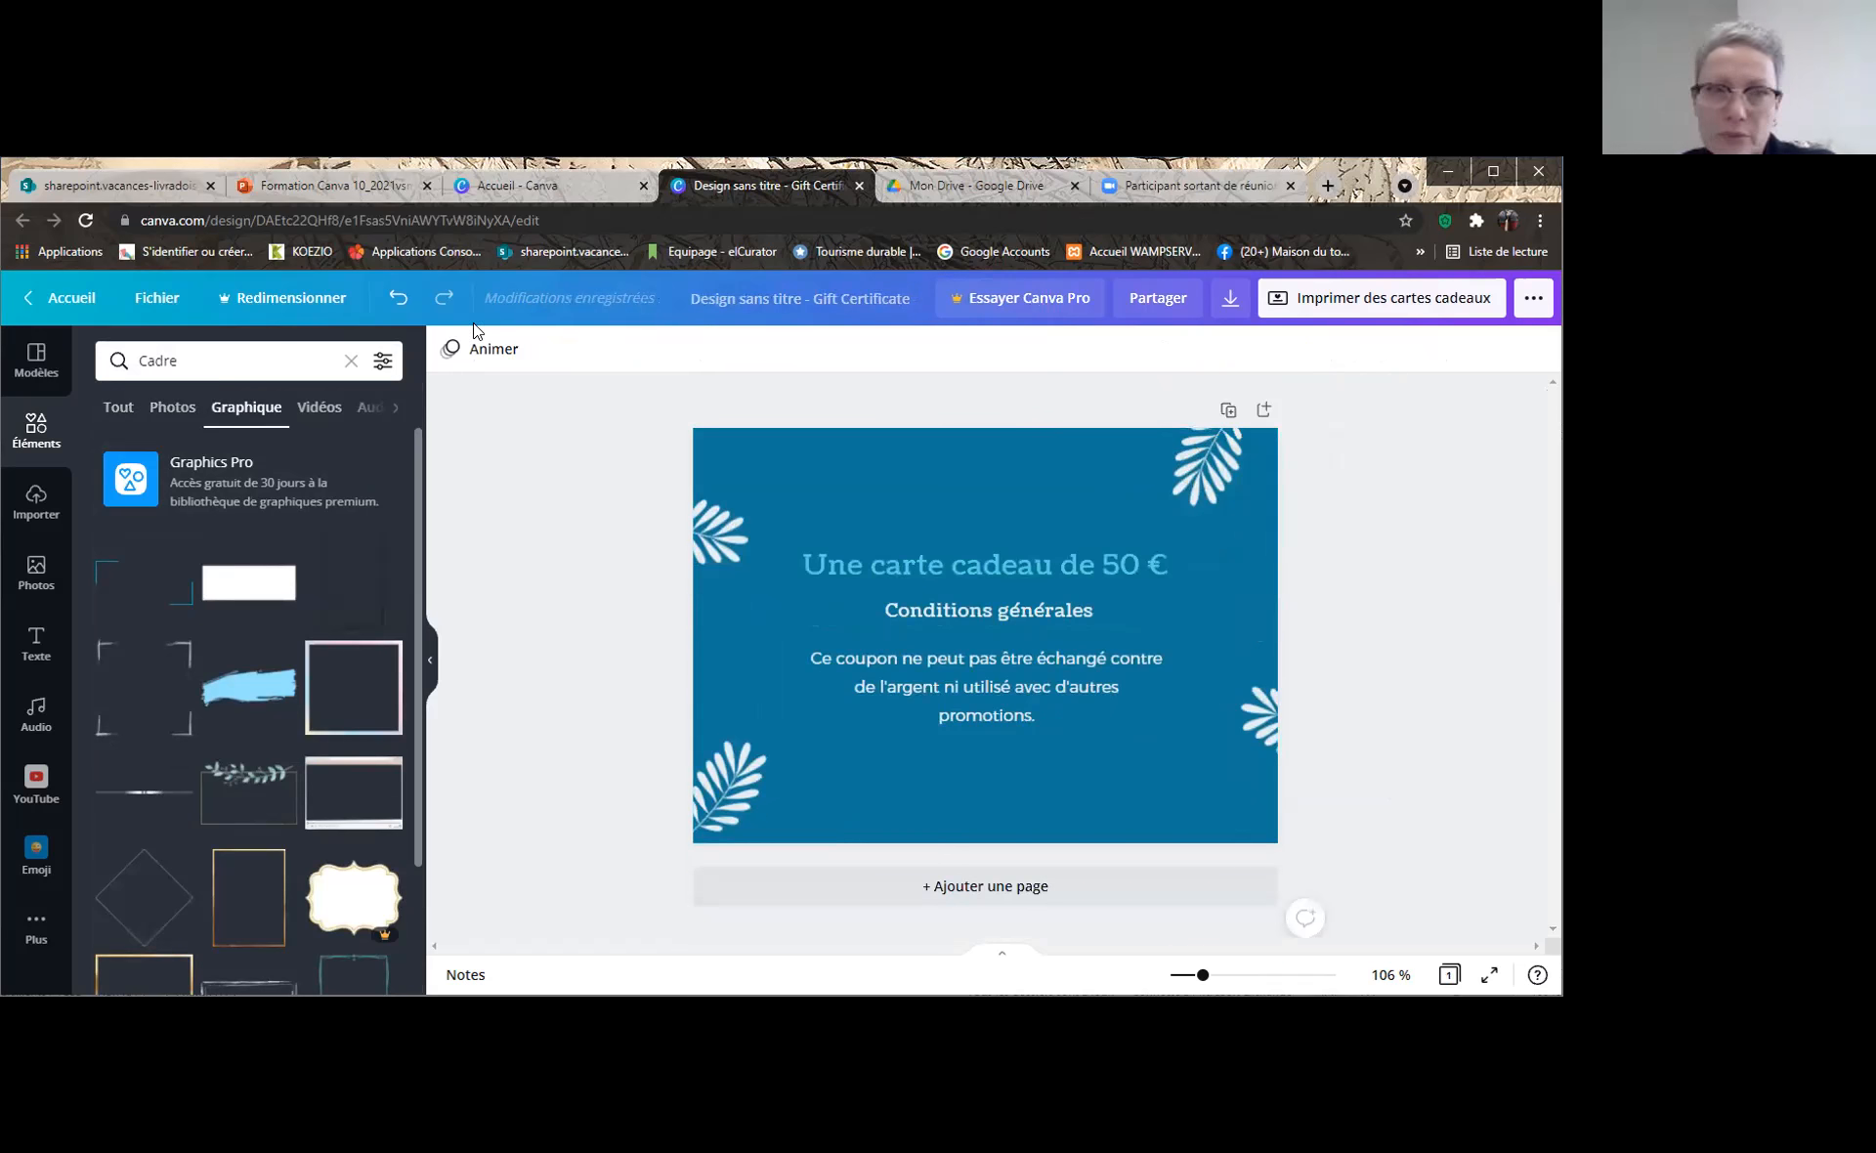
{"action": "left_click", "coordinate": [397, 301]}
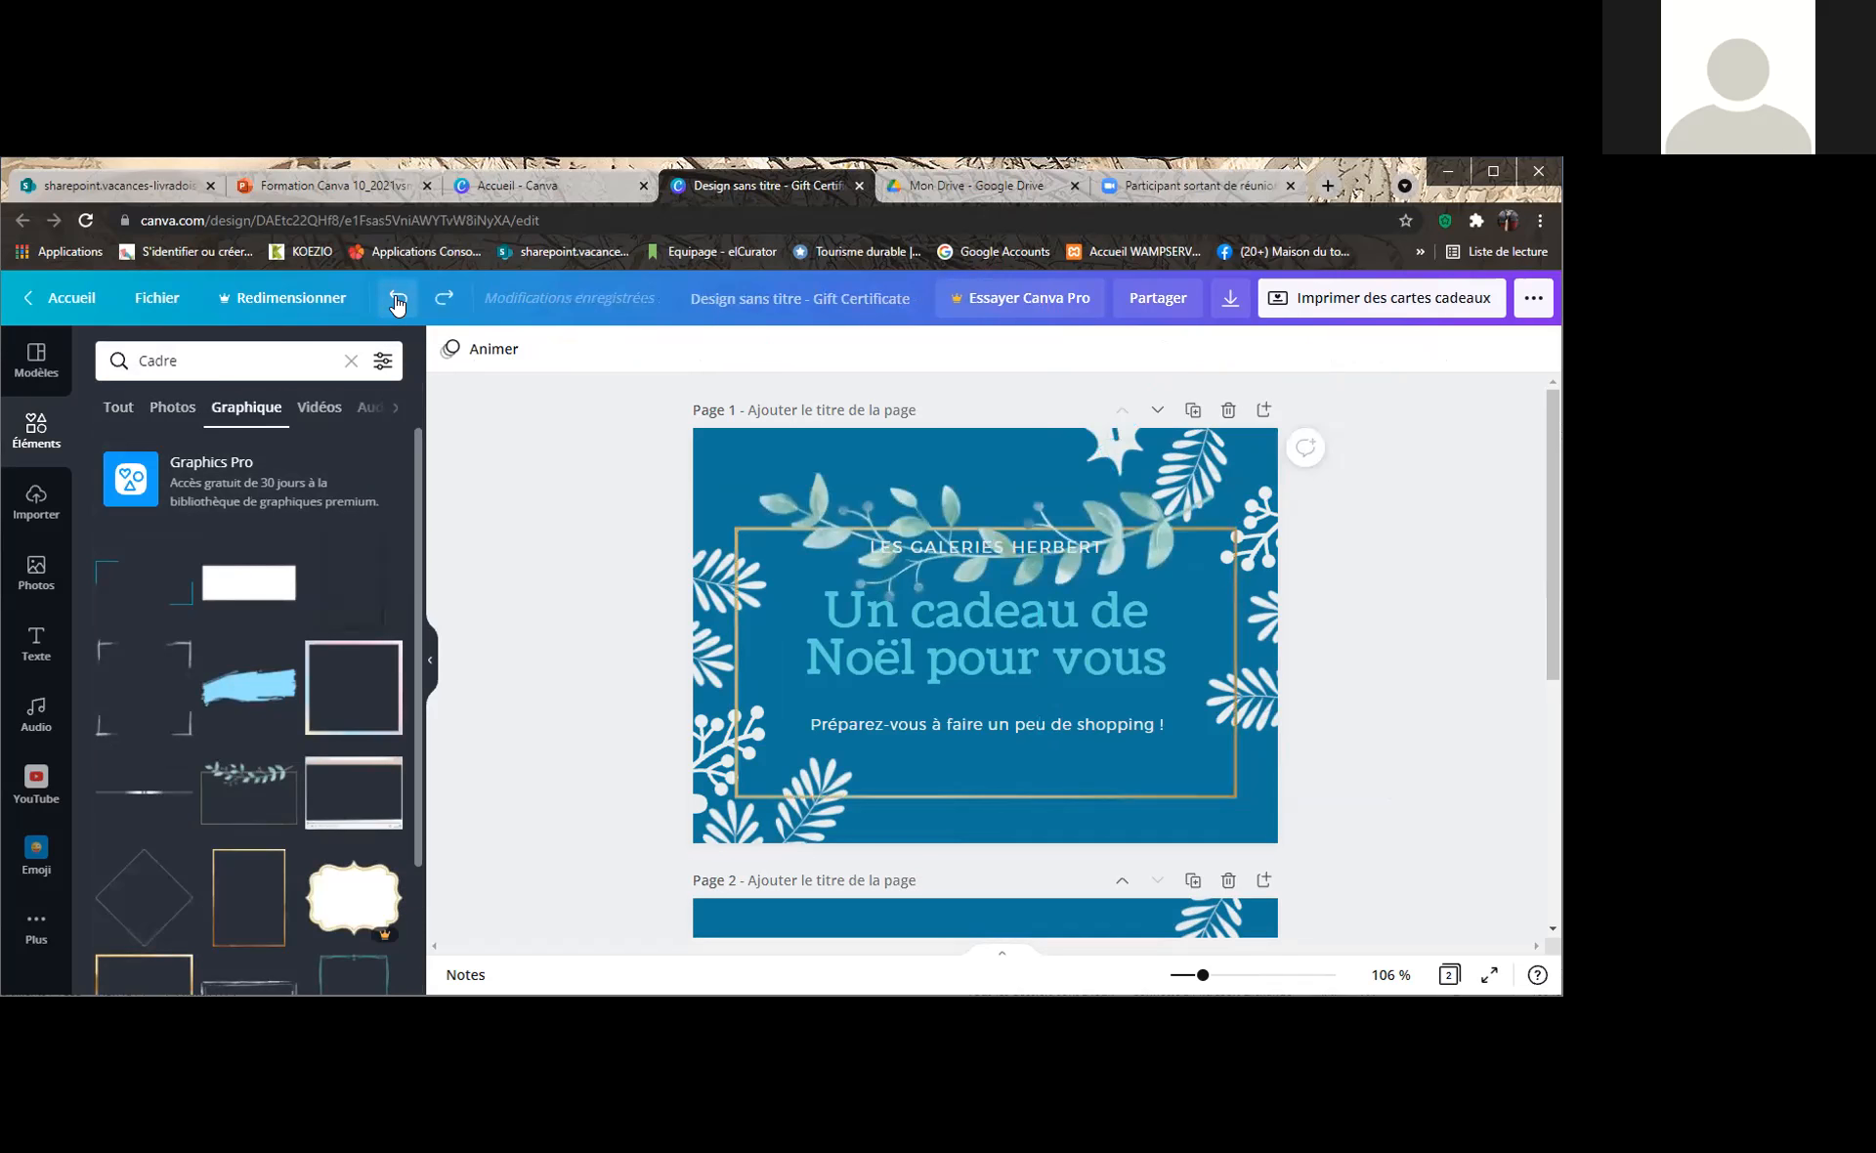
Delete only the white leaf branch and the star from page 1's upper foliage group, and move the garland frame up to the page's top edge
{"action": "left_click", "coordinate": [1224, 463]}
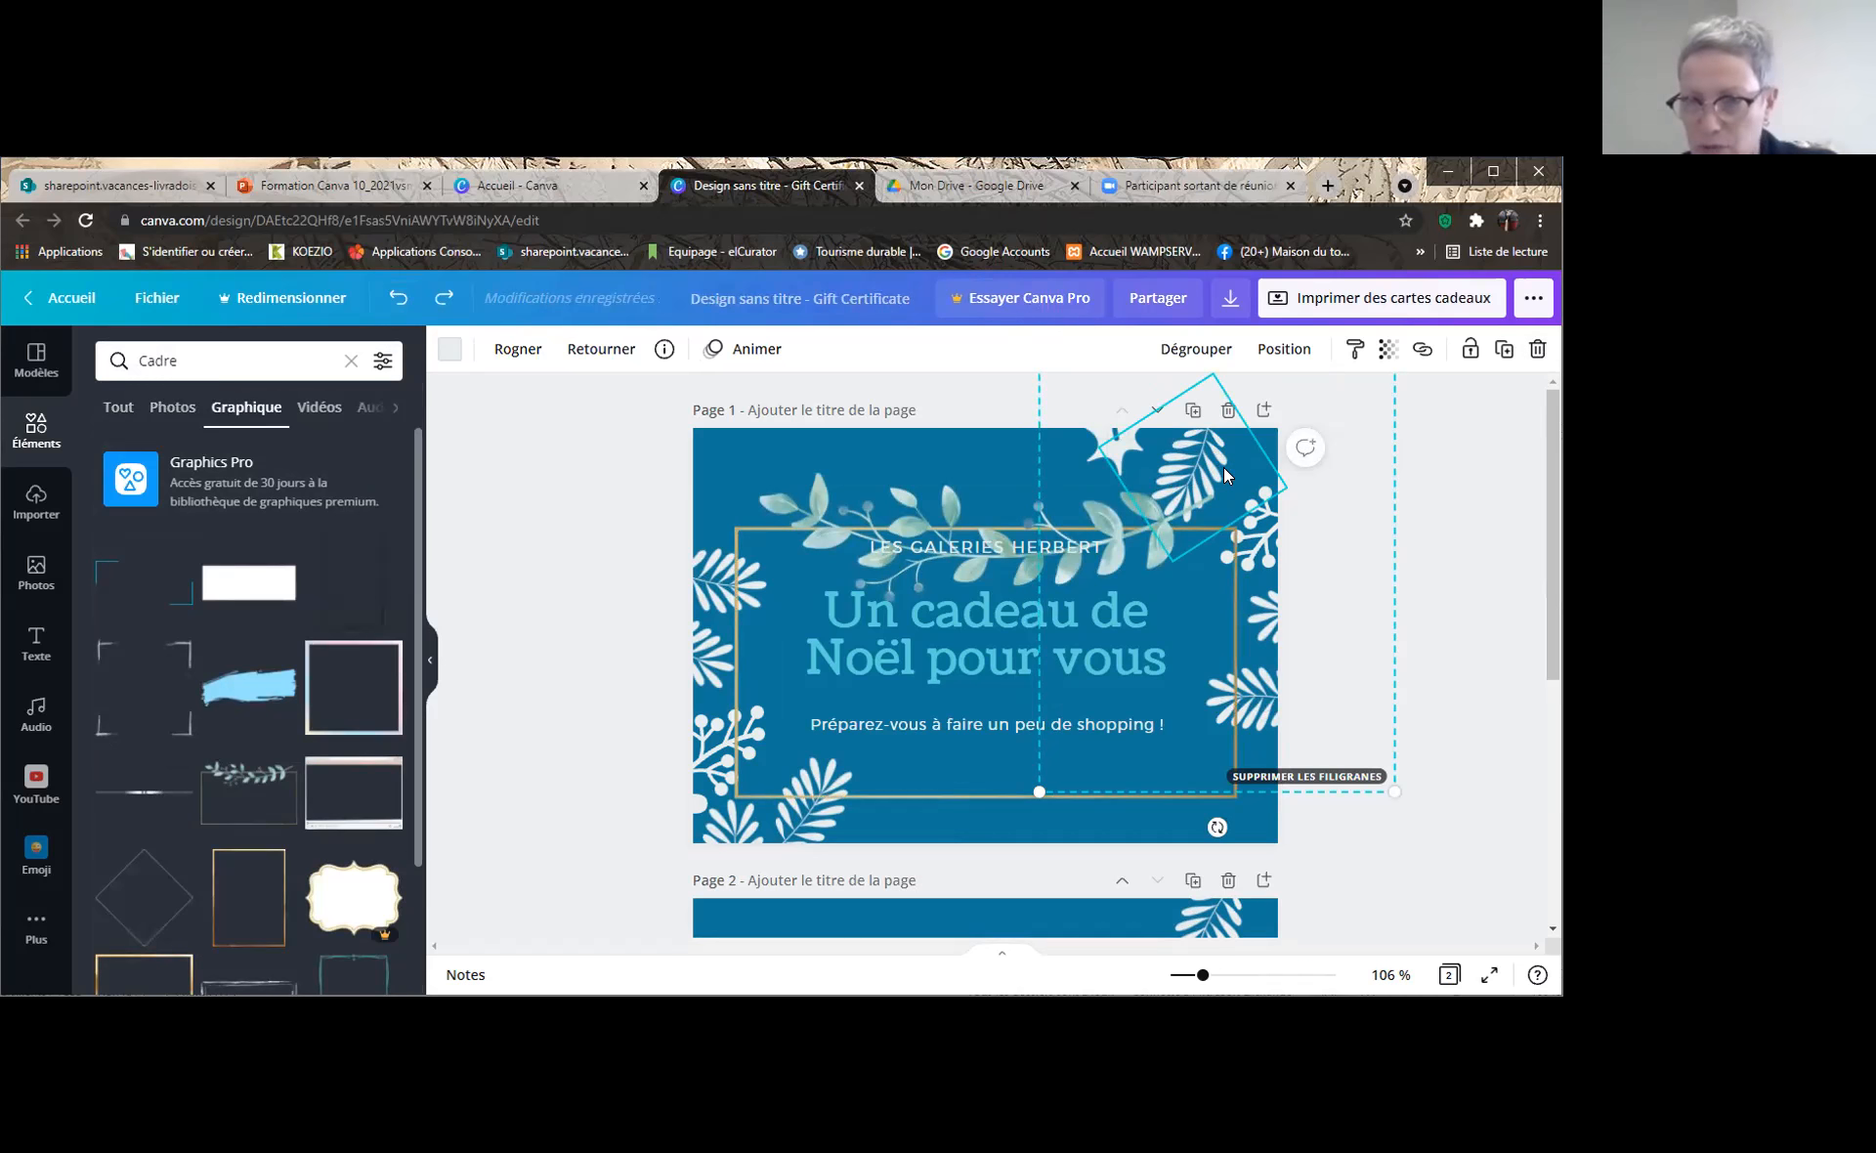
{"action": "left_click", "coordinate": [1538, 352]}
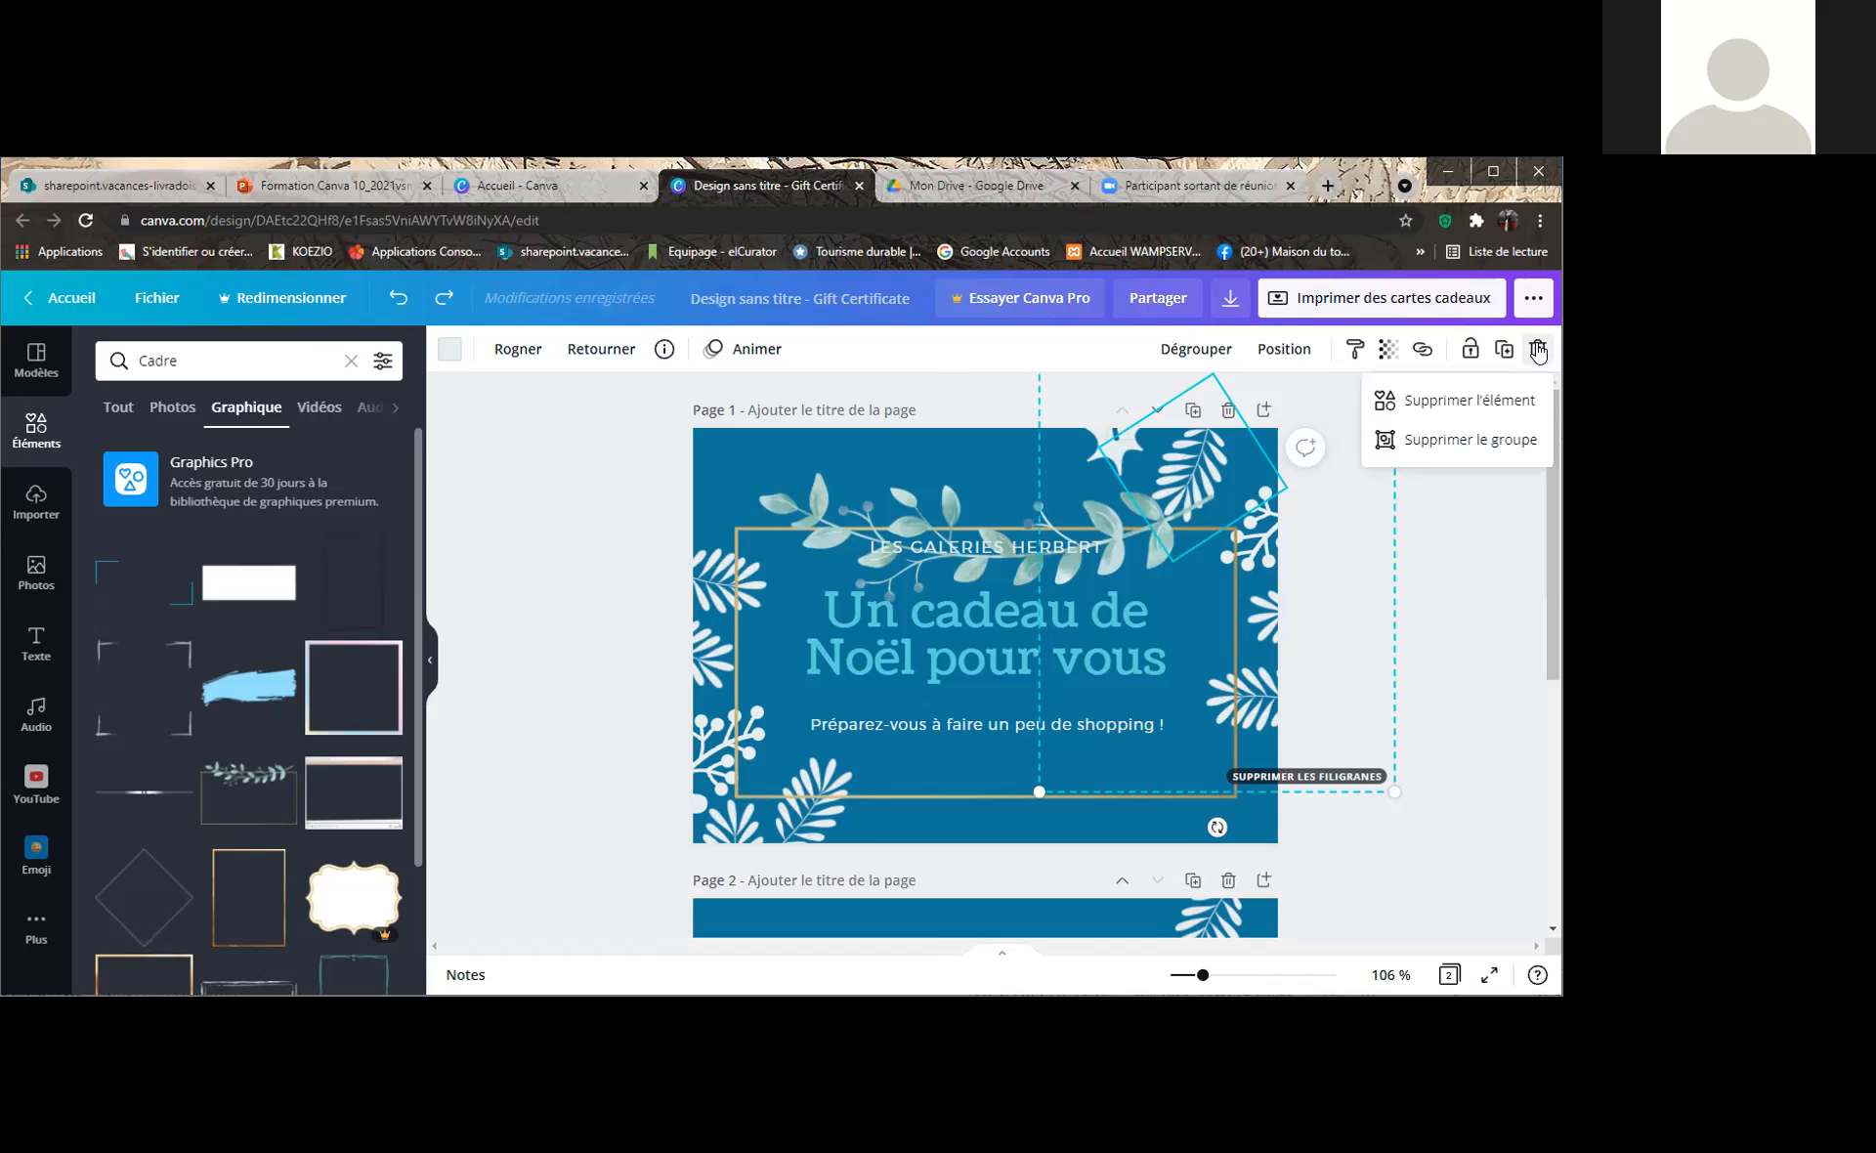
{"action": "left_click", "coordinate": [1487, 400]}
{"action": "left_click", "coordinate": [1108, 438]}
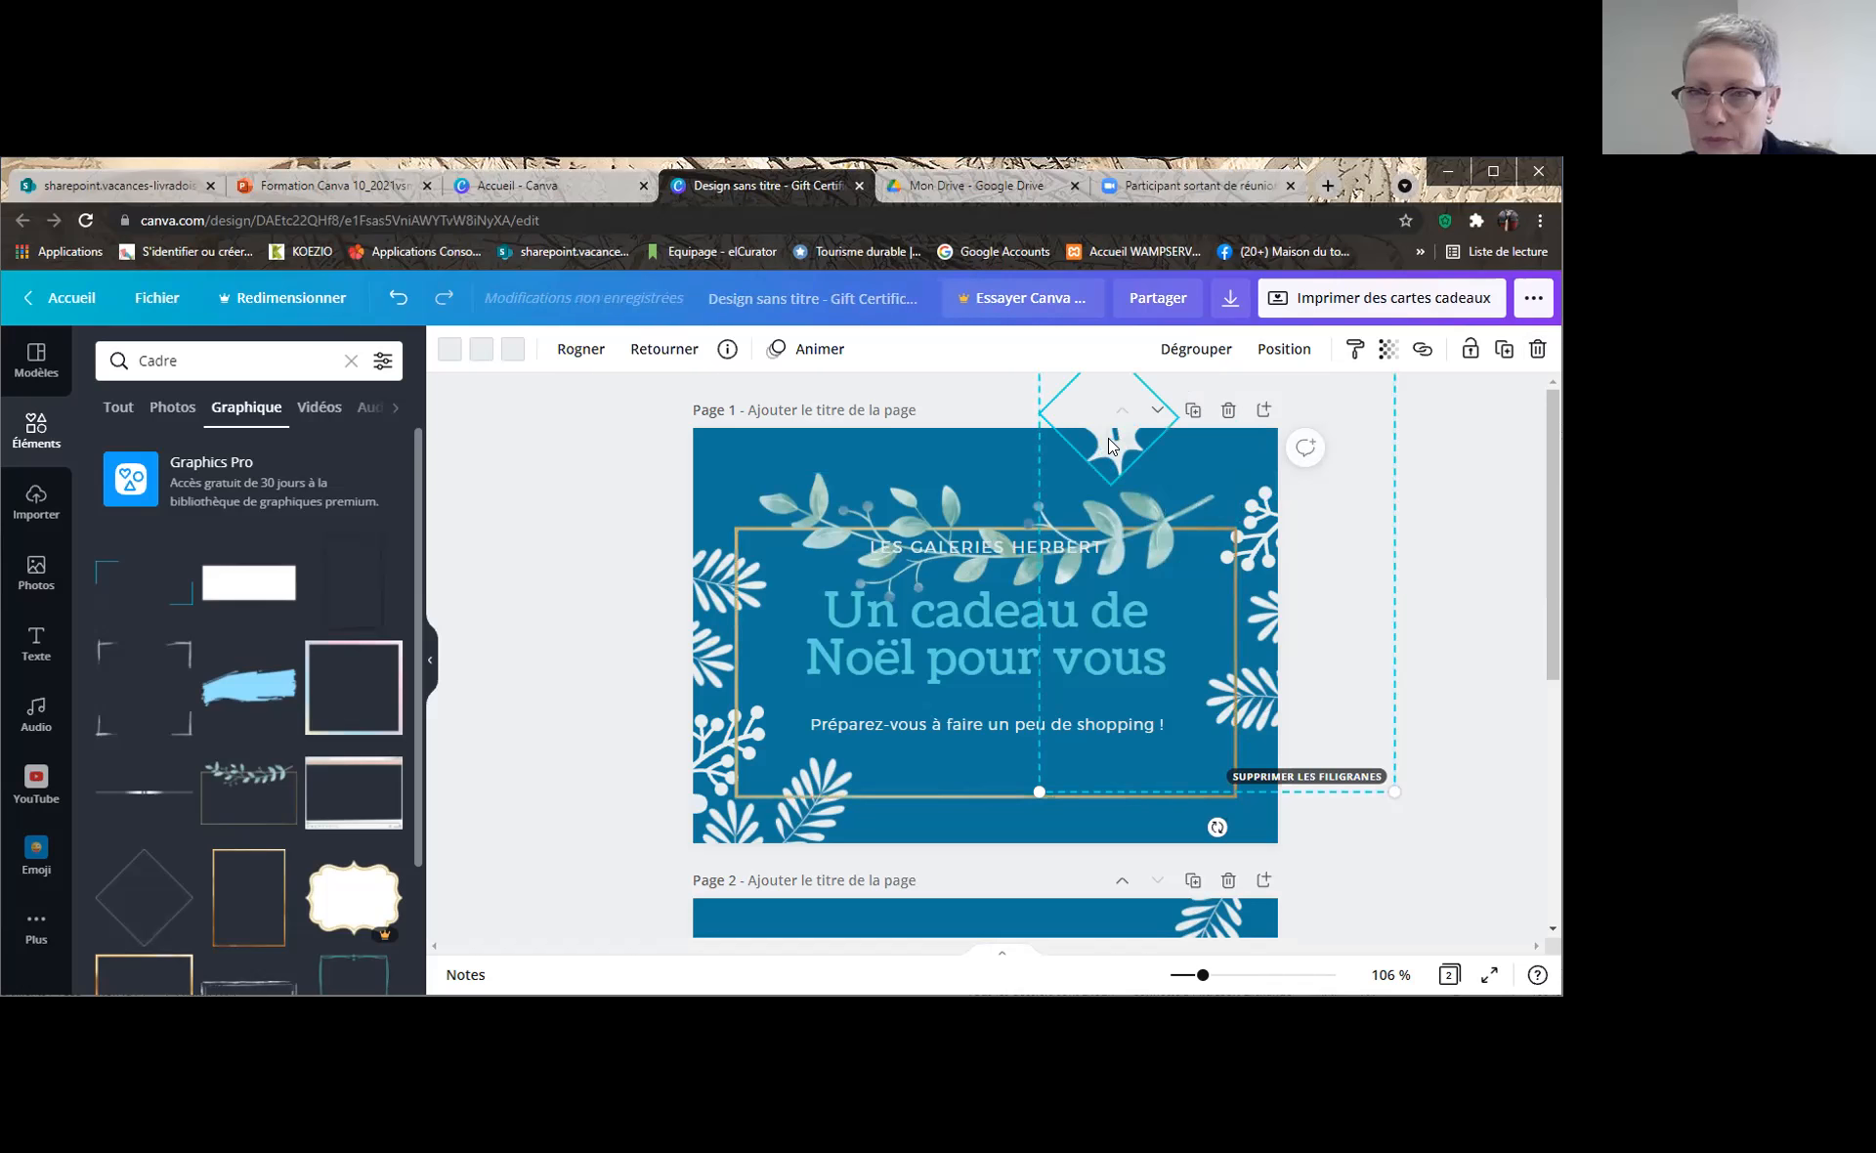
{"action": "left_click", "coordinate": [1538, 350]}
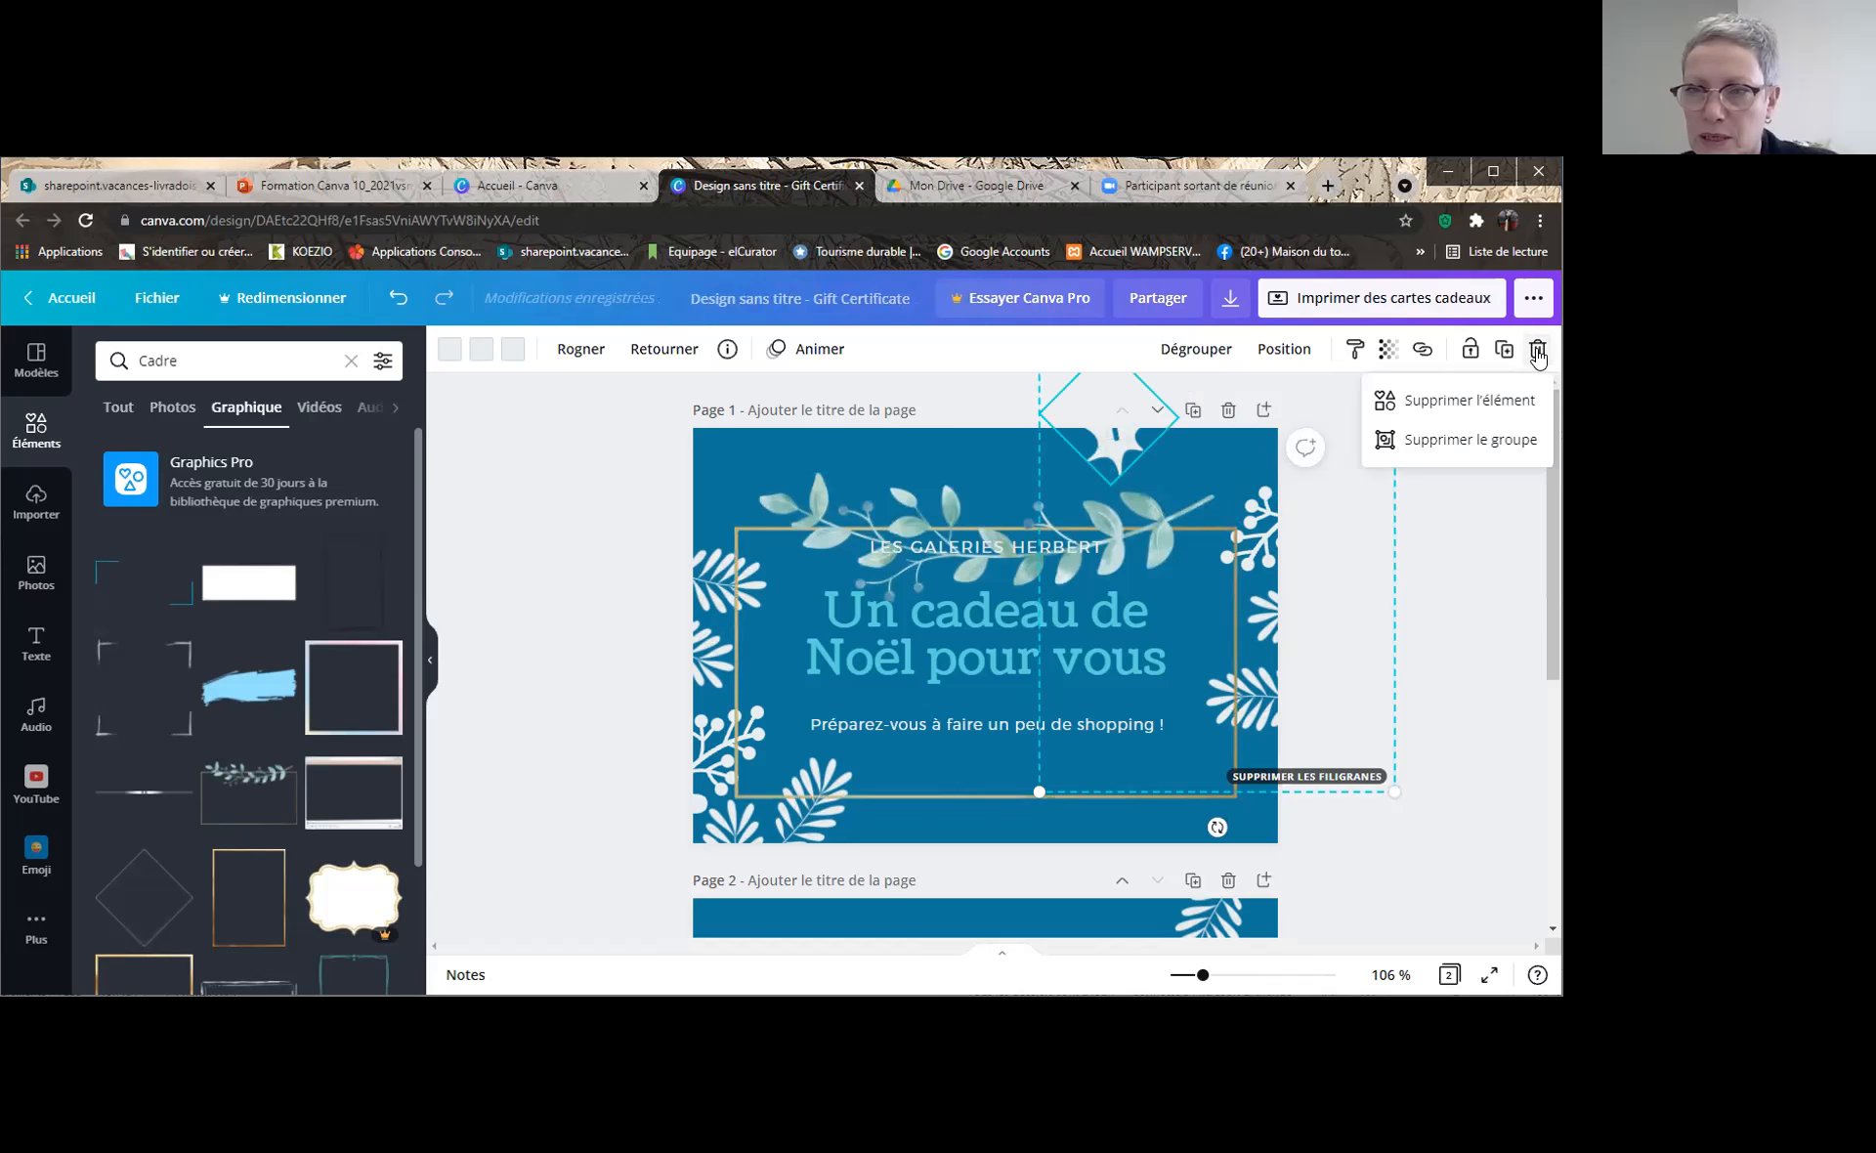
{"action": "left_click", "coordinate": [1488, 401]}
{"action": "left_click_drag", "start_coordinate": [1053, 529], "coordinate": [1055, 481]}
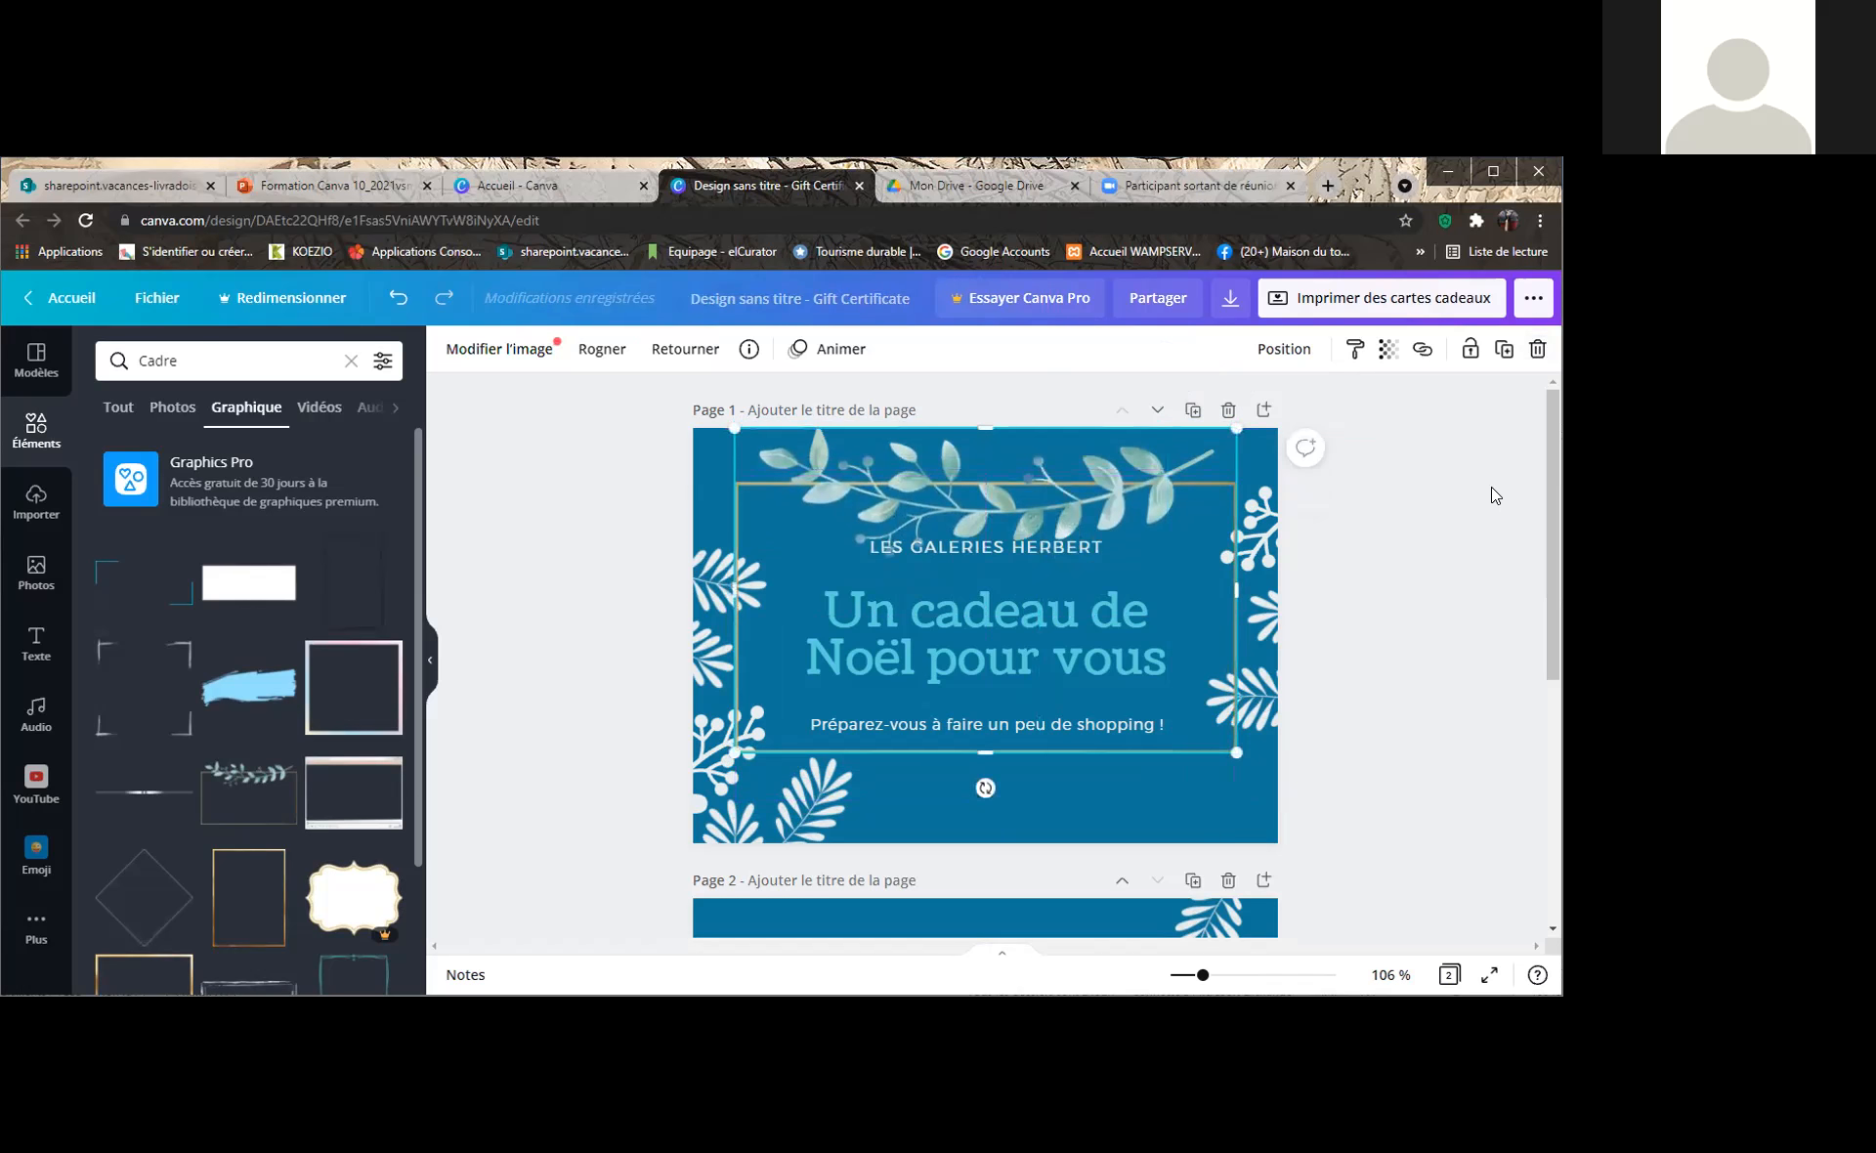
{"action": "left_click", "coordinate": [1463, 483]}
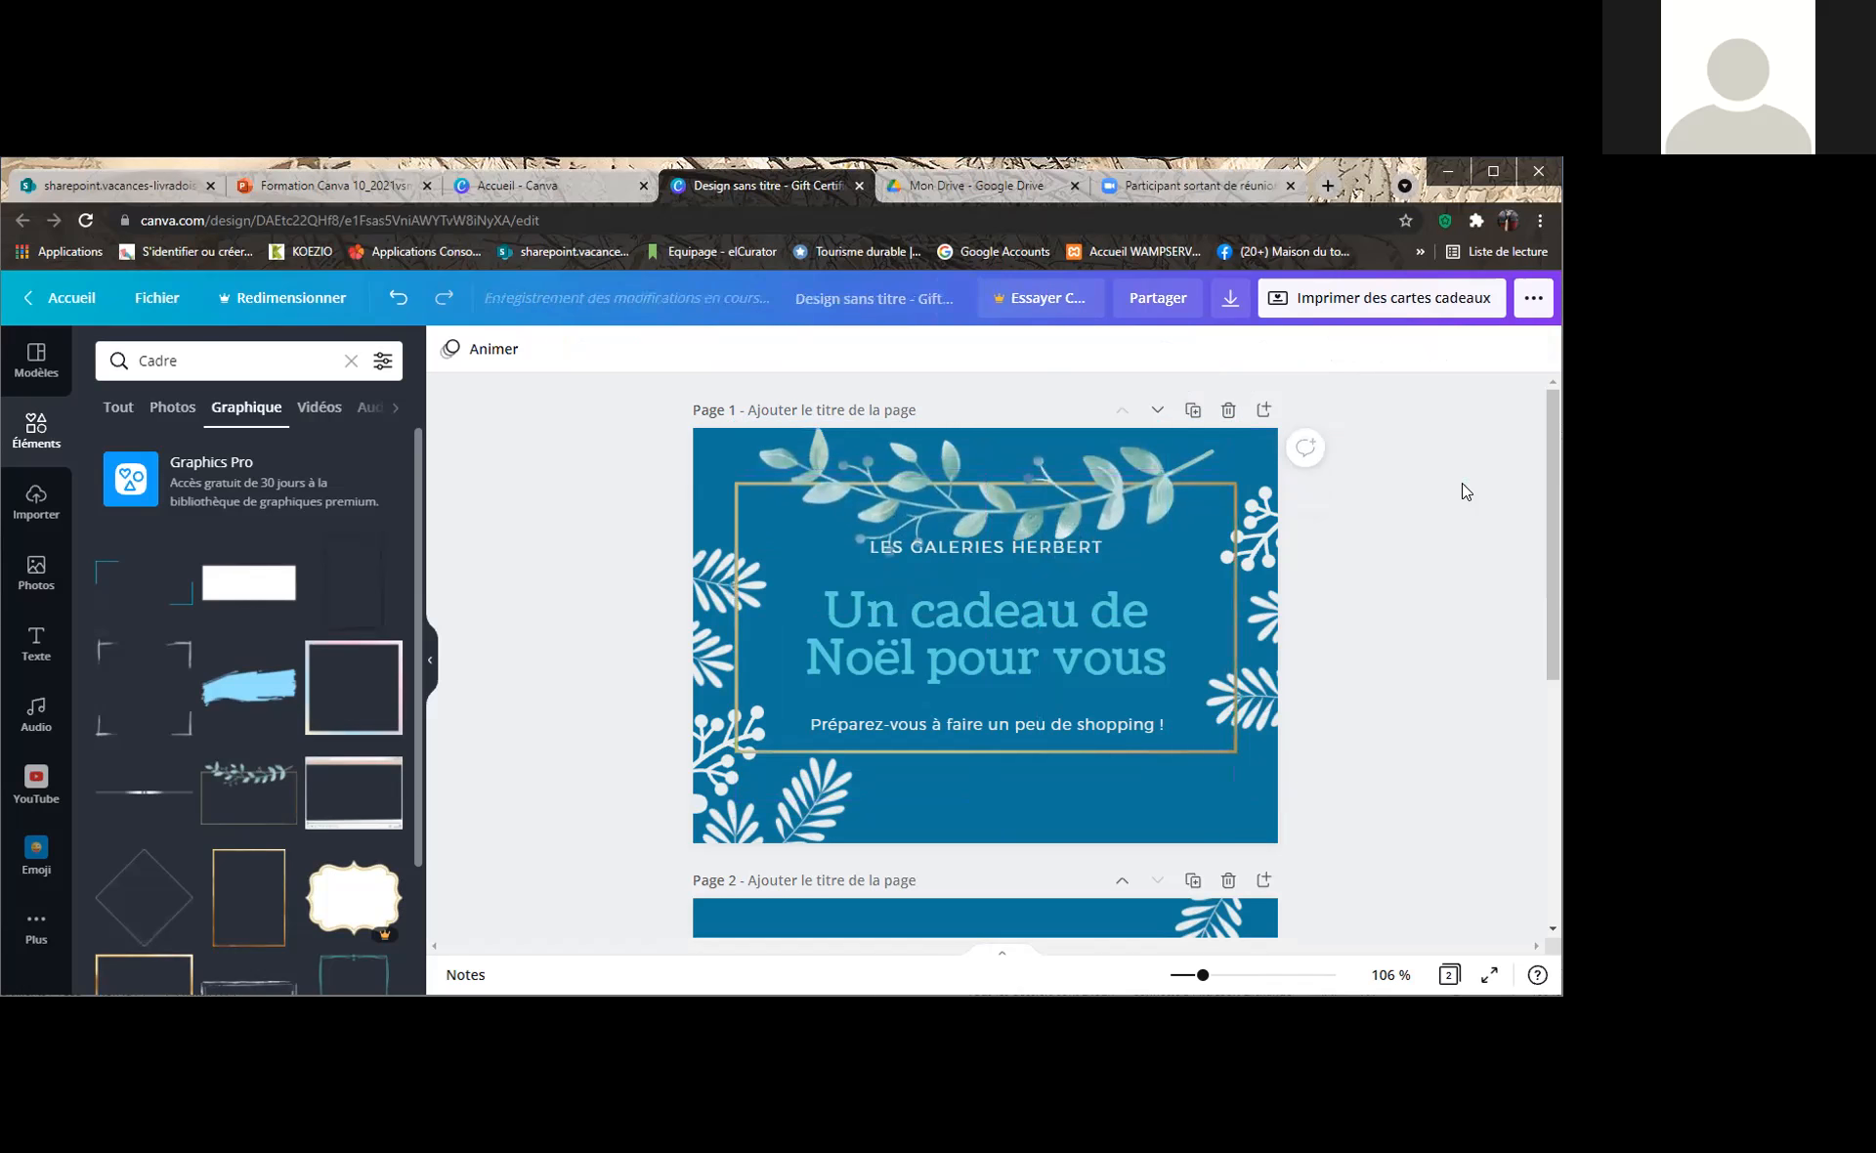
Select page 1's background, then examine the text effects and text animations available for the conditions paragraph on page 2
{"action": "left_click", "coordinate": [707, 465]}
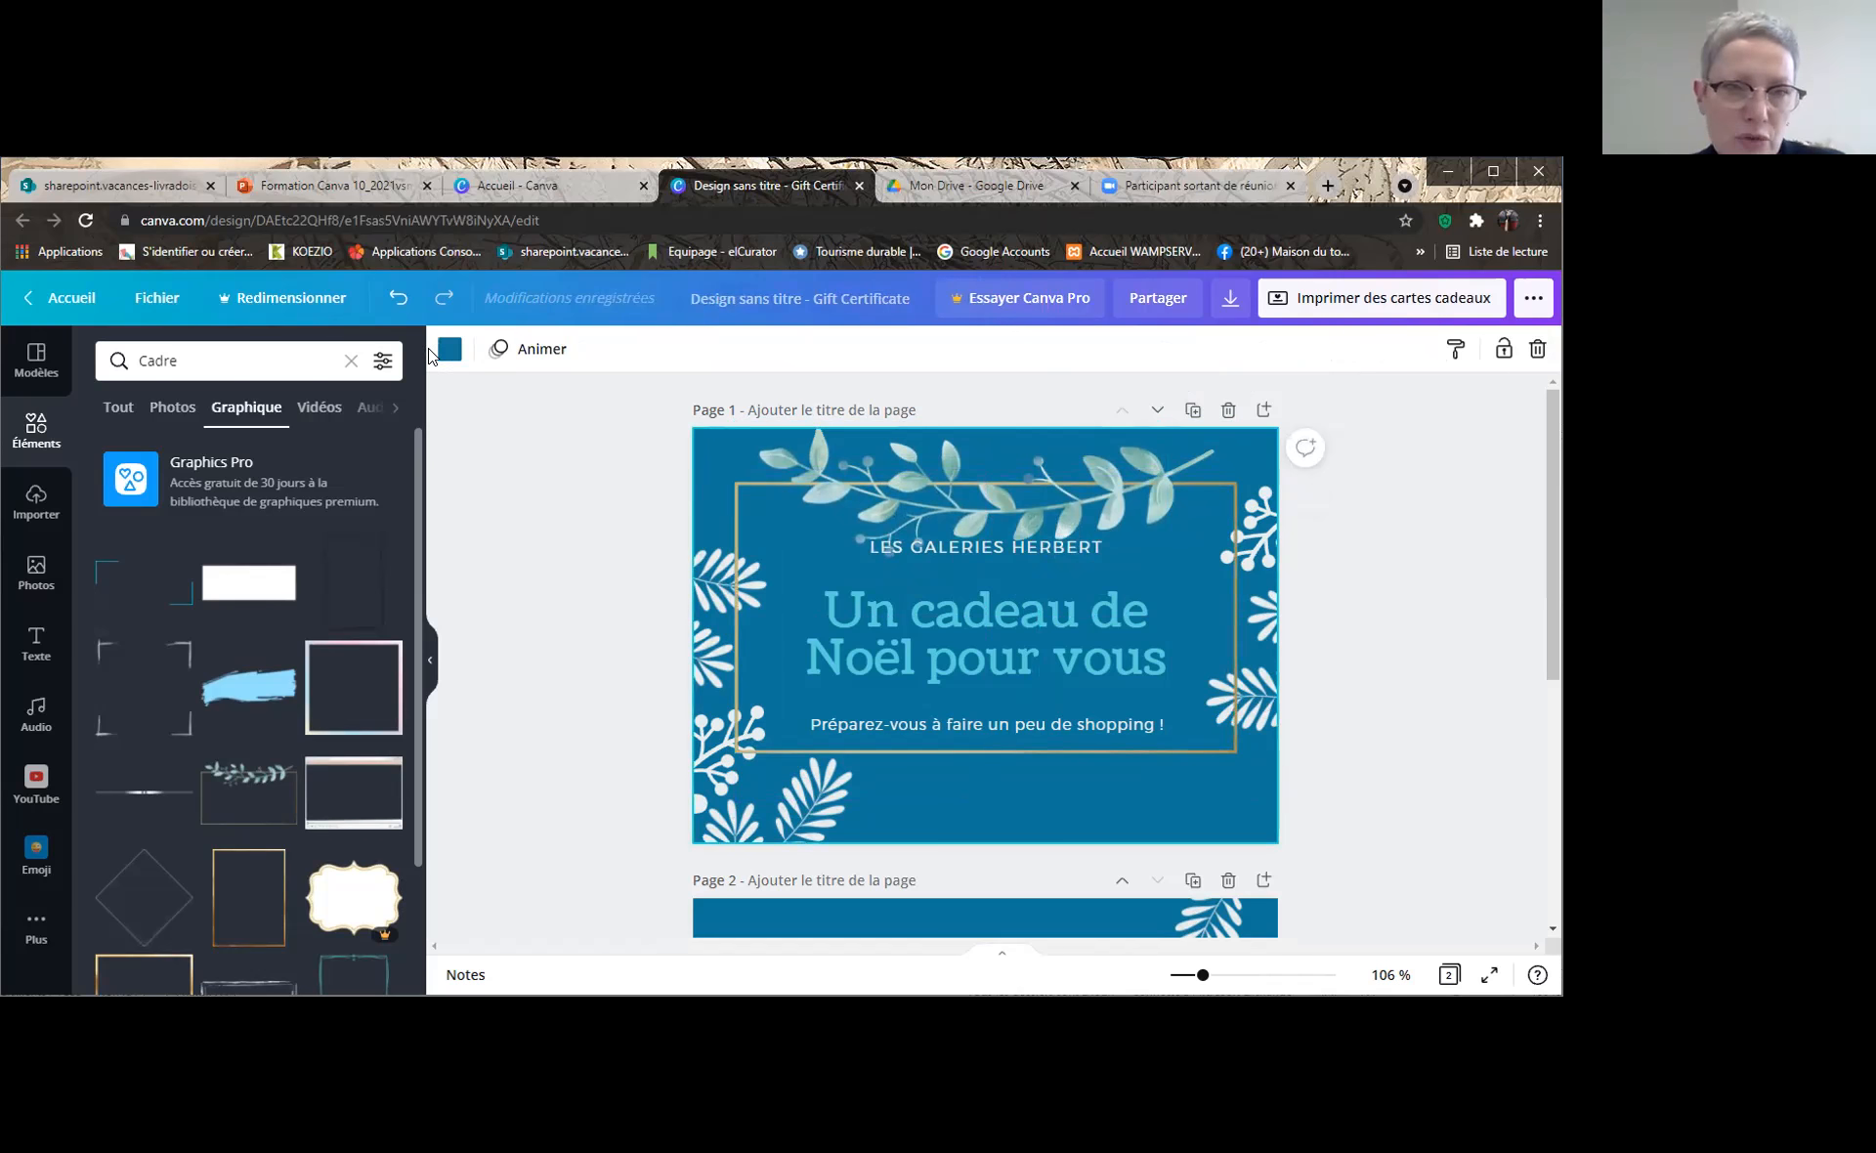
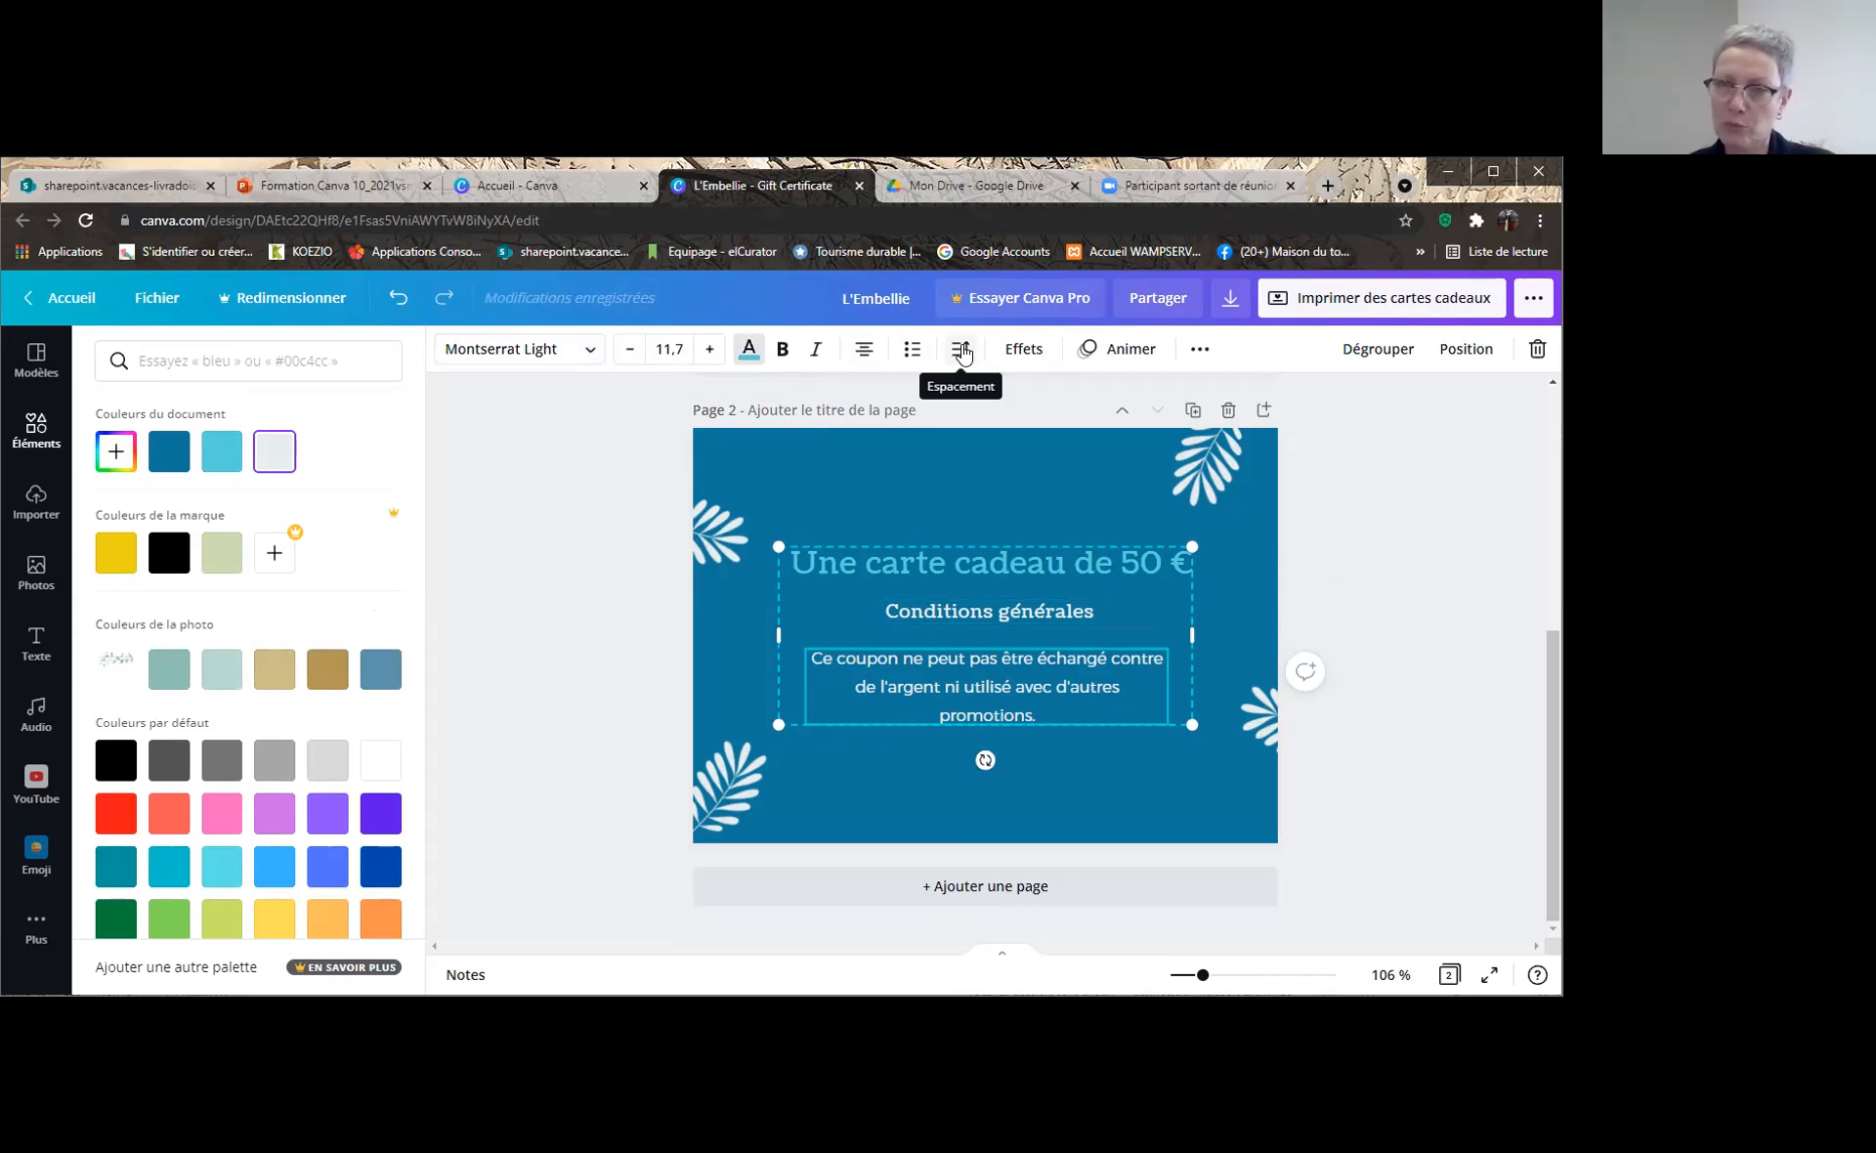
{"action": "left_click", "coordinate": [1028, 351]}
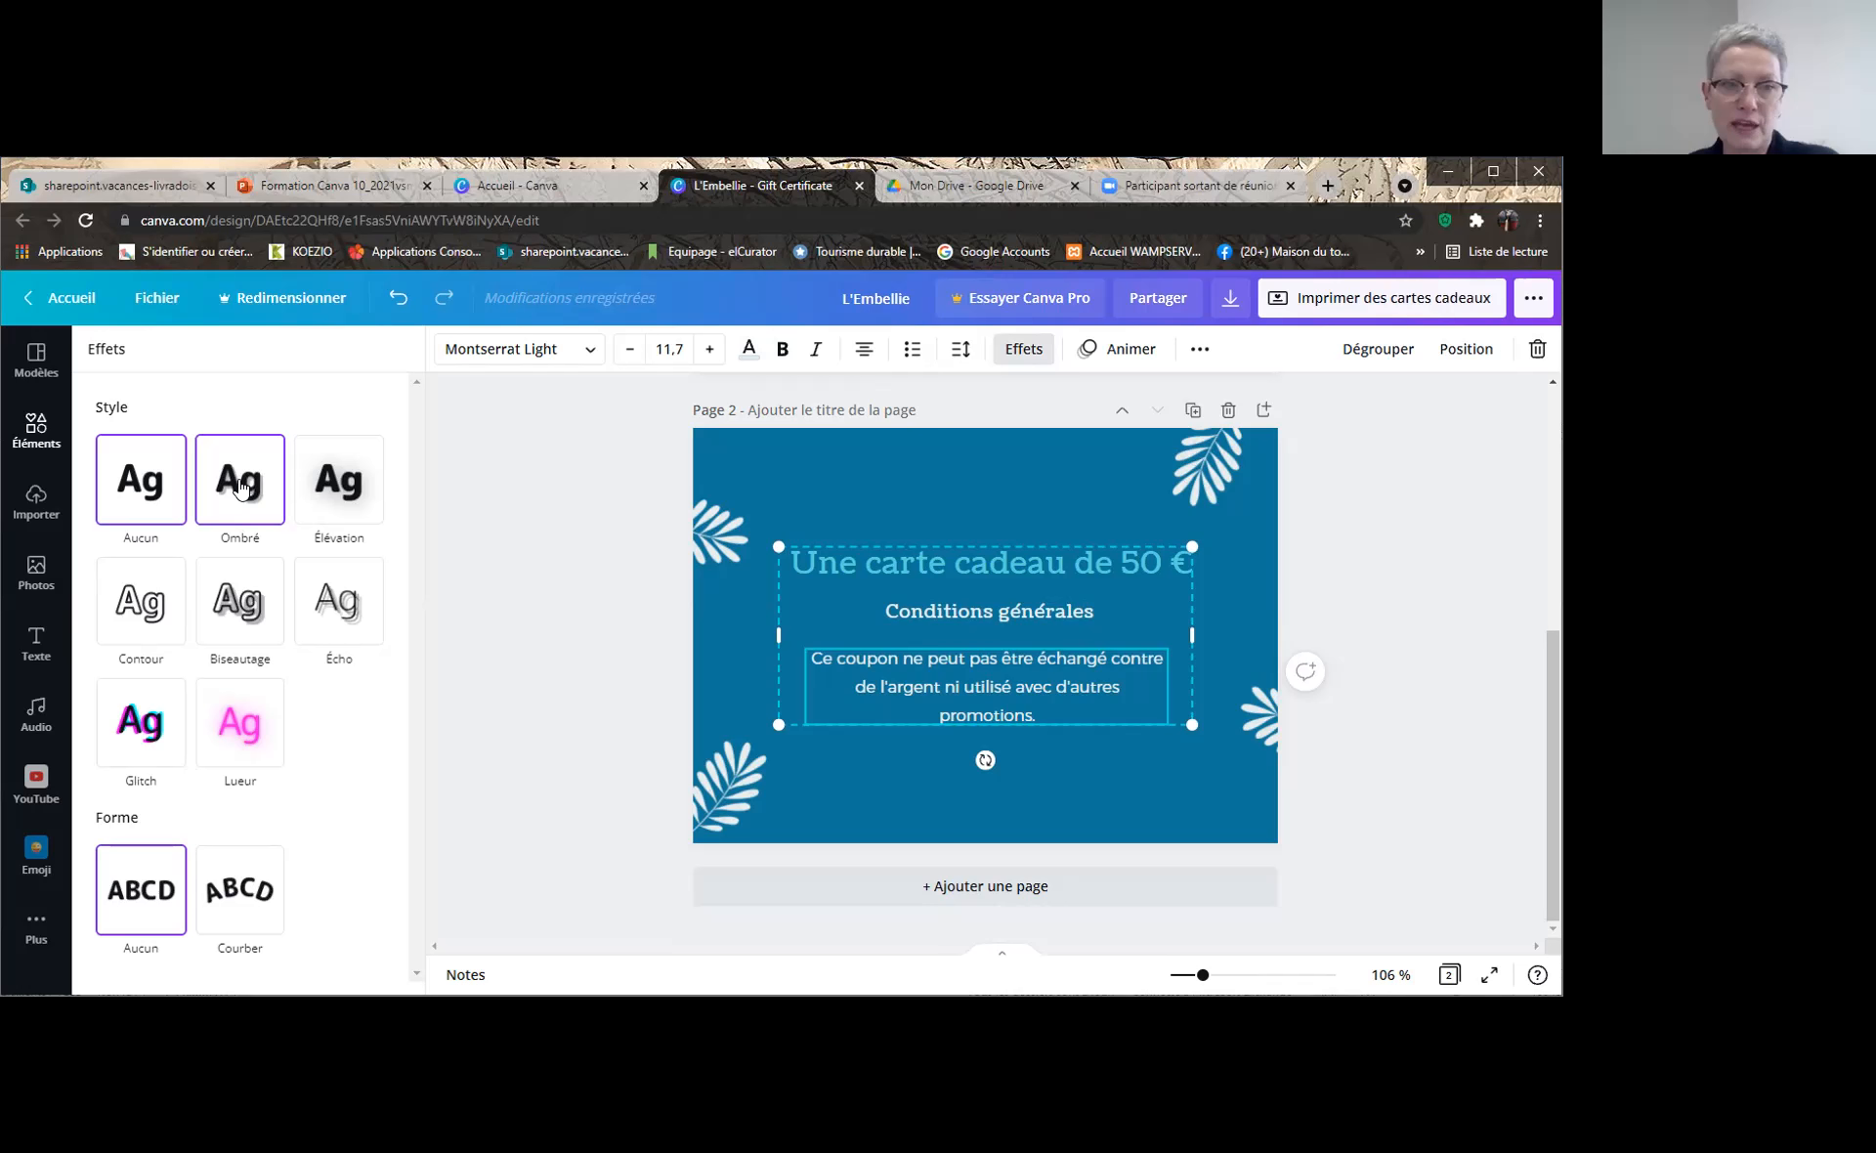
{"action": "left_click", "coordinate": [1108, 351]}
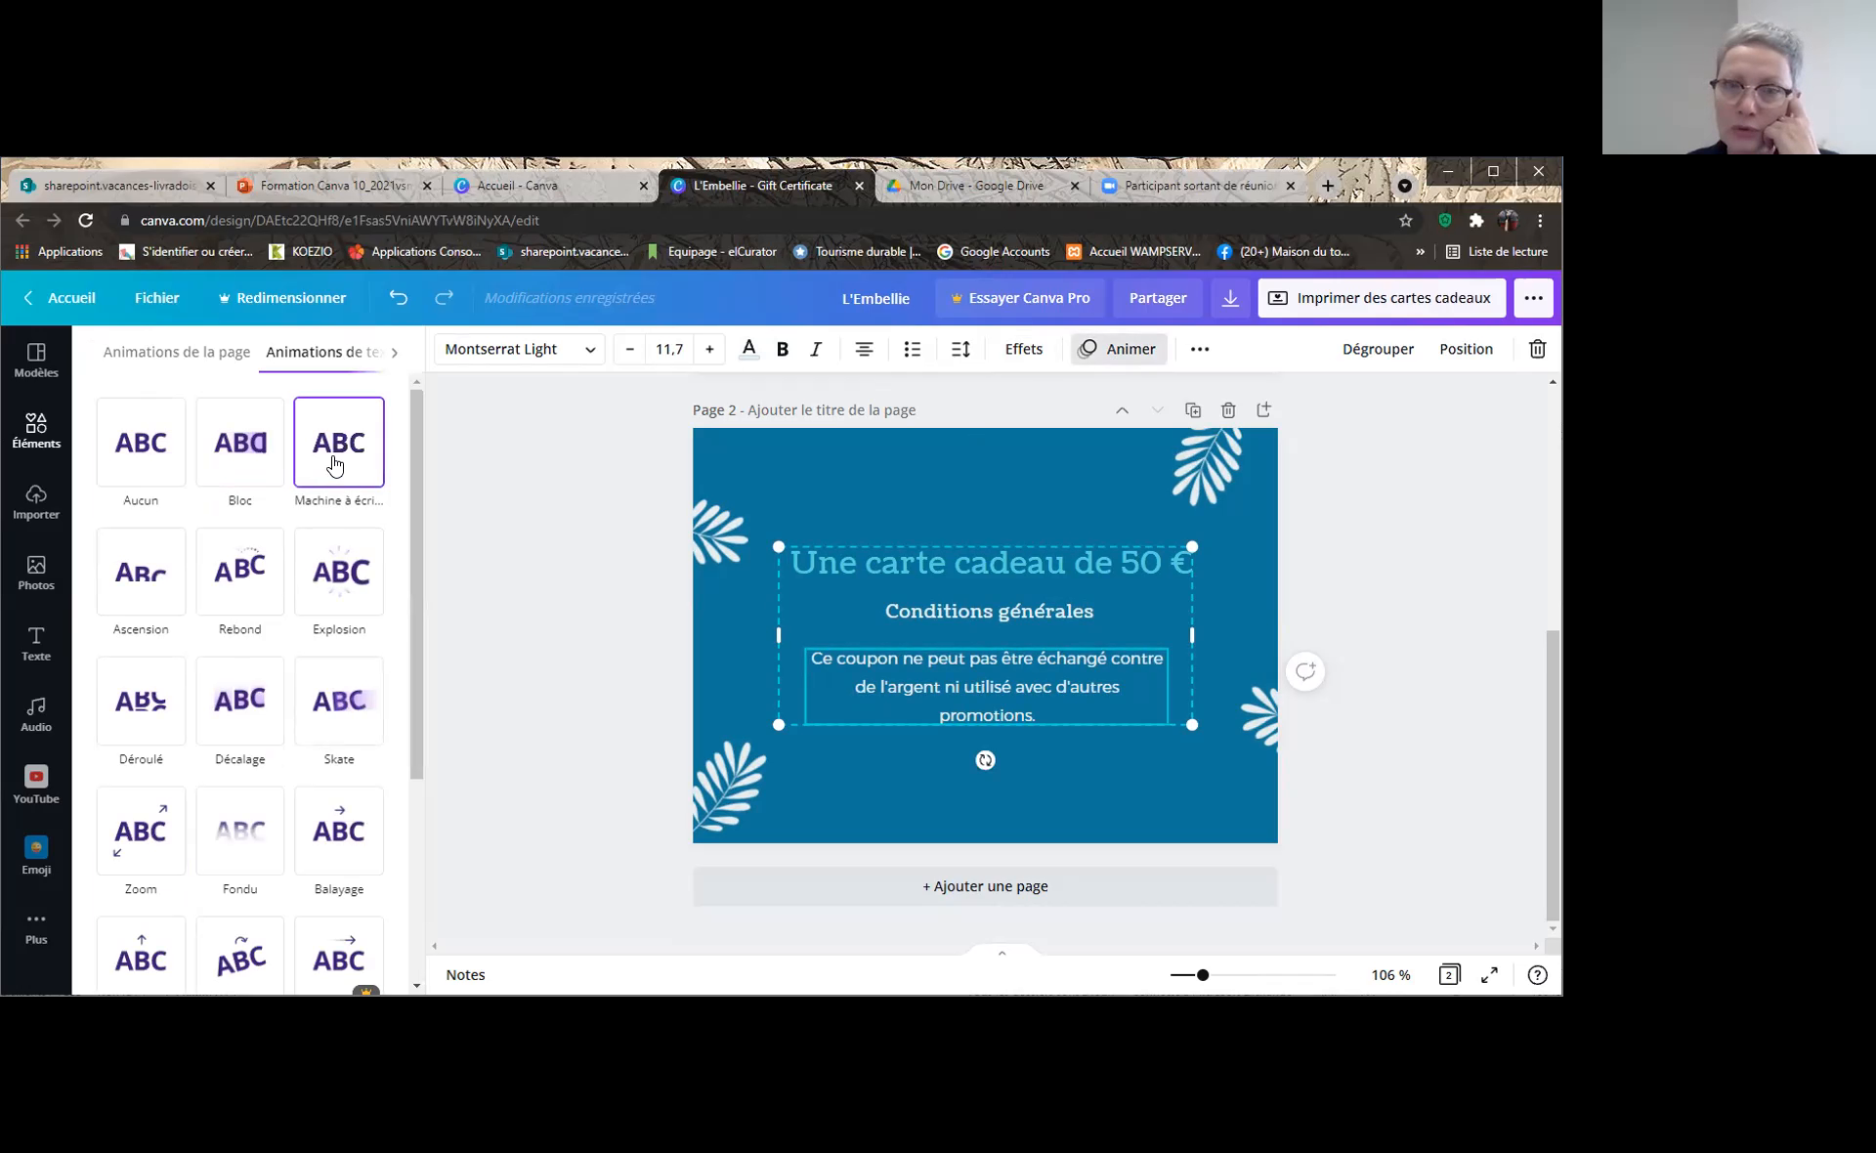
Examine the gift card's download settings for the PDF standard, JPG and PNG file types, then close the download options
{"action": "left_click", "coordinate": [1232, 295]}
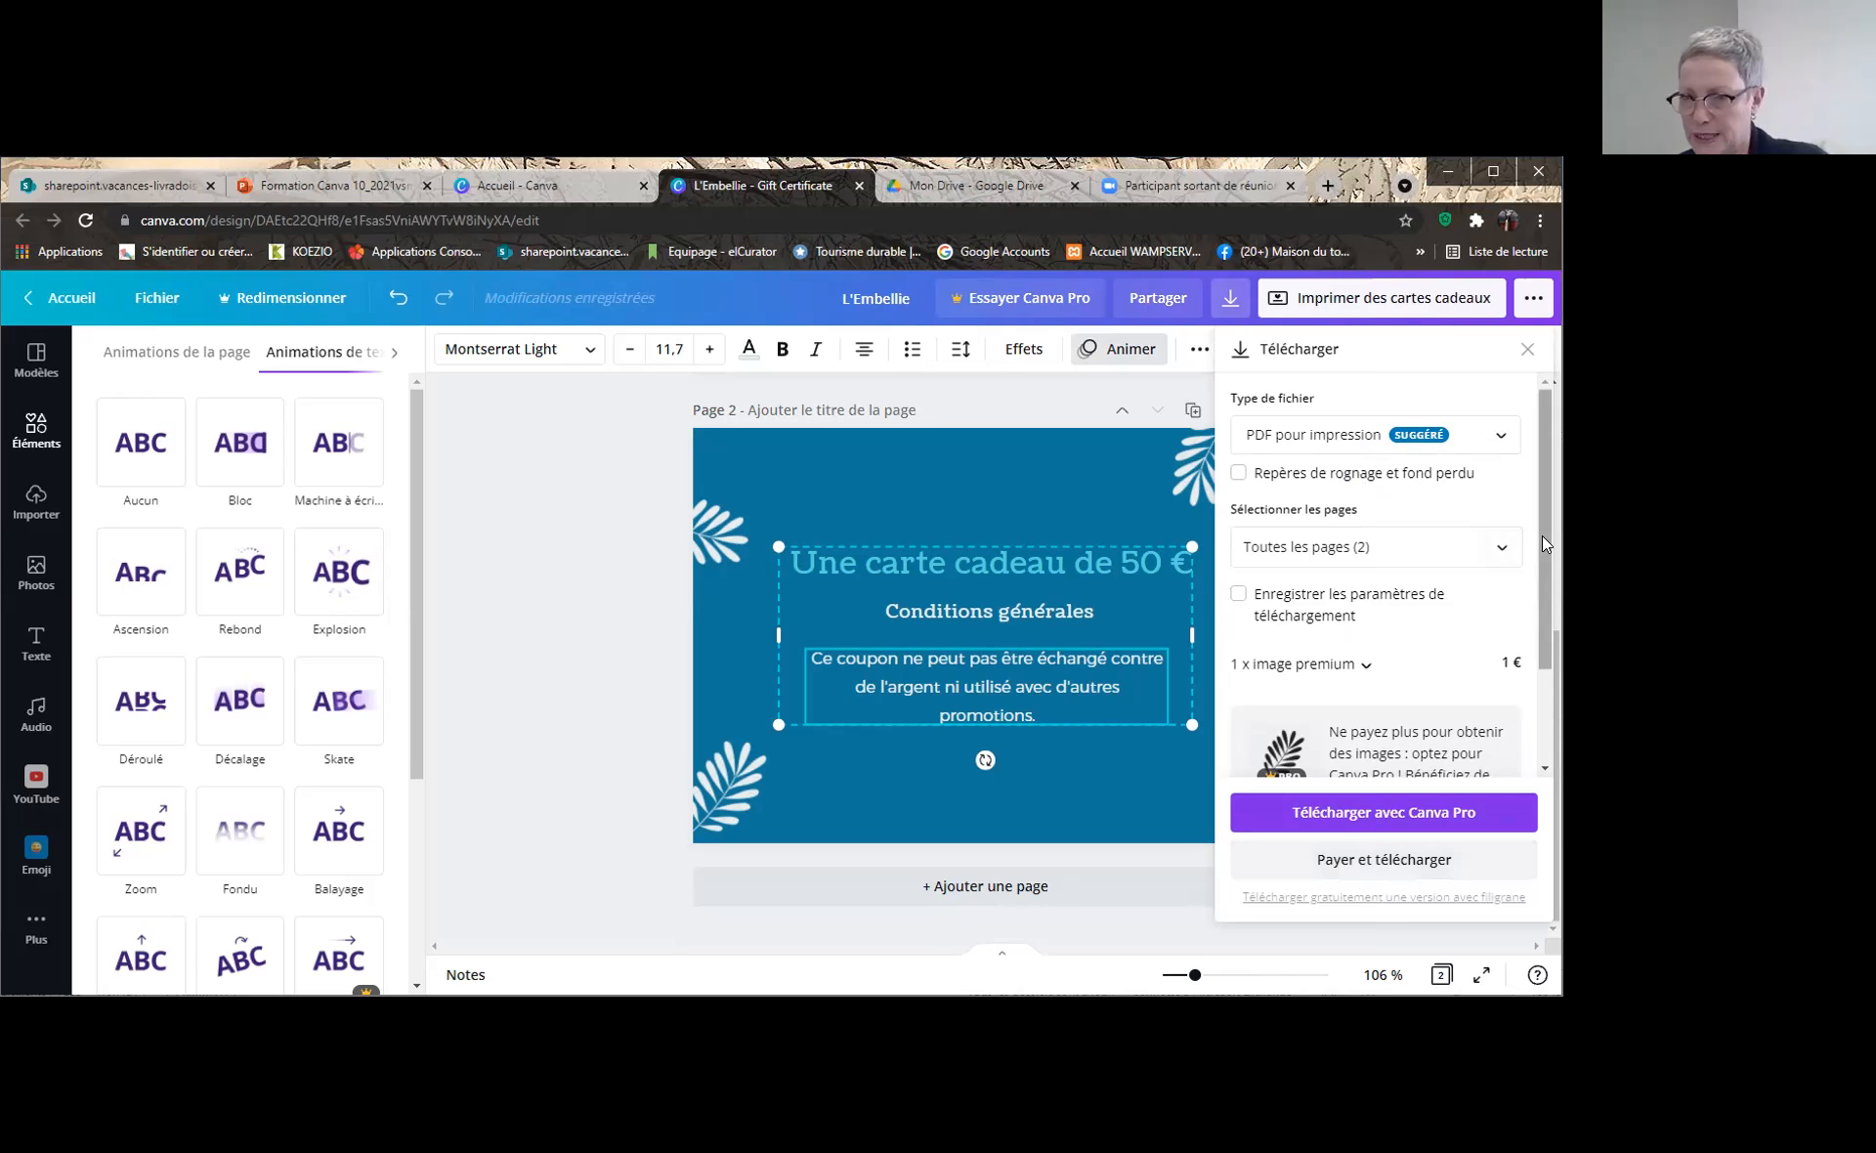
{"action": "left_click_drag", "start_coordinate": [1542, 538], "coordinate": [1543, 494]}
{"action": "left_click", "coordinate": [1499, 432]}
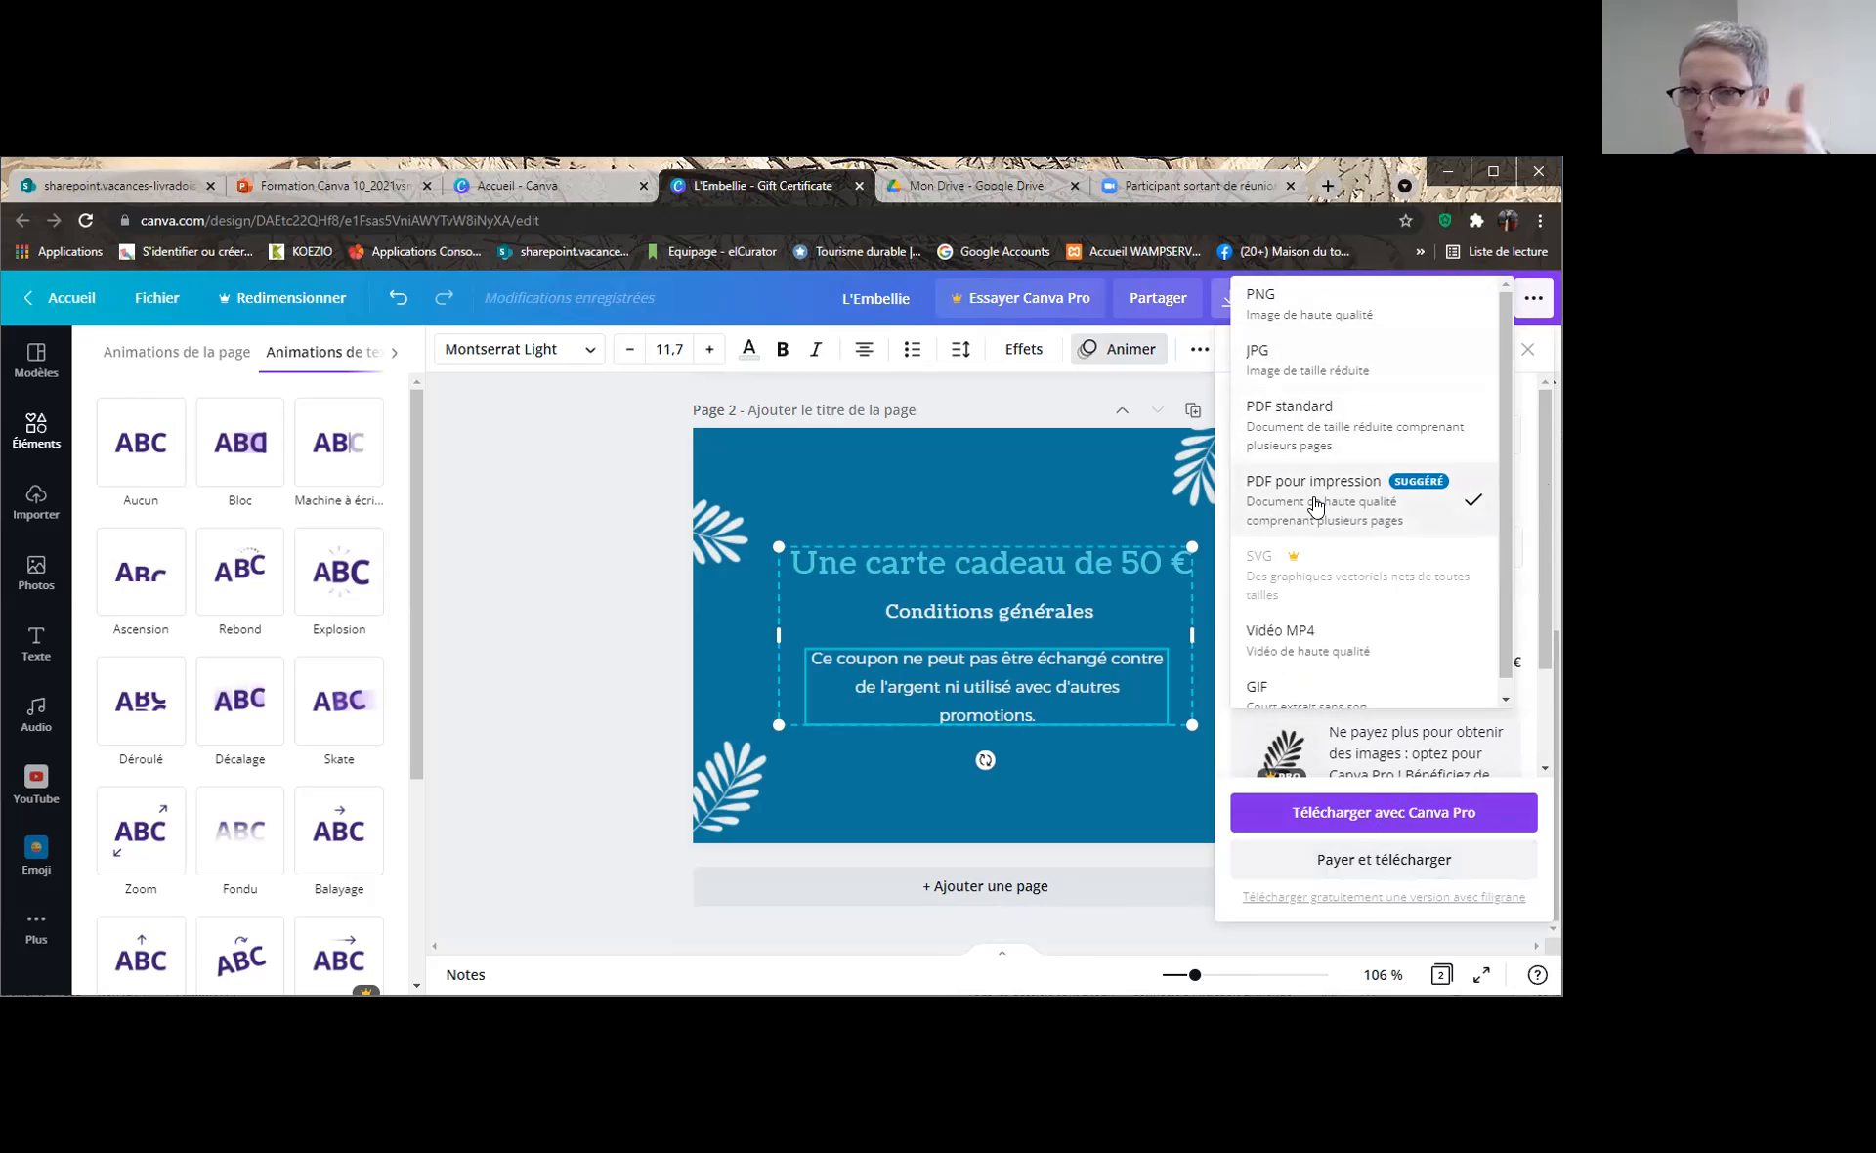
{"action": "left_click", "coordinate": [1315, 423]}
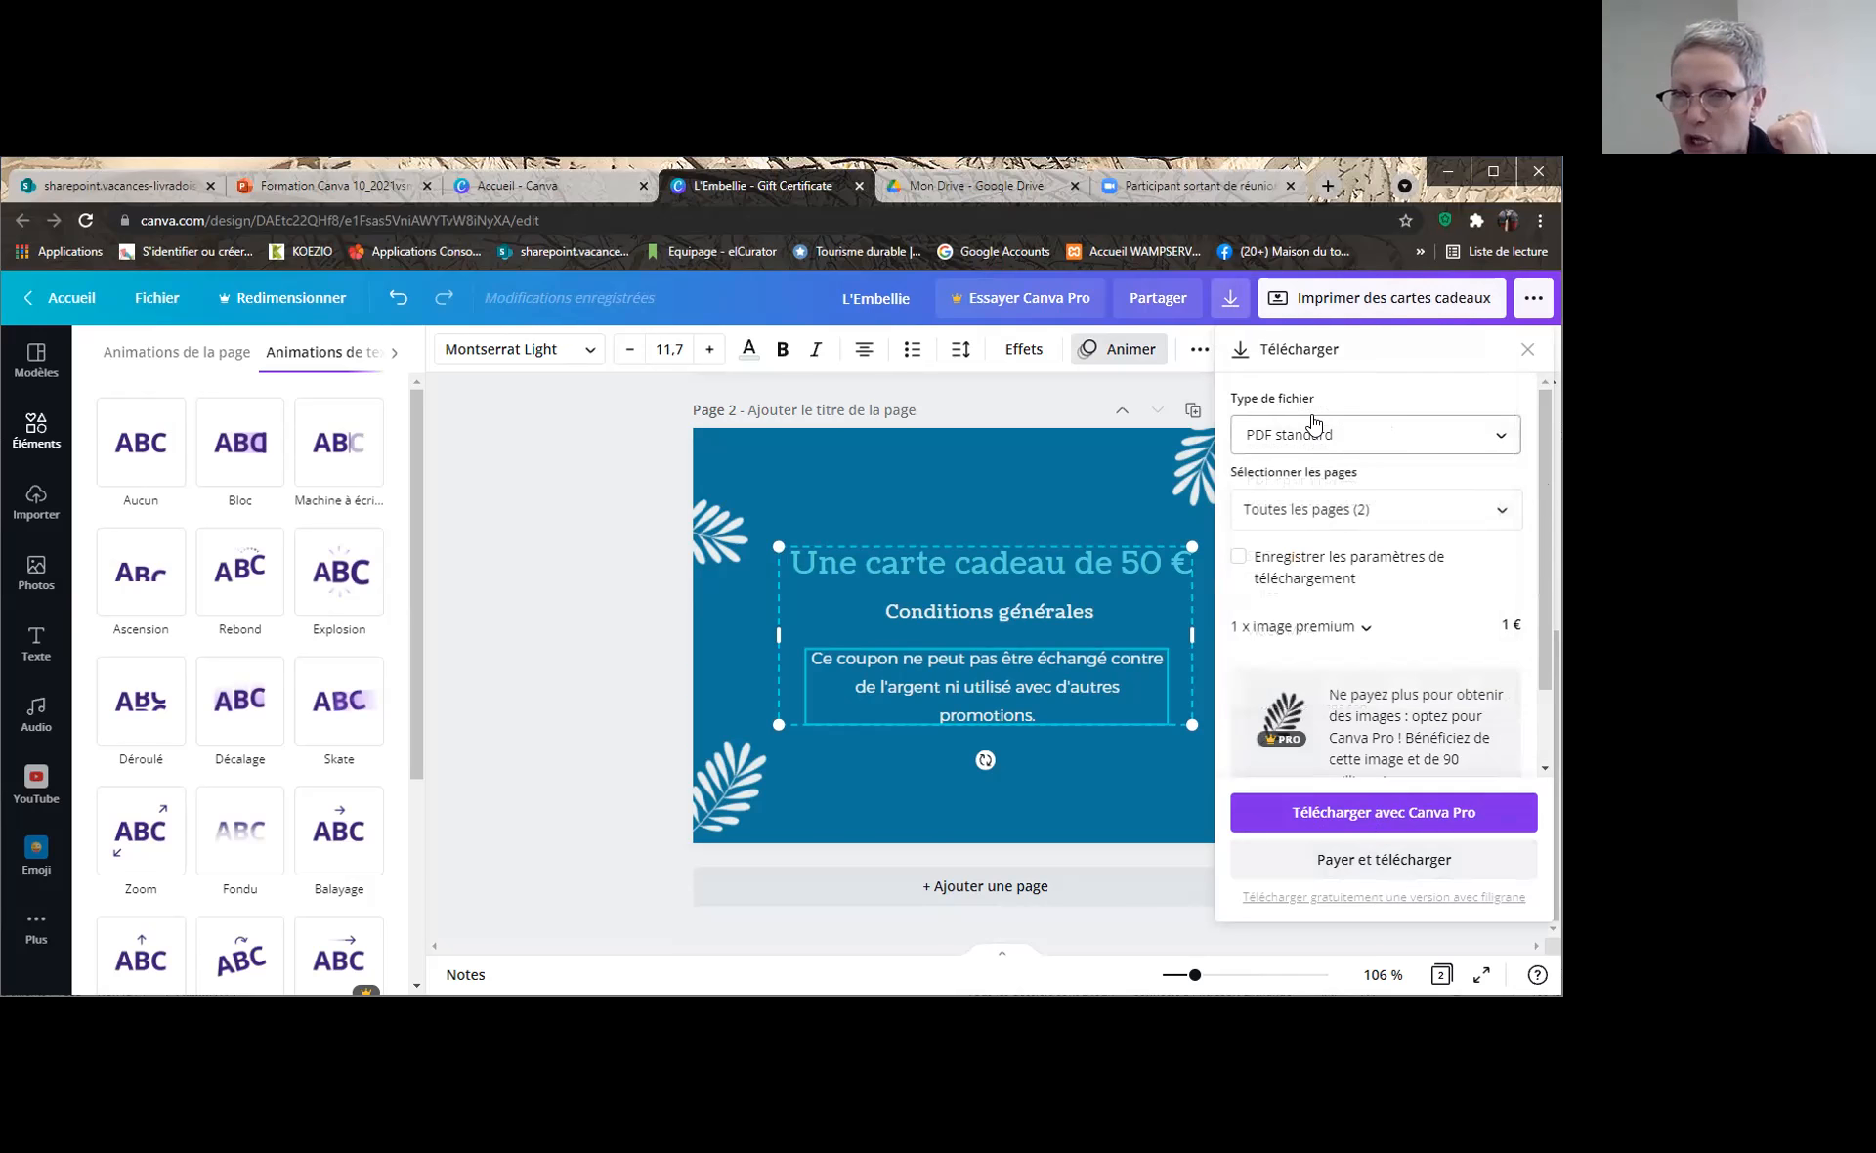
{"action": "left_click", "coordinate": [1495, 433]}
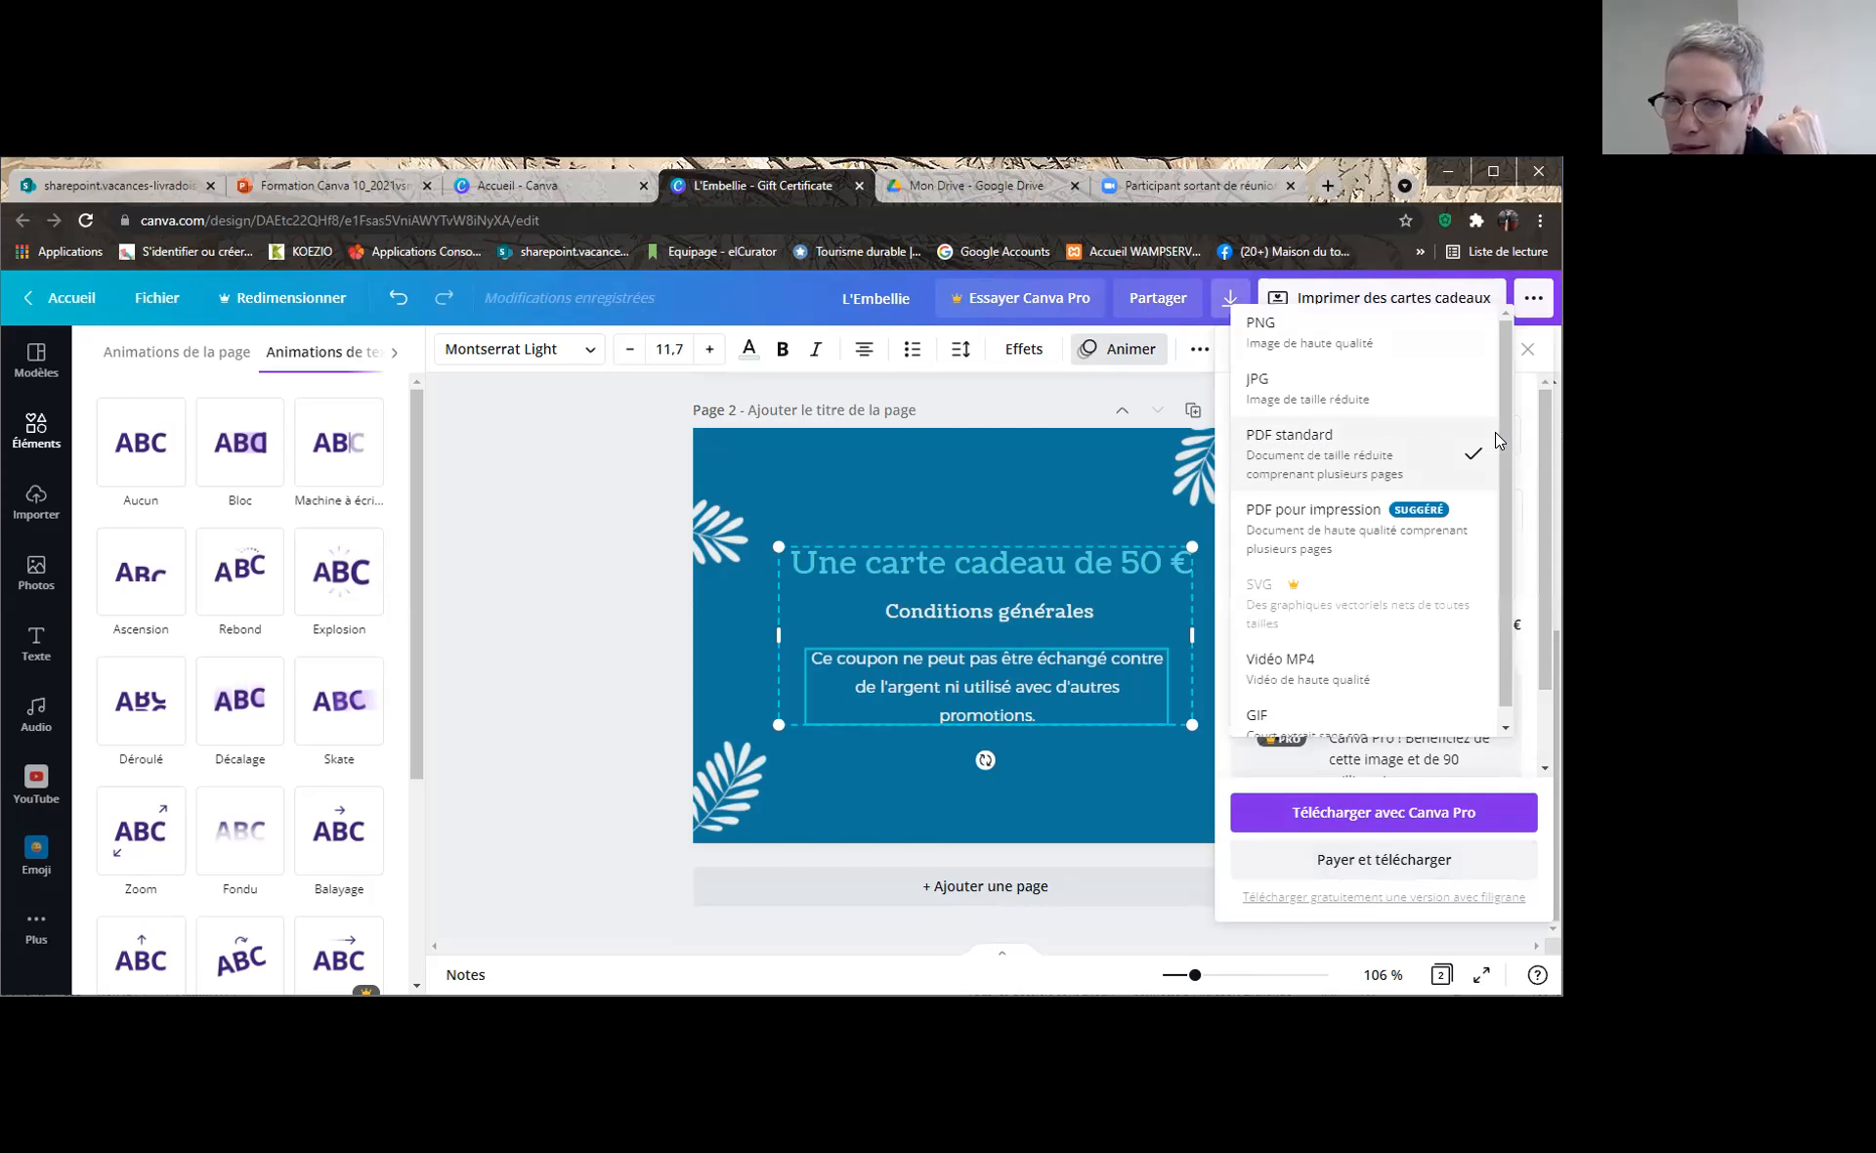
{"action": "left_click", "coordinate": [1317, 389]}
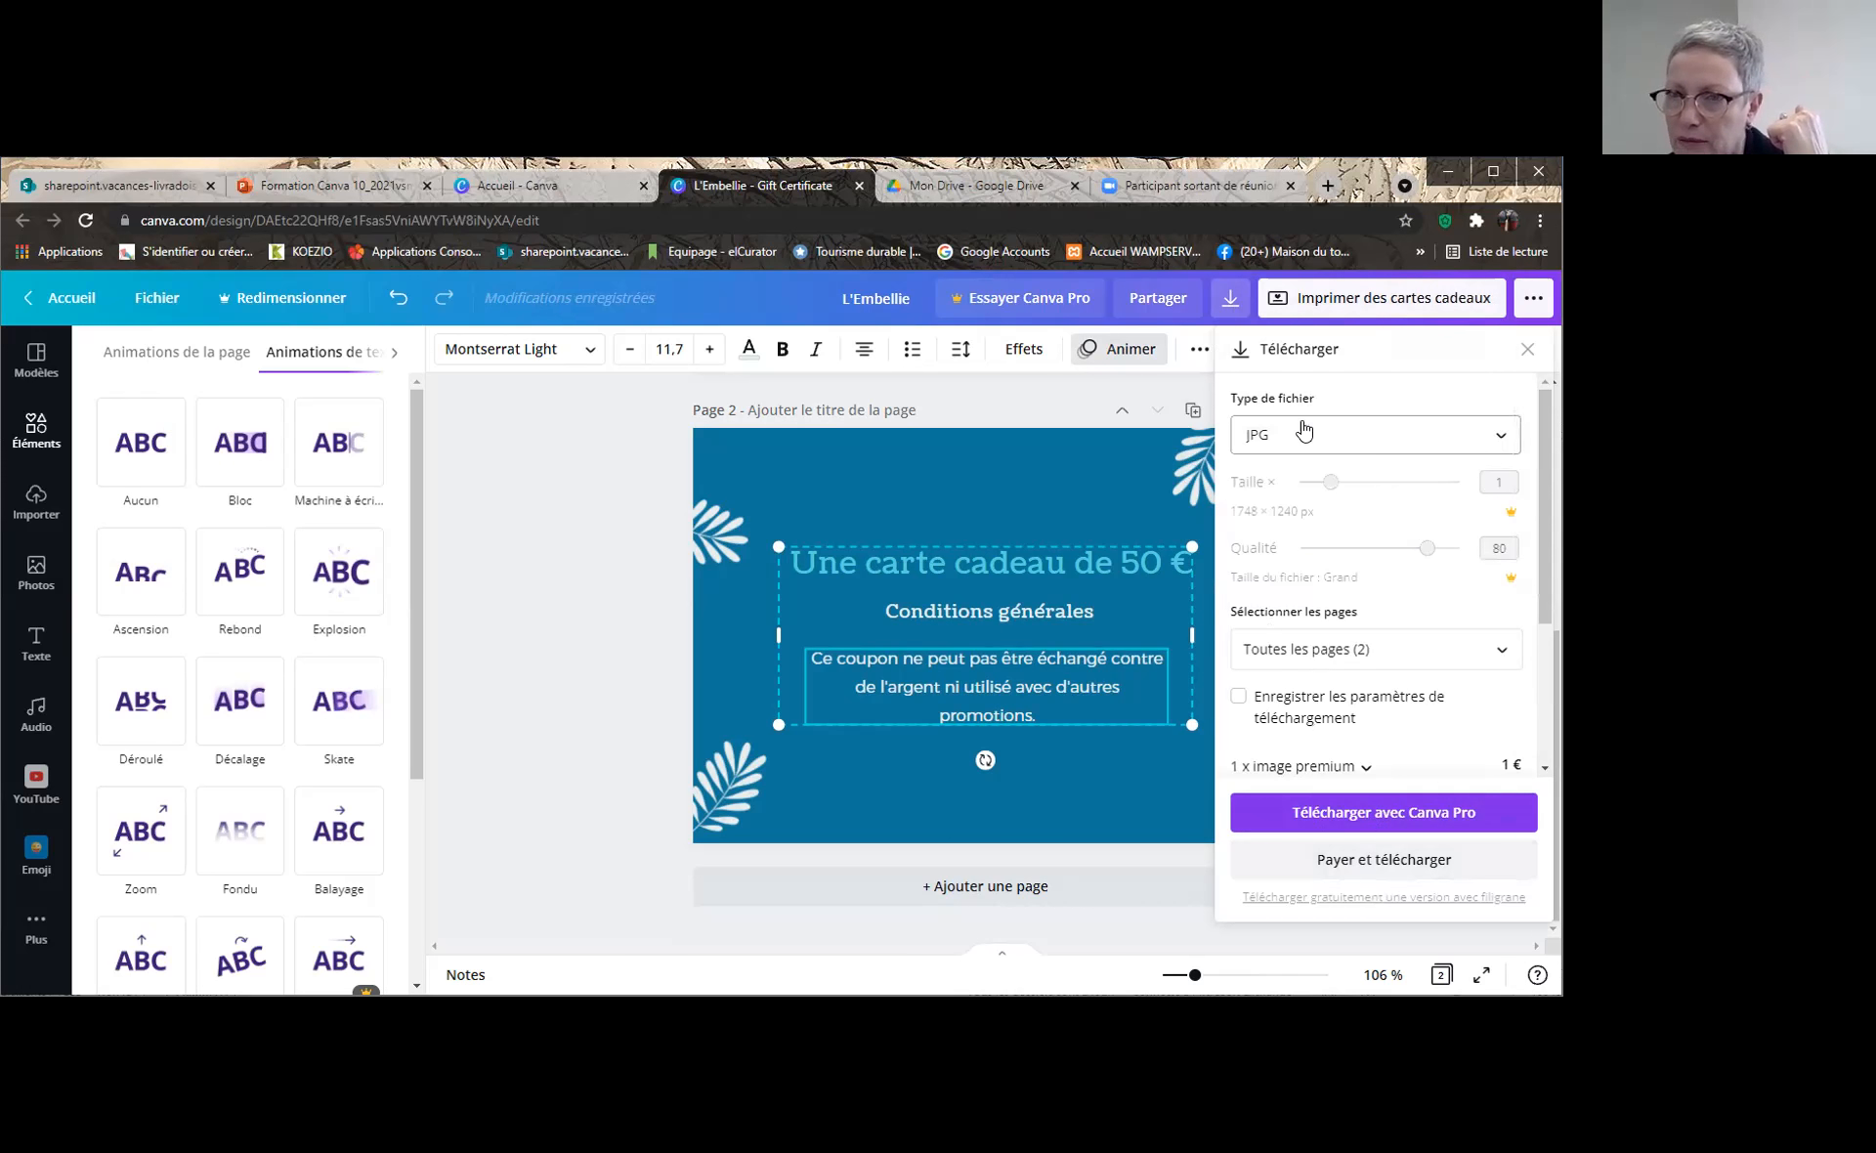
{"action": "left_click", "coordinate": [1501, 432]}
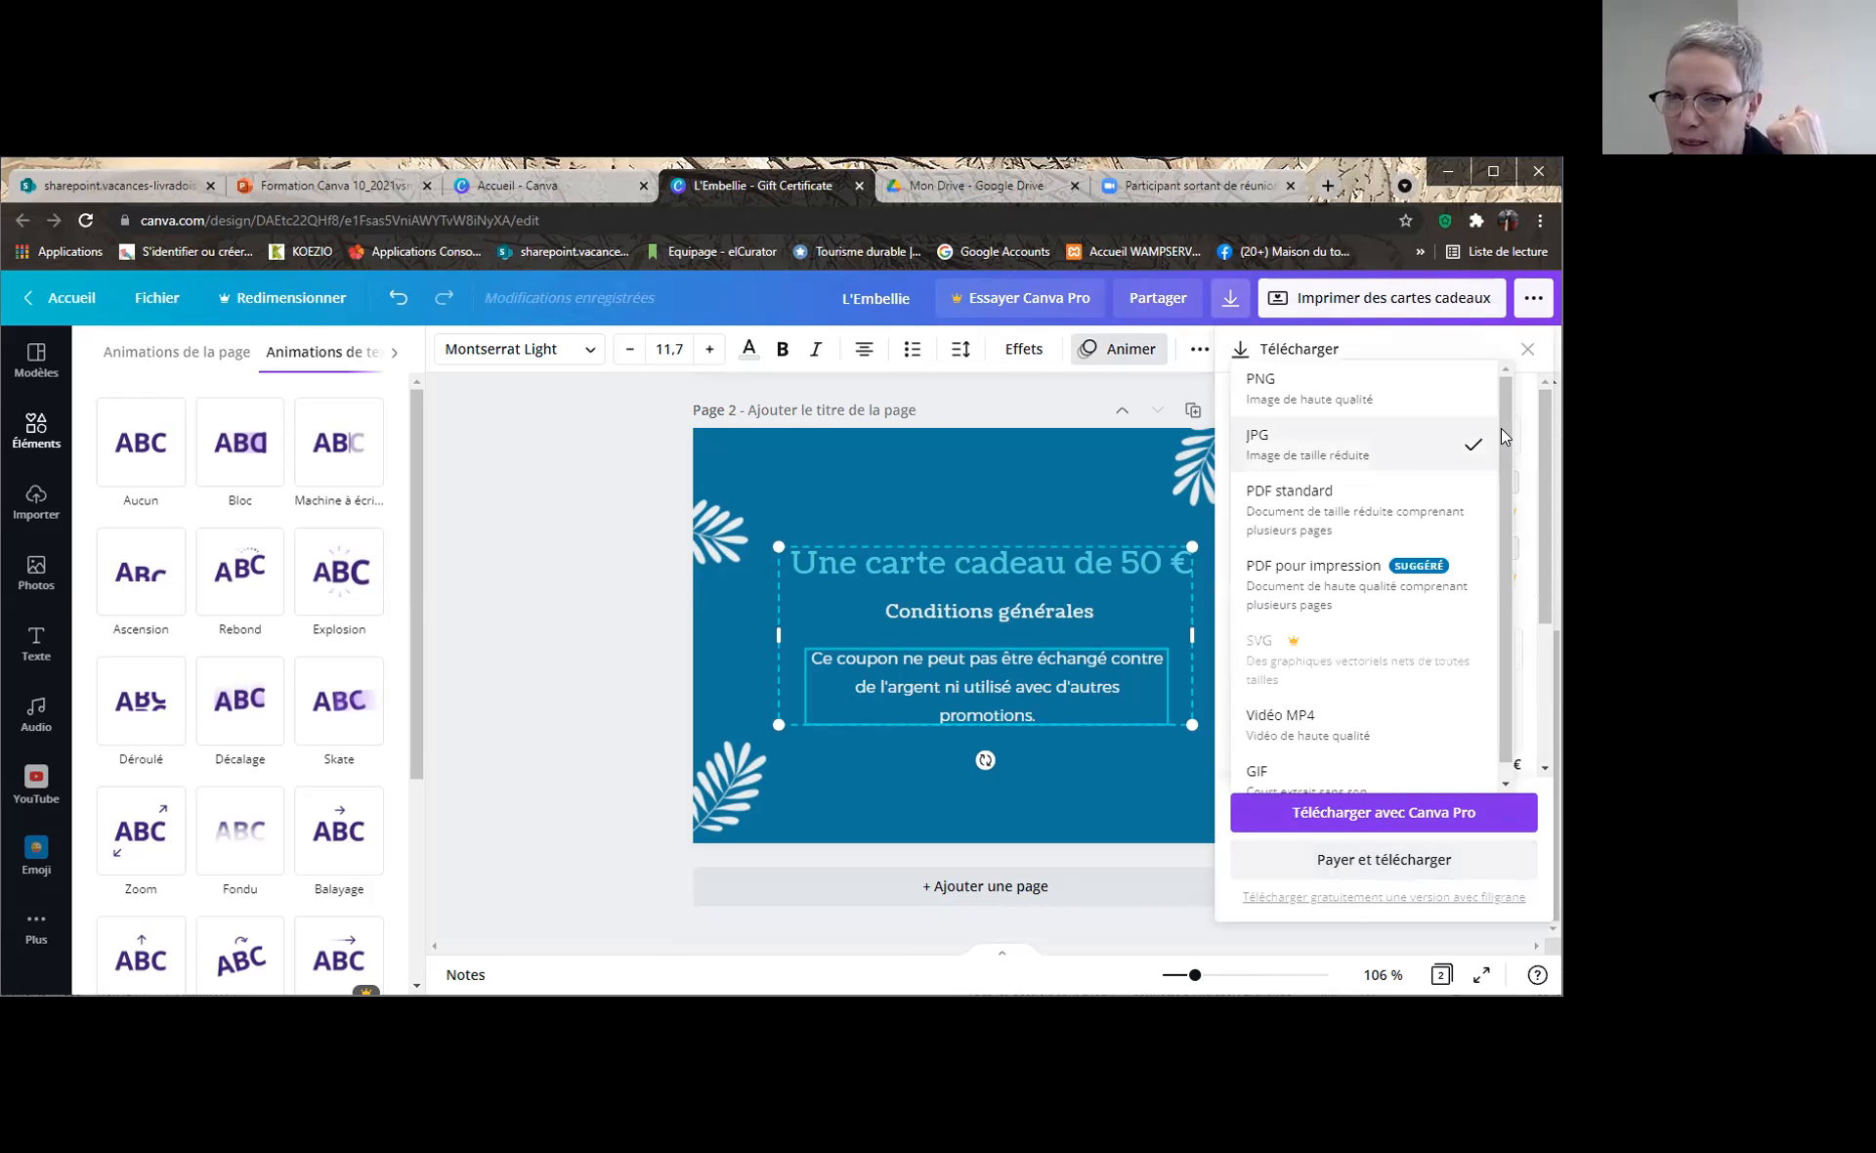
{"action": "left_click", "coordinate": [1310, 387]}
{"action": "mouse_move", "coordinate": [1542, 483]}
{"action": "left_mouse_down"}
{"action": "mouse_move", "coordinate": [1542, 627]}
{"action": "mouse_move", "coordinate": [1544, 485]}
{"action": "left_mouse_up"}
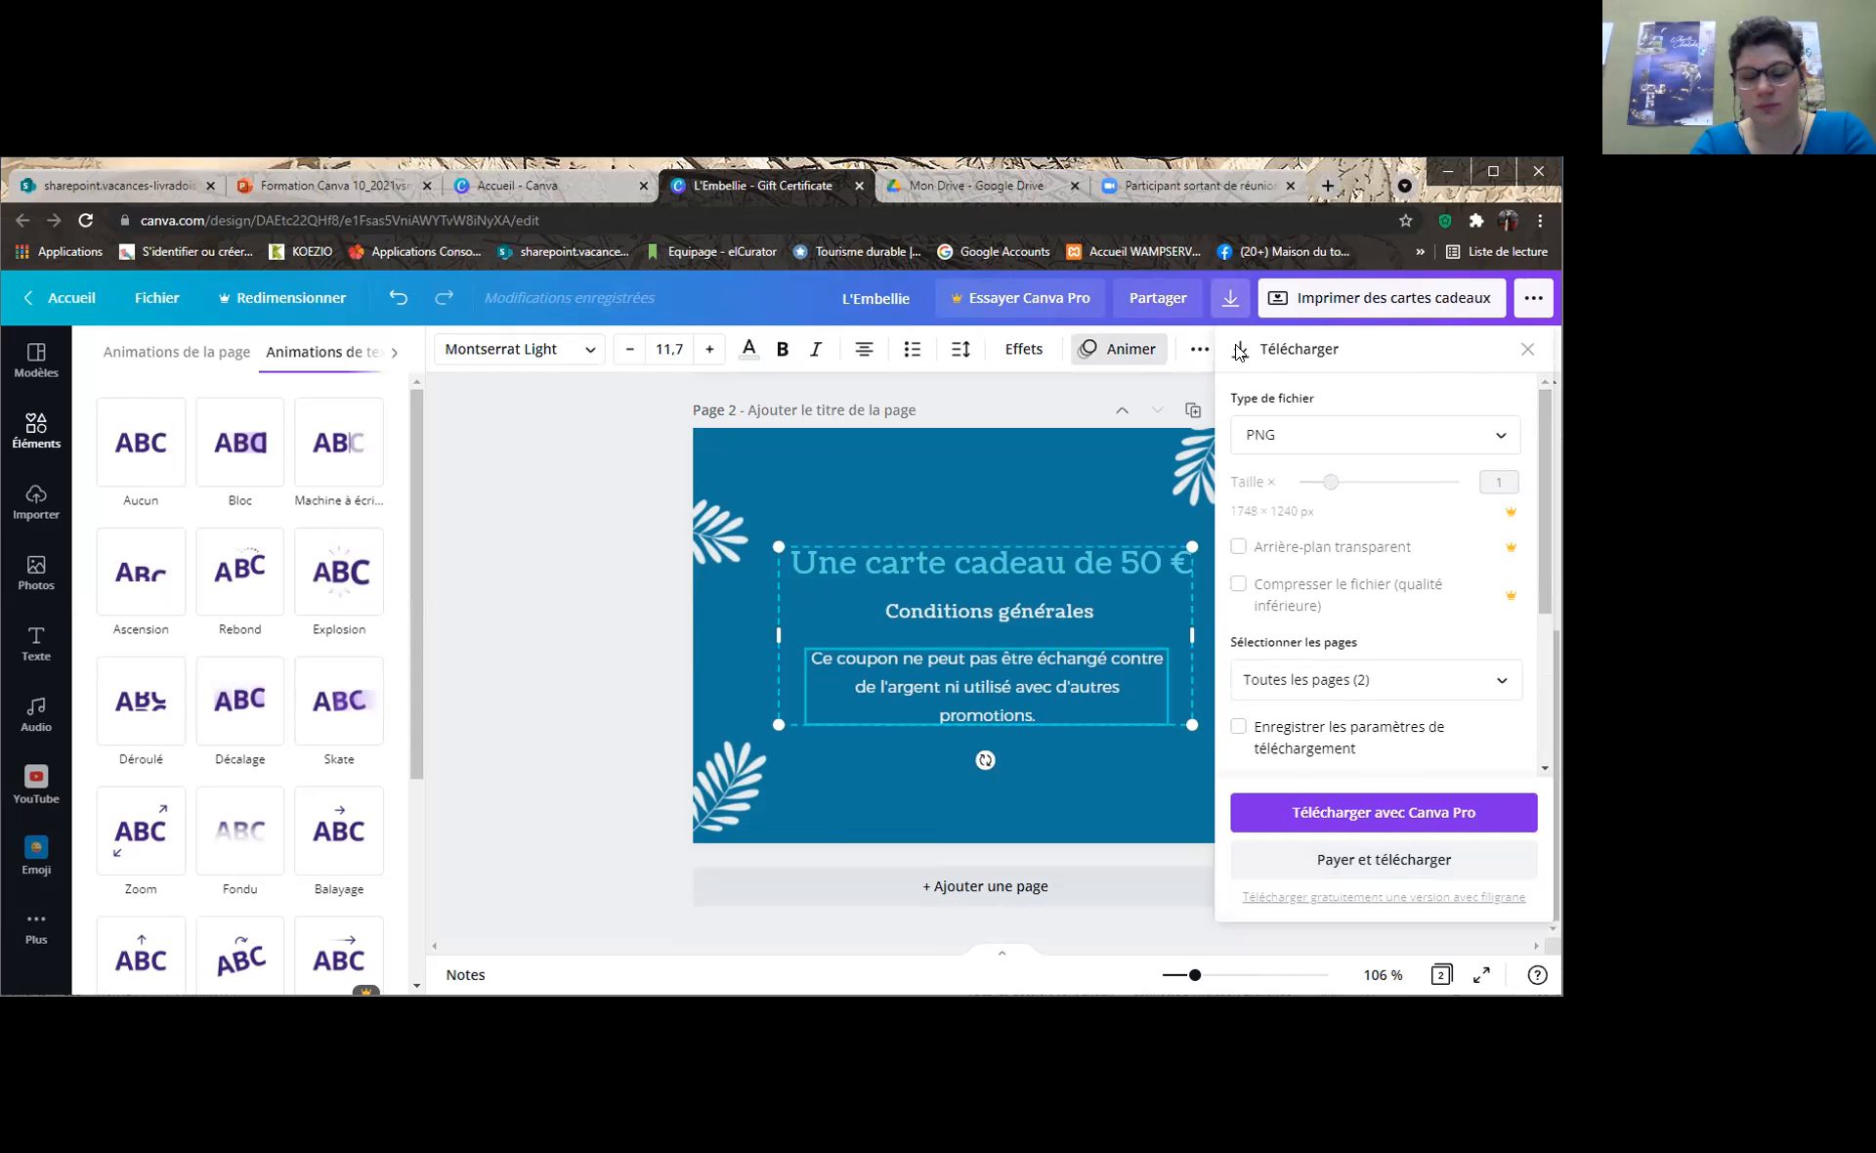
{"action": "left_click", "coordinate": [1068, 389]}
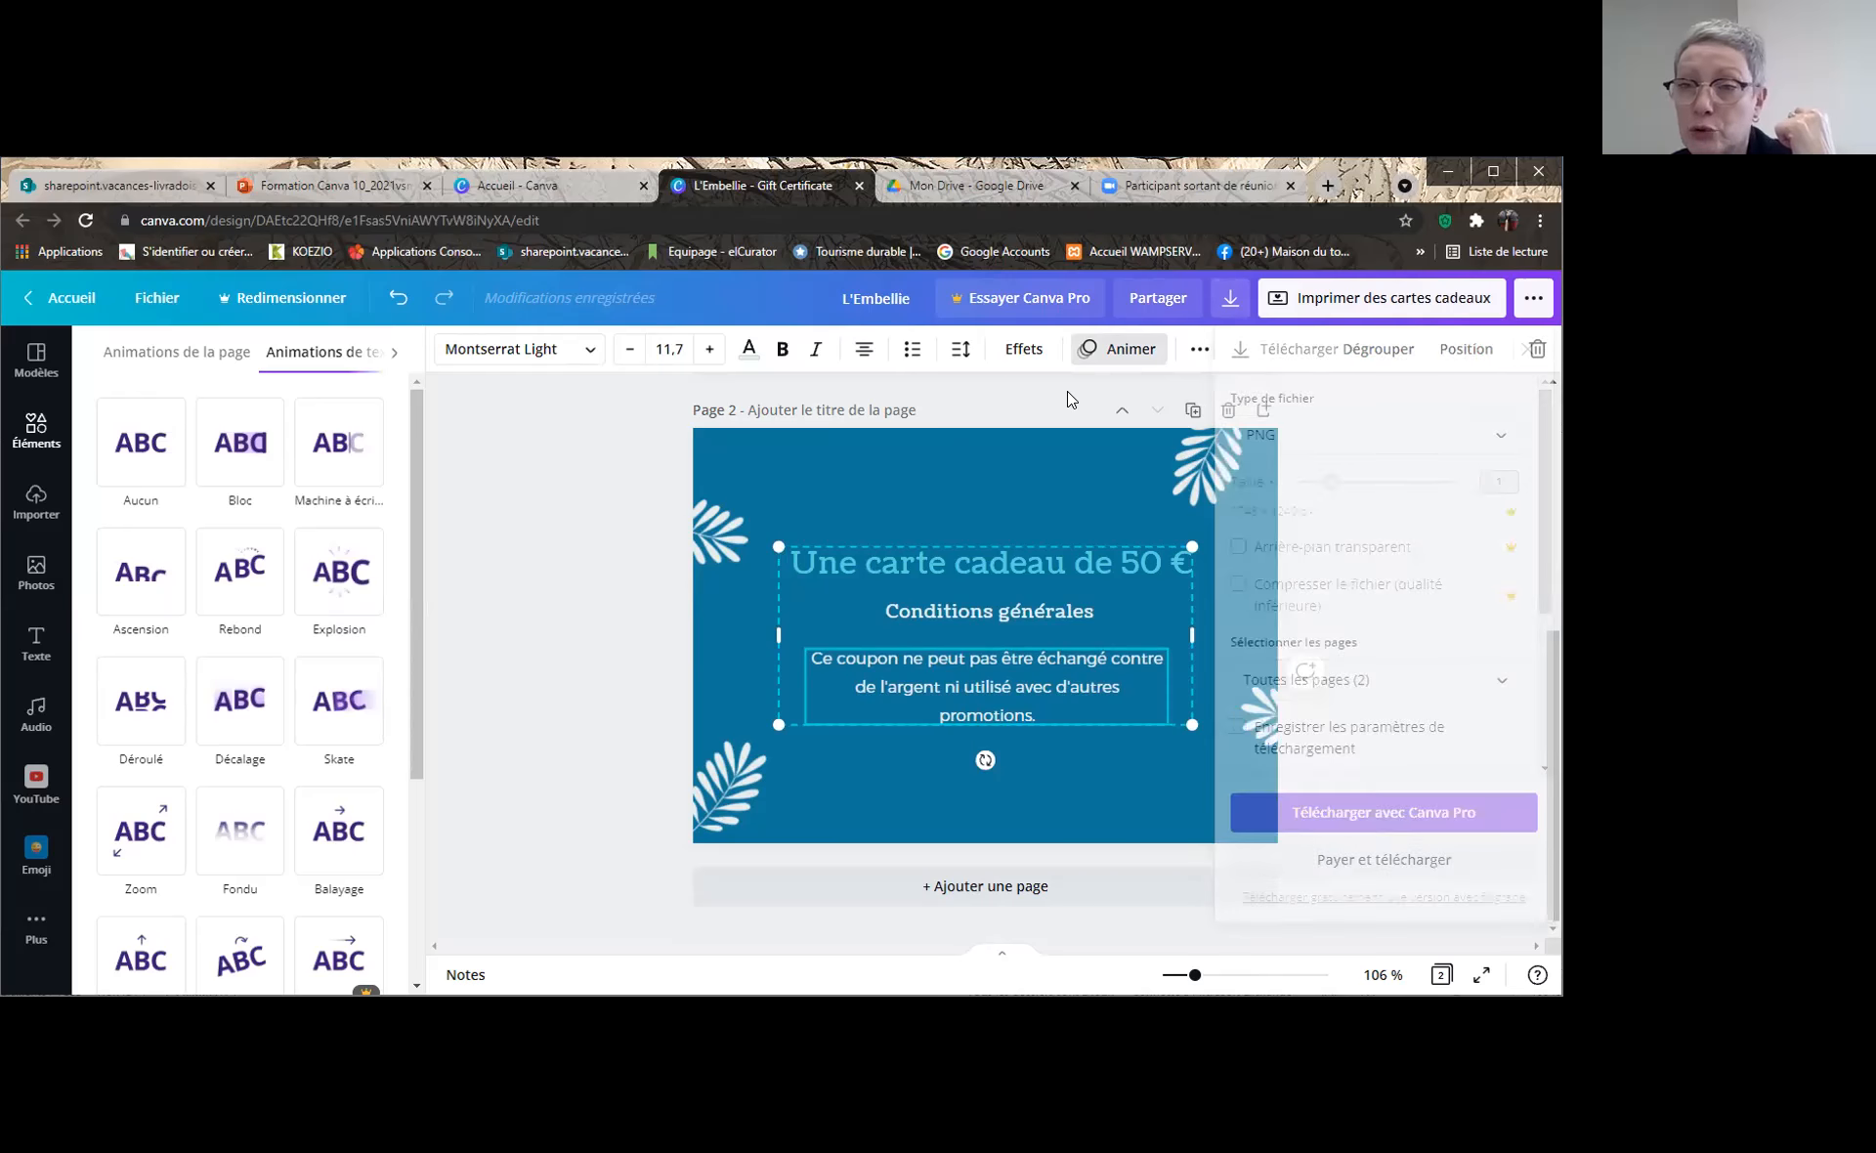
Select the garland frame on page 1 and review the format, paper, finish, quantity and envelope options for printing the gift cards
{"action": "scroll", "coordinate": [1480, 555], "scroll_direction": "up", "scroll_amount": 5}
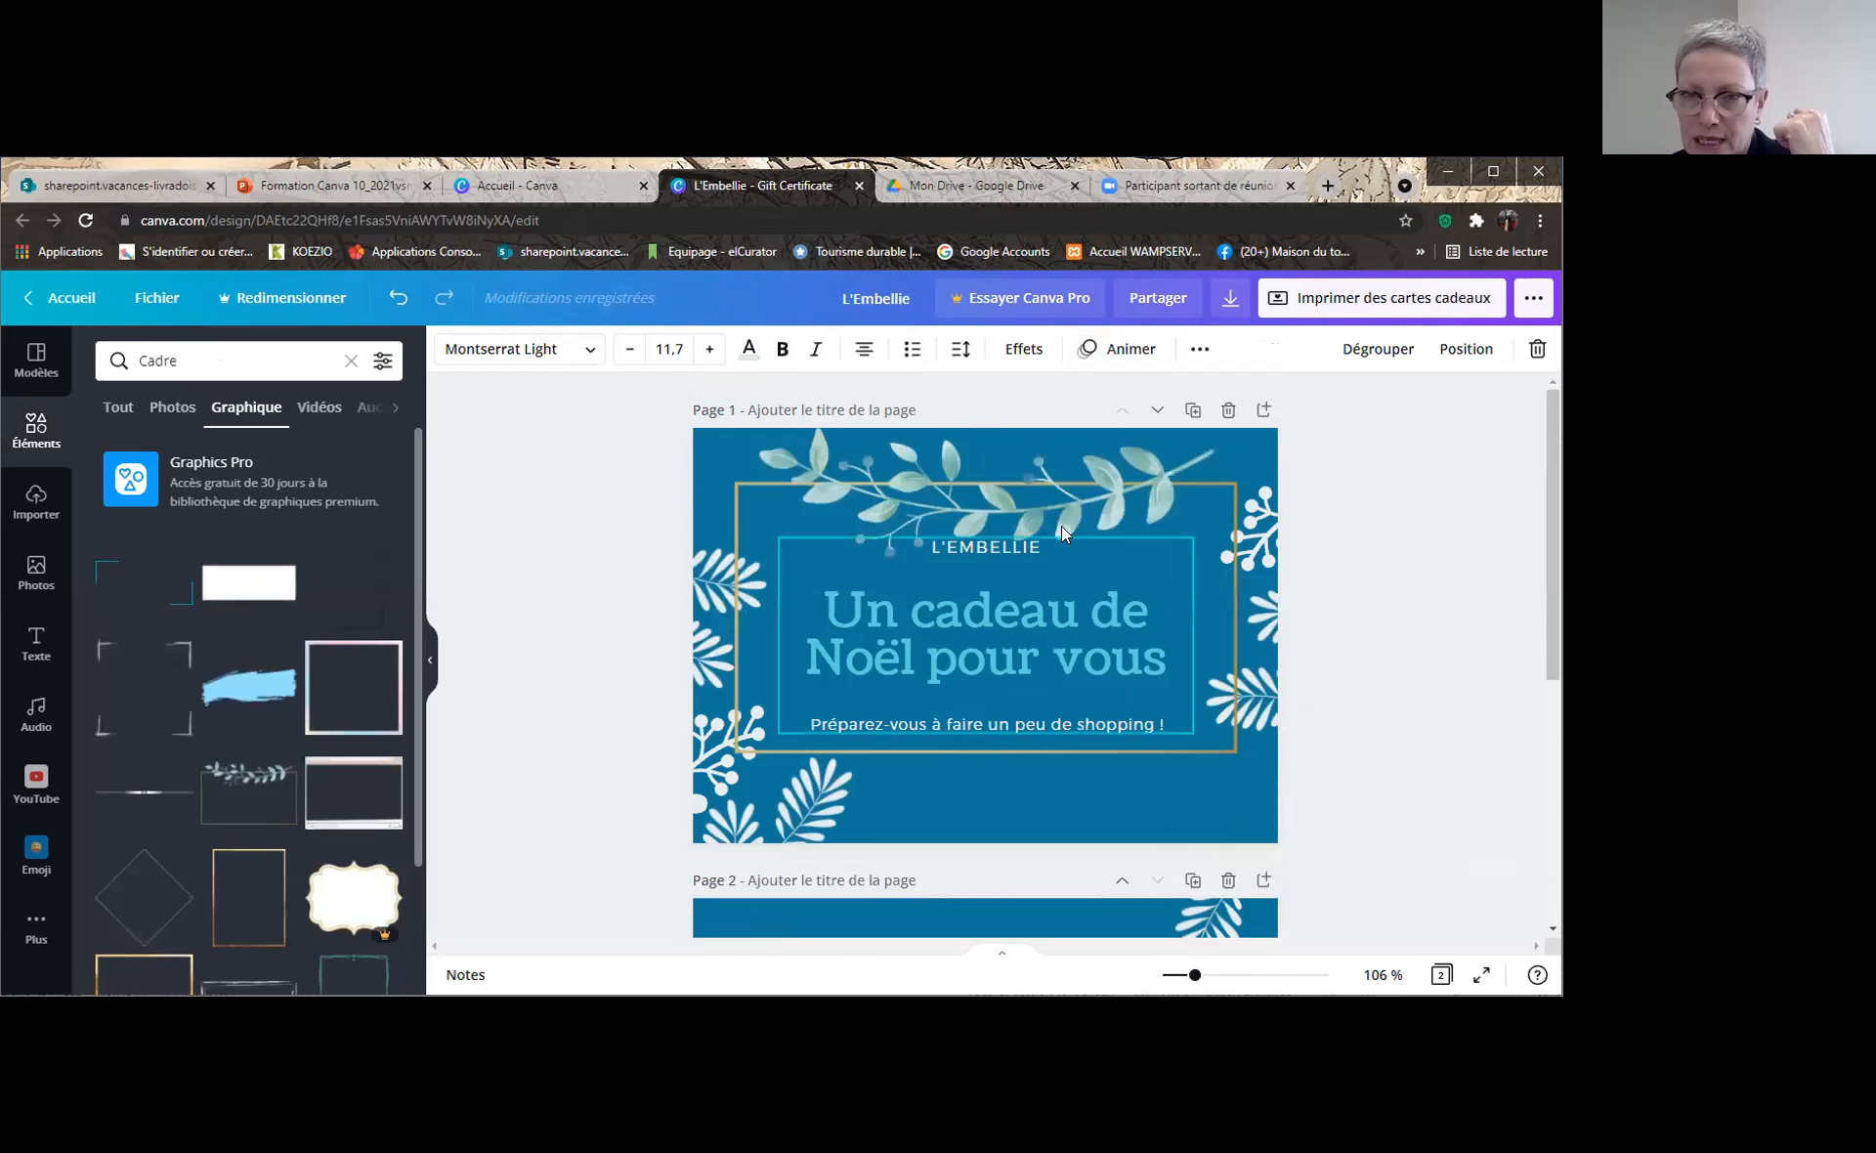
{"action": "left_click", "coordinate": [1055, 501]}
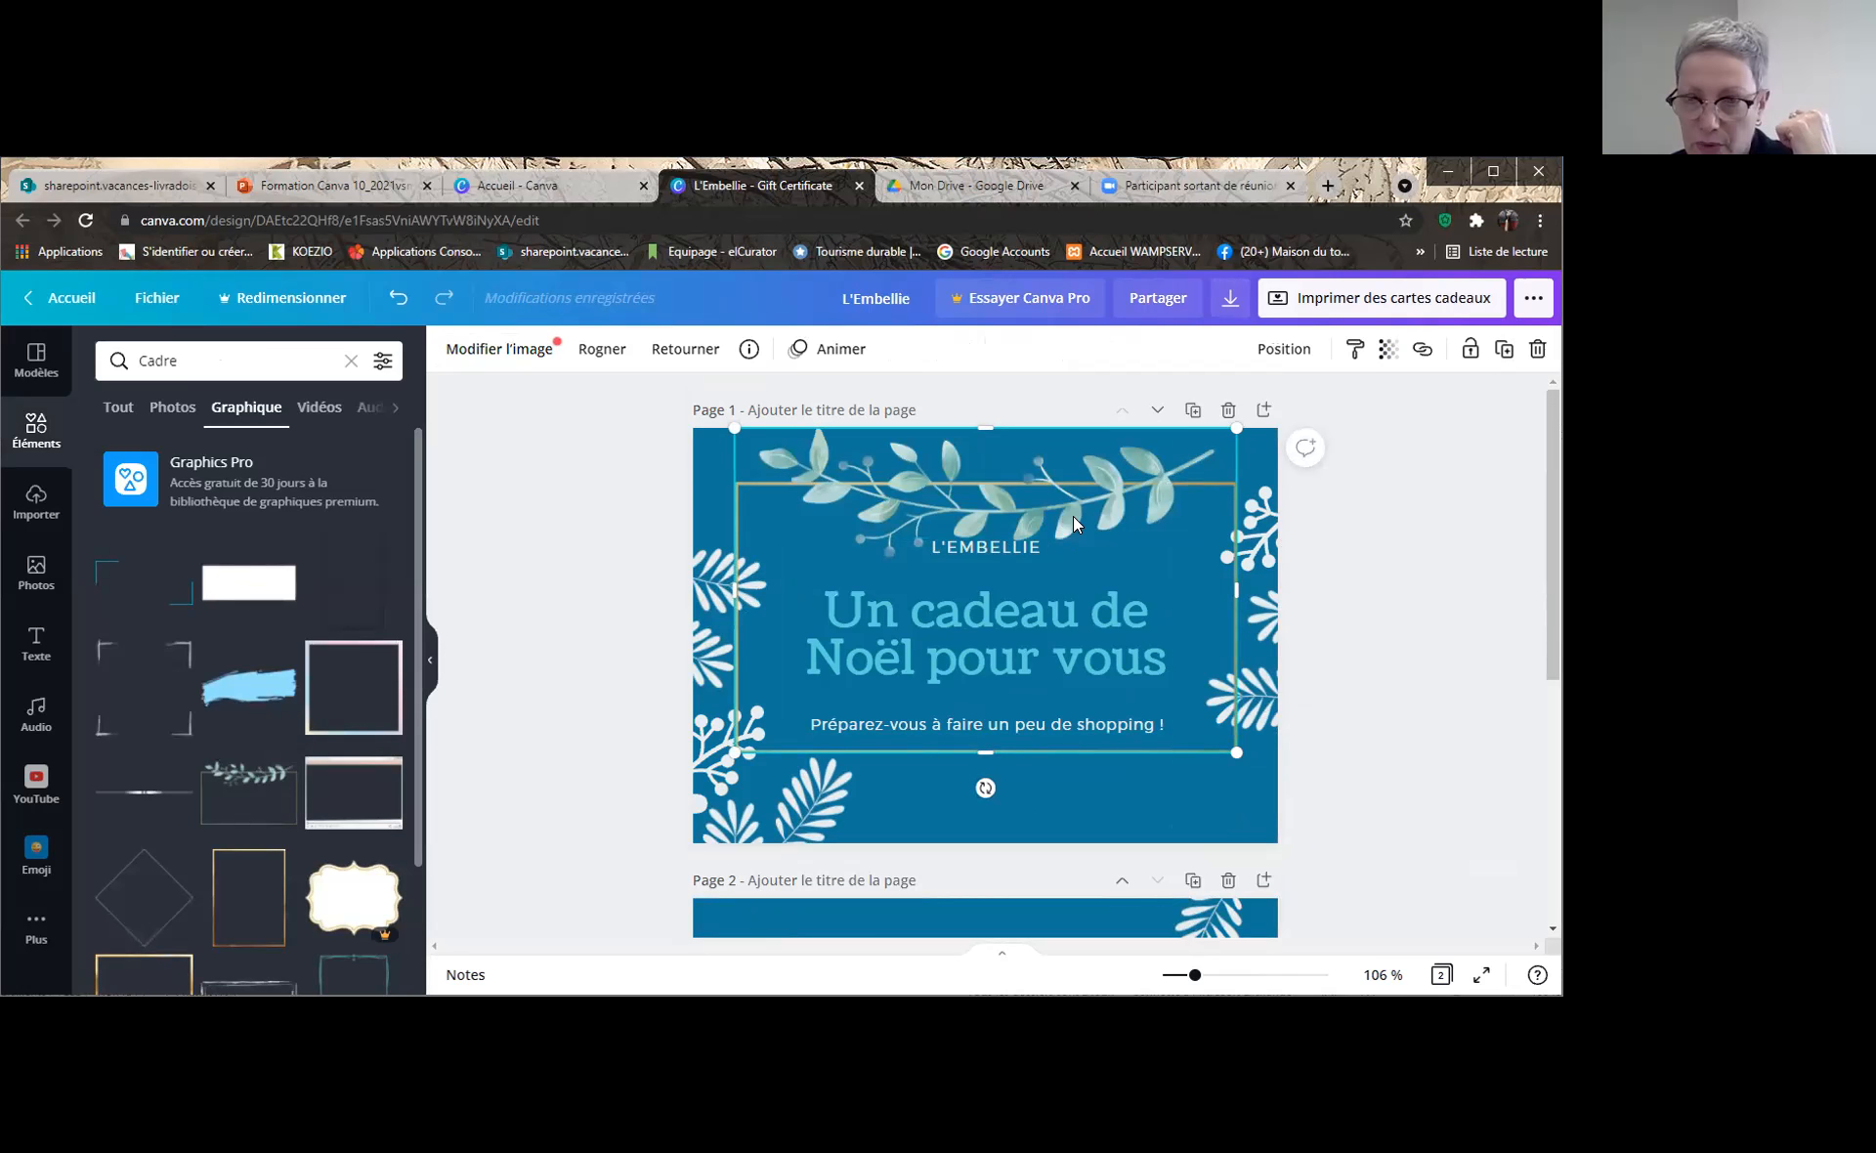
{"action": "left_click", "coordinate": [1375, 301]}
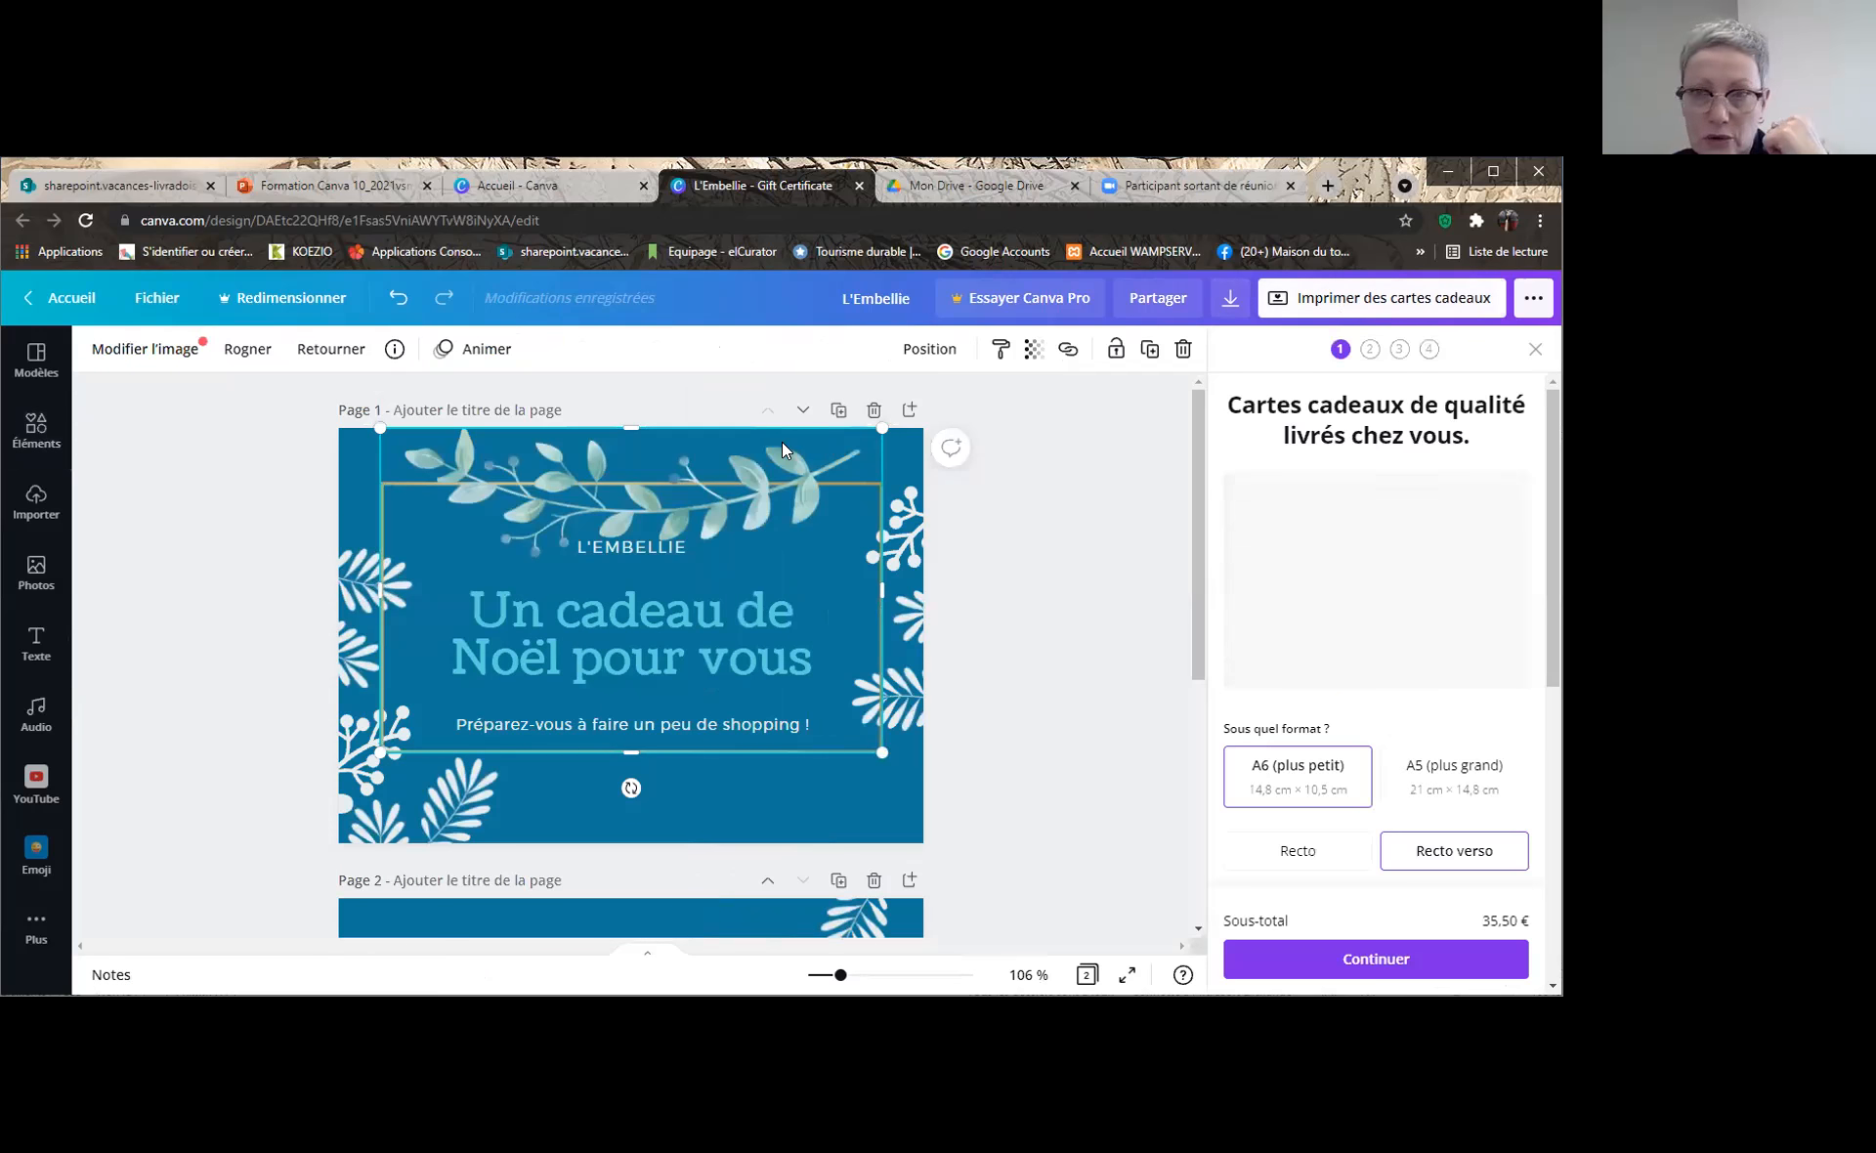
{"action": "scroll", "coordinate": [1464, 608], "scroll_direction": "down", "scroll_amount": 2}
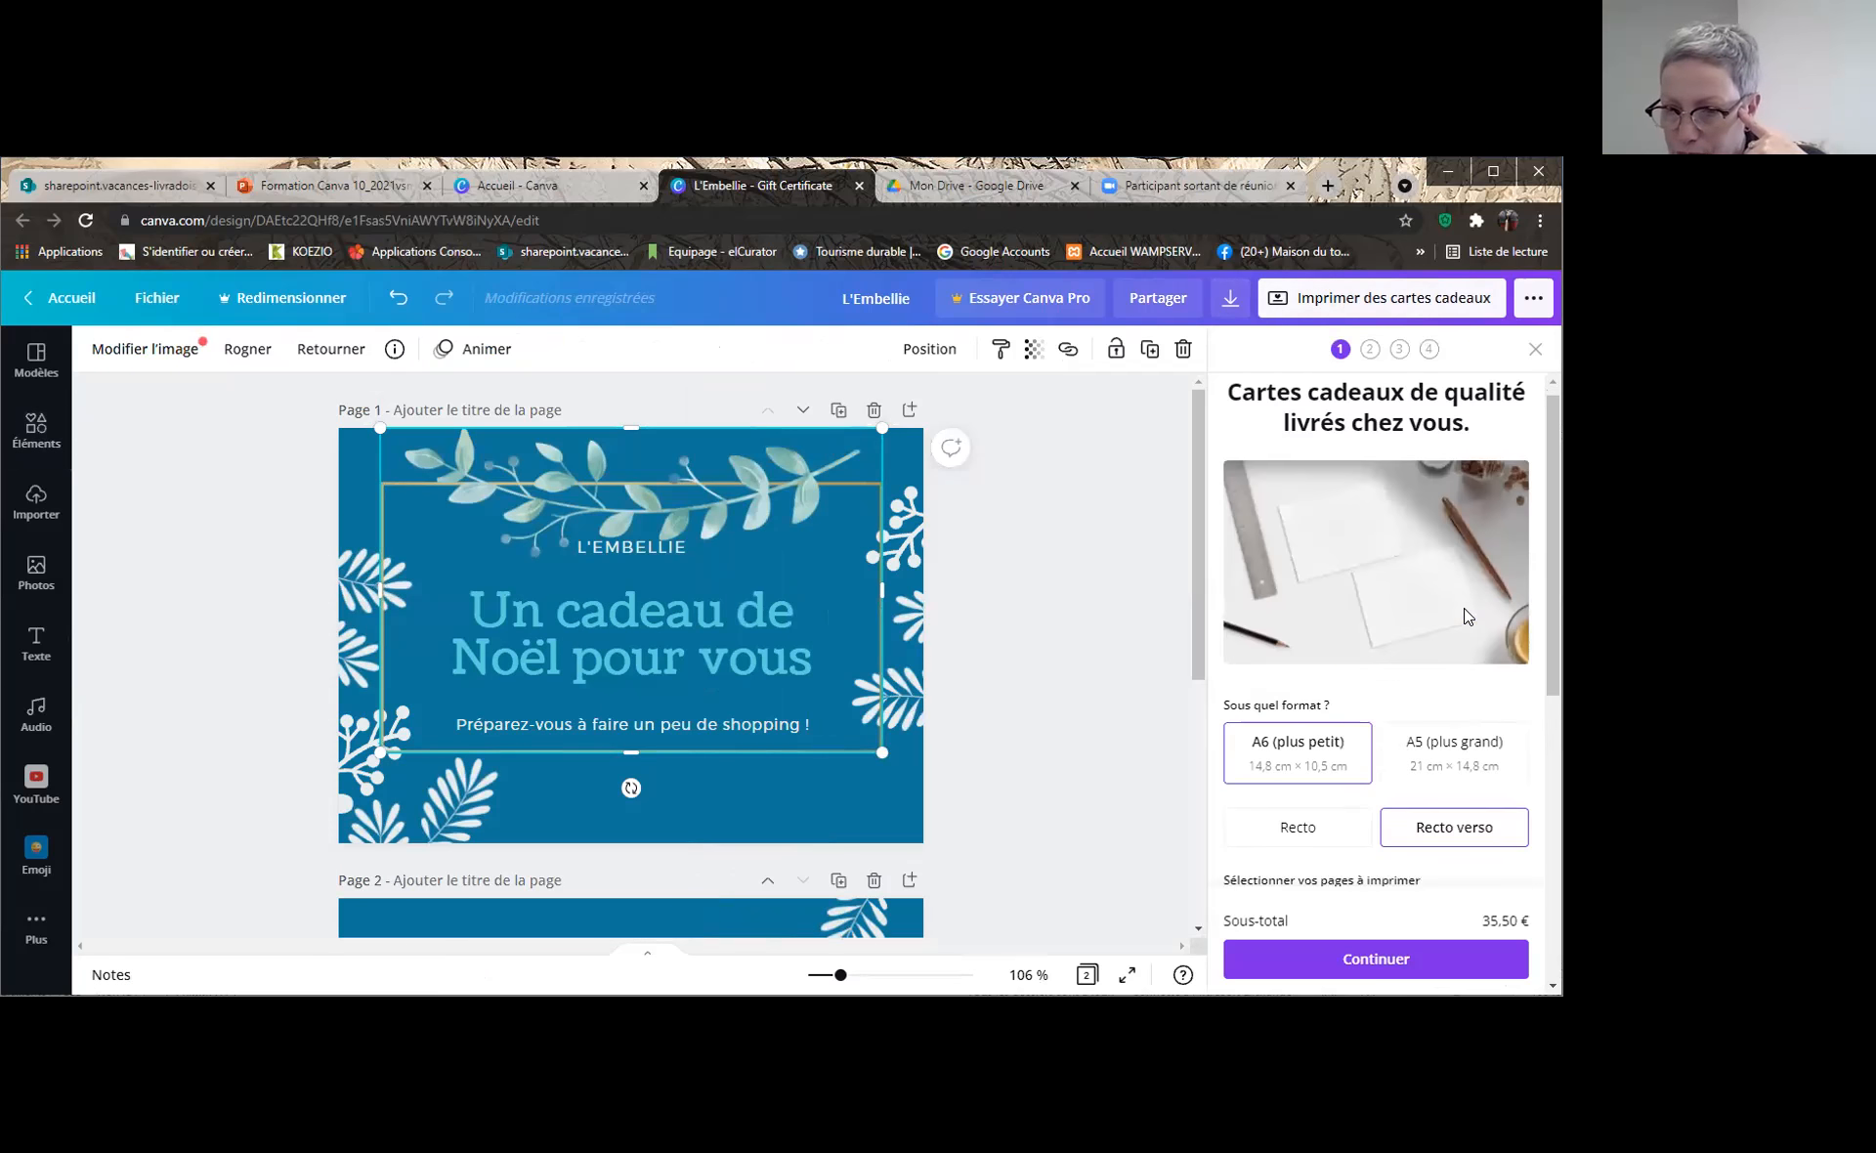
{"action": "scroll", "coordinate": [1463, 628], "scroll_direction": "up", "scroll_amount": 2}
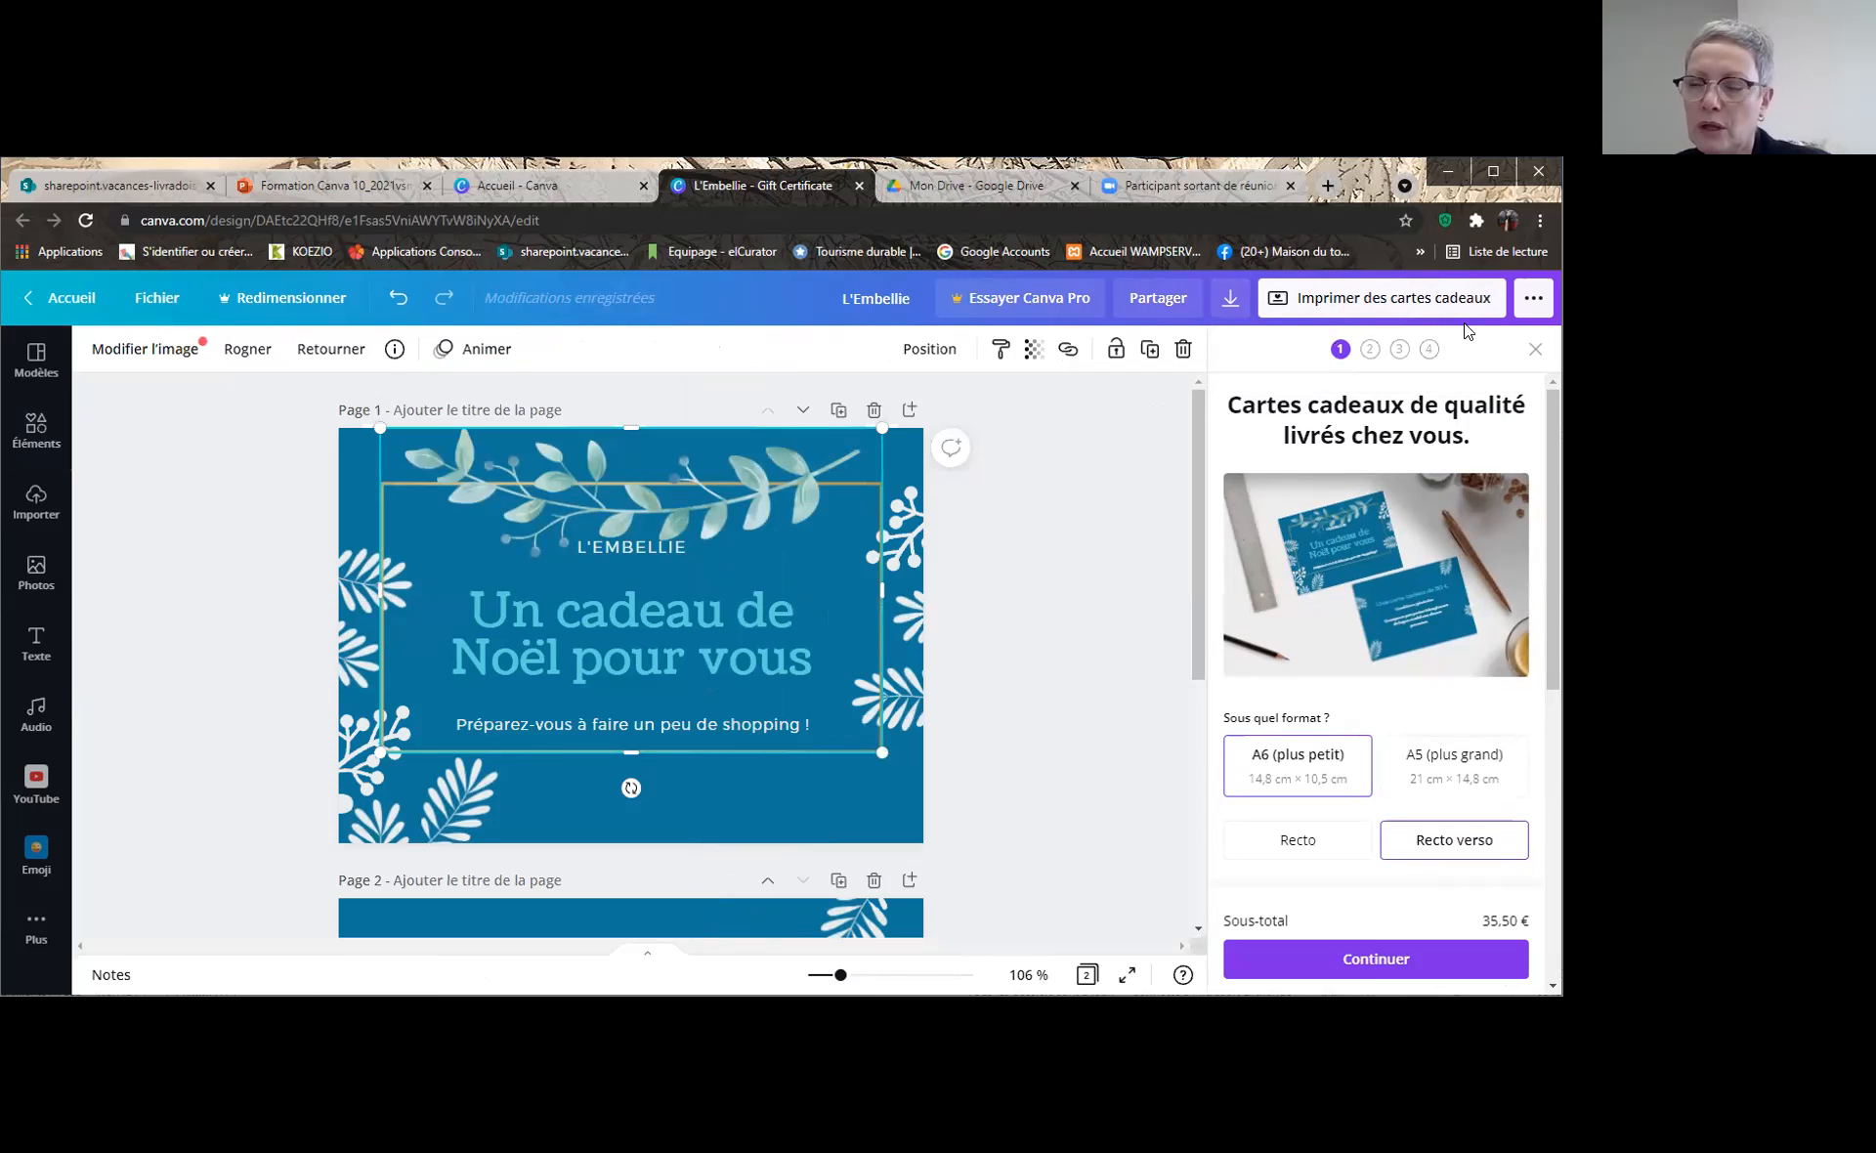
{"action": "scroll", "coordinate": [1542, 512], "scroll_direction": "down", "scroll_amount": 5}
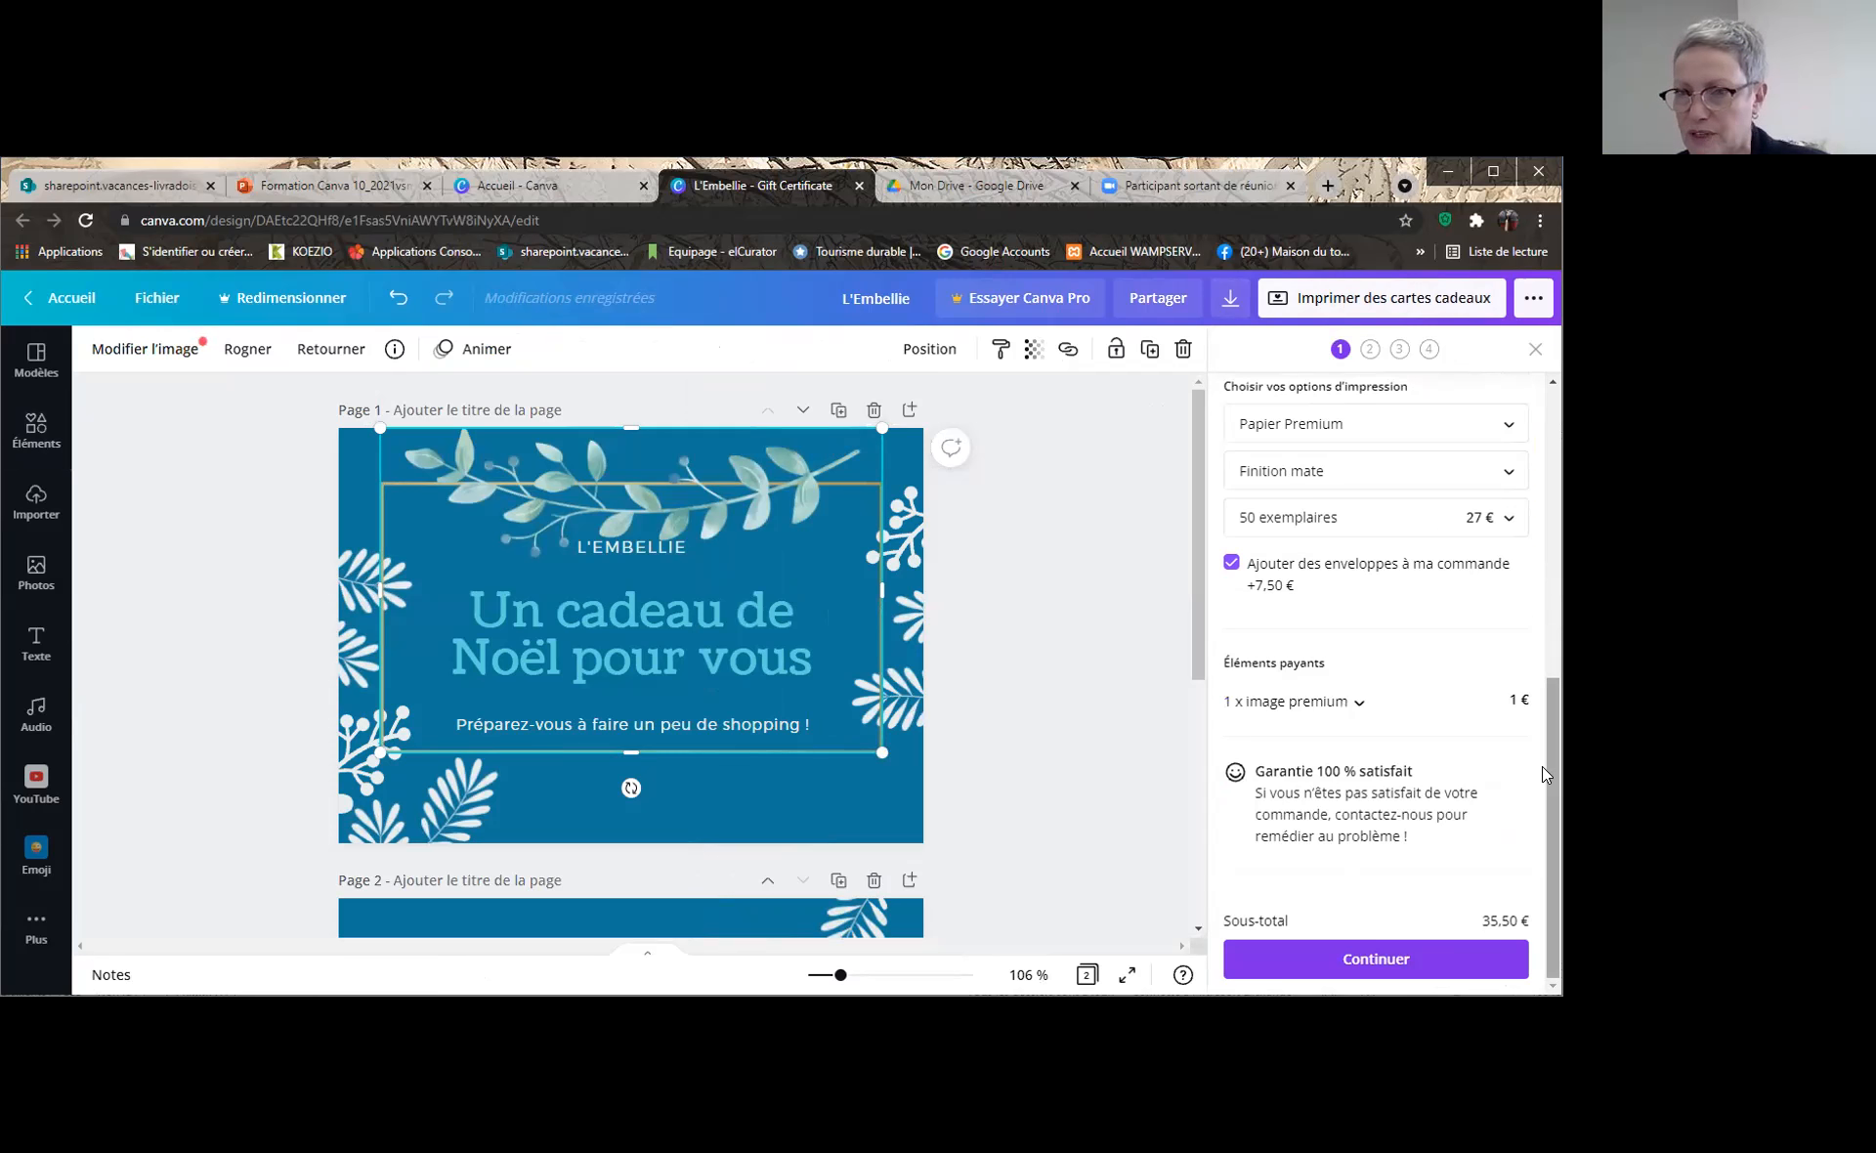
{"action": "left_click_drag", "start_coordinate": [1548, 723], "coordinate": [1535, 305]}
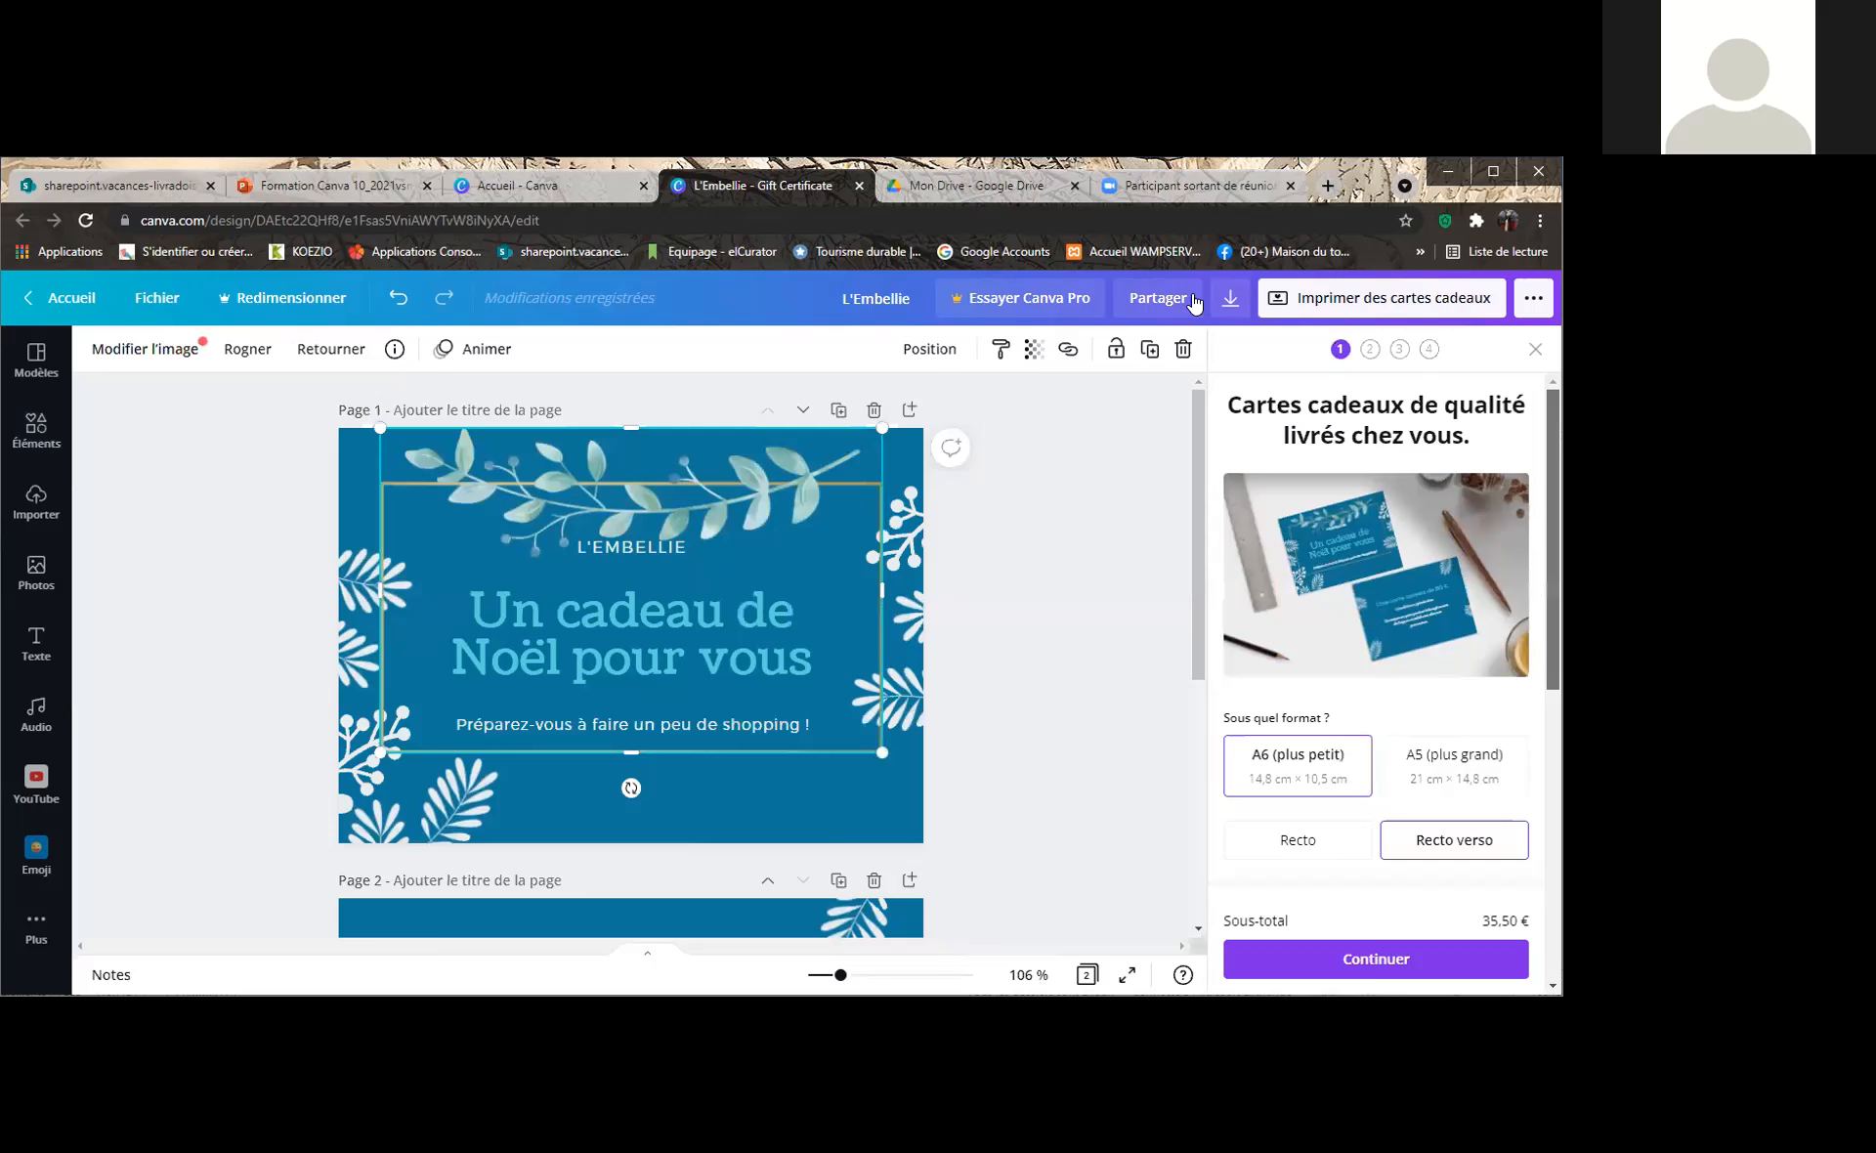
Set the PDF pour impression download to include all pages and enable saving of the download settings
{"action": "left_click", "coordinate": [1230, 298]}
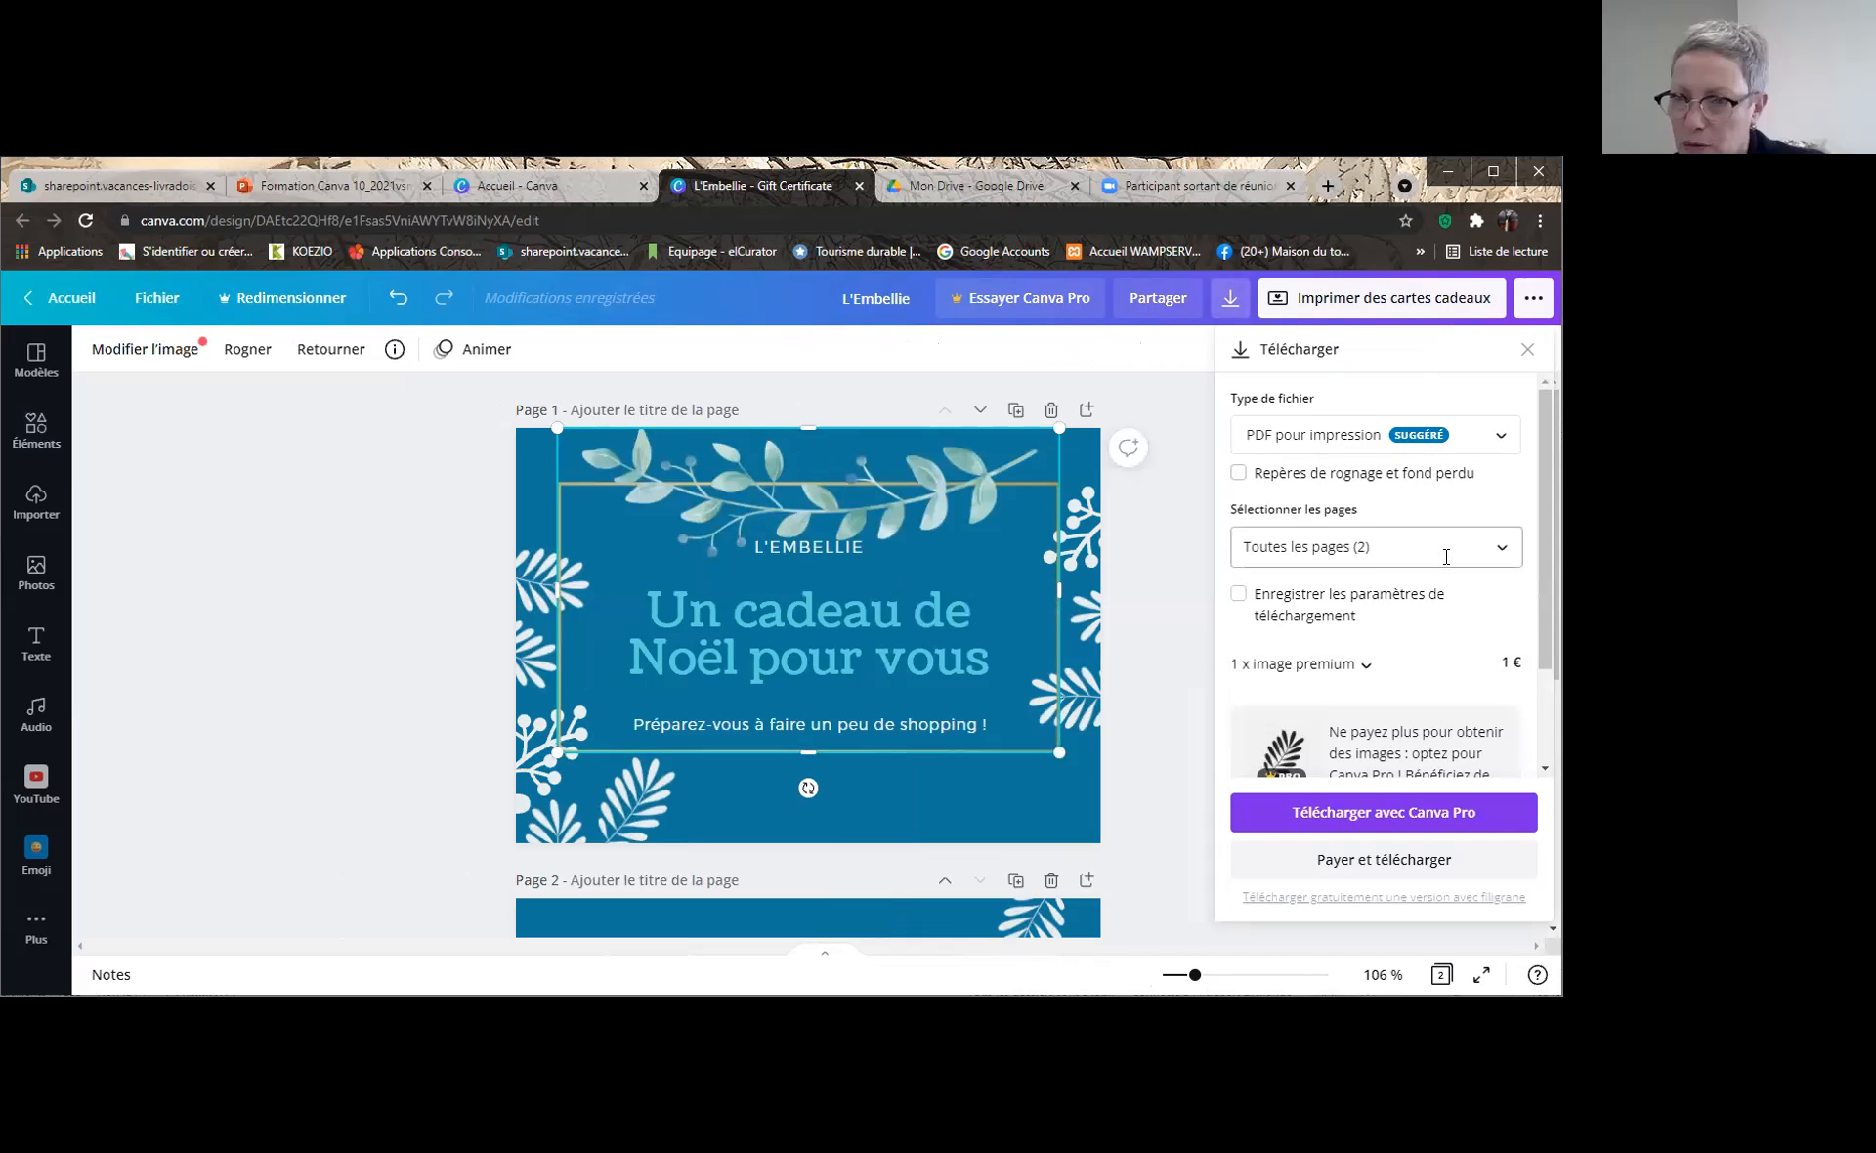
{"action": "left_click", "coordinate": [1504, 553]}
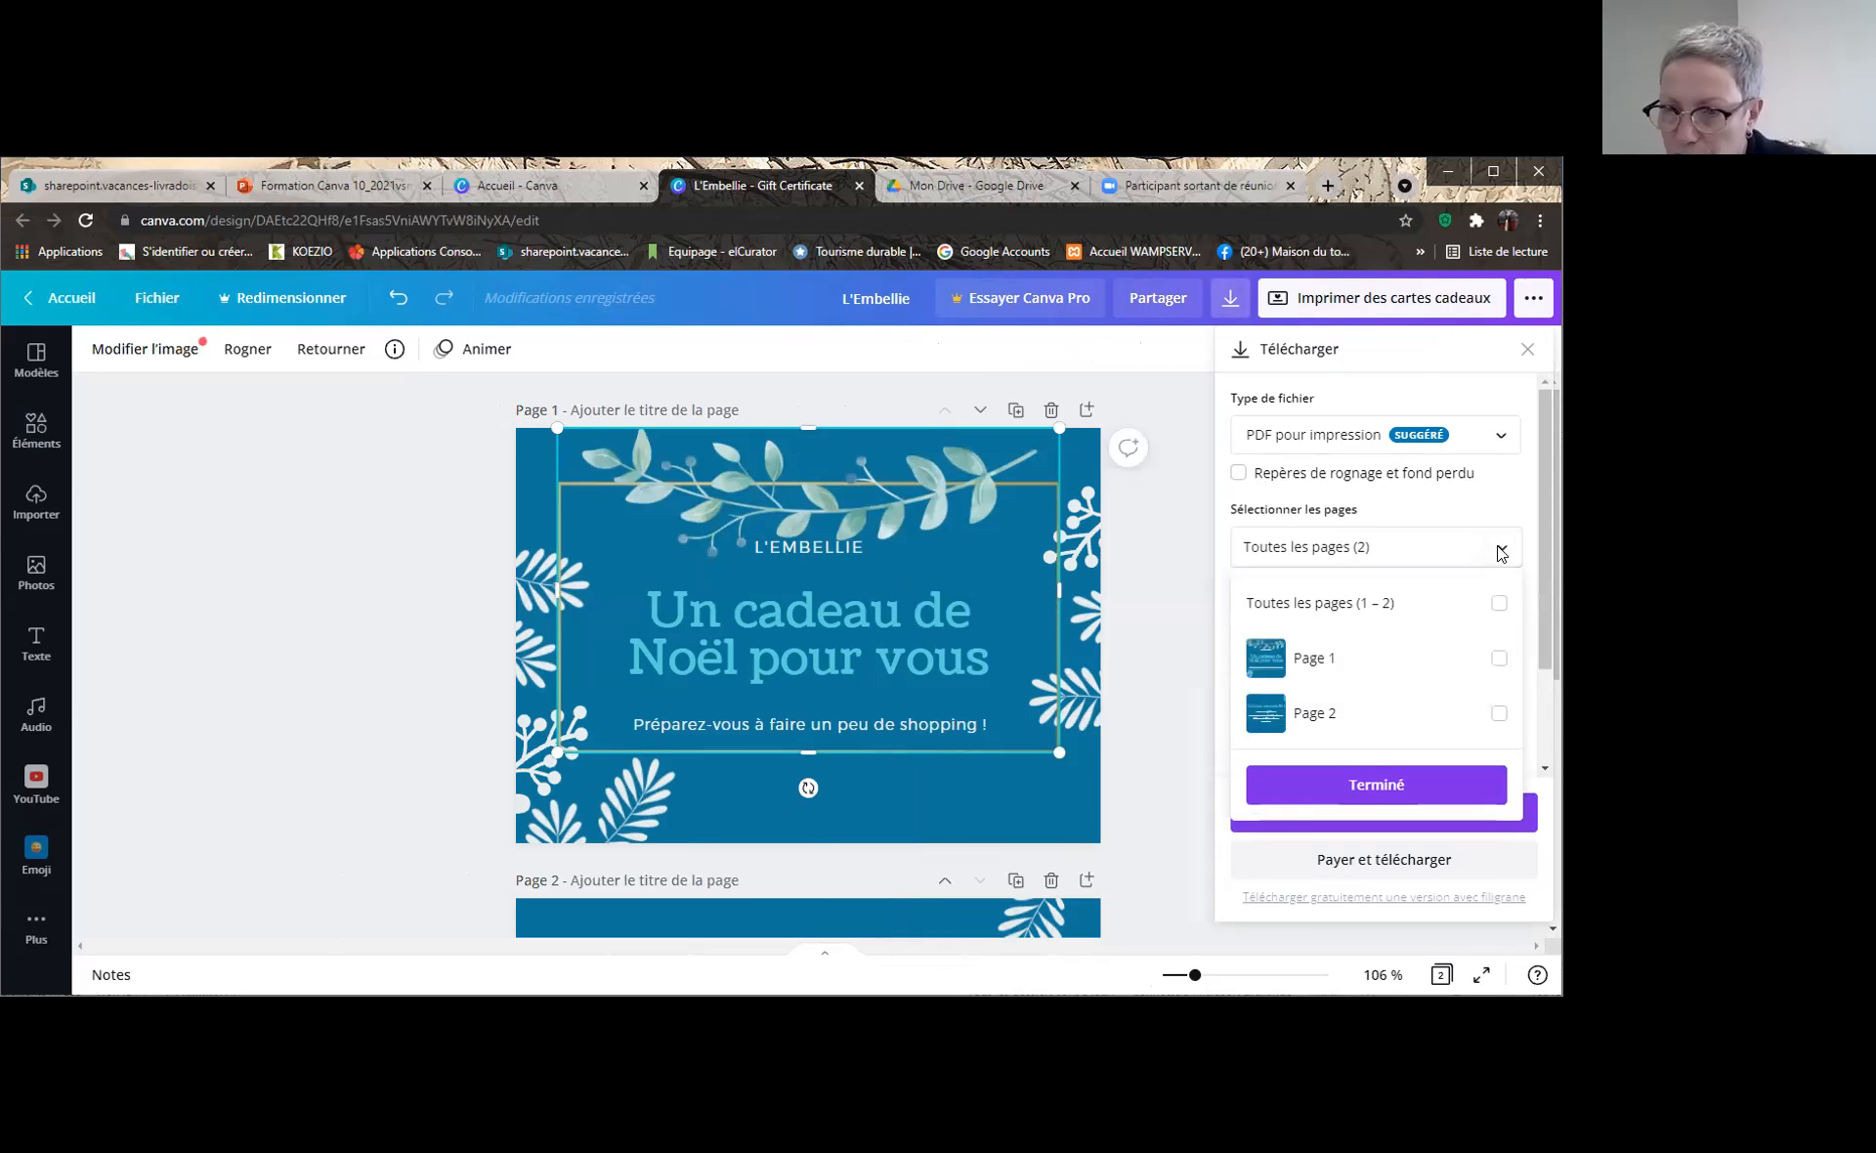
{"action": "left_click", "coordinate": [1500, 603]}
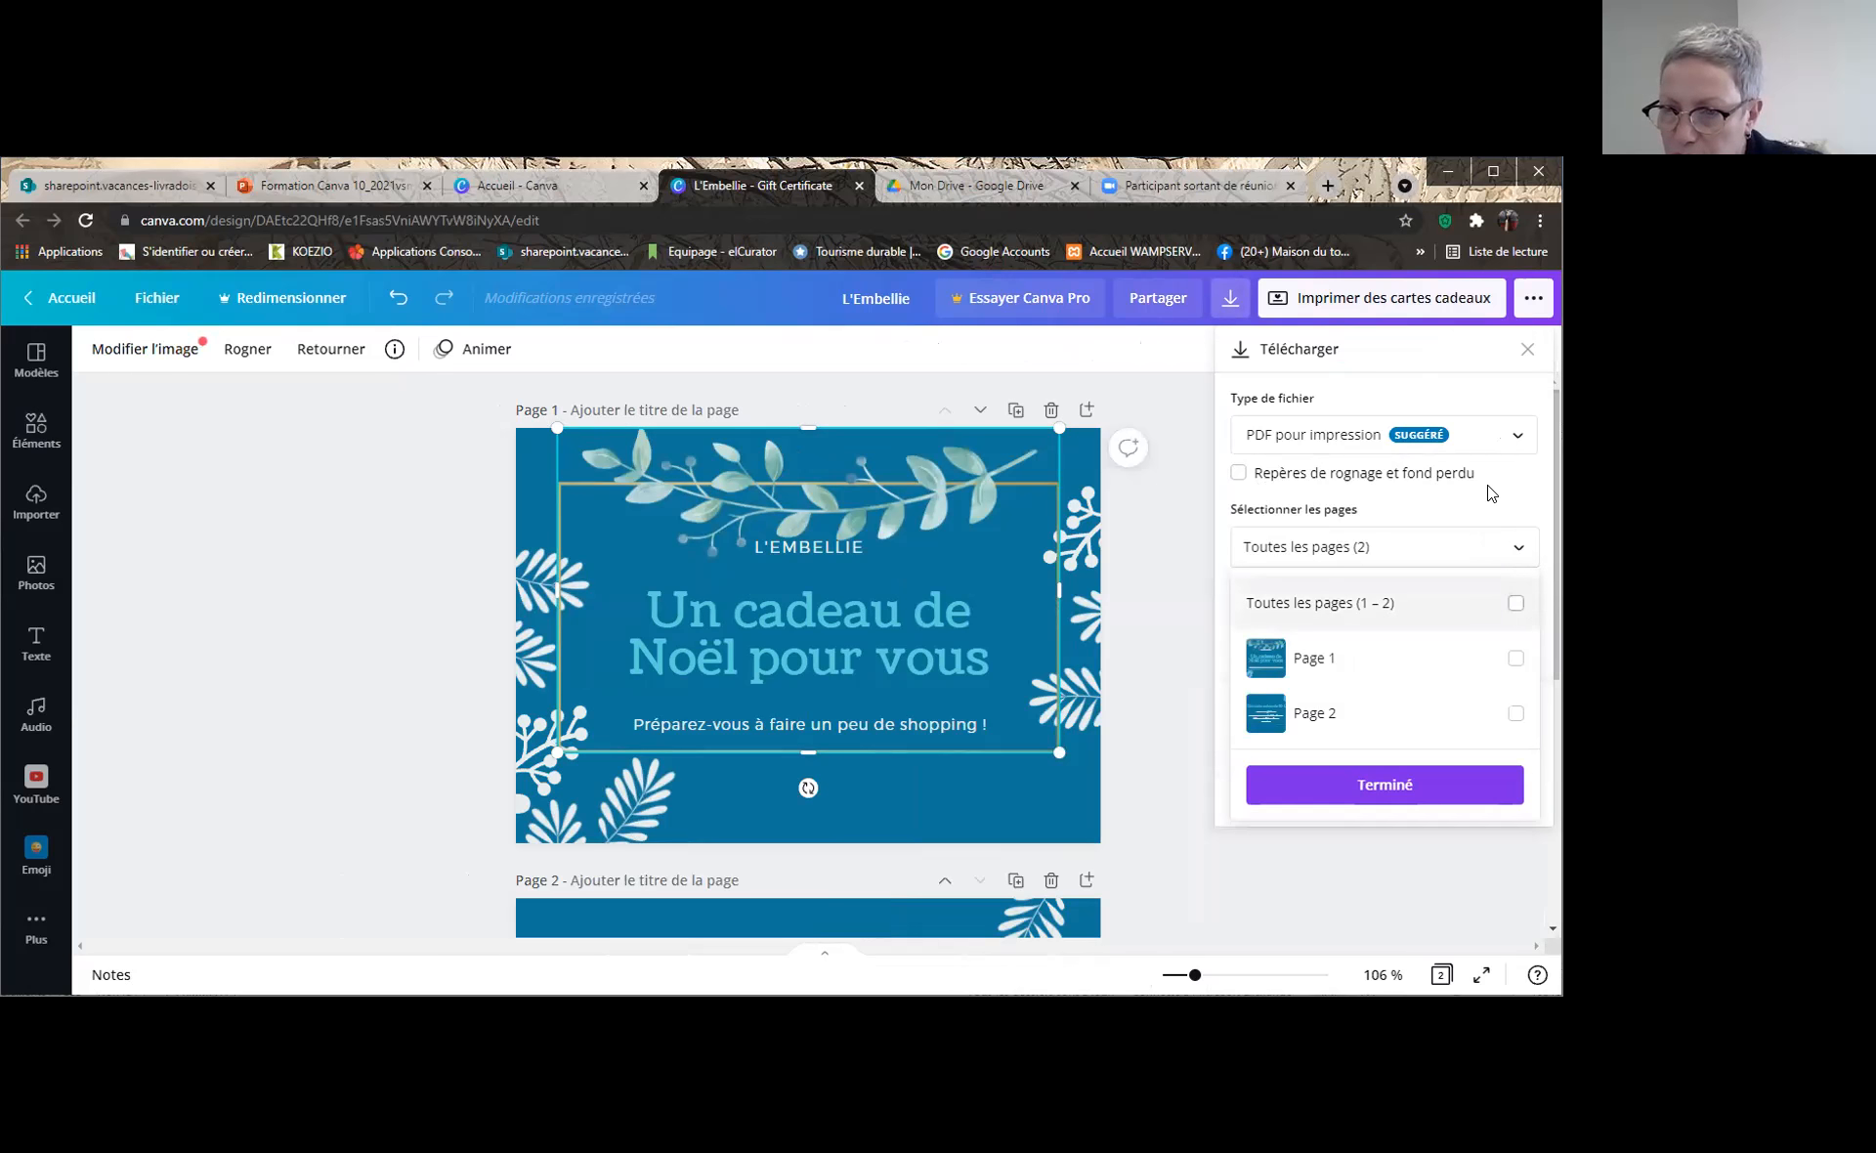
{"action": "left_click", "coordinate": [1388, 789]}
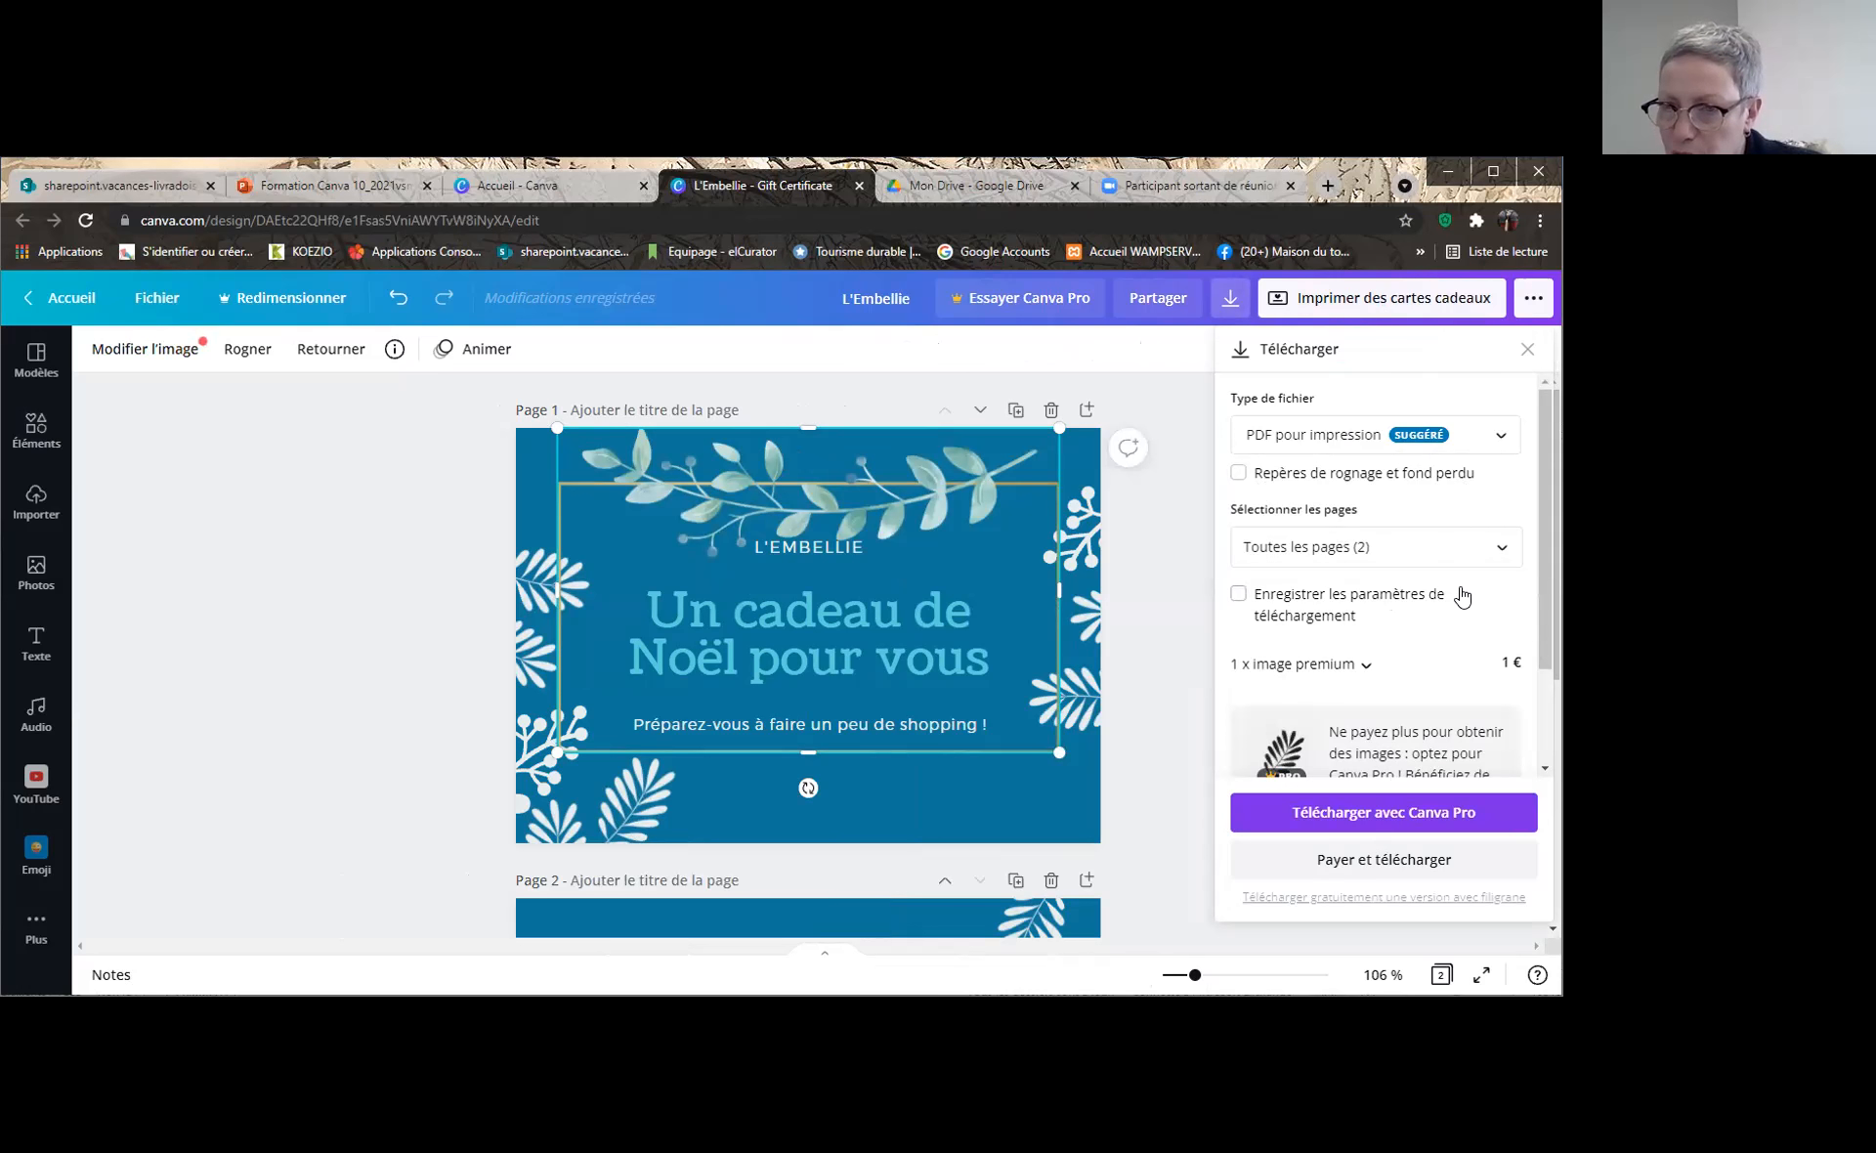
{"action": "scroll", "coordinate": [1466, 586], "scroll_direction": "down", "scroll_amount": 1}
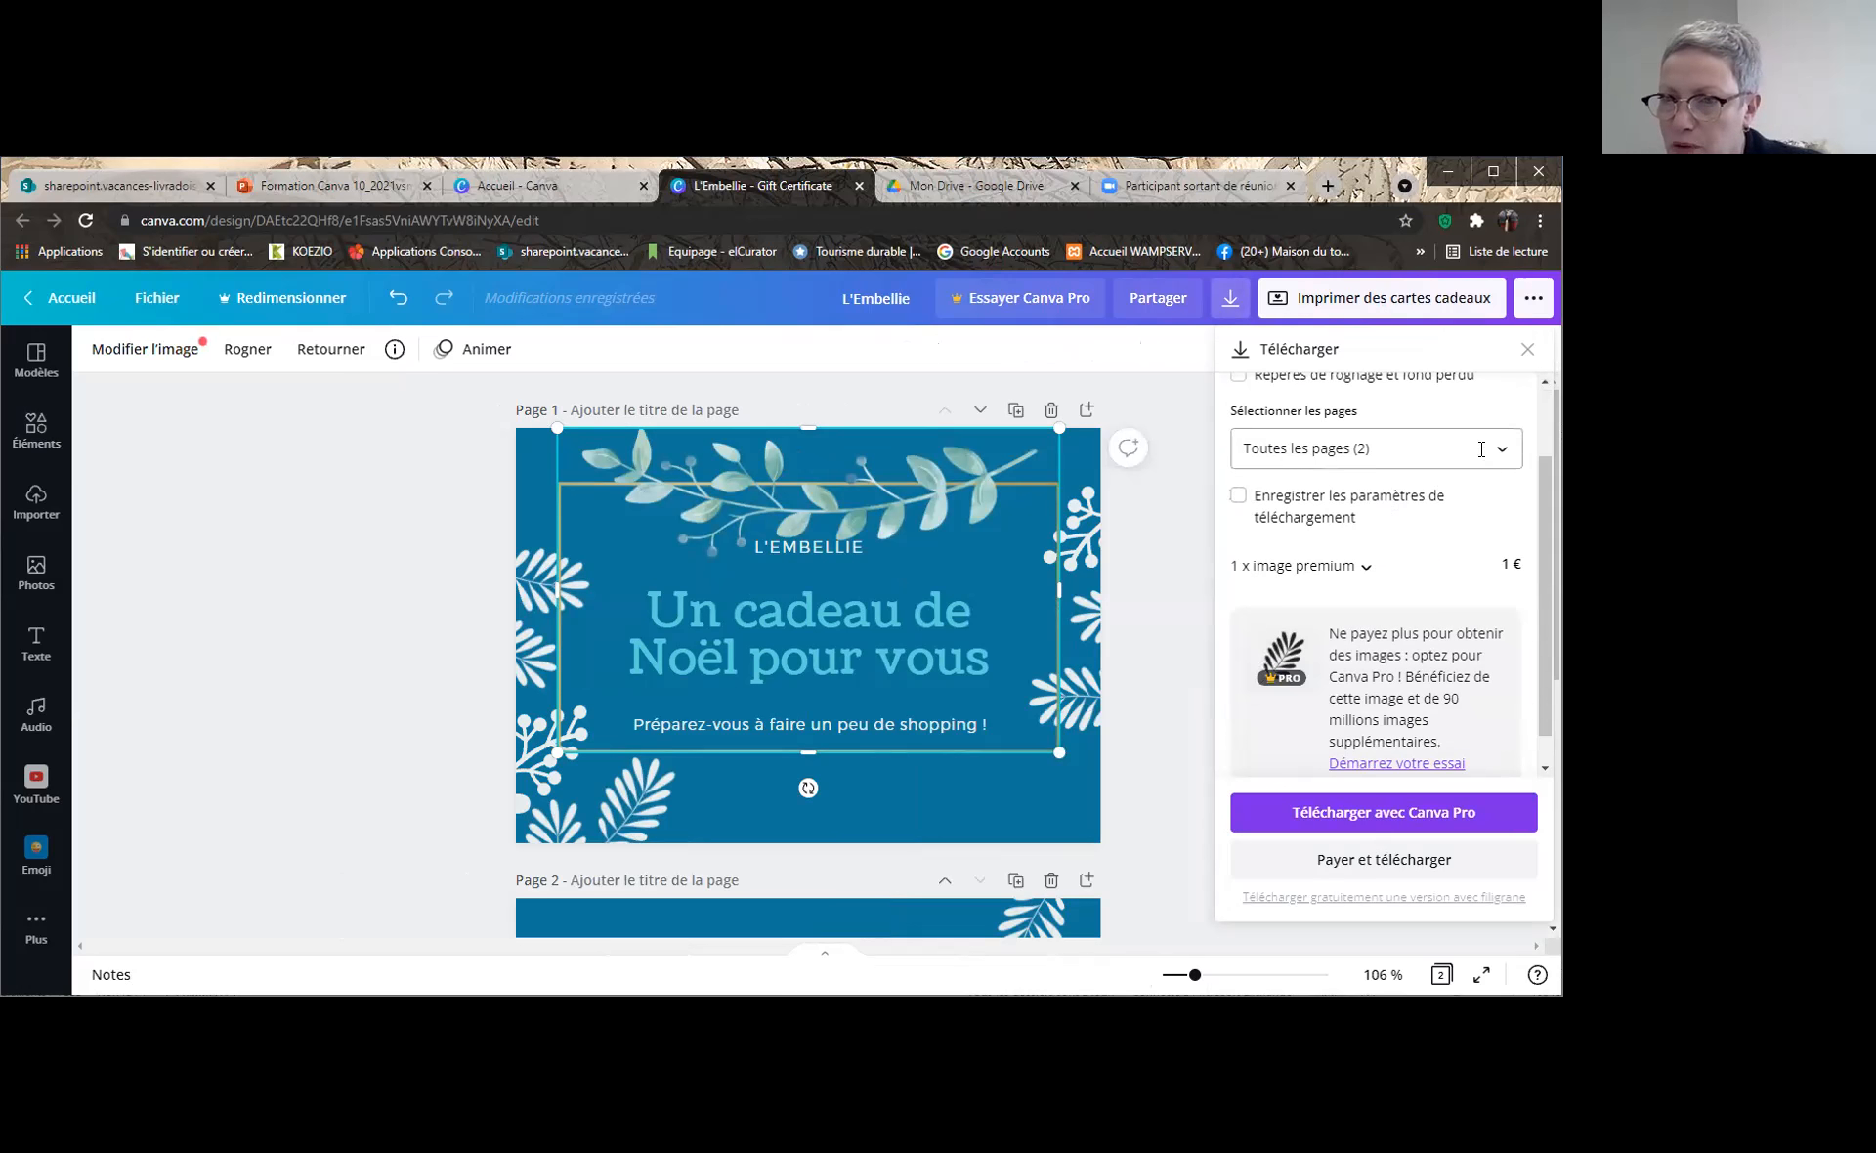
{"action": "left_click", "coordinate": [1240, 495]}
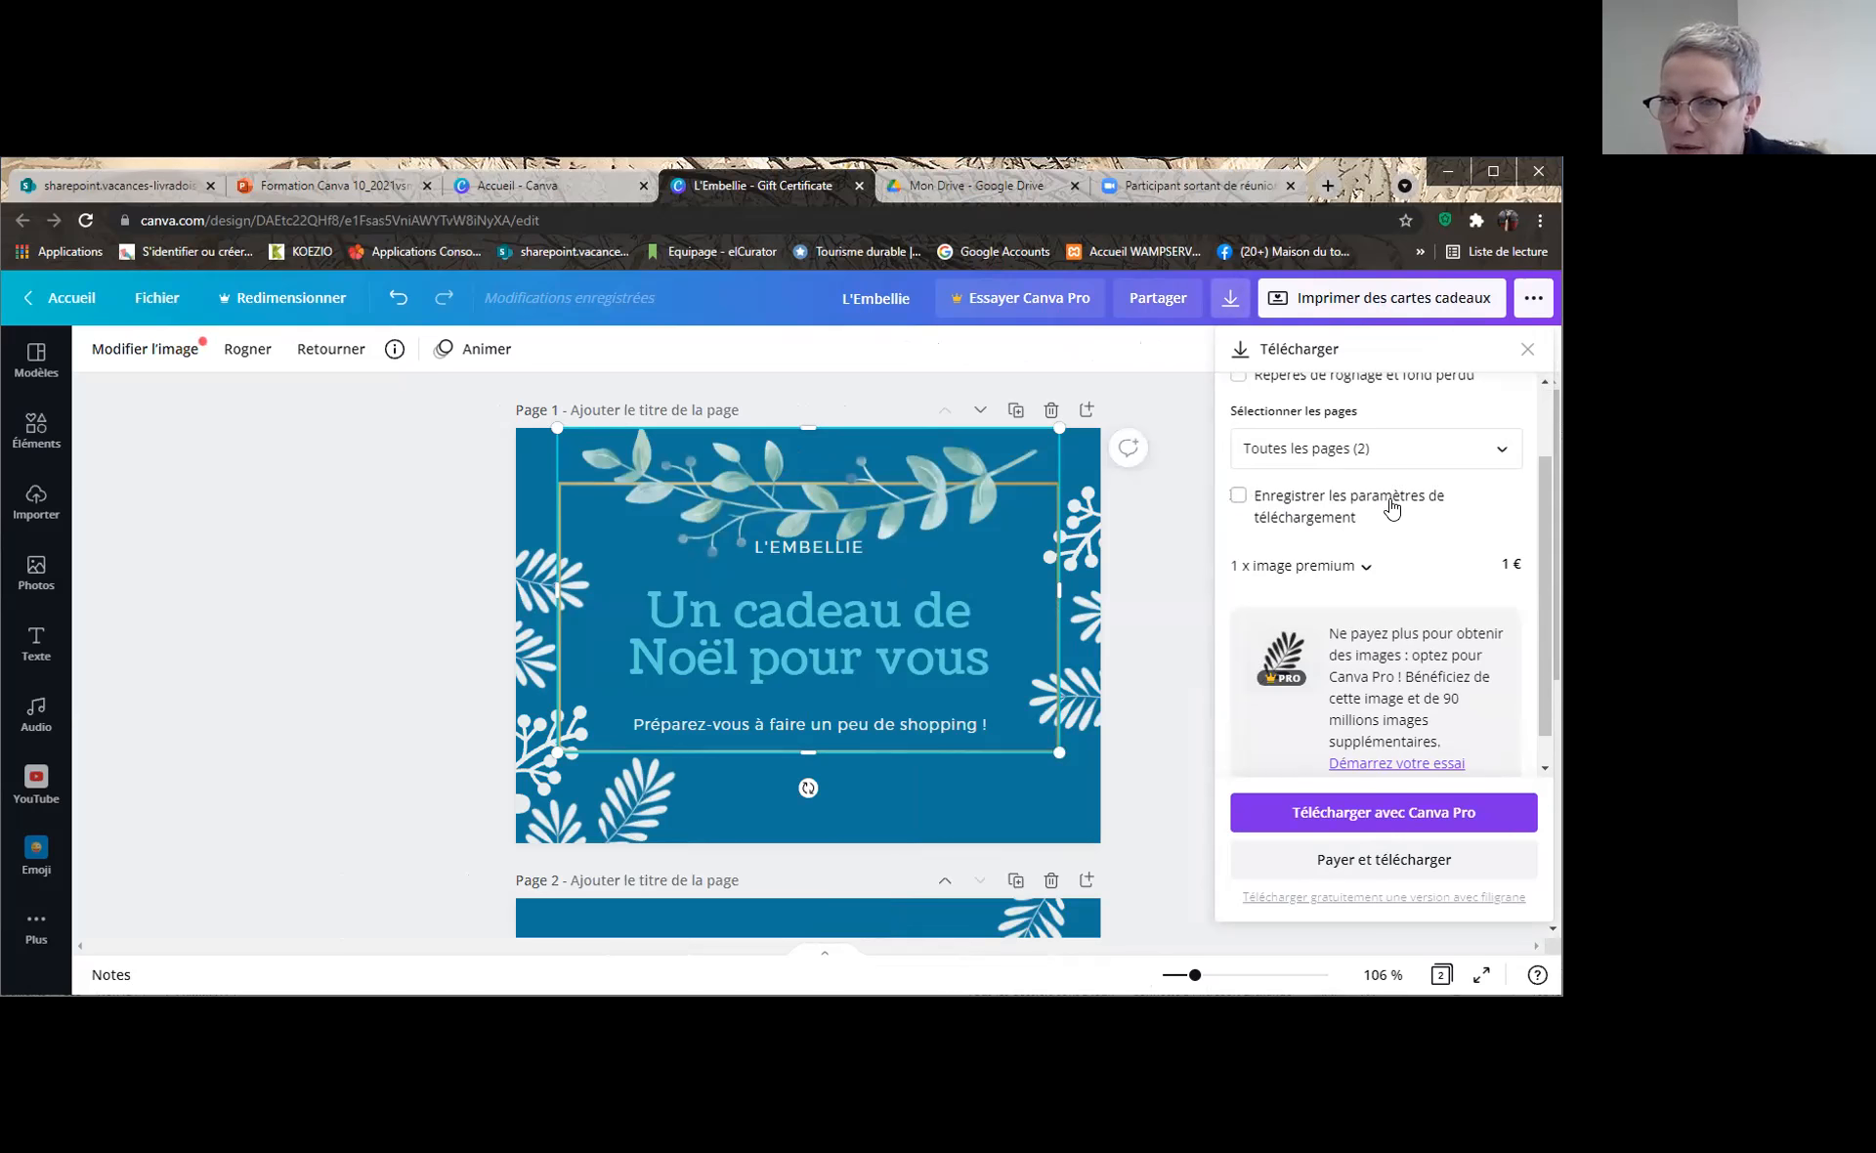
{"action": "scroll", "coordinate": [1505, 488], "scroll_direction": "down", "scroll_amount": 1}
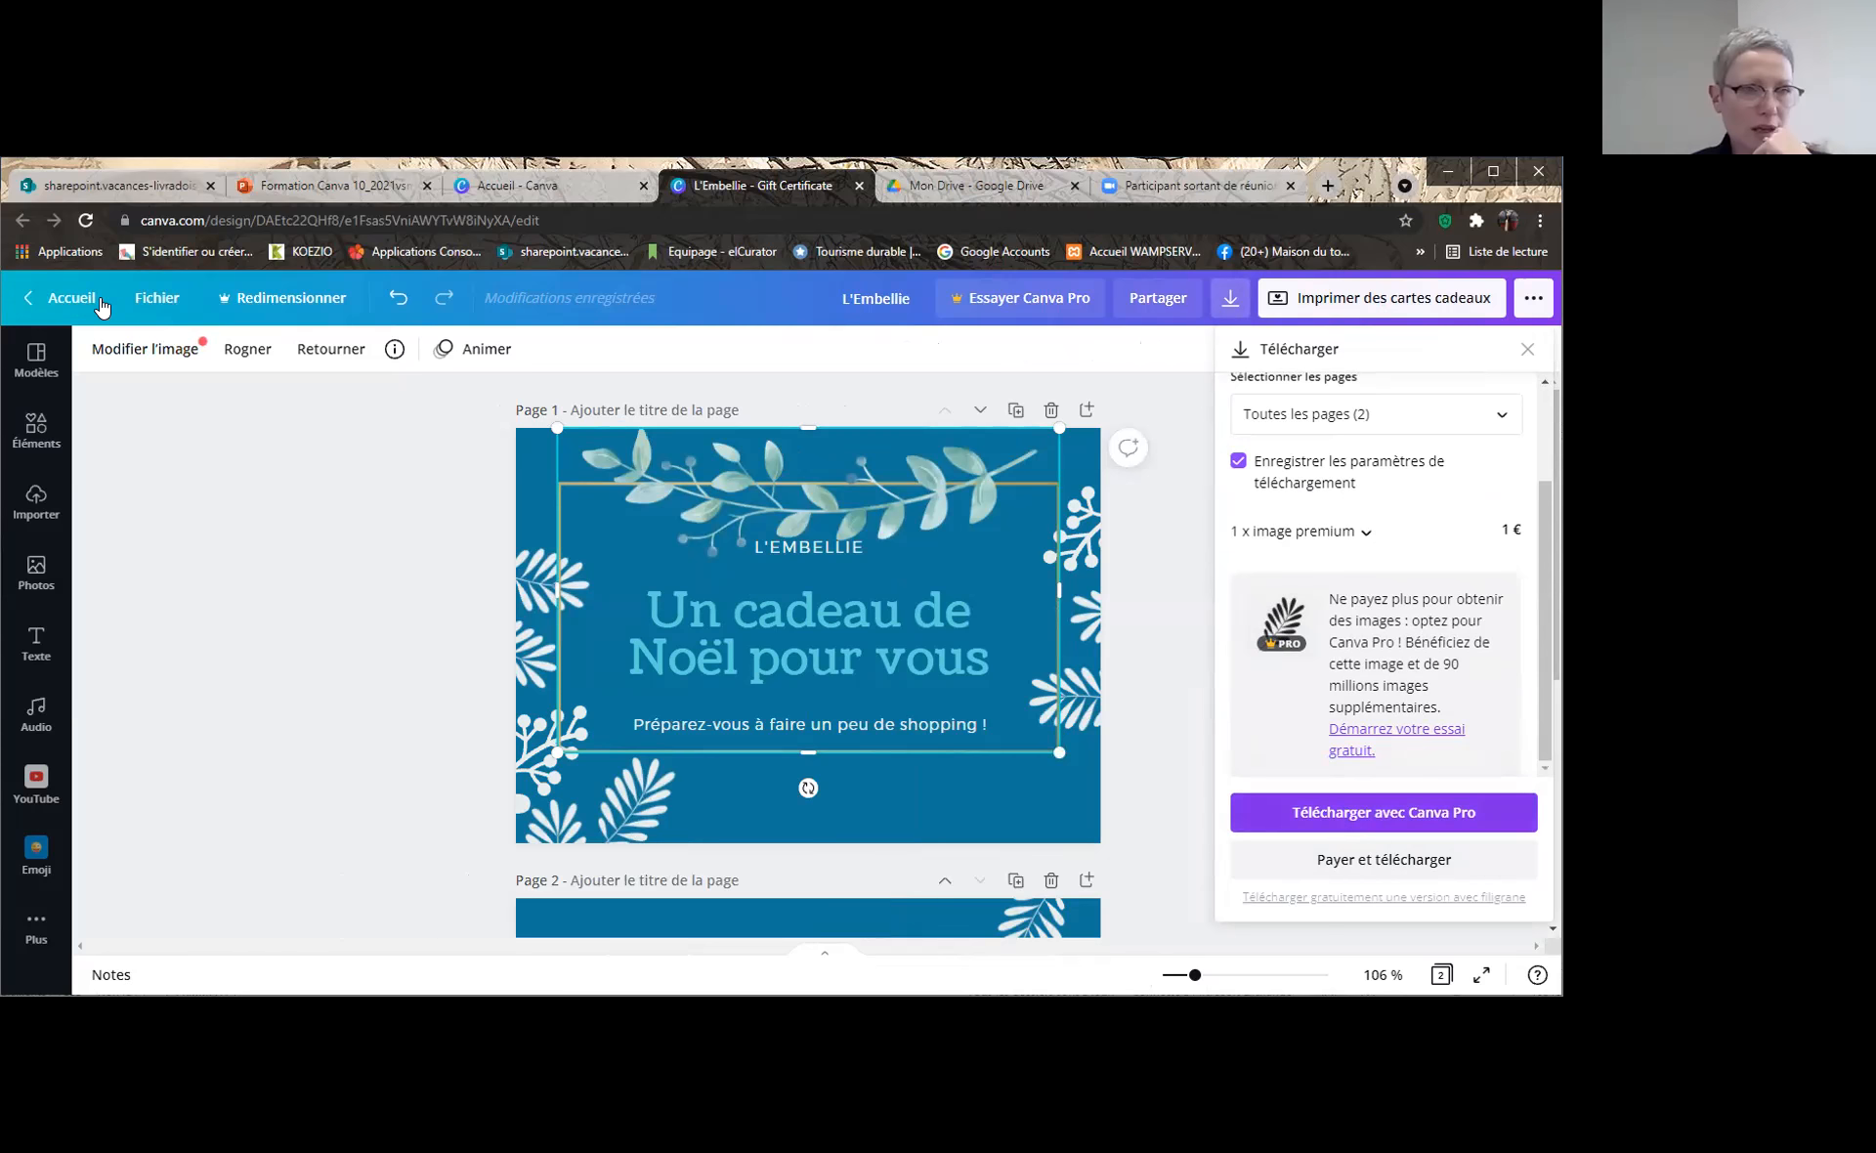
Leave the gift card, browse all saved designs and open the "Guide des manifestations" design
{"action": "left_click", "coordinate": [61, 298]}
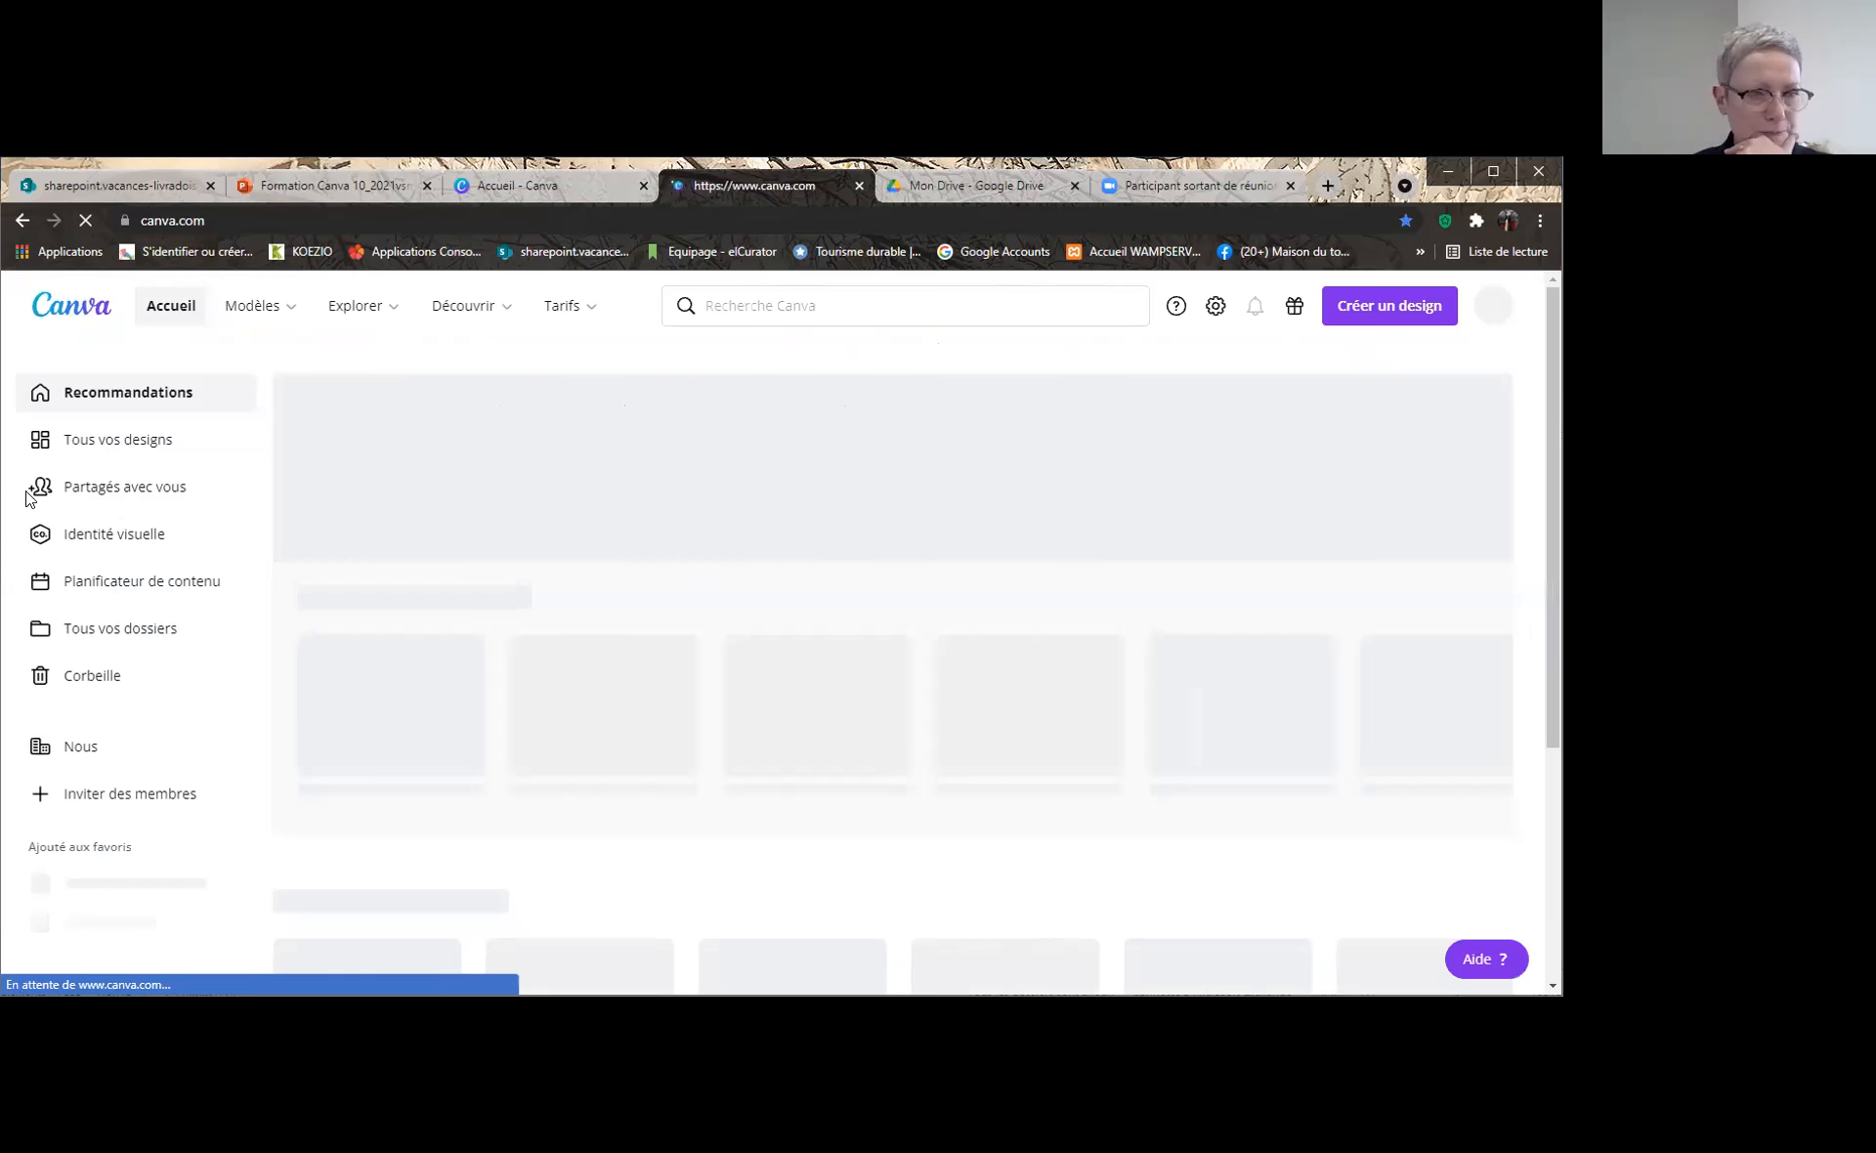
{"action": "left_click", "coordinate": [110, 441]}
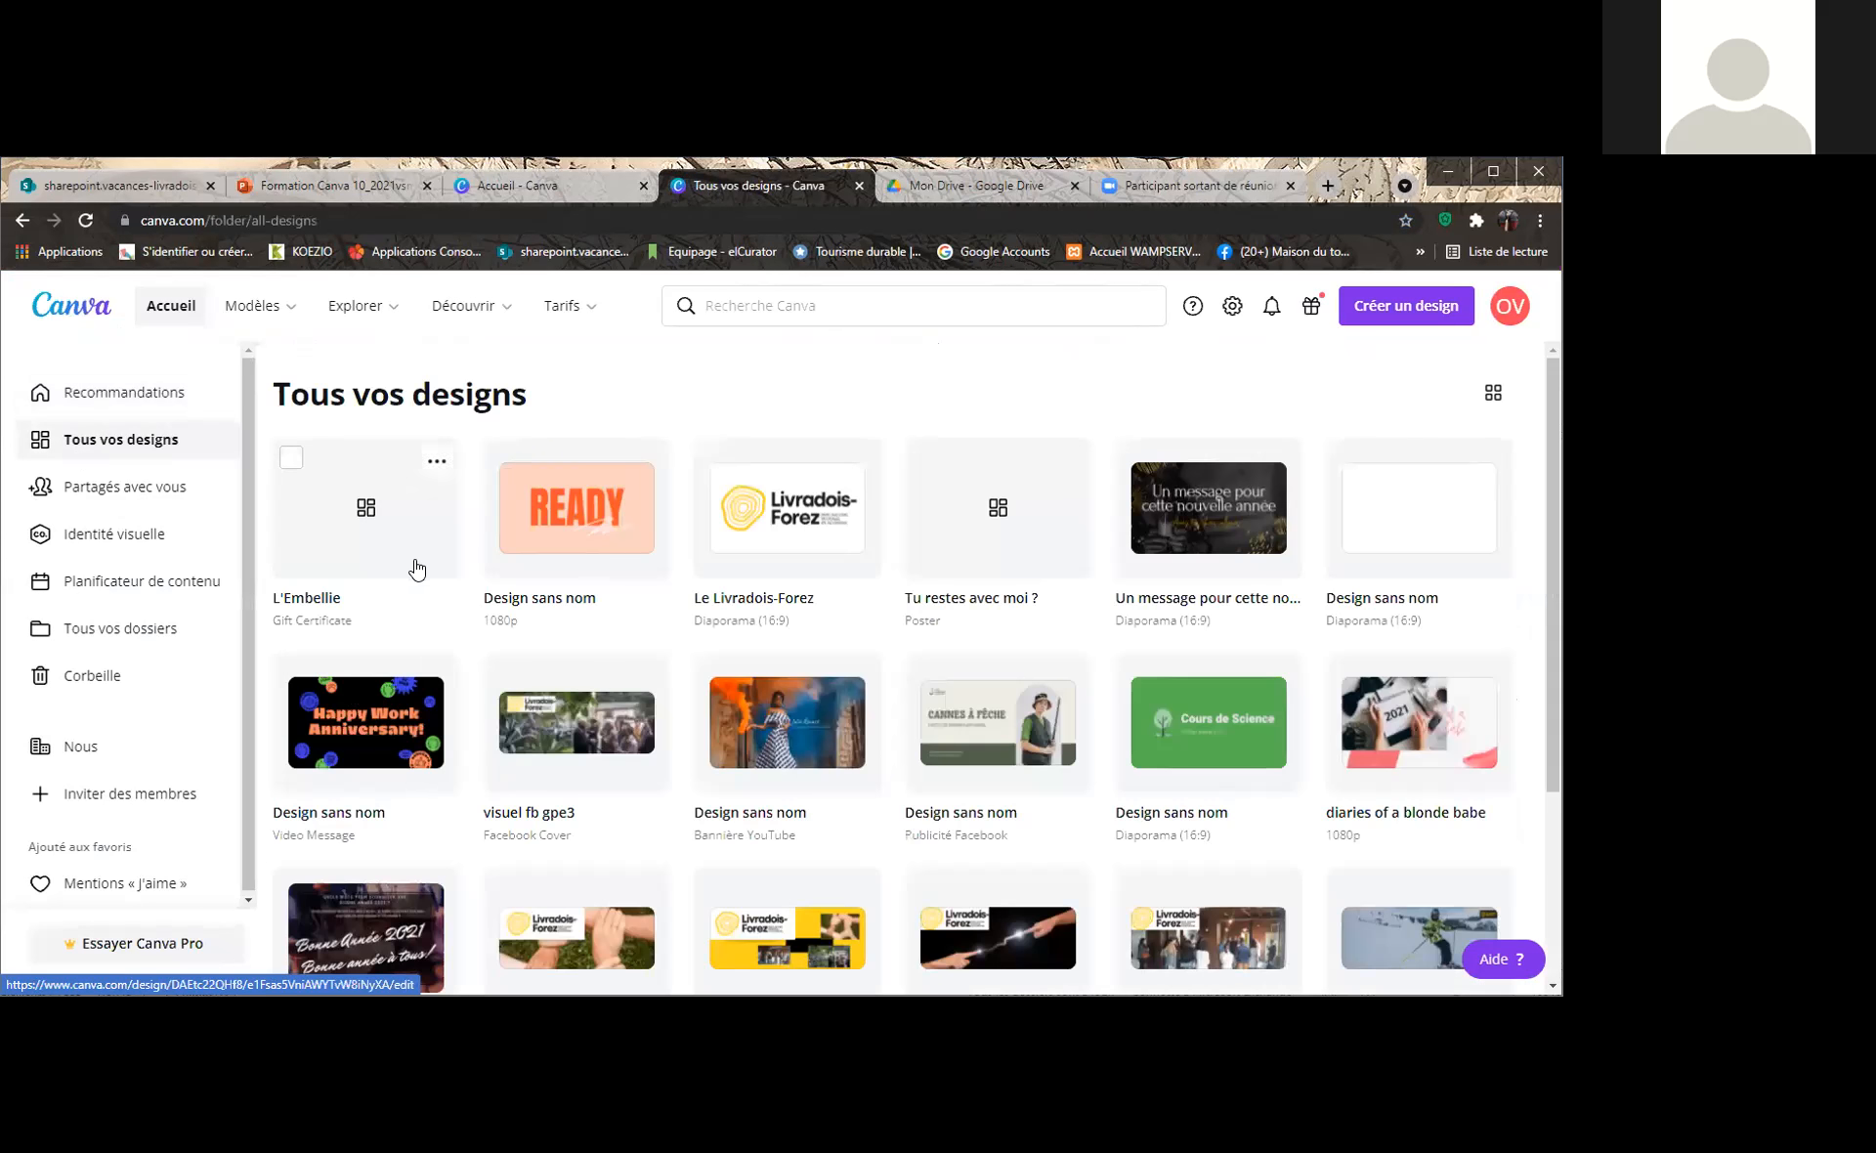
{"action": "scroll", "coordinate": [674, 635], "scroll_direction": "down", "scroll_amount": 1}
{"action": "scroll", "coordinate": [661, 588], "scroll_direction": "down", "scroll_amount": 4}
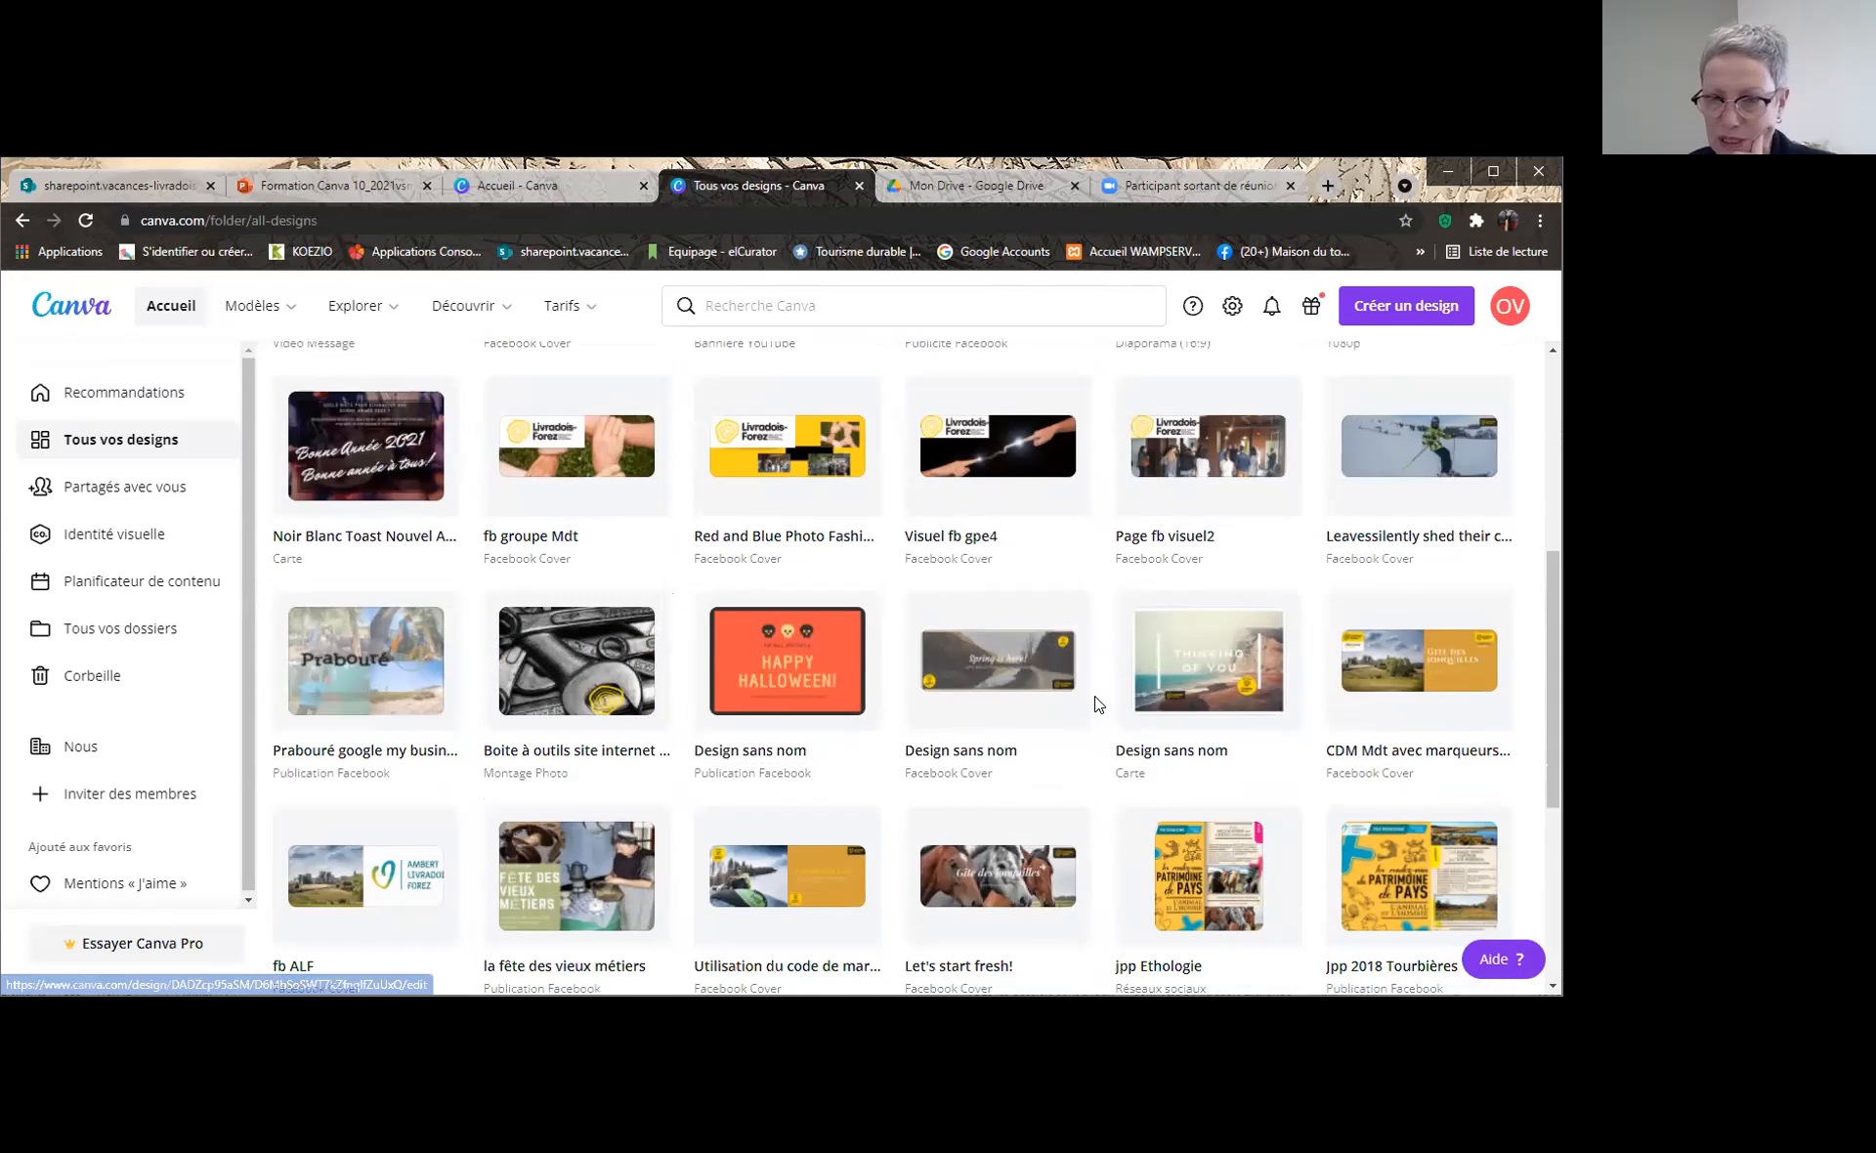
{"action": "scroll", "coordinate": [1094, 696], "scroll_direction": "down", "scroll_amount": 2}
{"action": "scroll", "coordinate": [1090, 659], "scroll_direction": "down", "scroll_amount": 2}
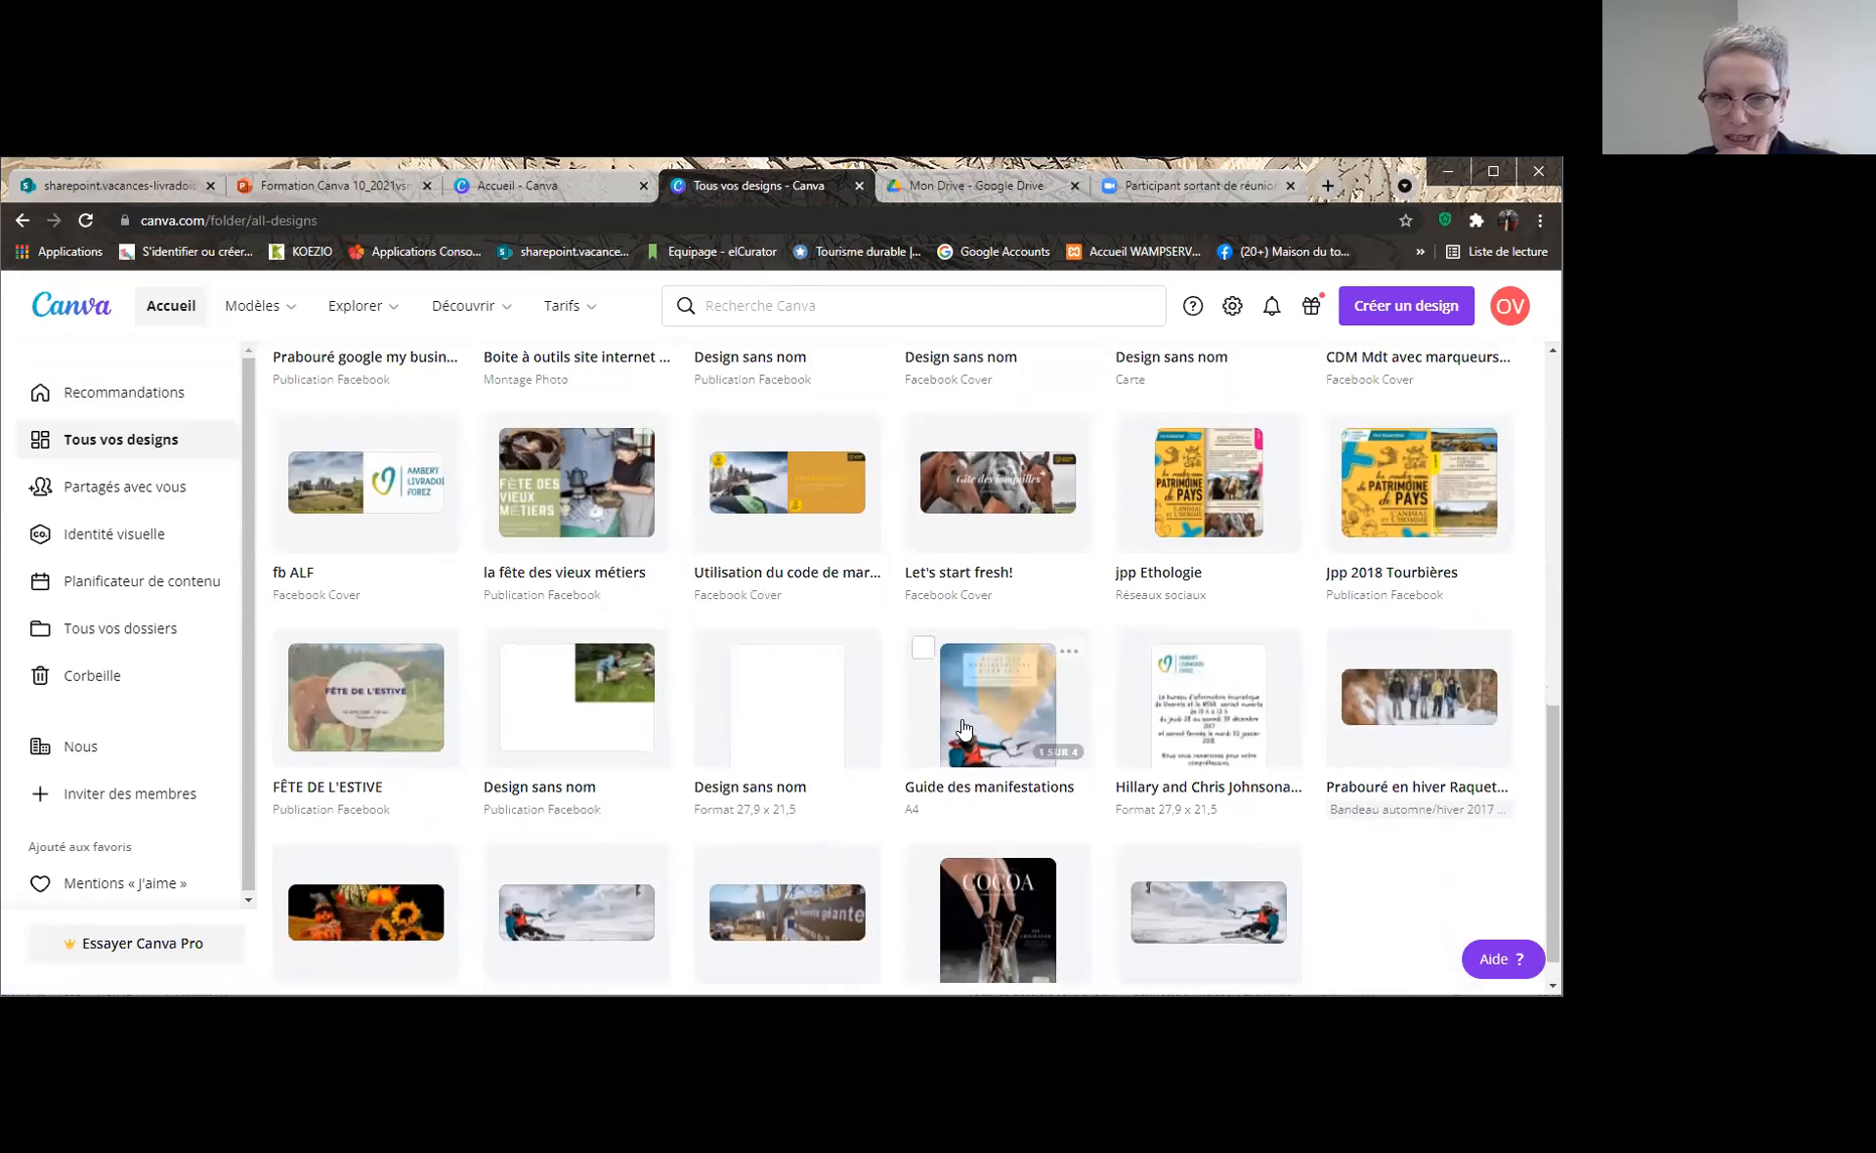
{"action": "left_click", "coordinate": [1009, 686]}
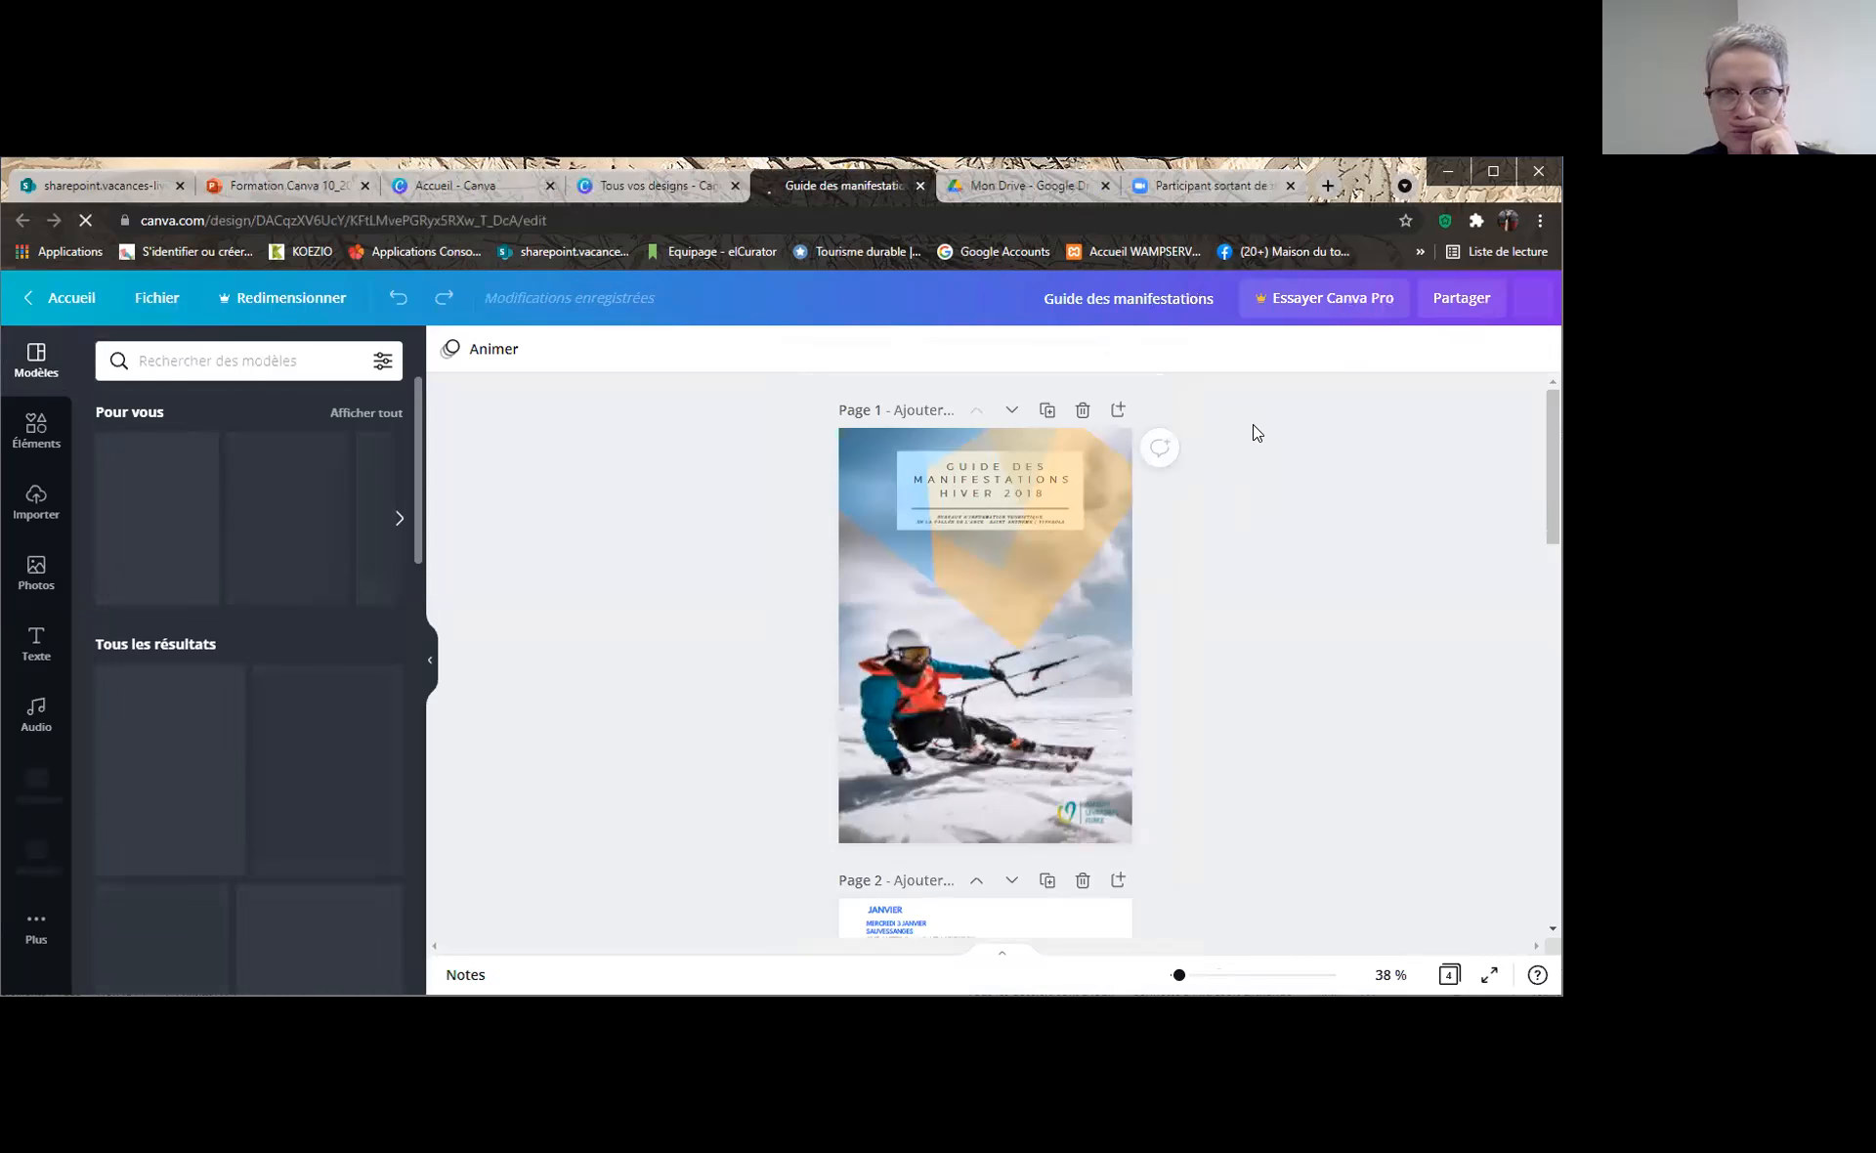
Look through the first pages of the events guide and open its download options
{"action": "mouse_move", "coordinate": [244, 570]}
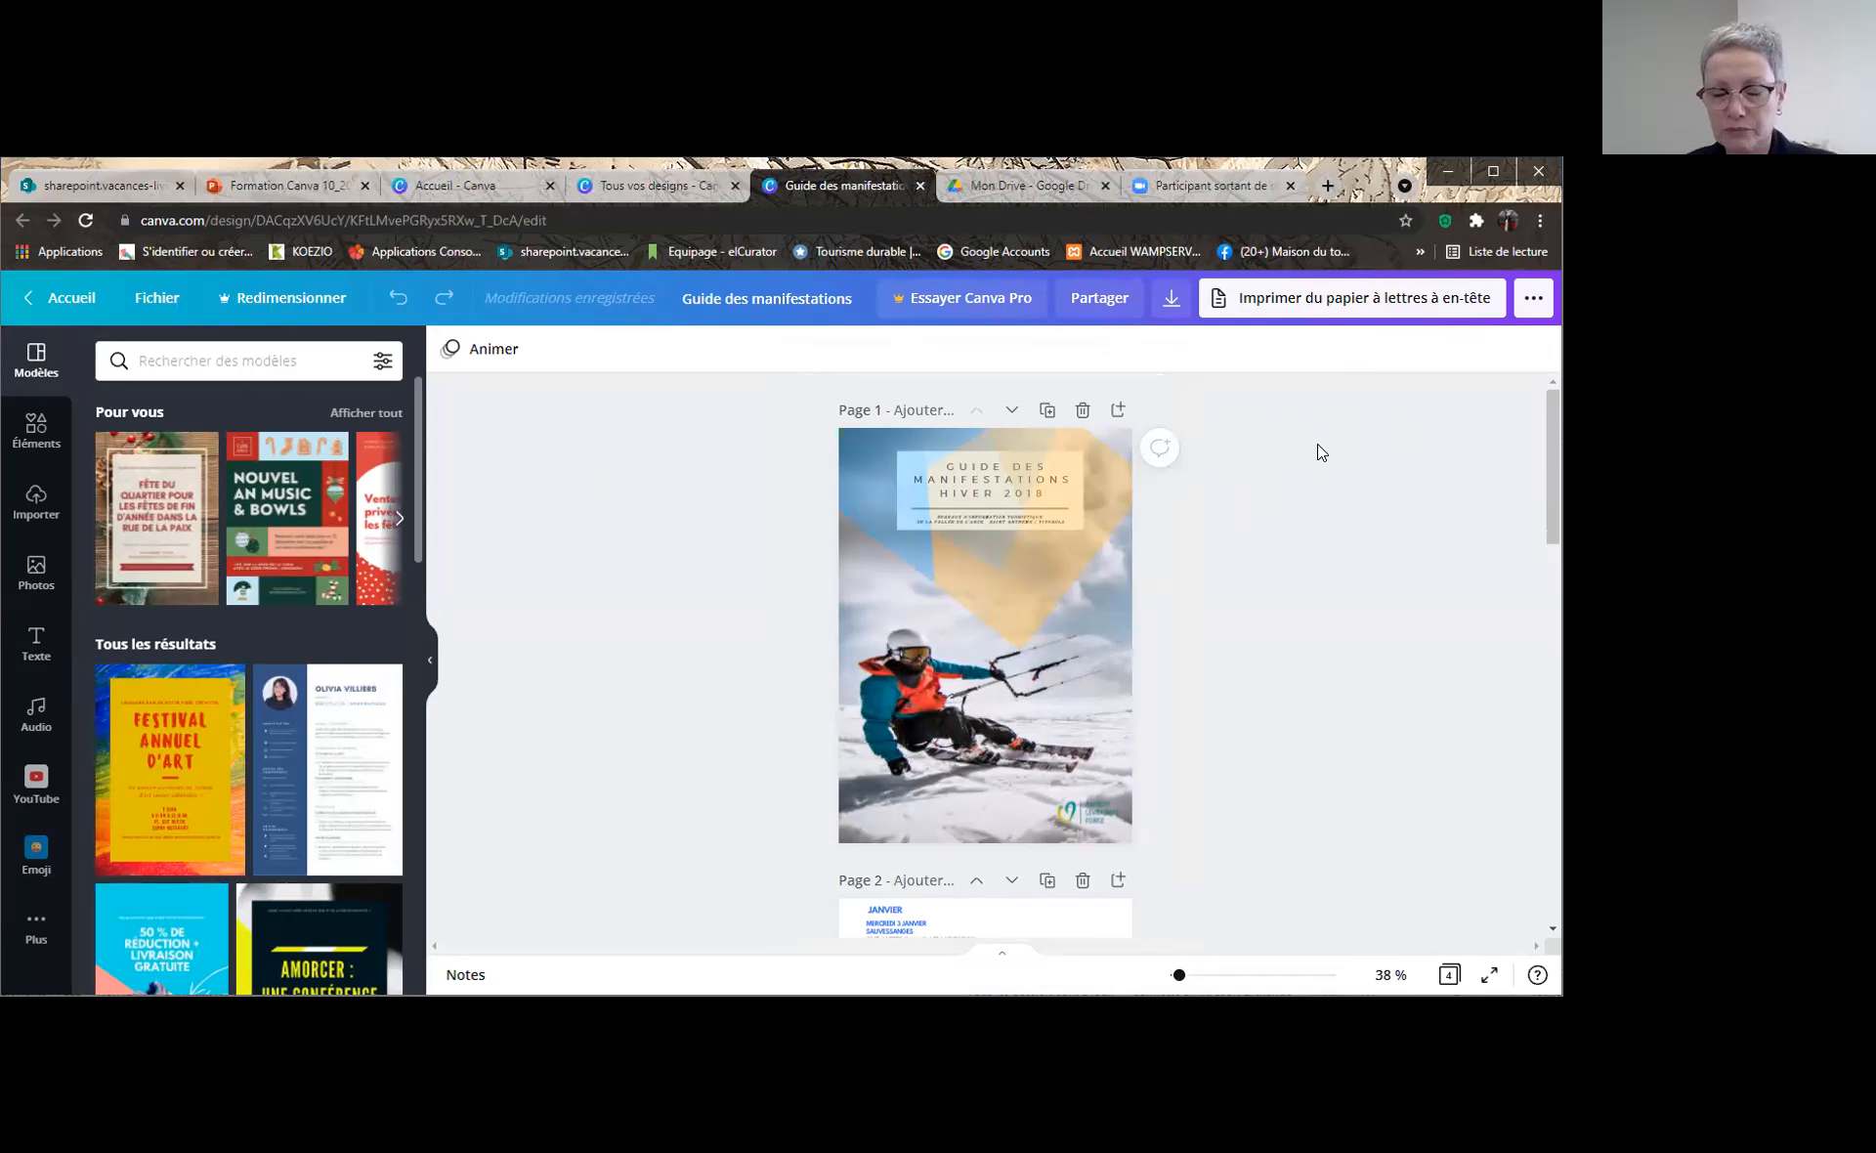
{"action": "scroll", "coordinate": [1318, 445], "scroll_direction": "down", "scroll_amount": 4}
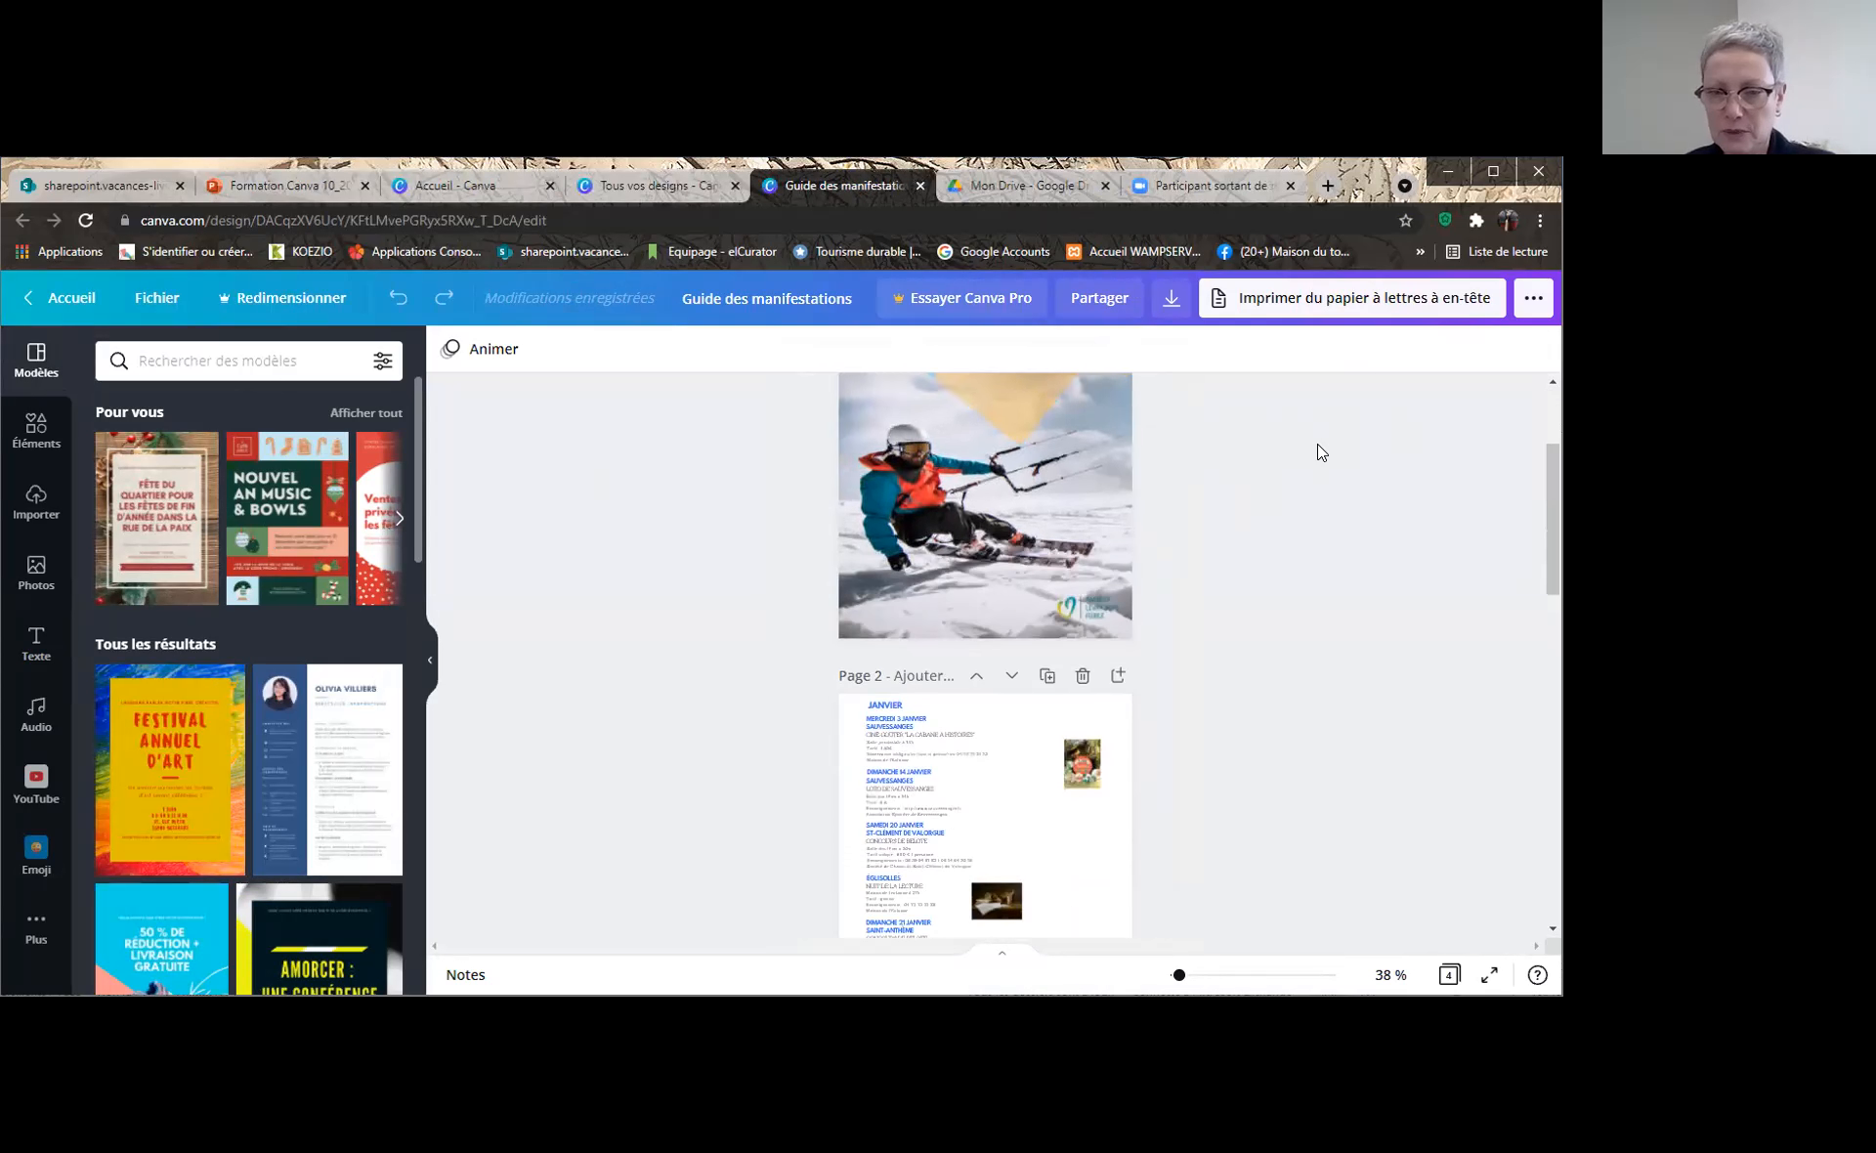
{"action": "scroll", "coordinate": [1318, 448], "scroll_direction": "down", "scroll_amount": 3}
{"action": "scroll", "coordinate": [1351, 526], "scroll_direction": "up", "scroll_amount": 7}
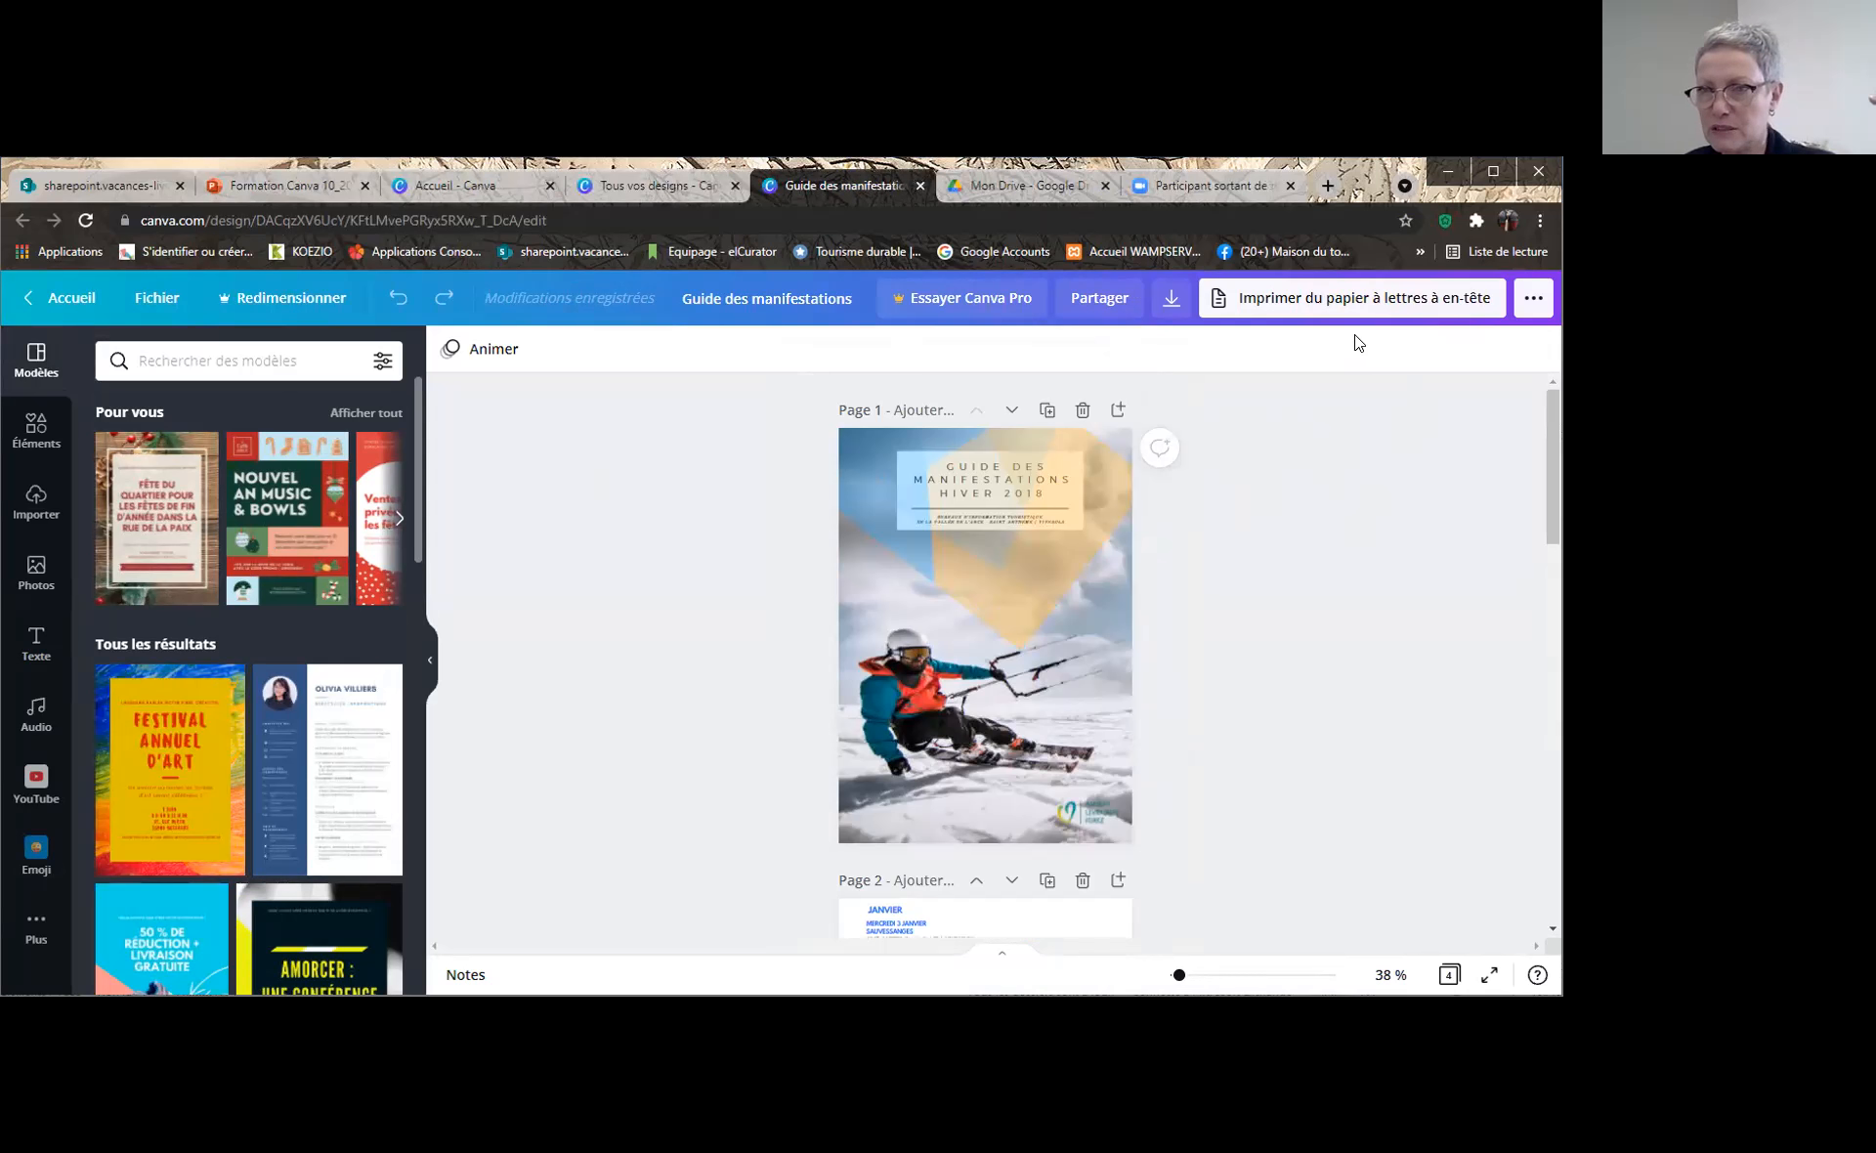
{"action": "left_click", "coordinate": [1171, 298]}
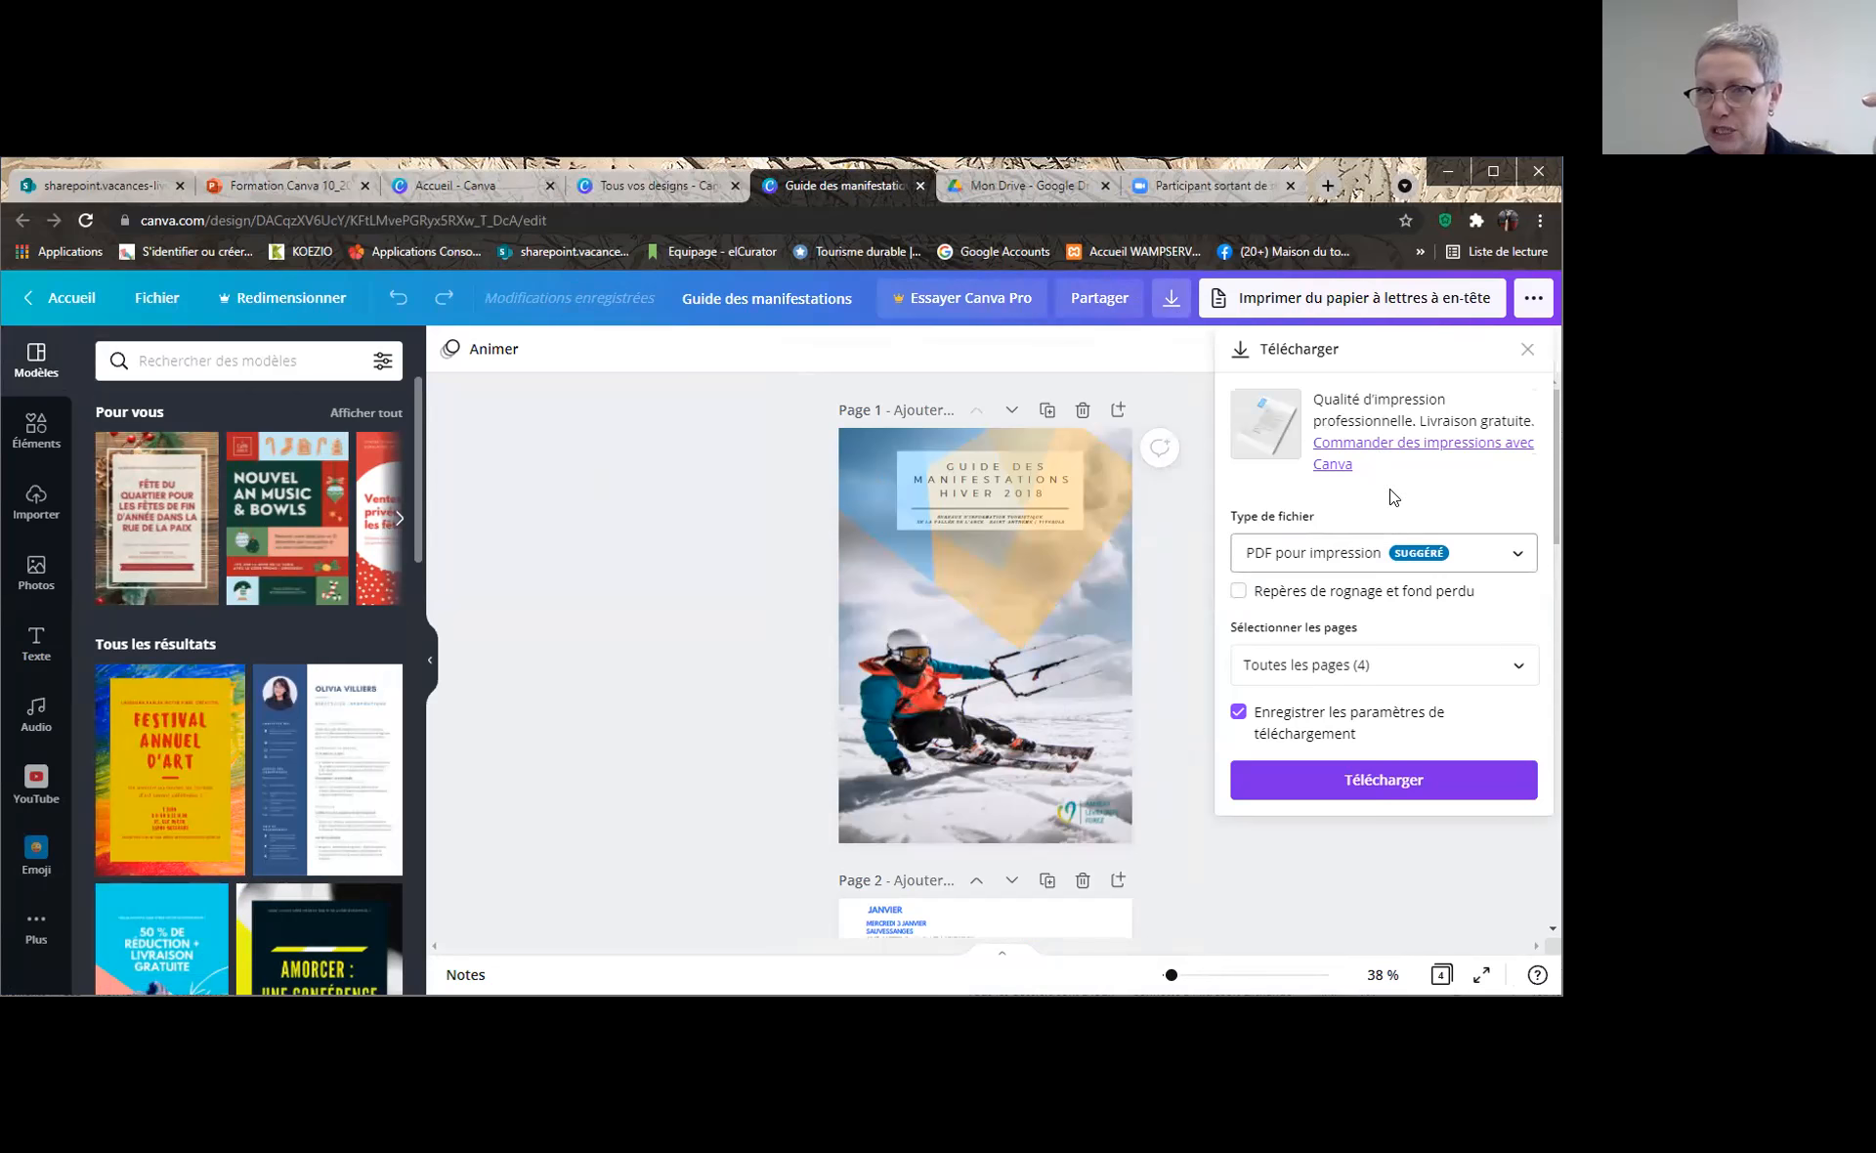
Set the guide's download file type to PNG and download all of its pages
{"action": "left_click", "coordinate": [1518, 555]}
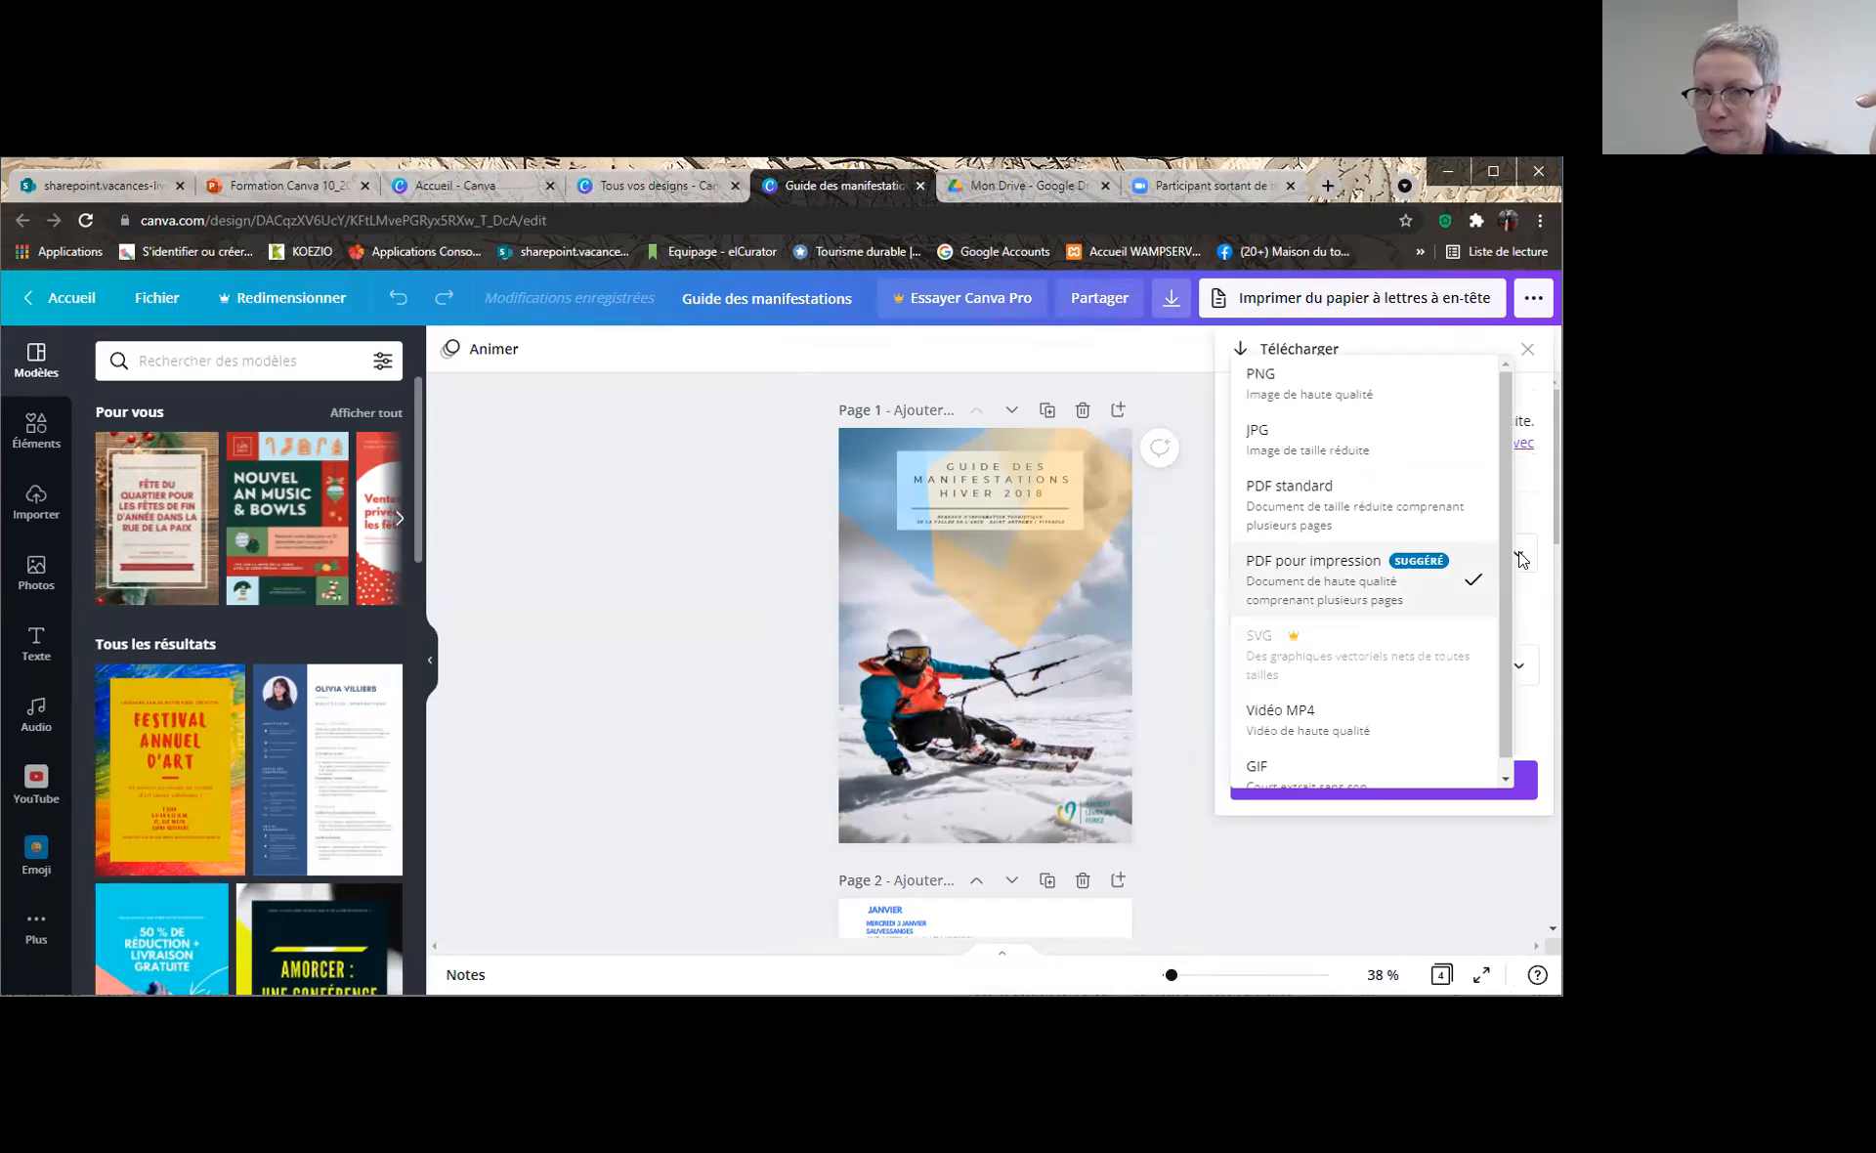
{"action": "left_click", "coordinate": [1307, 389]}
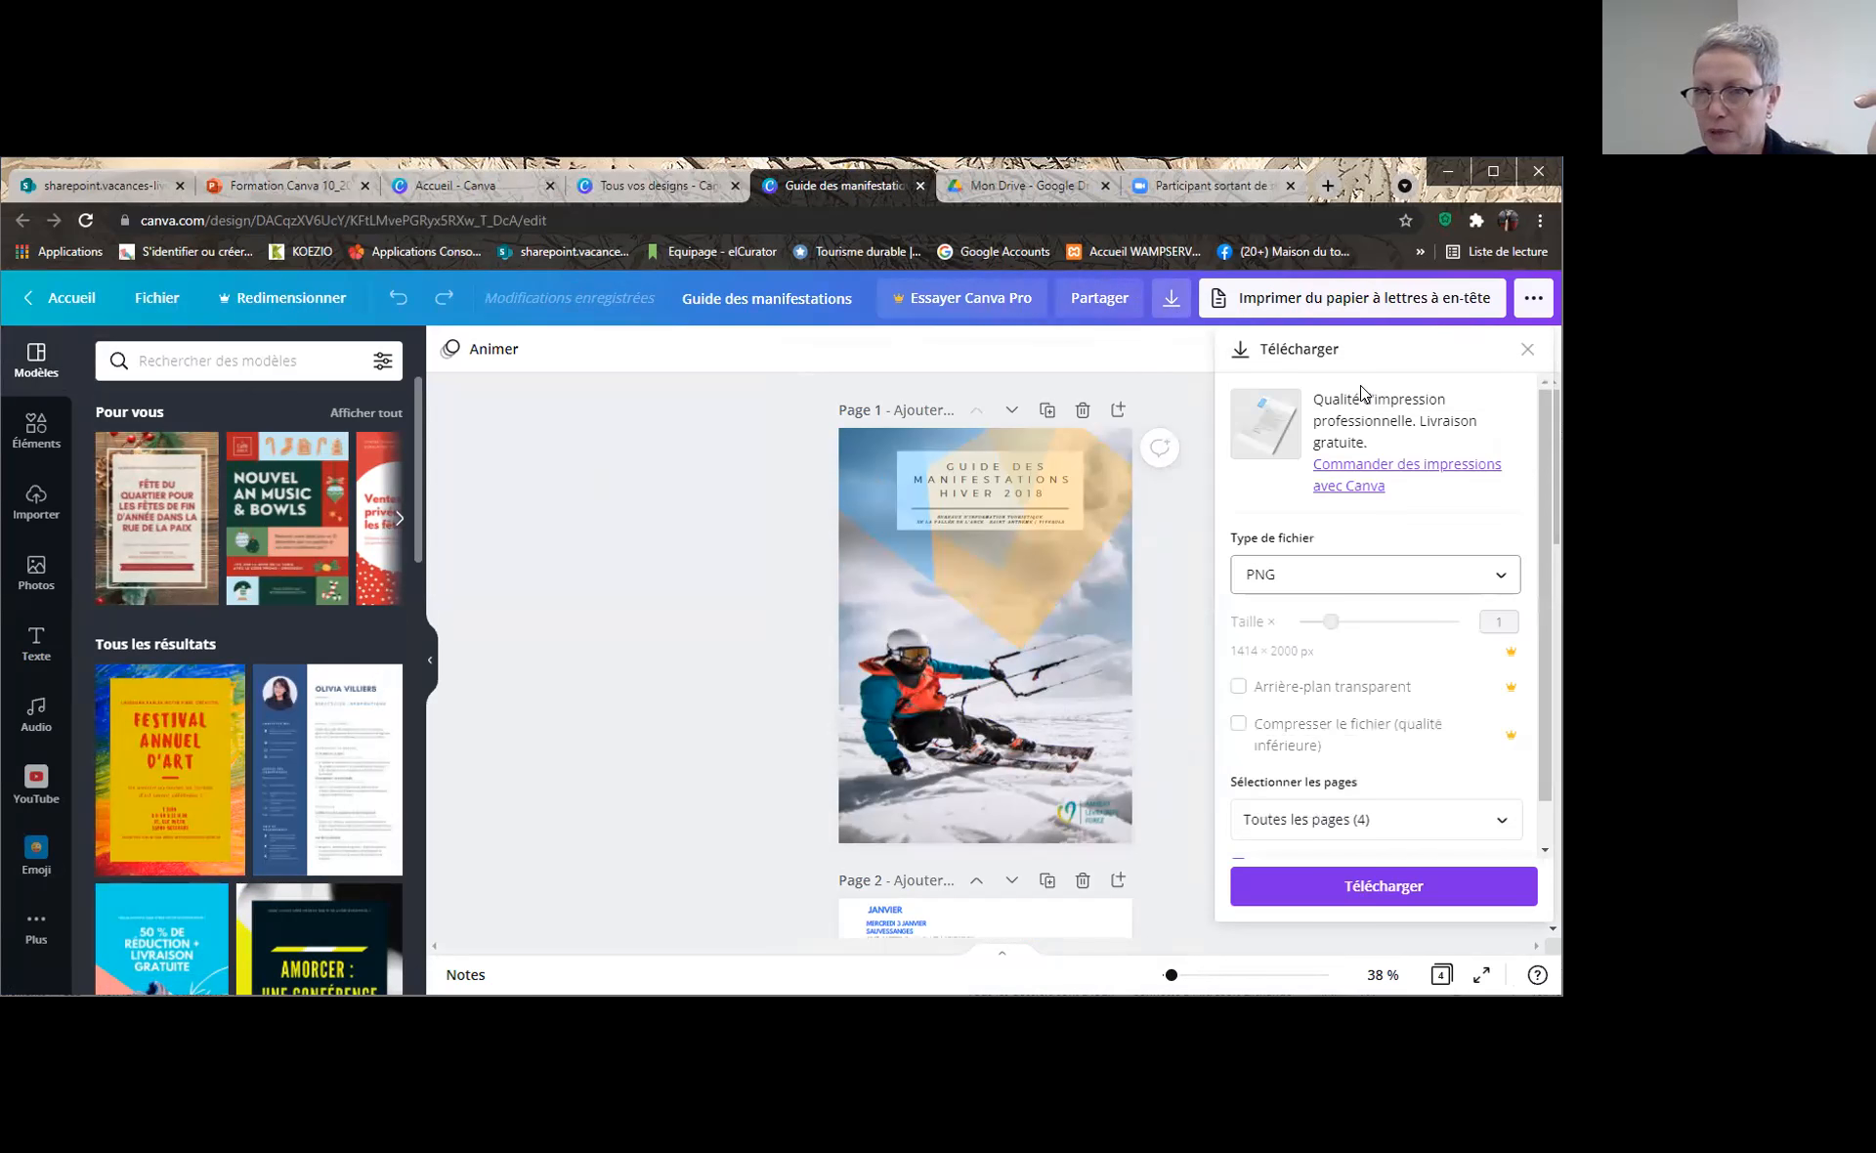
{"action": "left_click", "coordinate": [1406, 889]}
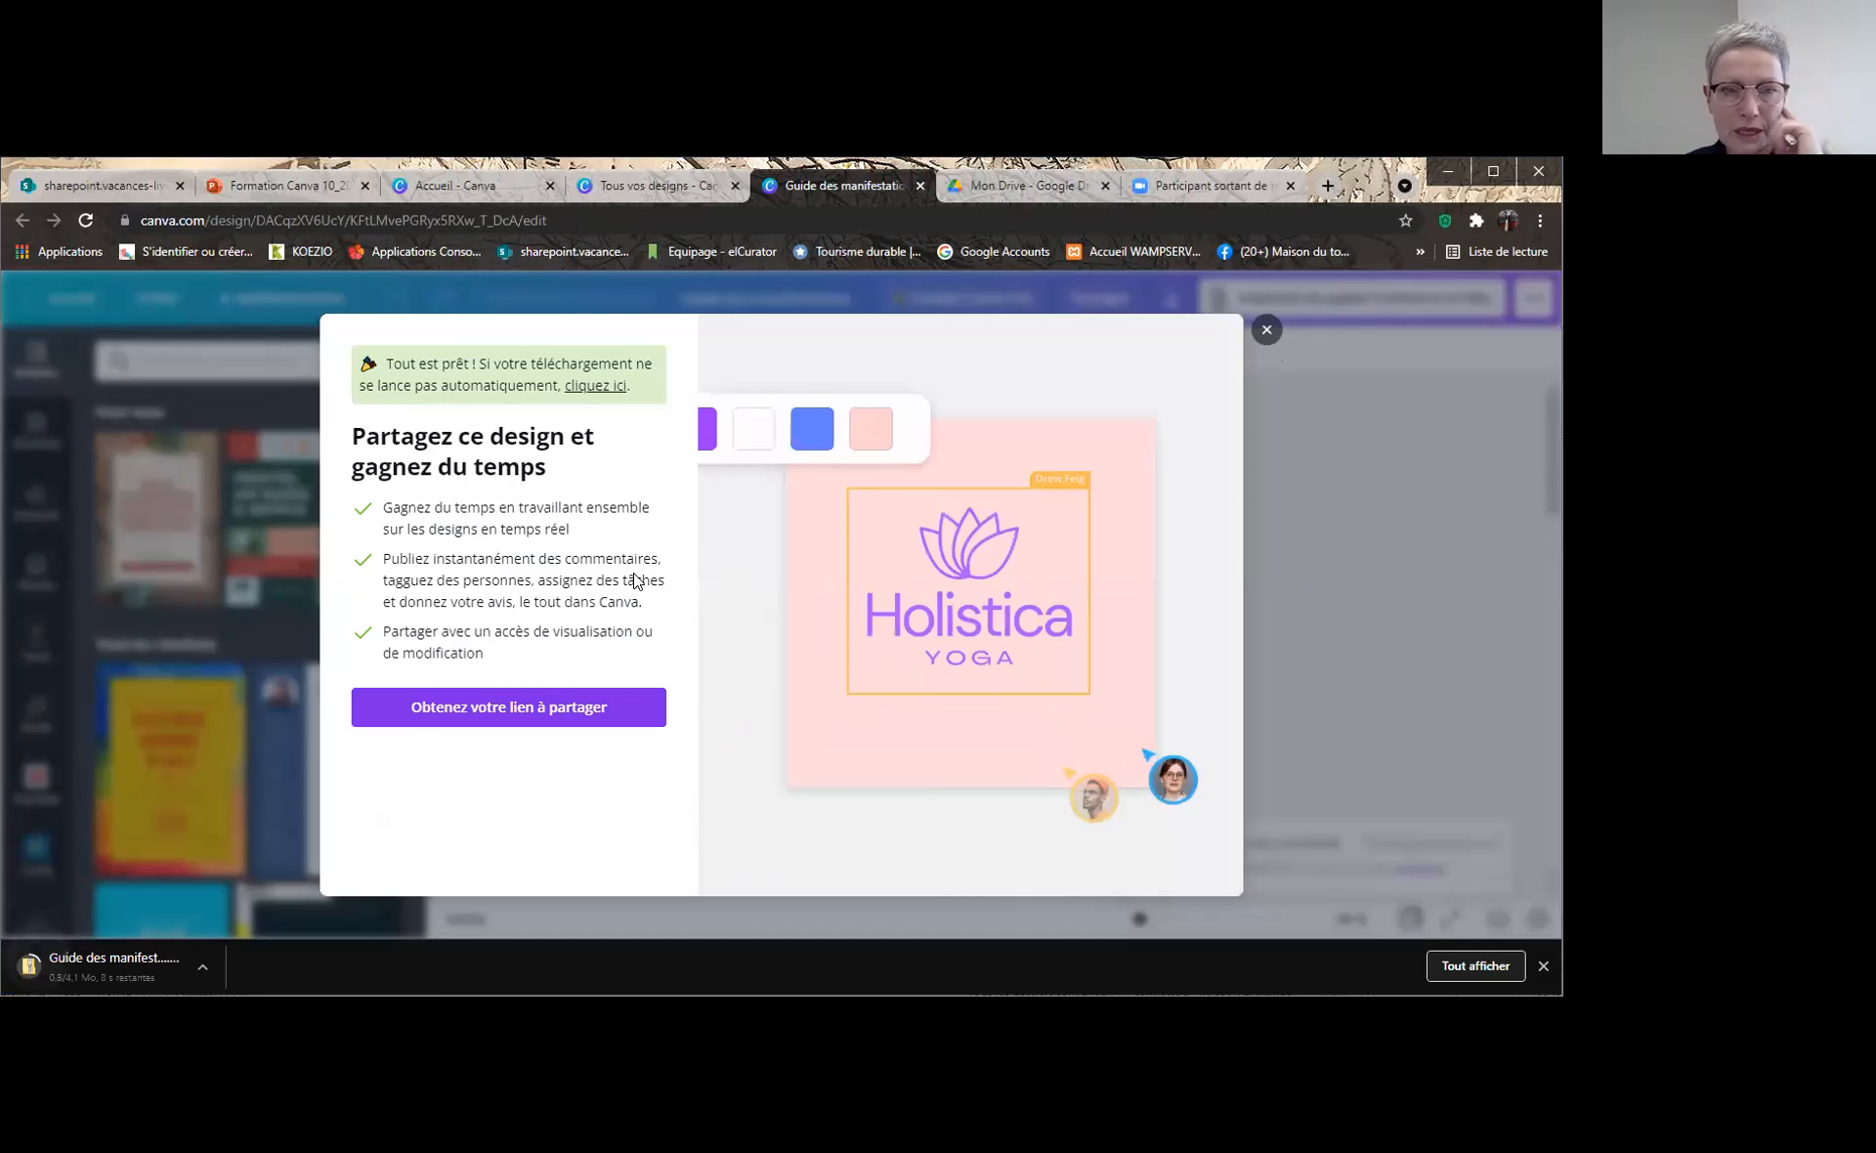
Set the guide's ZIP file to open once the download finishes, and close the design-sharing window
{"action": "left_click", "coordinate": [201, 968]}
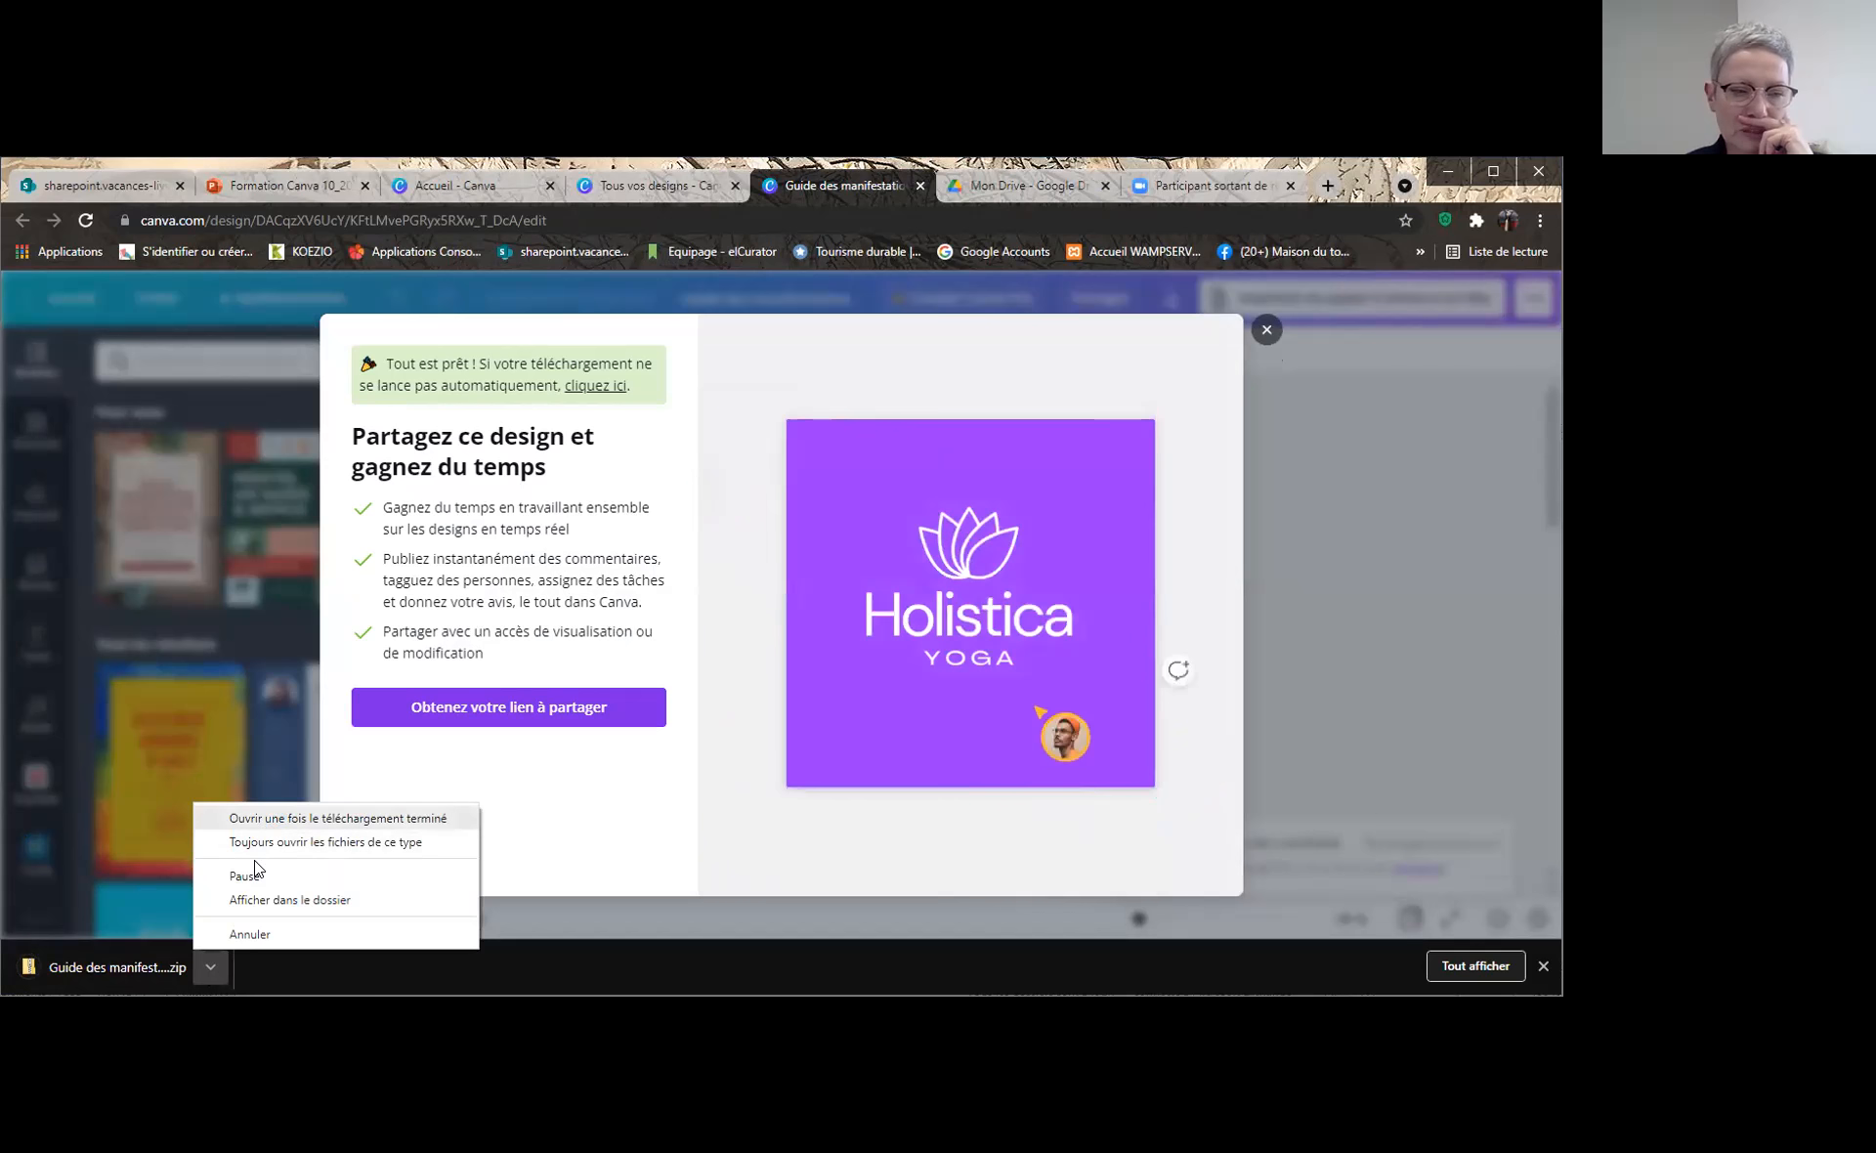
{"action": "left_click", "coordinate": [327, 819]}
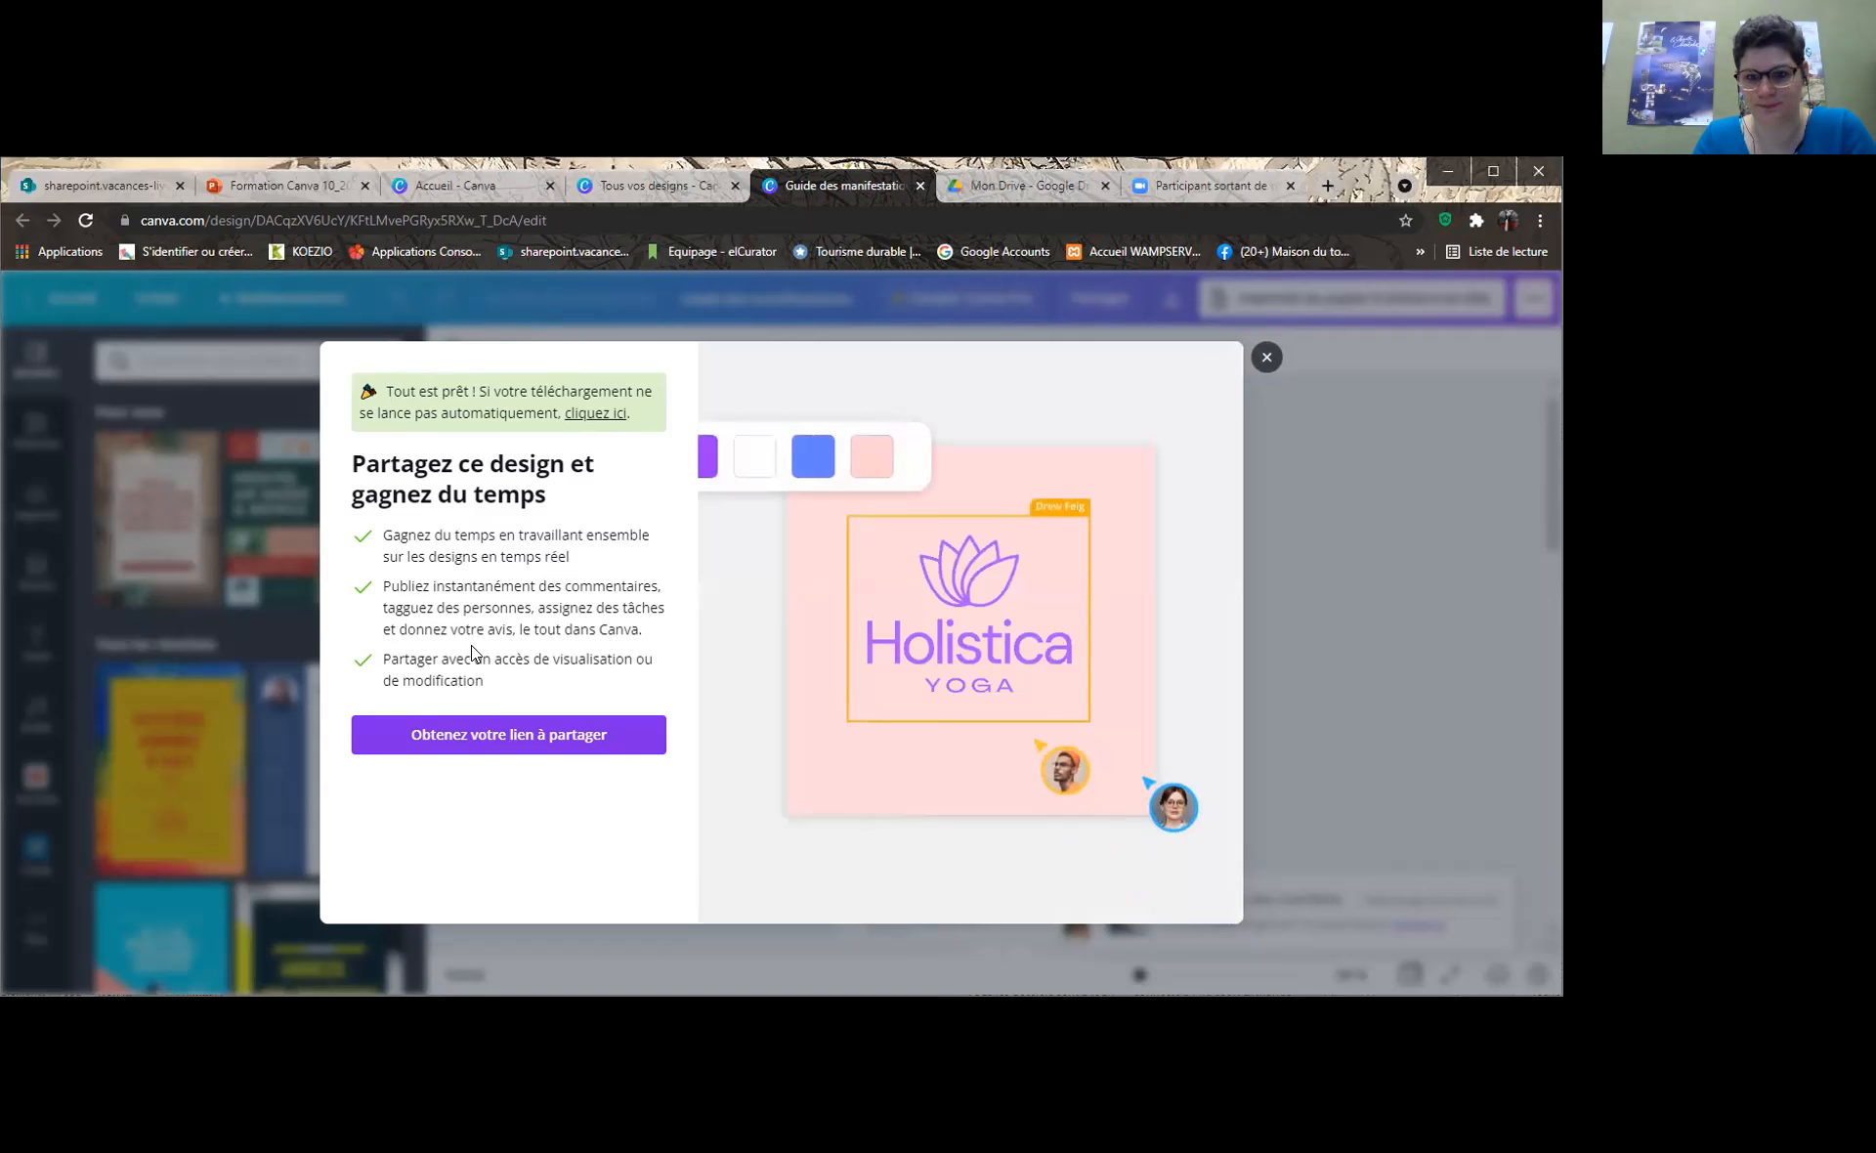
{"action": "left_click", "coordinate": [1269, 358]}
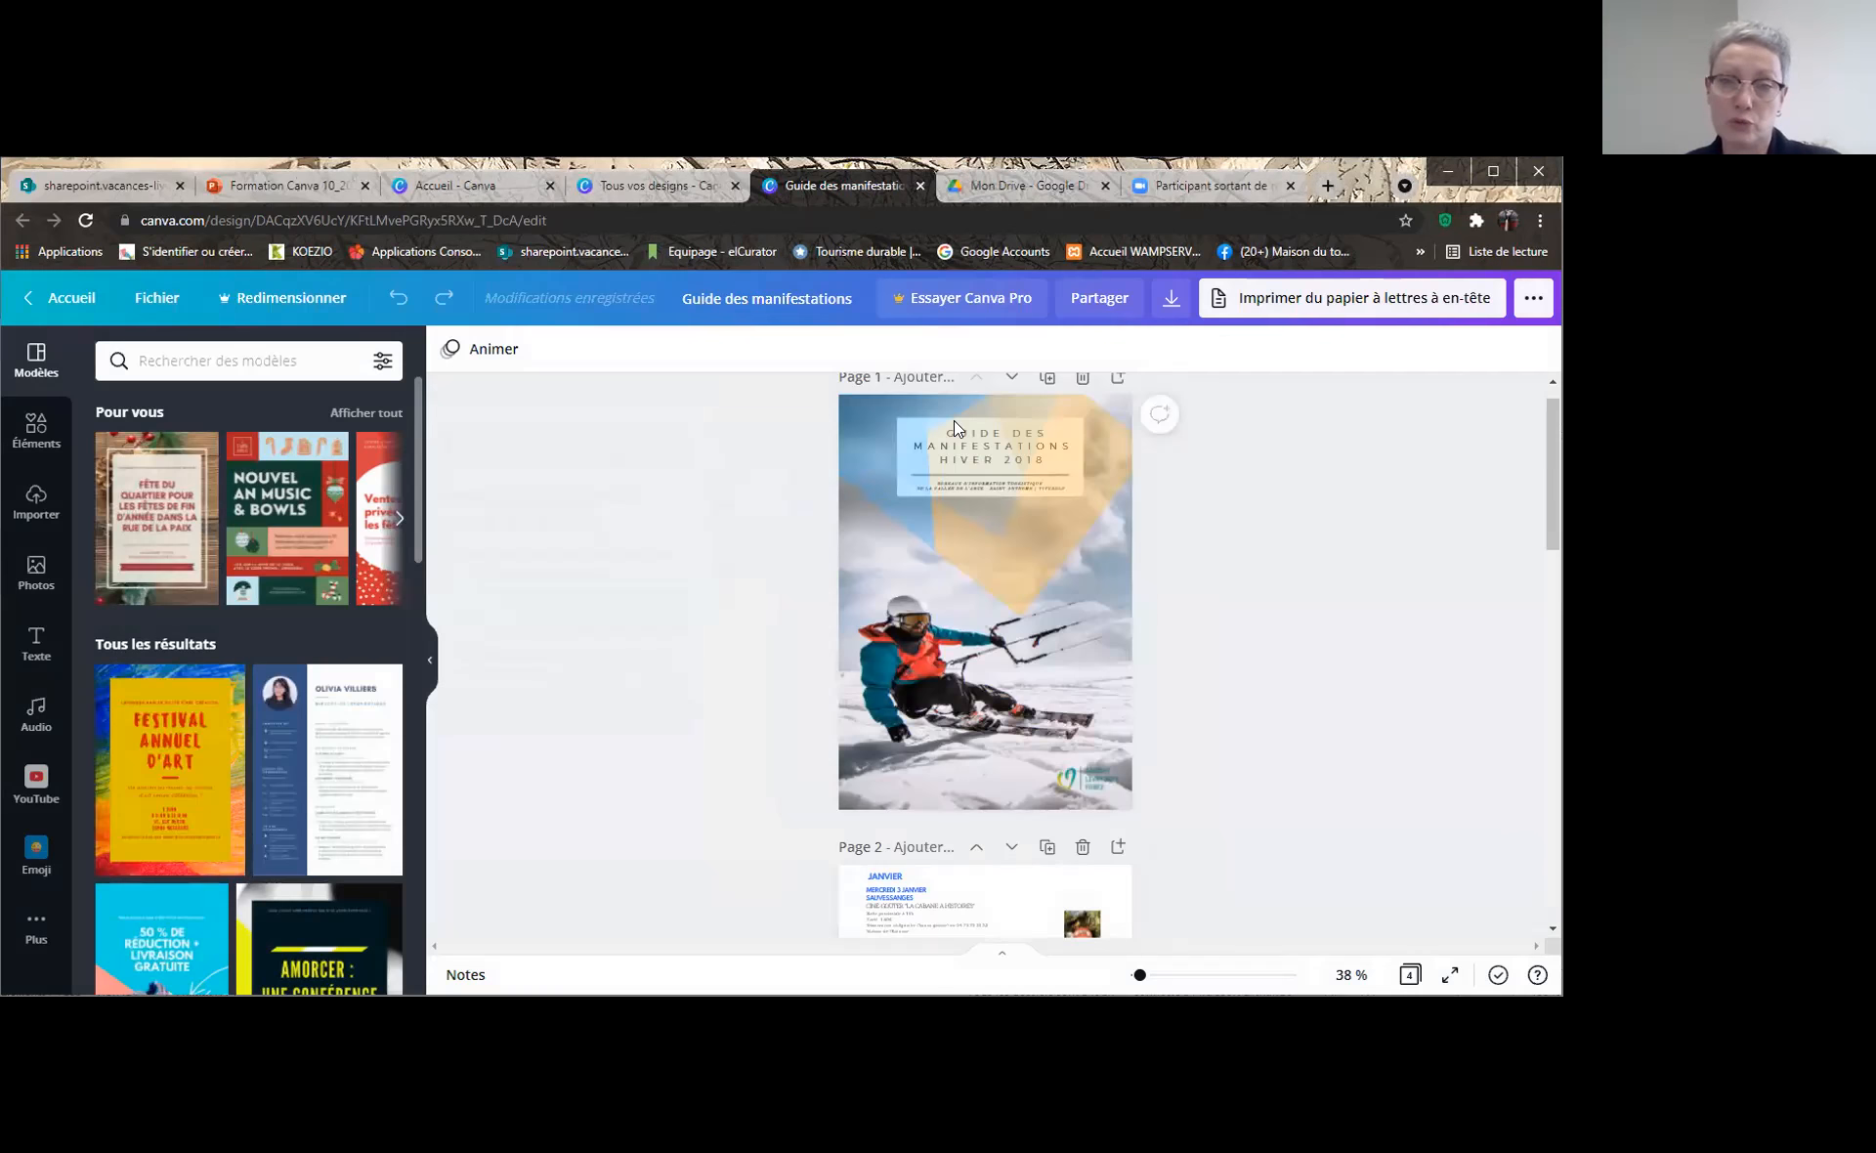
Leave the guide, browse all saved designs, reopen "Guide des manifestations" and glance at its first two pages
{"action": "scroll", "coordinate": [1313, 467], "scroll_direction": "down", "scroll_amount": 2}
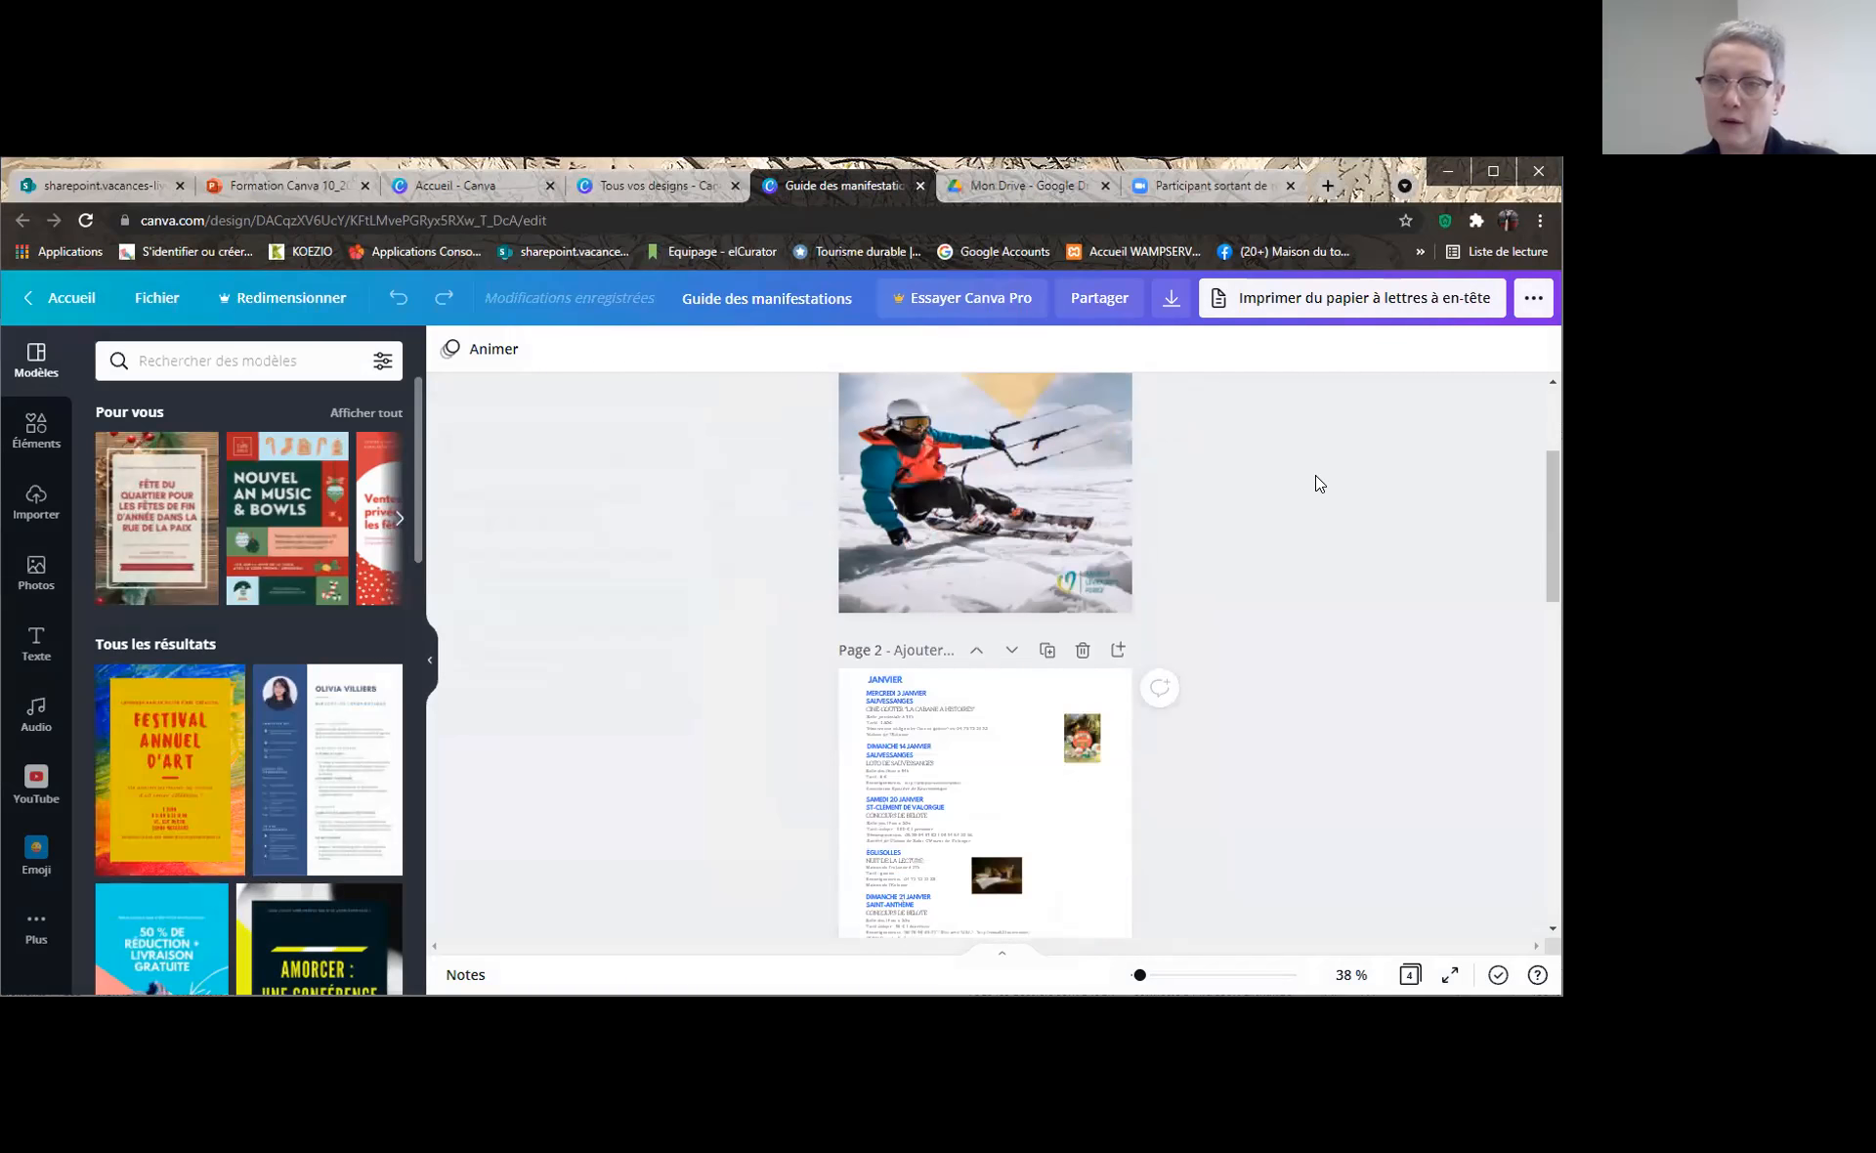
{"action": "scroll", "coordinate": [1315, 475], "scroll_direction": "up", "scroll_amount": 3}
{"action": "scroll", "coordinate": [1323, 473], "scroll_direction": "down", "scroll_amount": 2}
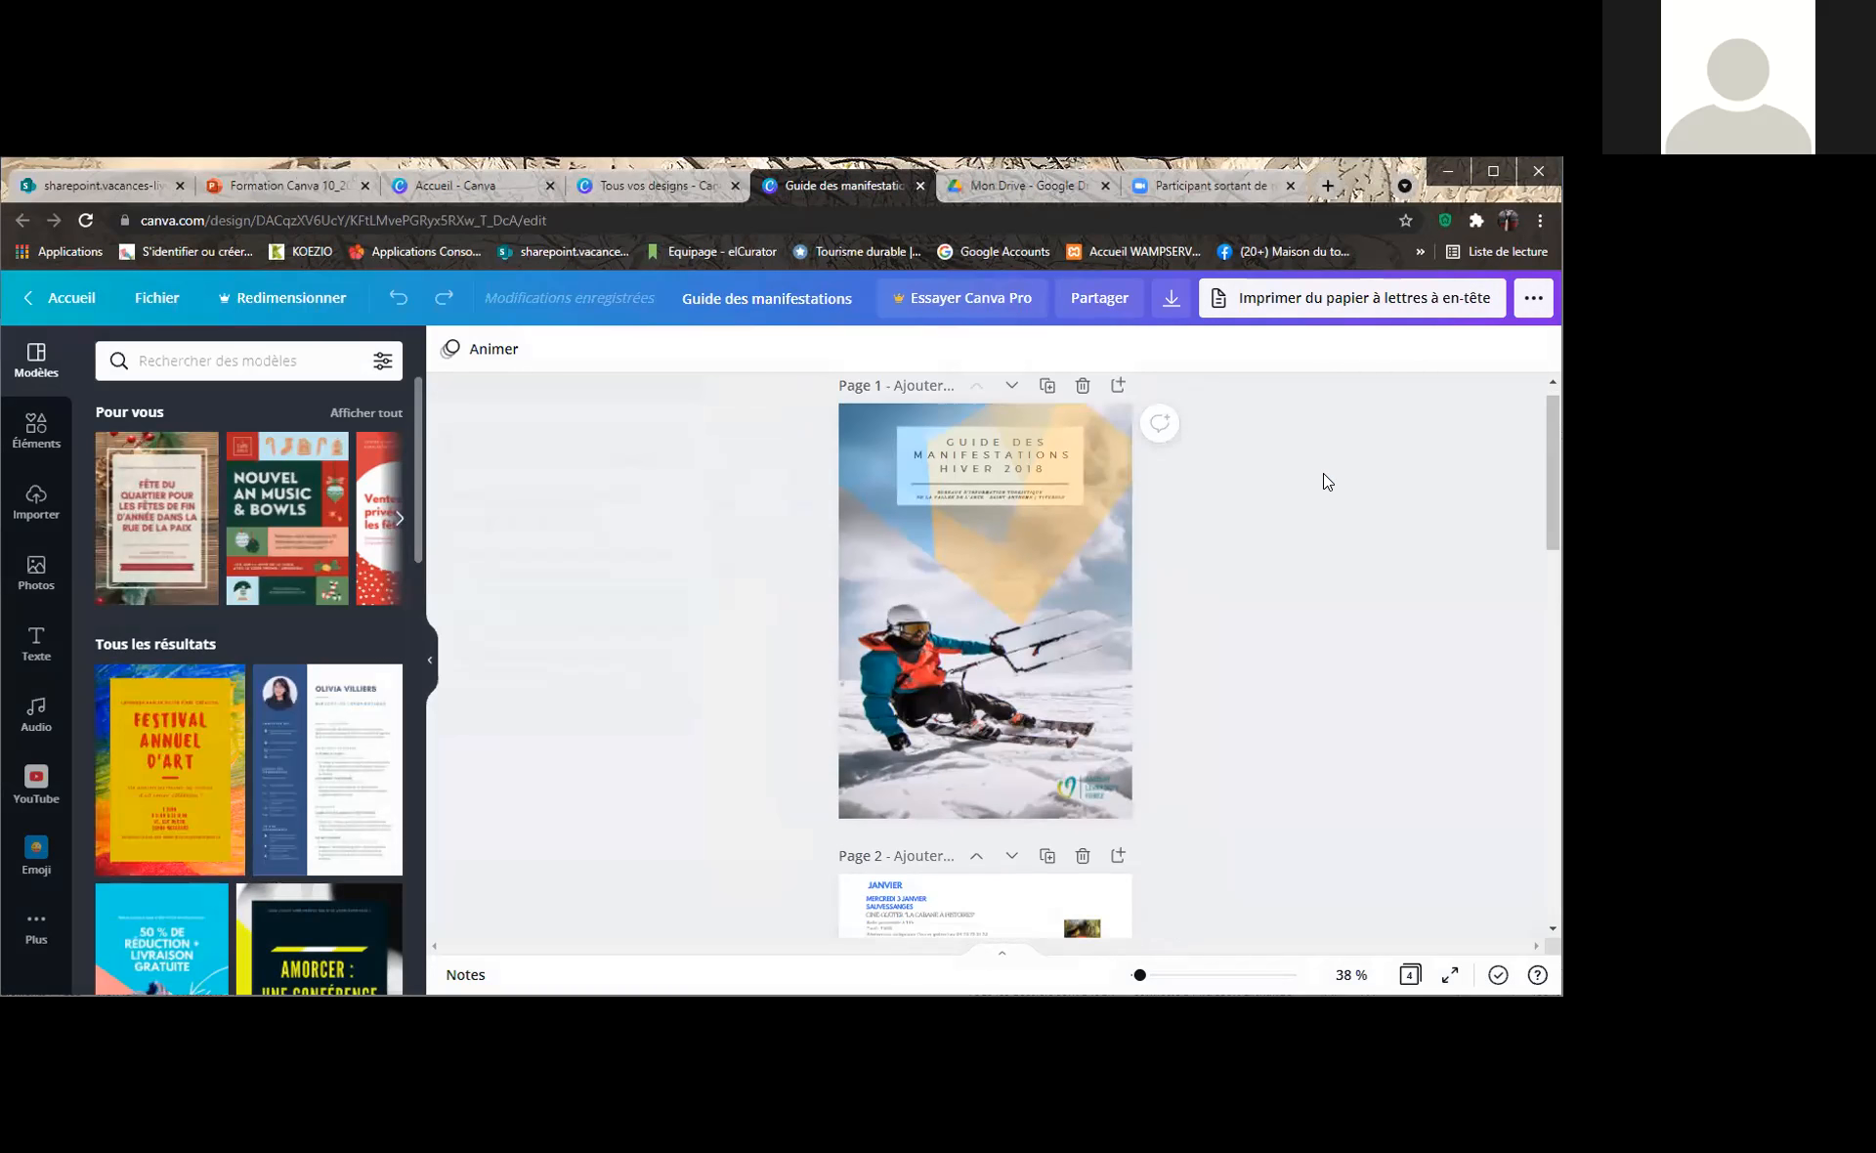
{"action": "left_click", "coordinate": [66, 305]}
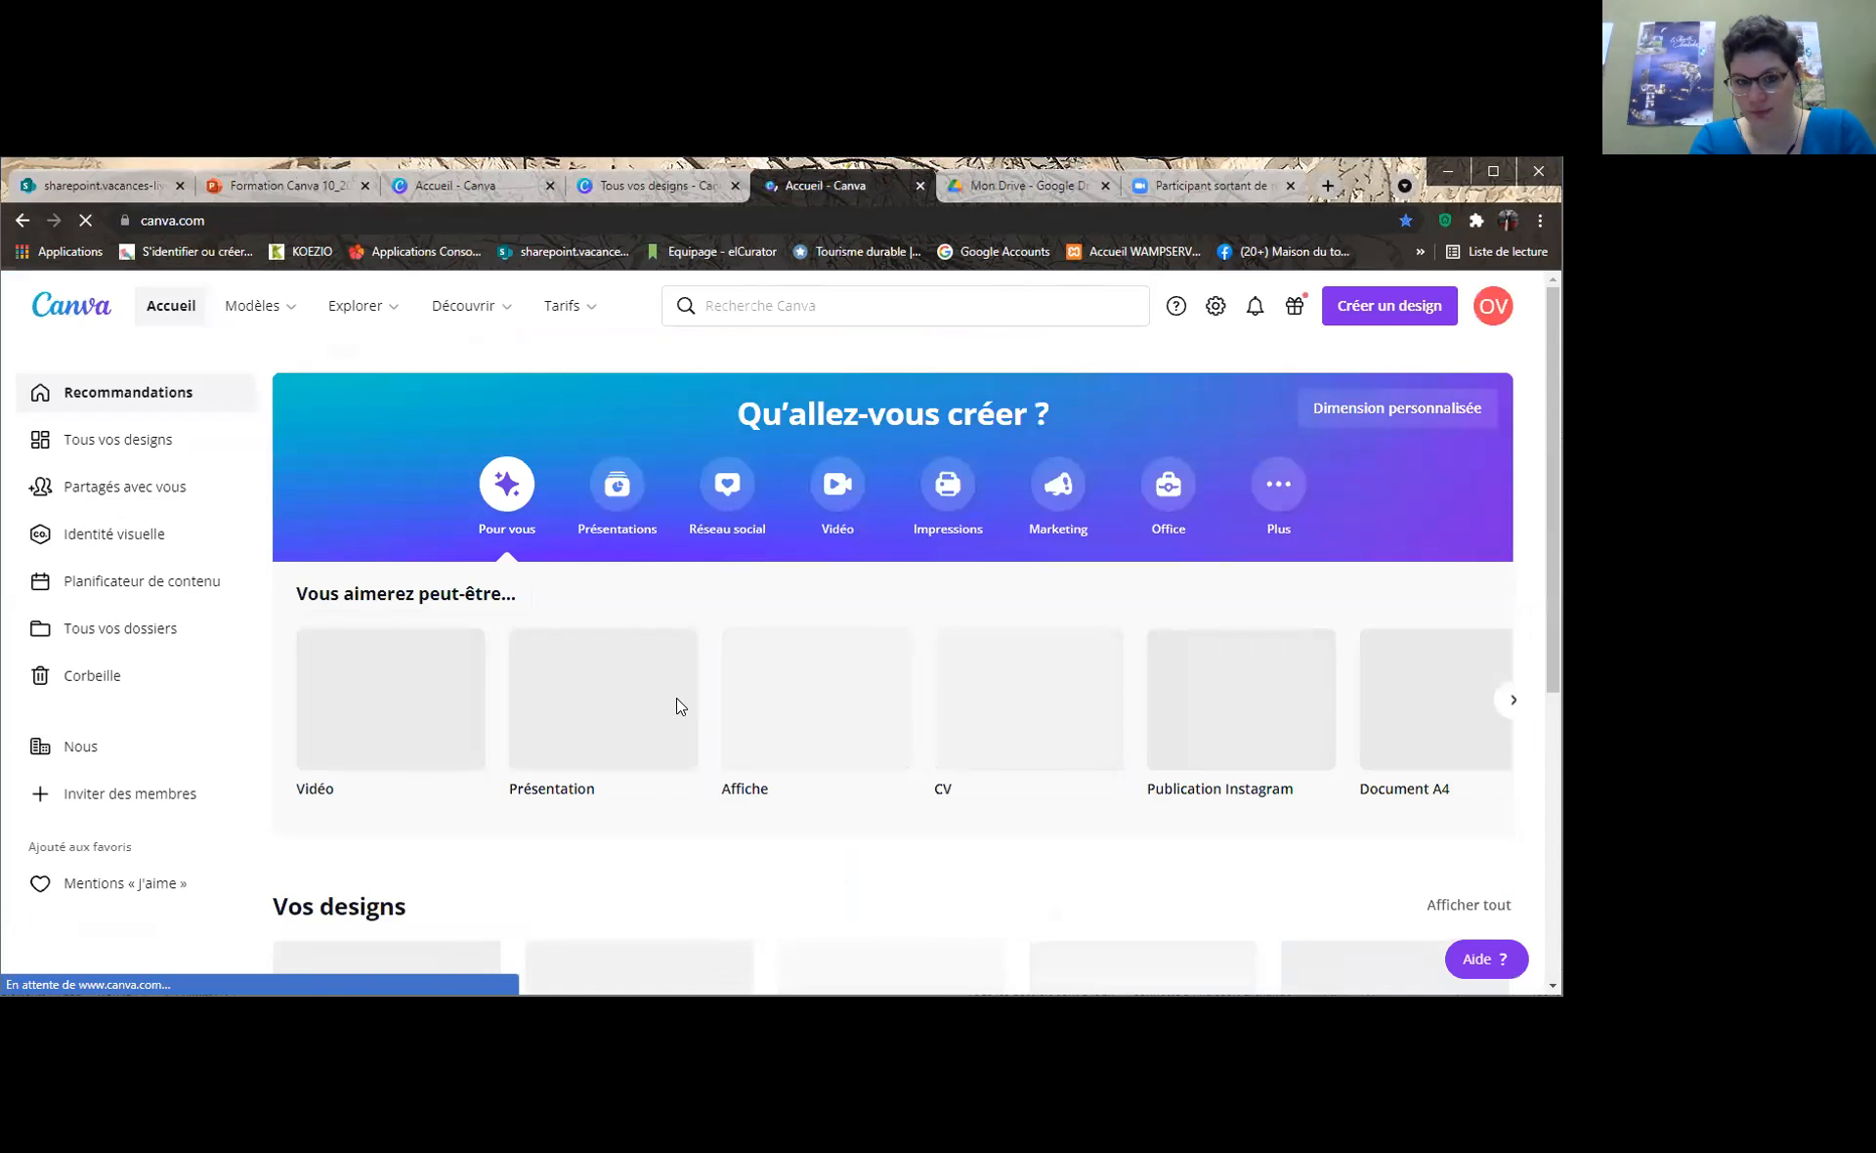
{"action": "left_click", "coordinate": [111, 442]}
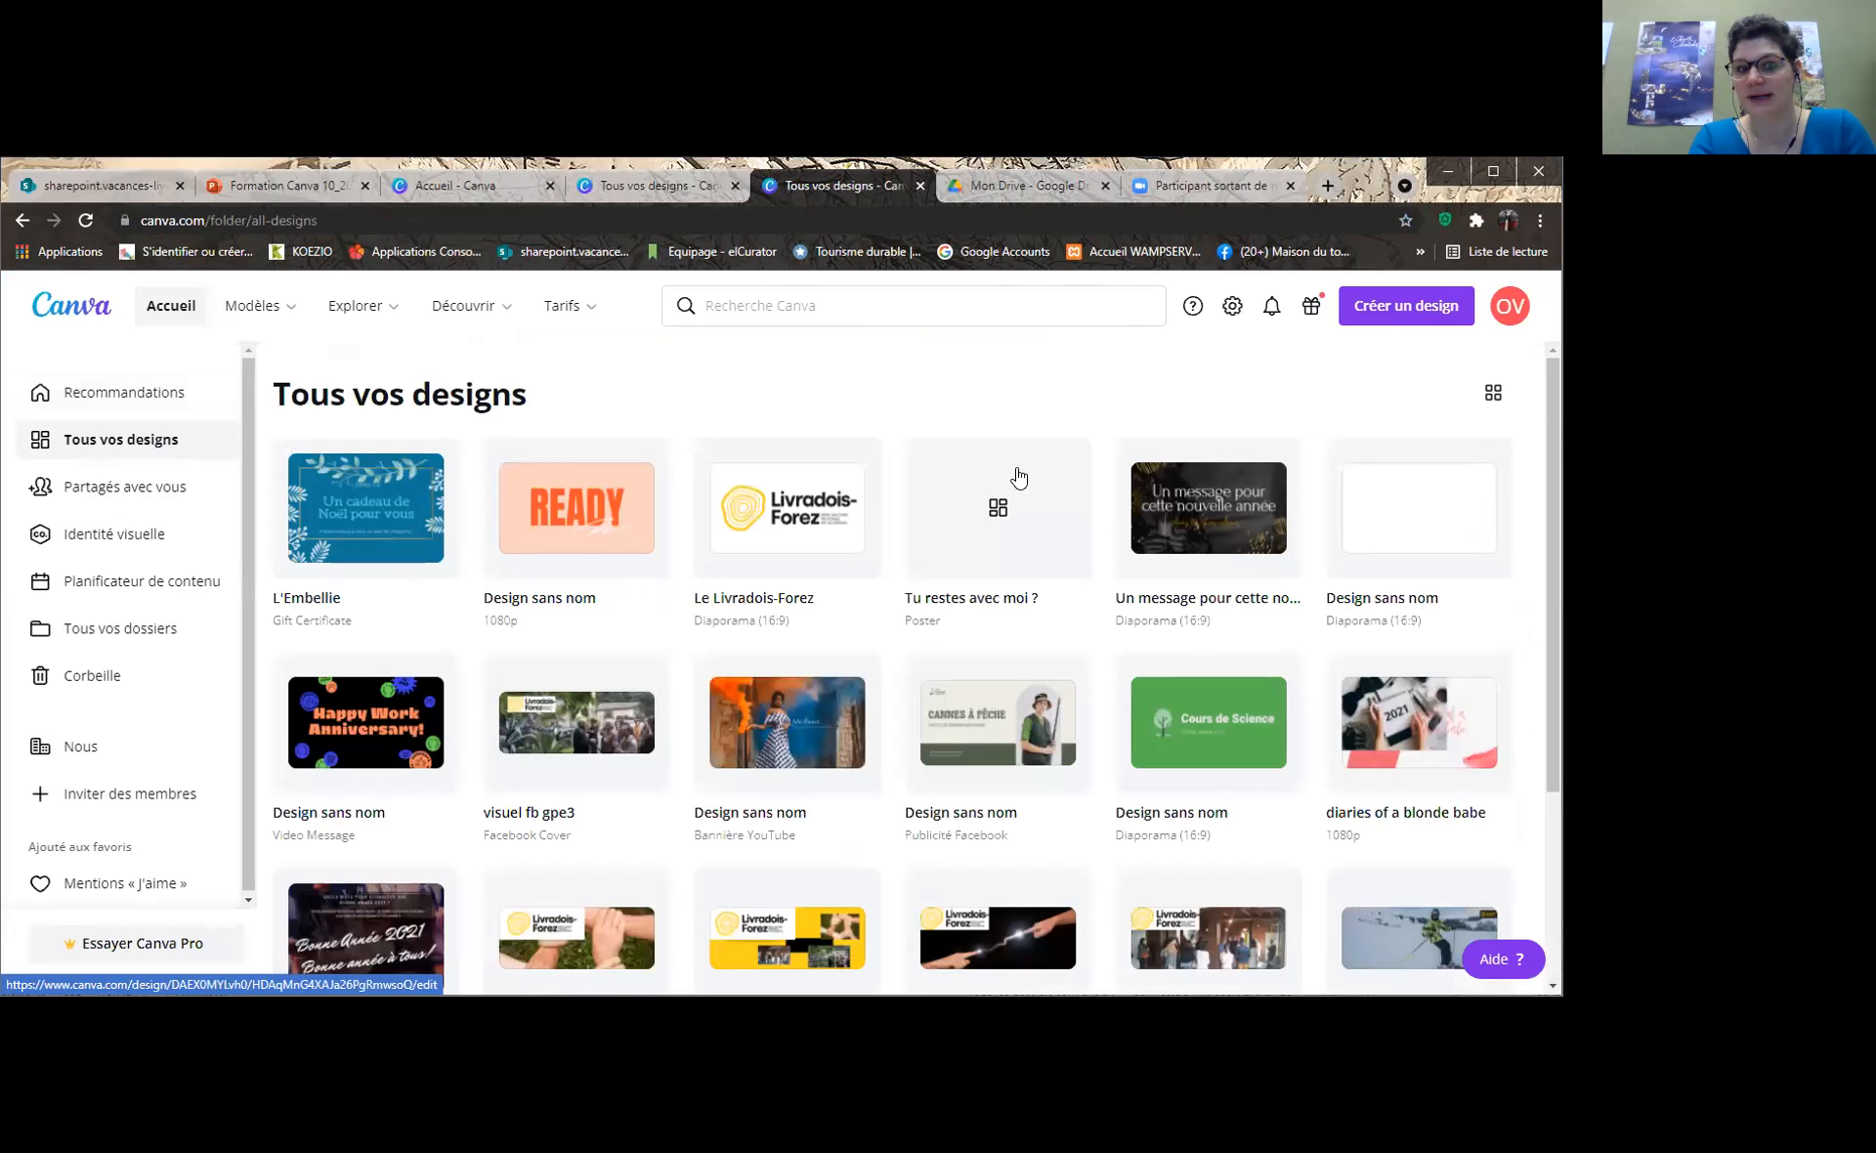
{"action": "scroll", "coordinate": [1021, 484], "scroll_direction": "down", "scroll_amount": 1}
{"action": "scroll", "coordinate": [1022, 499], "scroll_direction": "down", "scroll_amount": 7}
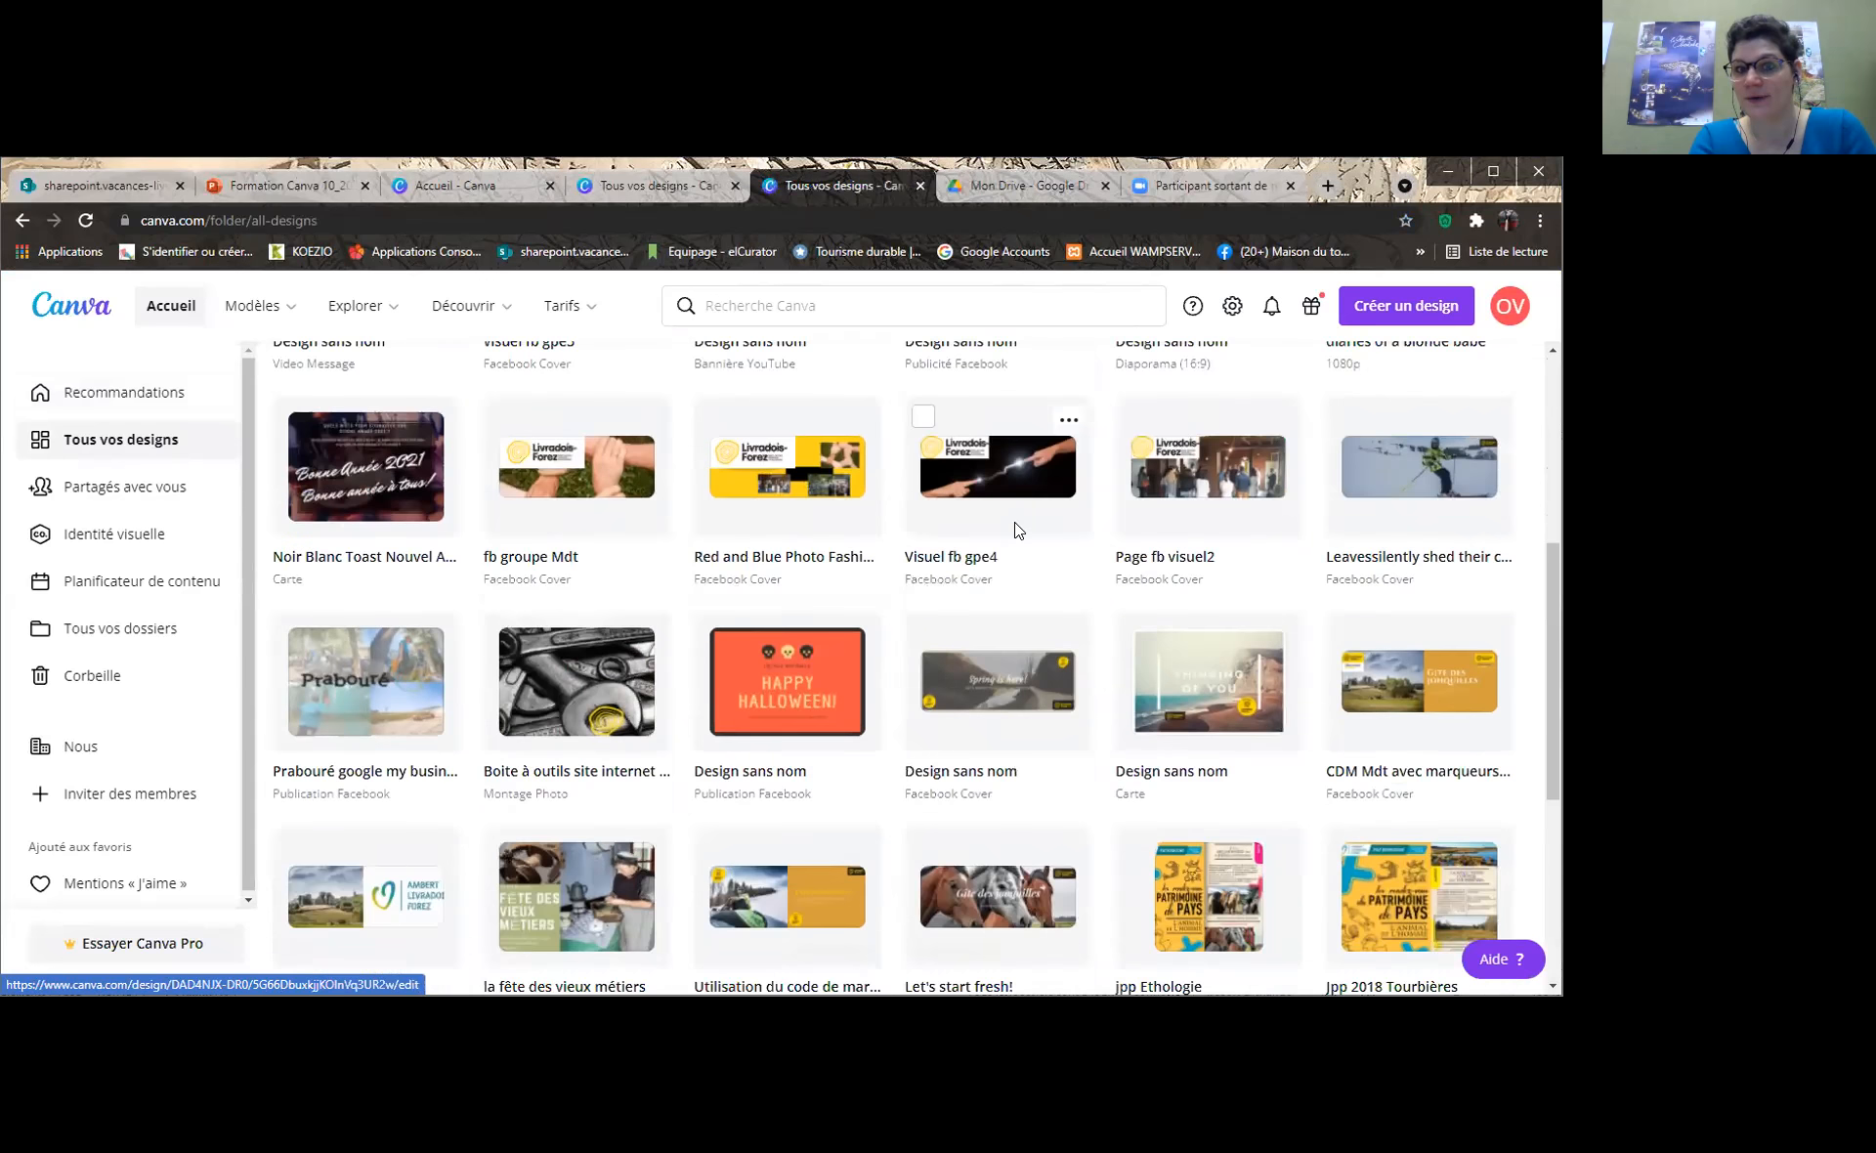
{"action": "scroll", "coordinate": [1051, 637], "scroll_direction": "down", "scroll_amount": 2}
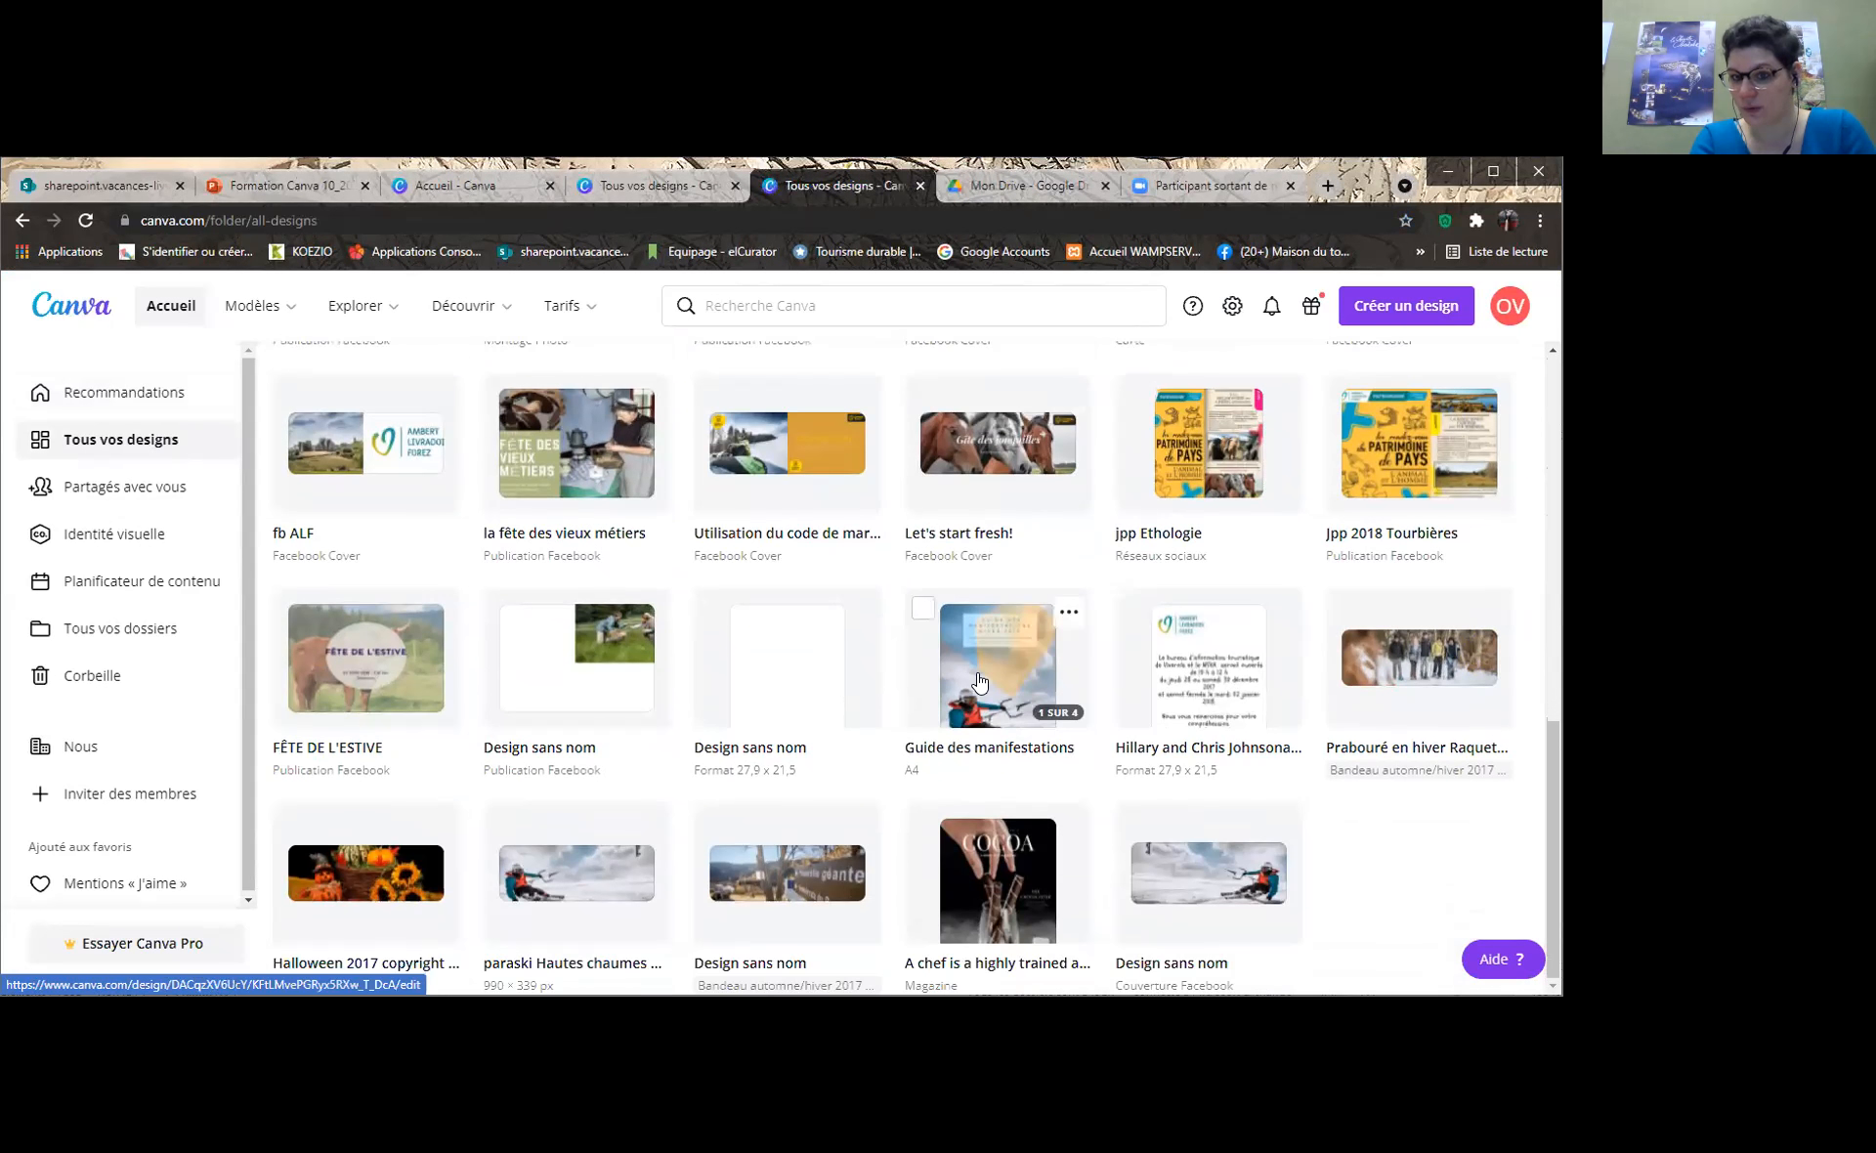
{"action": "left_click", "coordinate": [1000, 640]}
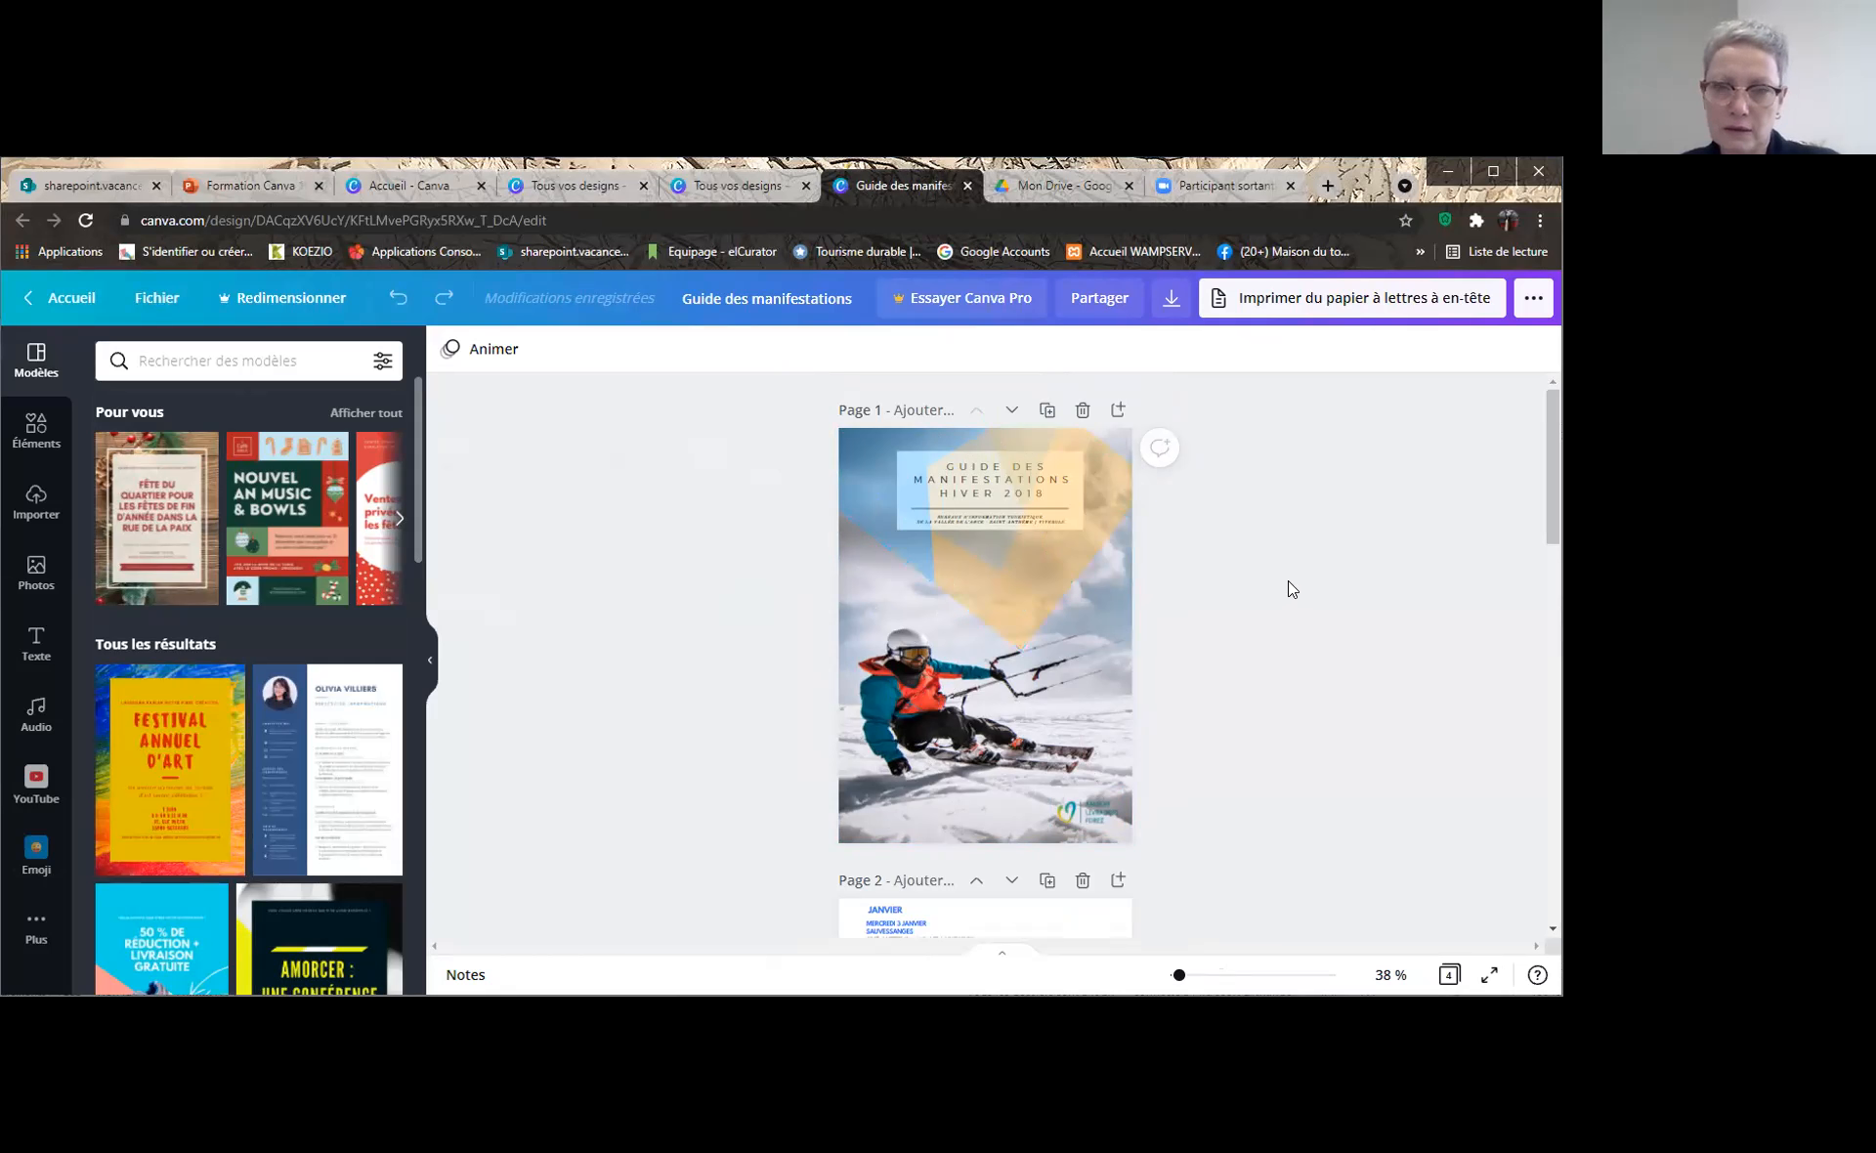
{"action": "scroll", "coordinate": [1286, 568], "scroll_direction": "down", "scroll_amount": 3}
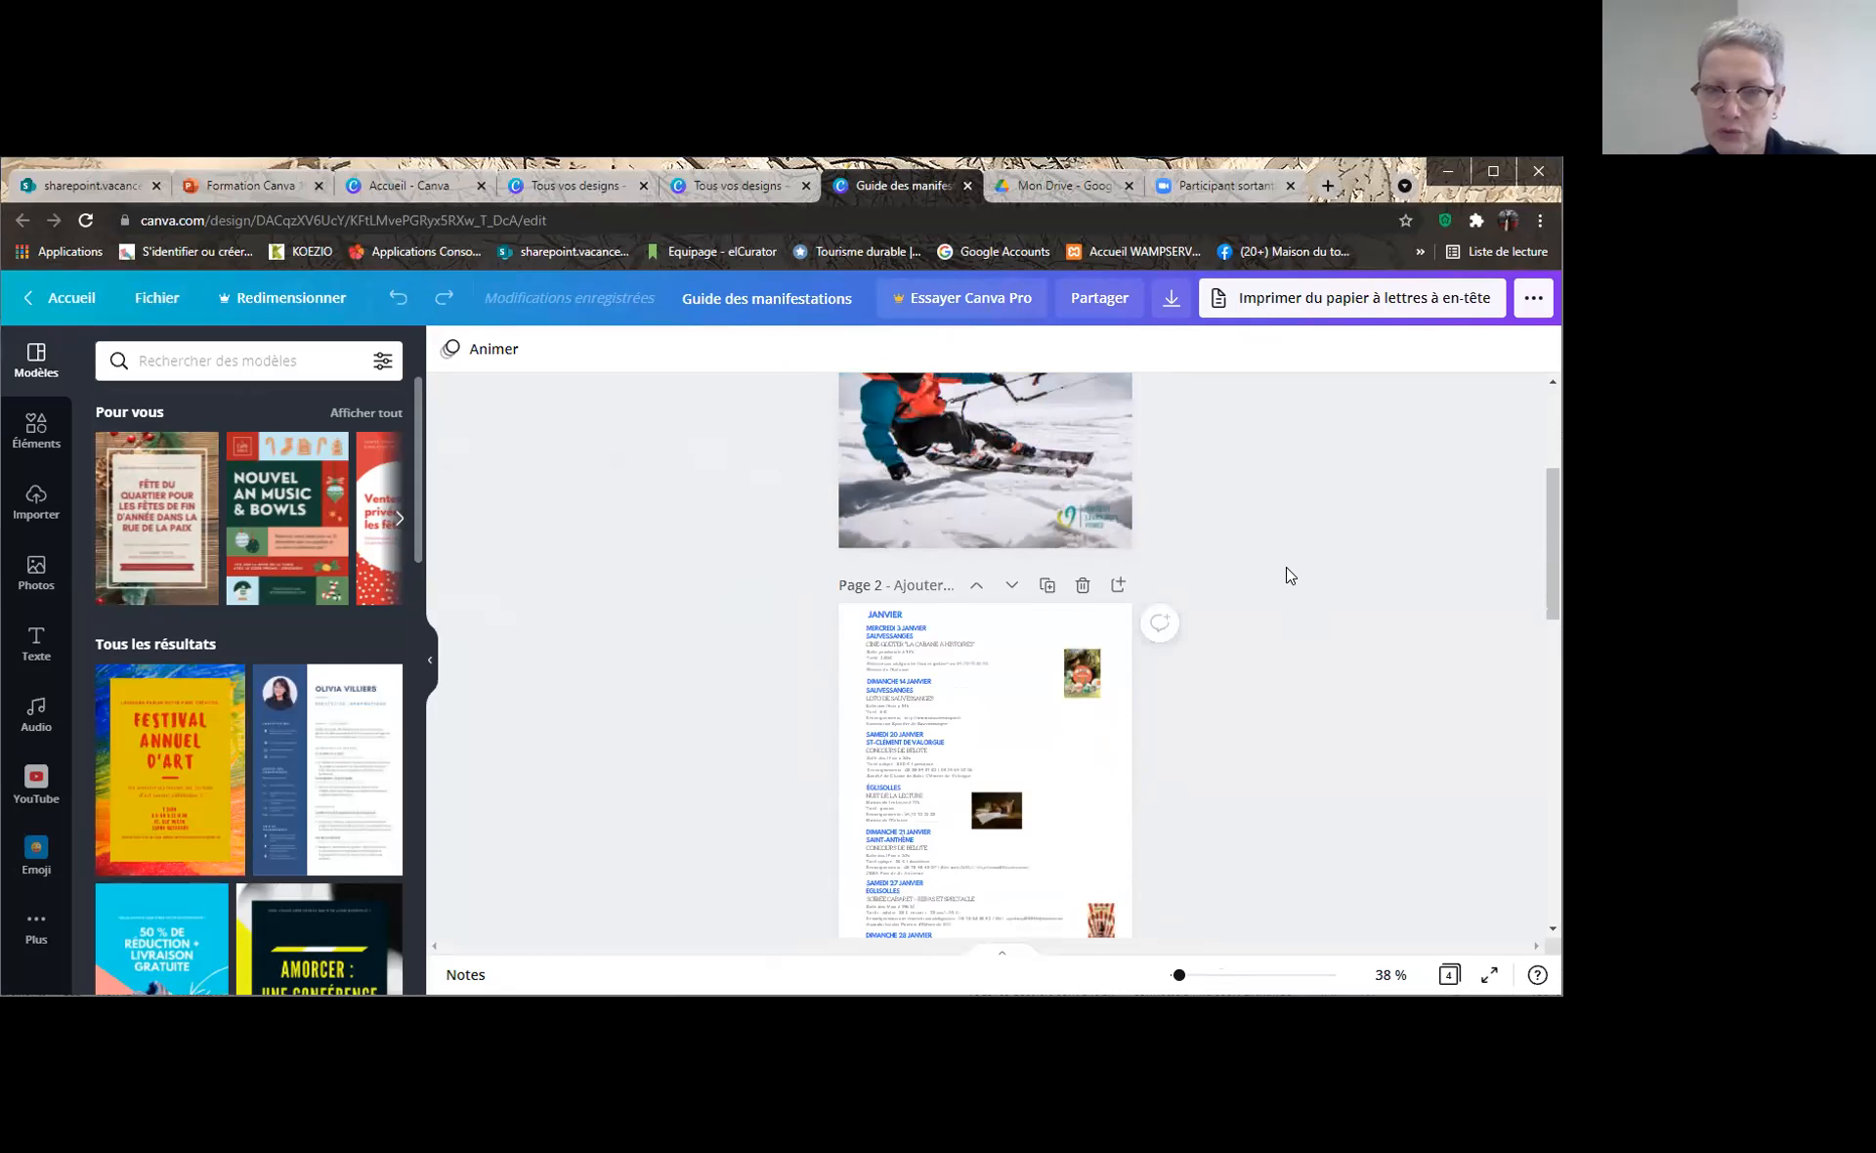
{"action": "scroll", "coordinate": [1290, 573], "scroll_direction": "up", "scroll_amount": 3}
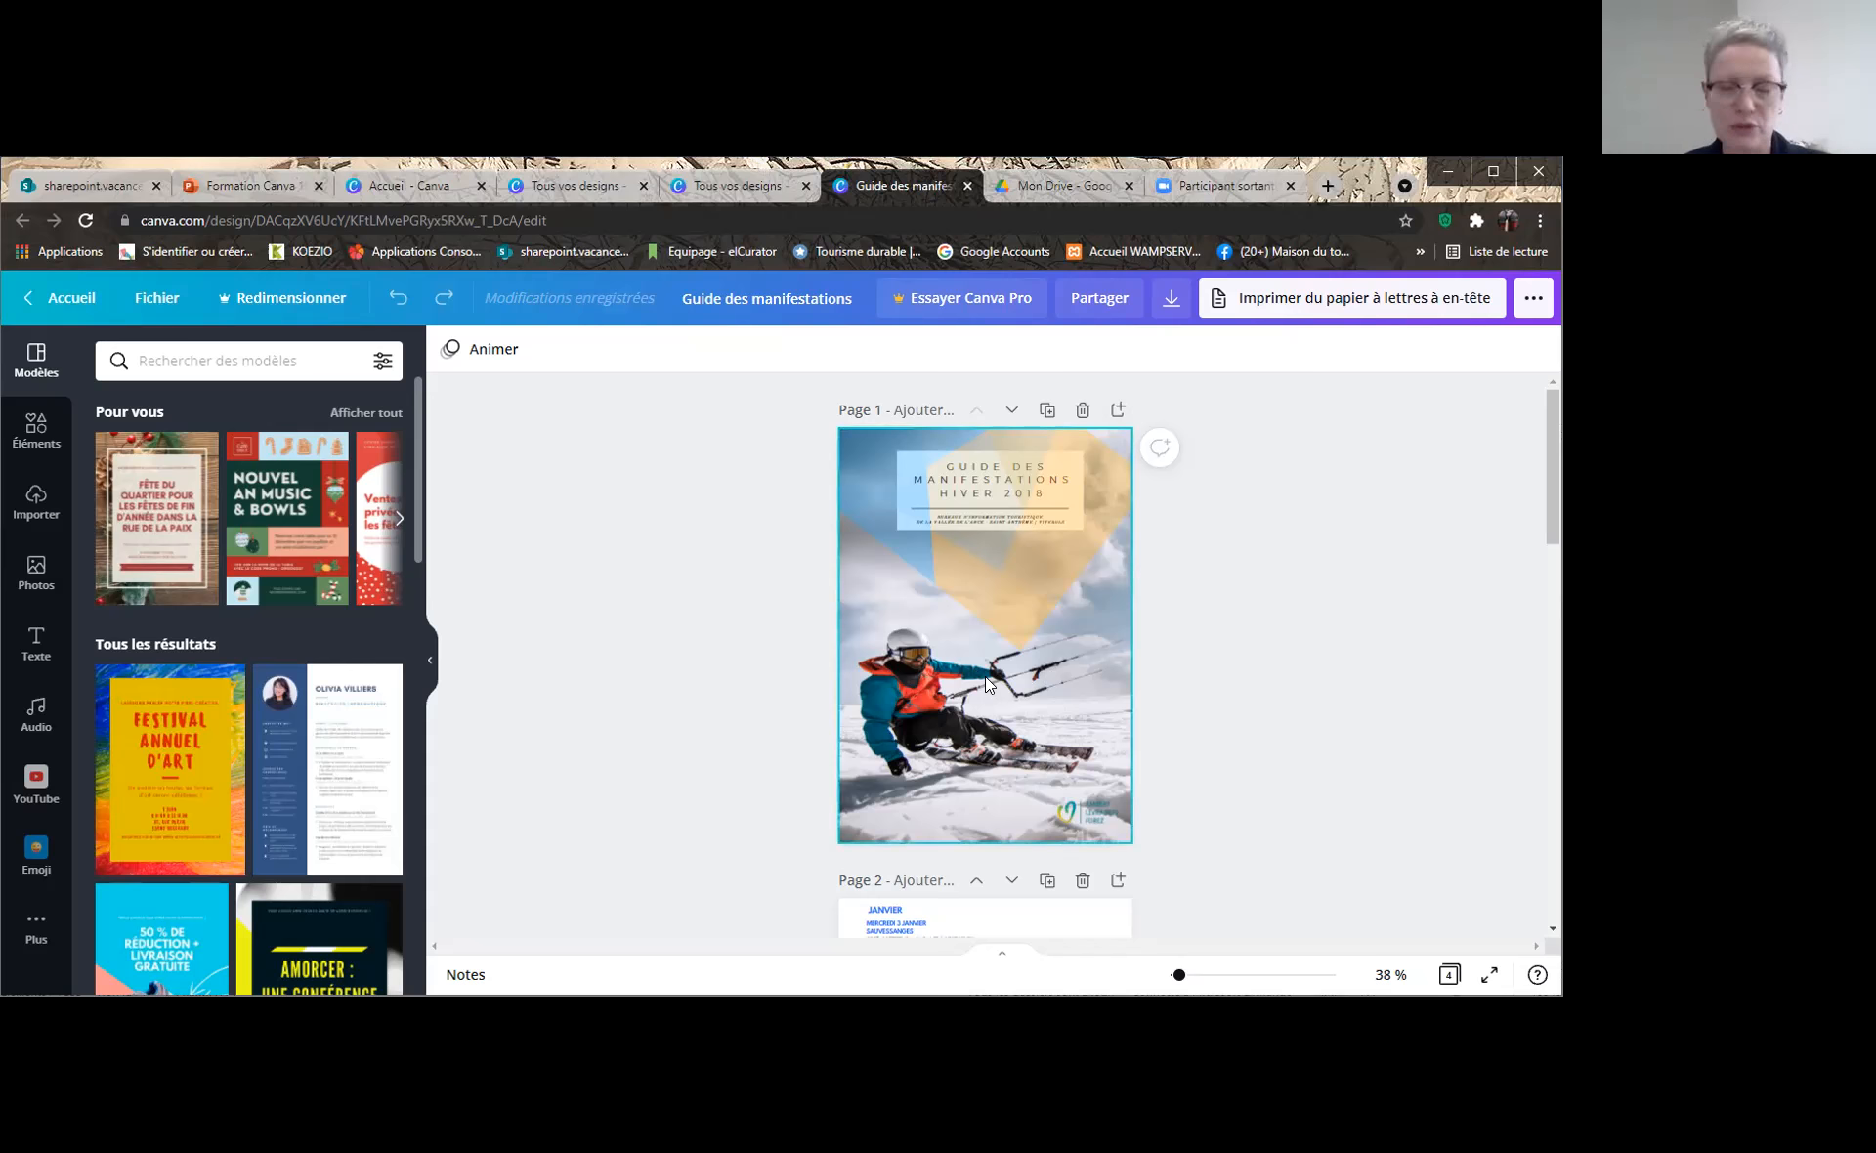
Show the imported images and look through the uploaded photos and Livradois-Forez logos
{"action": "left_click", "coordinate": [34, 502]}
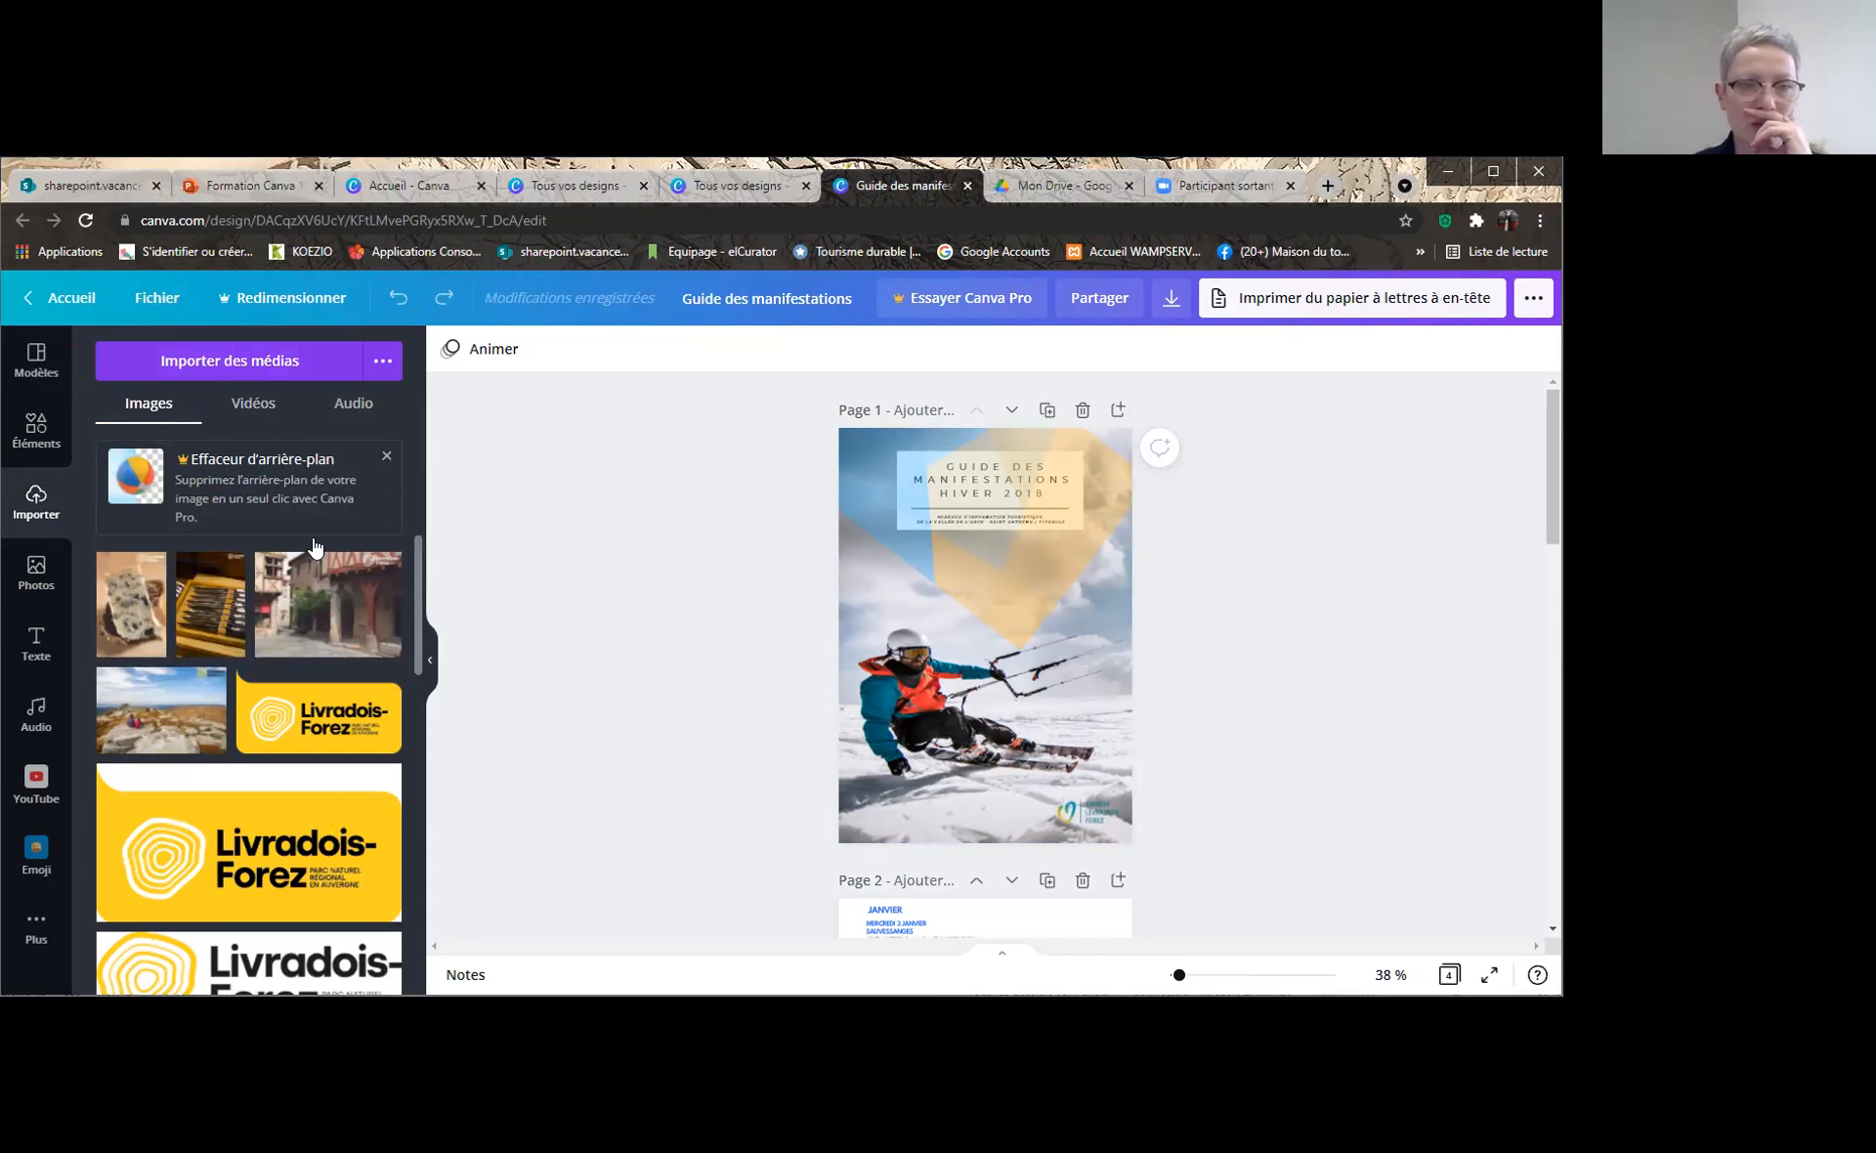
{"action": "scroll", "coordinate": [371, 606], "scroll_direction": "down", "scroll_amount": 4}
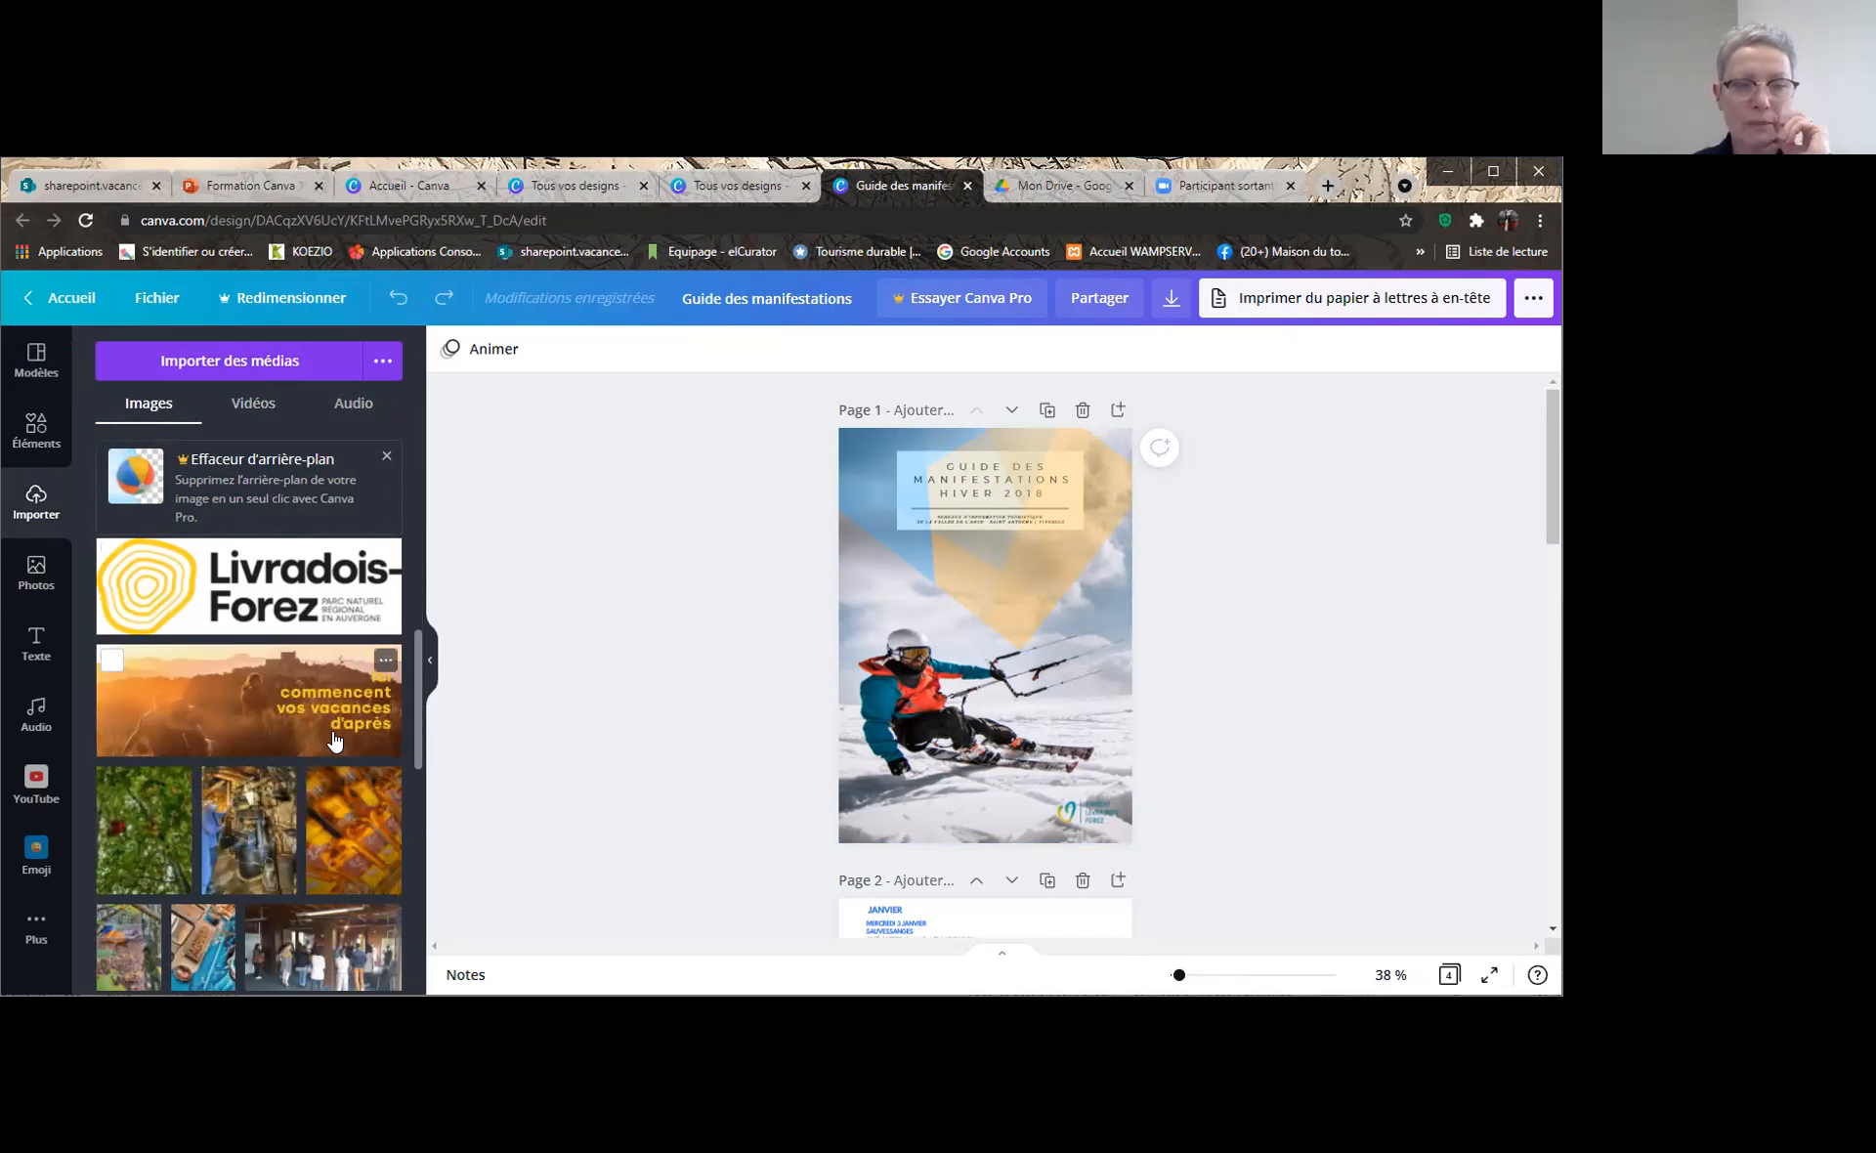
{"action": "scroll", "coordinate": [335, 740], "scroll_direction": "down", "scroll_amount": 2}
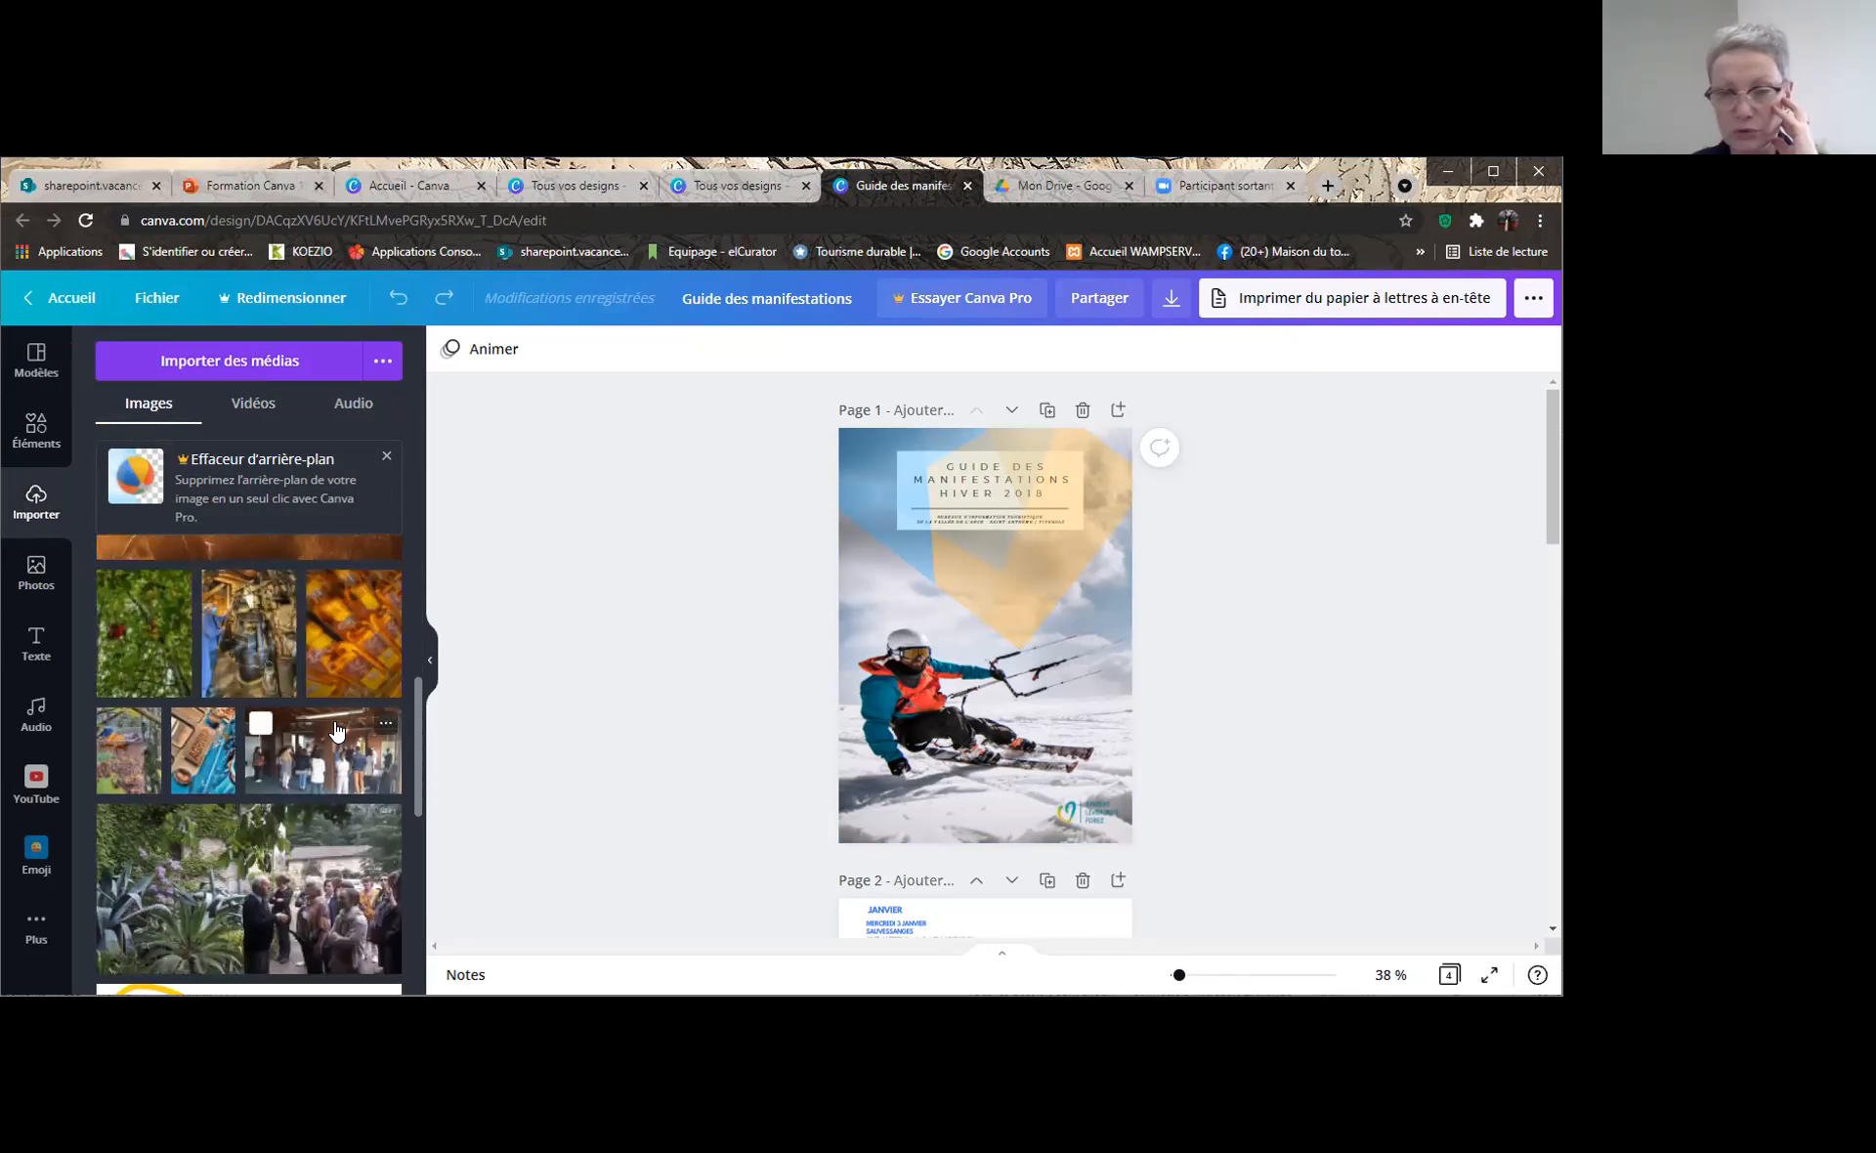
{"action": "scroll", "coordinate": [333, 719], "scroll_direction": "up", "scroll_amount": 3}
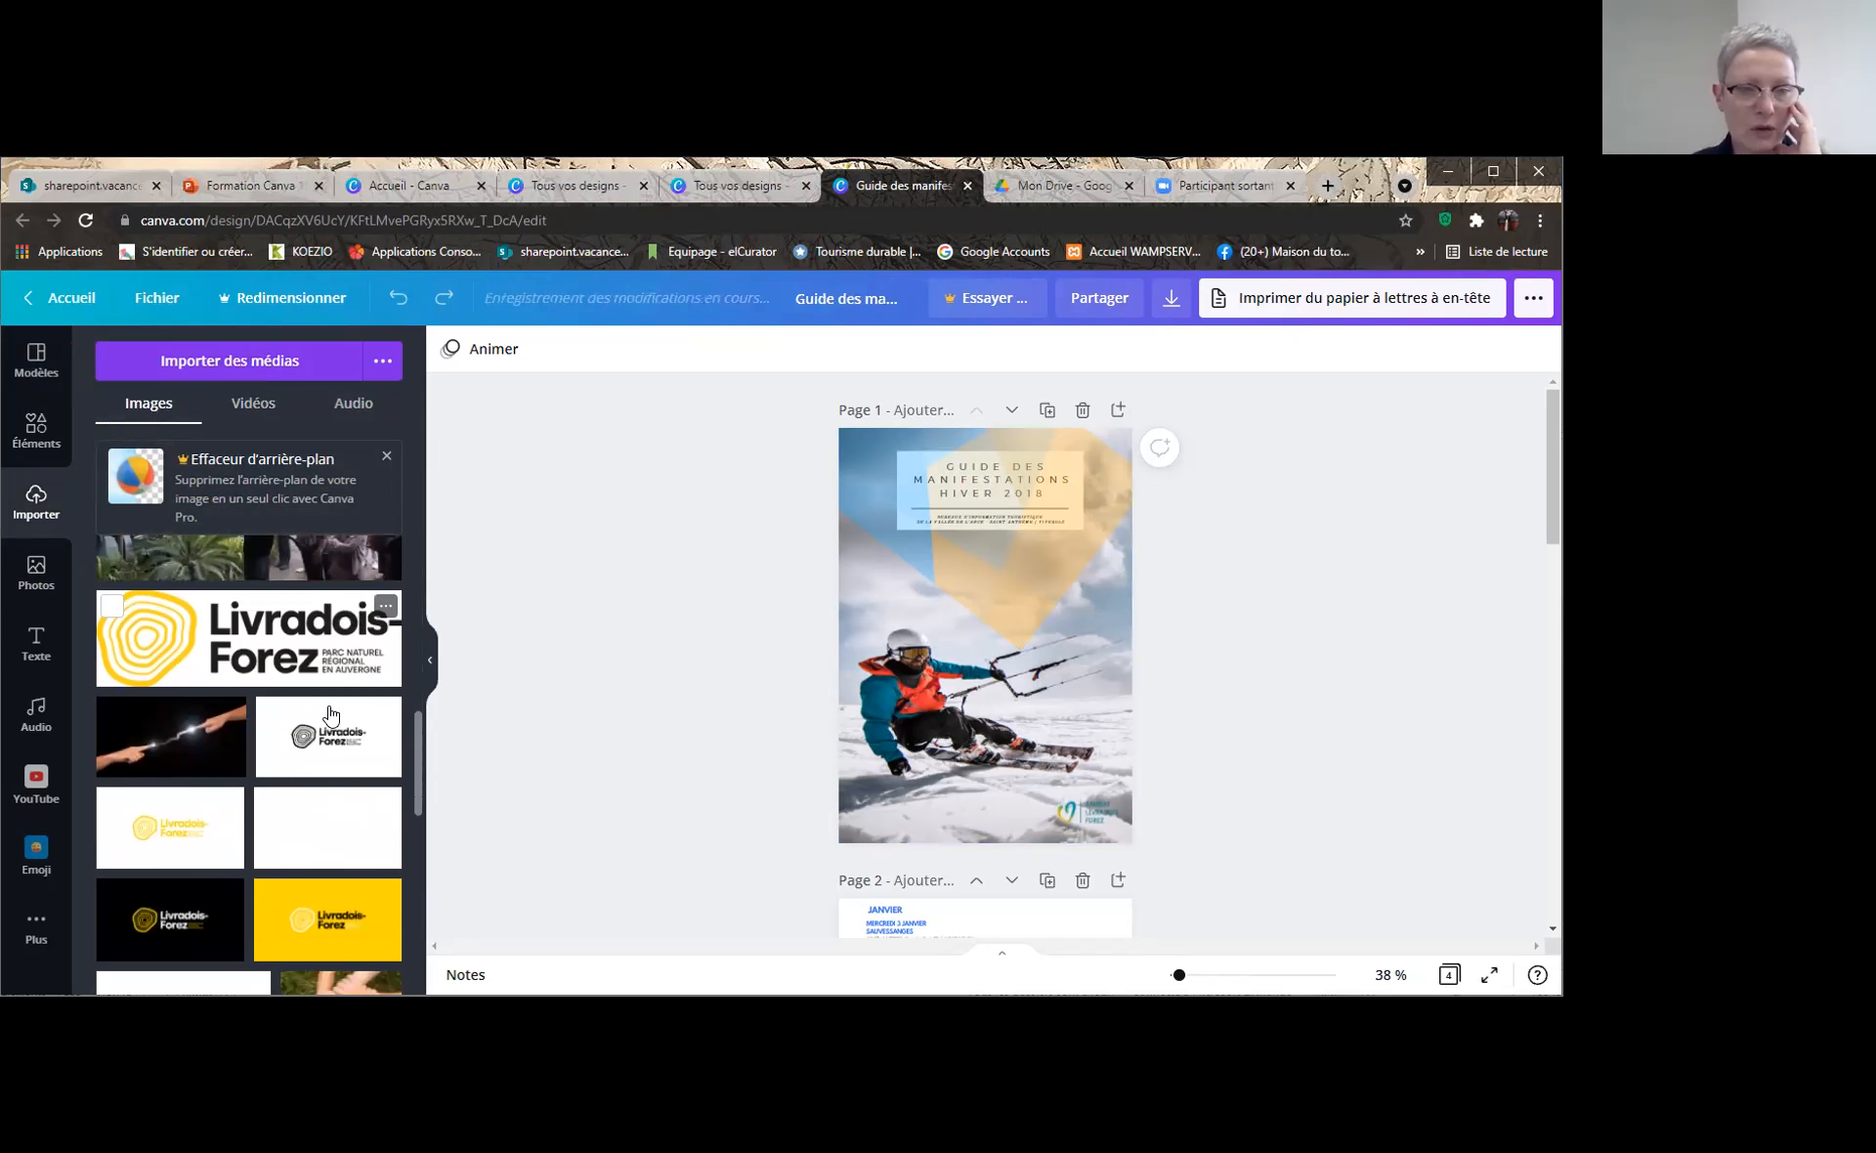
{"action": "scroll", "coordinate": [330, 719], "scroll_direction": "up", "scroll_amount": 3}
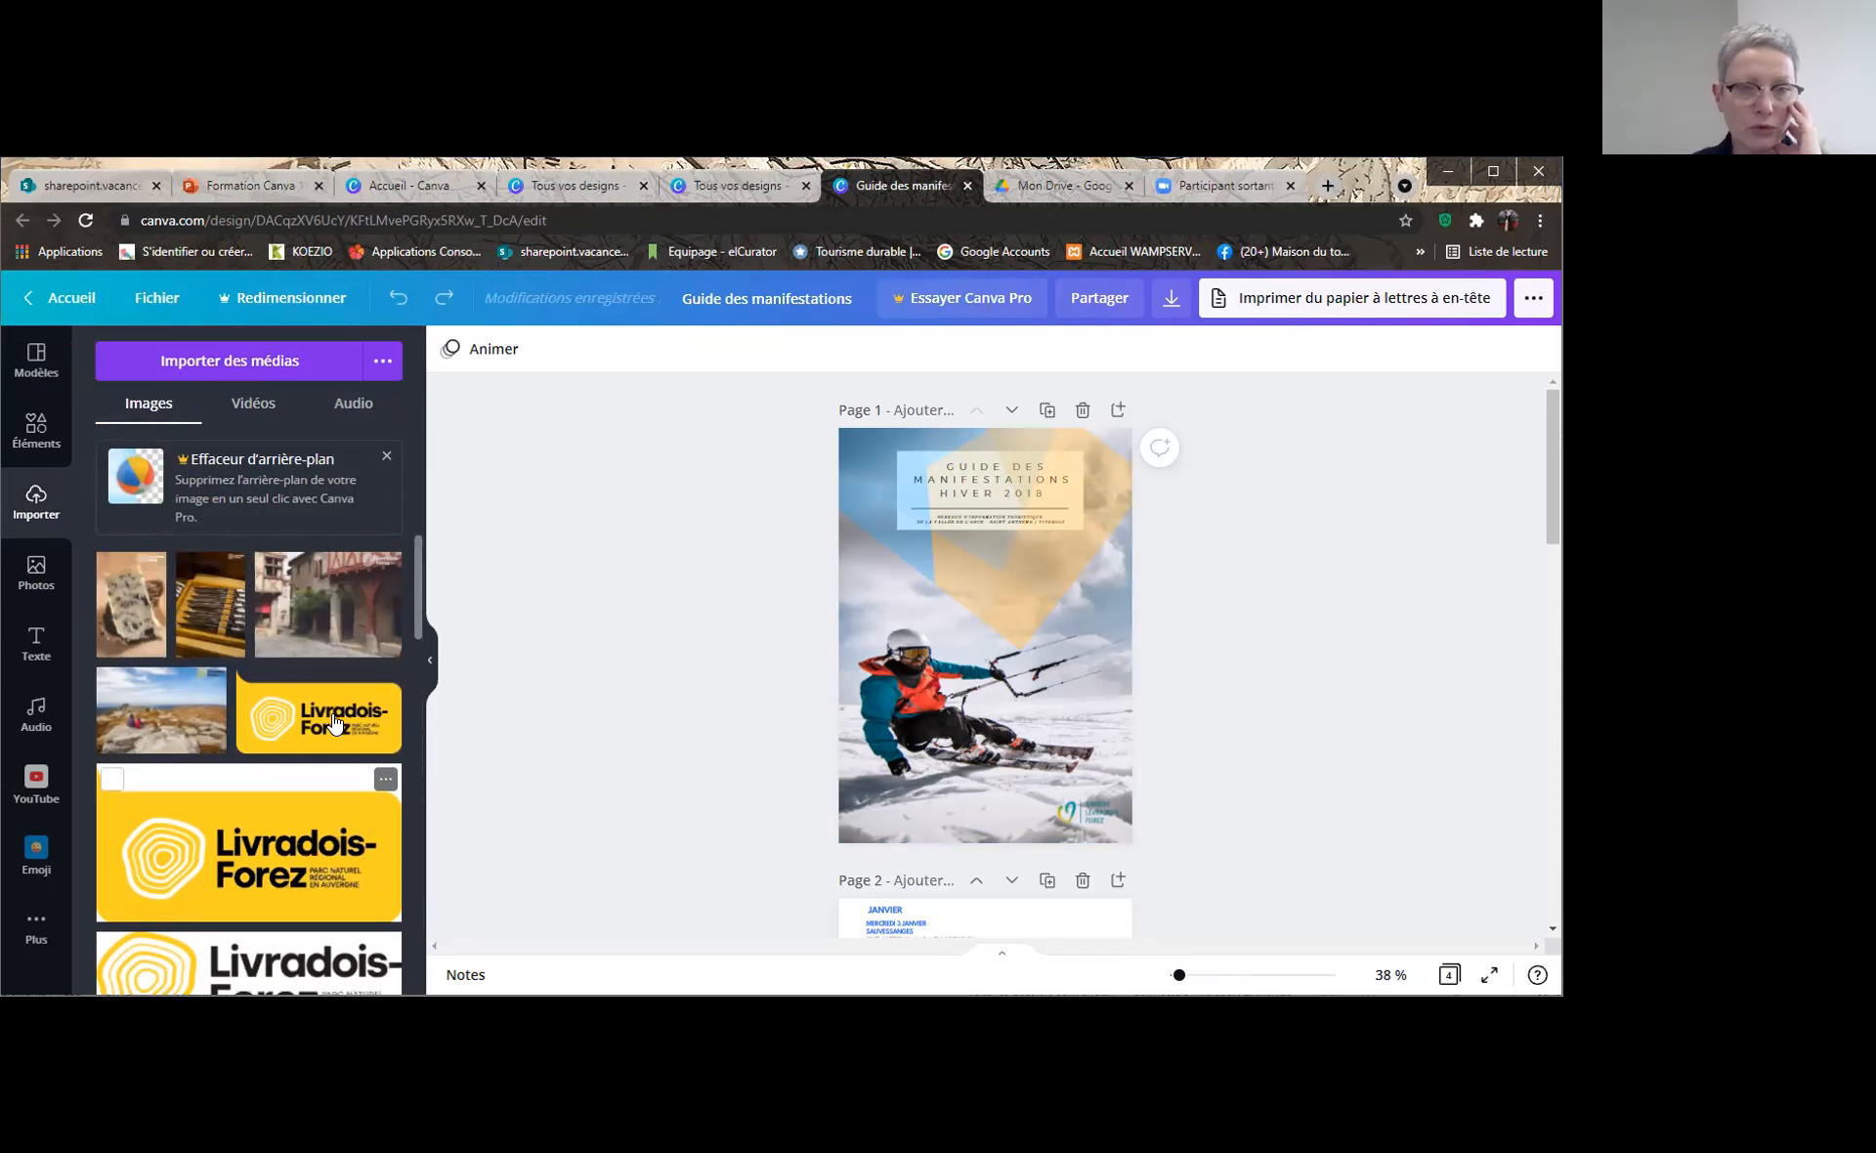
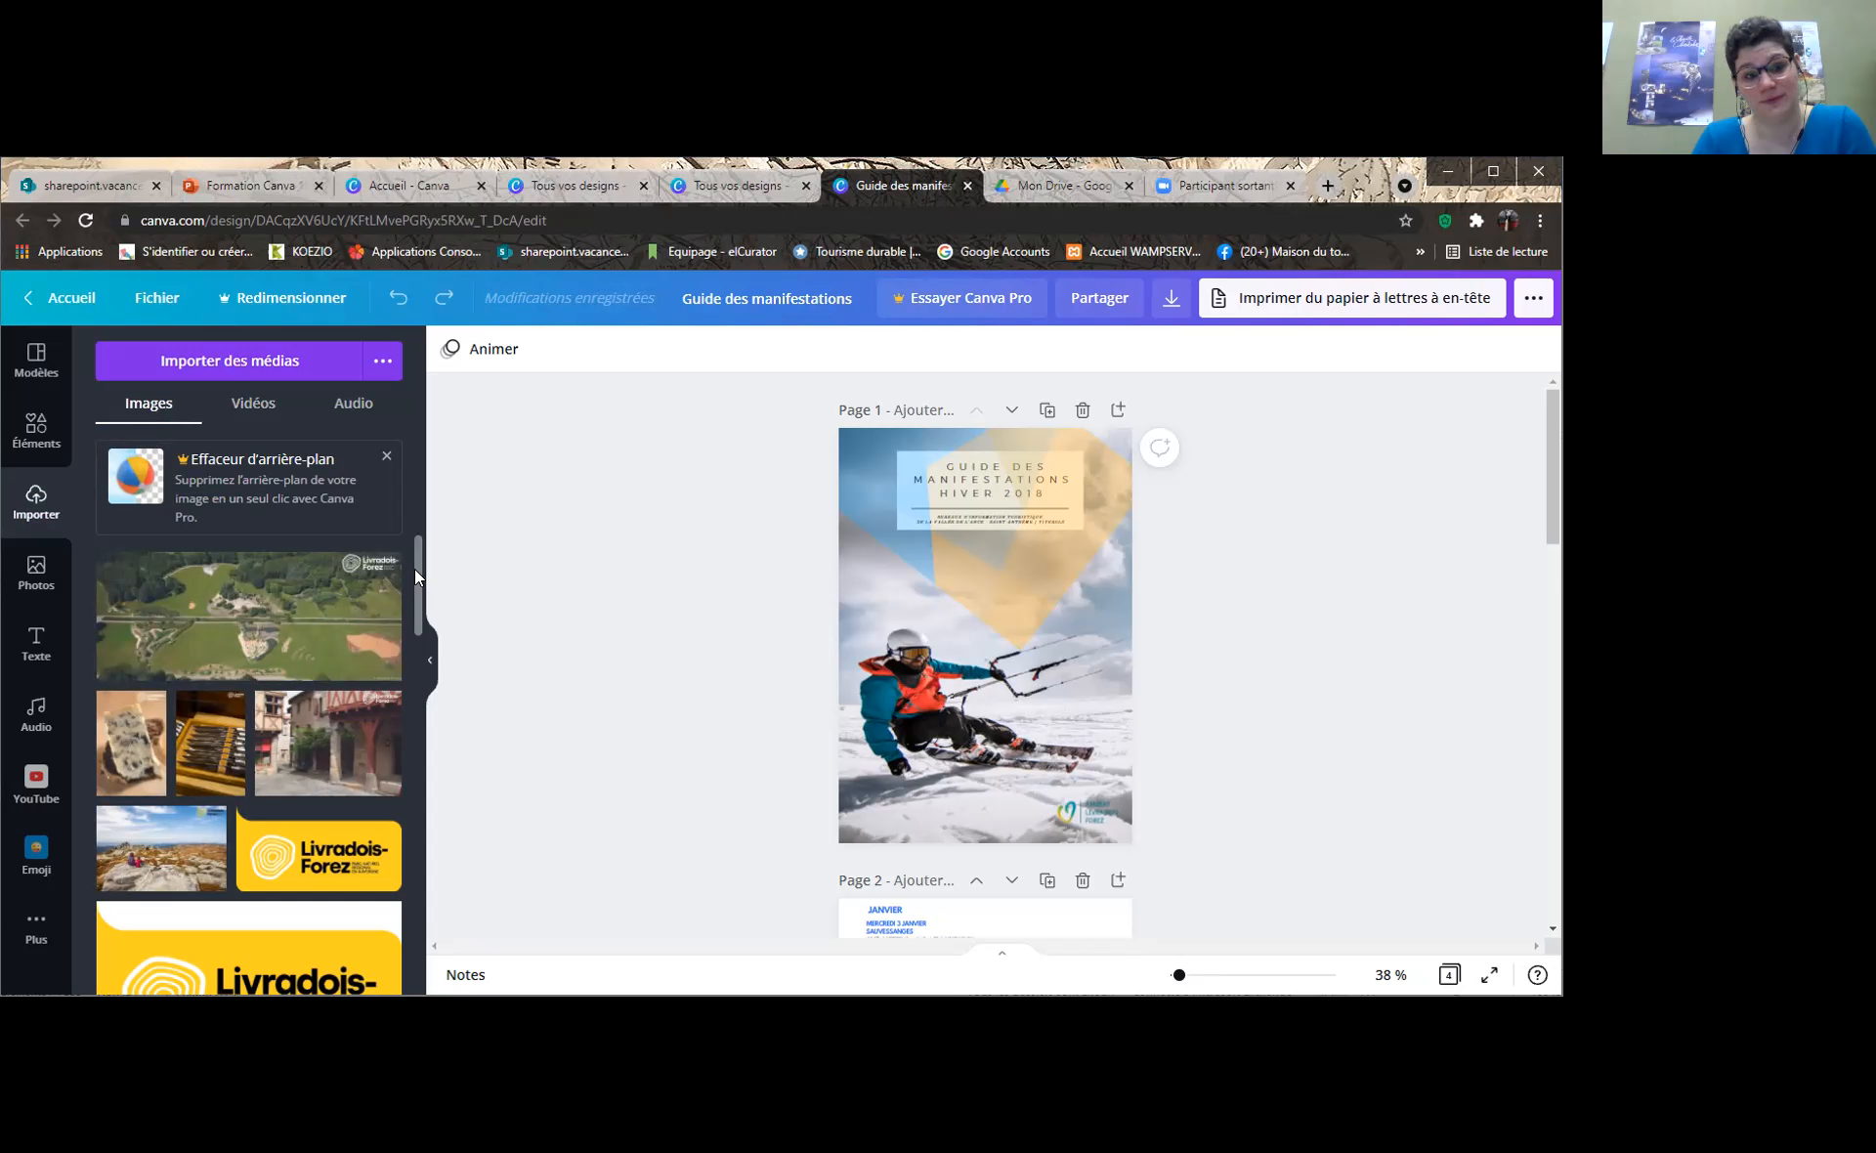
{"action": "left_click_drag", "start_coordinate": [416, 576], "coordinate": [419, 480]}
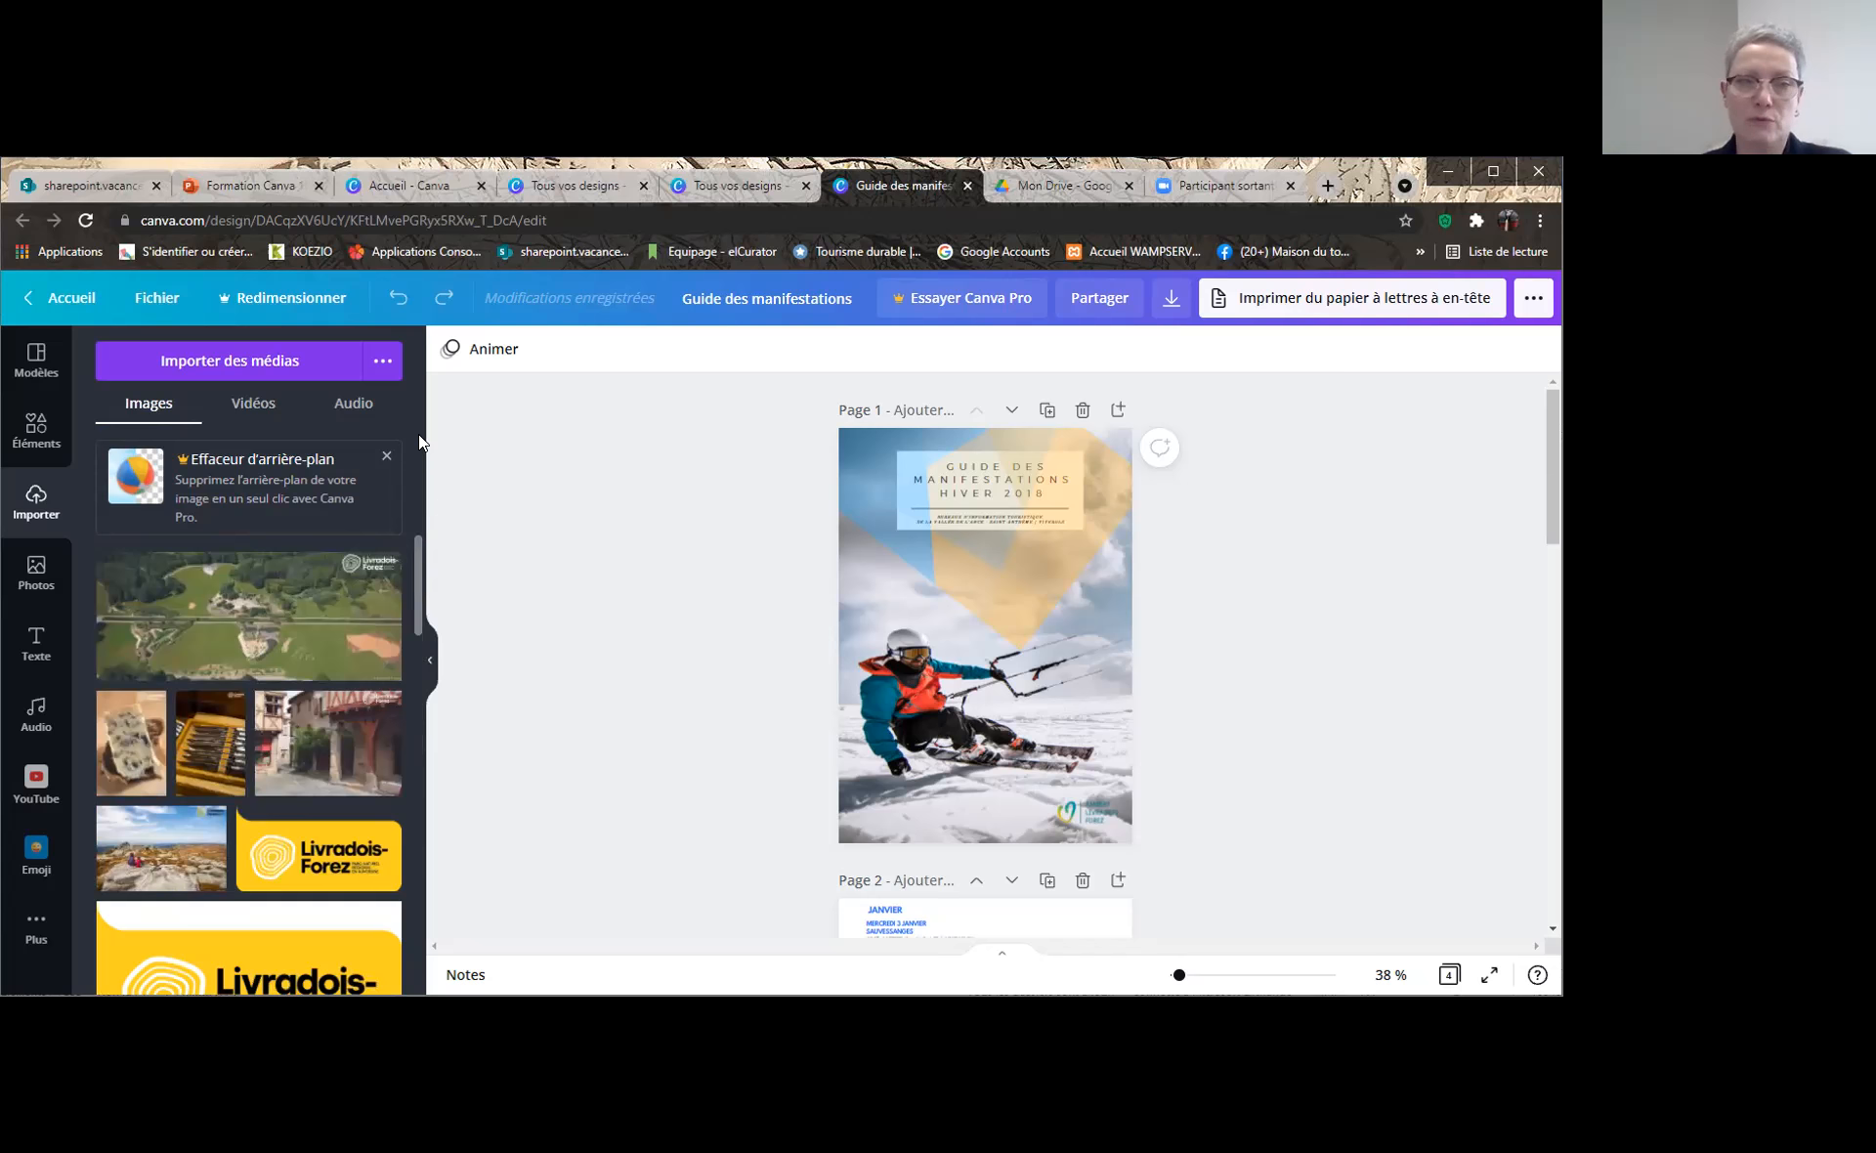
Show the stock photo library and browse the recently used, recommended and trending photos
{"action": "left_click", "coordinate": [35, 565]}
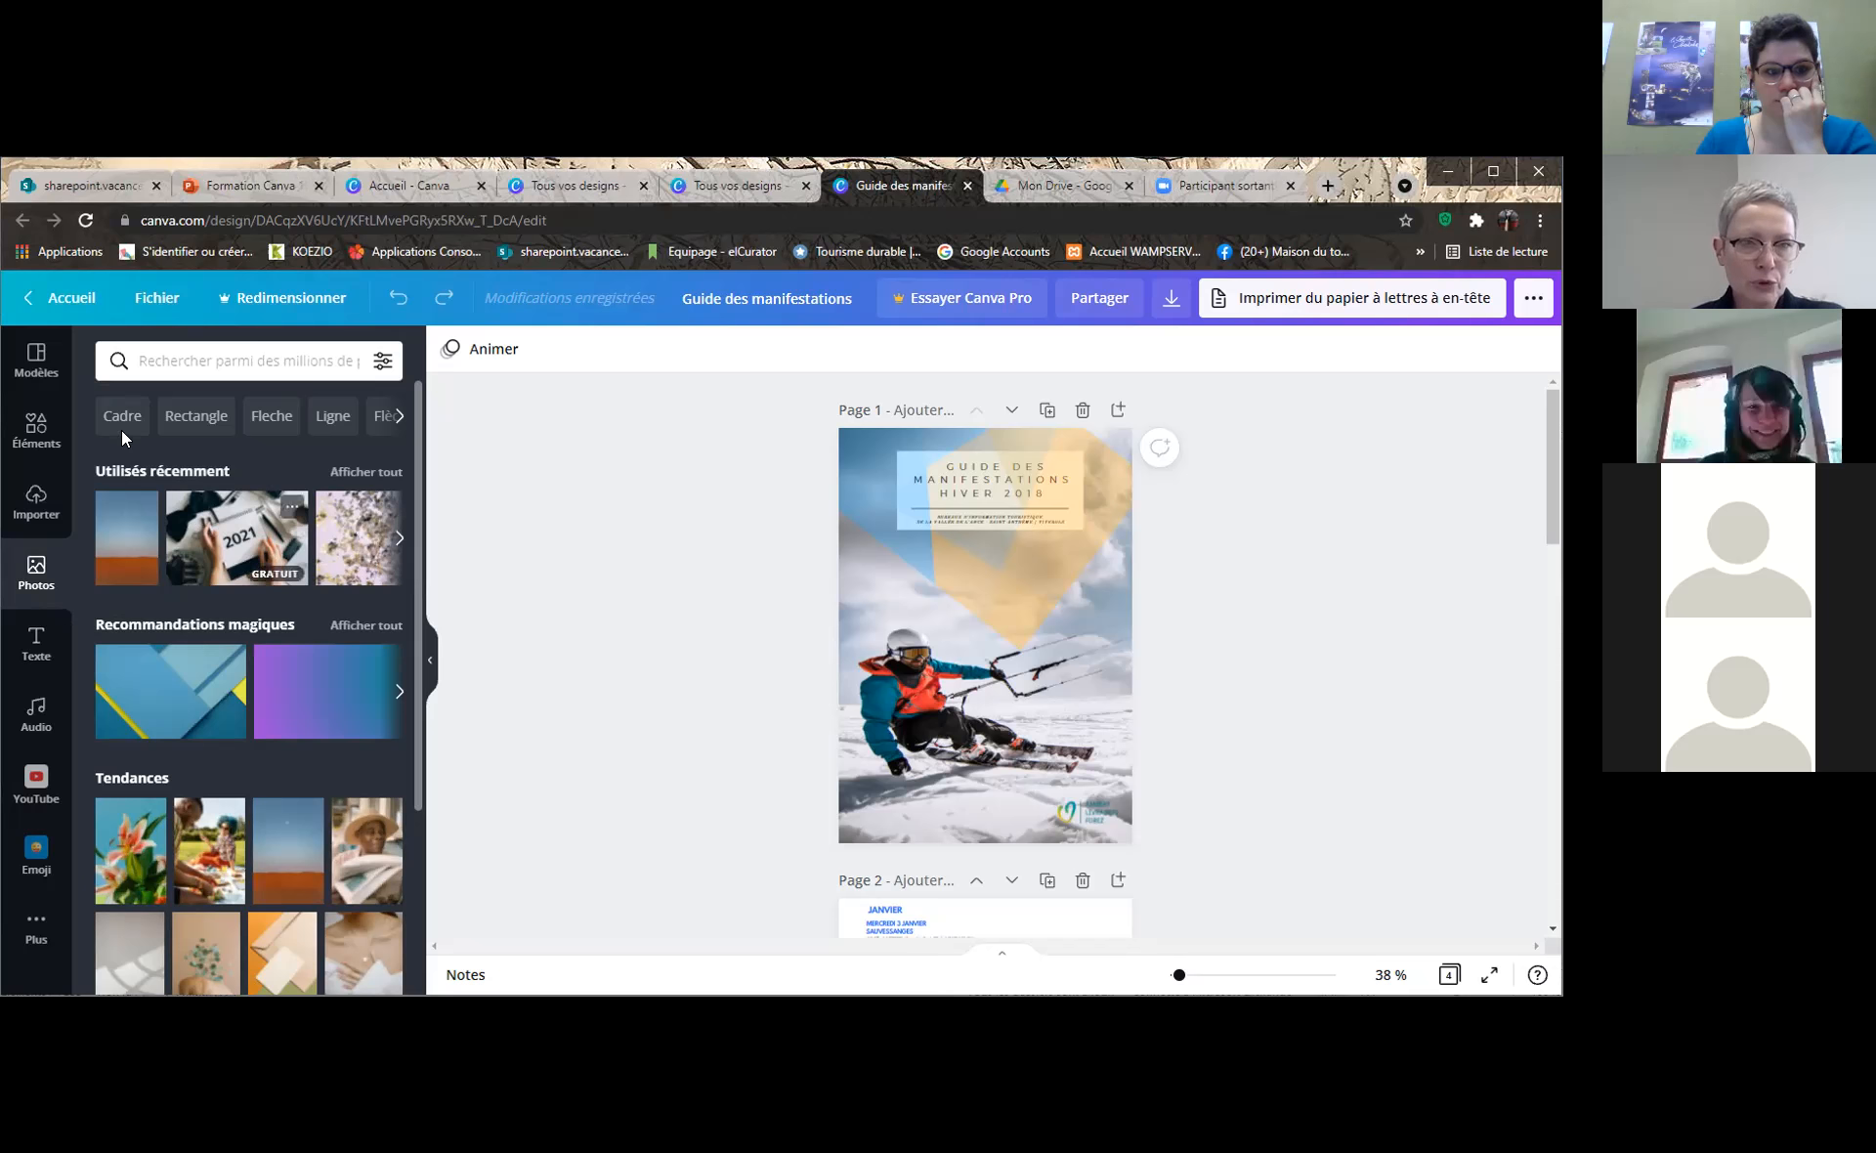
{"action": "scroll", "coordinate": [295, 605], "scroll_direction": "down", "scroll_amount": 3}
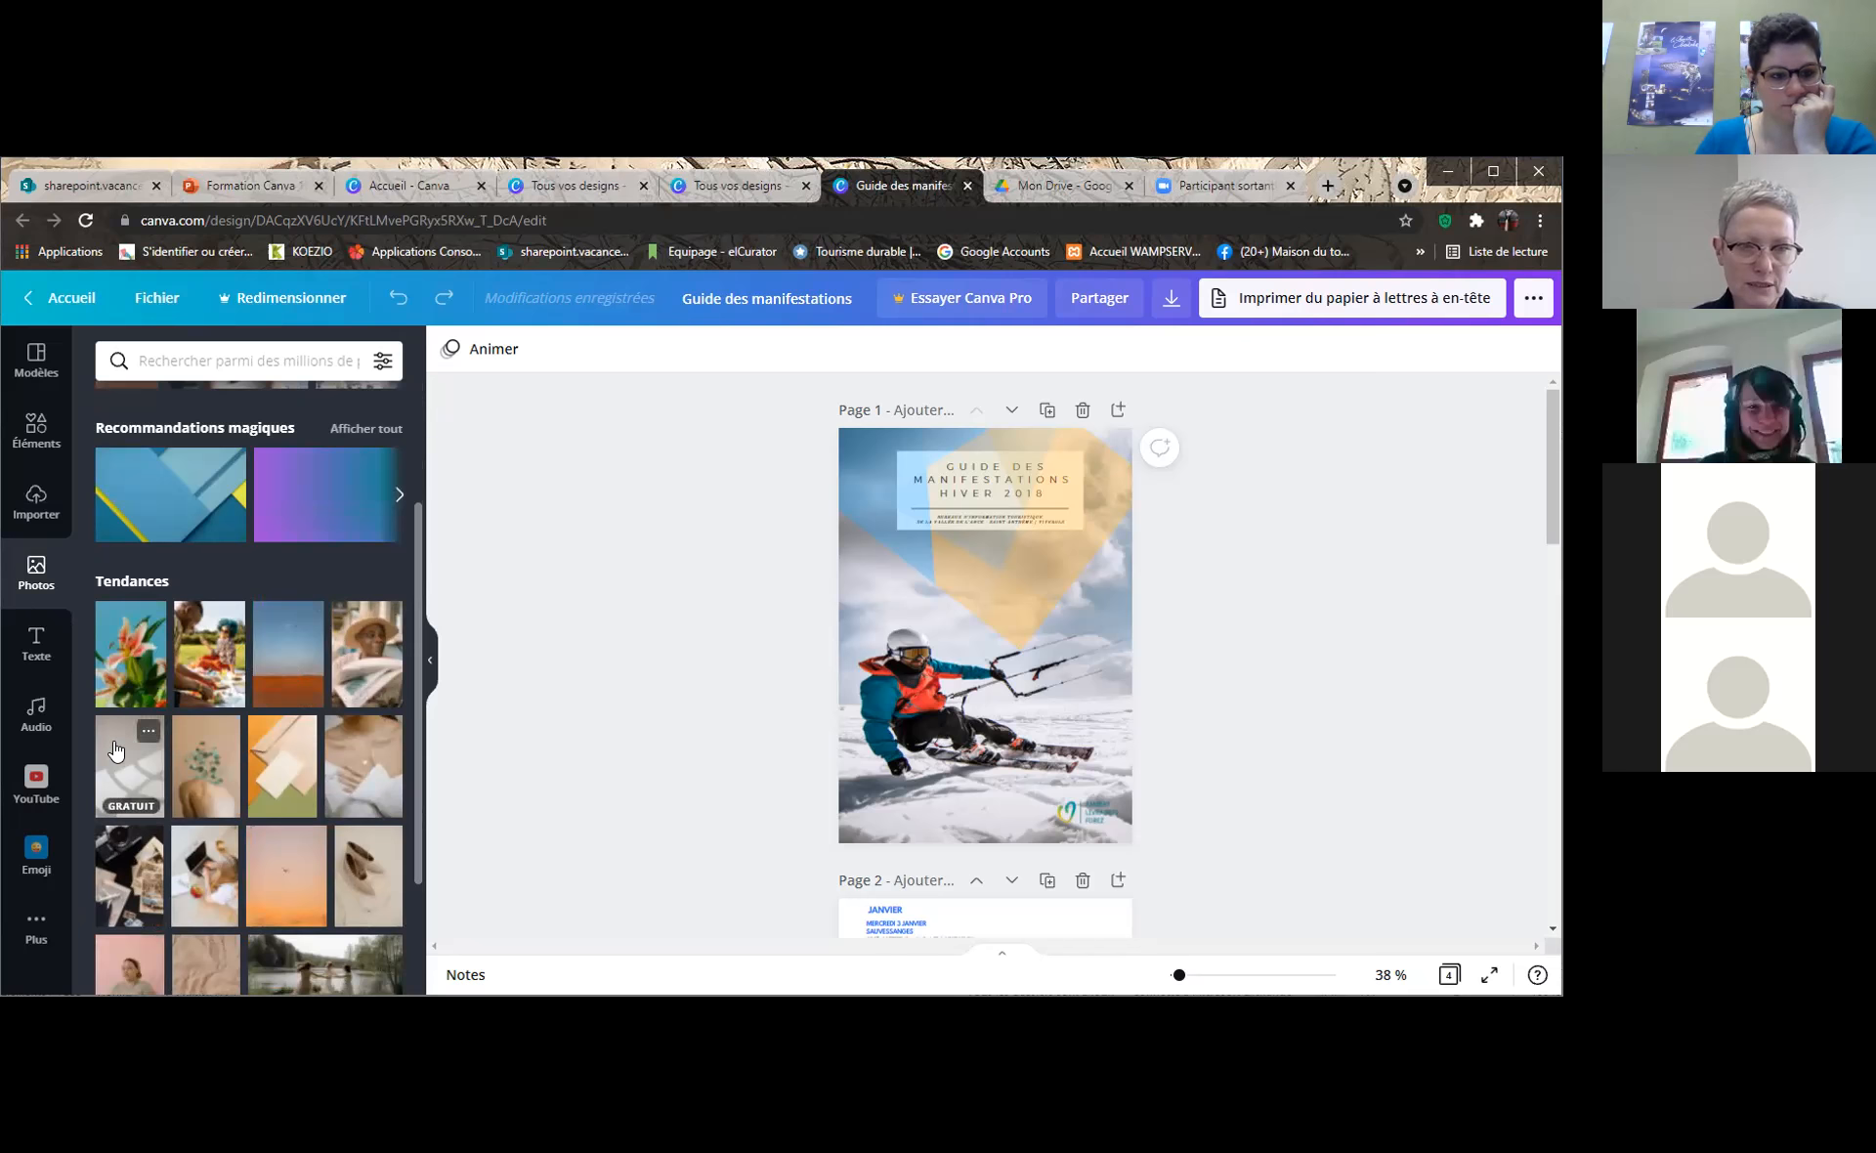
{"action": "scroll", "coordinate": [351, 745], "scroll_direction": "down", "scroll_amount": 3}
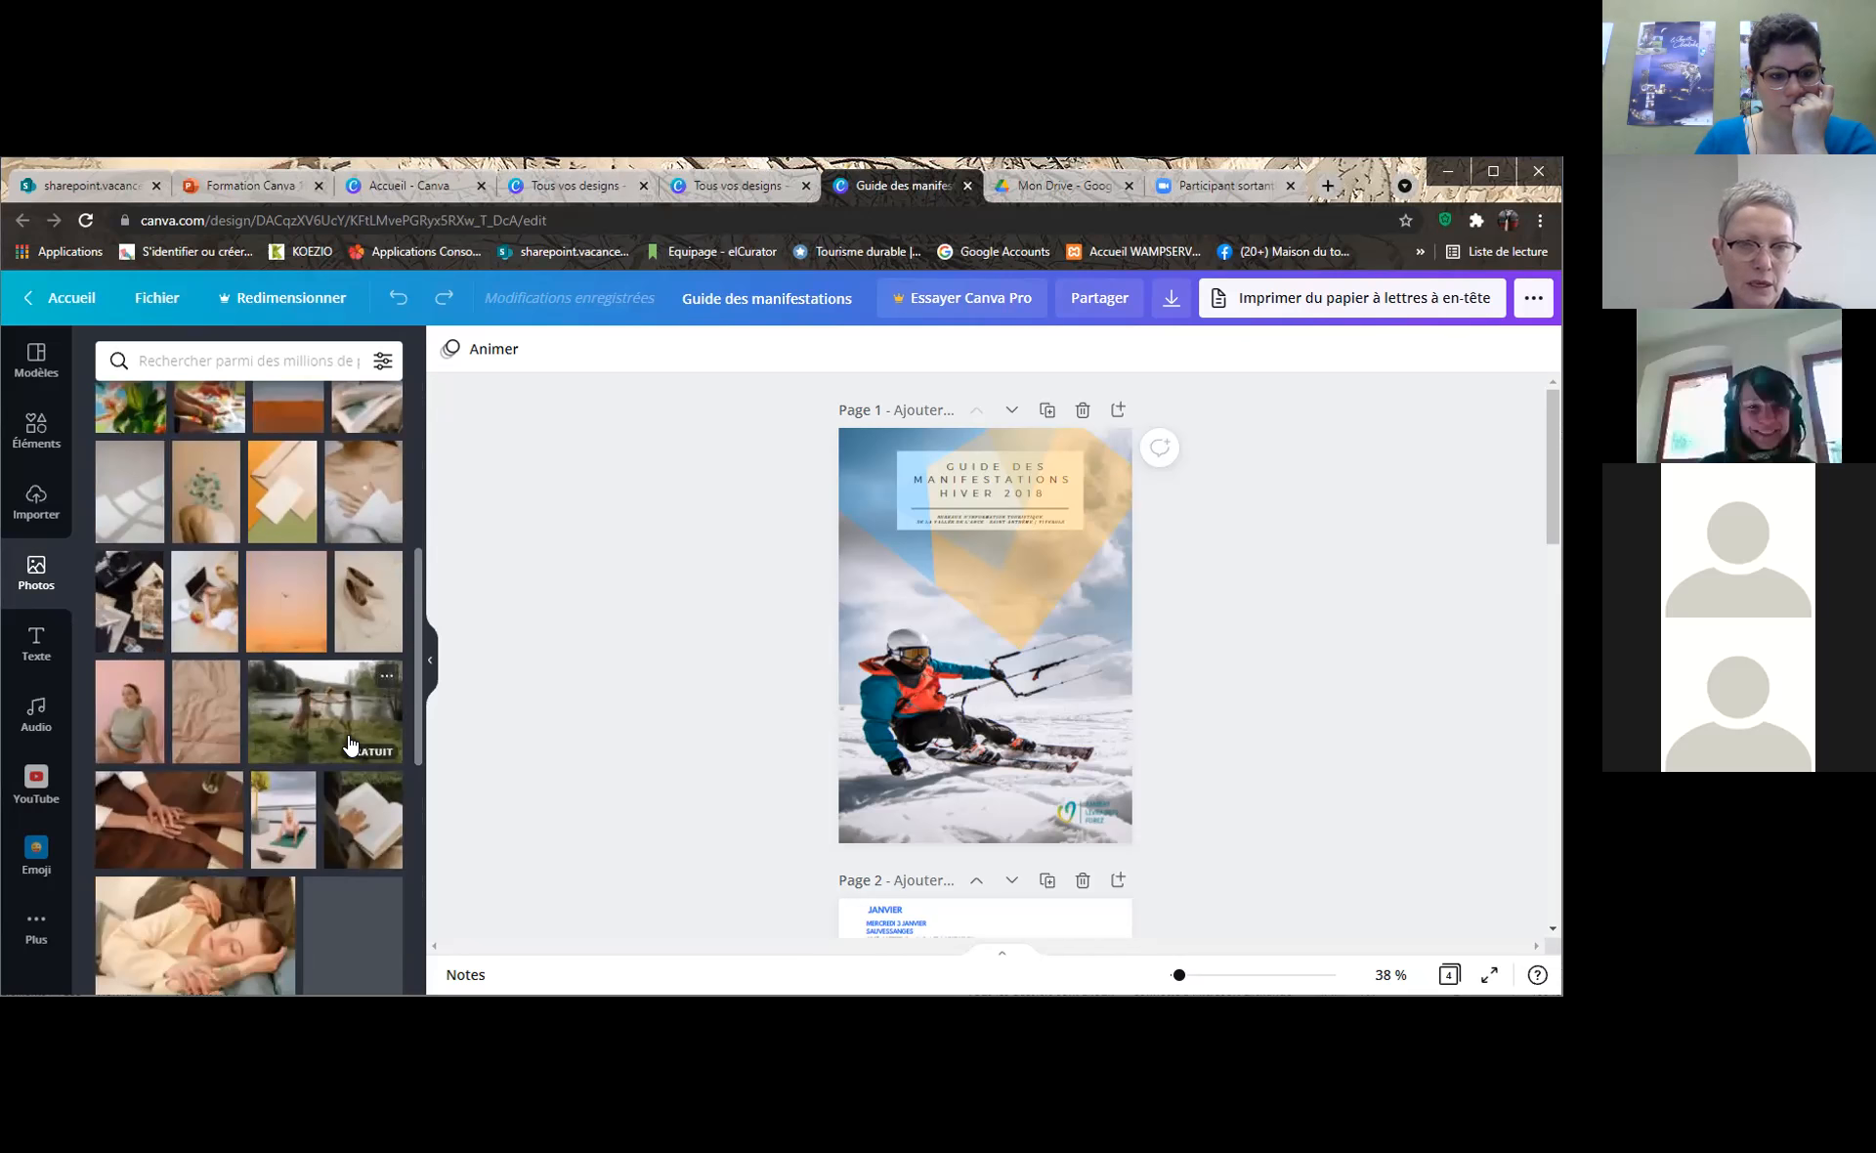
{"action": "scroll", "coordinate": [227, 782], "scroll_direction": "down", "scroll_amount": 3}
{"action": "scroll", "coordinate": [227, 753], "scroll_direction": "down", "scroll_amount": 10}
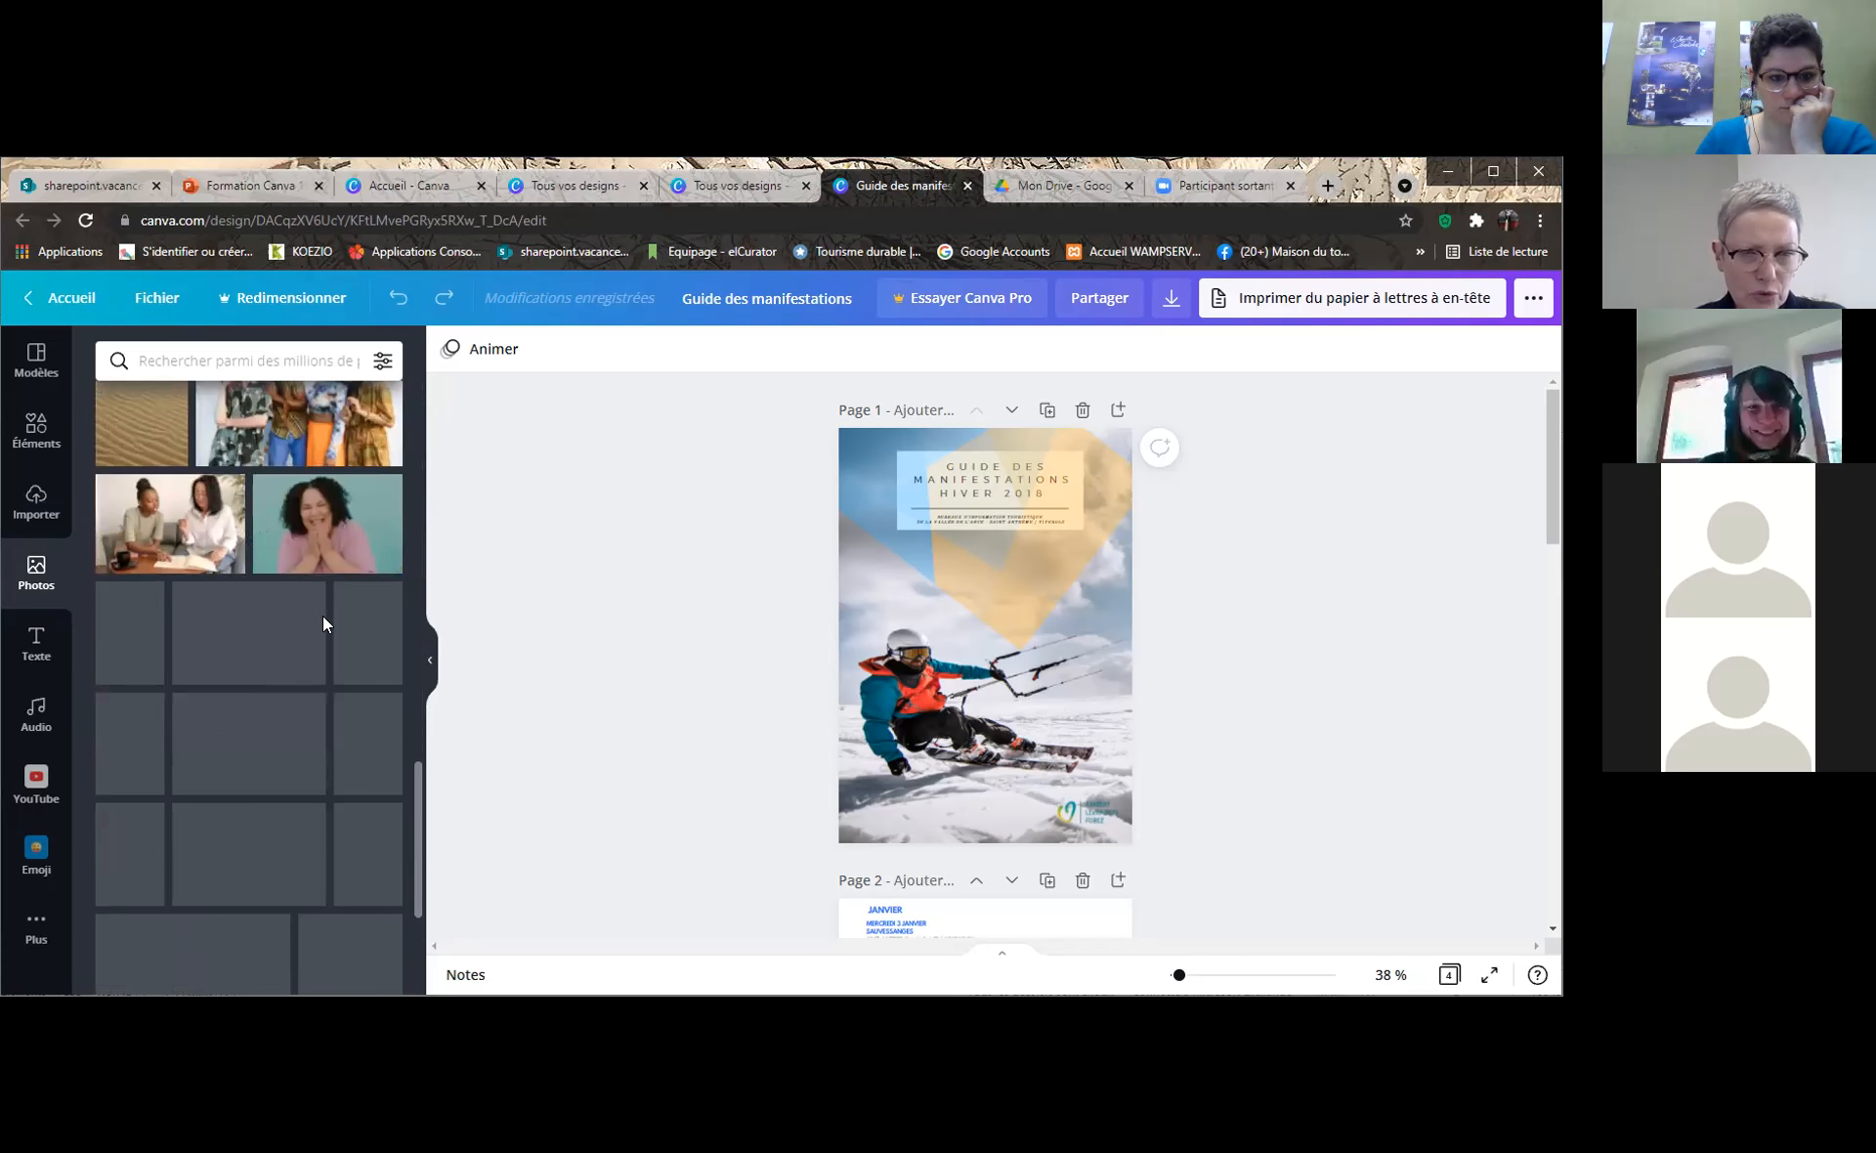
{"action": "scroll", "coordinate": [323, 645], "scroll_direction": "down", "scroll_amount": 5}
{"action": "scroll", "coordinate": [322, 679], "scroll_direction": "down", "scroll_amount": 4}
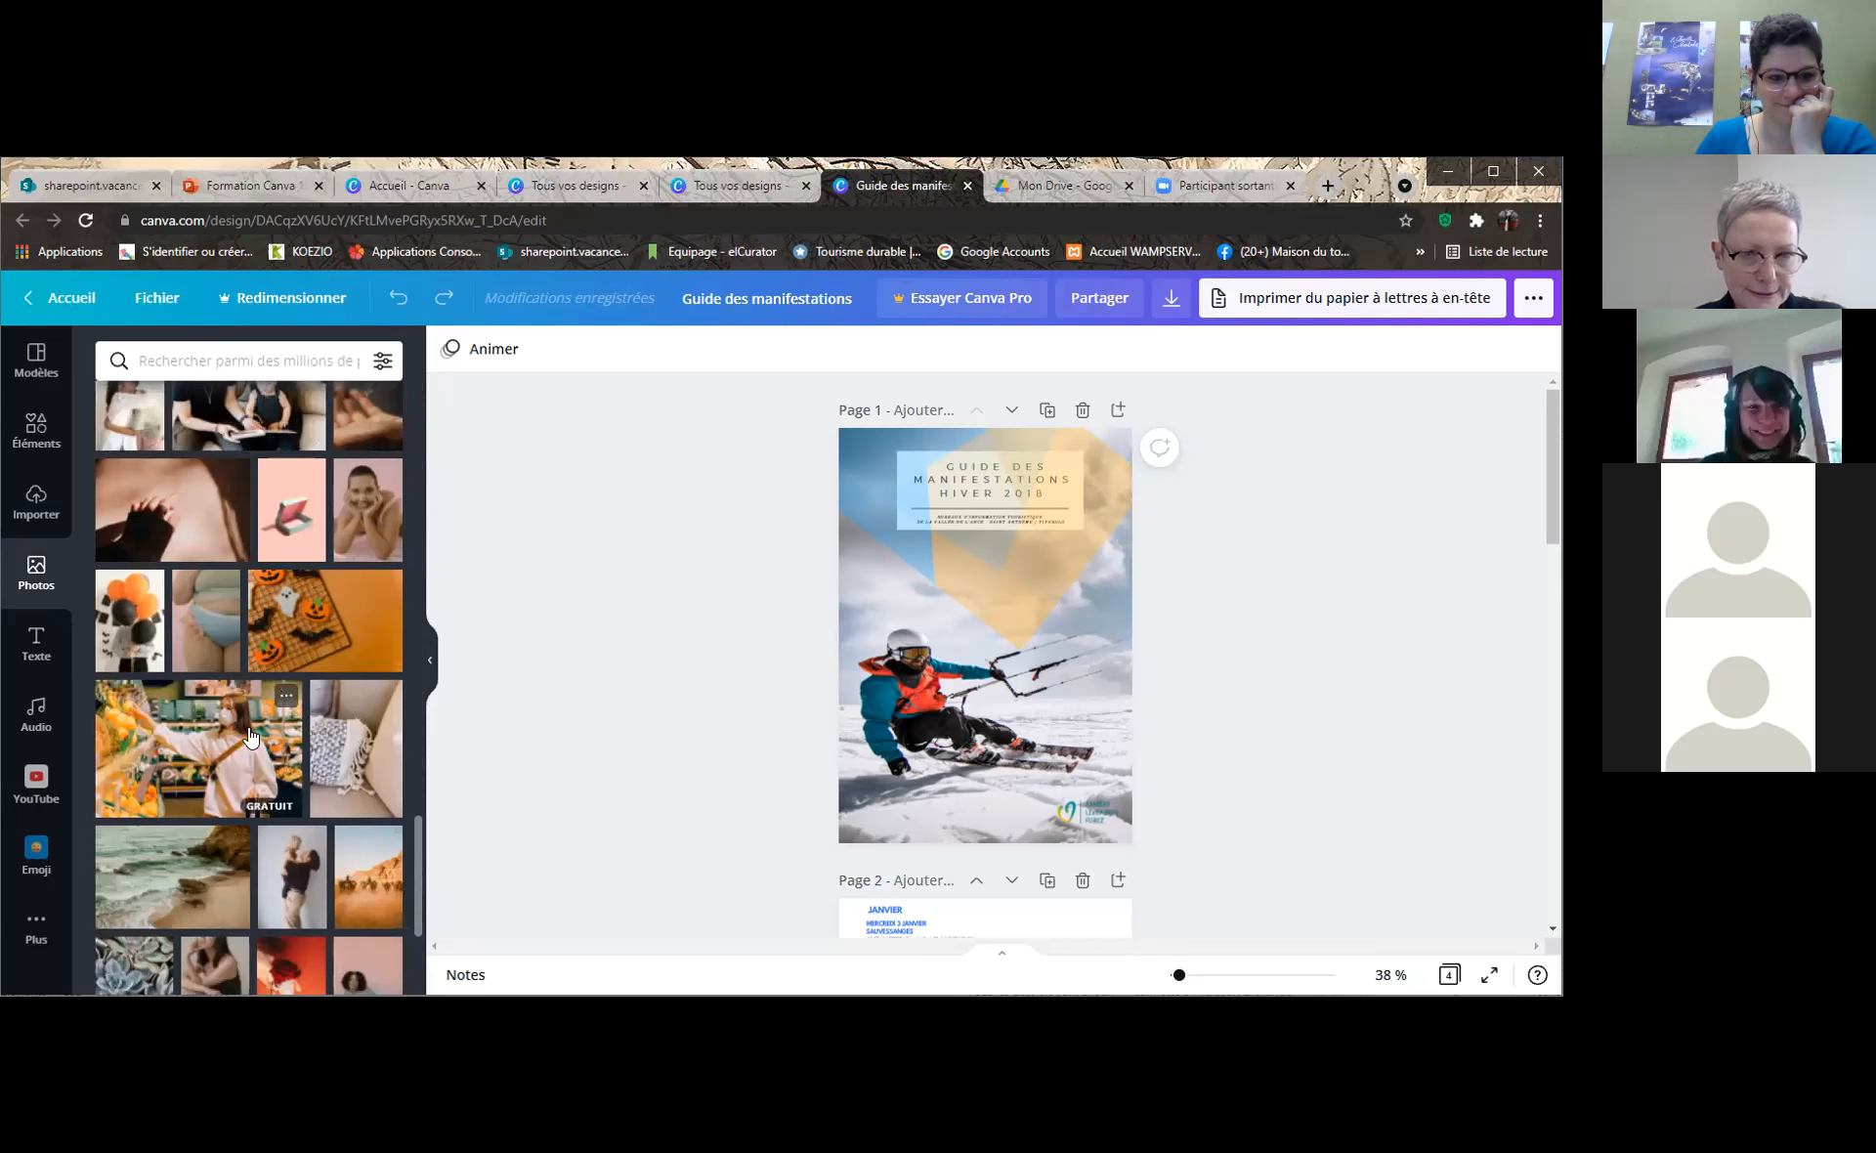
{"action": "scroll", "coordinate": [251, 738], "scroll_direction": "down", "scroll_amount": 5}
{"action": "scroll", "coordinate": [251, 737], "scroll_direction": "up", "scroll_amount": 6}
{"action": "scroll", "coordinate": [254, 723], "scroll_direction": "up", "scroll_amount": 10}
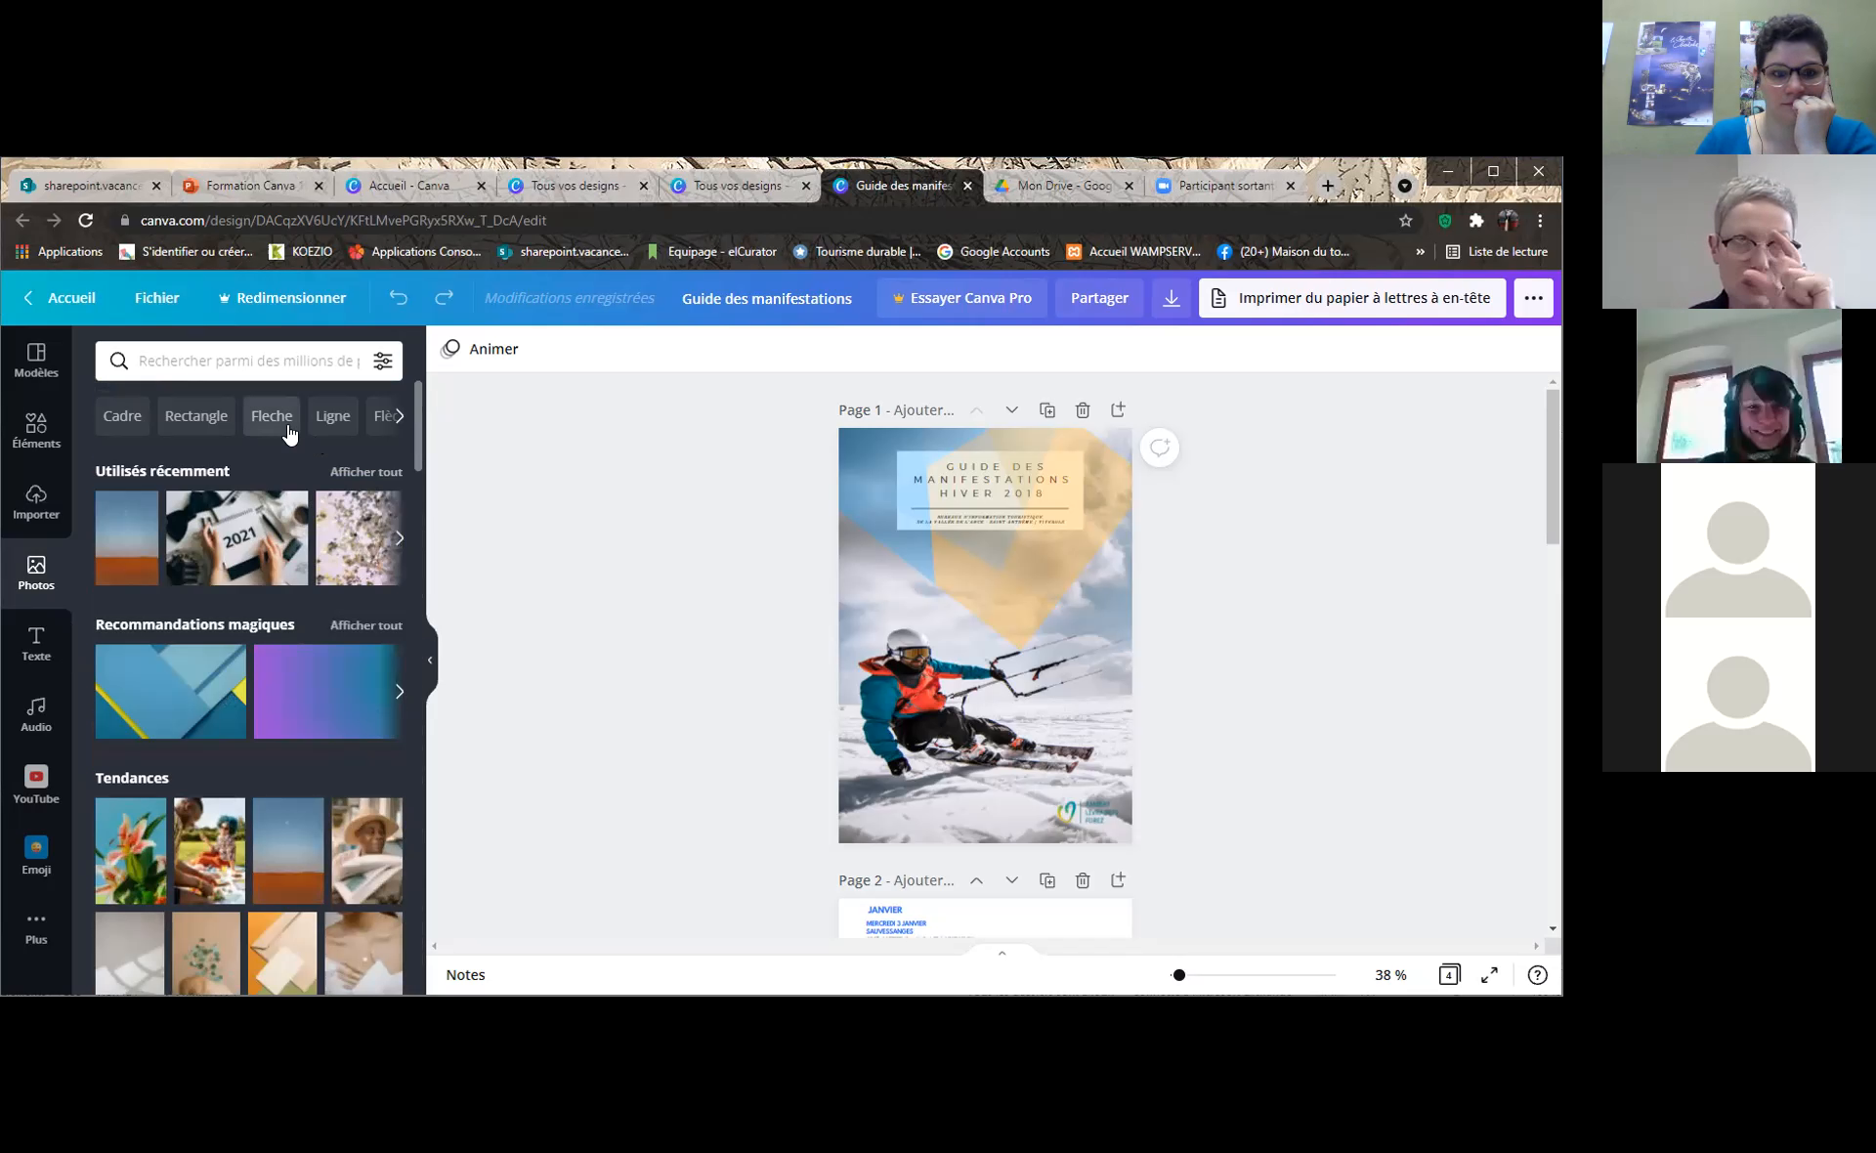
Add a blank page after the guide's cover and place the "Bonne fête des mères !" text combination on it
{"action": "left_click", "coordinate": [36, 638]}
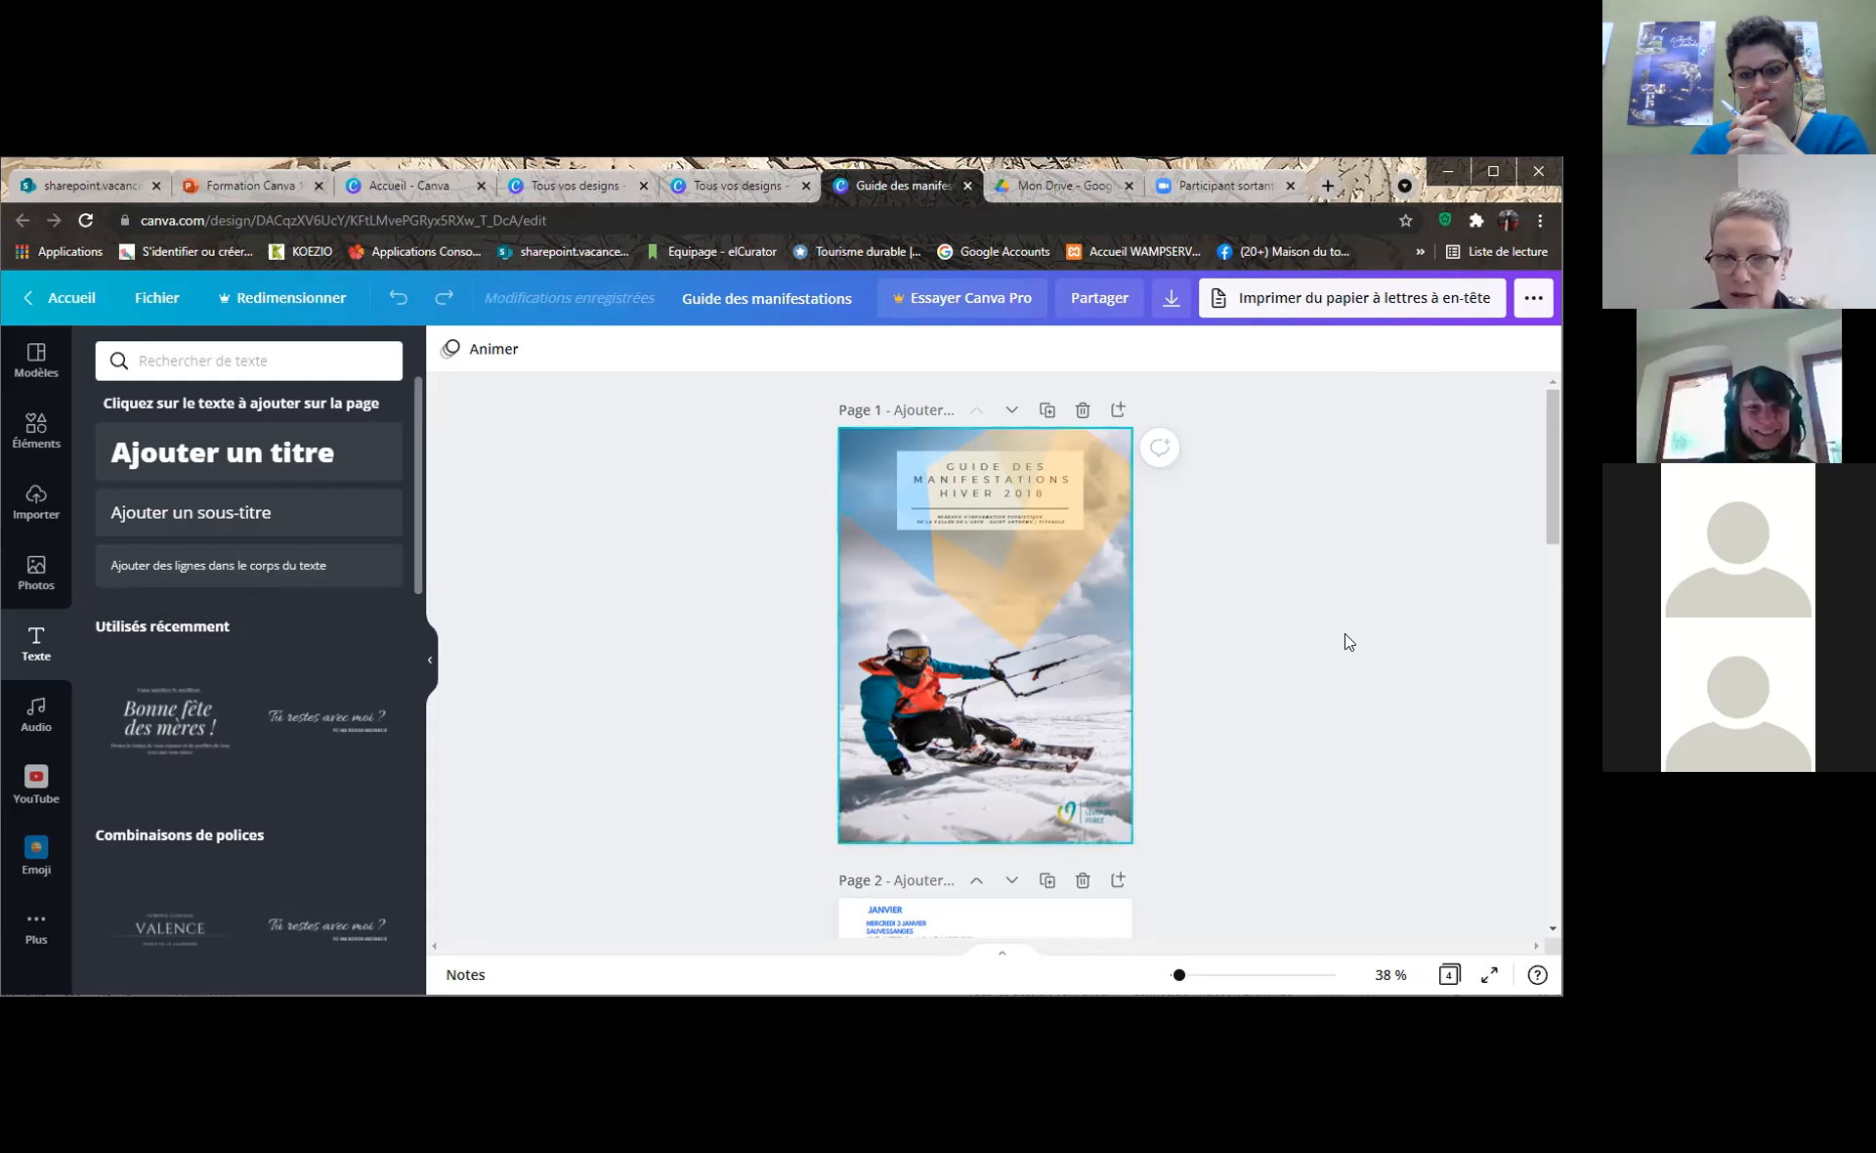
{"action": "left_click", "coordinate": [1117, 410]}
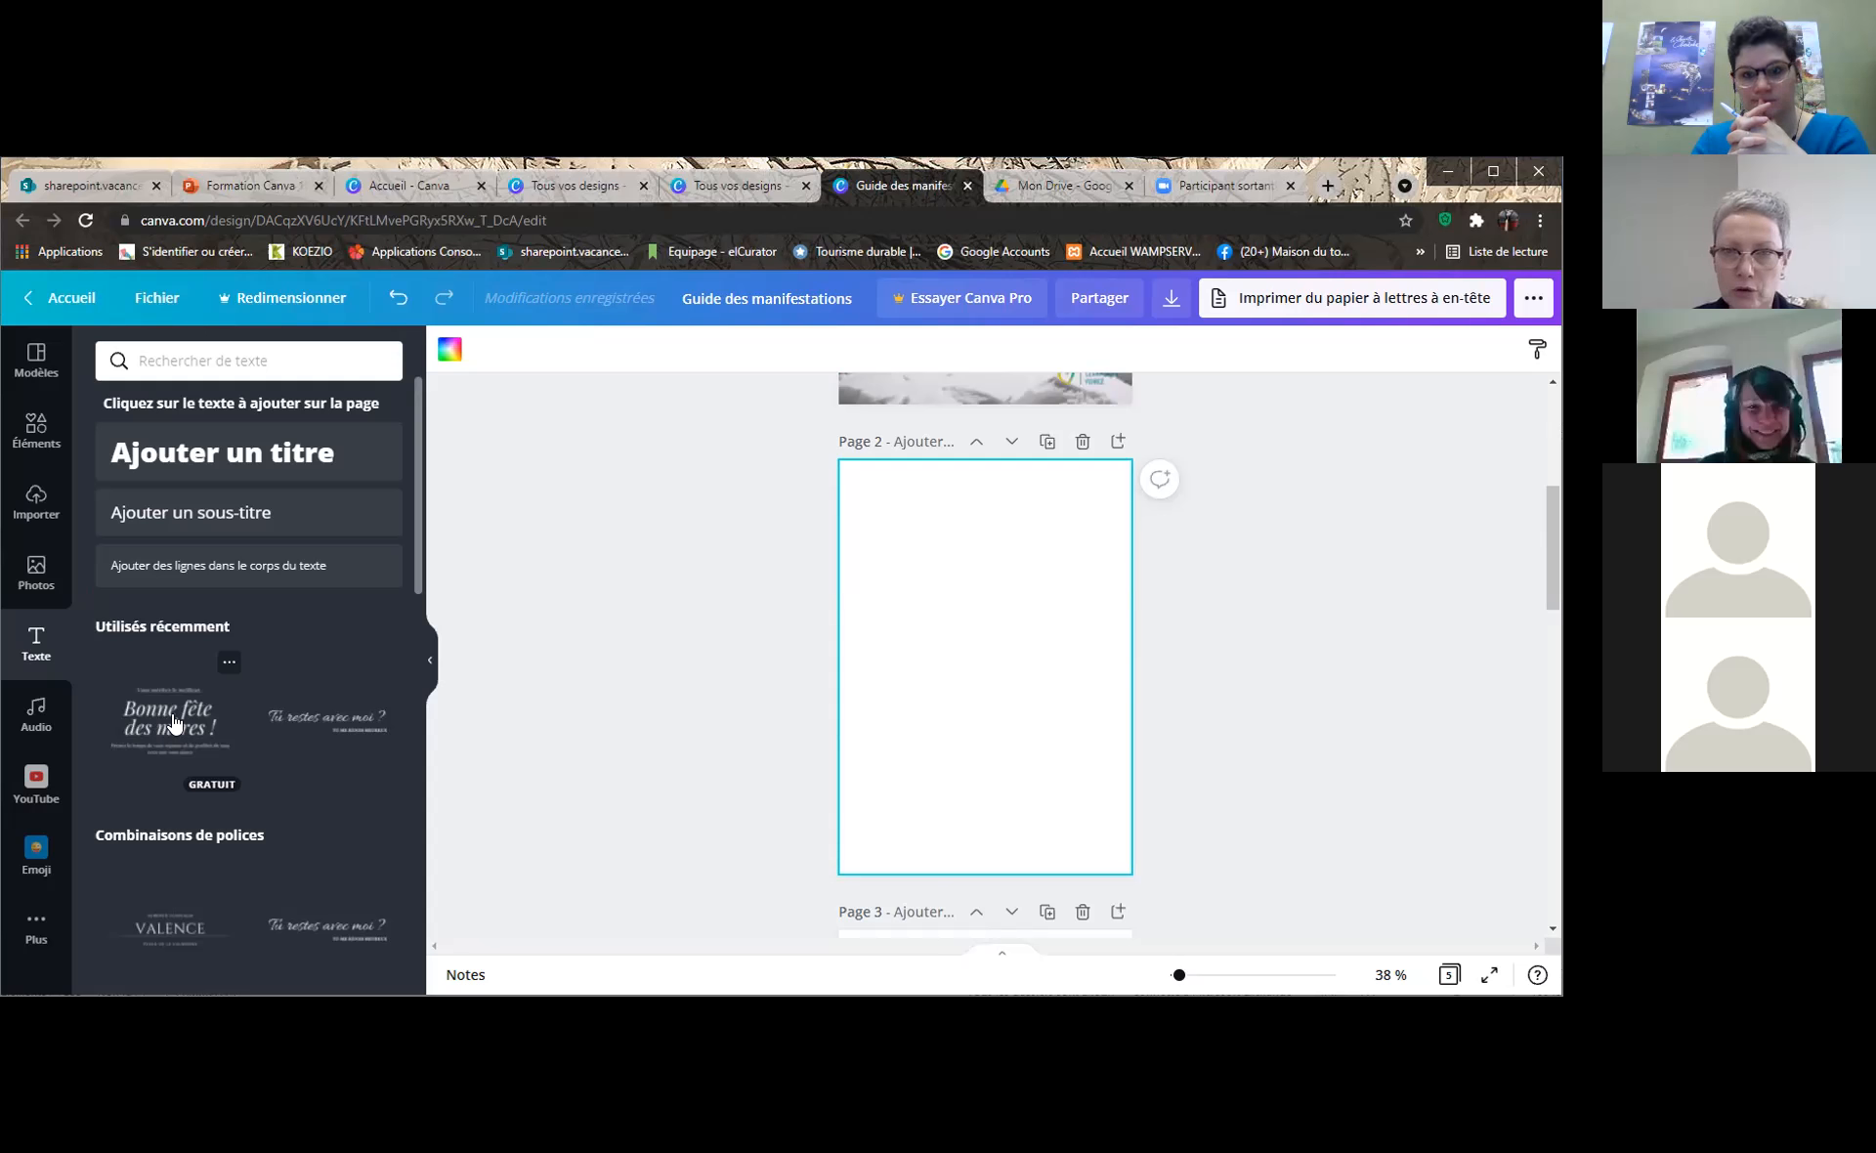
{"action": "left_click_drag", "start_coordinate": [175, 723], "coordinate": [924, 625]}
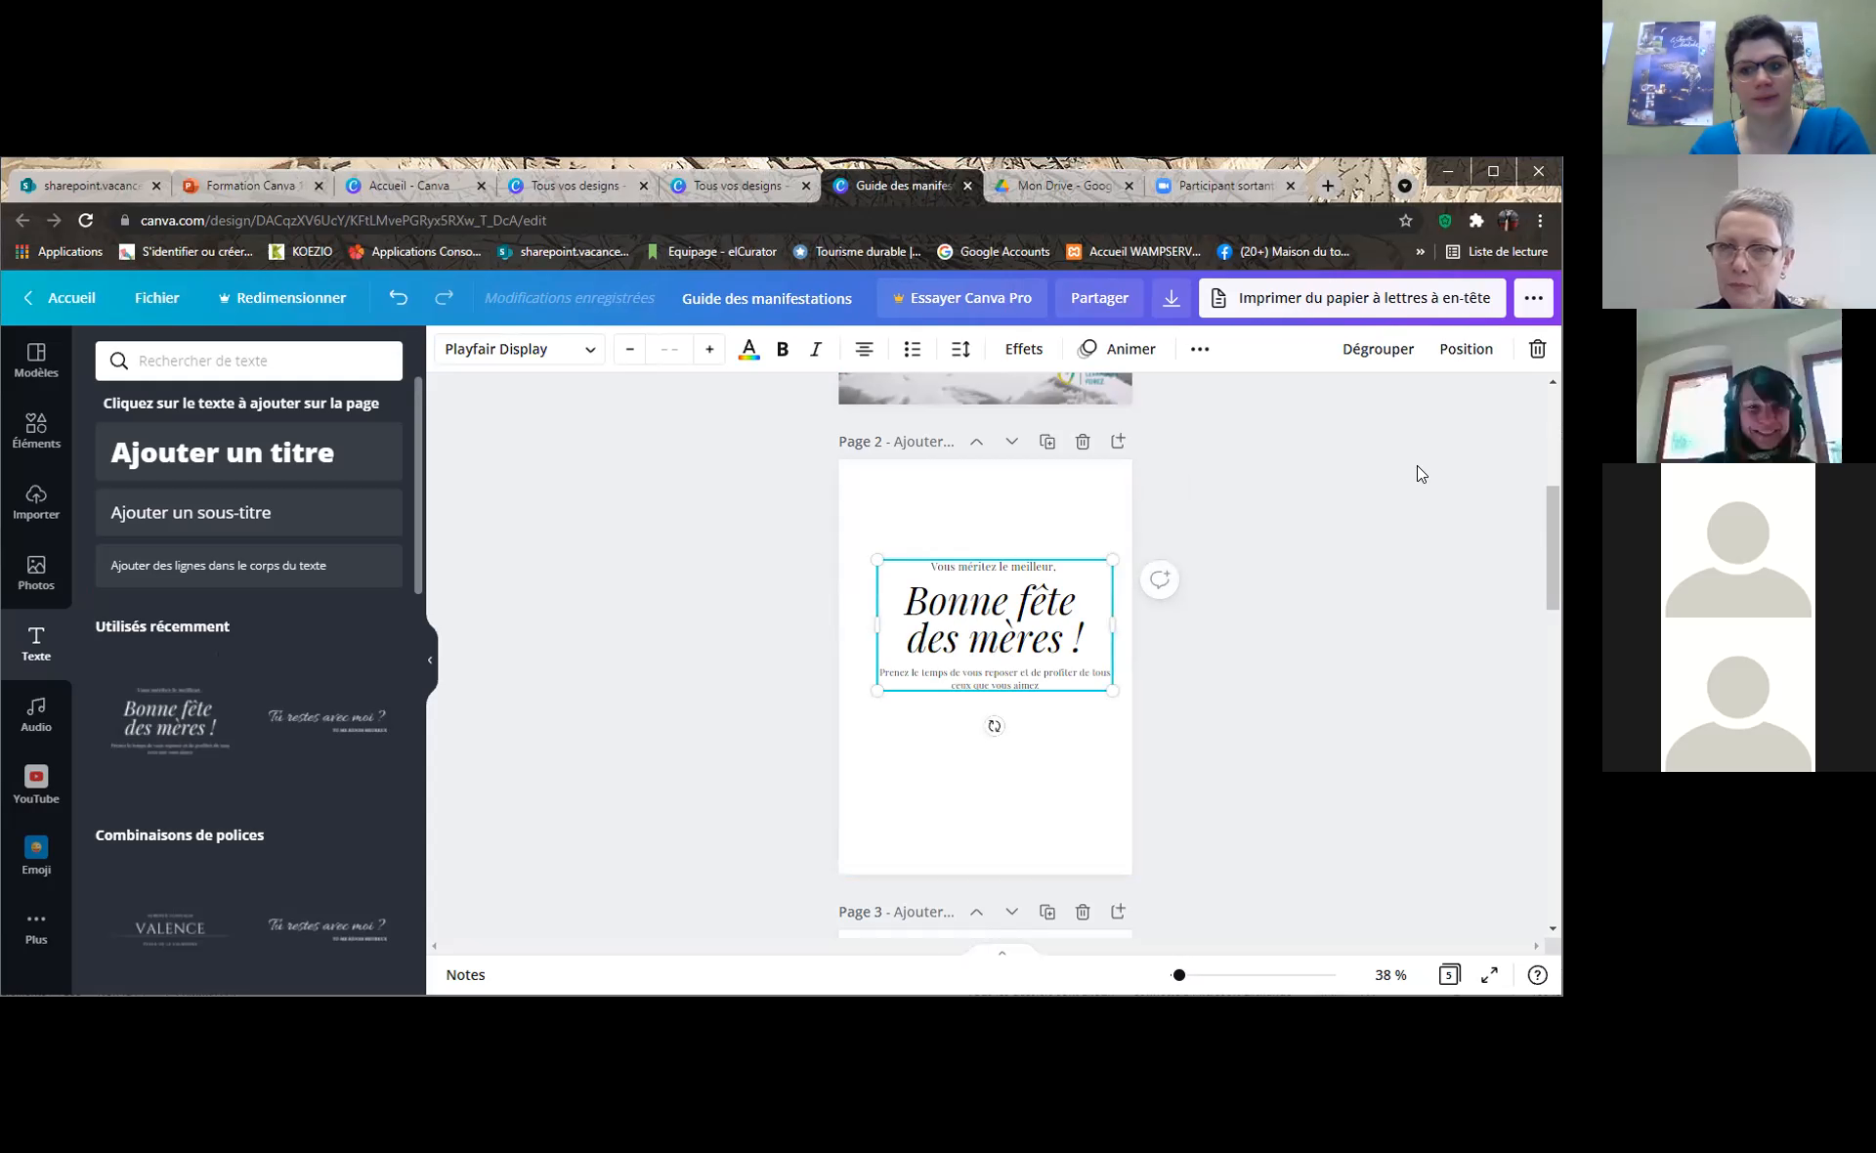
Review the guide from the cover to the January and February event pages, and return to page 2
{"action": "scroll", "coordinate": [1373, 558], "scroll_direction": "up", "scroll_amount": 4}
{"action": "scroll", "coordinate": [1373, 559], "scroll_direction": "up", "scroll_amount": 1}
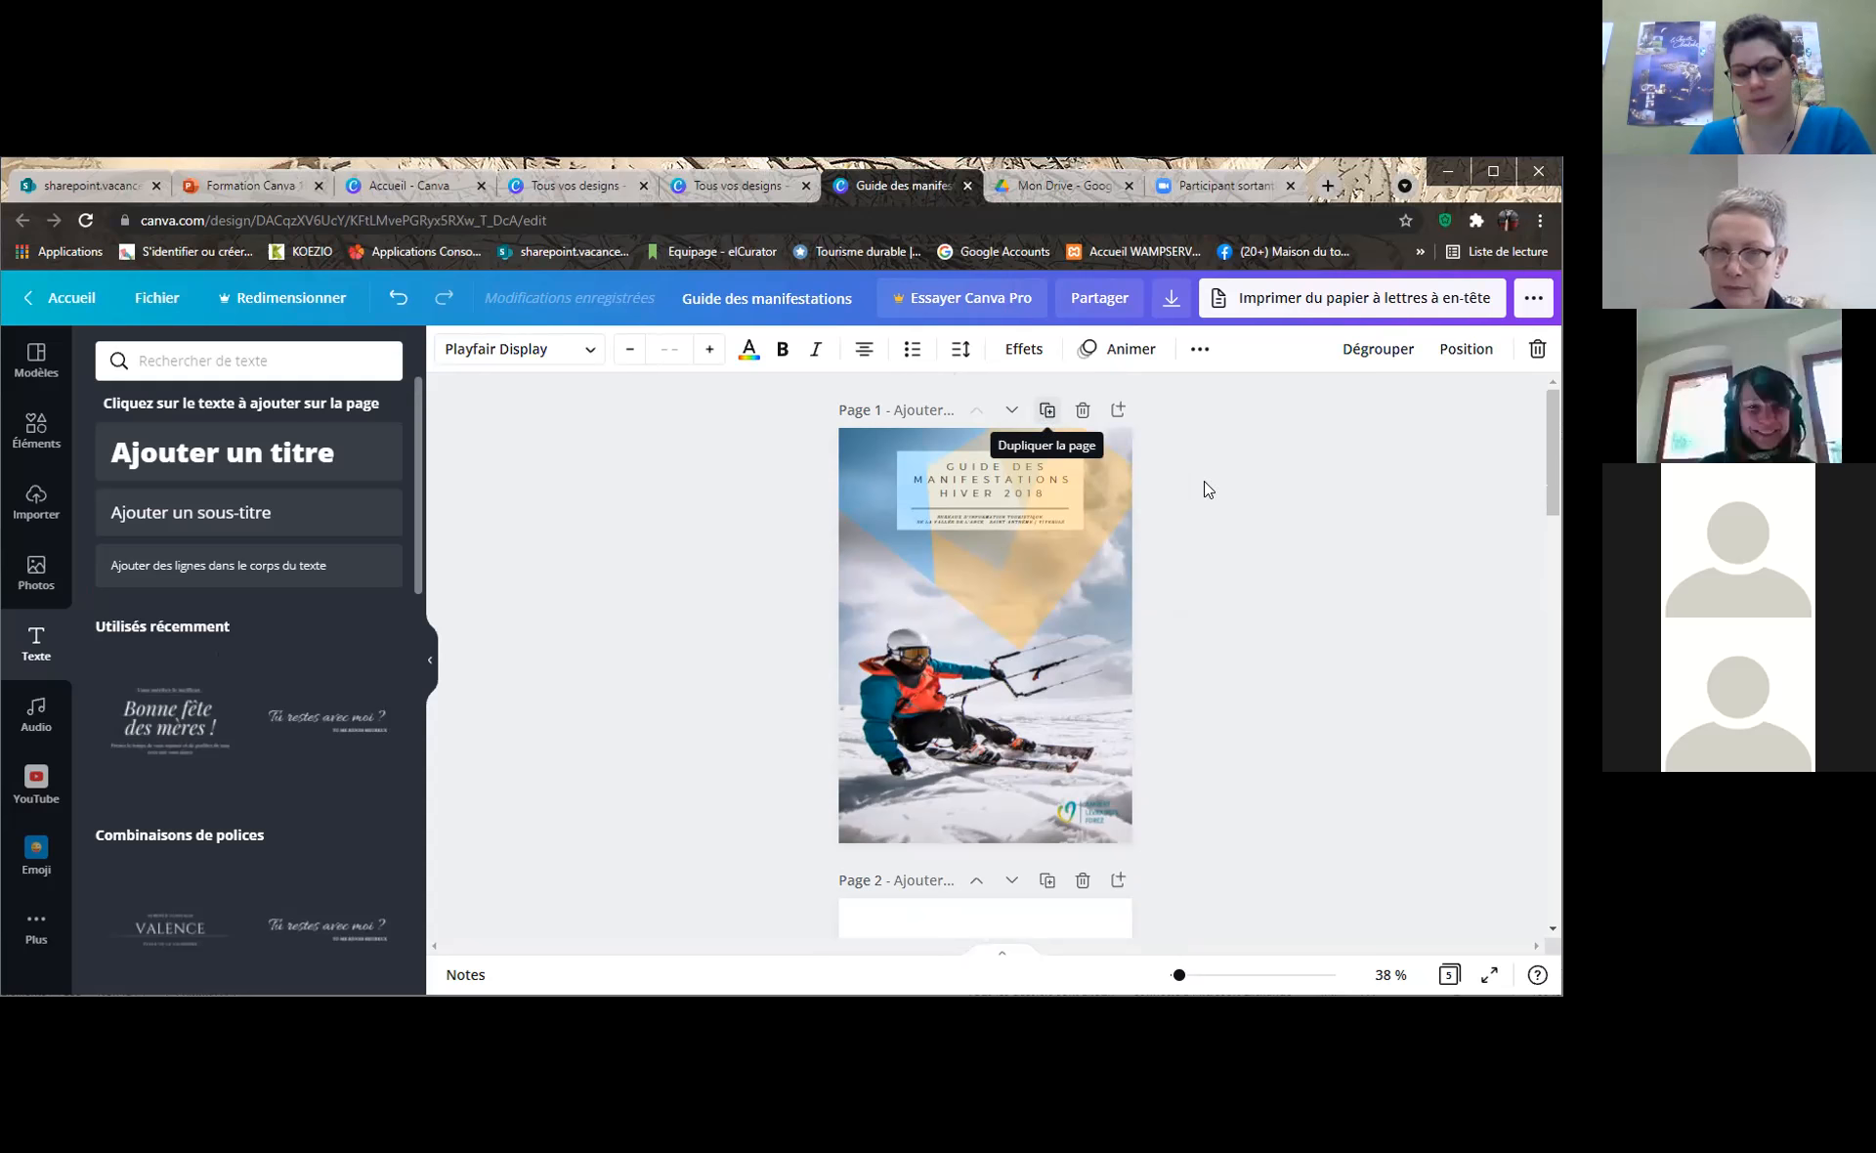
{"action": "scroll", "coordinate": [1310, 501], "scroll_direction": "down", "scroll_amount": 7}
{"action": "scroll", "coordinate": [1309, 500], "scroll_direction": "down", "scroll_amount": 4}
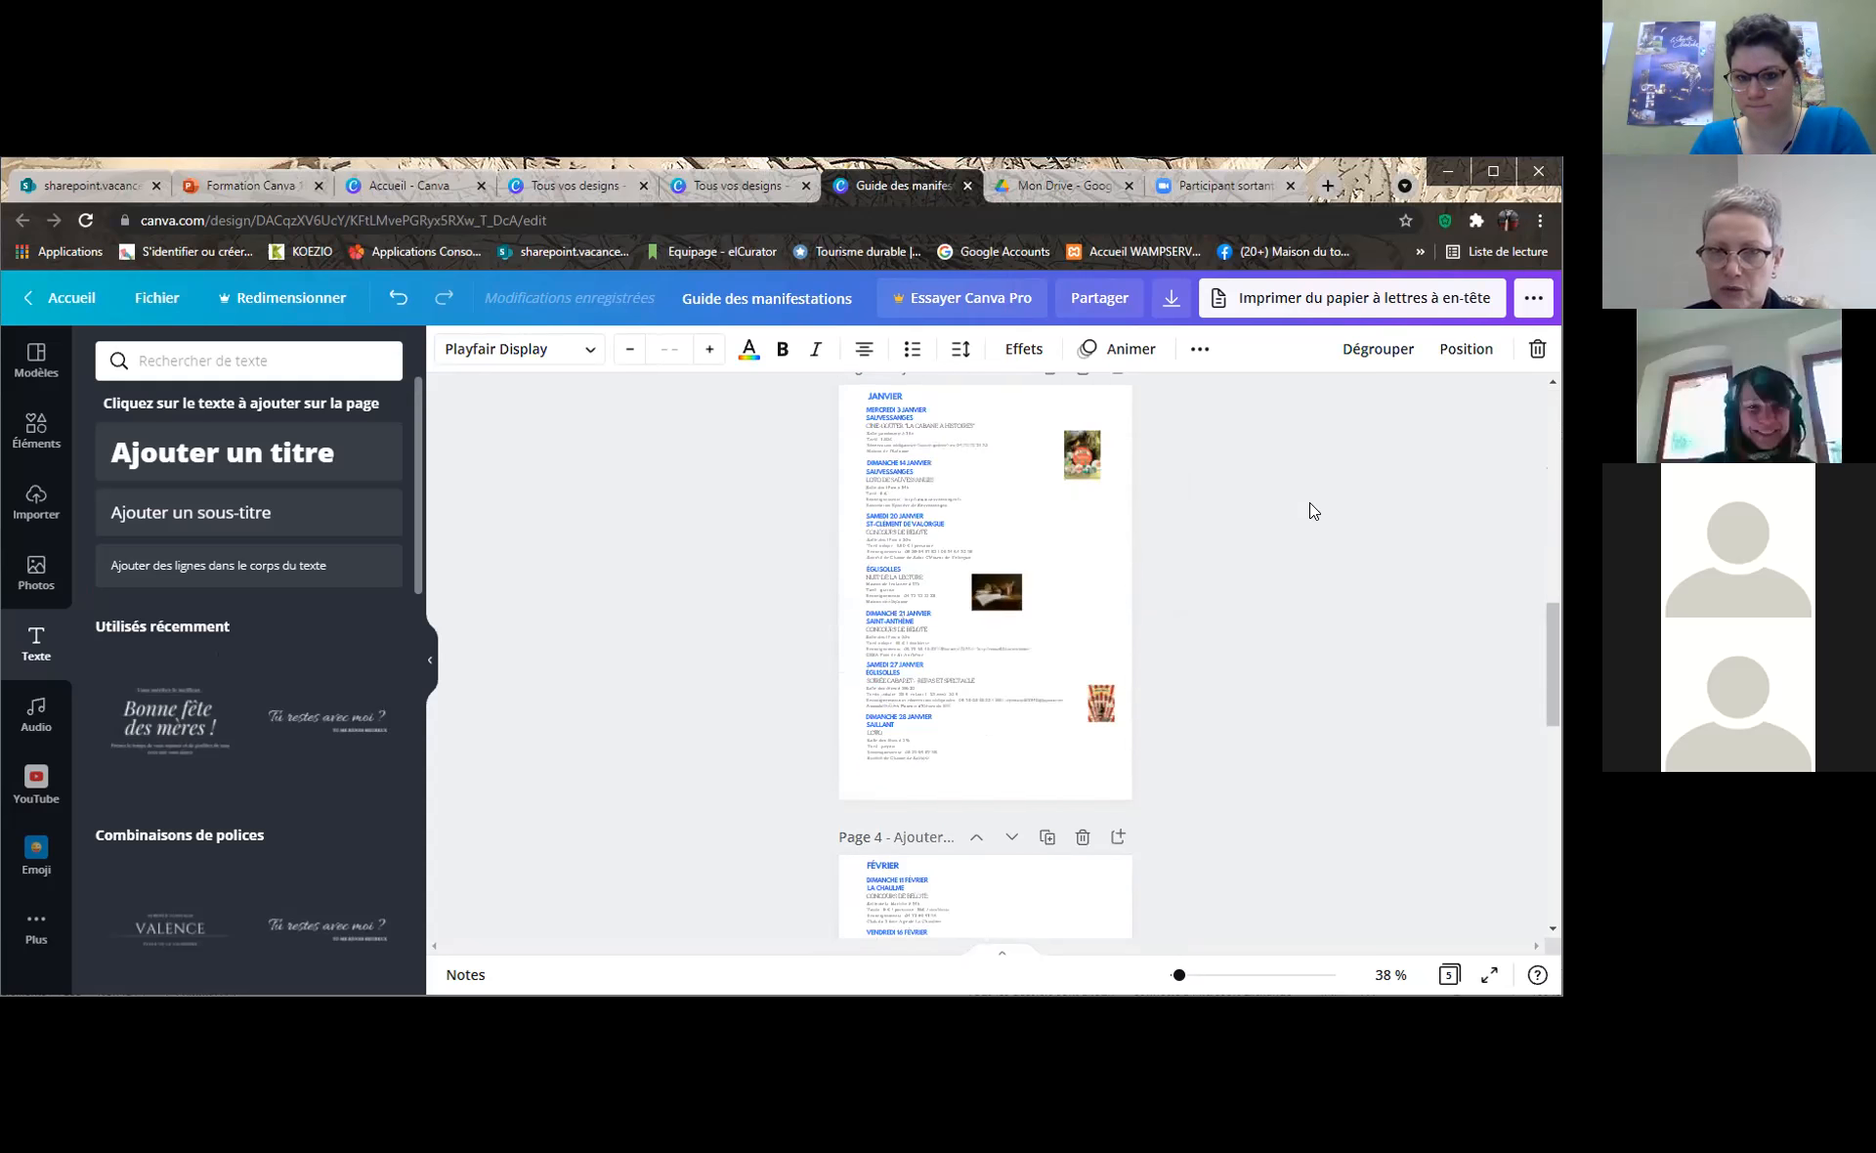
{"action": "scroll", "coordinate": [1439, 551], "scroll_direction": "up", "scroll_amount": 3}
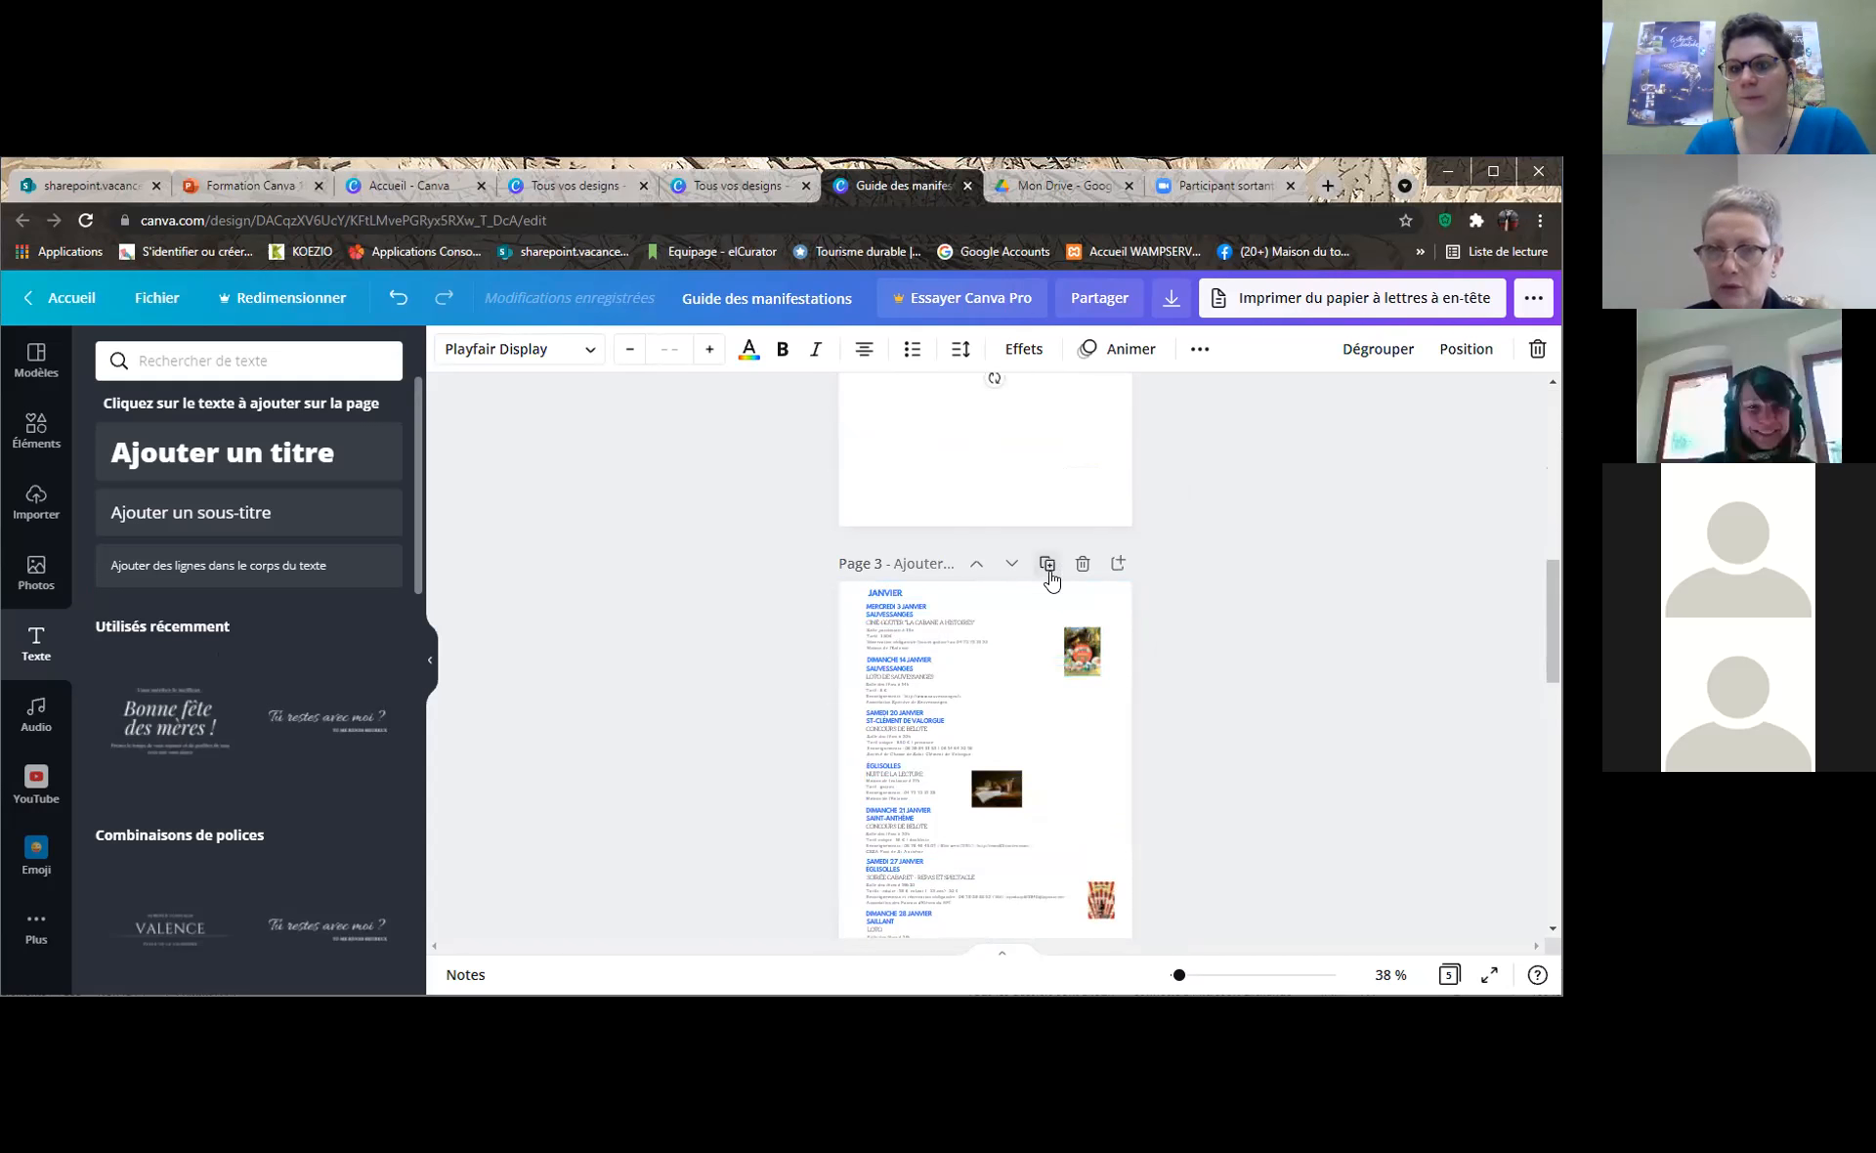
{"action": "scroll", "coordinate": [1396, 529], "scroll_direction": "up", "scroll_amount": 5}
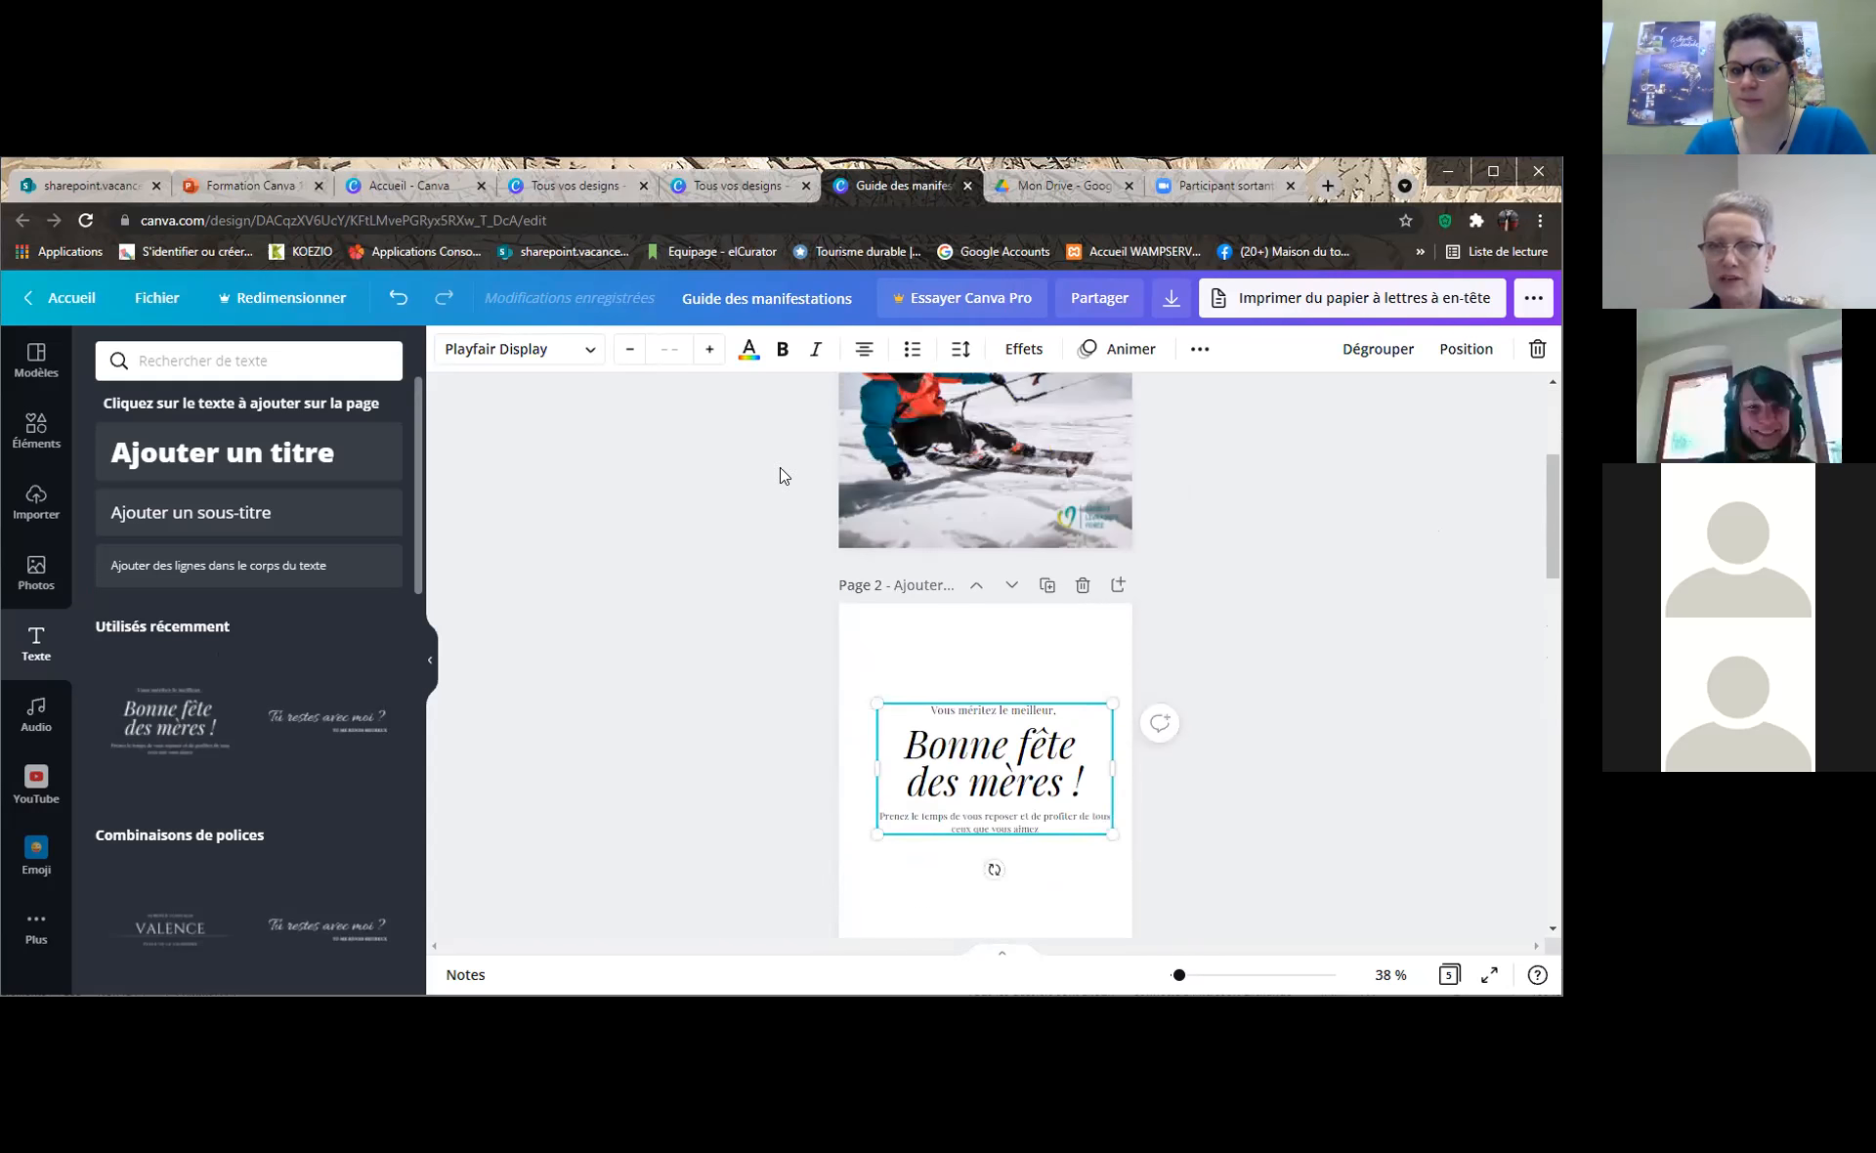
Duplicate page 2, the "Bonne fête des mères !" page that follows the guide's cover
{"action": "scroll", "coordinate": [928, 470], "scroll_direction": "down", "scroll_amount": 3}
{"action": "scroll", "coordinate": [1038, 483], "scroll_direction": "up", "scroll_amount": 3}
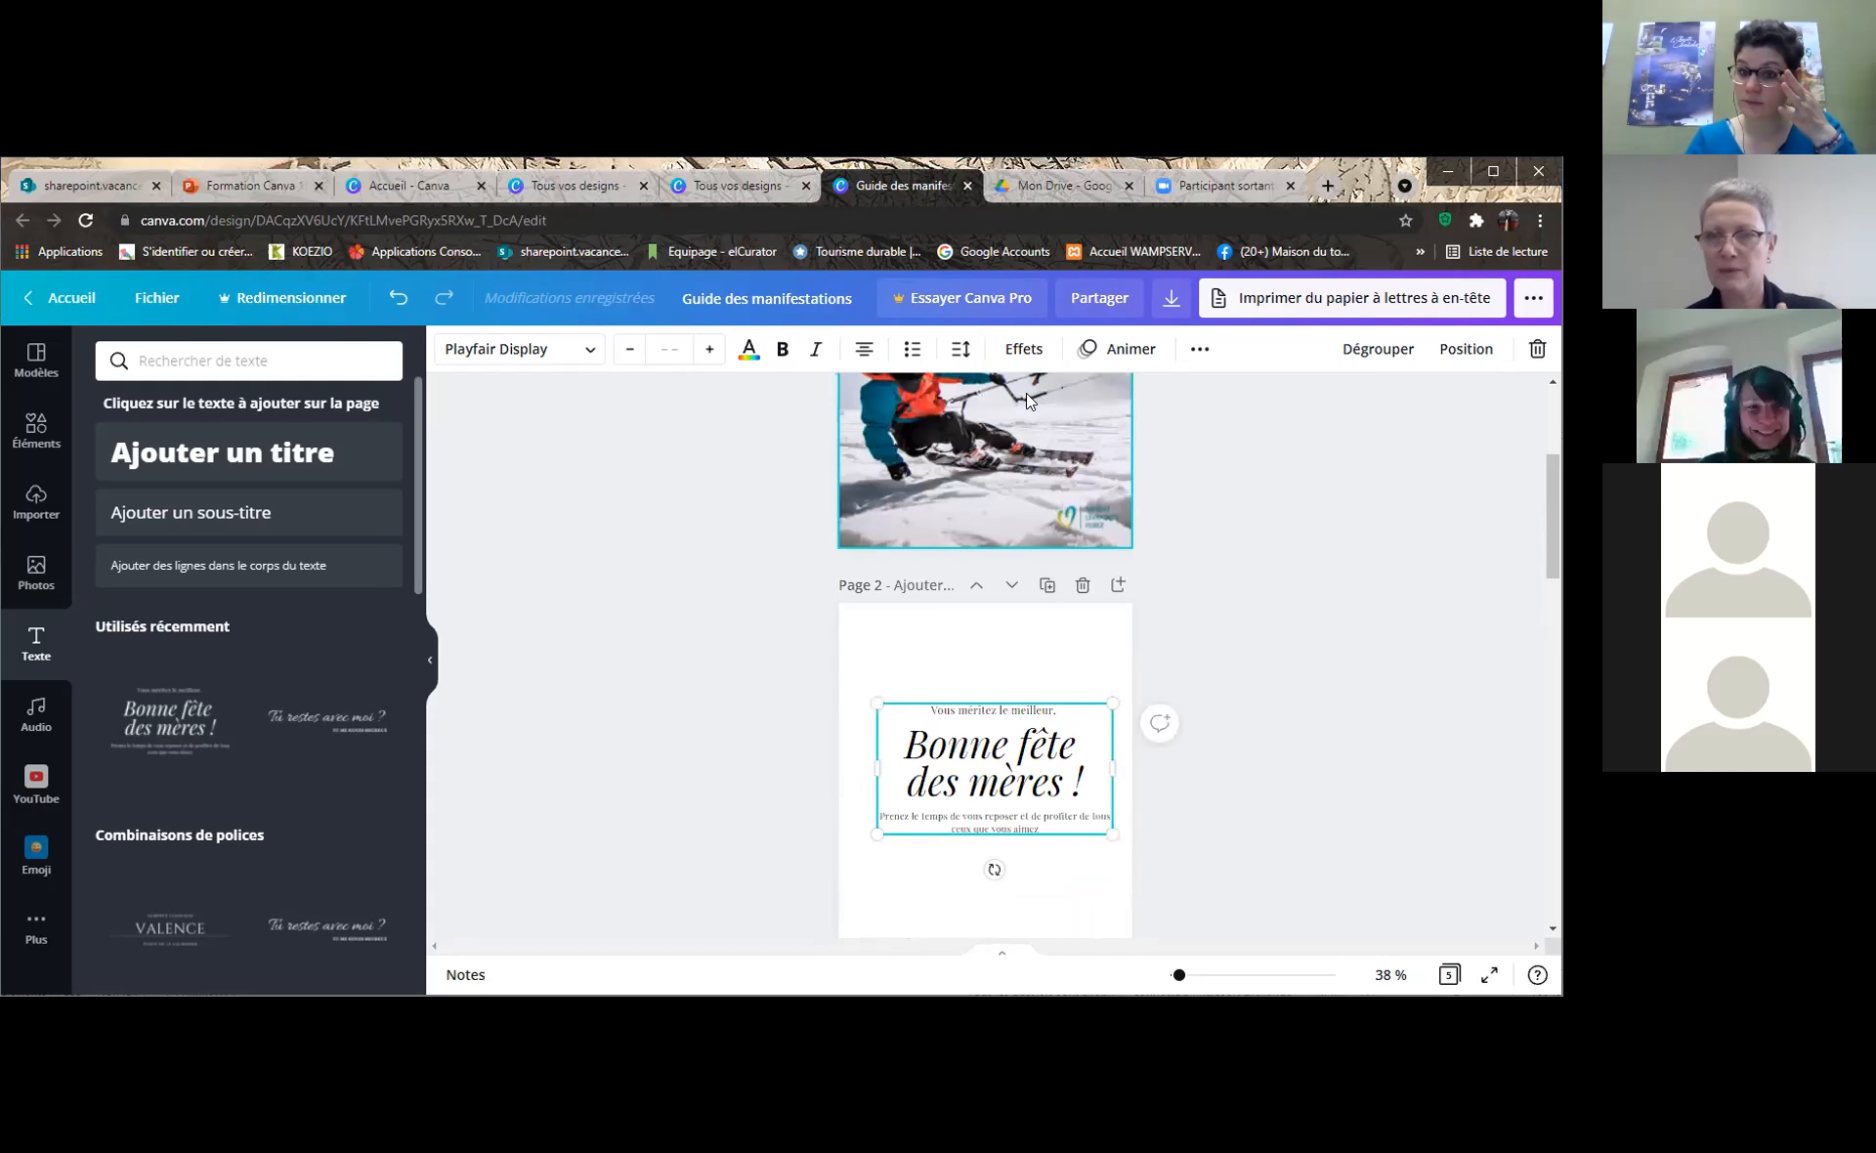
{"action": "scroll", "coordinate": [1039, 509], "scroll_direction": "up", "scroll_amount": 3}
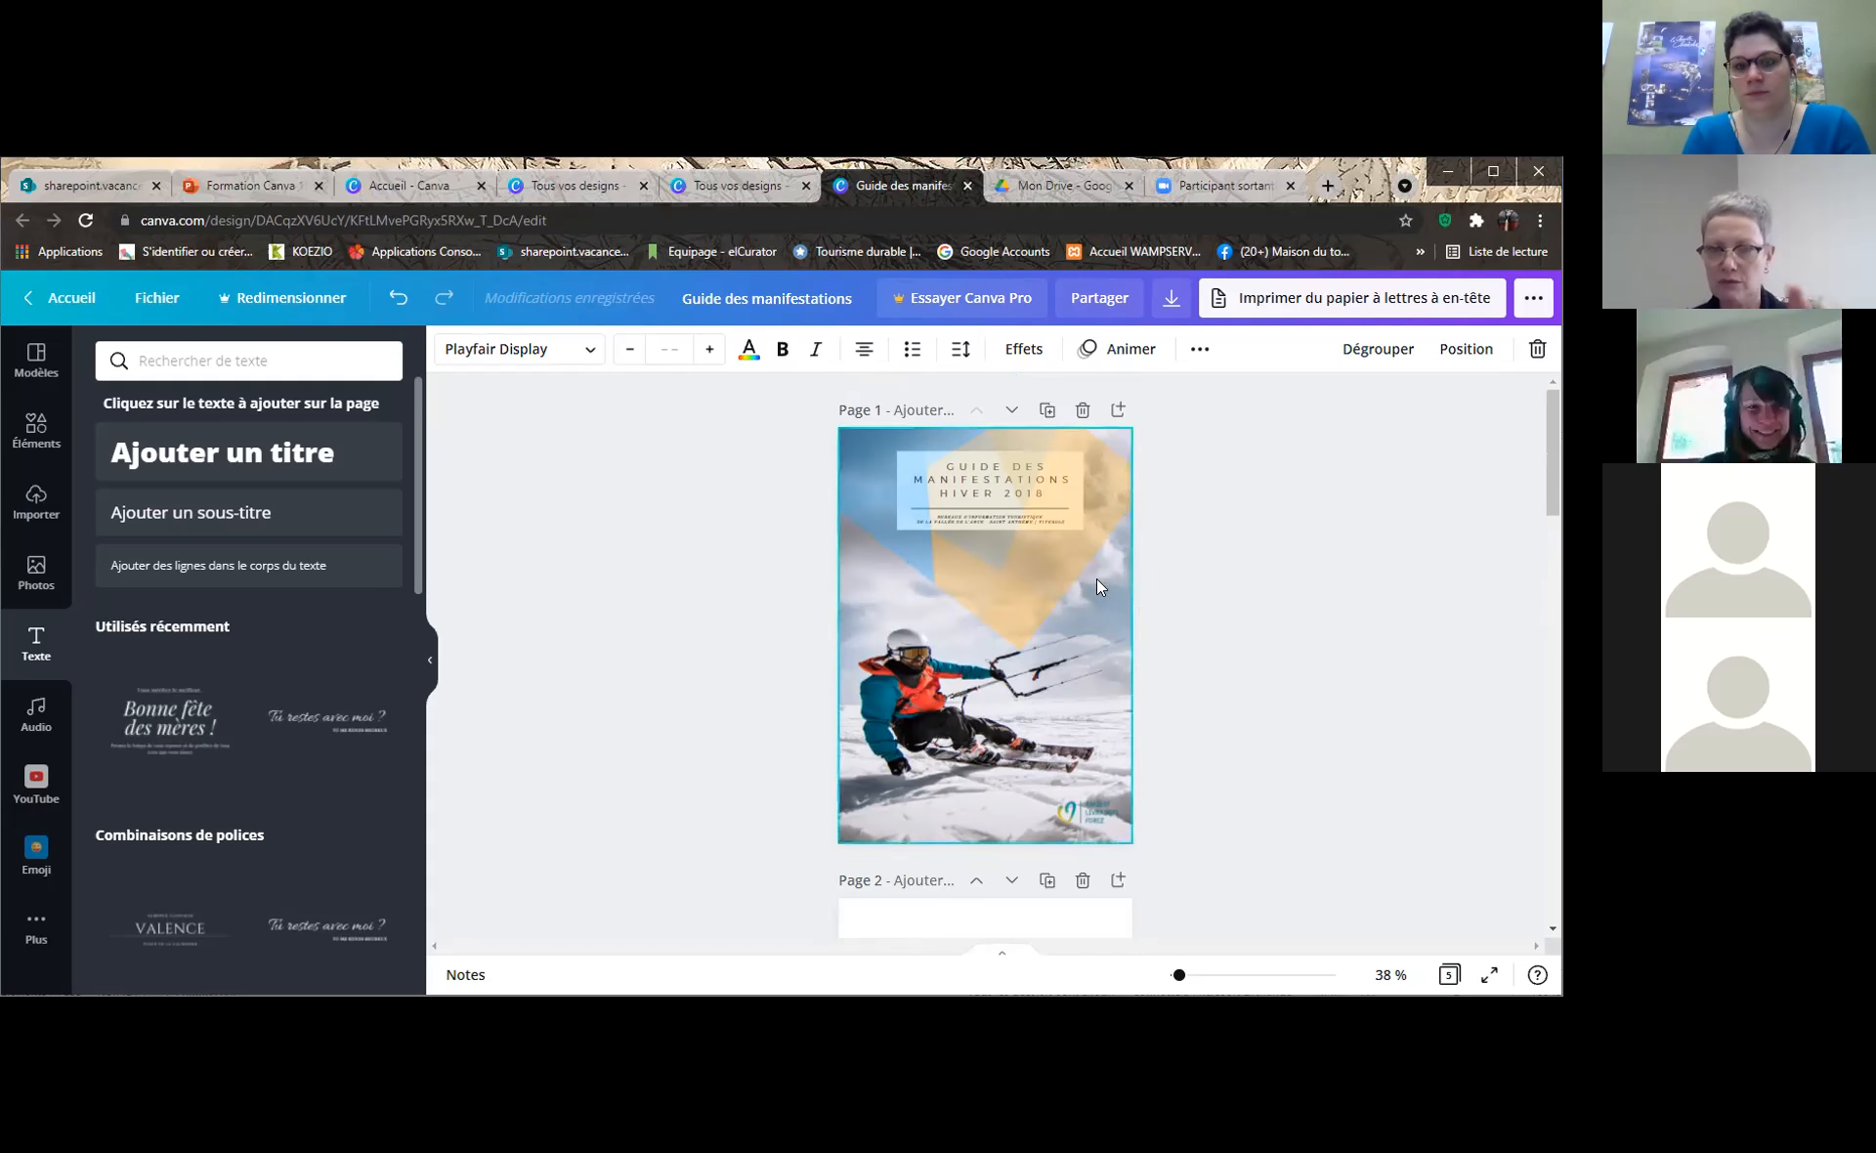
{"action": "scroll", "coordinate": [1261, 563], "scroll_direction": "down", "scroll_amount": 1}
{"action": "scroll", "coordinate": [1271, 567], "scroll_direction": "down", "scroll_amount": 4}
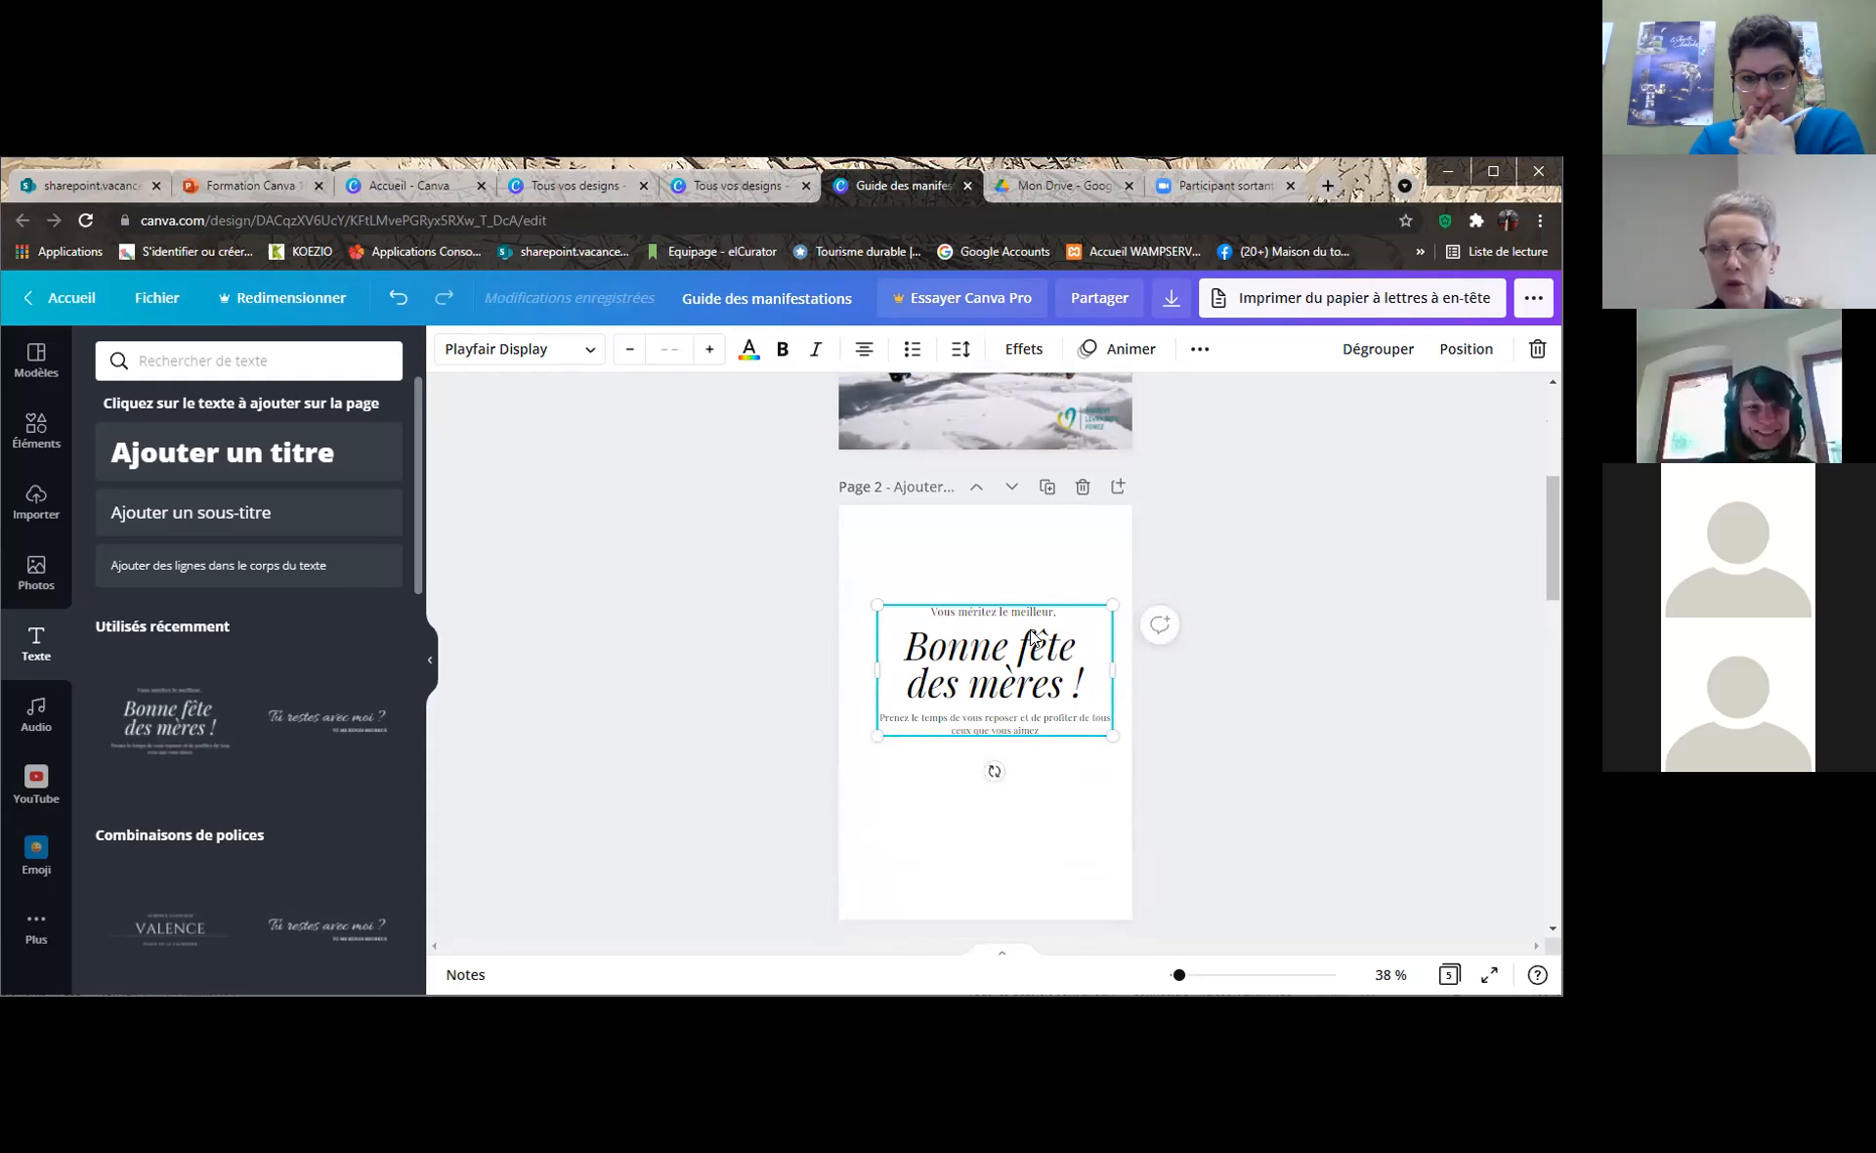
{"action": "left_click", "coordinate": [1045, 493]}
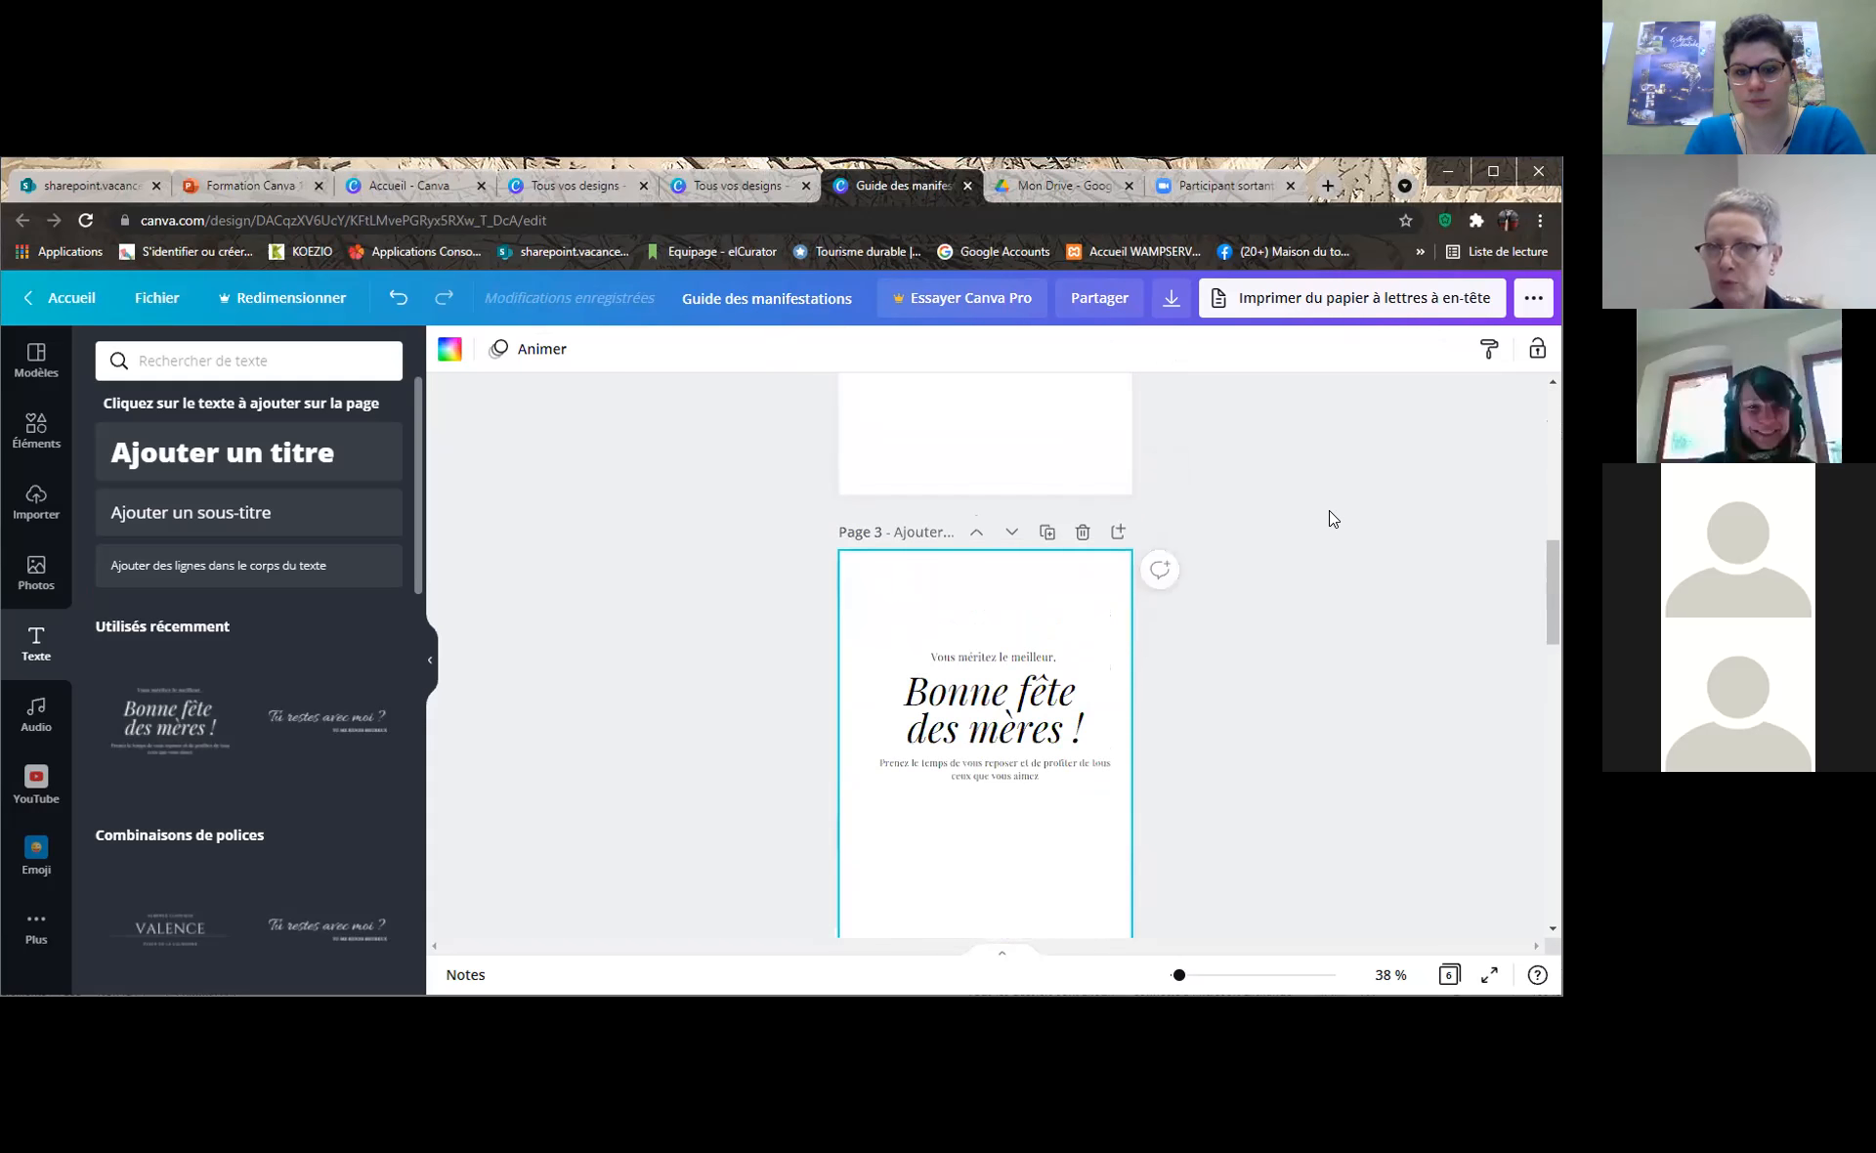
Add a blank page directly after the duplicated "Bonne fête des mères !" page
{"action": "scroll", "coordinate": [1331, 518], "scroll_direction": "up", "scroll_amount": 3}
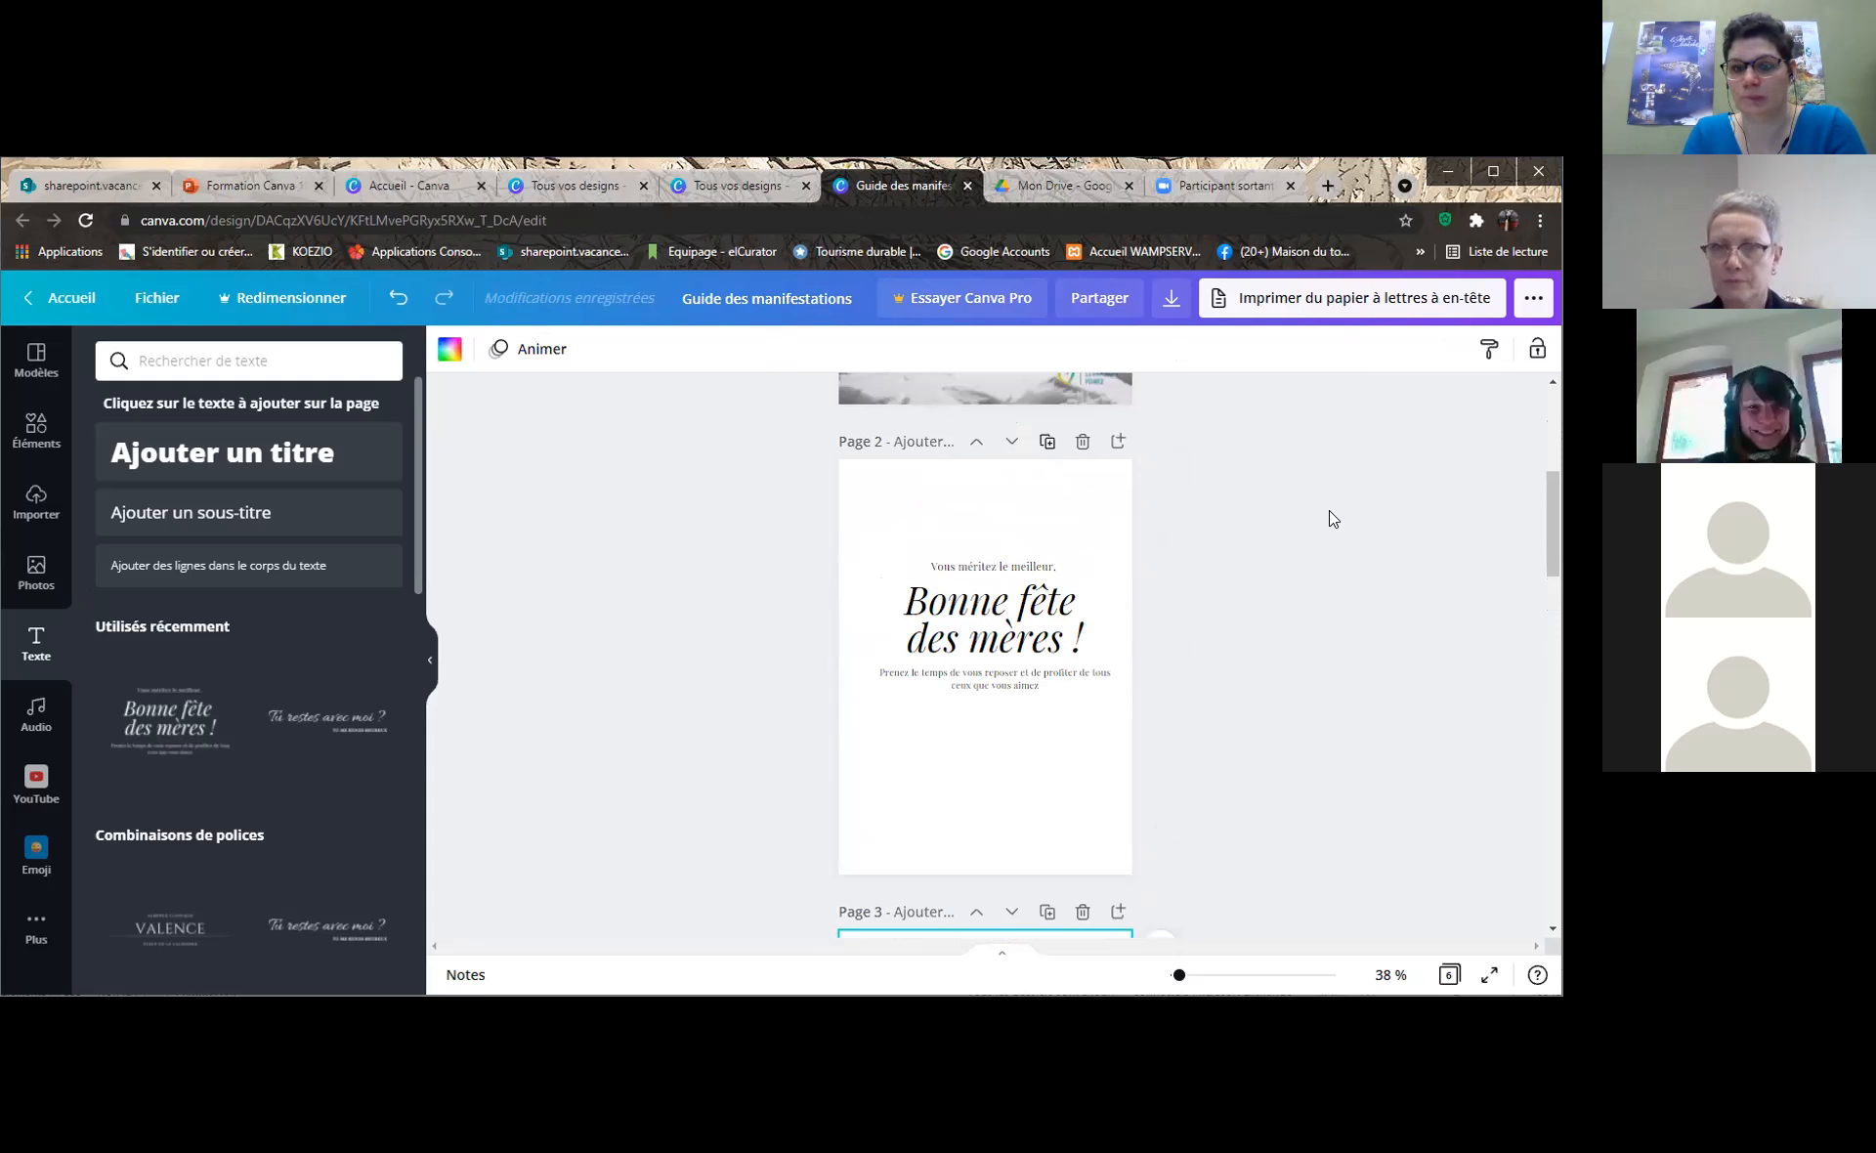
{"action": "scroll", "coordinate": [1330, 512], "scroll_direction": "down", "scroll_amount": 1}
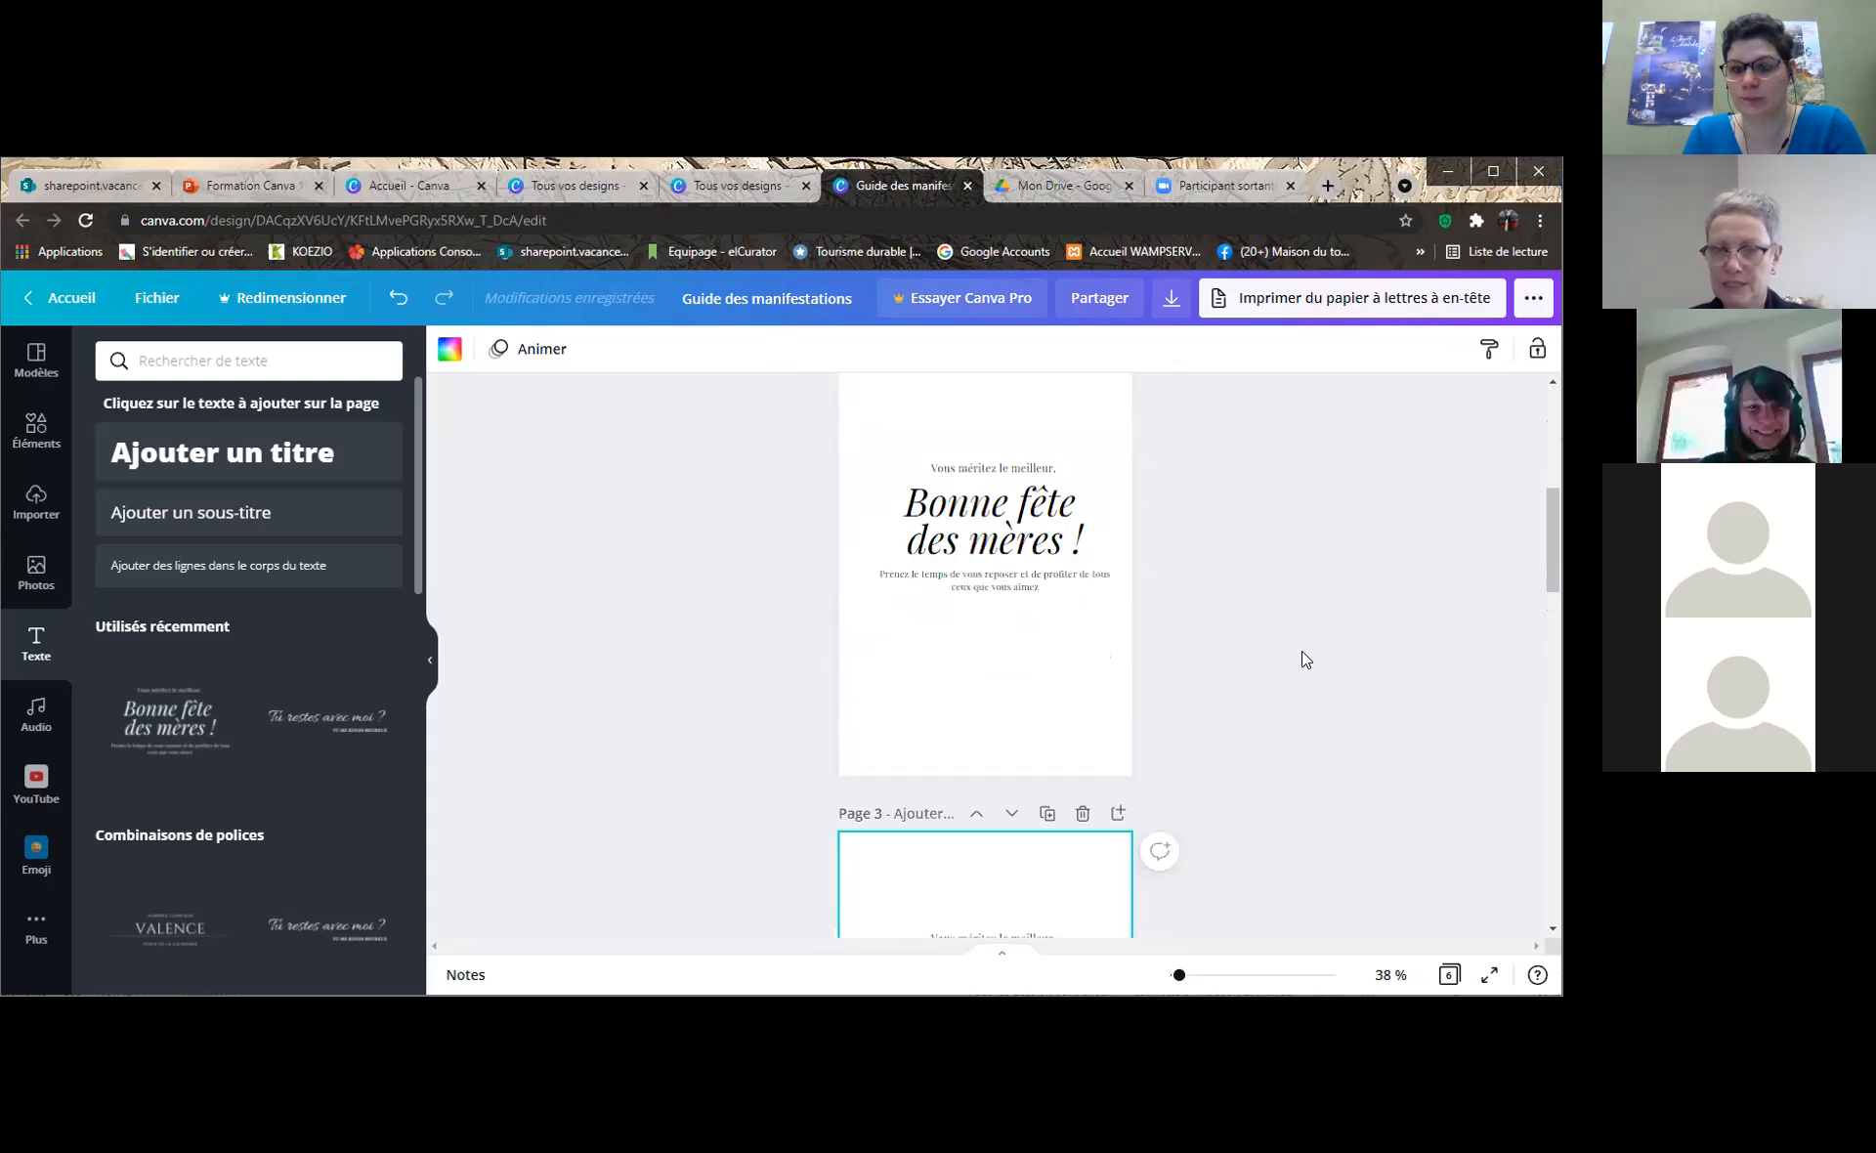
{"action": "left_click", "coordinate": [1119, 813]}
{"action": "scroll", "coordinate": [1331, 591], "scroll_direction": "down", "scroll_amount": 3}
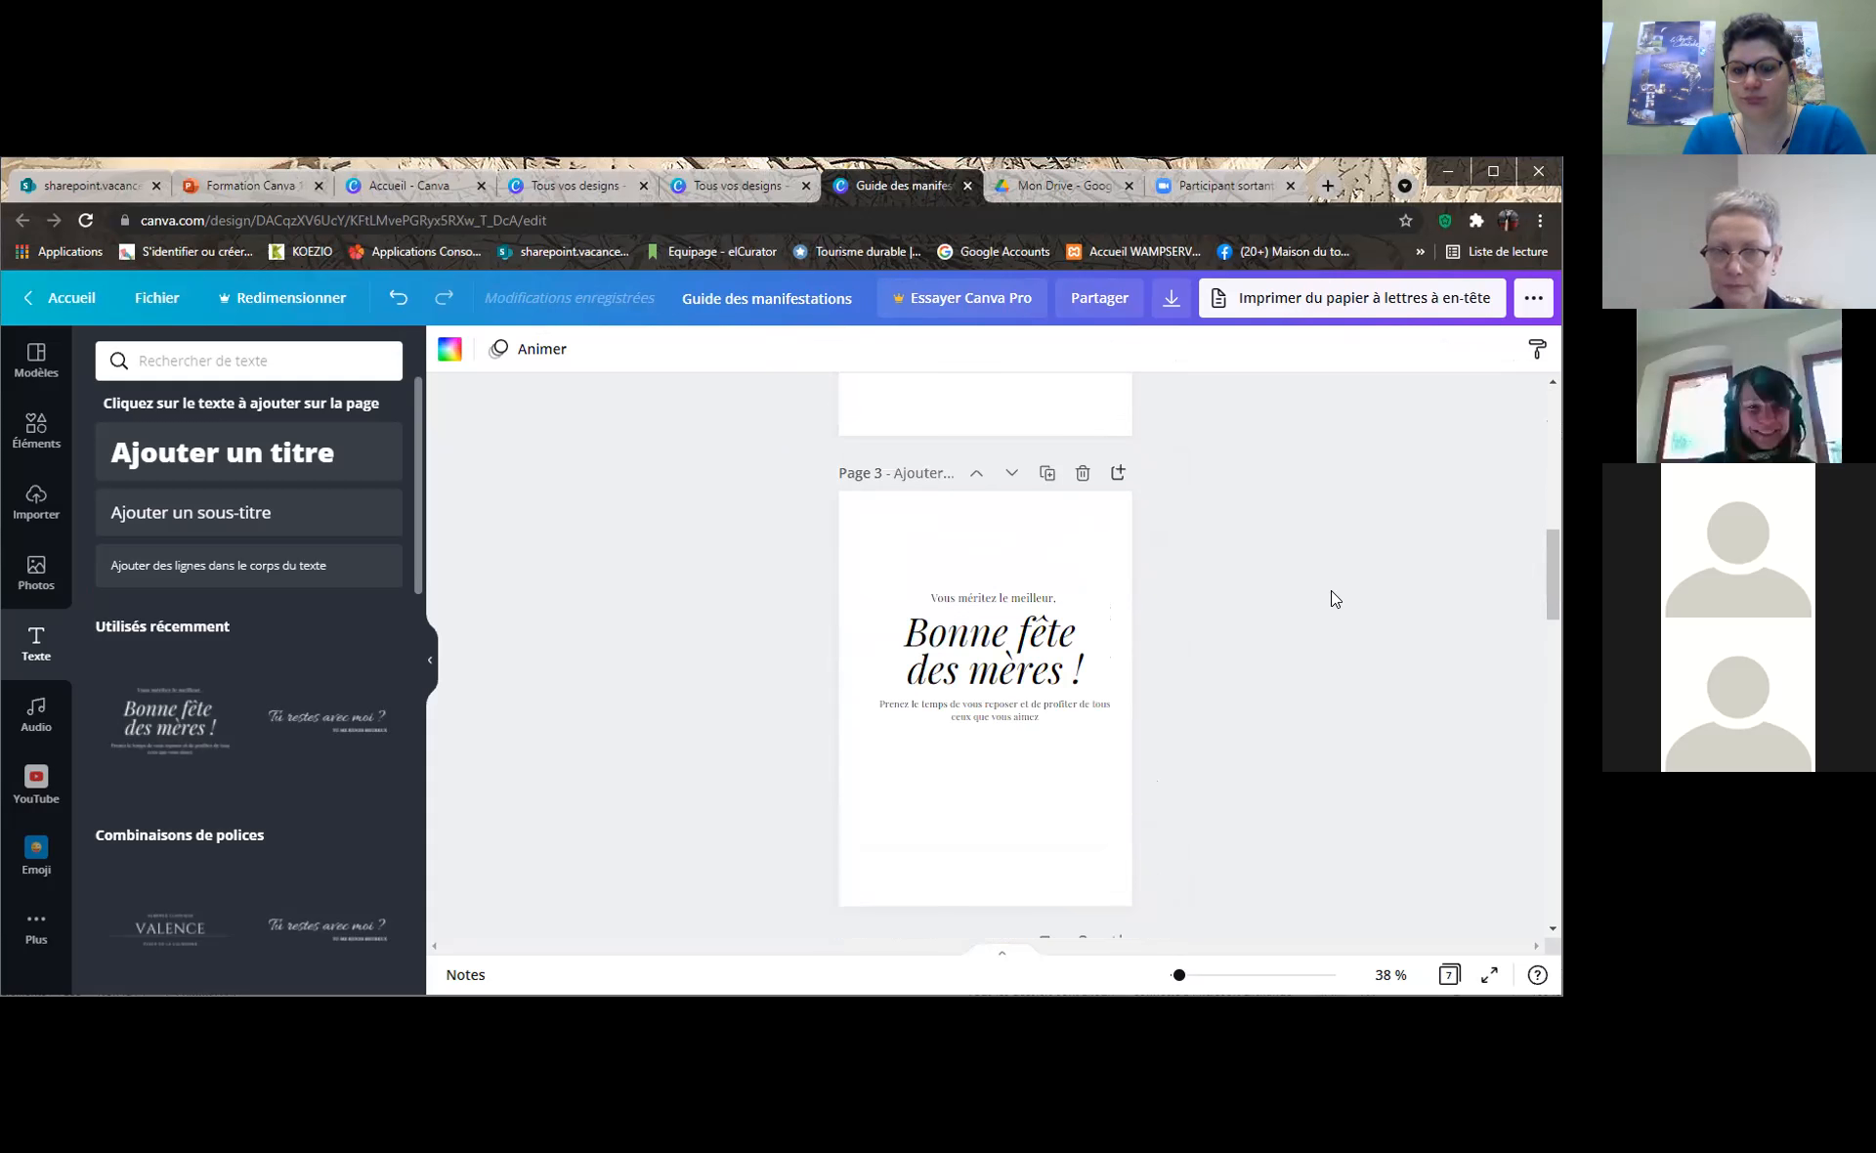
Delete the duplicated page, the blank page and the remaining "Bonne fête des mères !" page from the guide
{"action": "scroll", "coordinate": [1332, 587], "scroll_direction": "down", "scroll_amount": 2}
{"action": "scroll", "coordinate": [1331, 586], "scroll_direction": "up", "scroll_amount": 3}
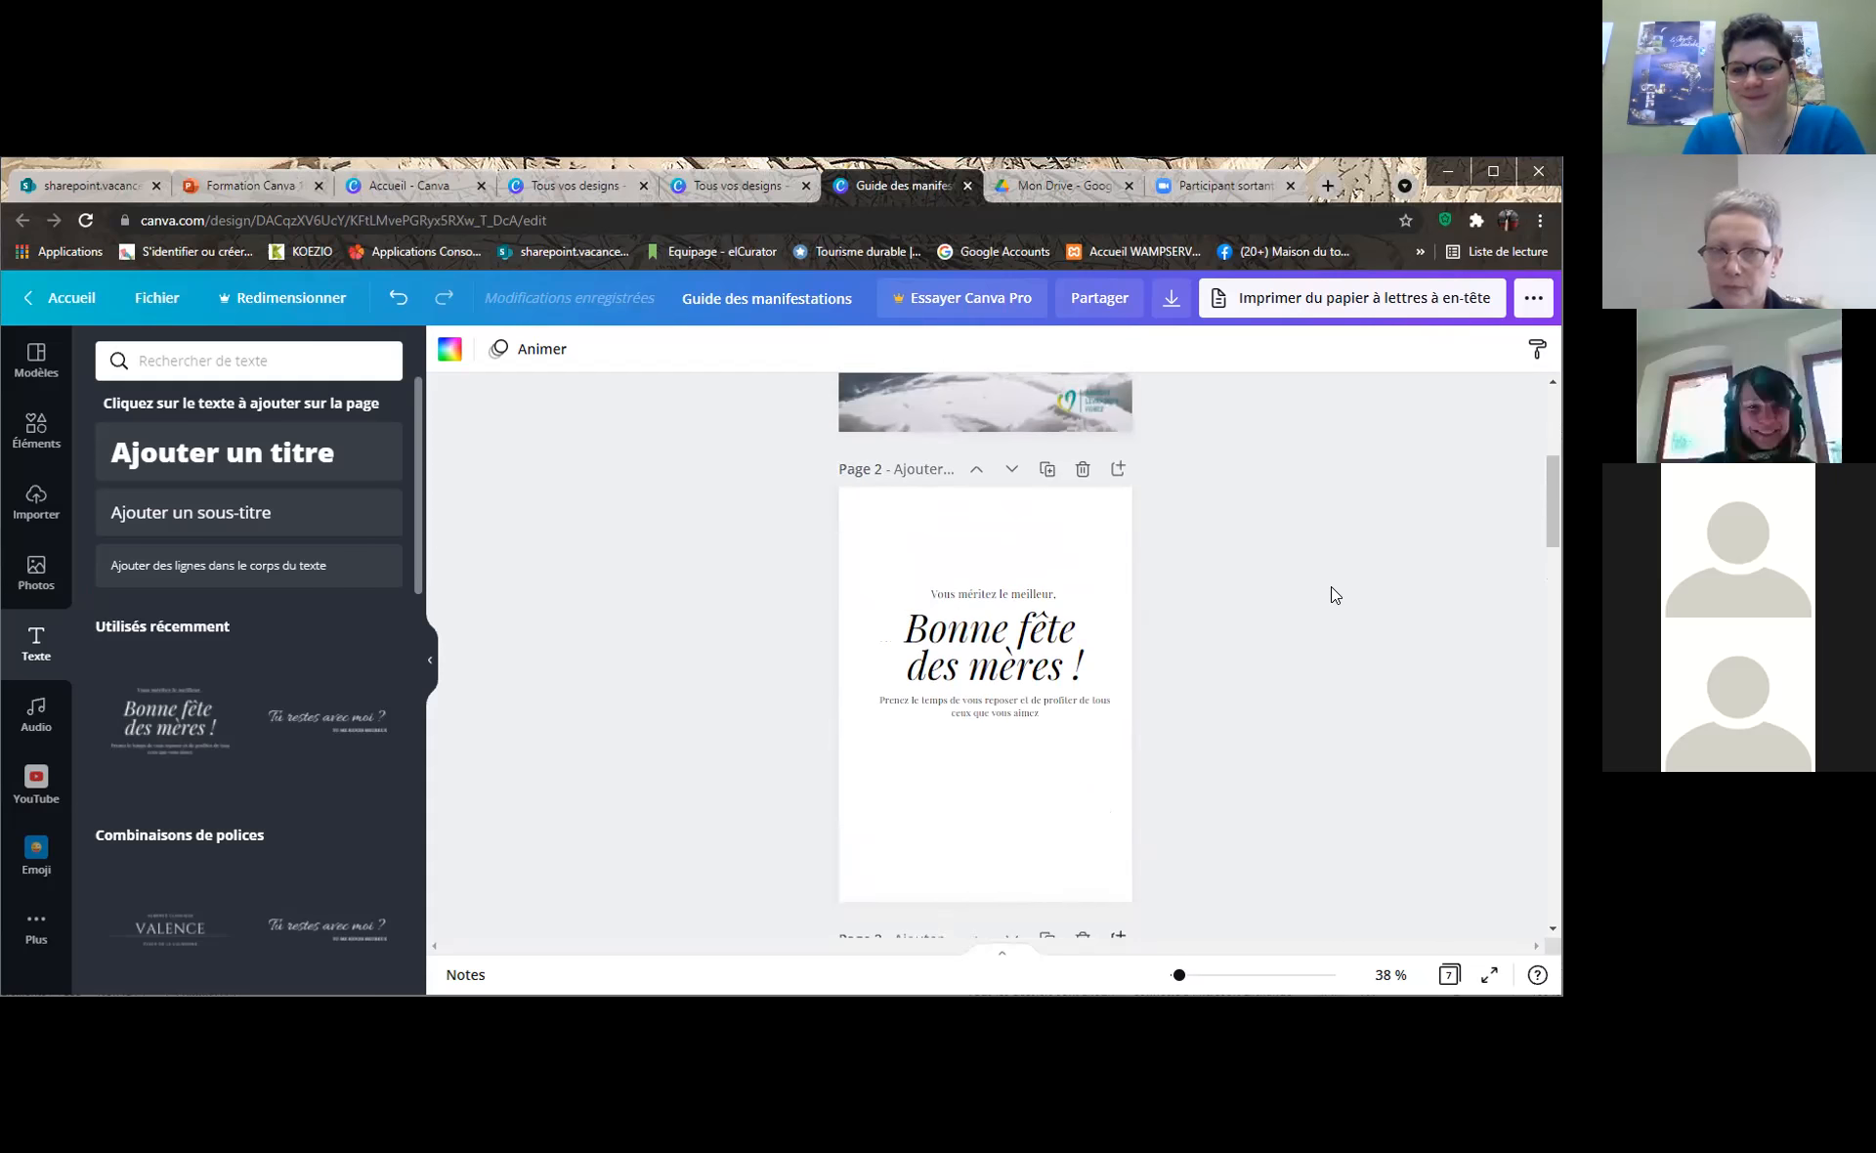
{"action": "scroll", "coordinate": [1266, 616], "scroll_direction": "up", "scroll_amount": 4}
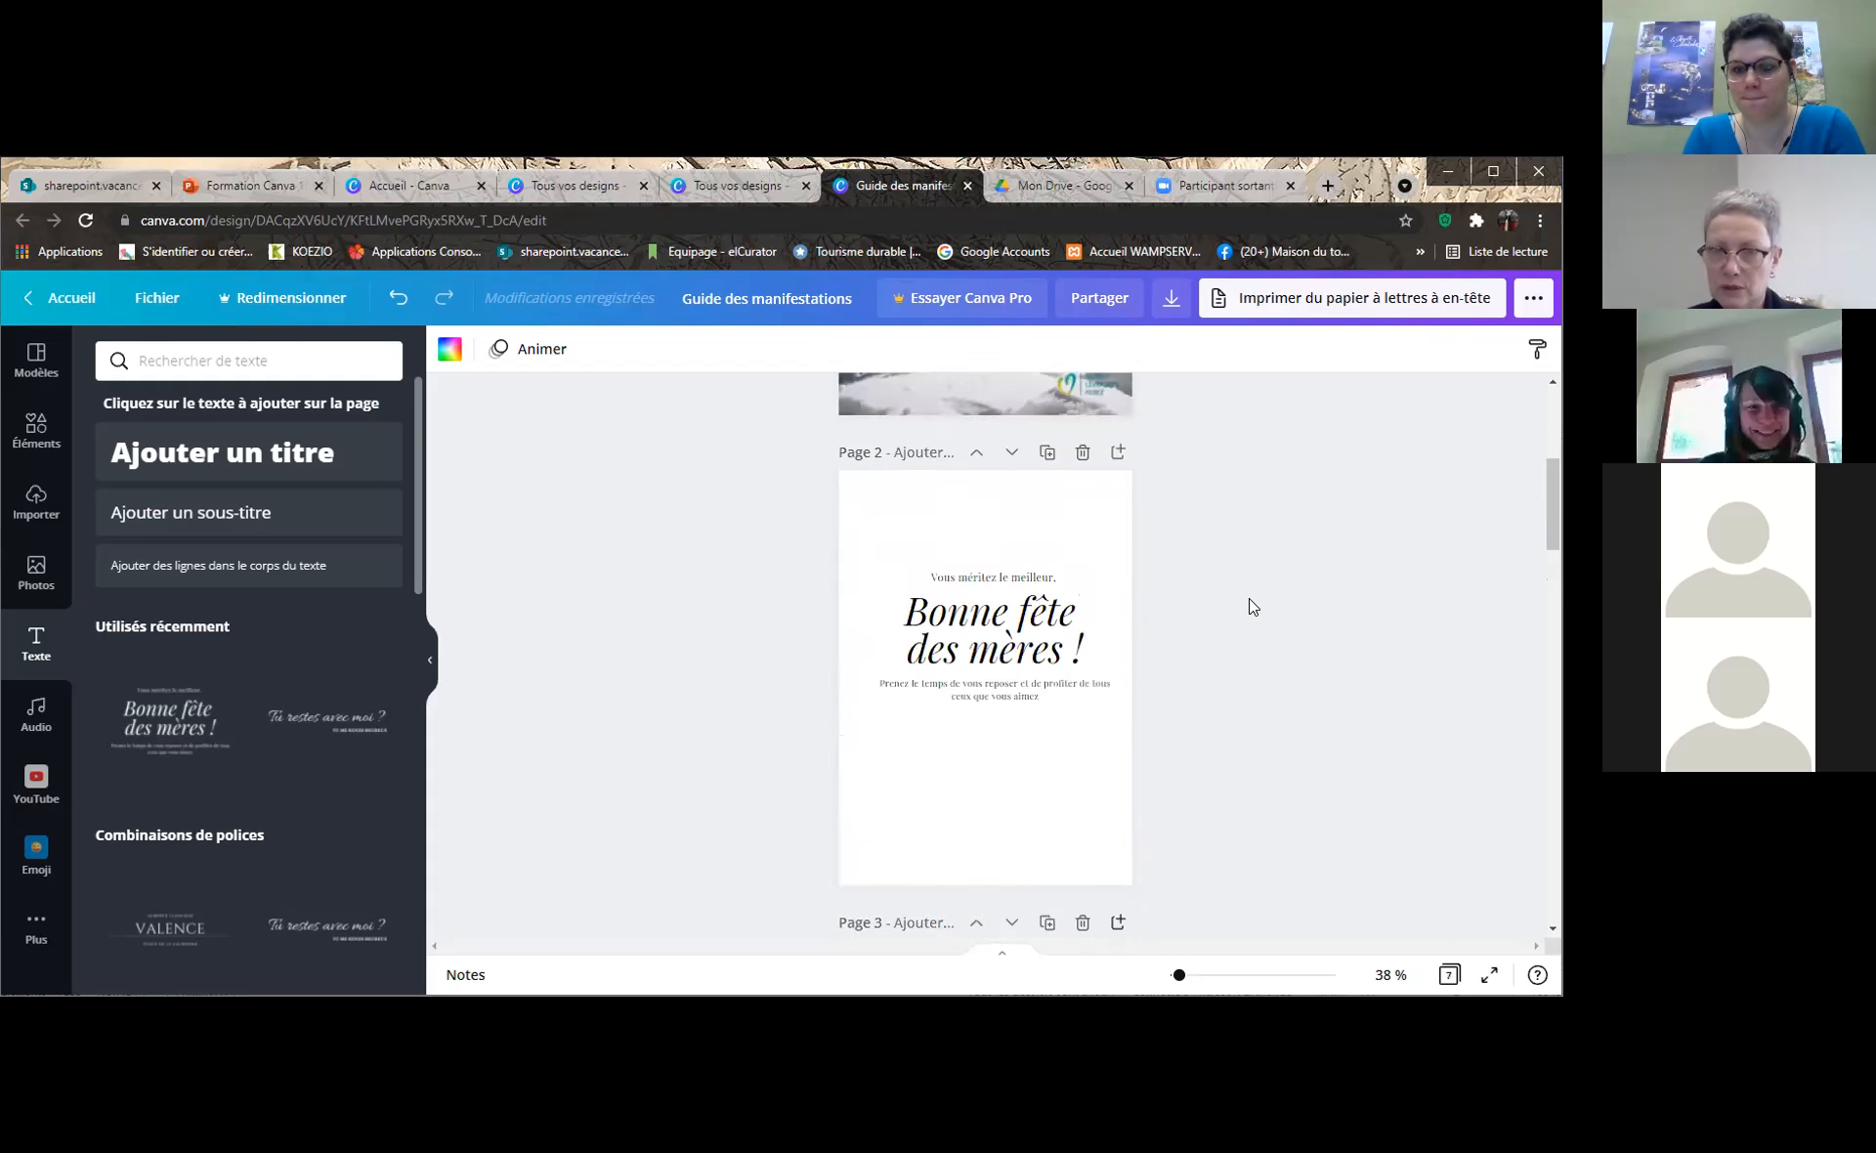
{"action": "left_click", "coordinate": [1084, 594]}
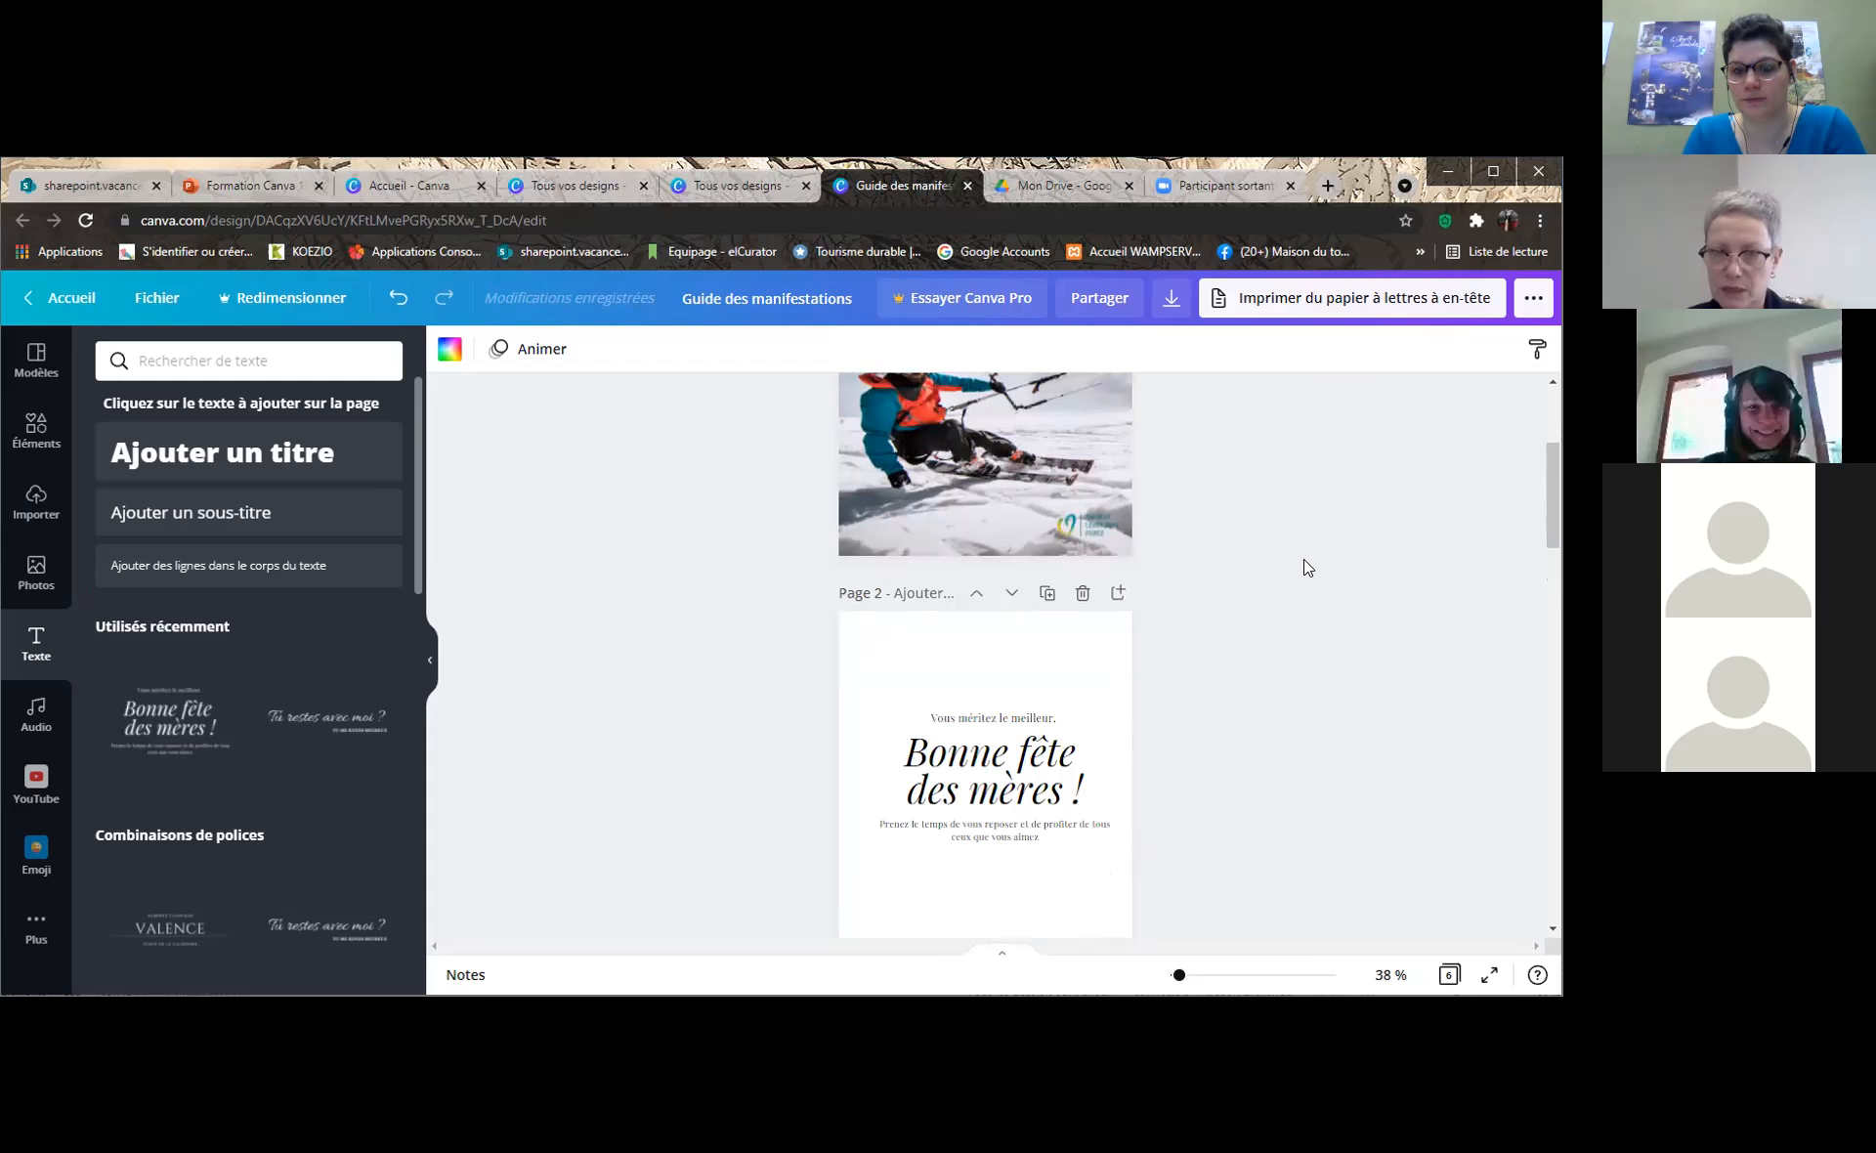
{"action": "scroll", "coordinate": [1304, 559], "scroll_direction": "down", "scroll_amount": 1}
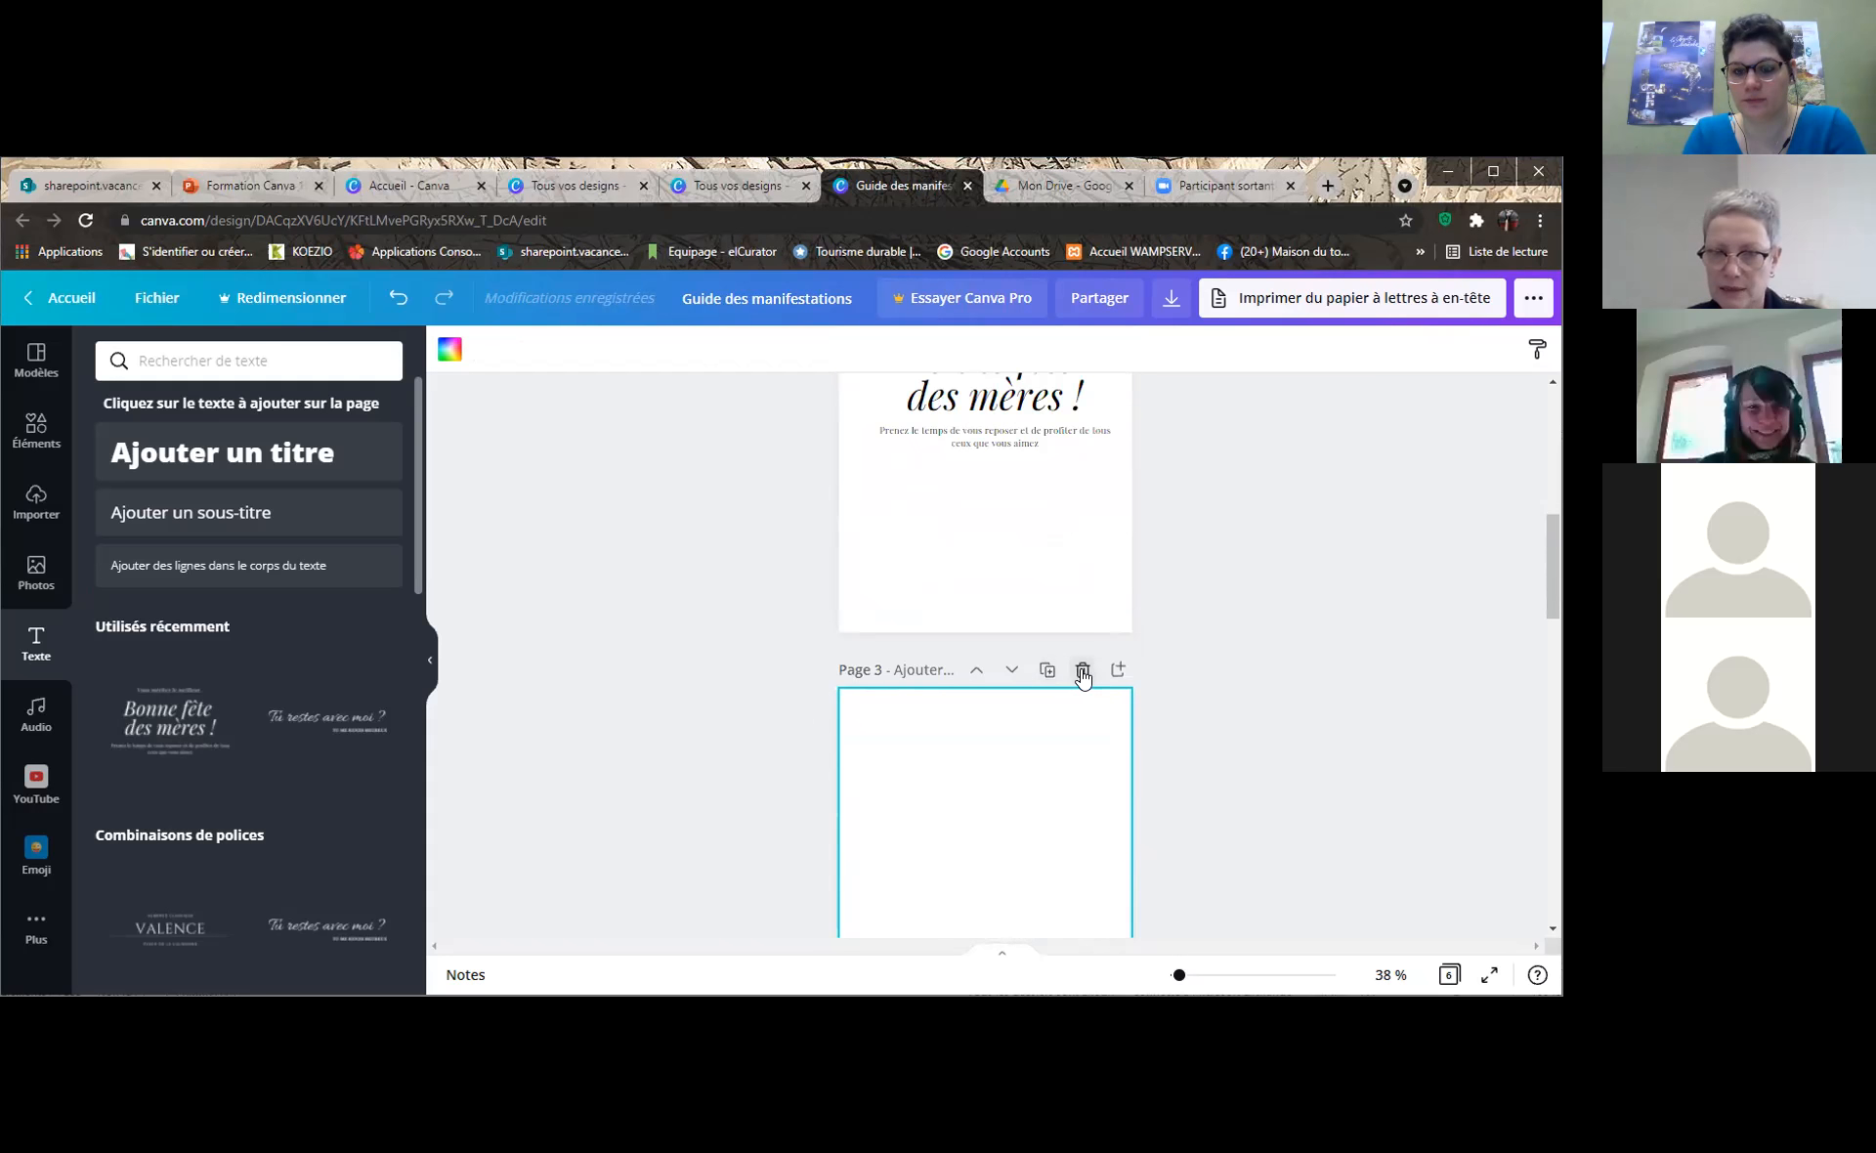
{"action": "left_click", "coordinate": [1082, 673]}
{"action": "scroll", "coordinate": [1284, 580], "scroll_direction": "up", "scroll_amount": 1}
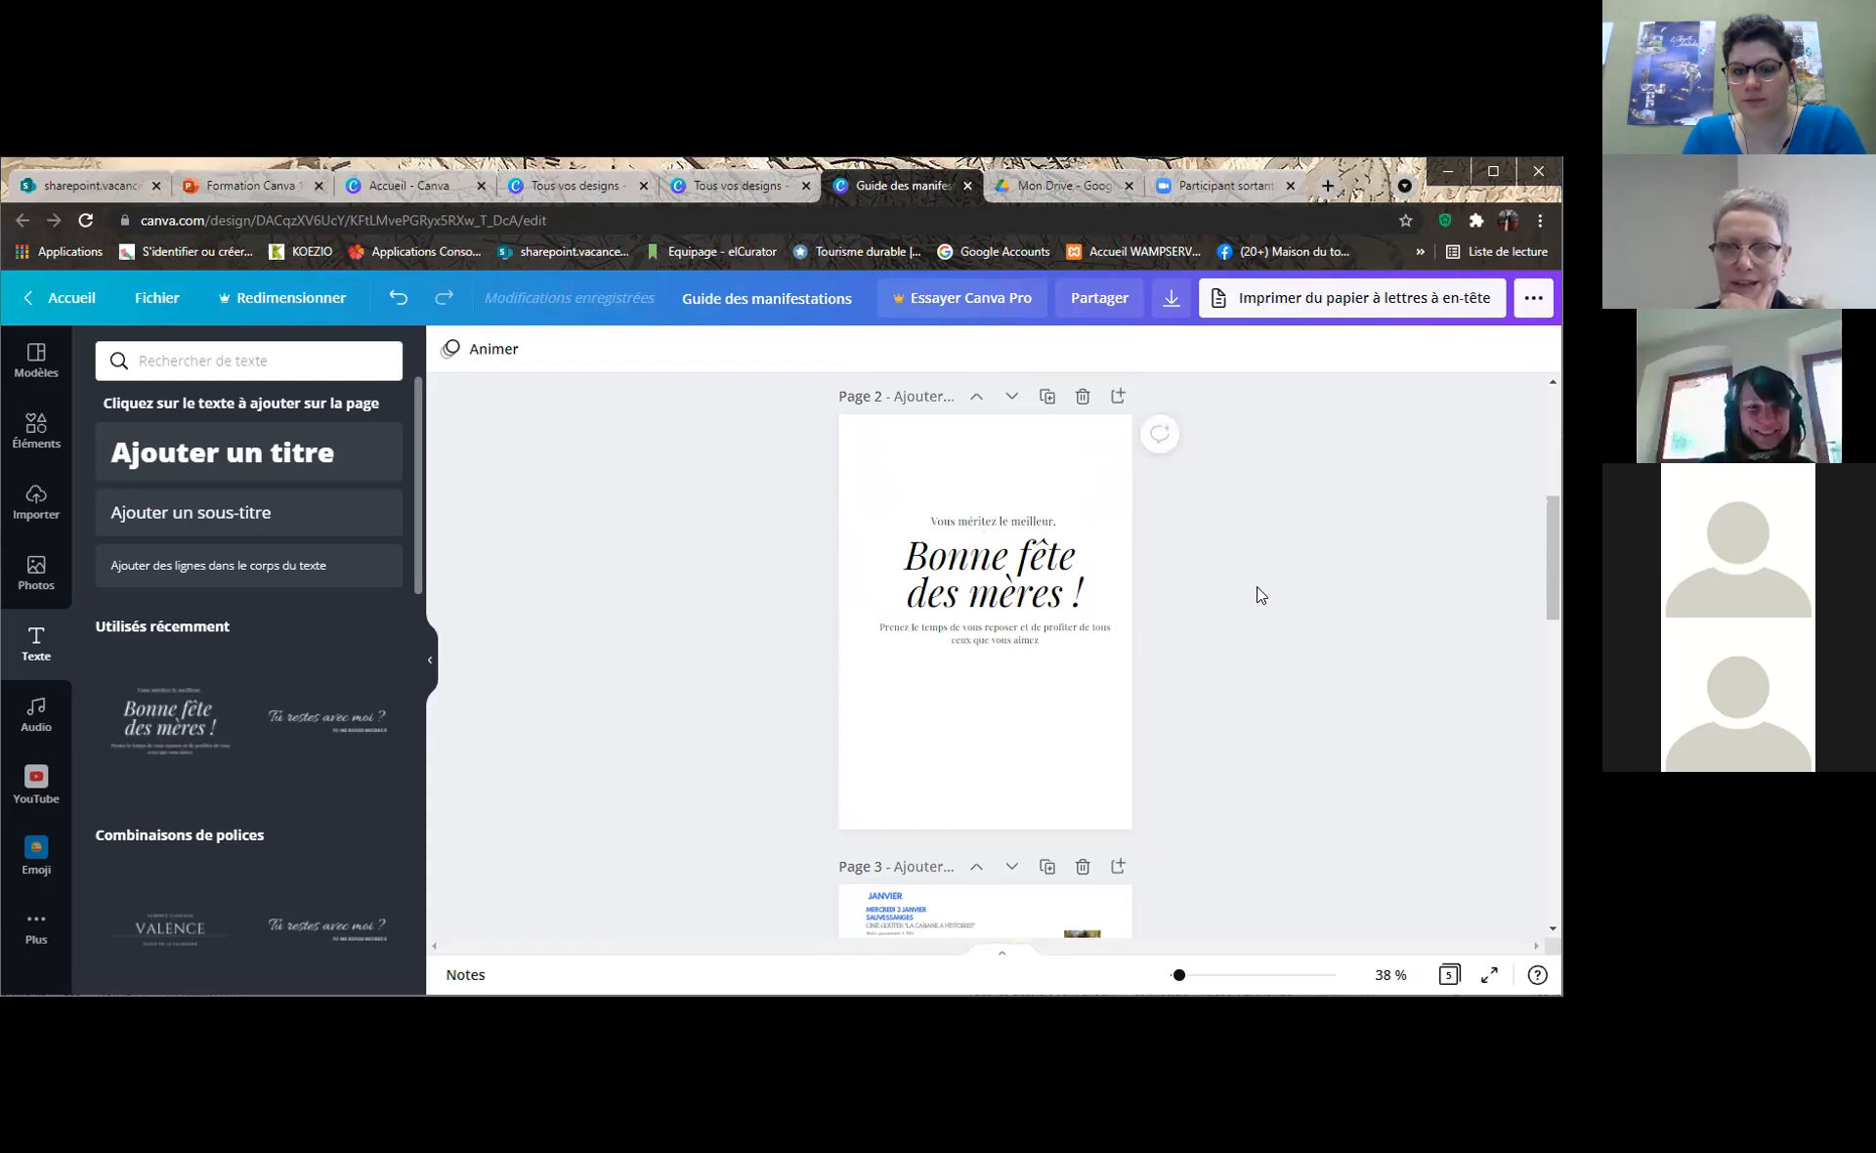
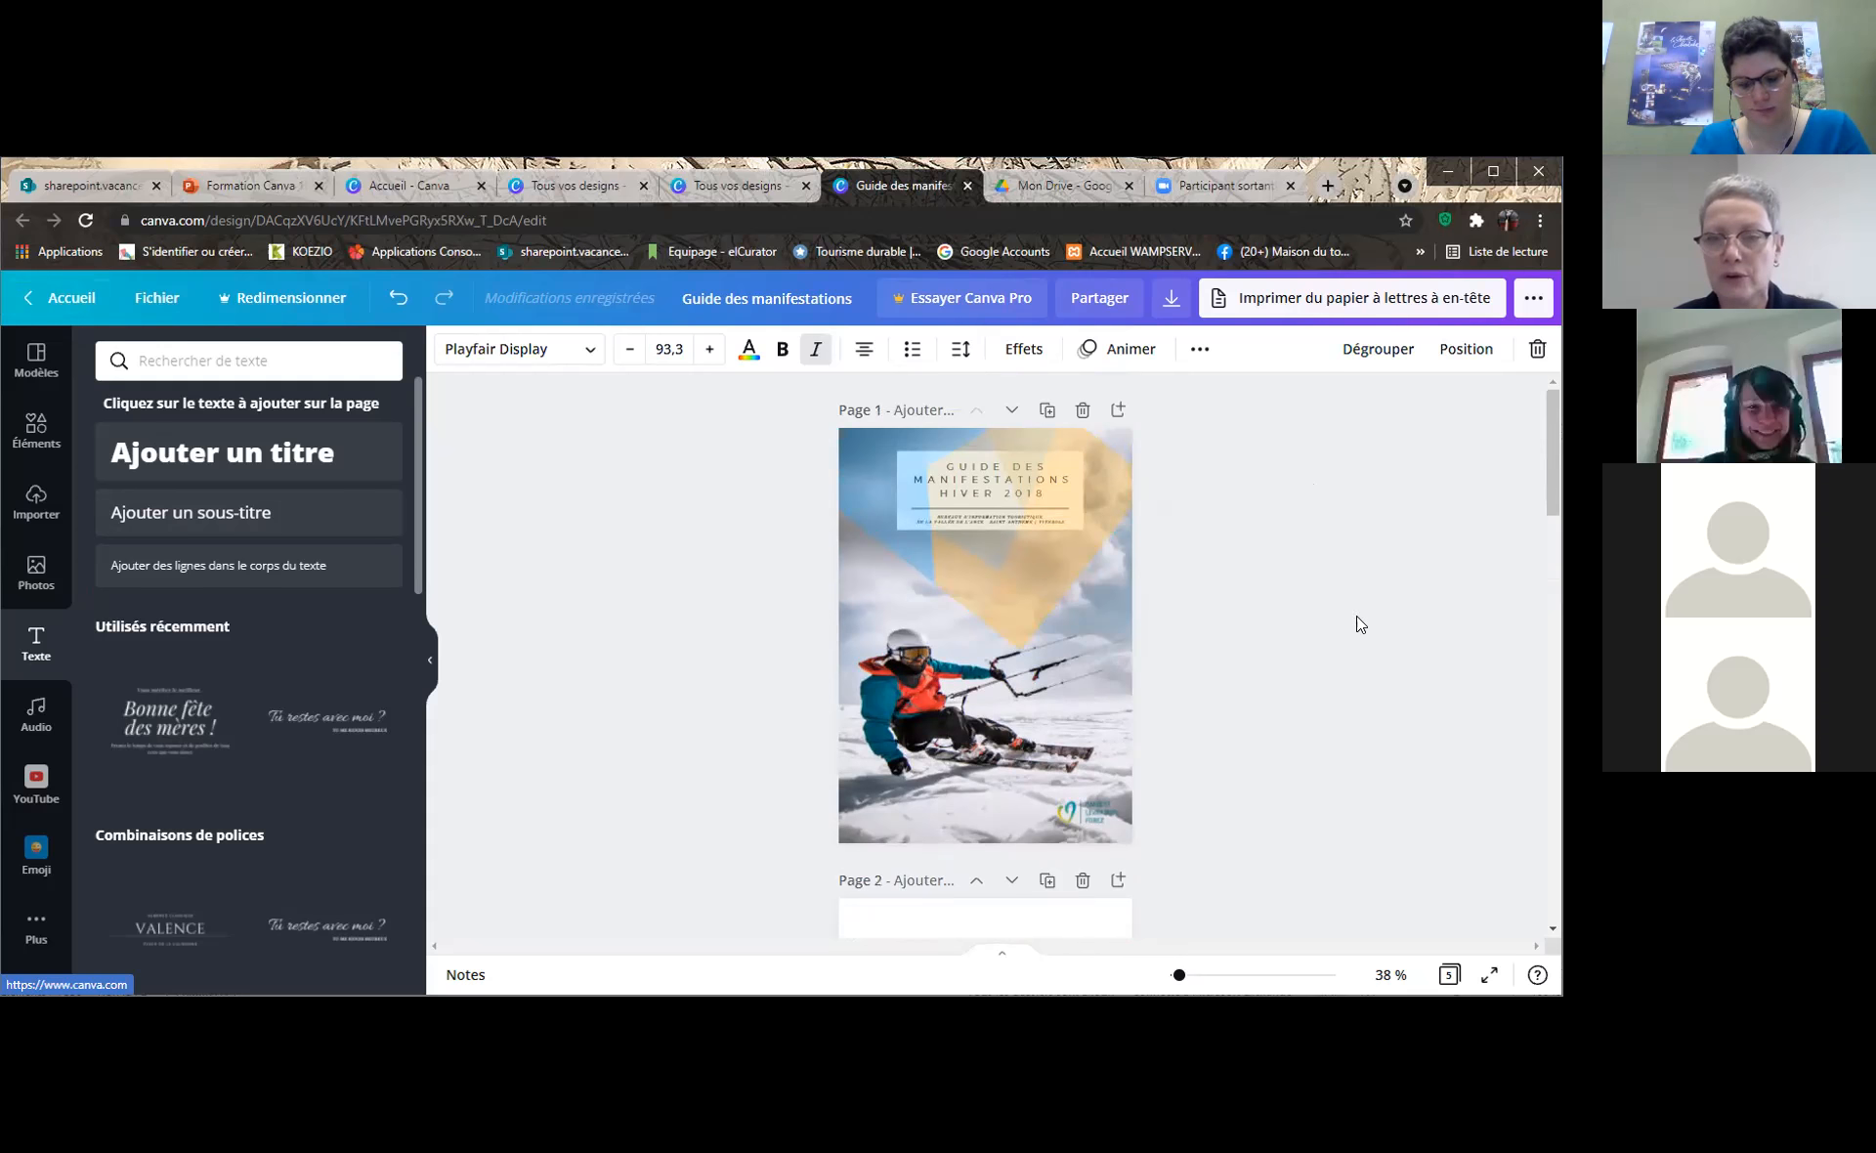
{"action": "scroll", "coordinate": [1349, 634], "scroll_direction": "down", "scroll_amount": 4}
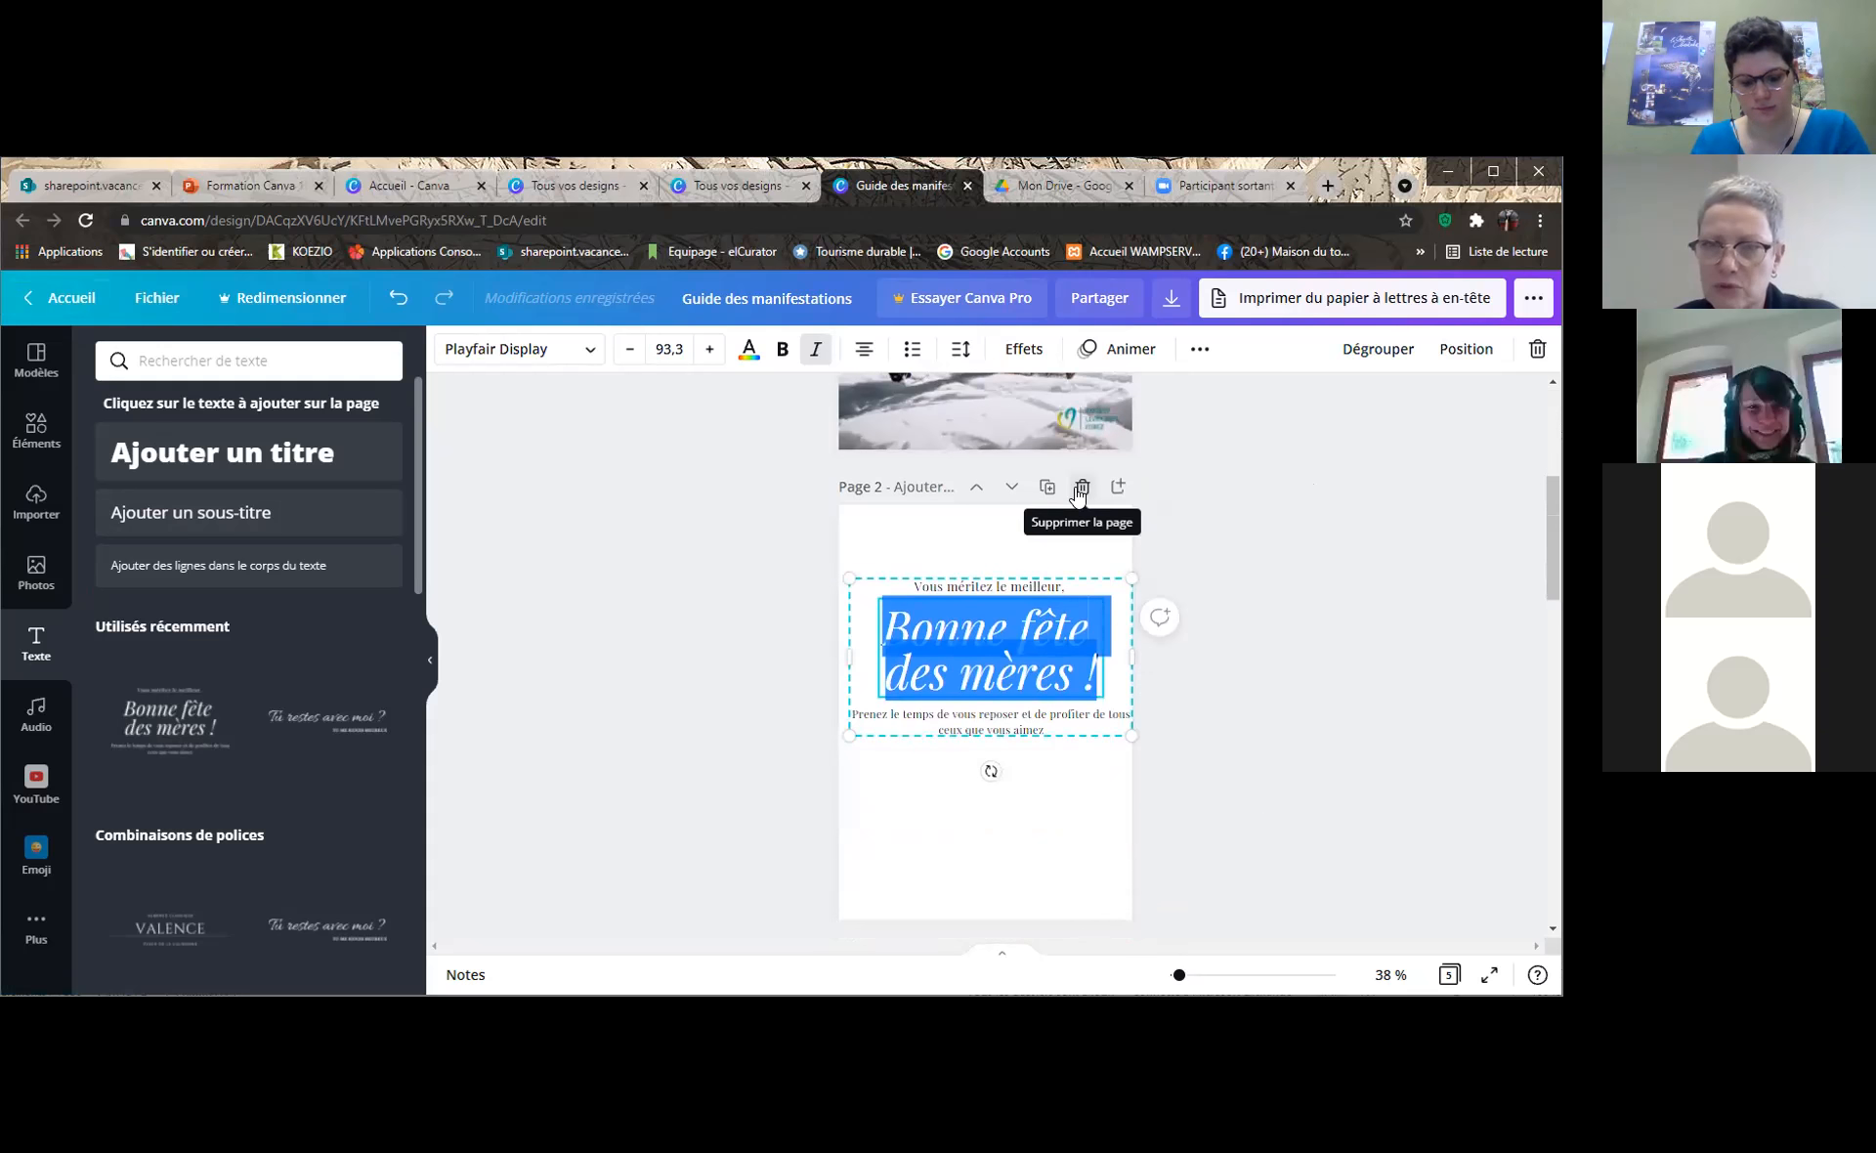
{"action": "left_click", "coordinate": [1081, 489]}
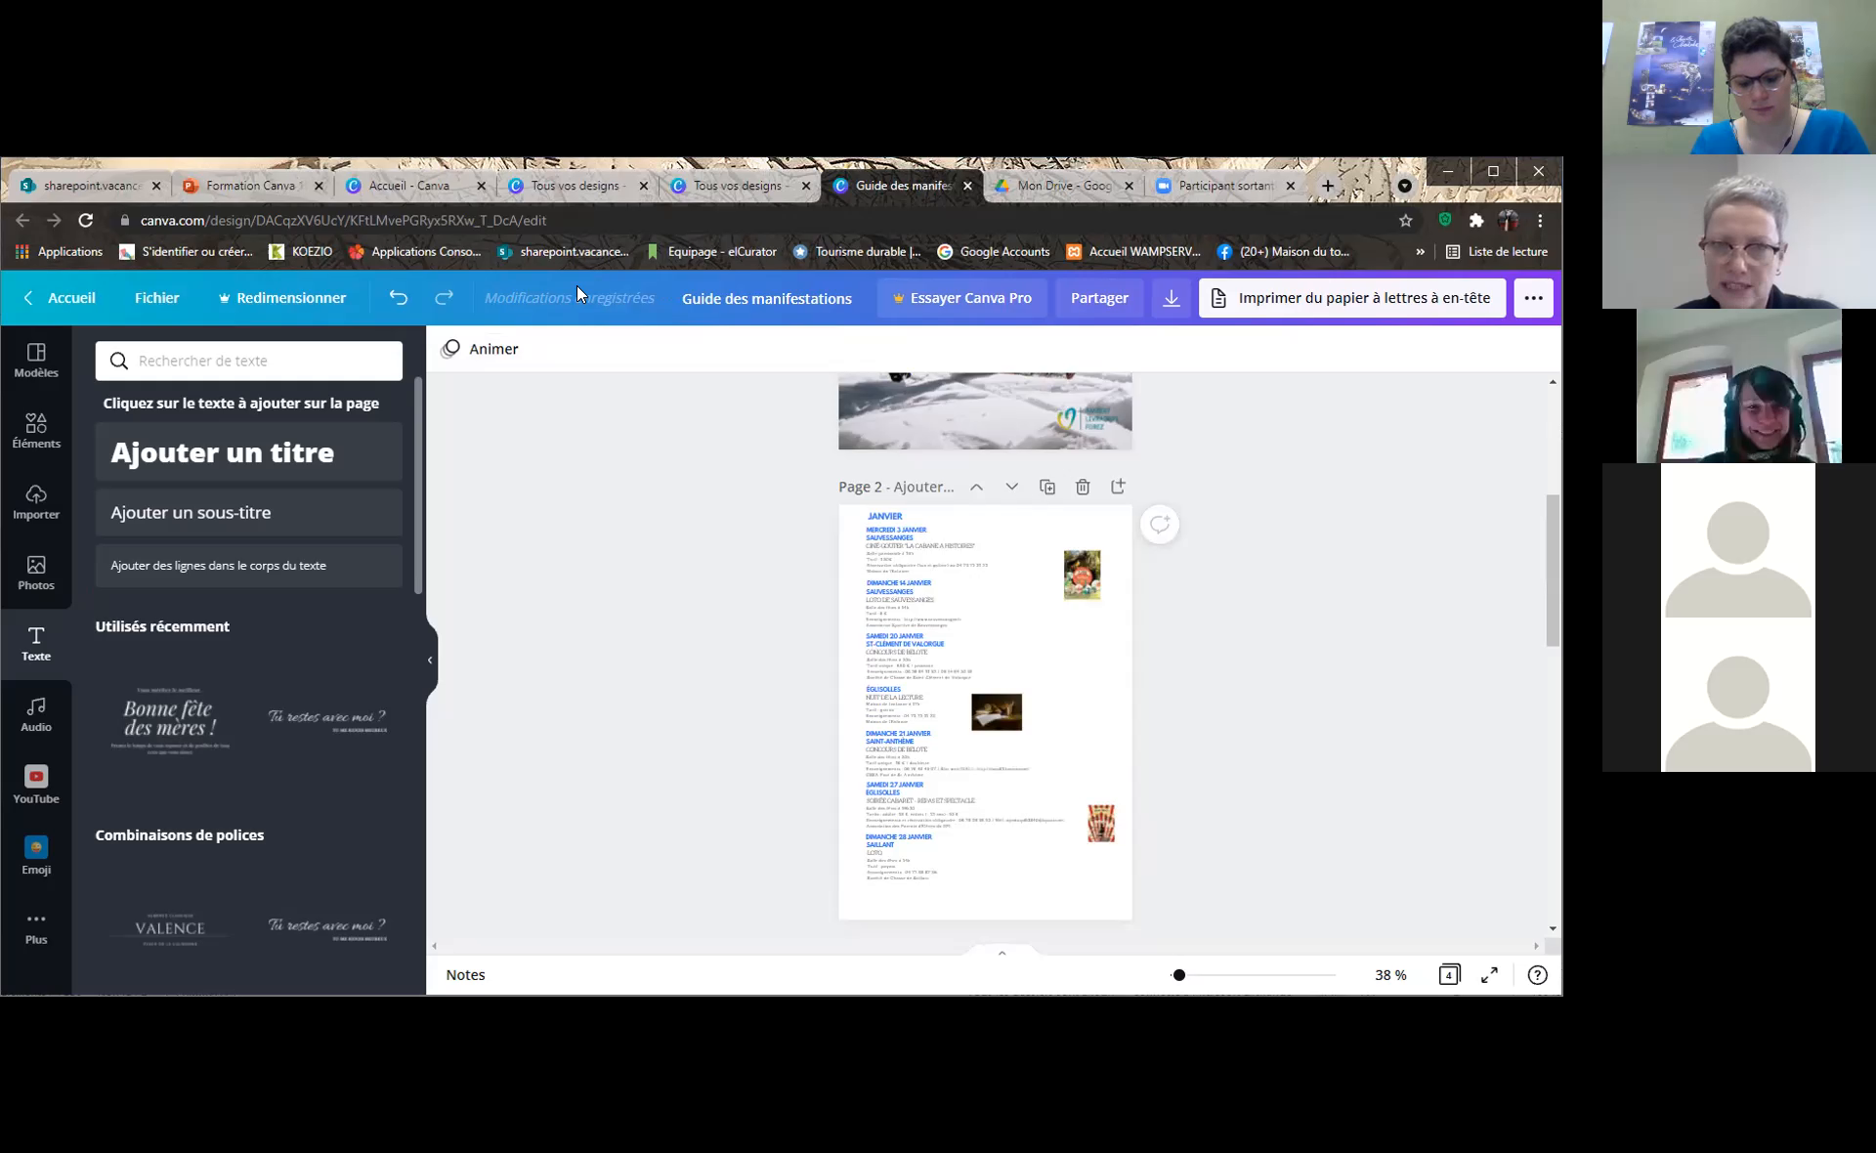
Retype the ending of the design title so it reads "Guide des manifestations" and save the design
{"action": "left_click", "coordinate": [861, 293]}
{"action": "key", "text": "BackSpace"}
{"action": "key", "text": "BackSpace"}
{"action": "key", "text": "BackSpace"}
{"action": "key", "text": "BackSpace"}
{"action": "type", "text": "ions"}
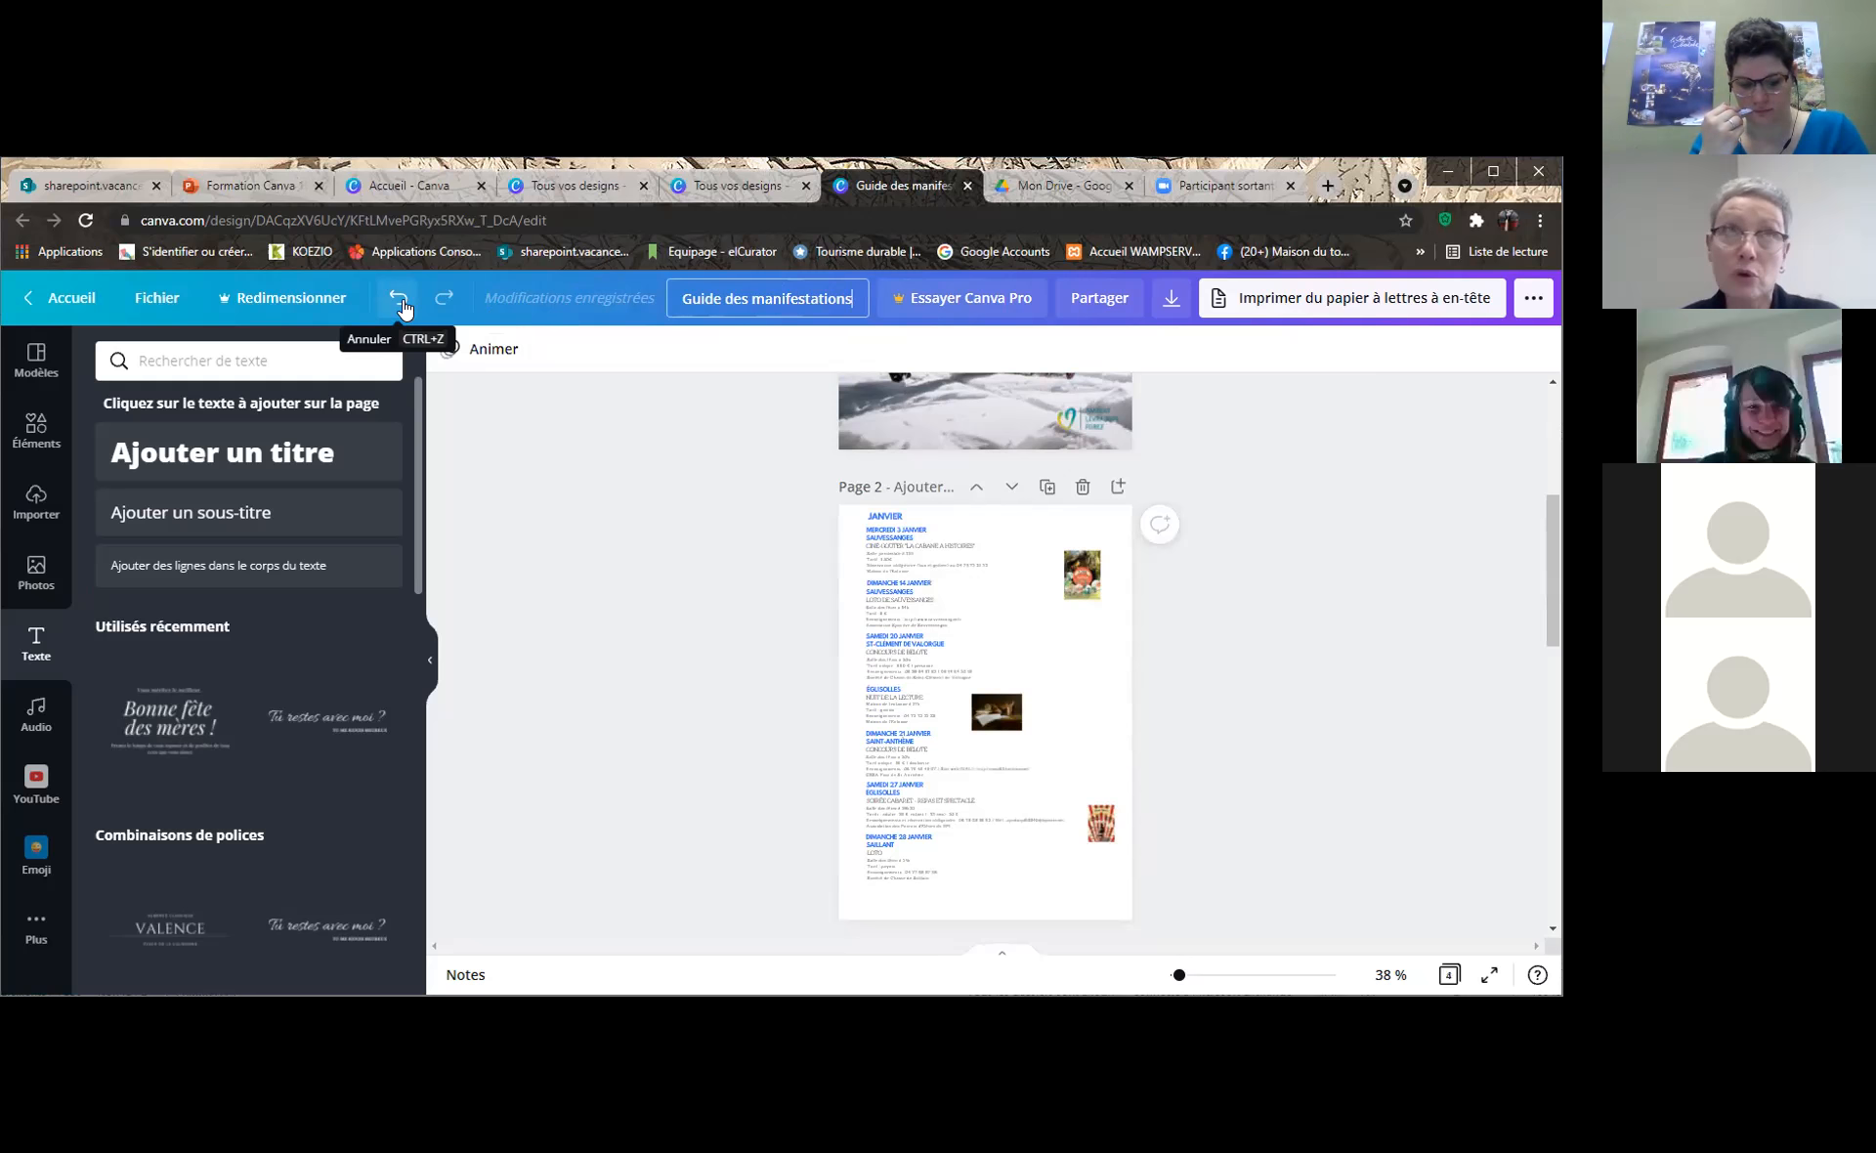
{"action": "left_click", "coordinate": [152, 299]}
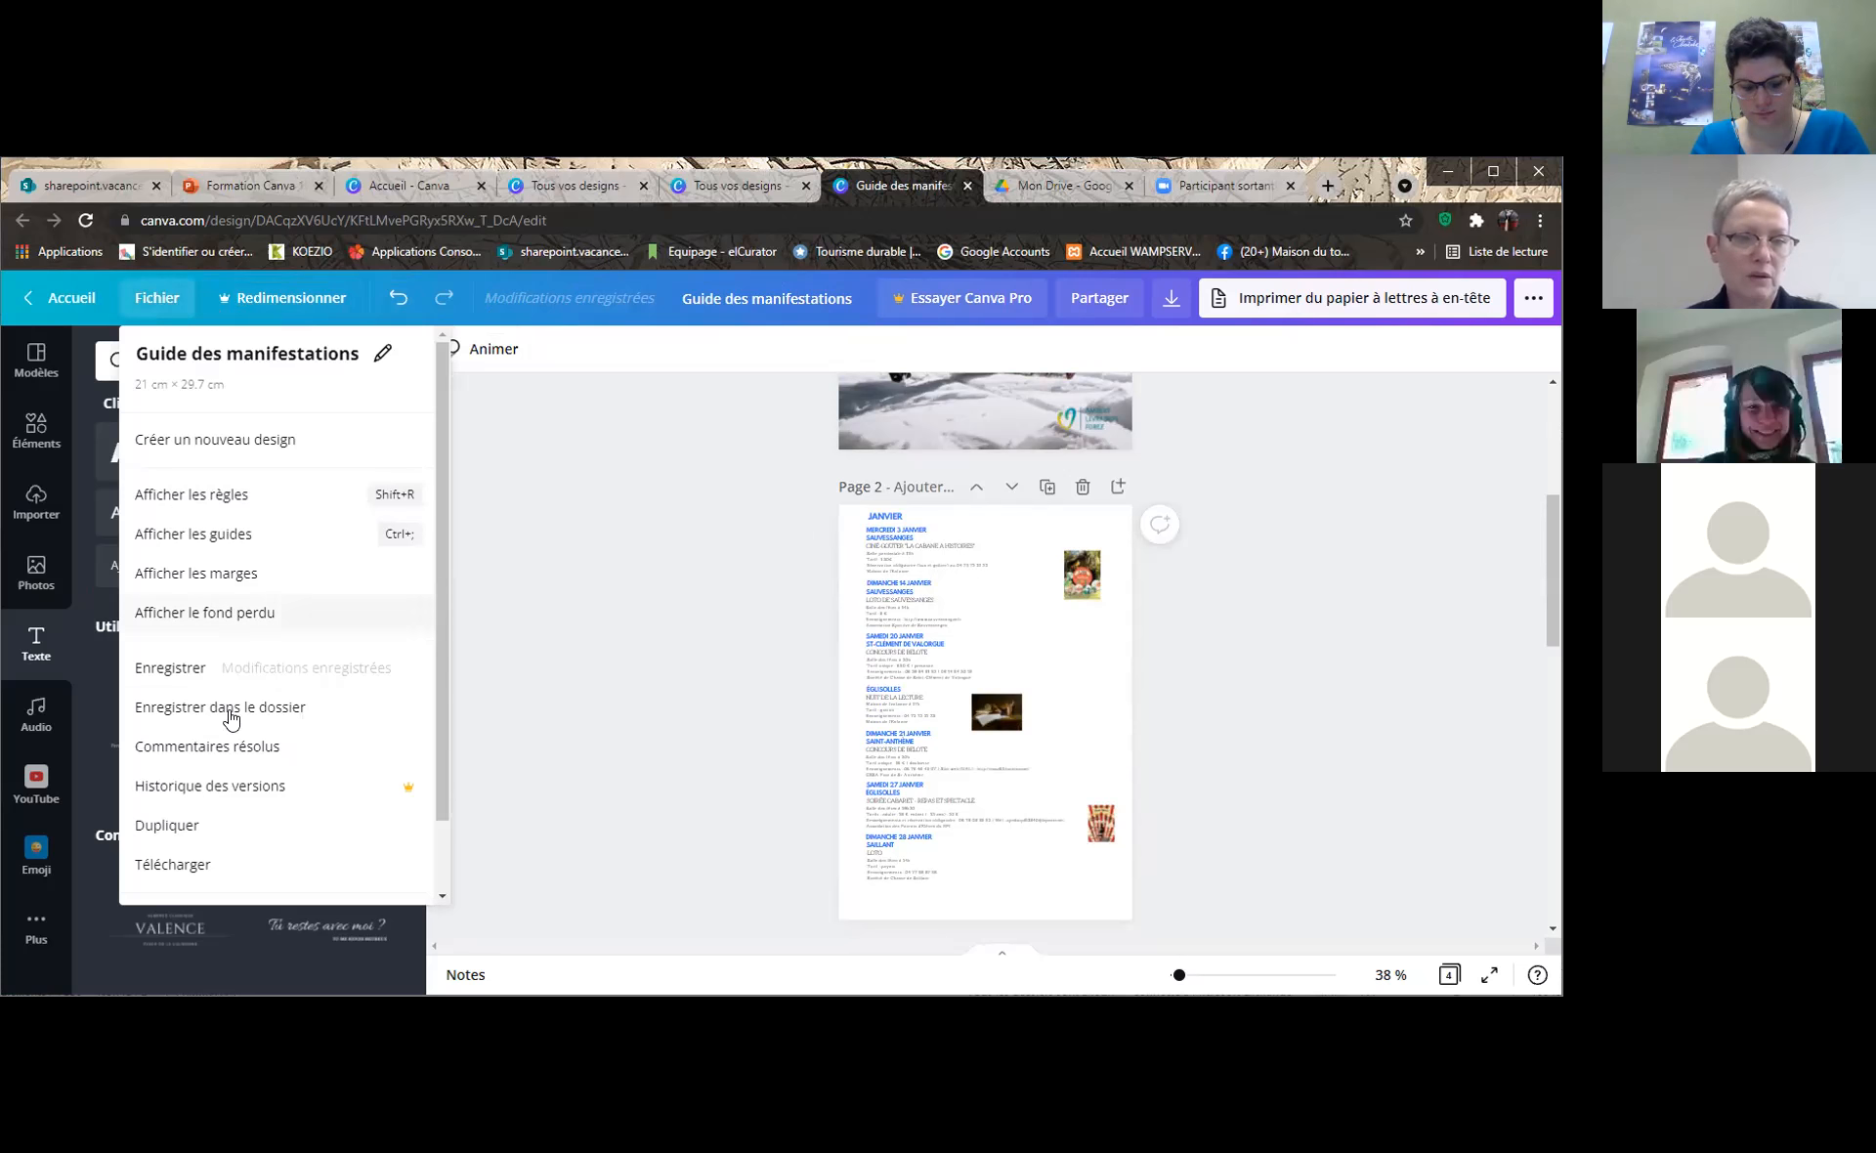
{"action": "left_click", "coordinate": [176, 671]}
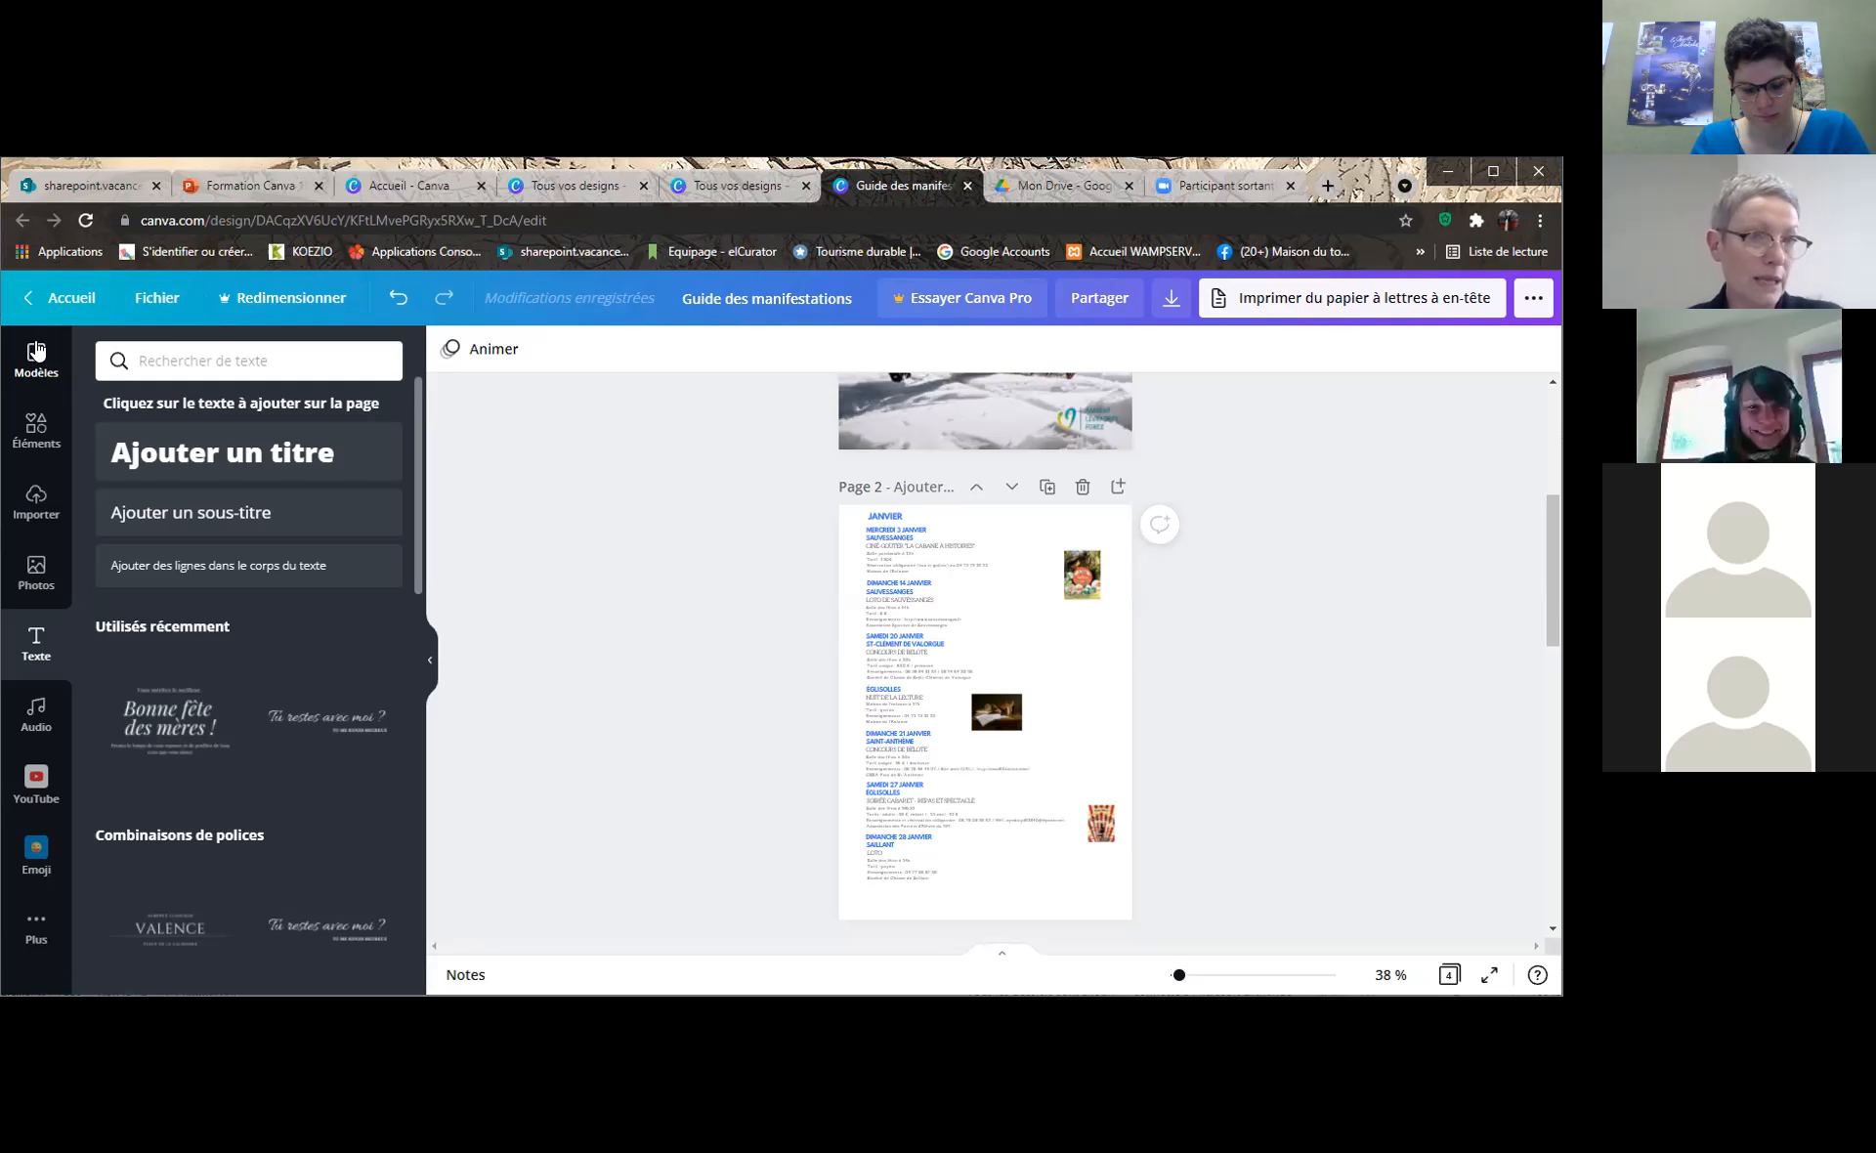
Leave the editor for the home page and browse the collection of all existing designs
{"action": "left_click", "coordinate": [59, 298]}
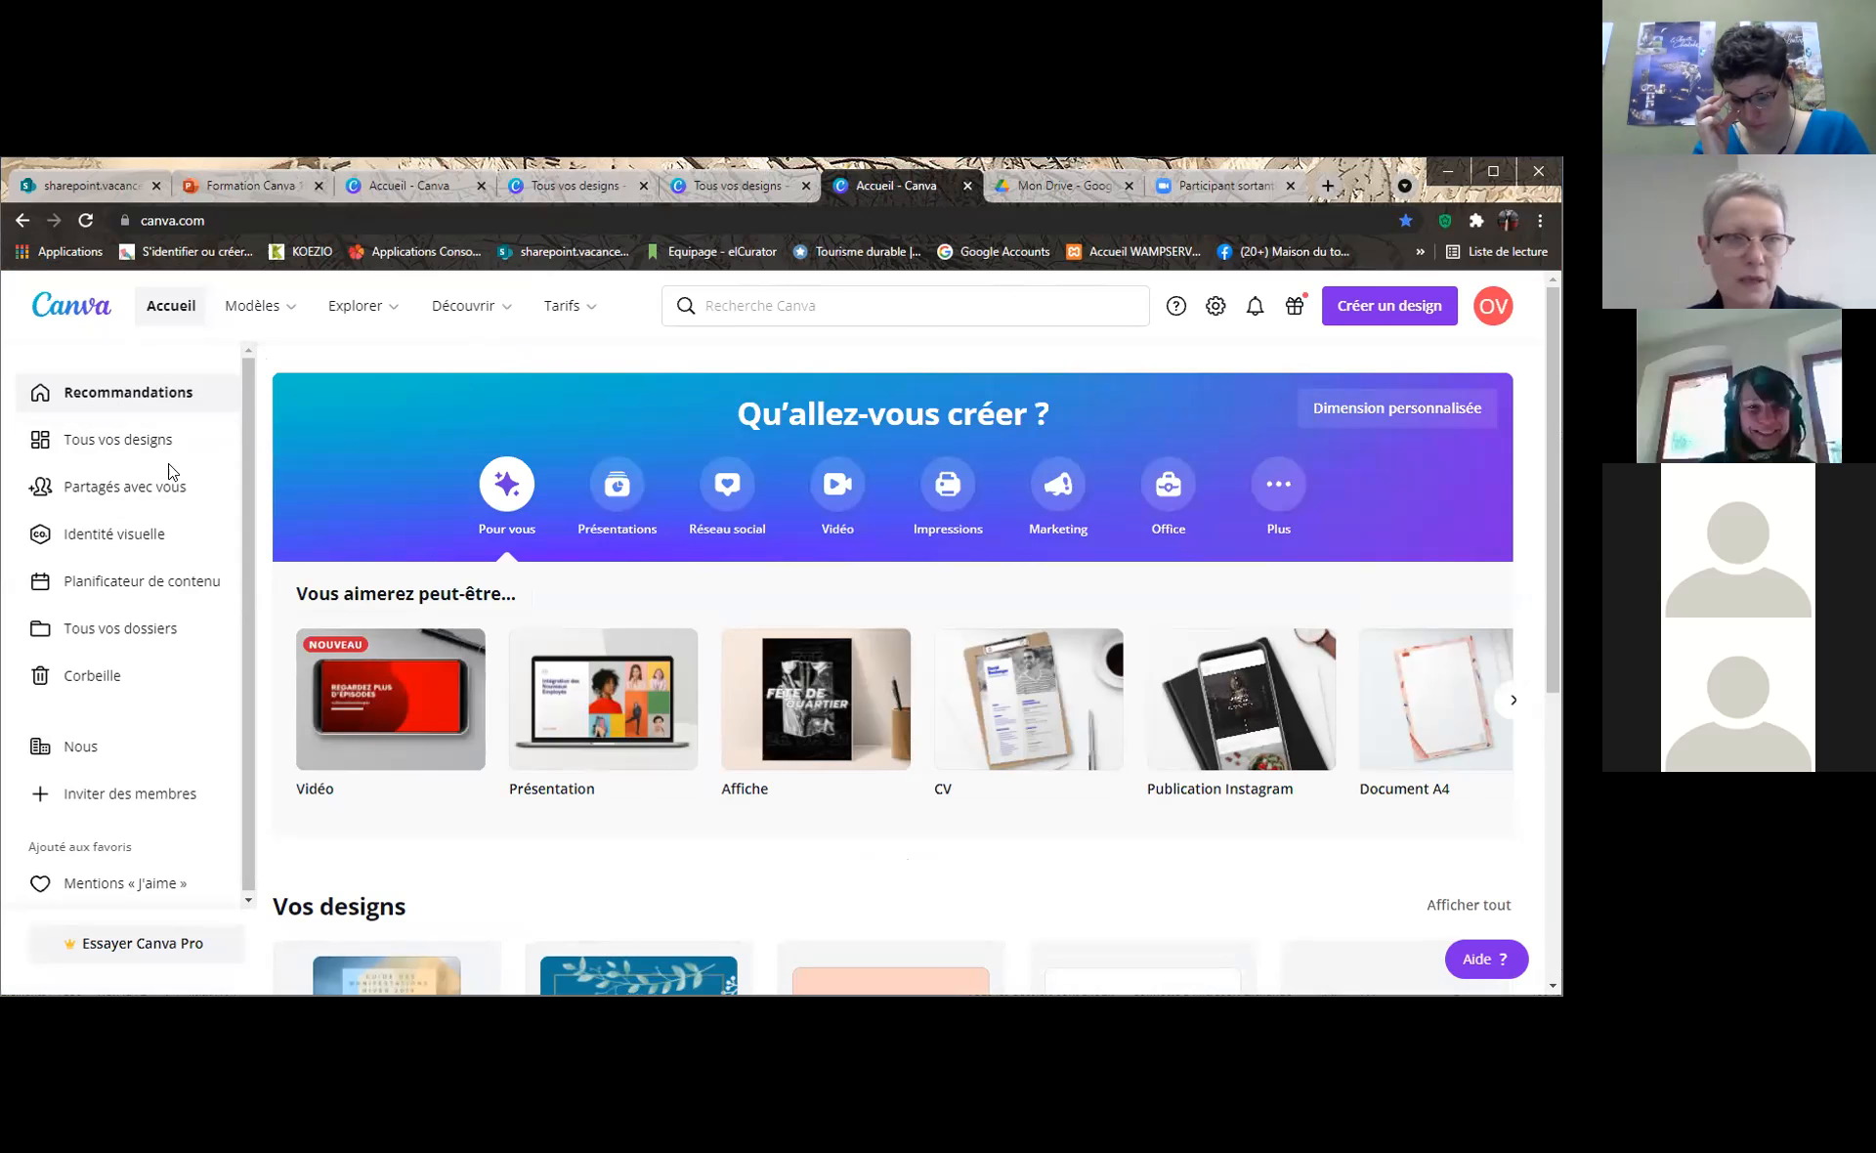
{"action": "left_click", "coordinate": [110, 441]}
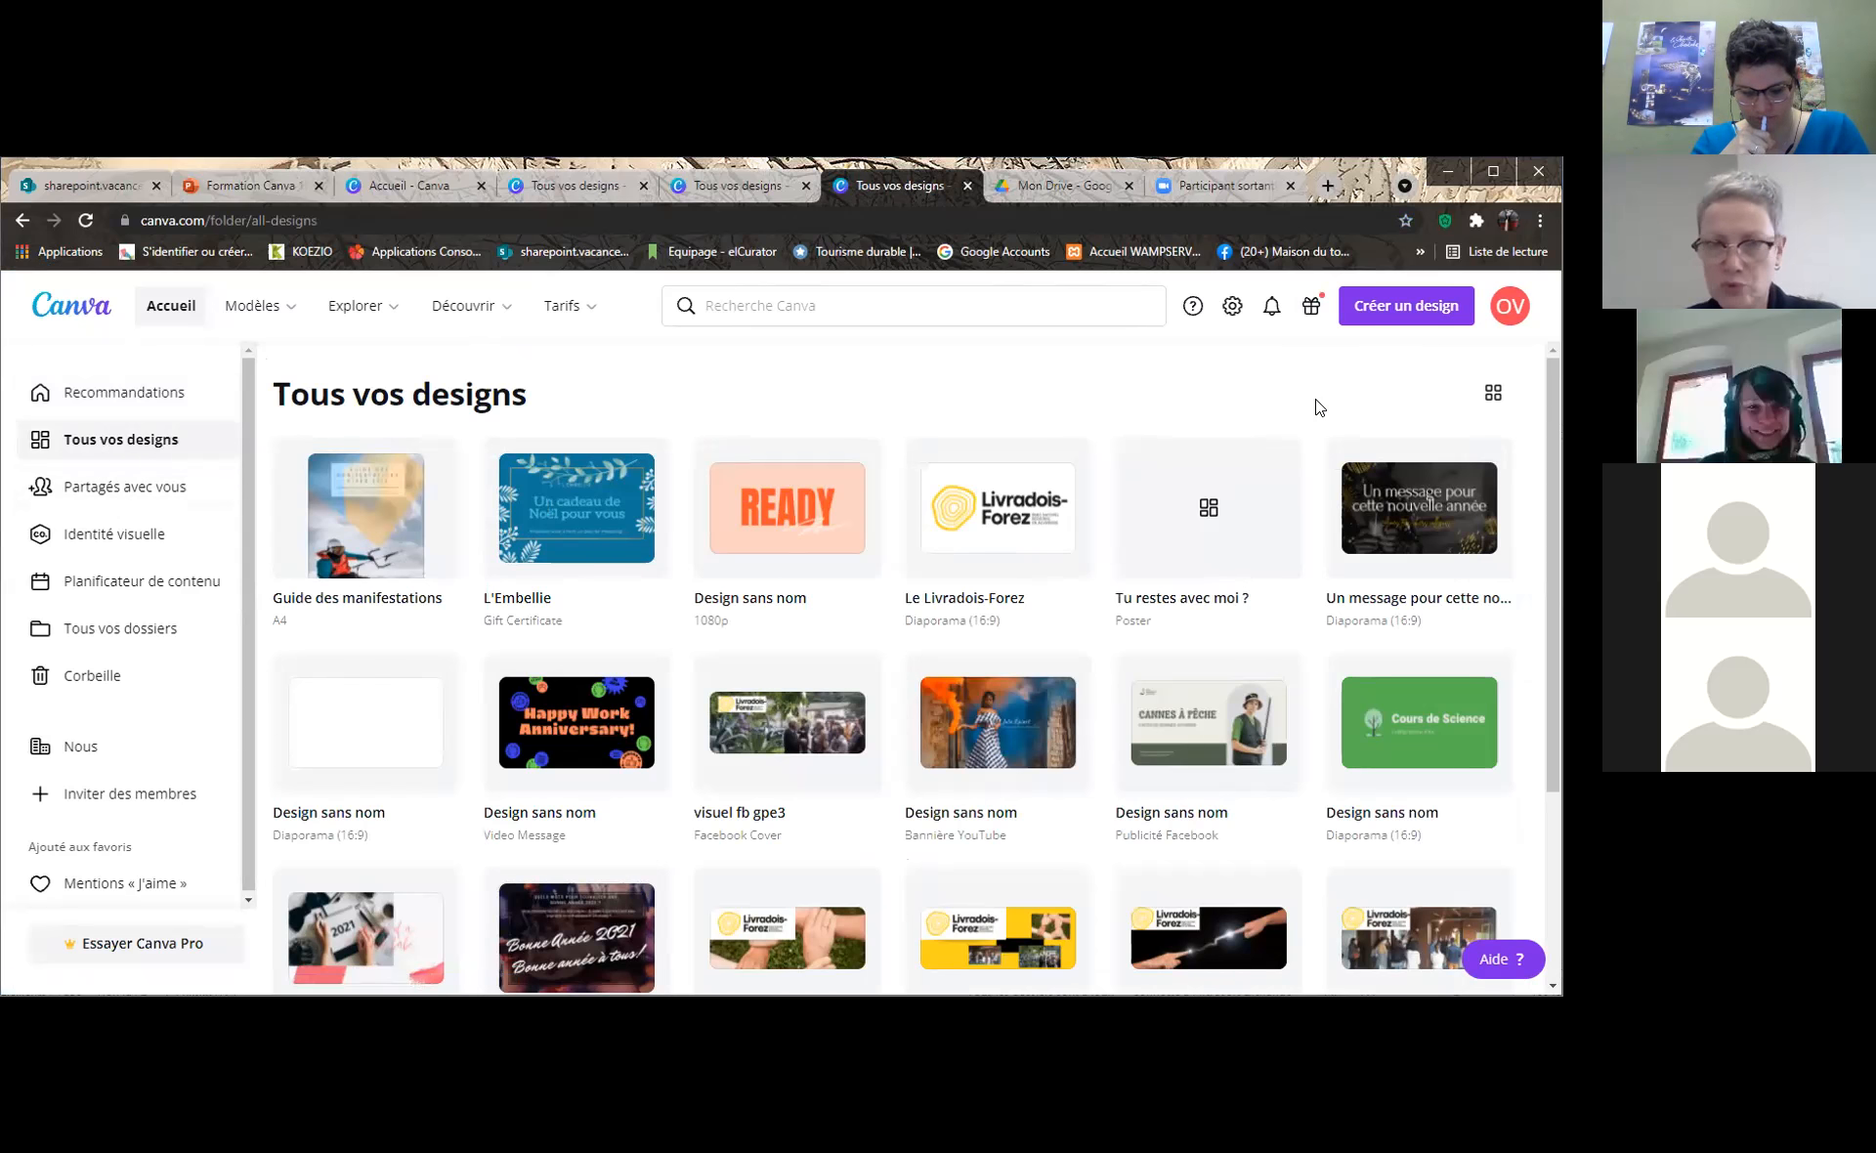
{"action": "scroll", "coordinate": [1314, 406], "scroll_direction": "down", "scroll_amount": 2}
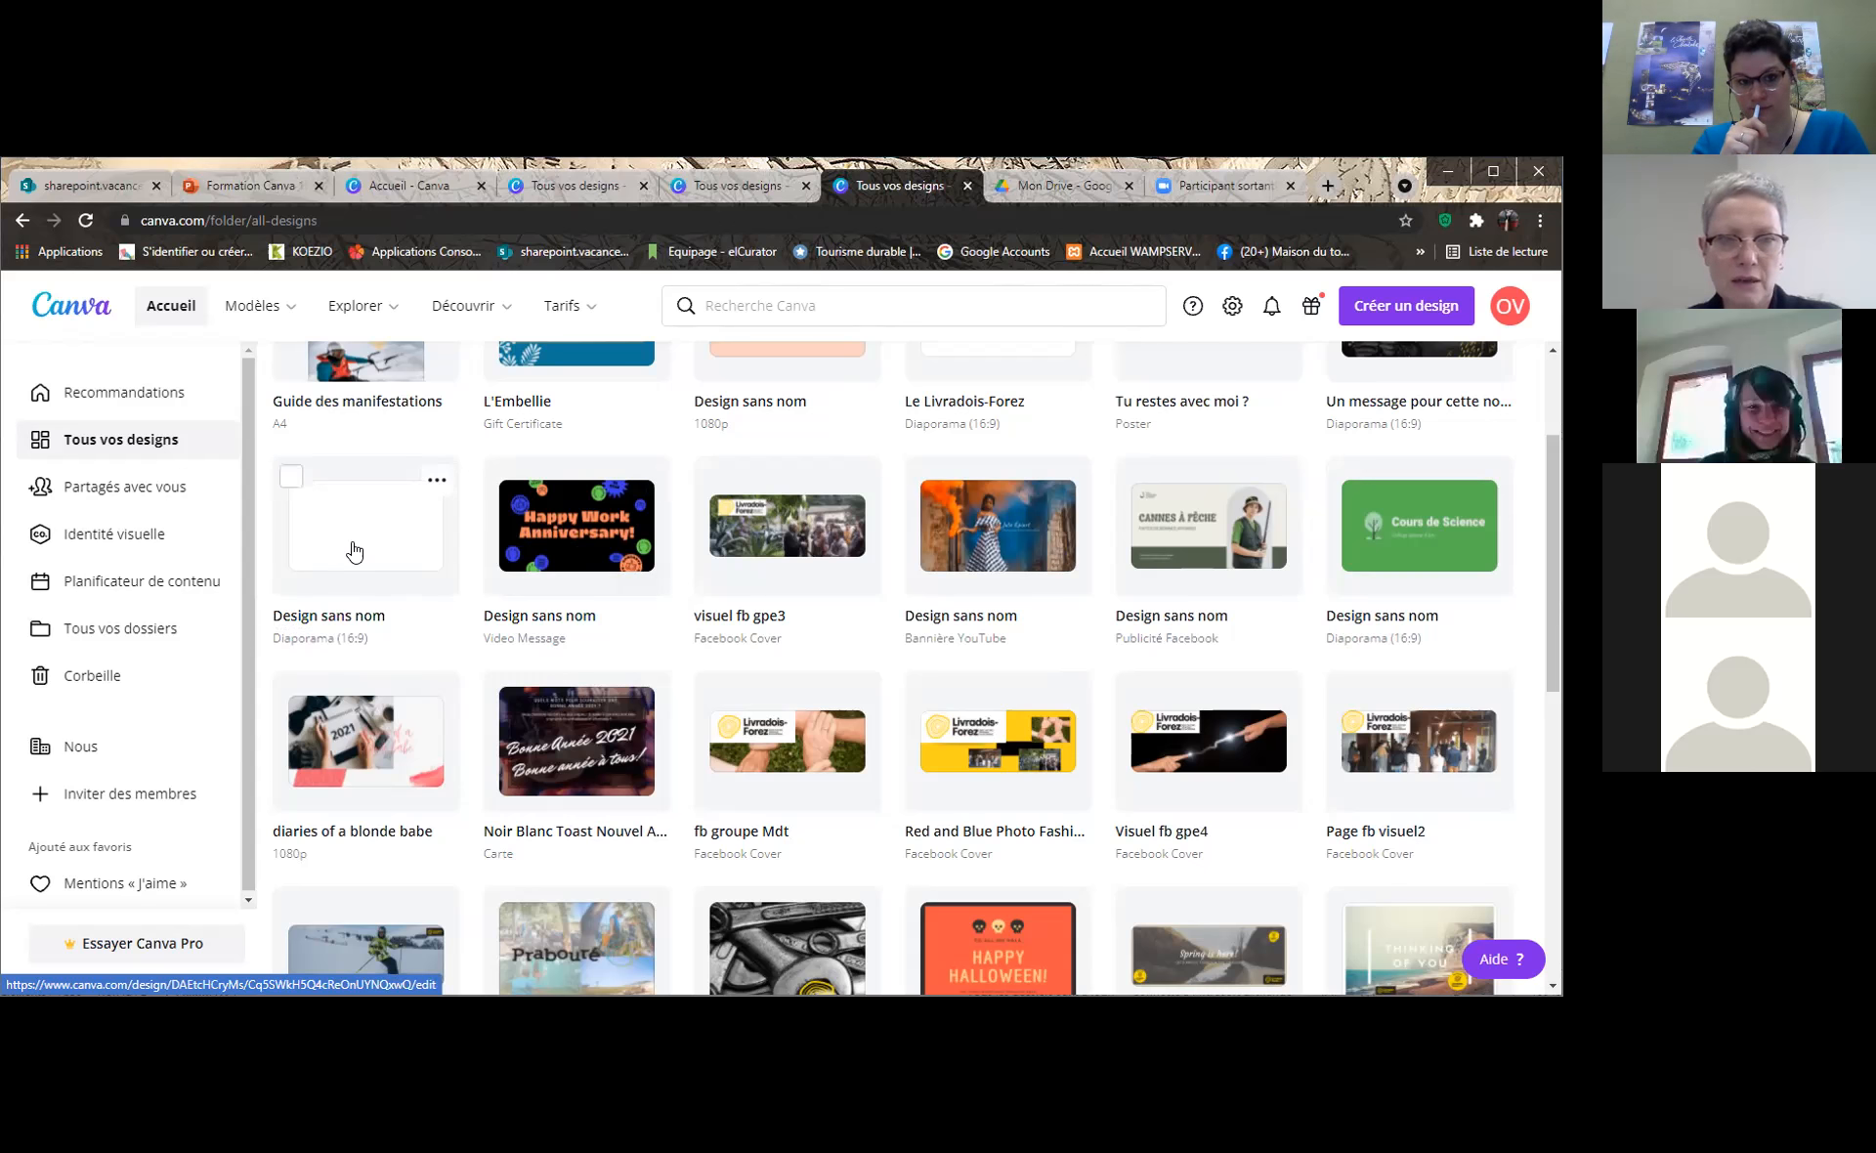
{"action": "scroll", "coordinate": [545, 761], "scroll_direction": "up", "scroll_amount": 2}
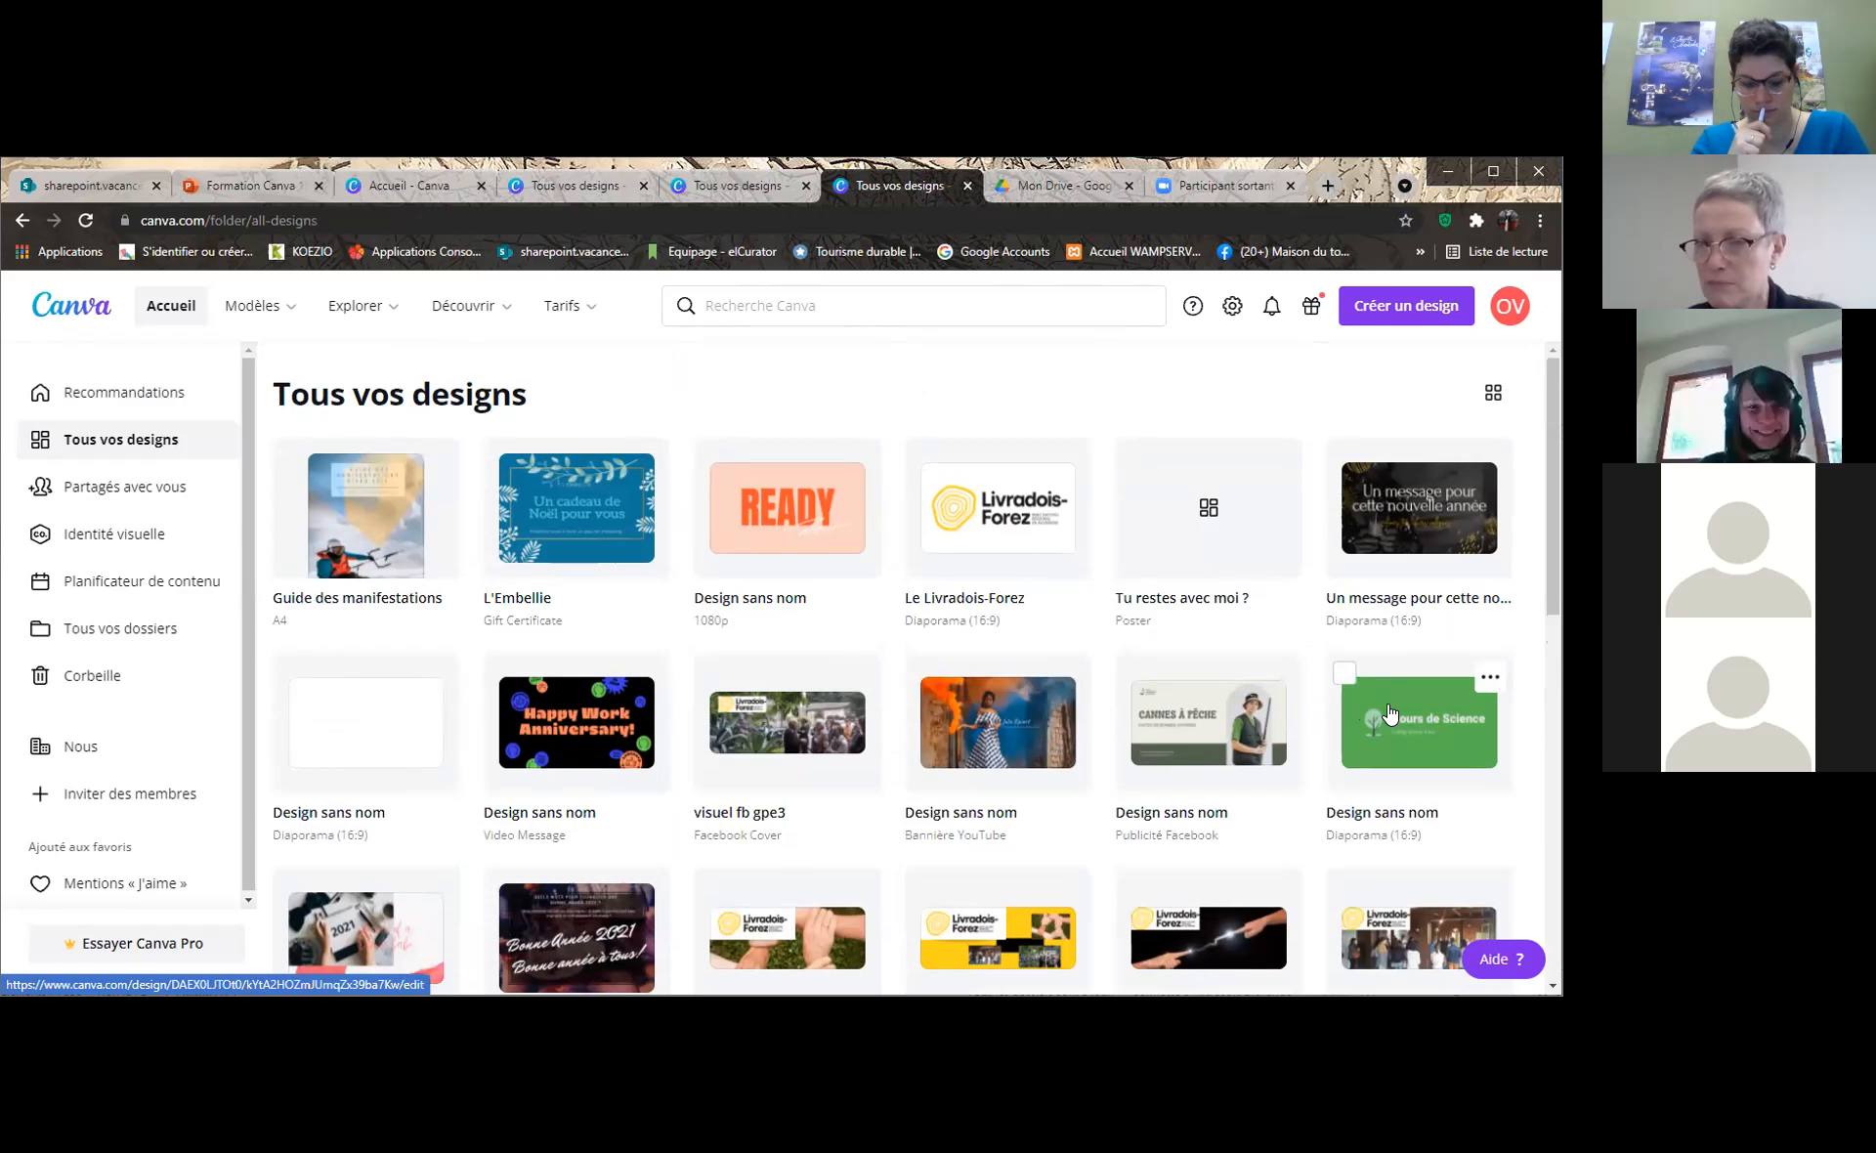
{"action": "scroll", "coordinate": [1401, 700], "scroll_direction": "down", "scroll_amount": 1}
{"action": "scroll", "coordinate": [1402, 699], "scroll_direction": "down", "scroll_amount": 2}
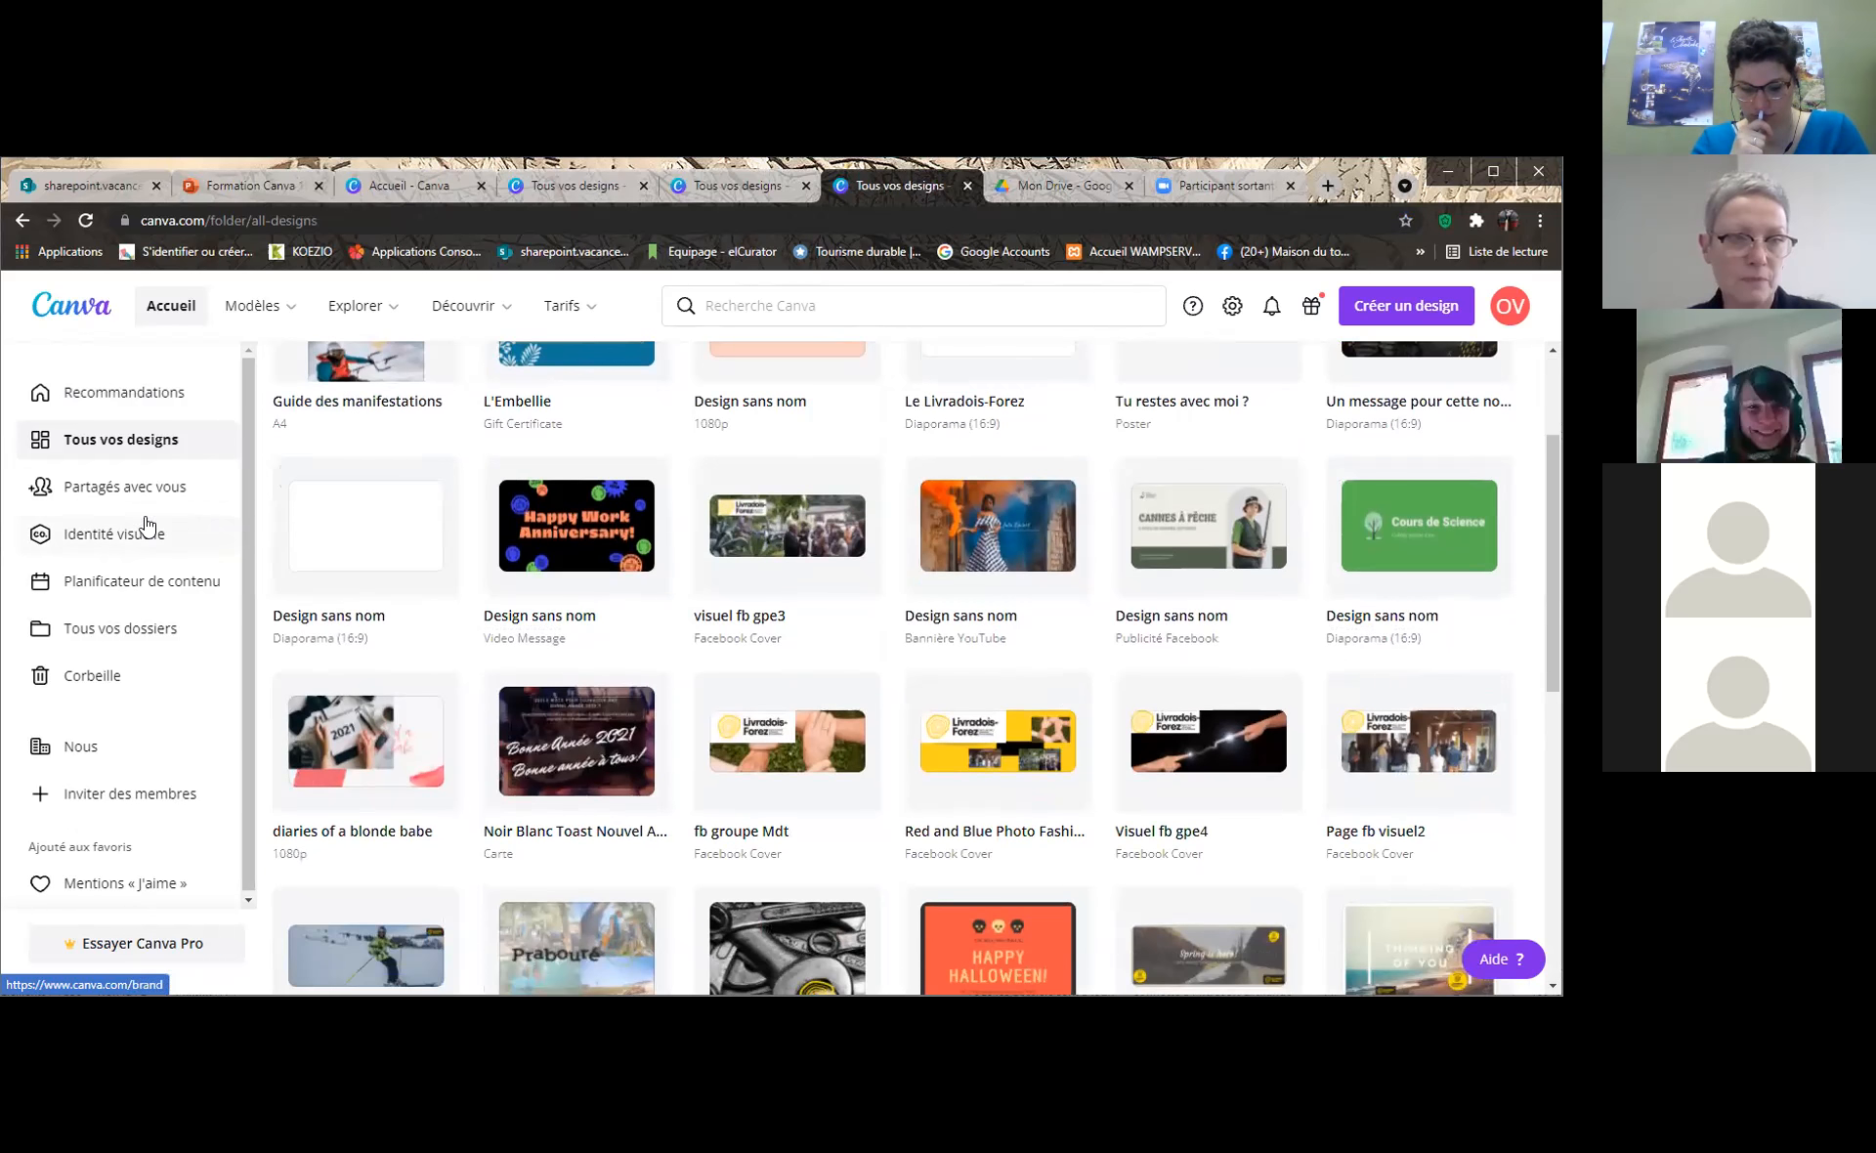
Show the designs shared with the account and review the brand identity page's logos, colours and fonts
{"action": "left_click", "coordinate": [125, 499]}
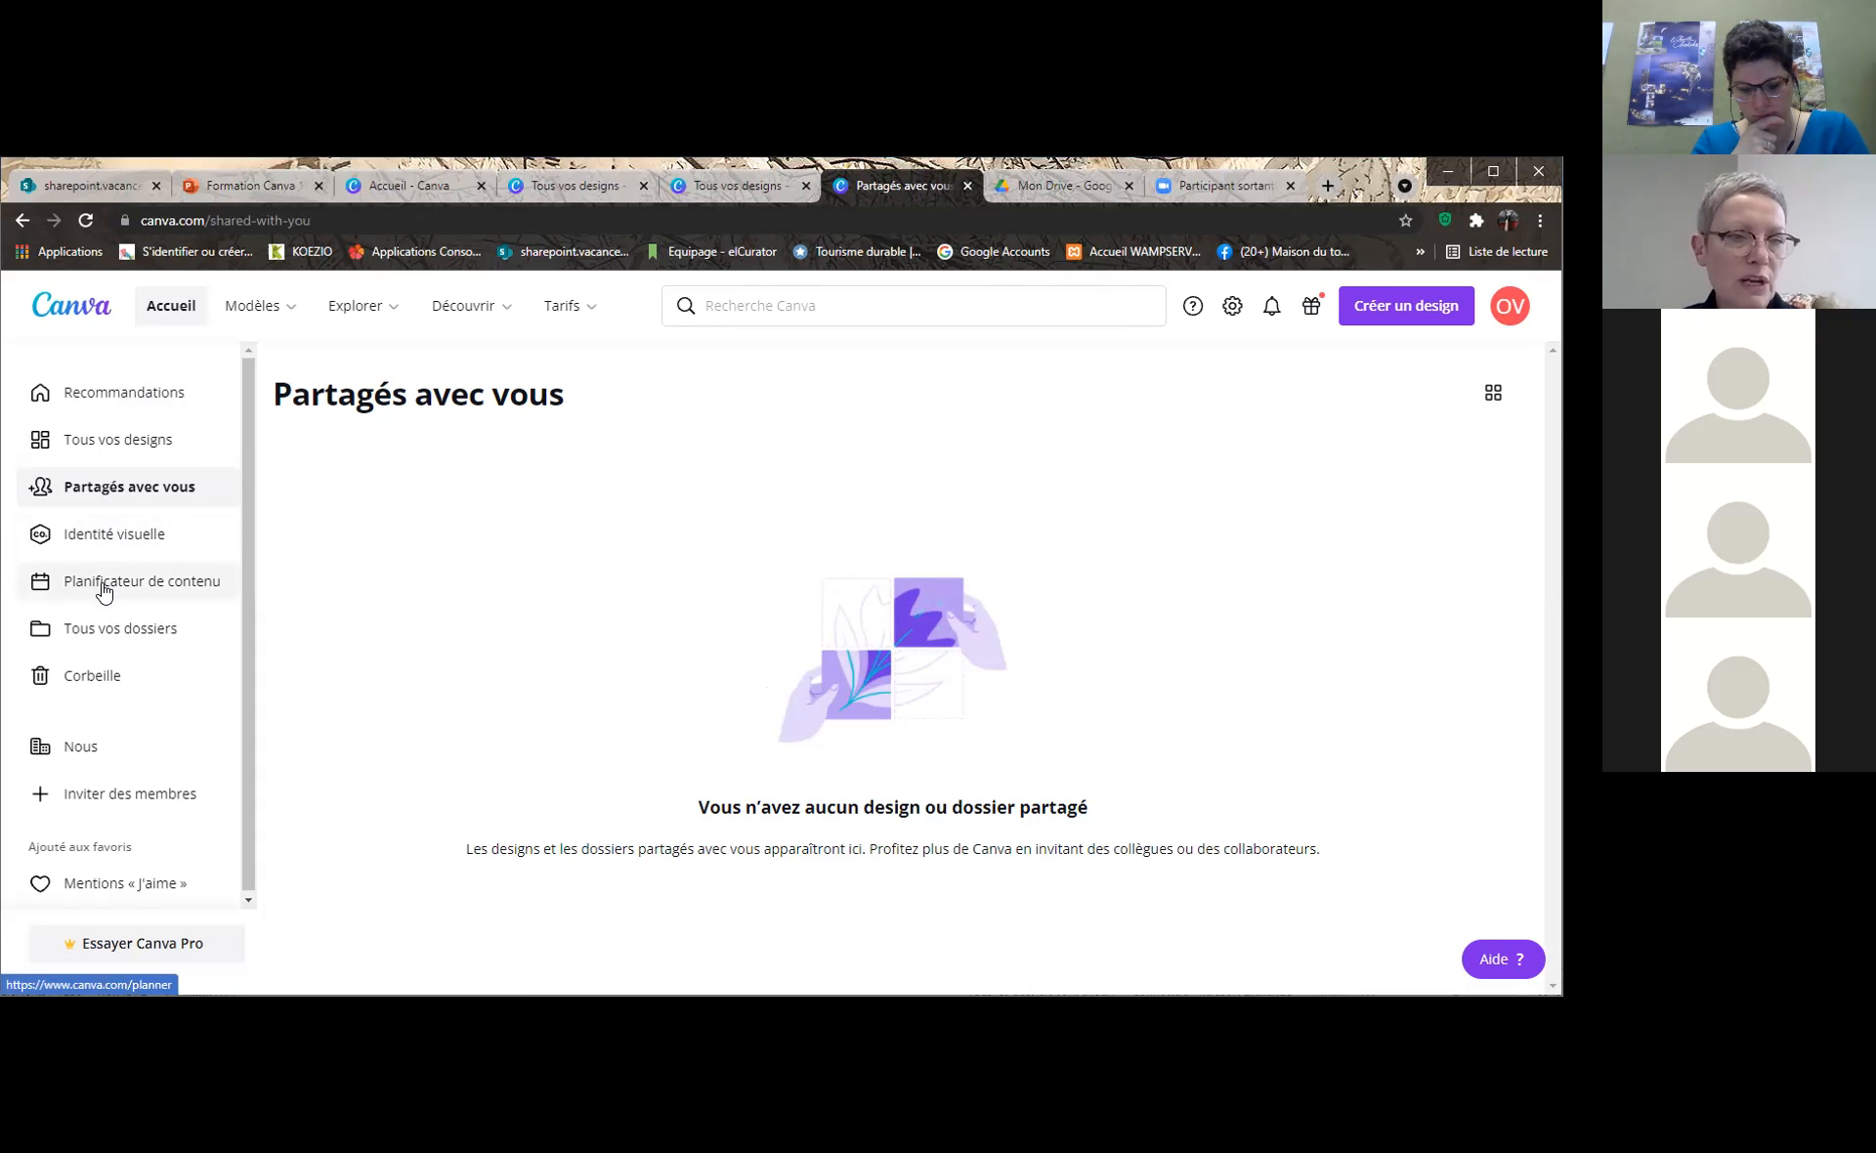
{"action": "left_click", "coordinate": [102, 542]}
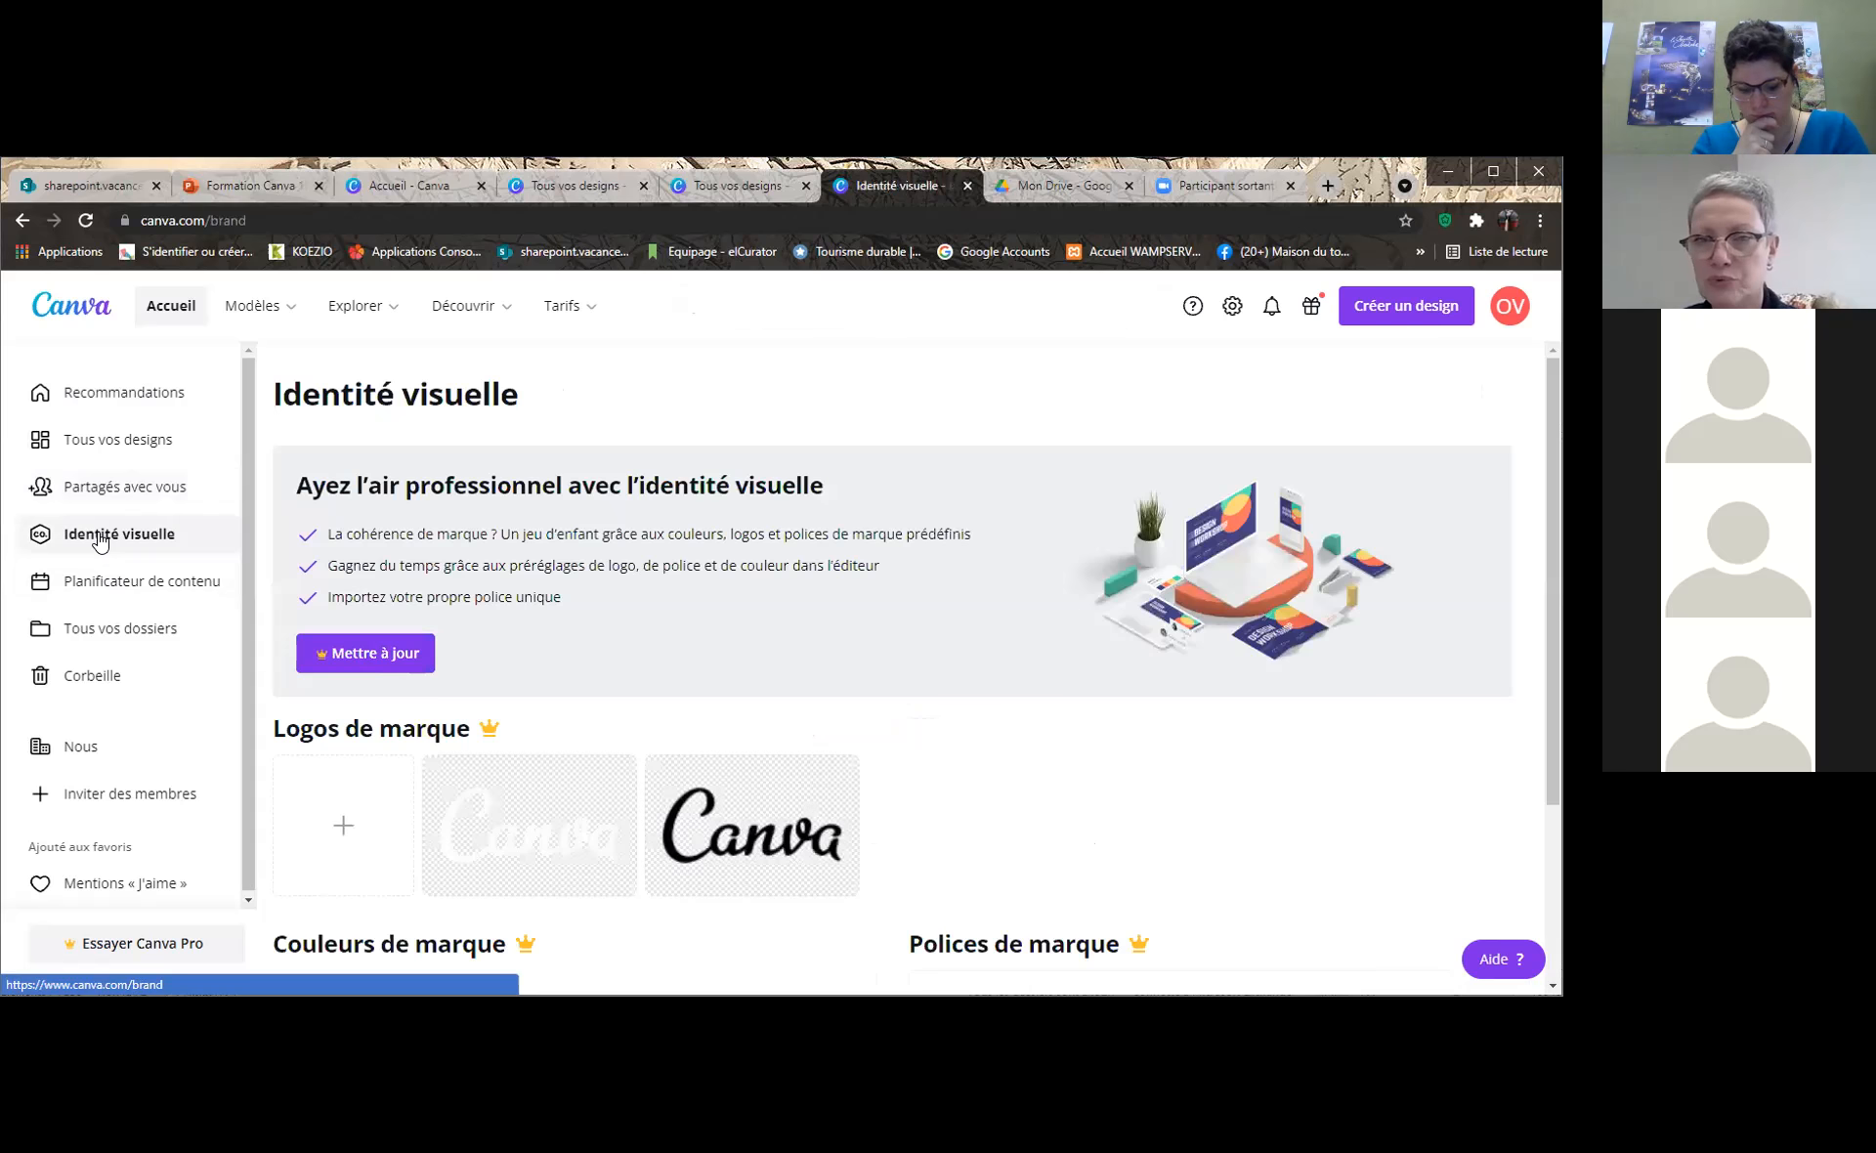
{"action": "scroll", "coordinate": [1038, 580], "scroll_direction": "down", "scroll_amount": 3}
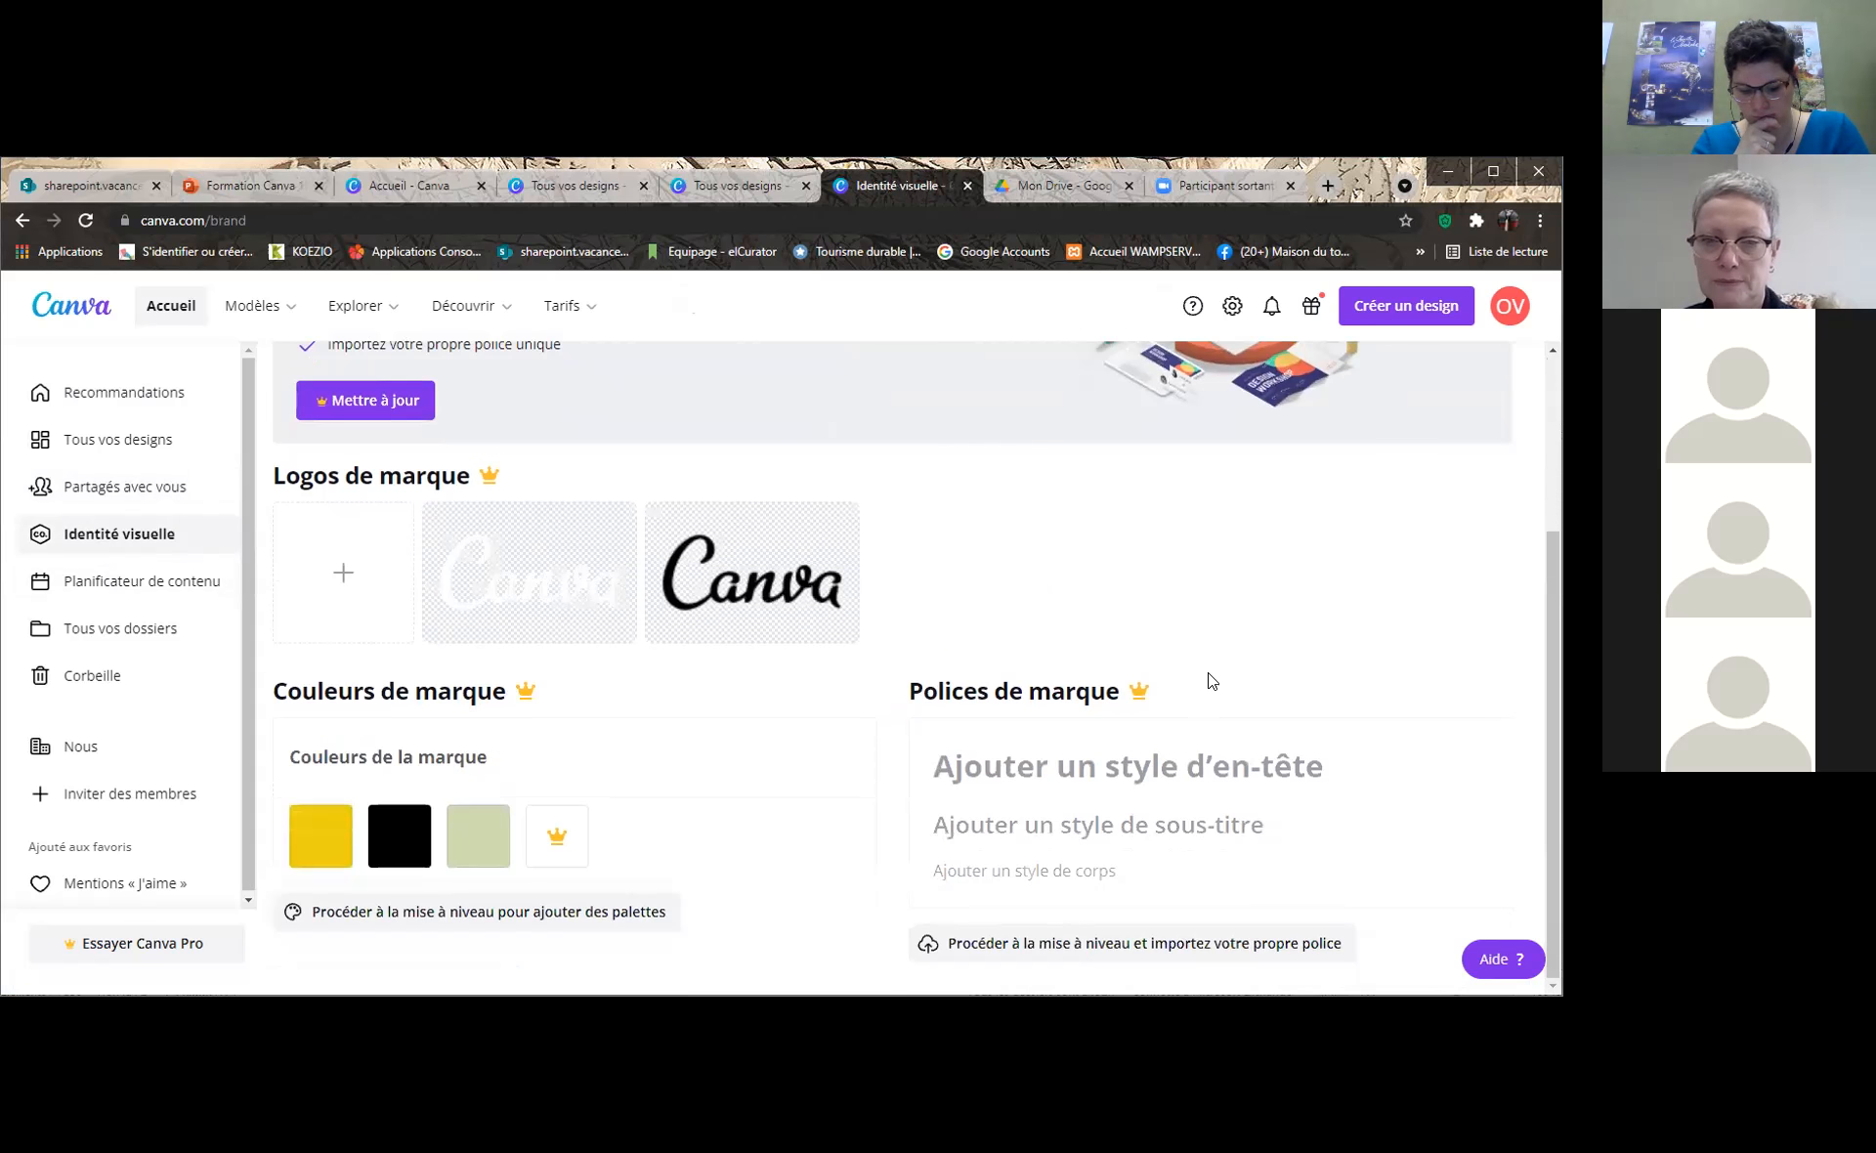
{"action": "scroll", "coordinate": [289, 744], "scroll_direction": "up", "scroll_amount": 3}
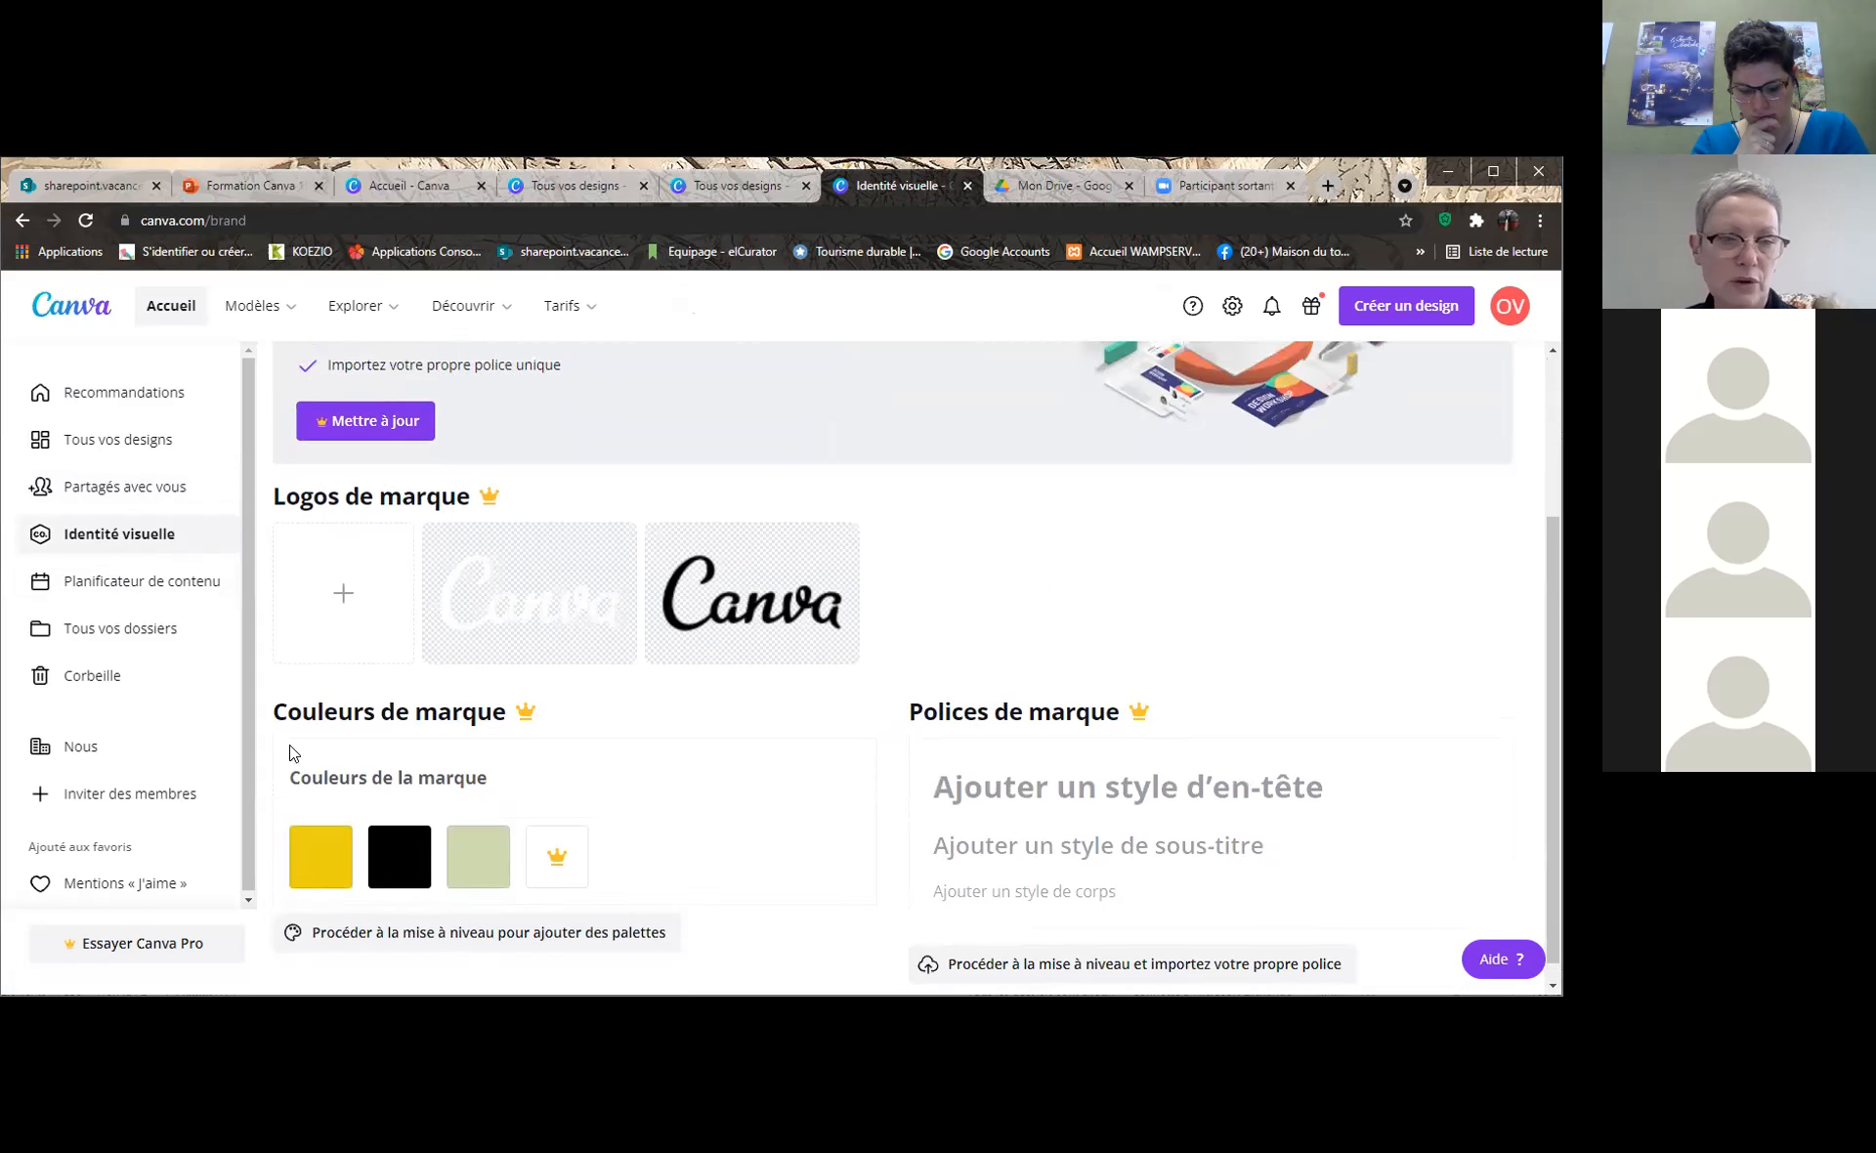
Show the content planner and look through its October 2021 calendar and social media scheduling section
{"action": "left_click", "coordinate": [129, 587]}
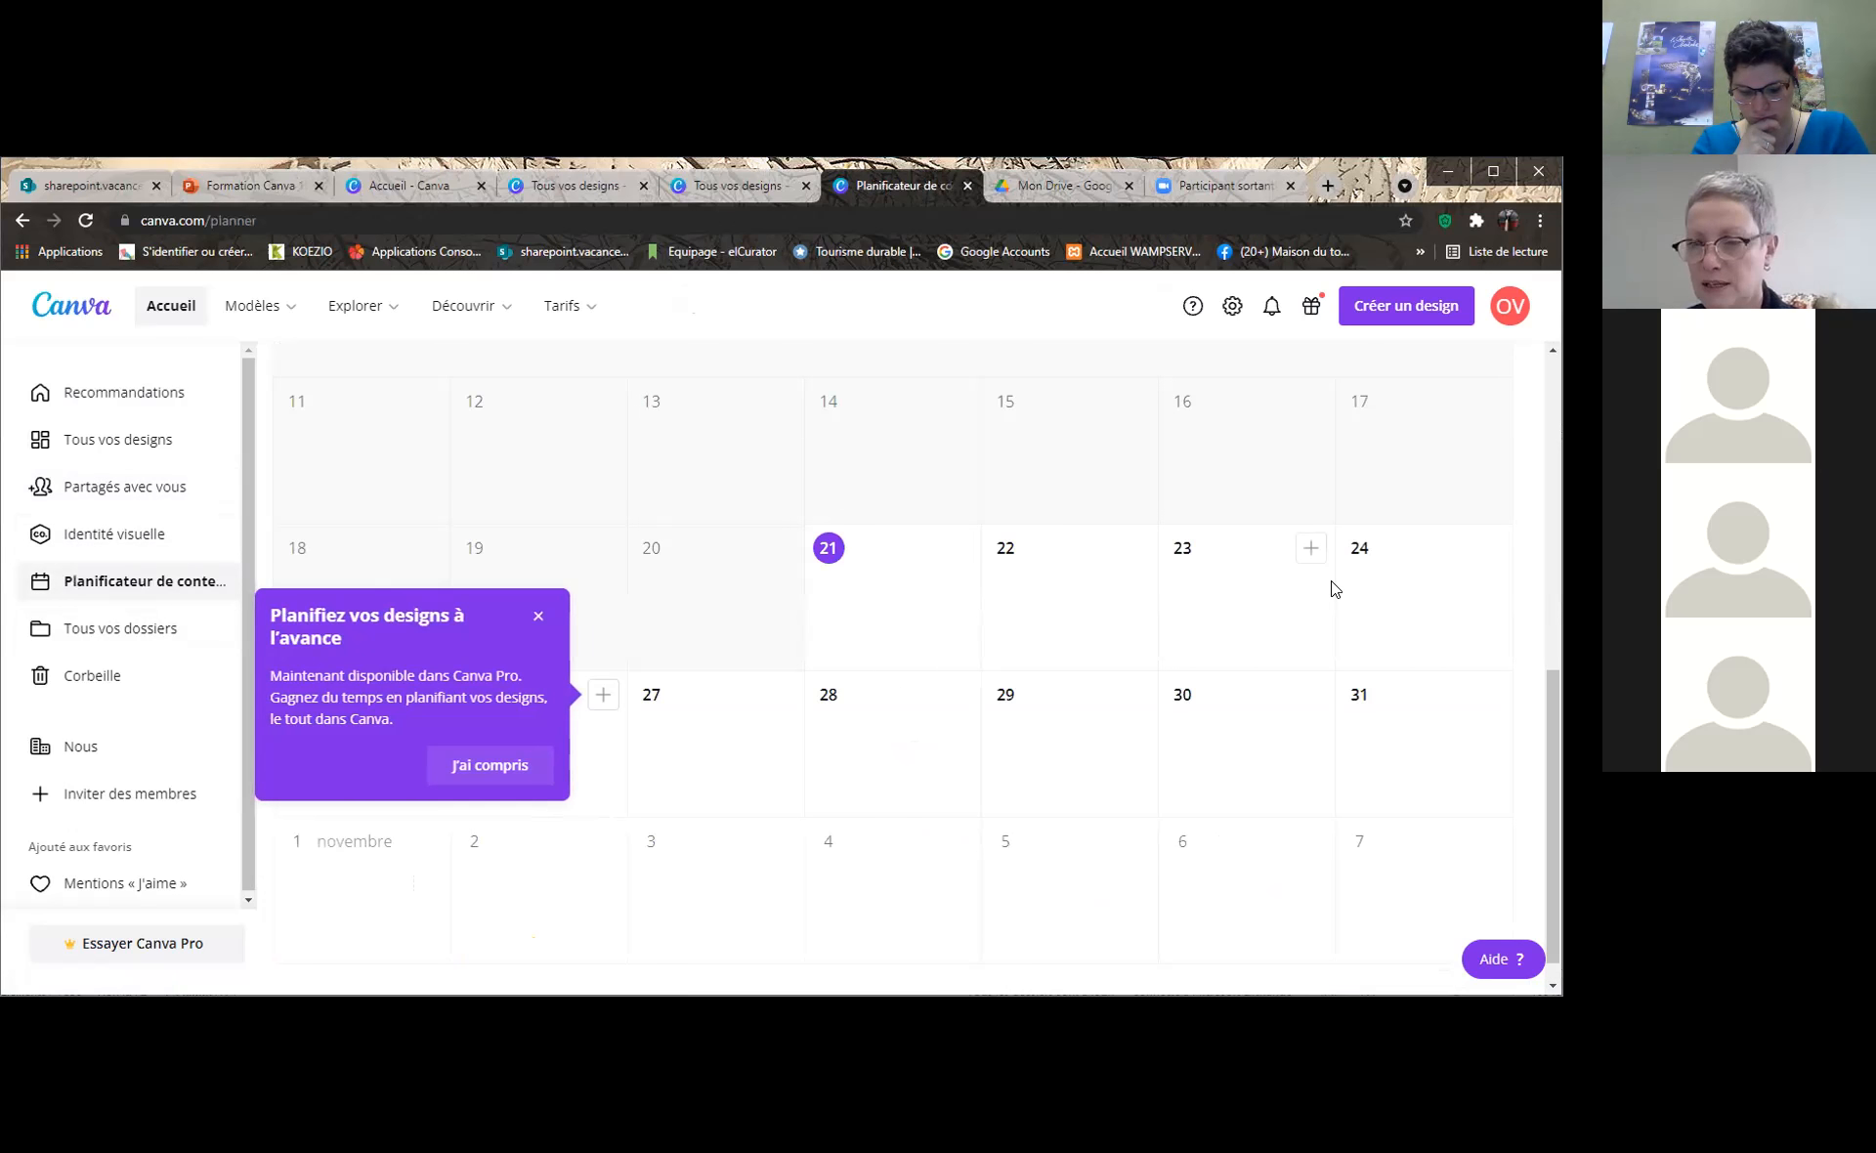
{"action": "scroll", "coordinate": [1331, 584], "scroll_direction": "down", "scroll_amount": 1}
{"action": "scroll", "coordinate": [1329, 593], "scroll_direction": "up", "scroll_amount": 1}
{"action": "scroll", "coordinate": [1281, 535], "scroll_direction": "up", "scroll_amount": 6}
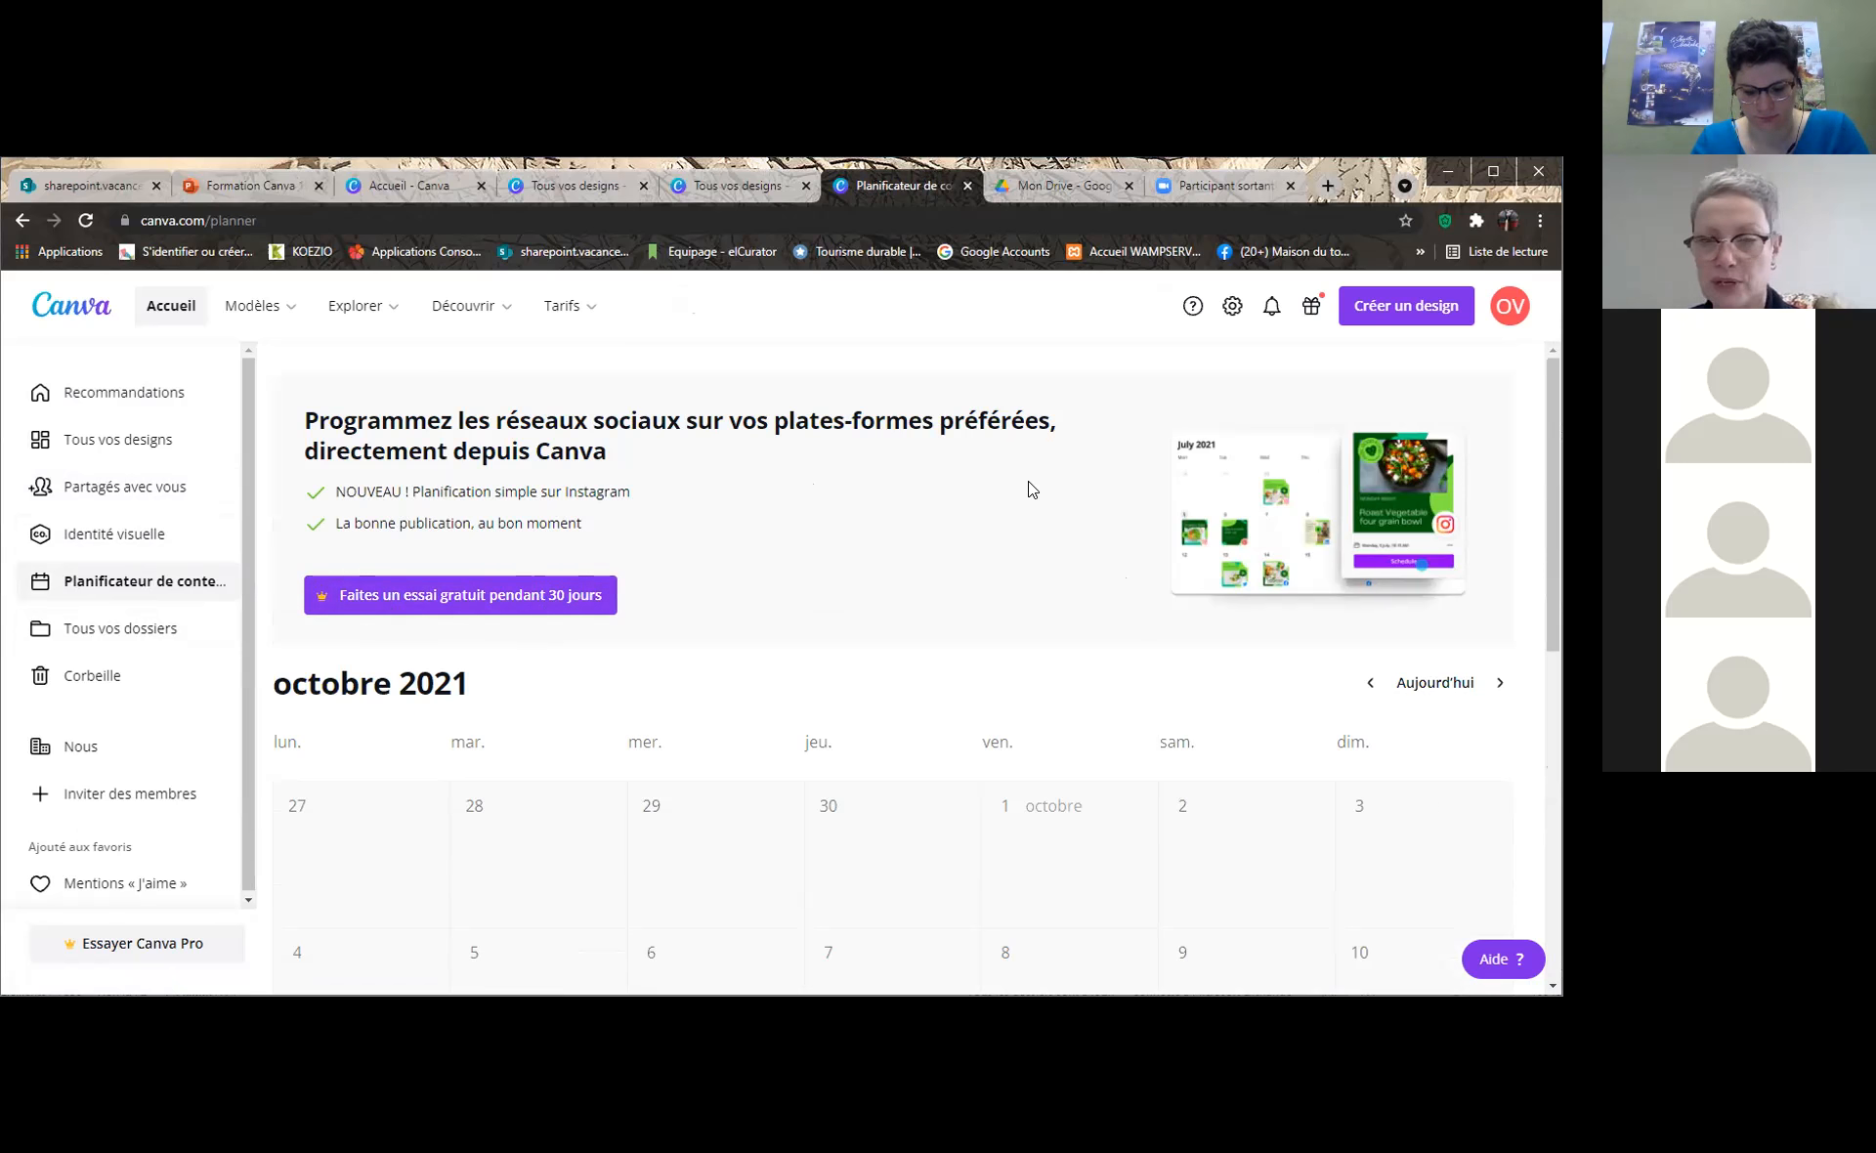
{"action": "scroll", "coordinate": [1028, 481], "scroll_direction": "down", "scroll_amount": 4}
{"action": "scroll", "coordinate": [1003, 492], "scroll_direction": "down", "scroll_amount": 2}
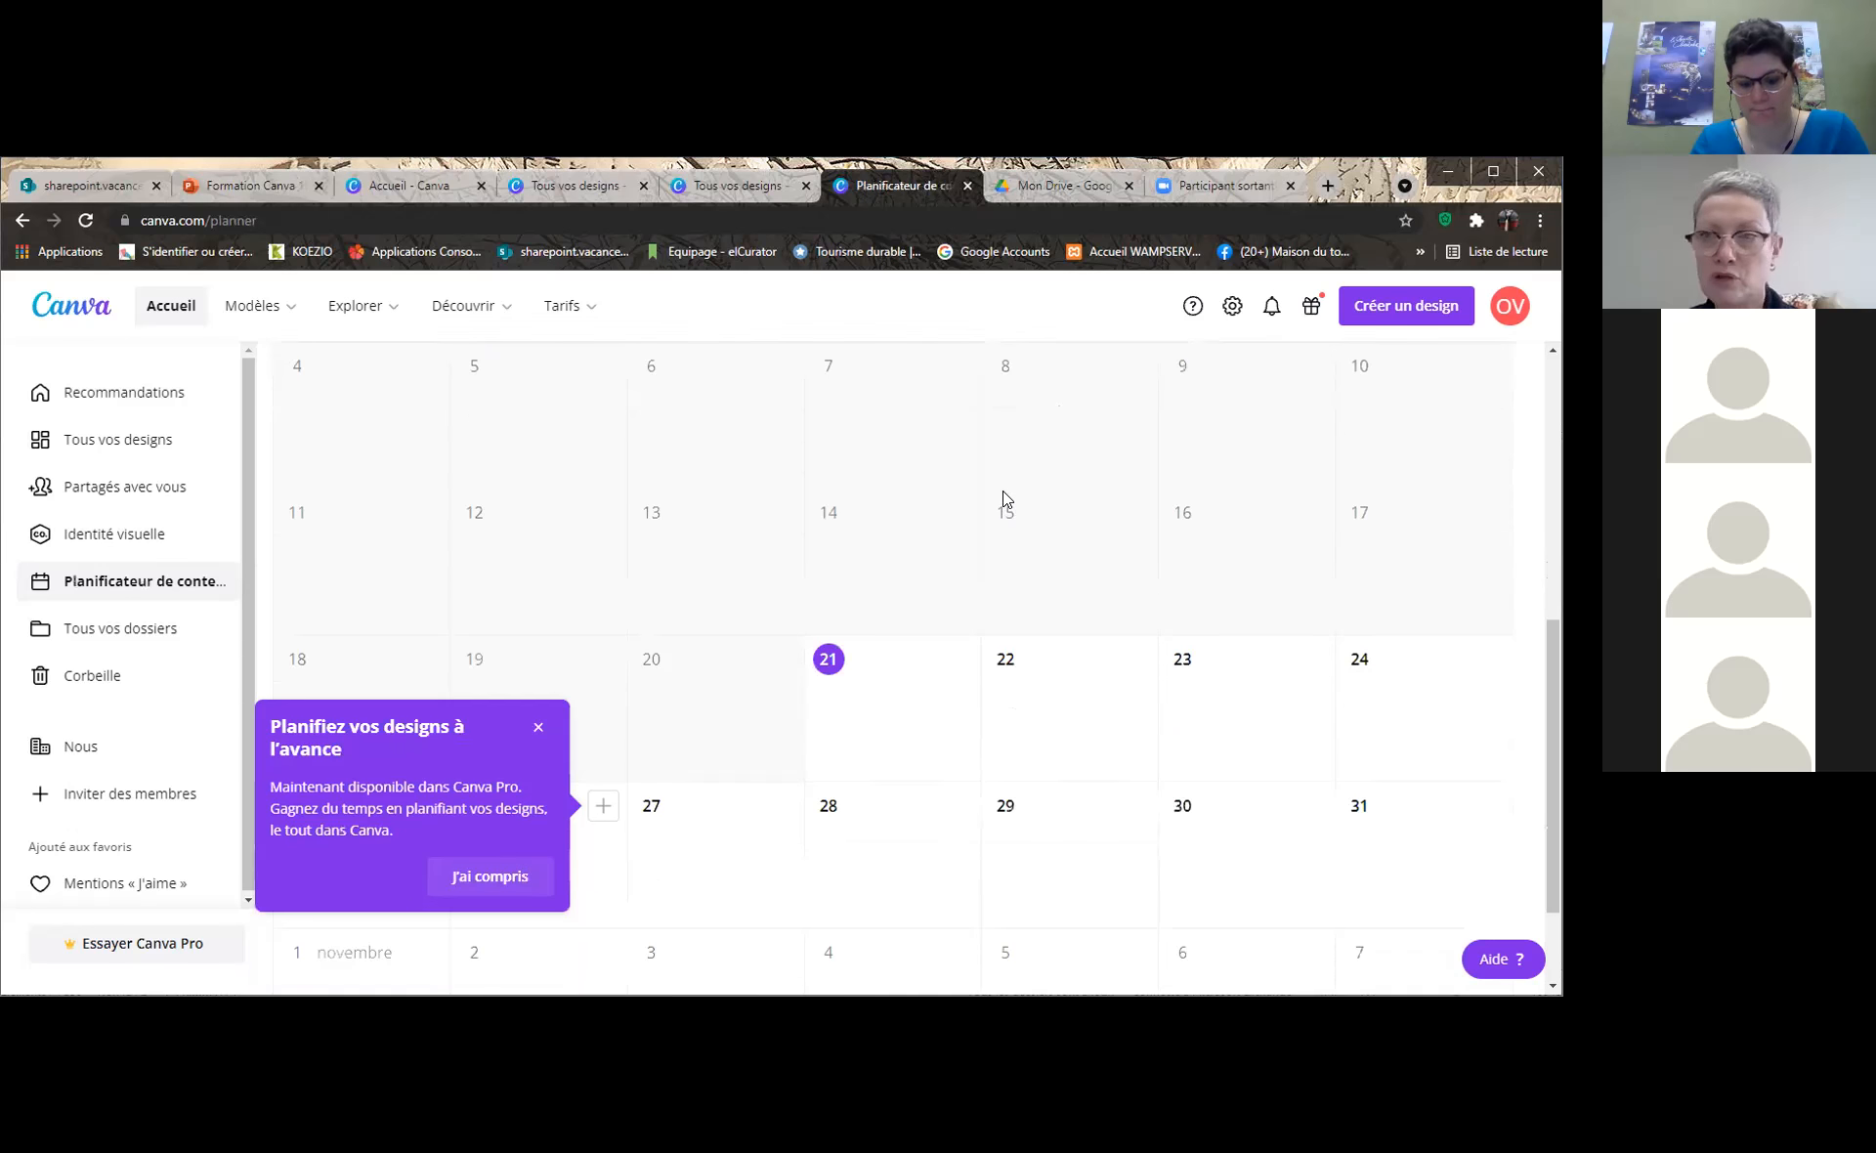
{"action": "scroll", "coordinate": [1003, 491], "scroll_direction": "down", "scroll_amount": 2}
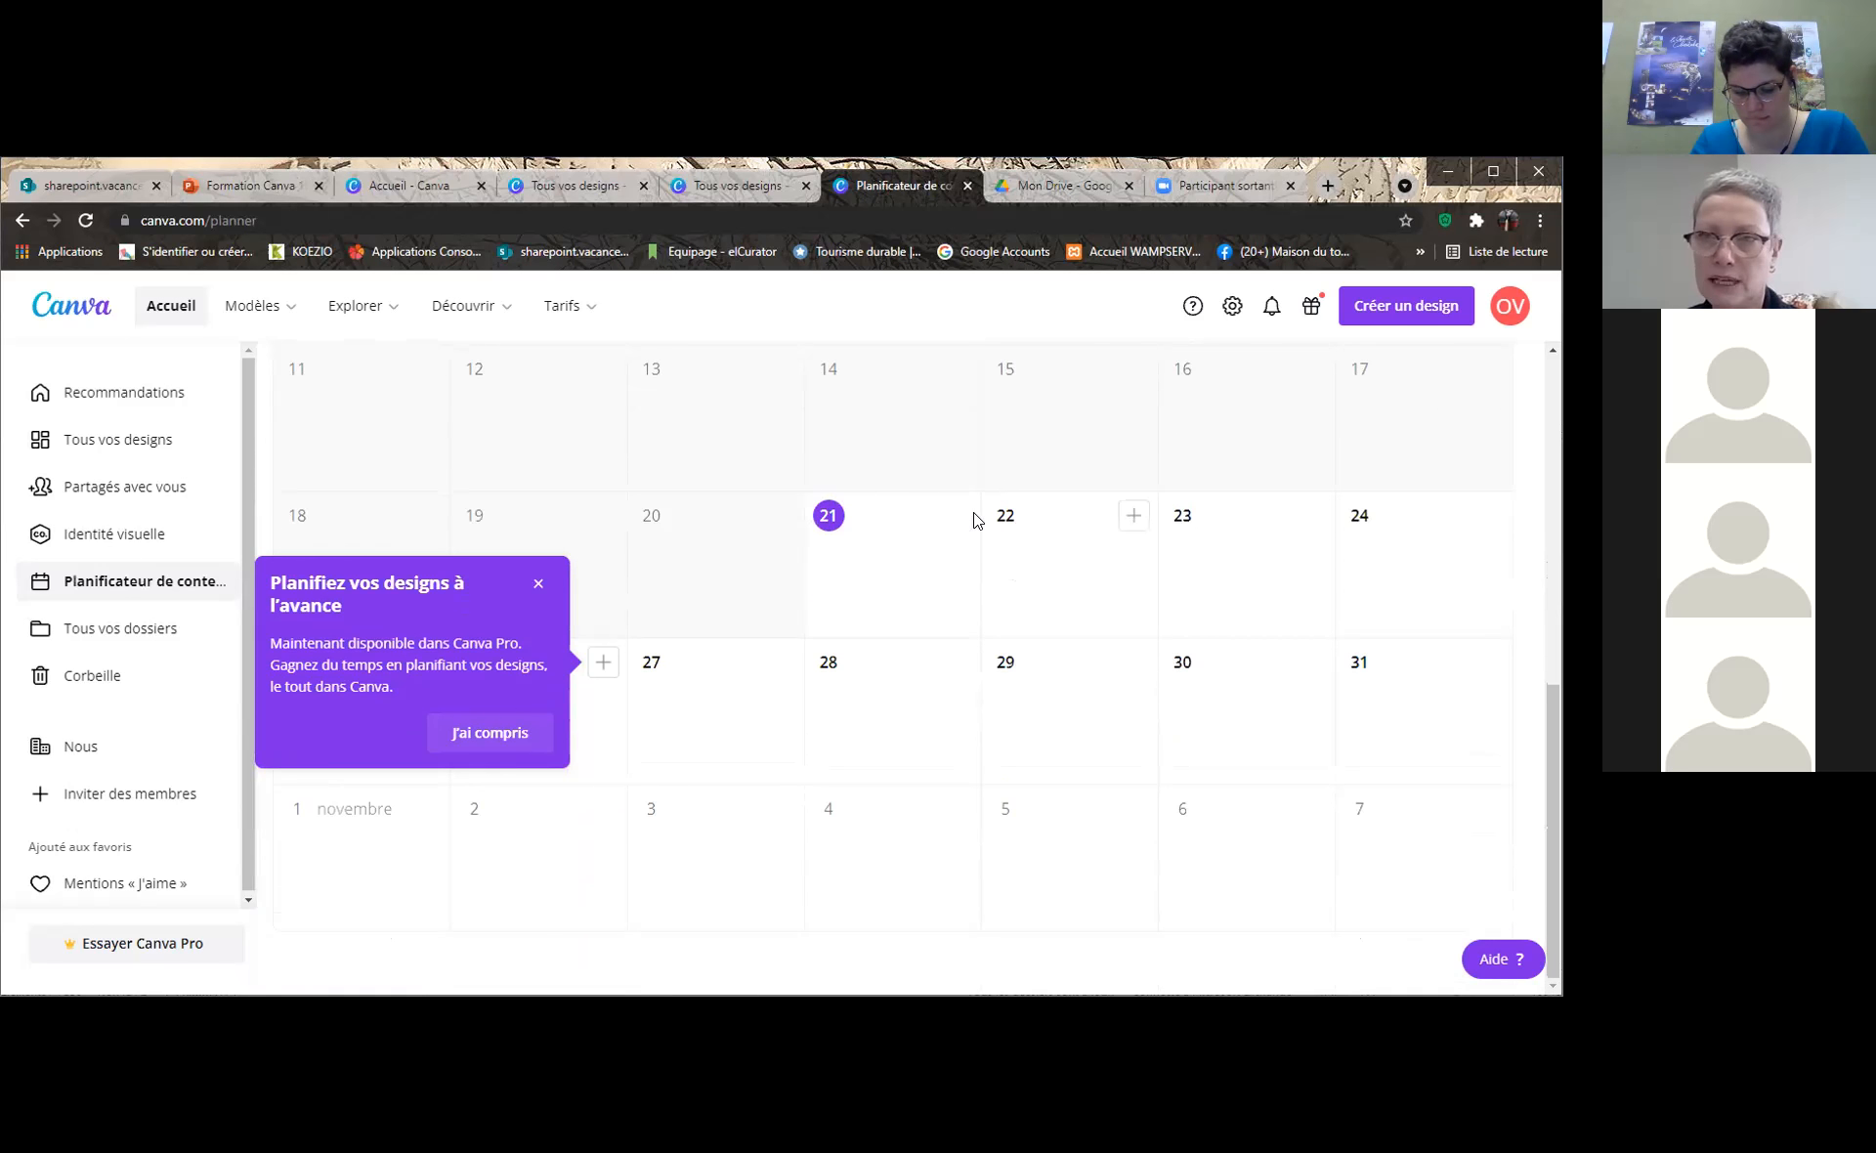
{"action": "scroll", "coordinate": [967, 503], "scroll_direction": "up", "scroll_amount": 5}
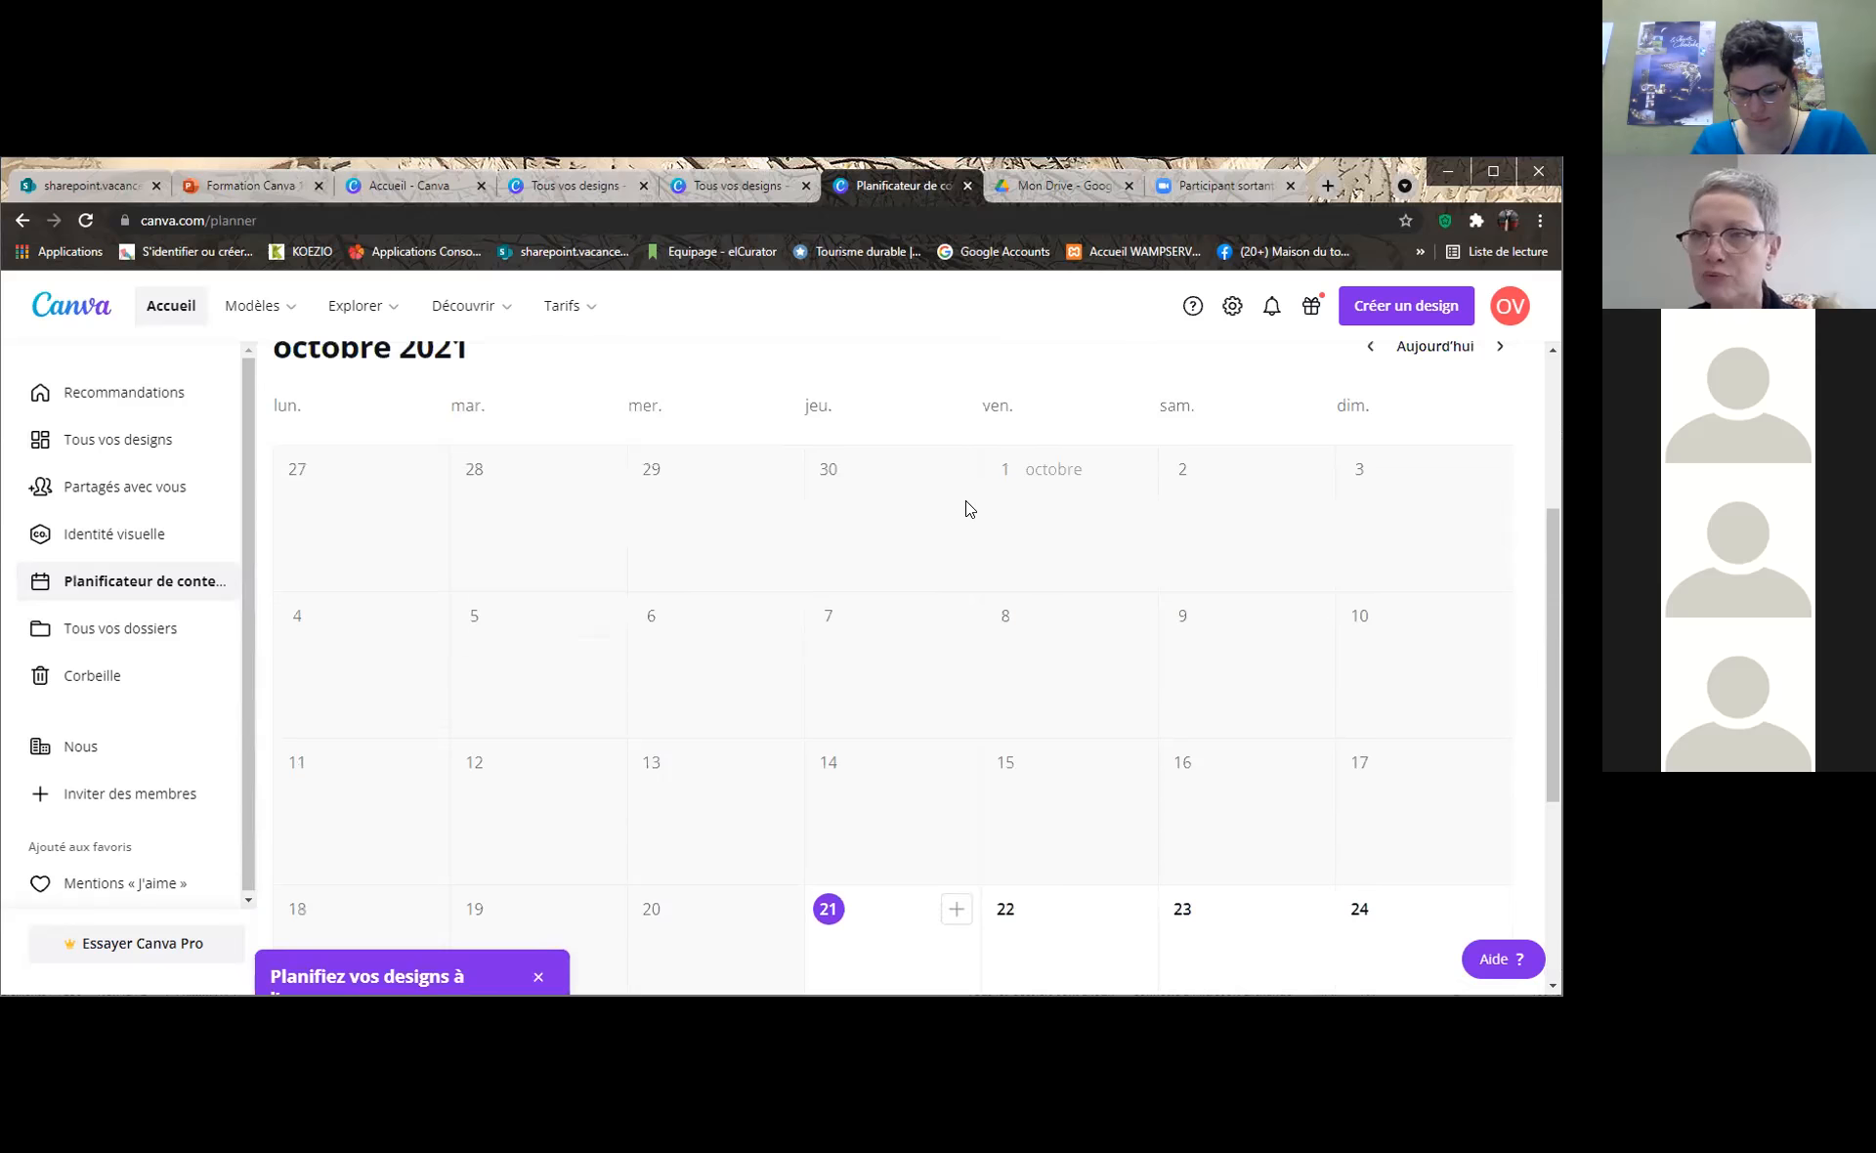
{"action": "scroll", "coordinate": [966, 499], "scroll_direction": "down", "scroll_amount": 3}
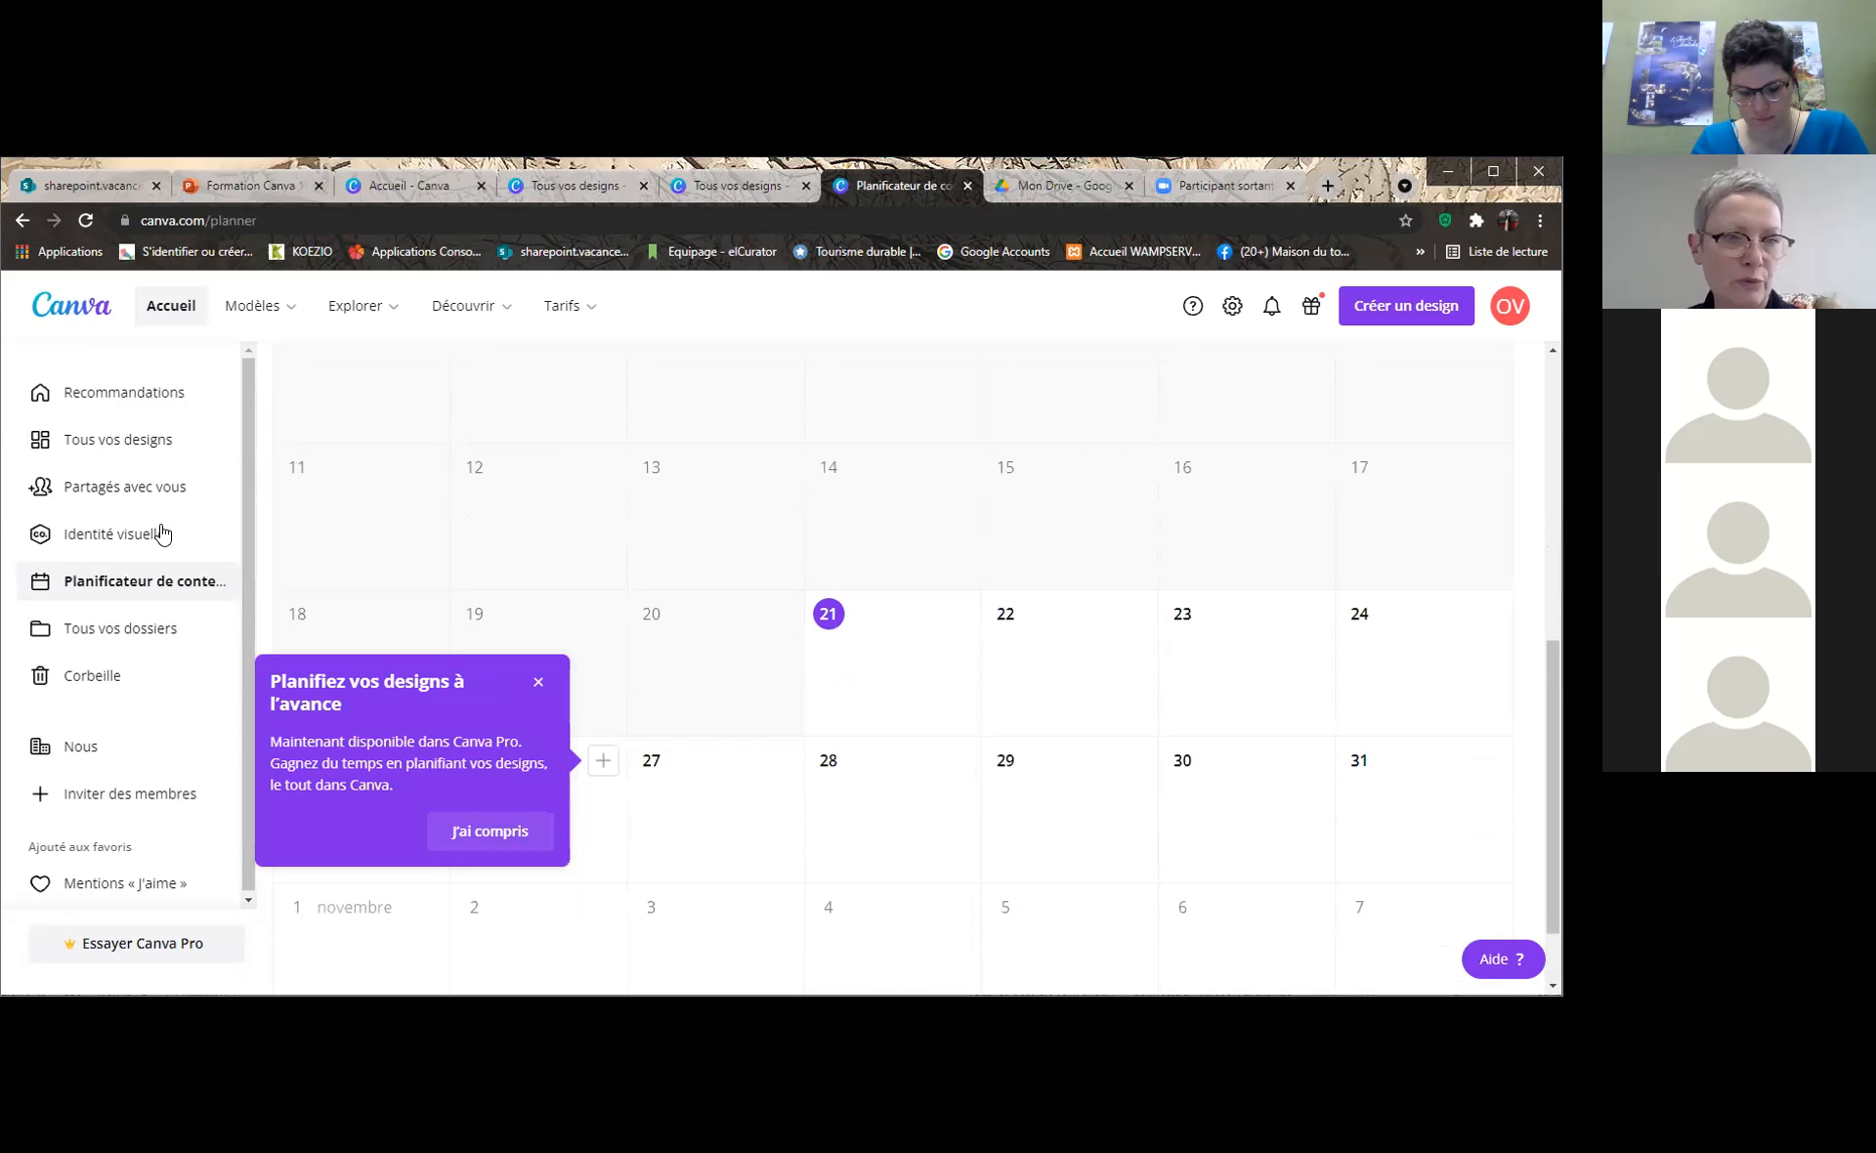
Show all folders and open the Mentions « J'aime » folder of liked items
{"action": "left_click", "coordinate": [87, 631]}
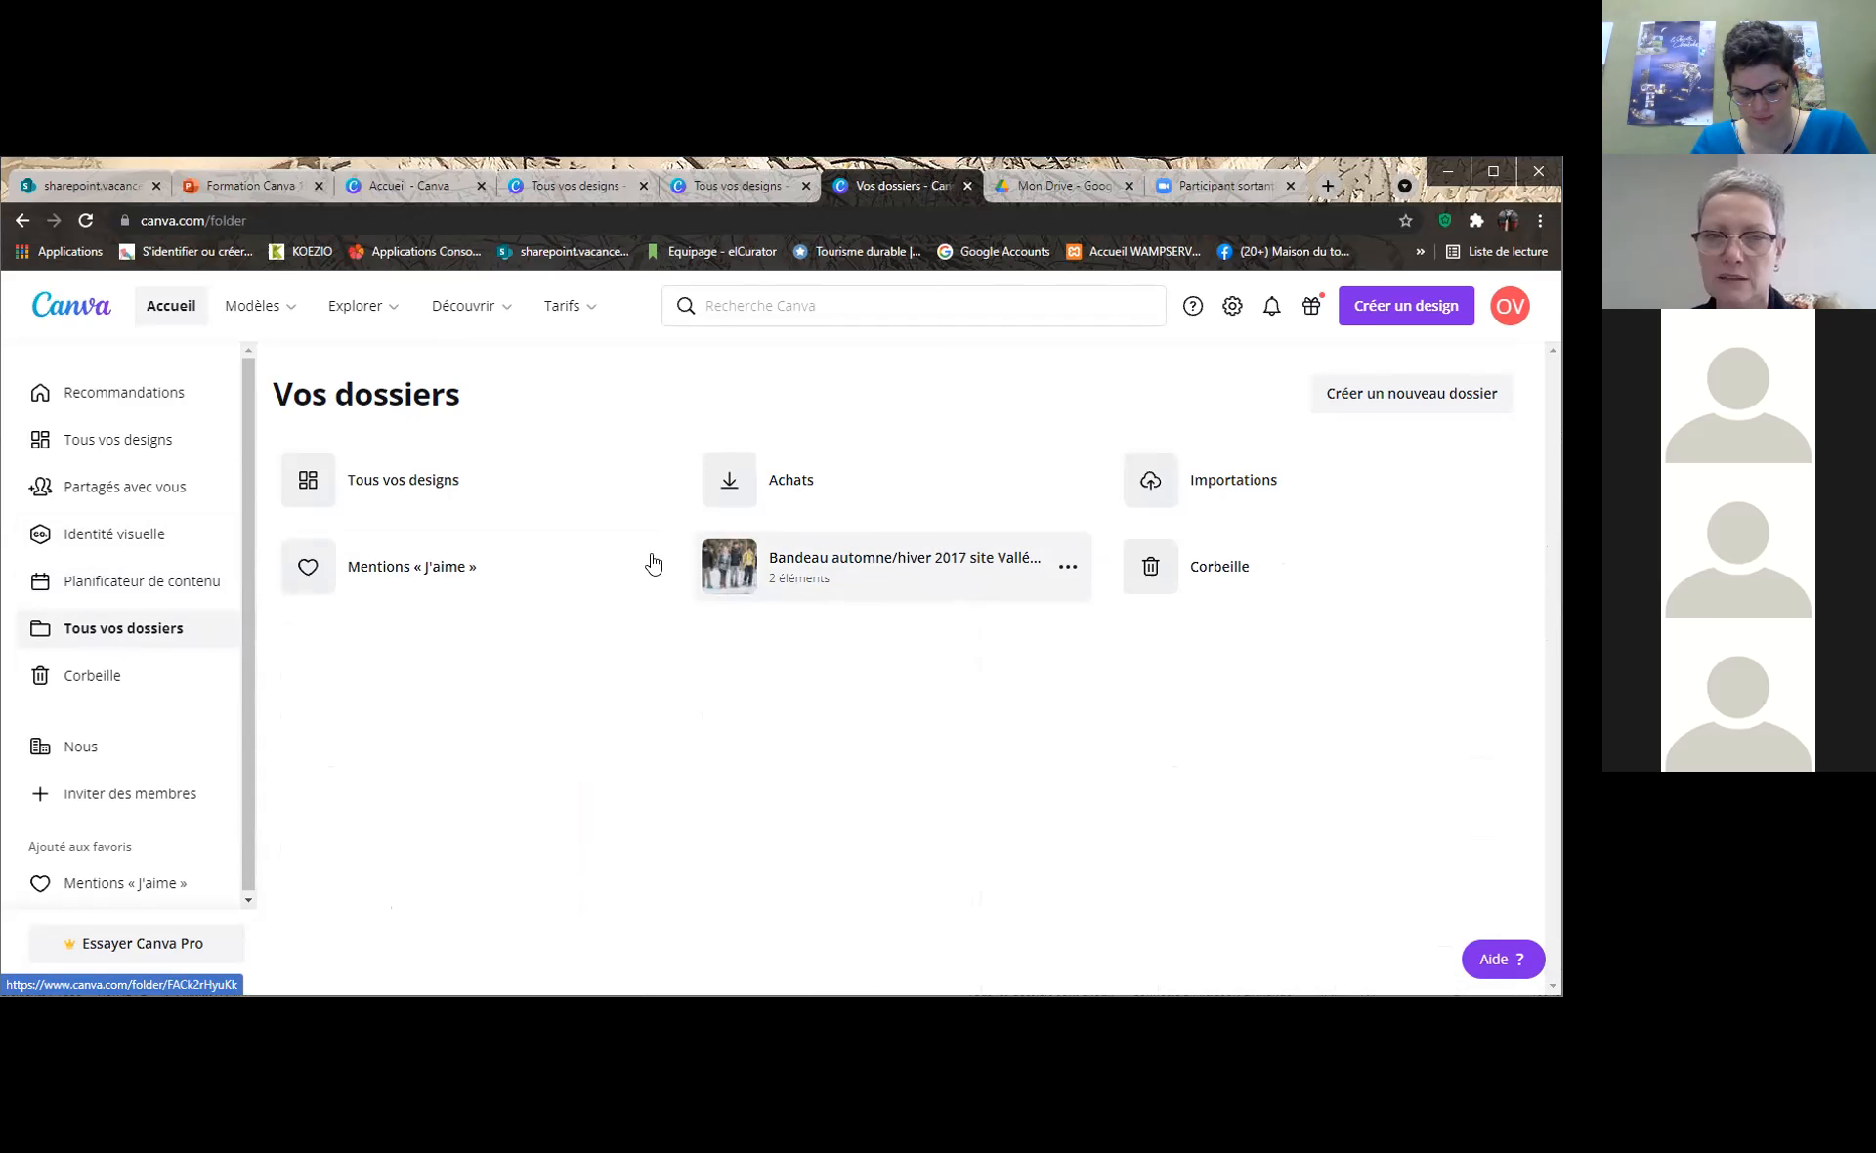
{"action": "left_click", "coordinate": [393, 573]}
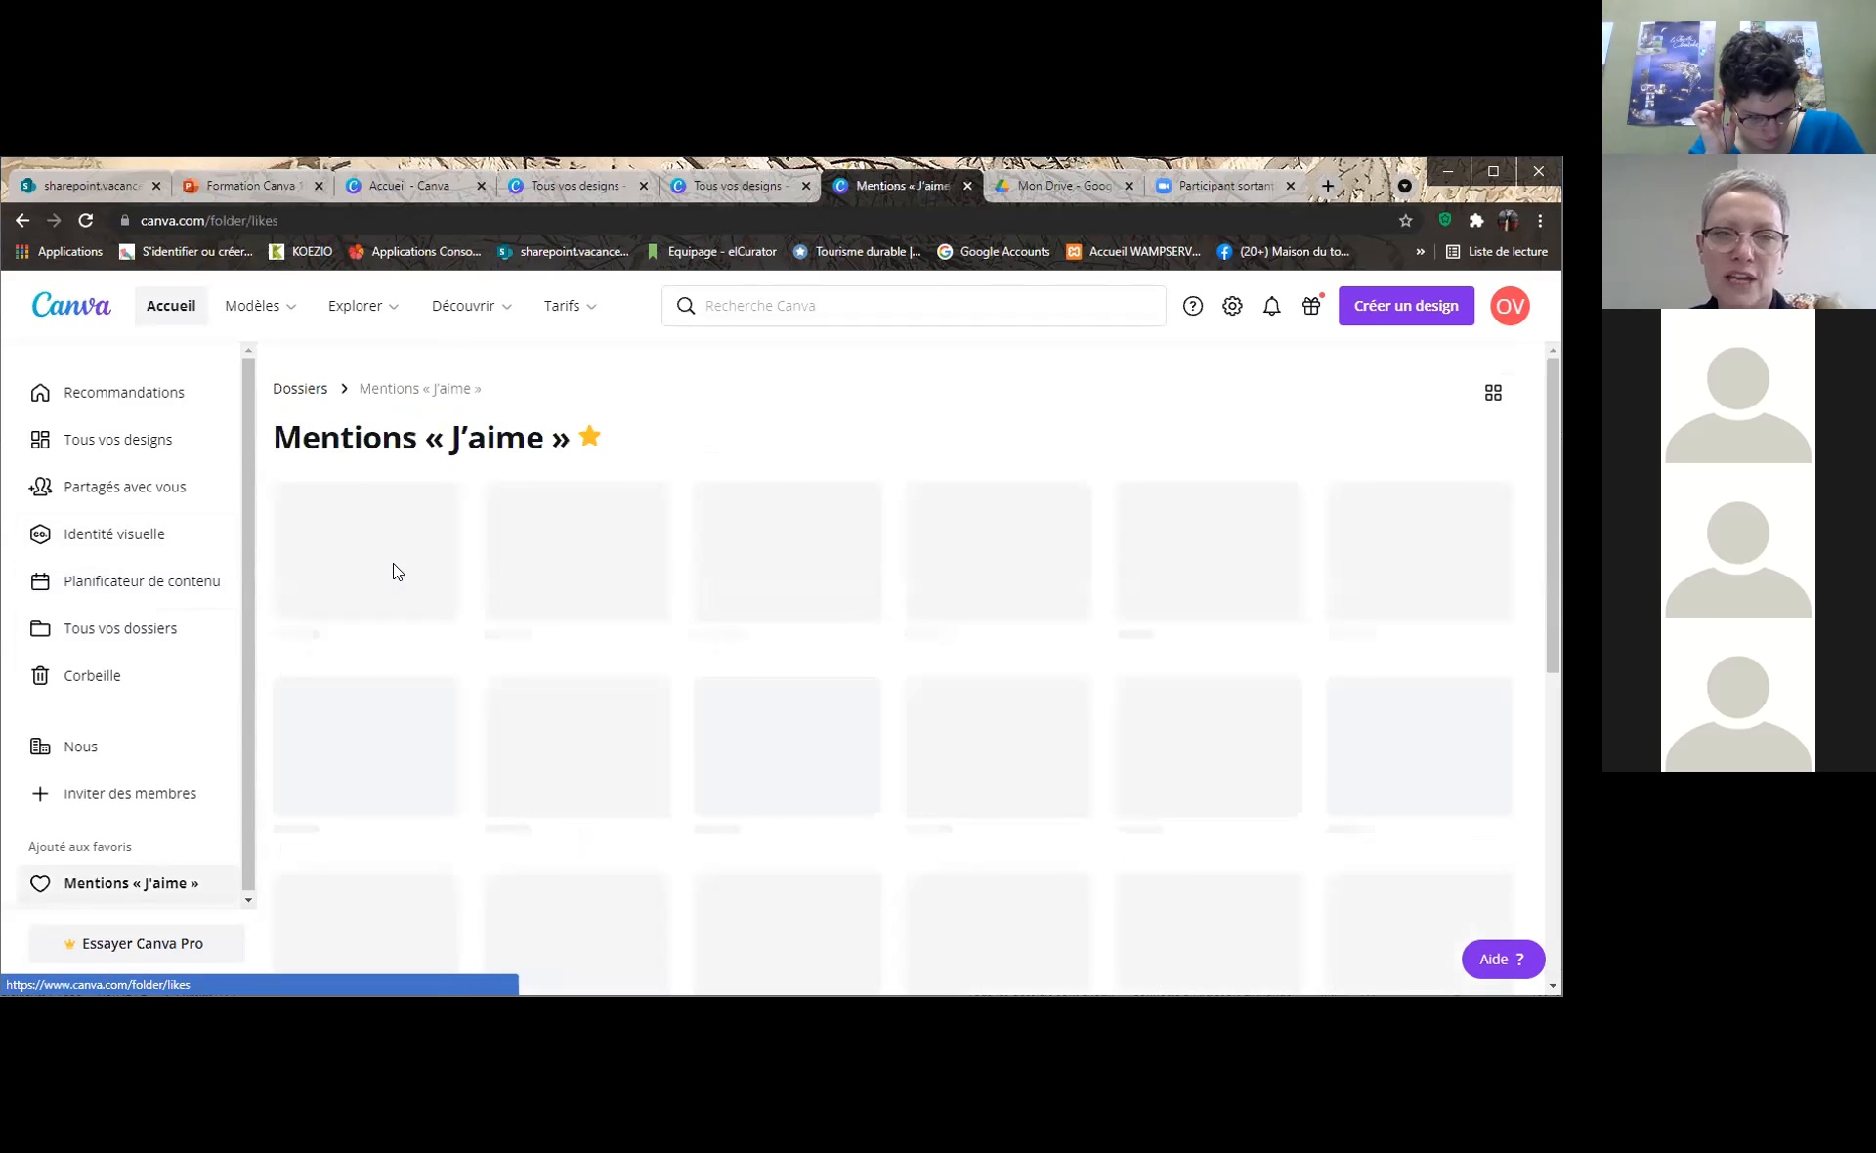
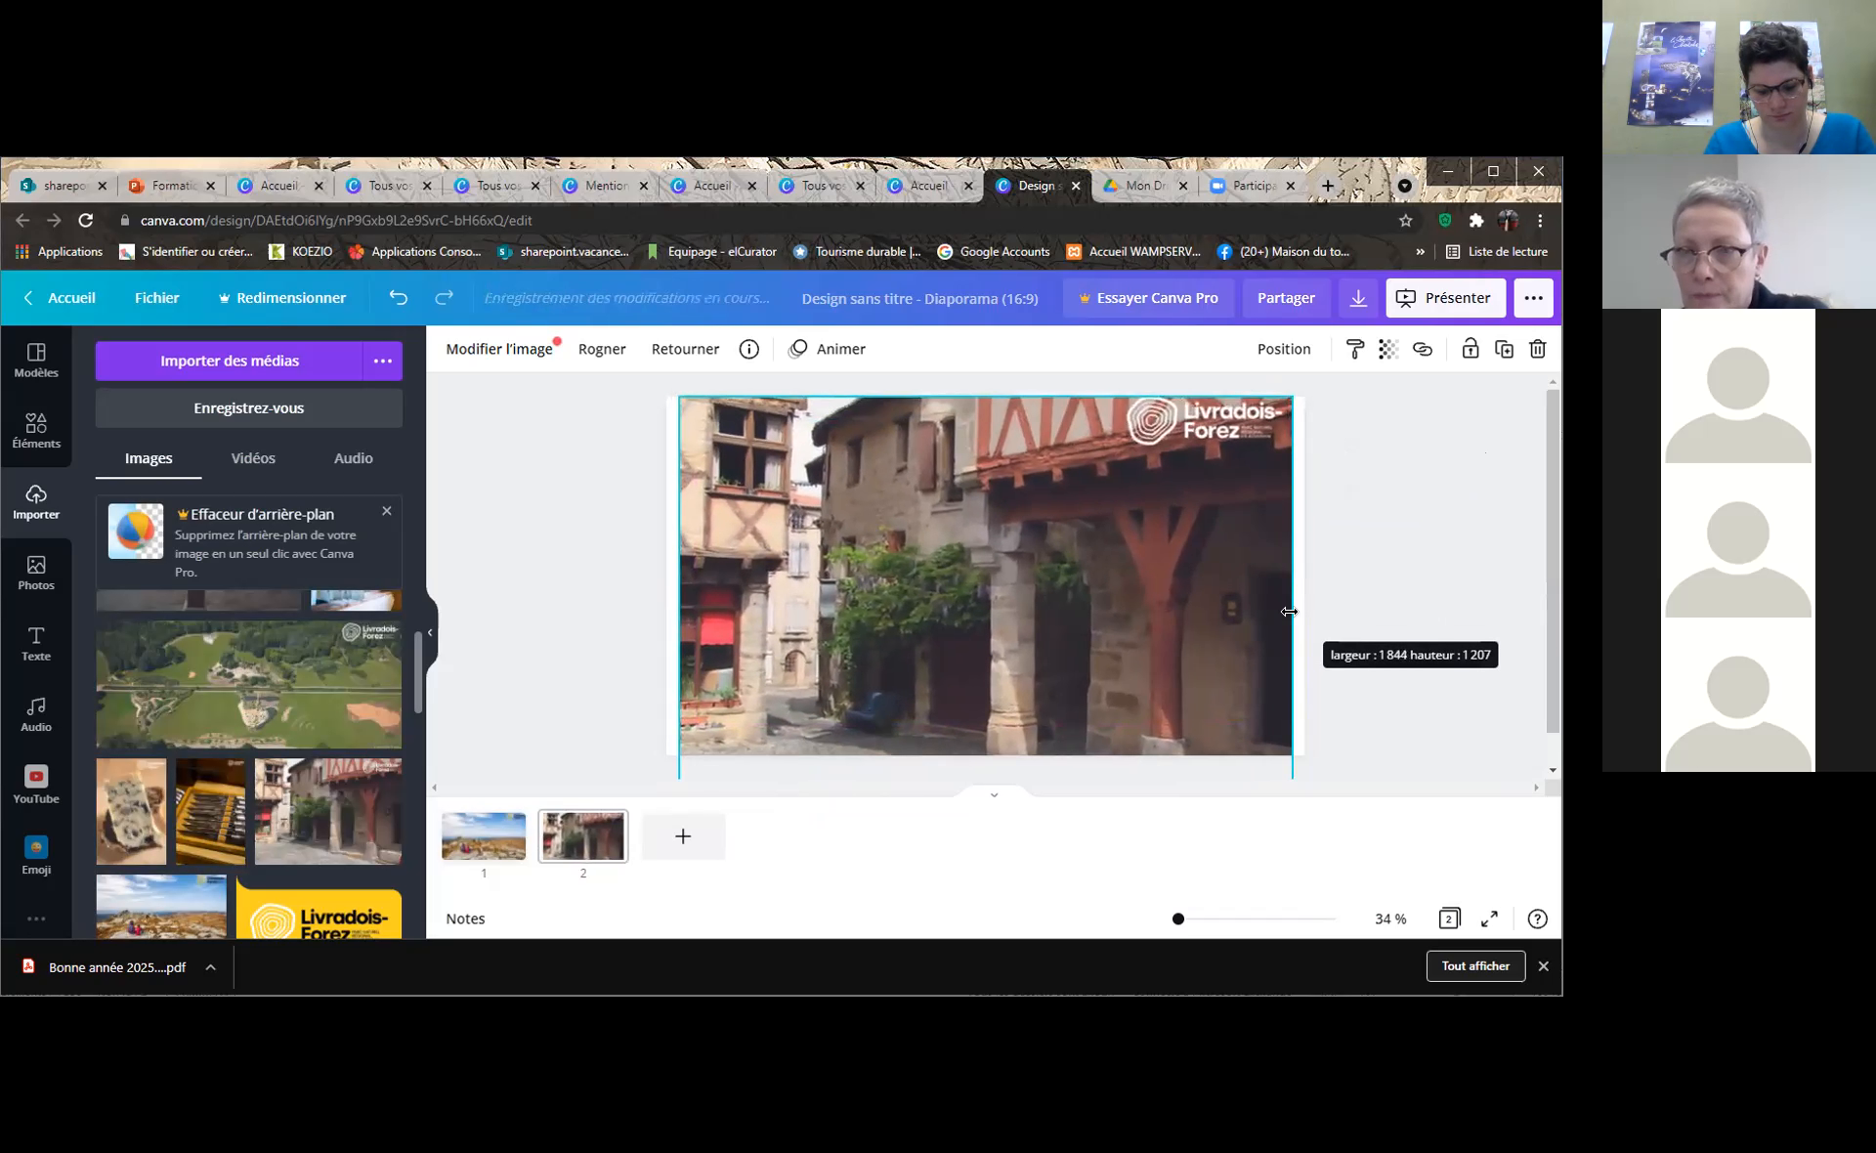
Reposition and enlarge the village street photo on page 2 to about 1937 × 1260 so it covers the whole page
{"action": "left_click_drag", "start_coordinate": [686, 597], "coordinate": [673, 598]}
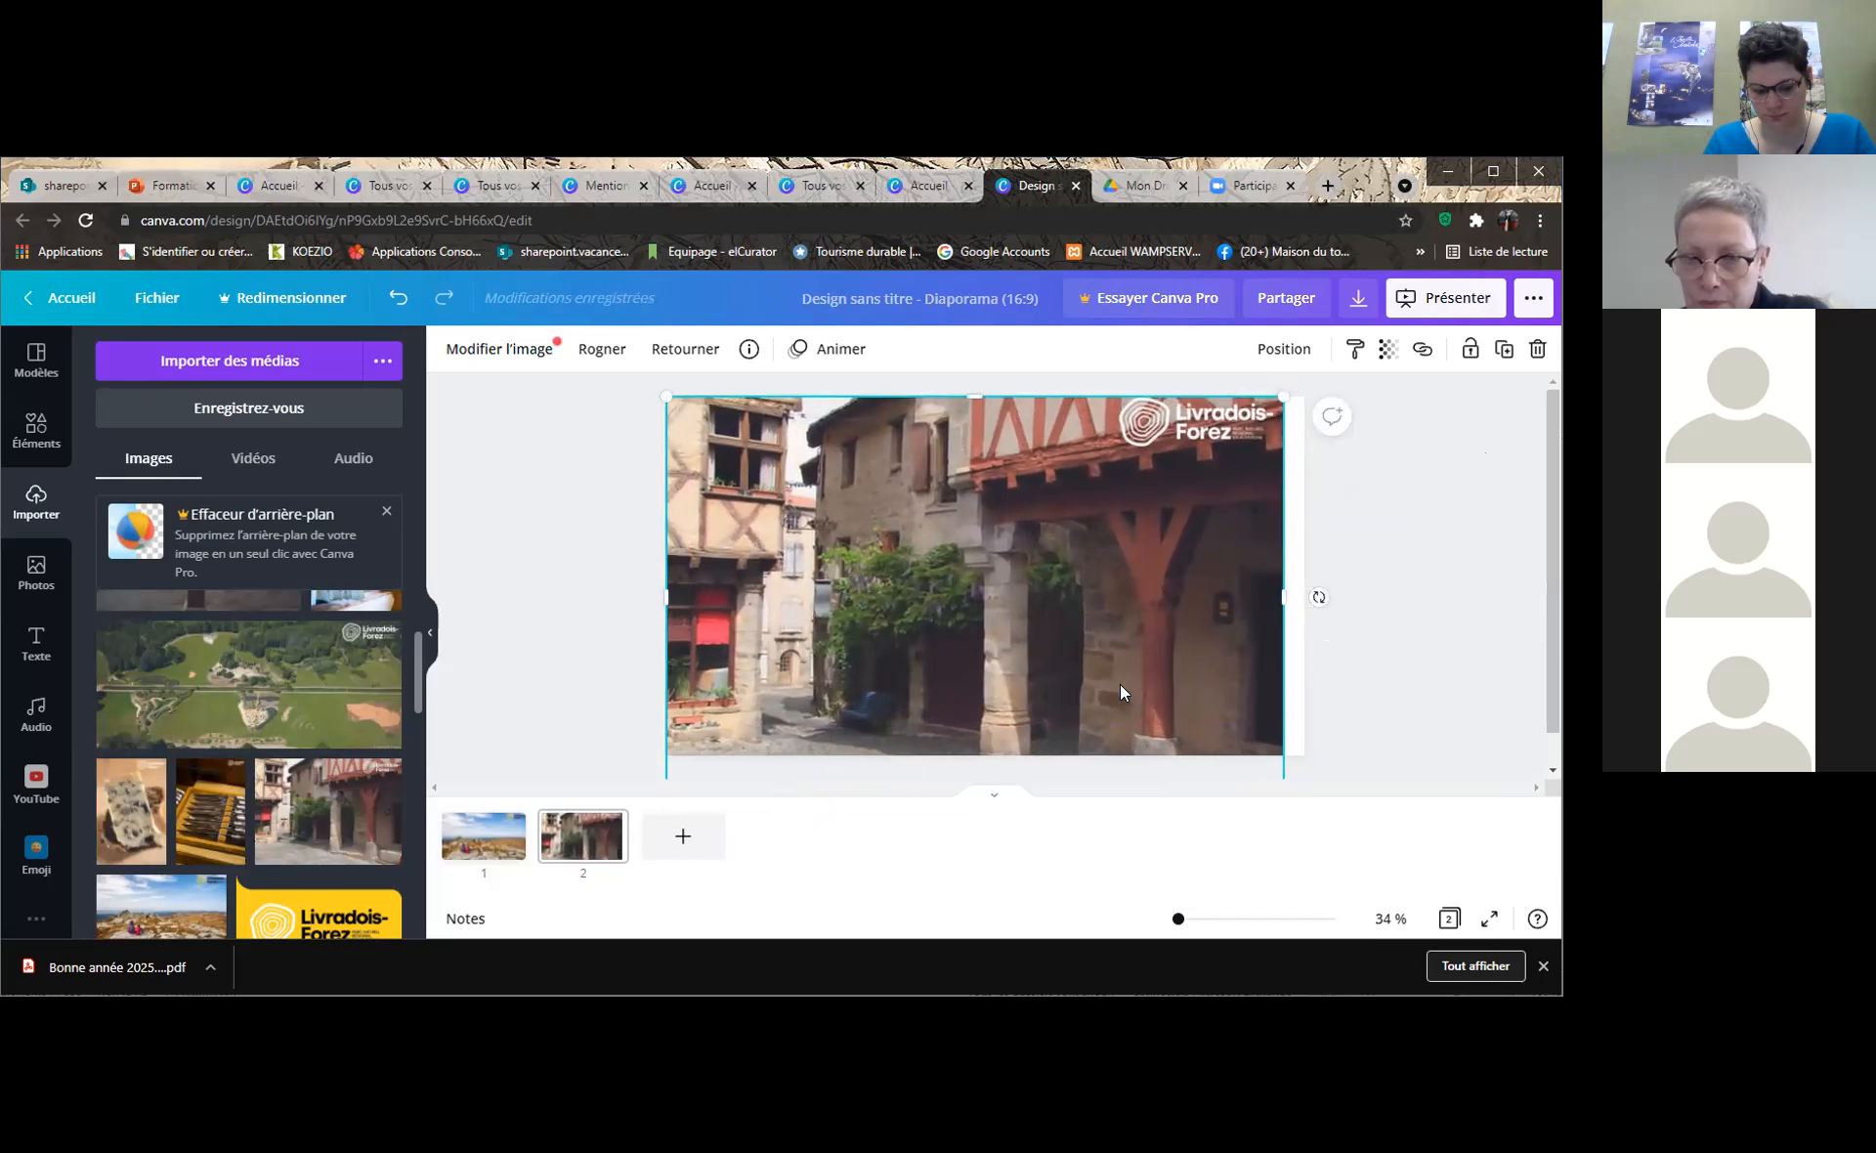
{"action": "left_click_drag", "start_coordinate": [1033, 669], "coordinate": [1025, 687]}
{"action": "left_click_drag", "start_coordinate": [1272, 416], "coordinate": [1303, 412]}
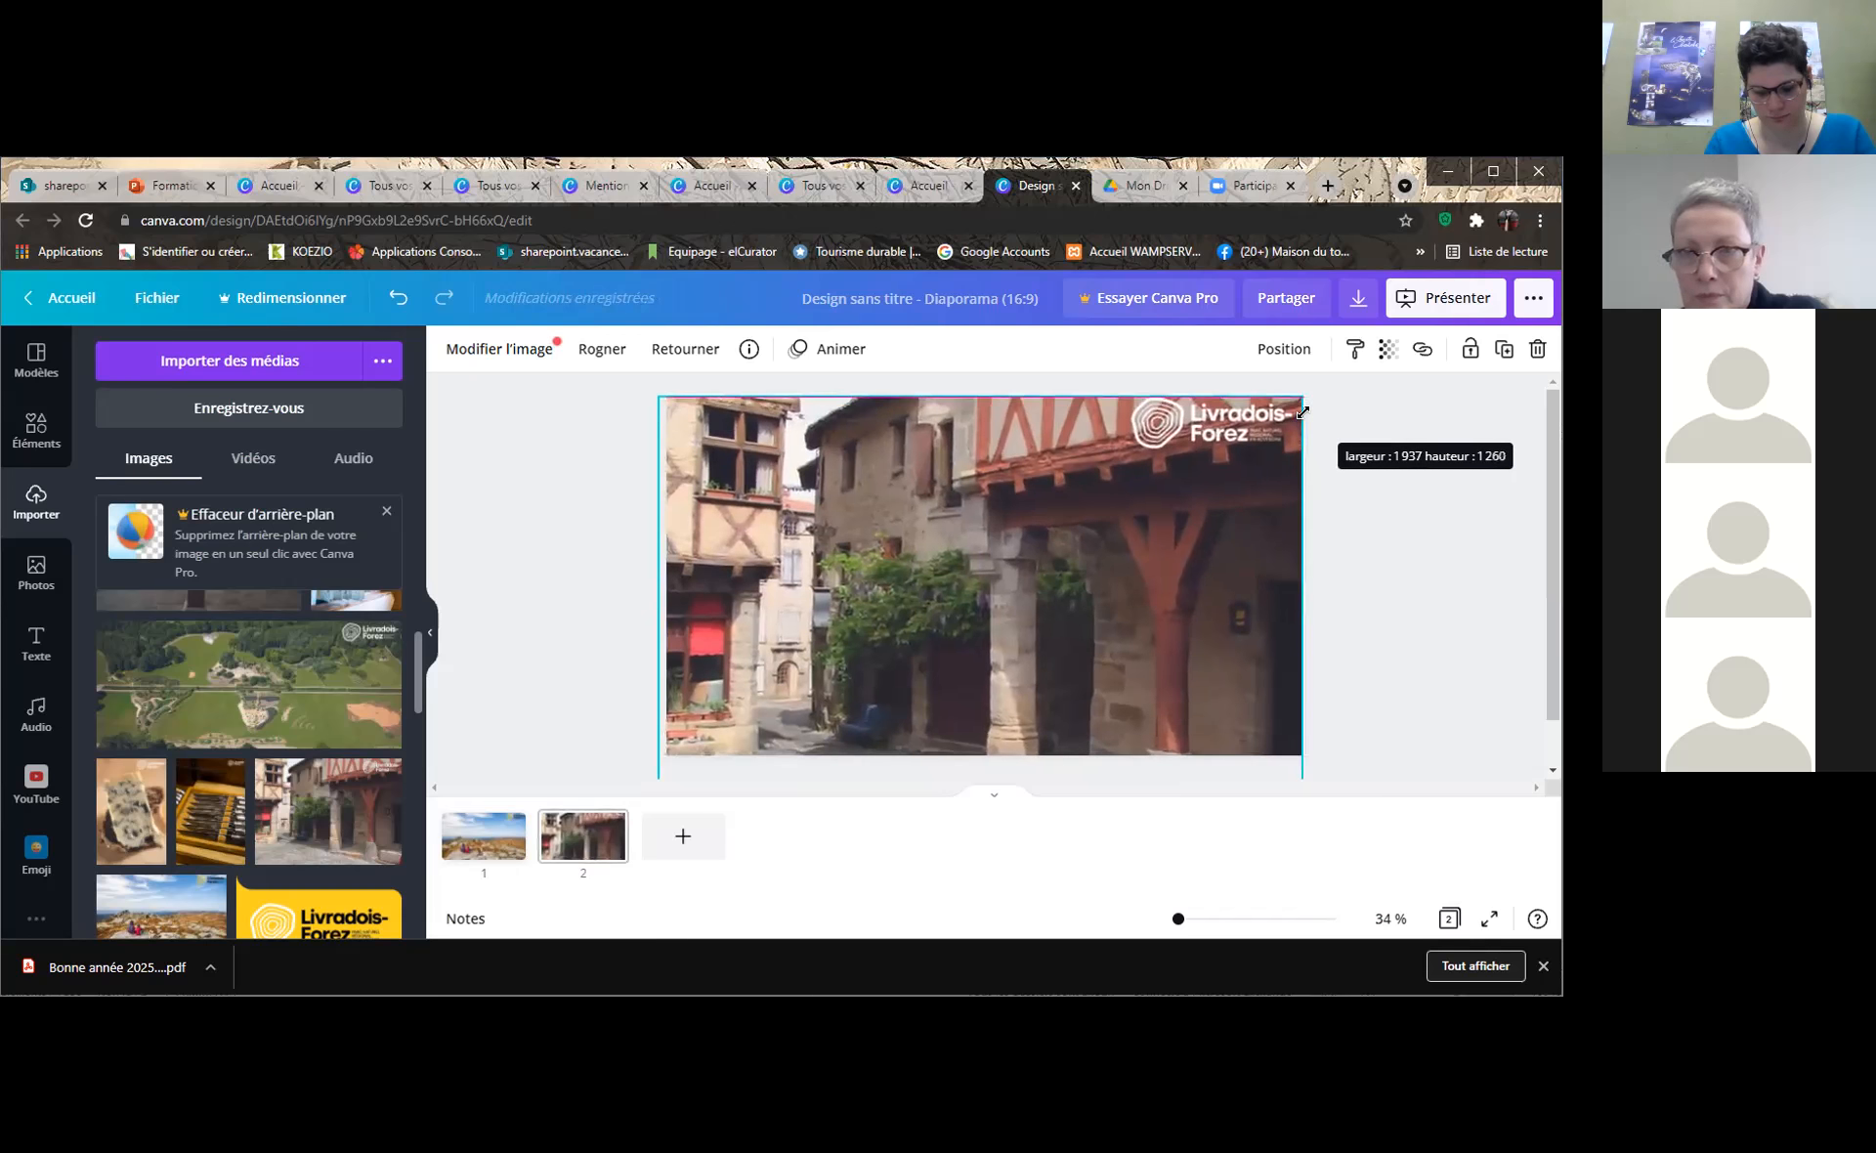
{"action": "left_click", "coordinate": [592, 544]}
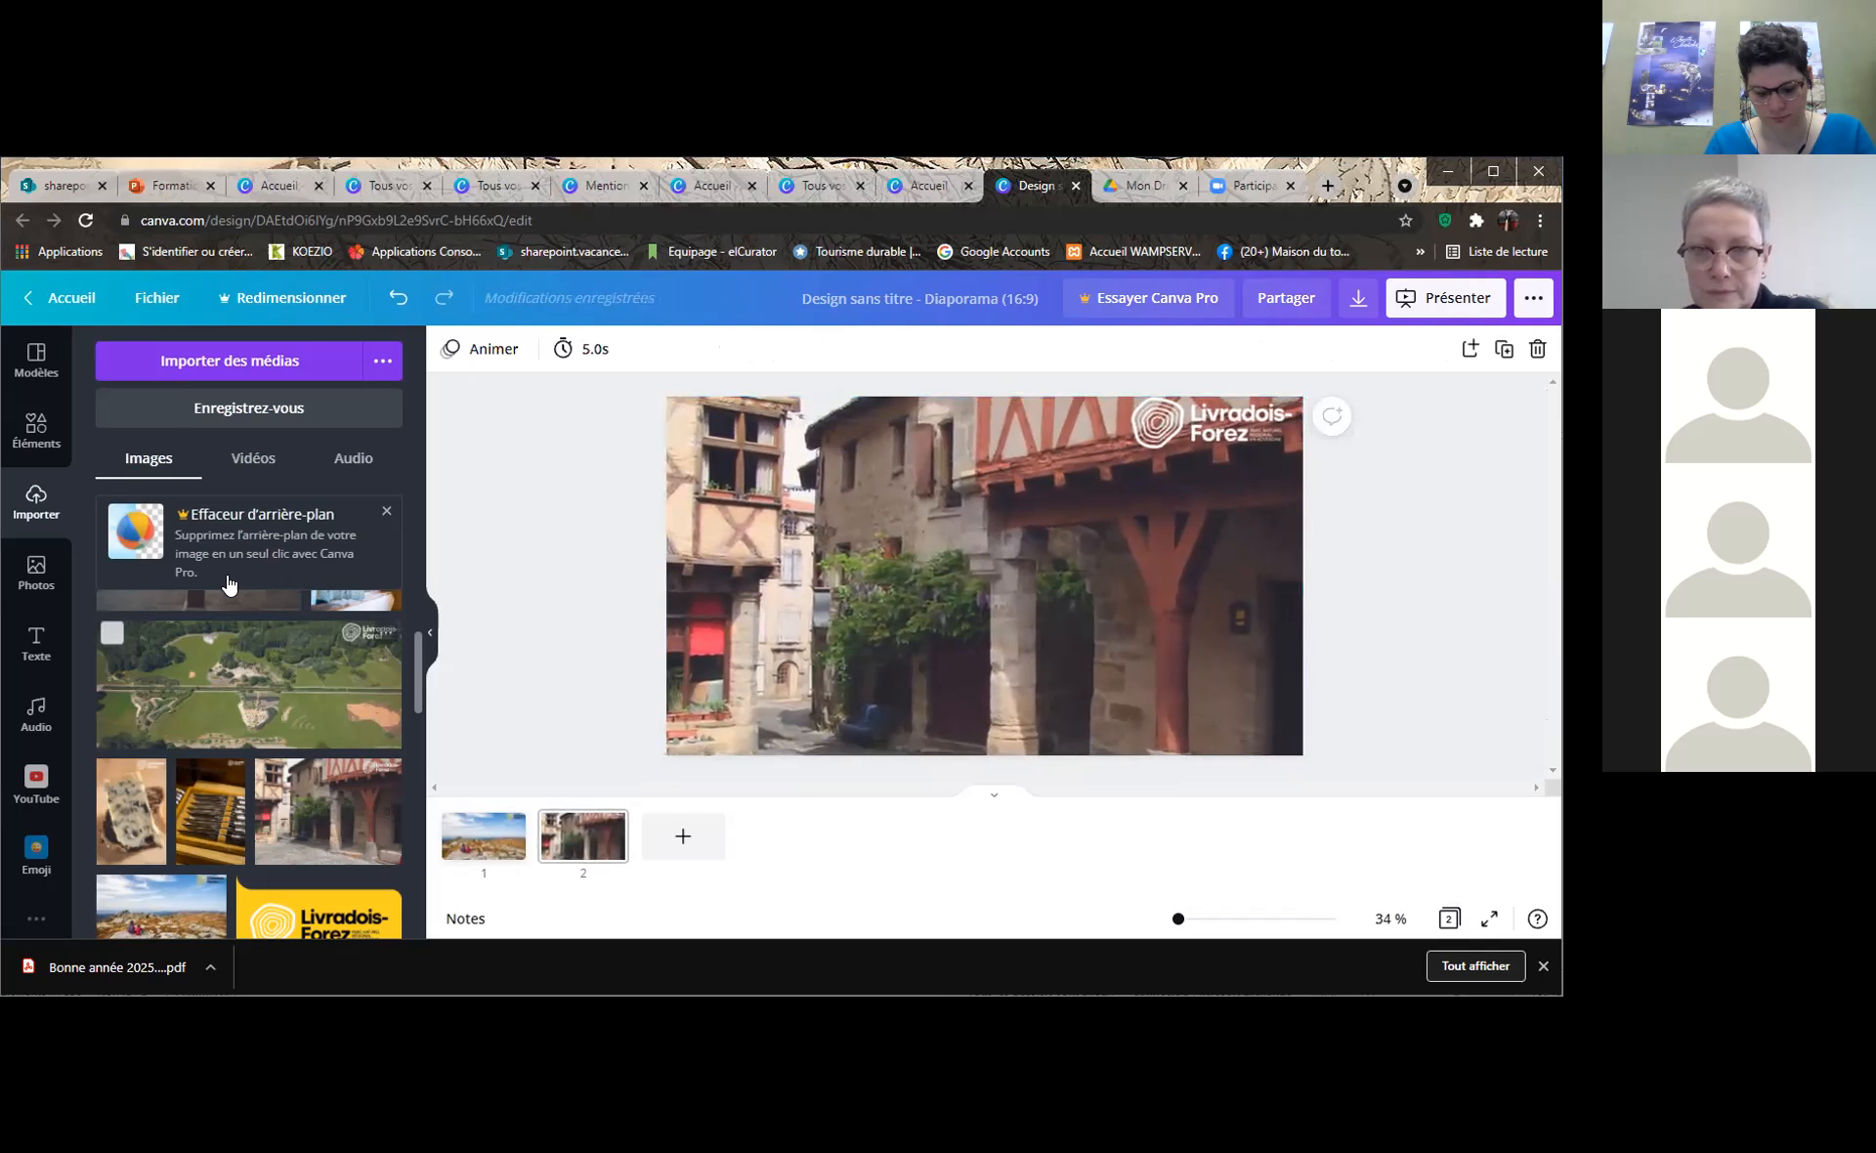
Add a third page, insert the uploaded aerial park photo and enlarge it to the full page width, 1920 × 817
{"action": "left_click", "coordinate": [683, 836]}
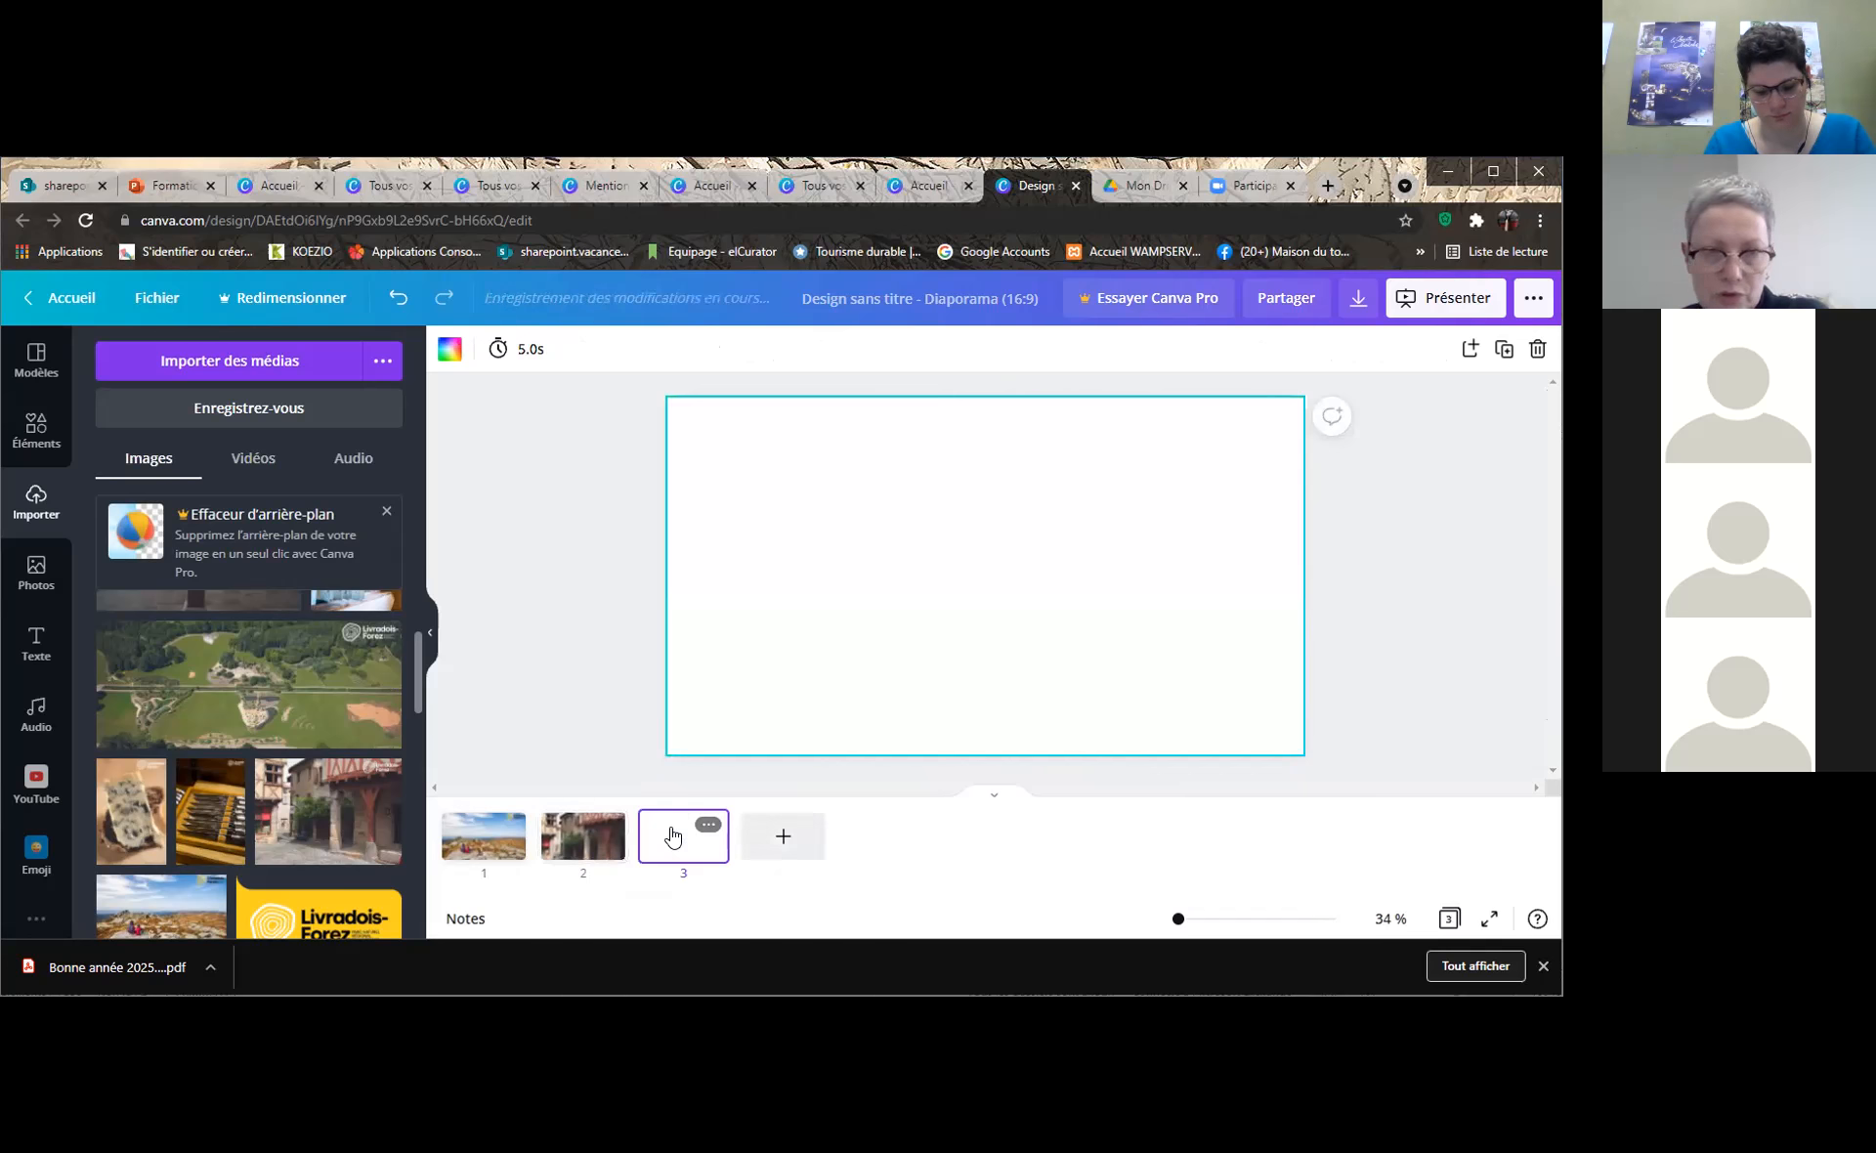
{"action": "left_click", "coordinate": [216, 819]}
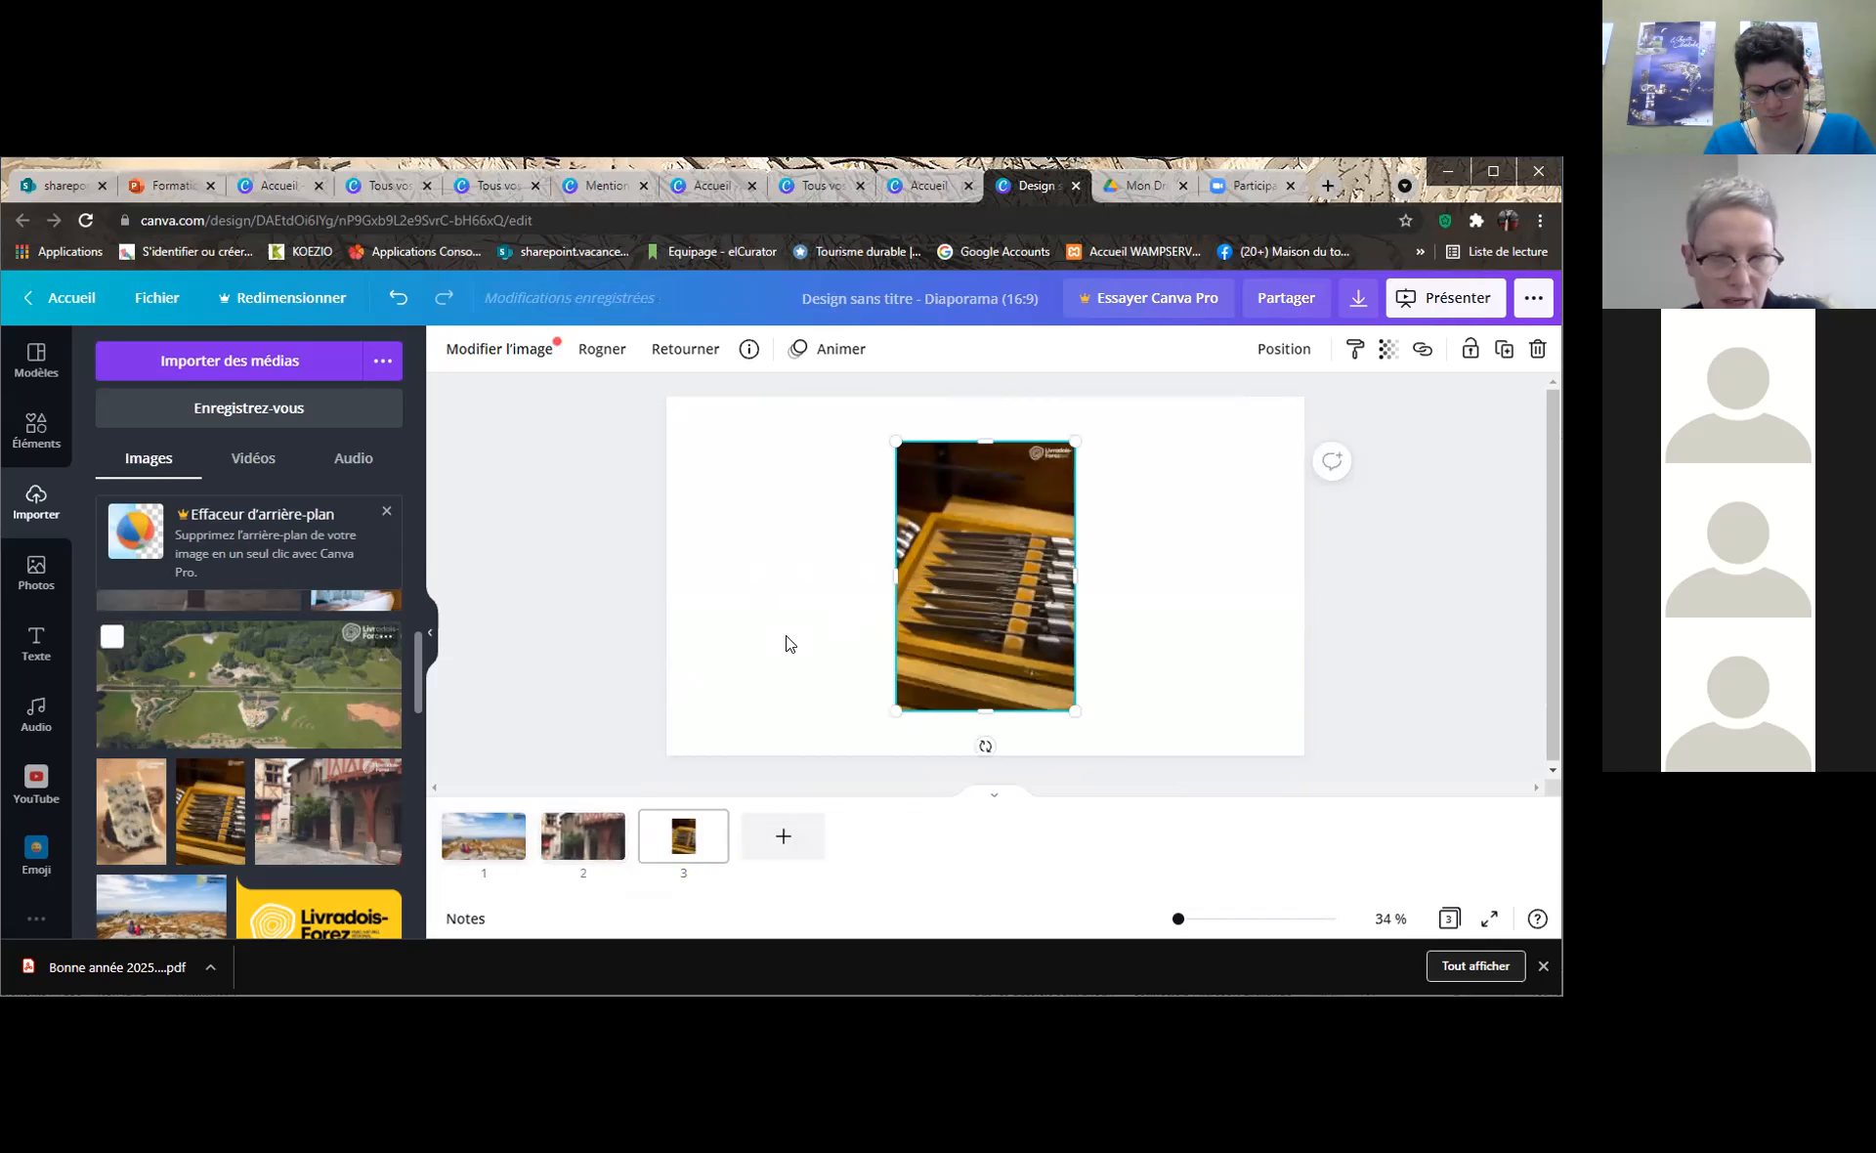
{"action": "key", "text": "Delete"}
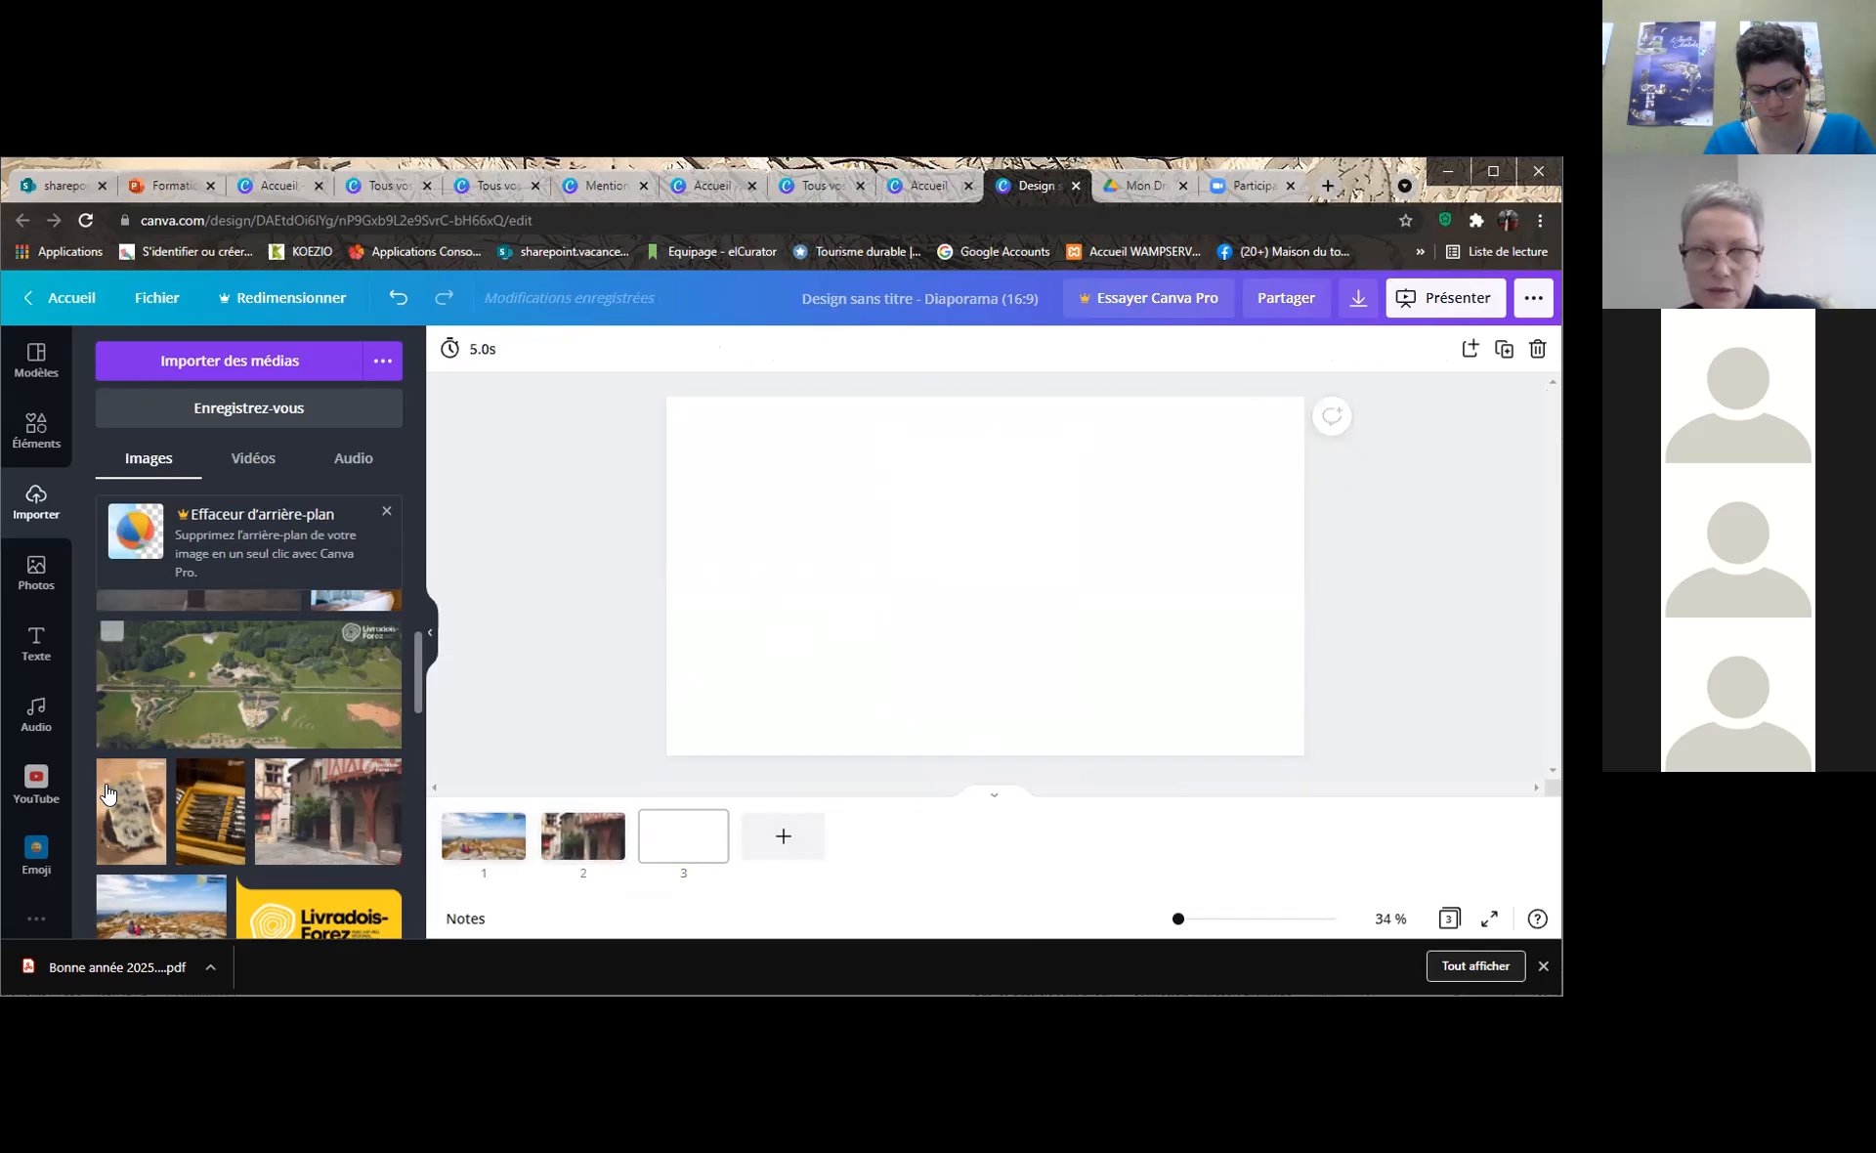
{"action": "left_click", "coordinate": [262, 717]}
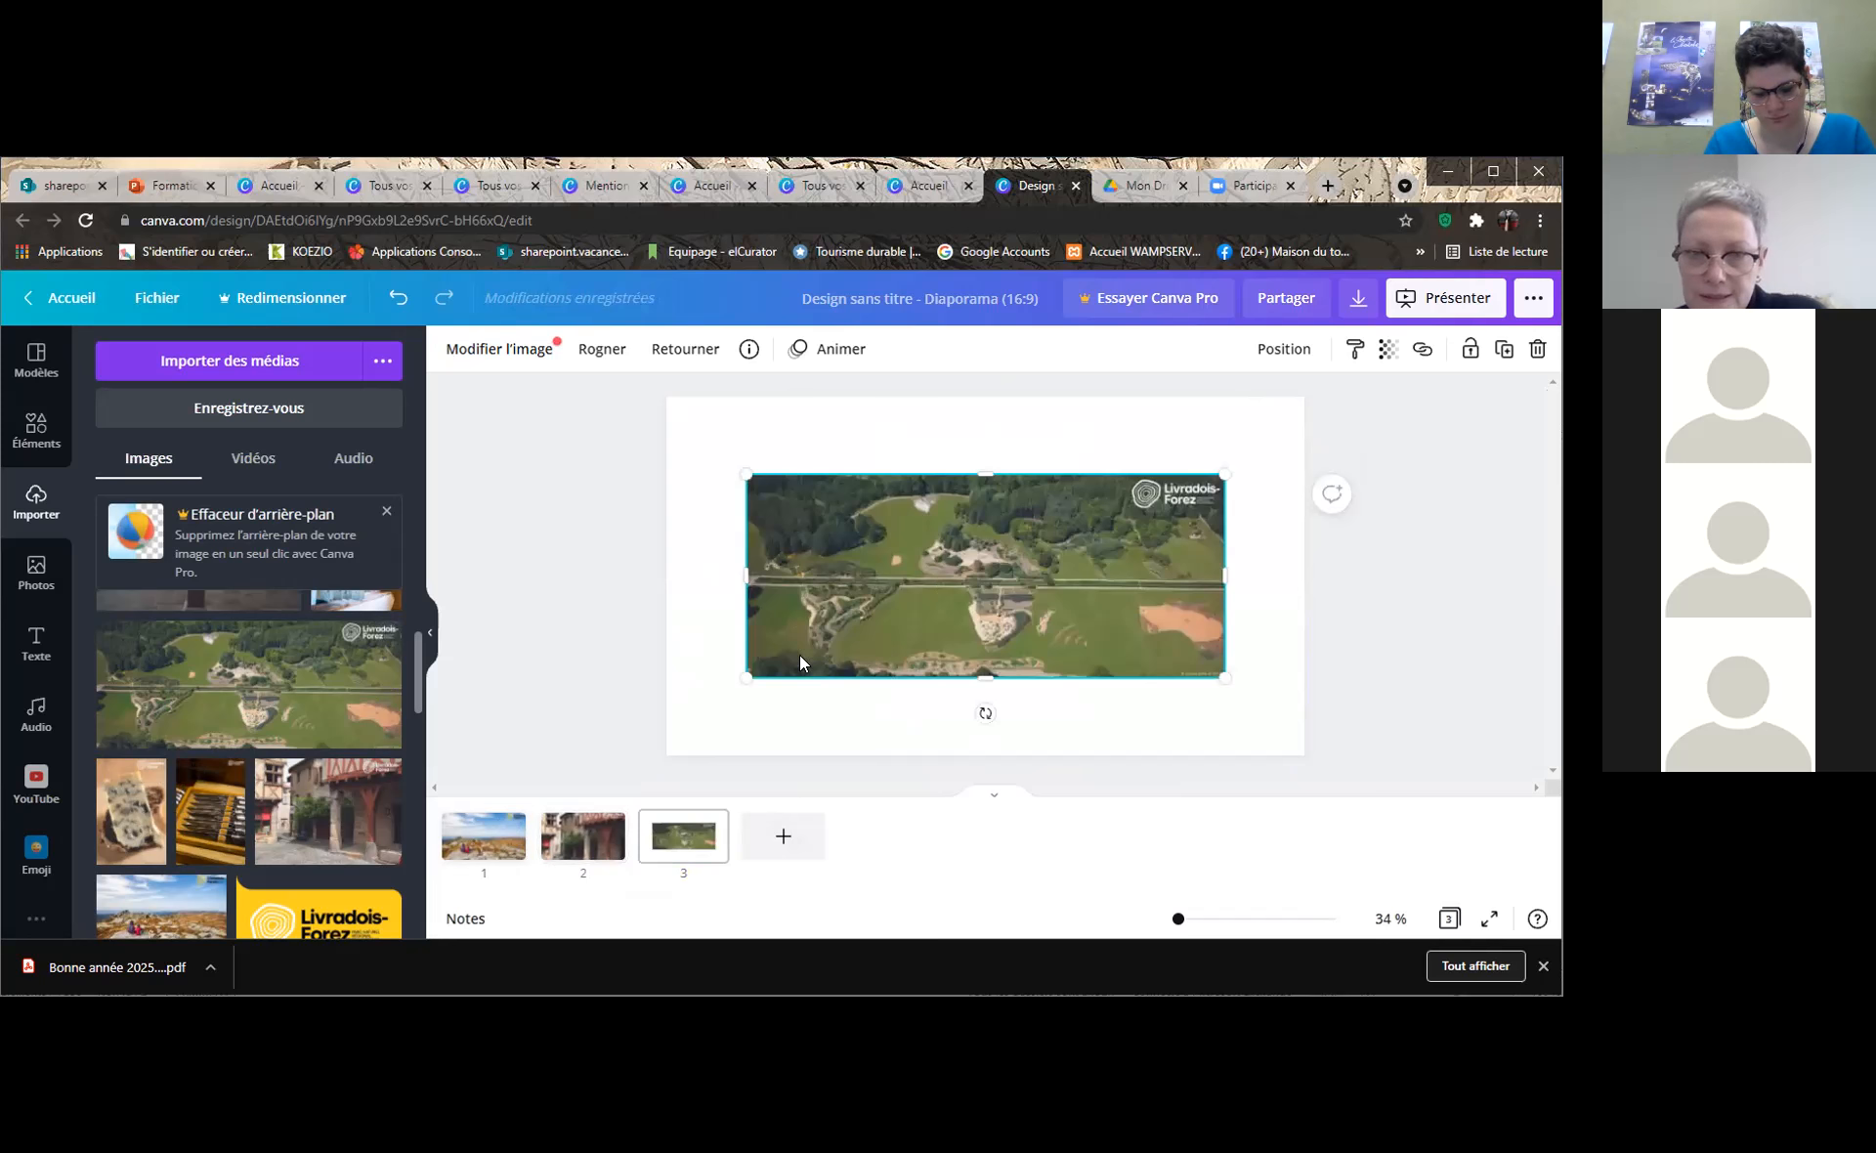
{"action": "left_click_drag", "start_coordinate": [745, 677], "coordinate": [668, 711]}
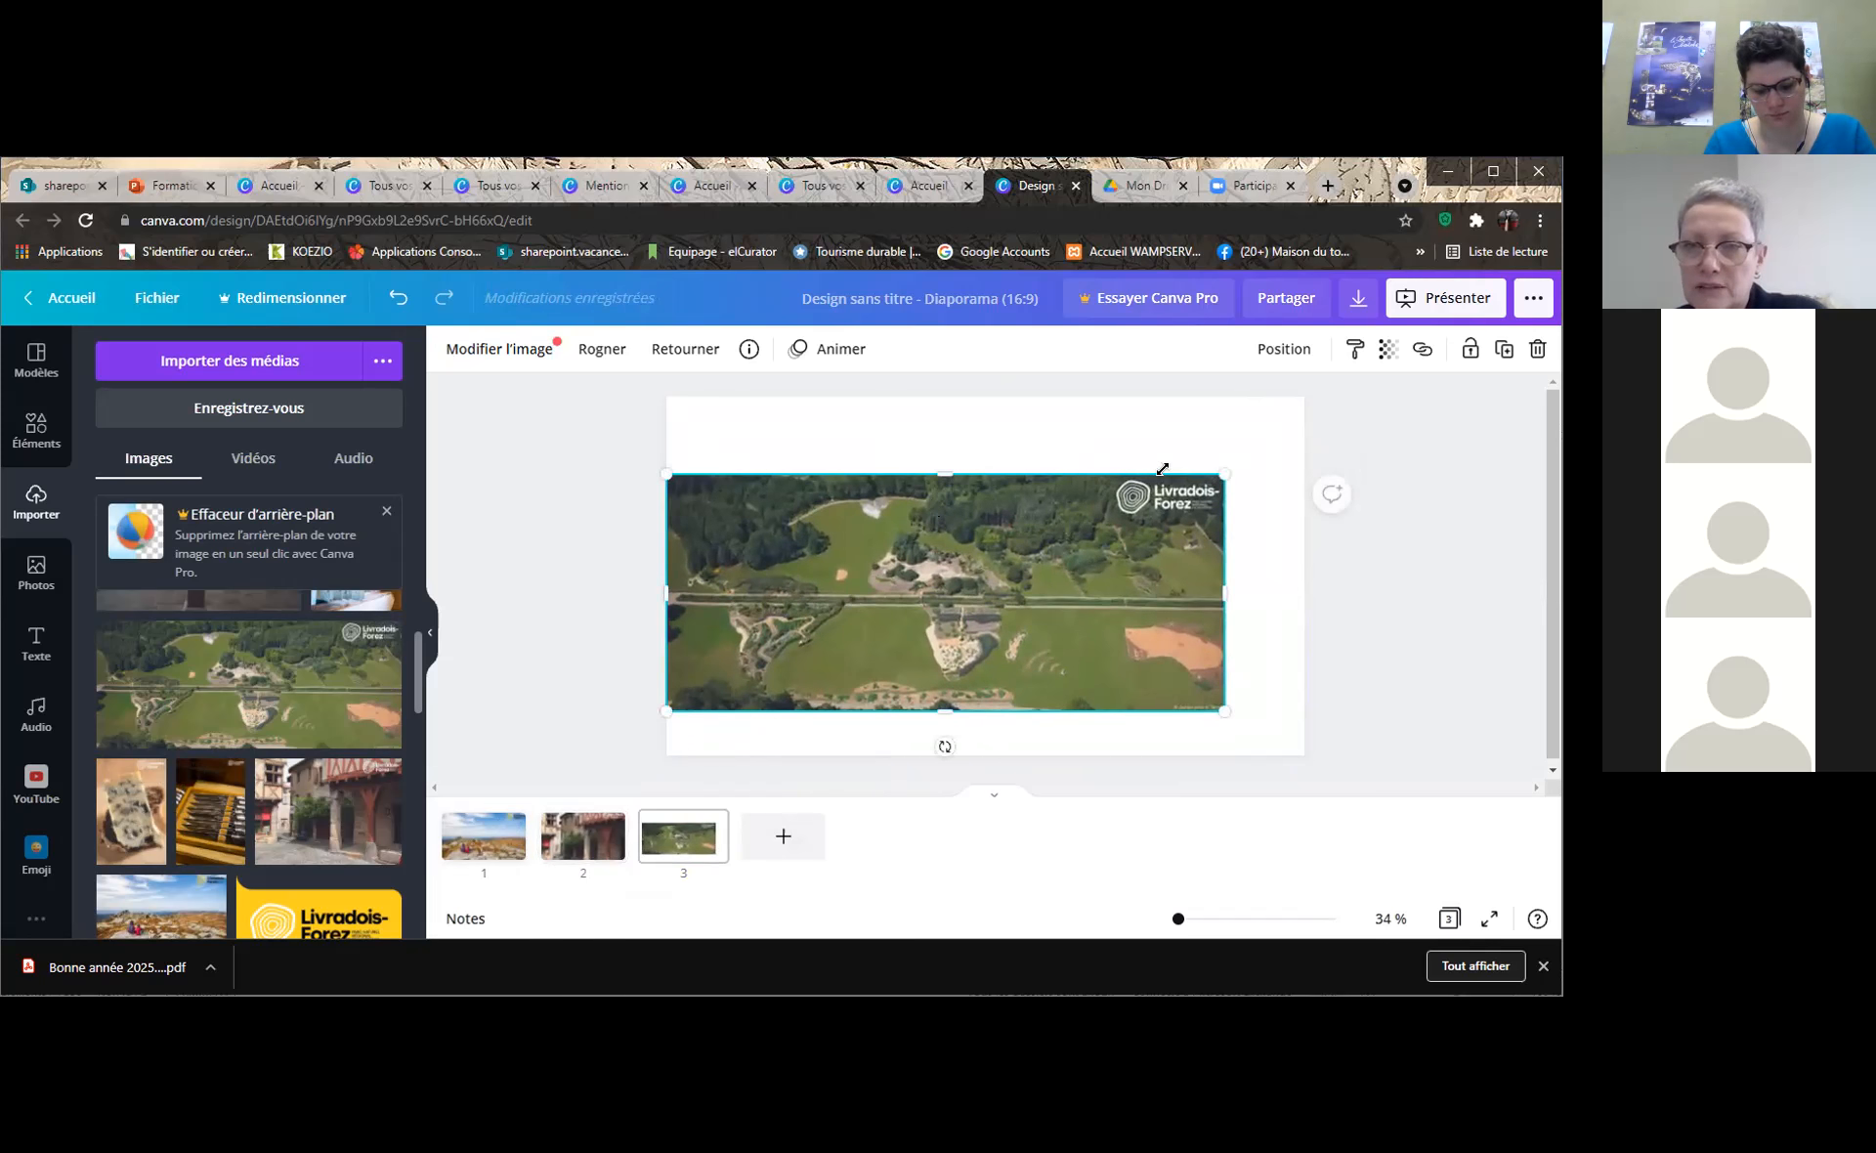
{"action": "left_click_drag", "start_coordinate": [1225, 474], "coordinate": [1304, 439]}
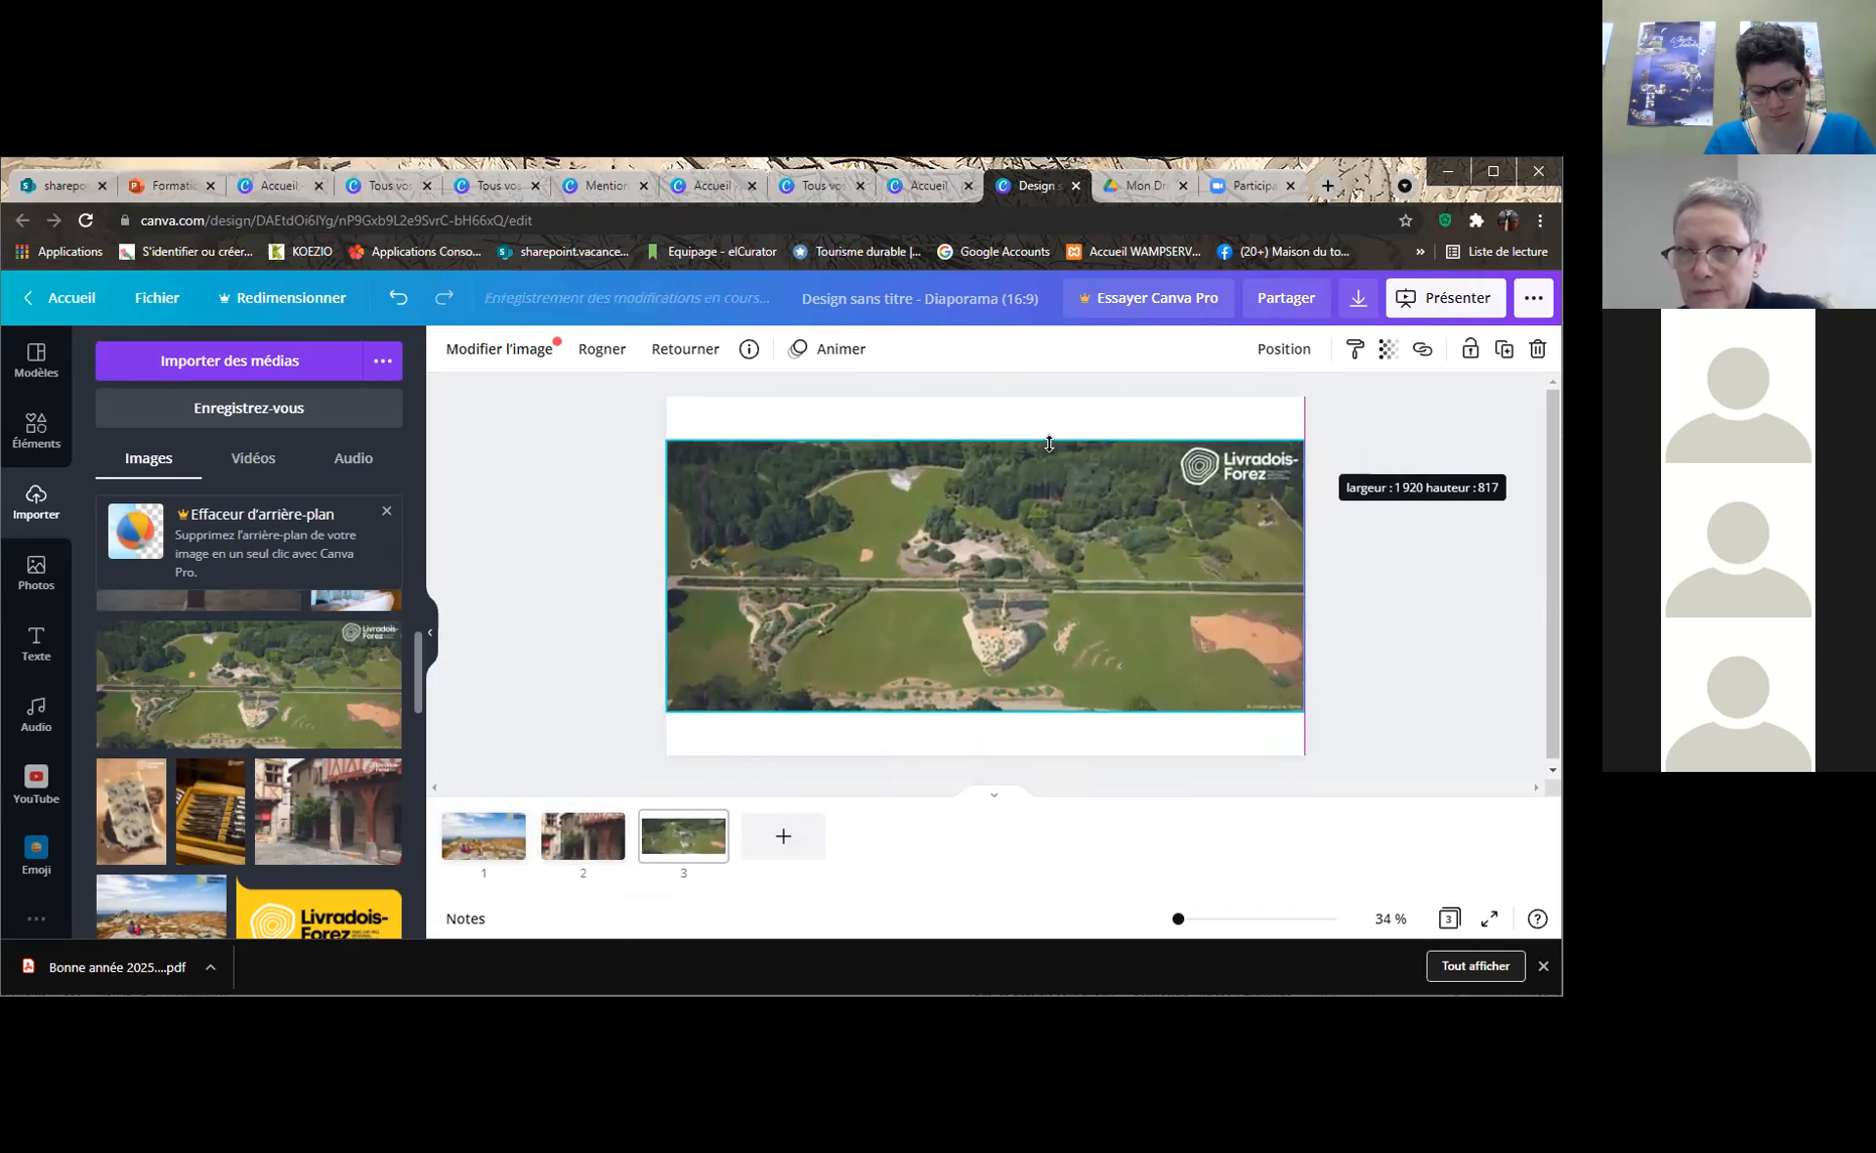
Extend and shift the aerial photo until it covers all of page 3 with the full Livradois-Forez logo inside the page
{"action": "left_click_drag", "start_coordinate": [981, 440], "coordinate": [982, 395]}
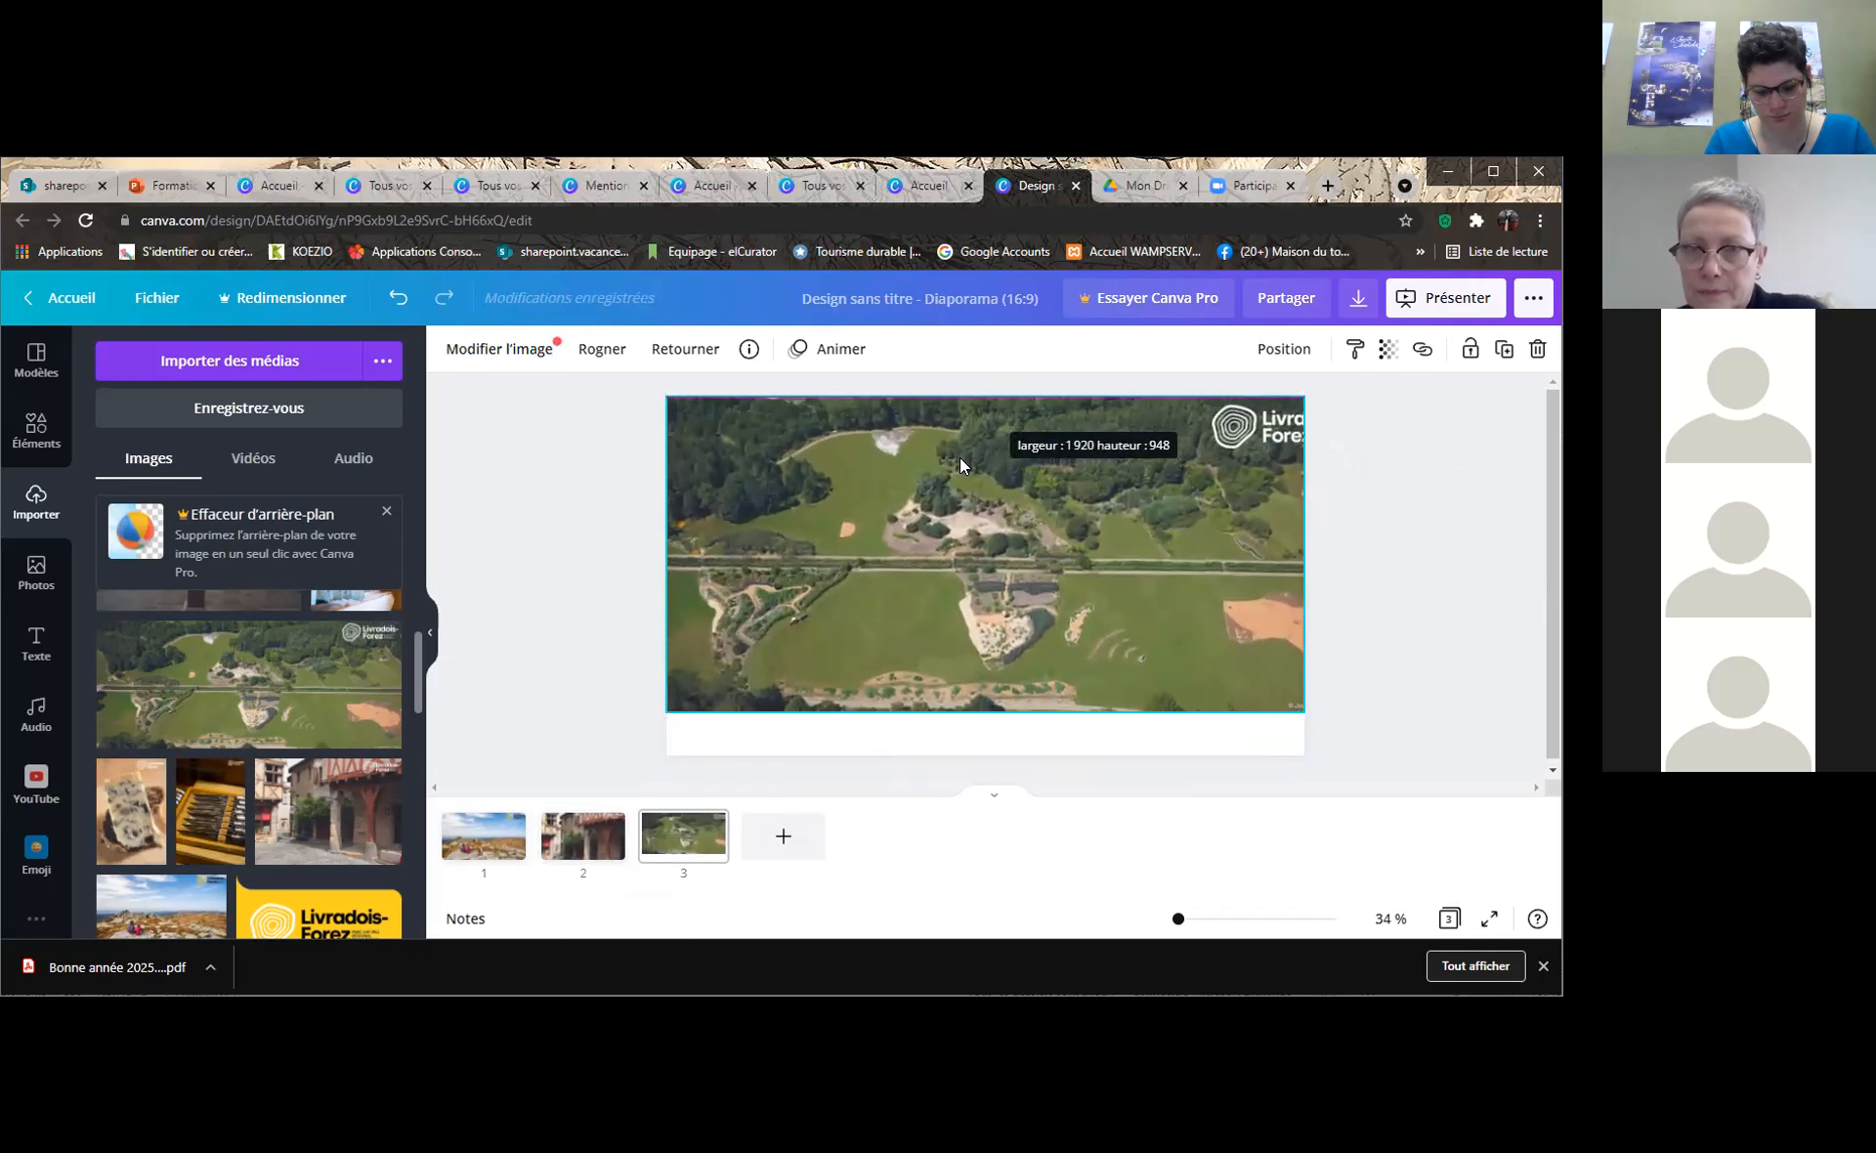
{"action": "left_click_drag", "start_coordinate": [966, 487], "coordinate": [920, 479]}
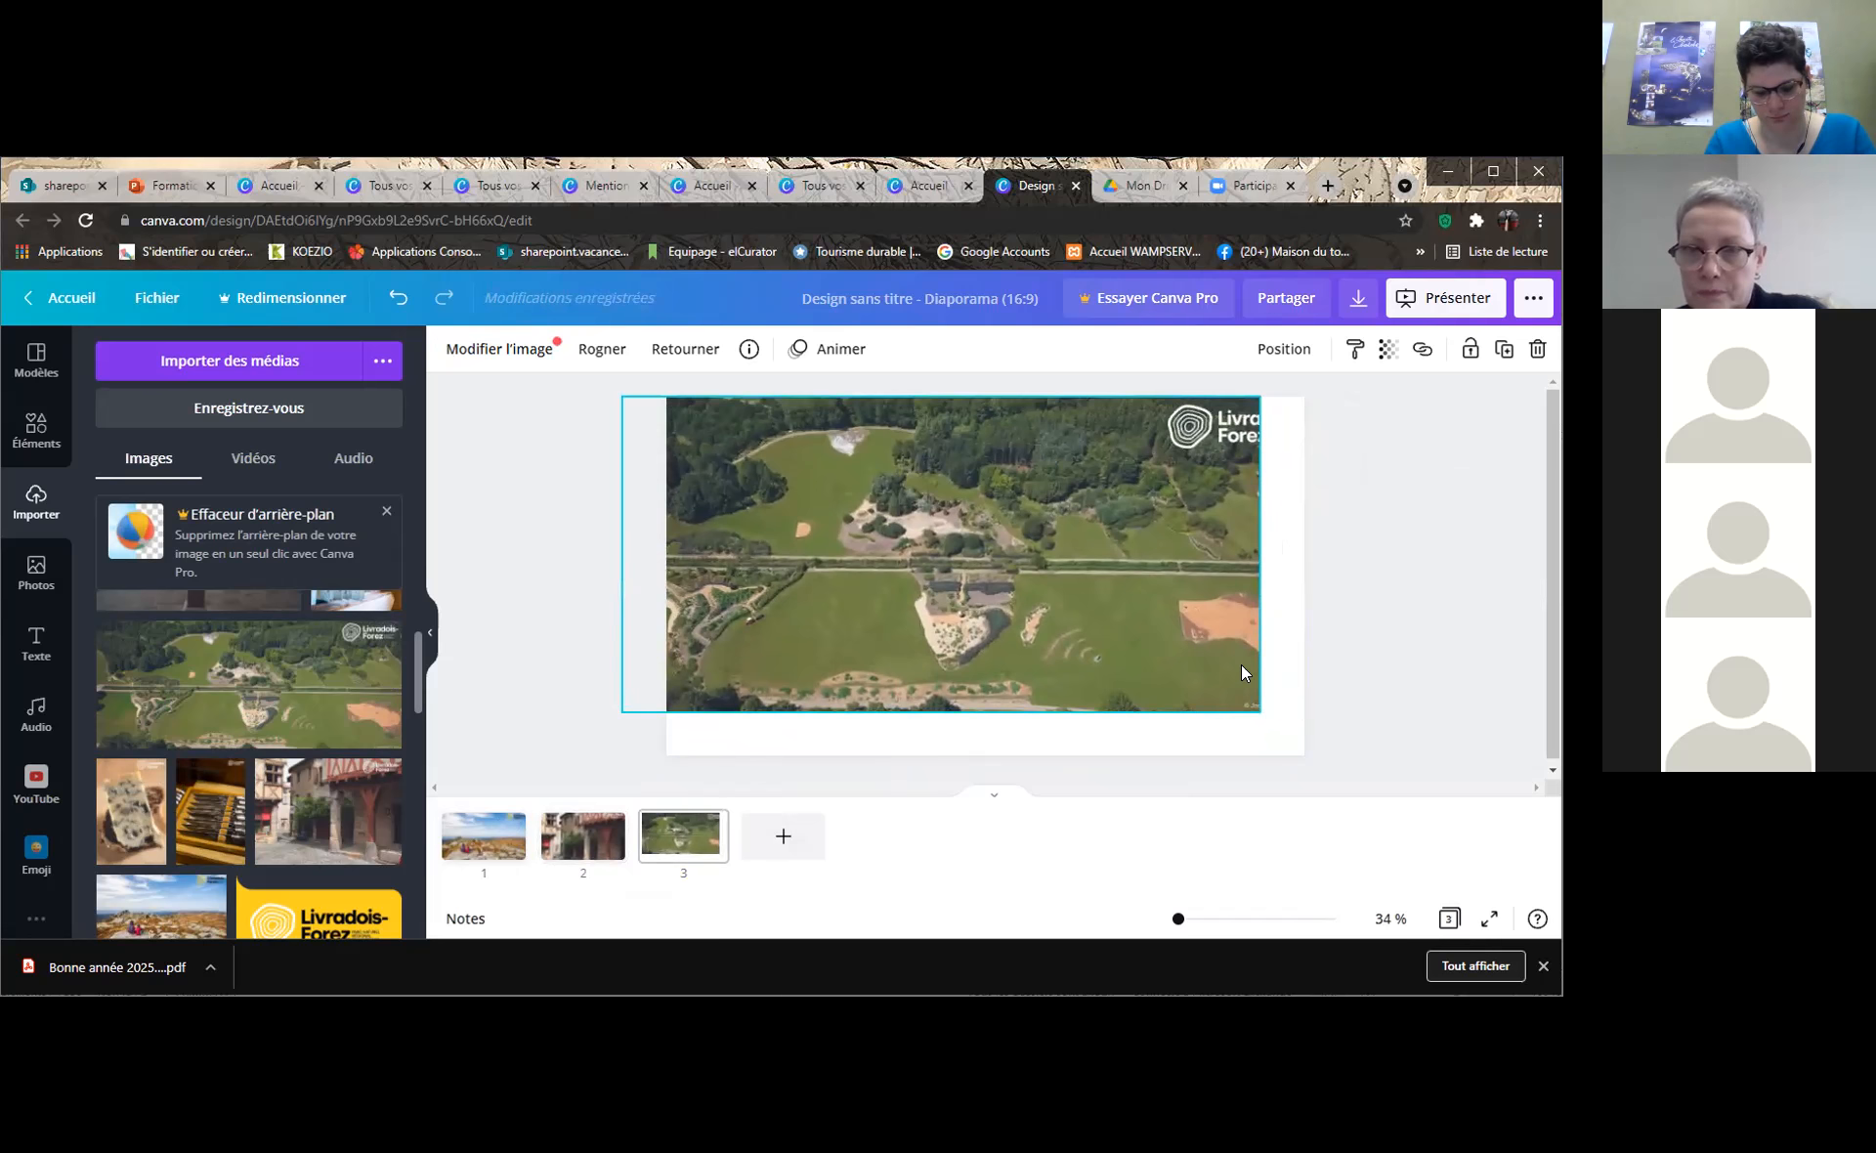
{"action": "mouse_move", "coordinate": [1285, 745]}
{"action": "left_mouse_down"}
{"action": "mouse_move", "coordinate": [1246, 749]}
{"action": "mouse_move", "coordinate": [1312, 771]}
{"action": "left_mouse_up"}
{"action": "left_click_drag", "start_coordinate": [1075, 532], "coordinate": [1006, 514]}
{"action": "left_click_drag", "start_coordinate": [1252, 585], "coordinate": [1304, 584]}
{"action": "left_click", "coordinate": [1380, 511]}
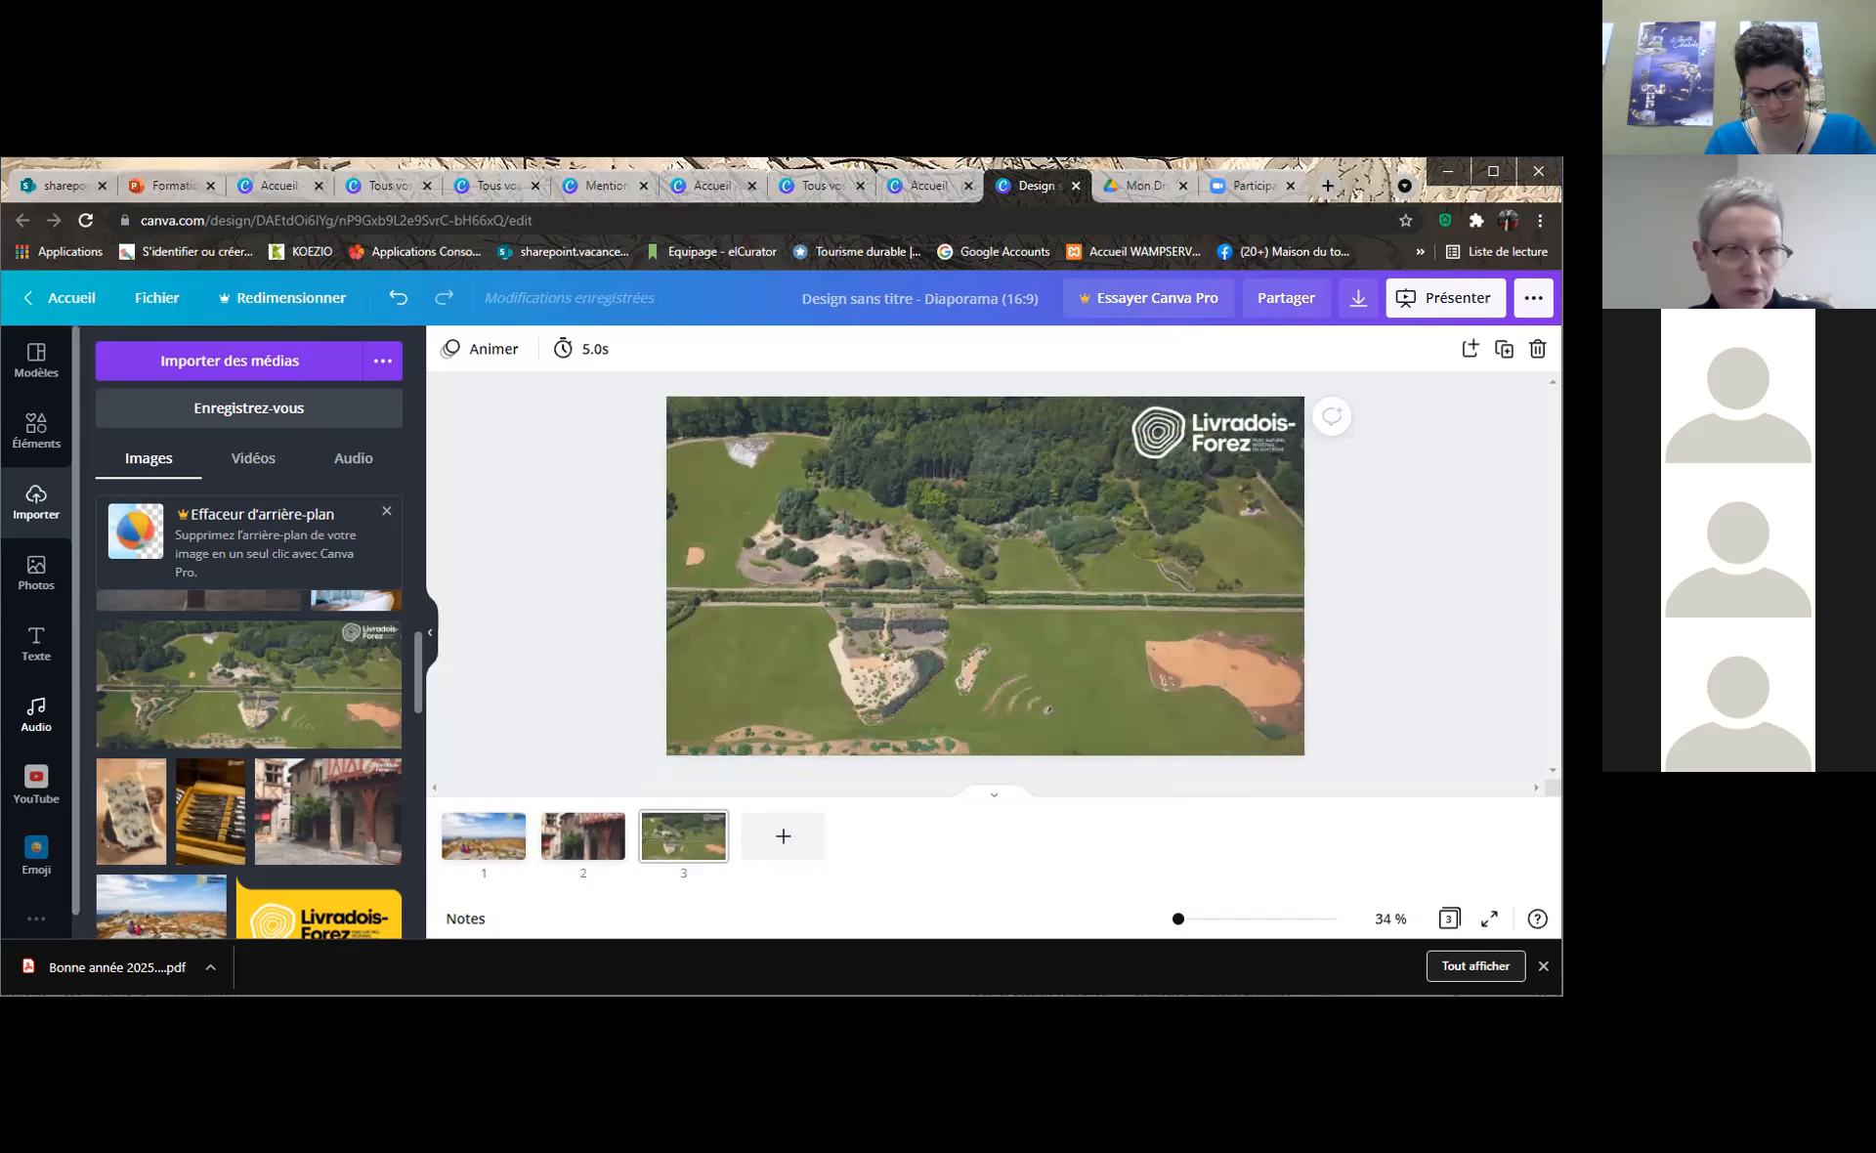
Show the audio library and preview the tracks Video Game Blockbuster and Happy Whistling Ukulele
{"action": "left_click", "coordinate": [33, 718]}
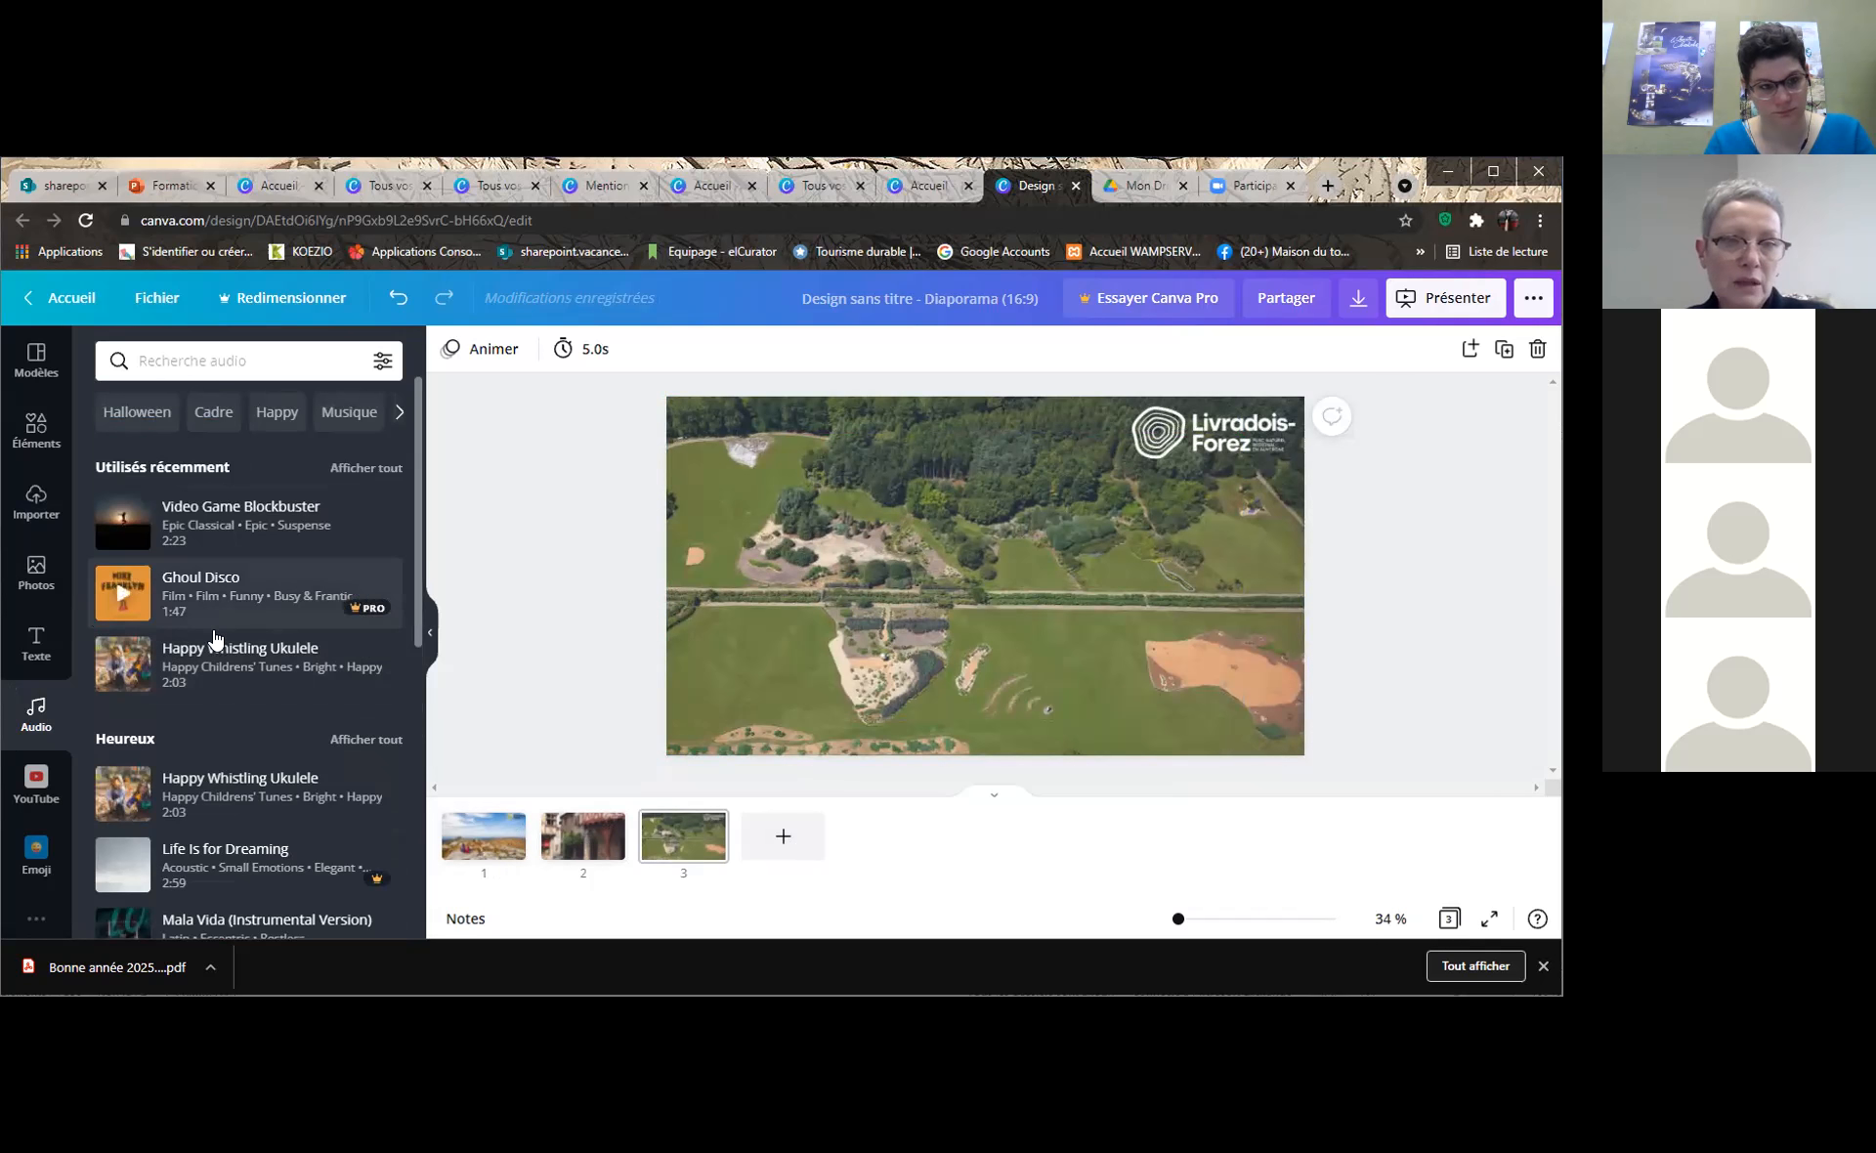
{"action": "mouse_move", "coordinate": [358, 612]}
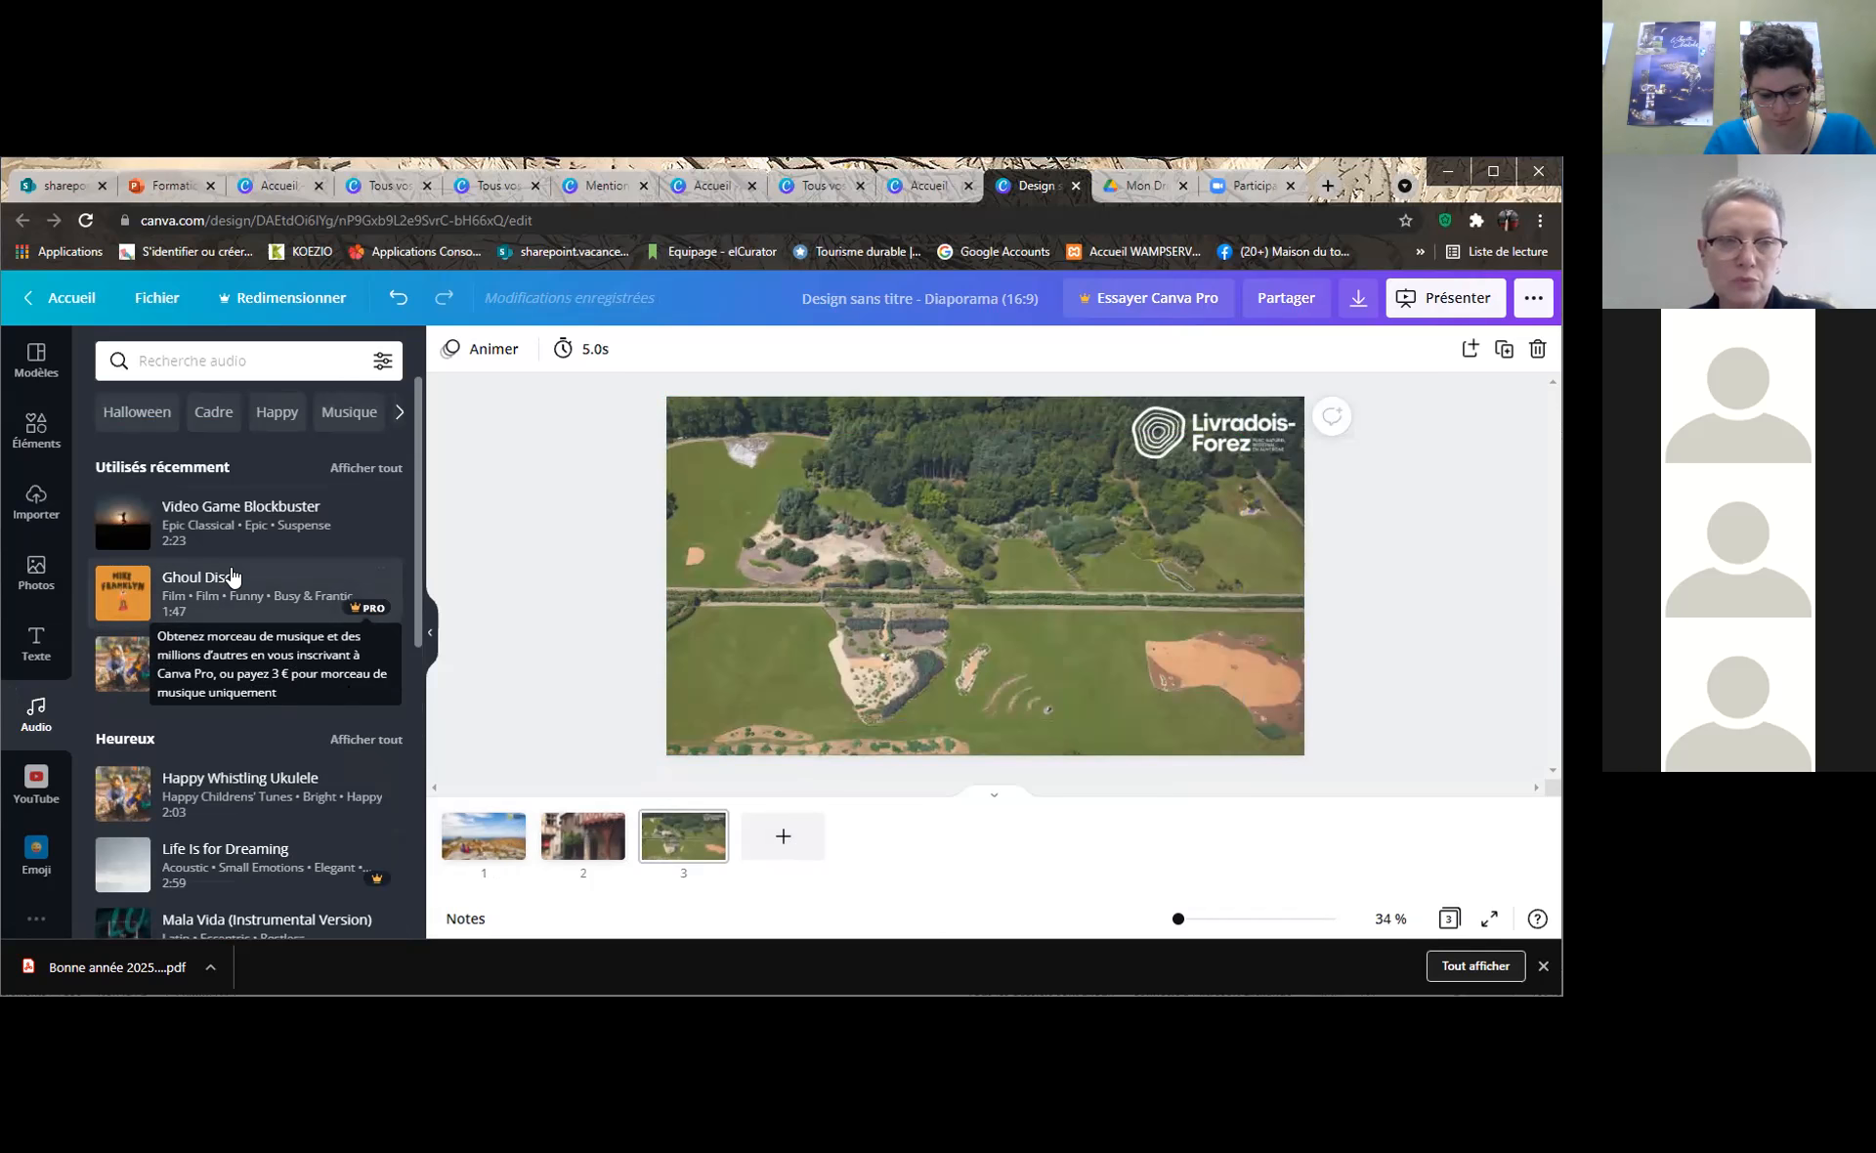
{"action": "left_click", "coordinate": [114, 528]}
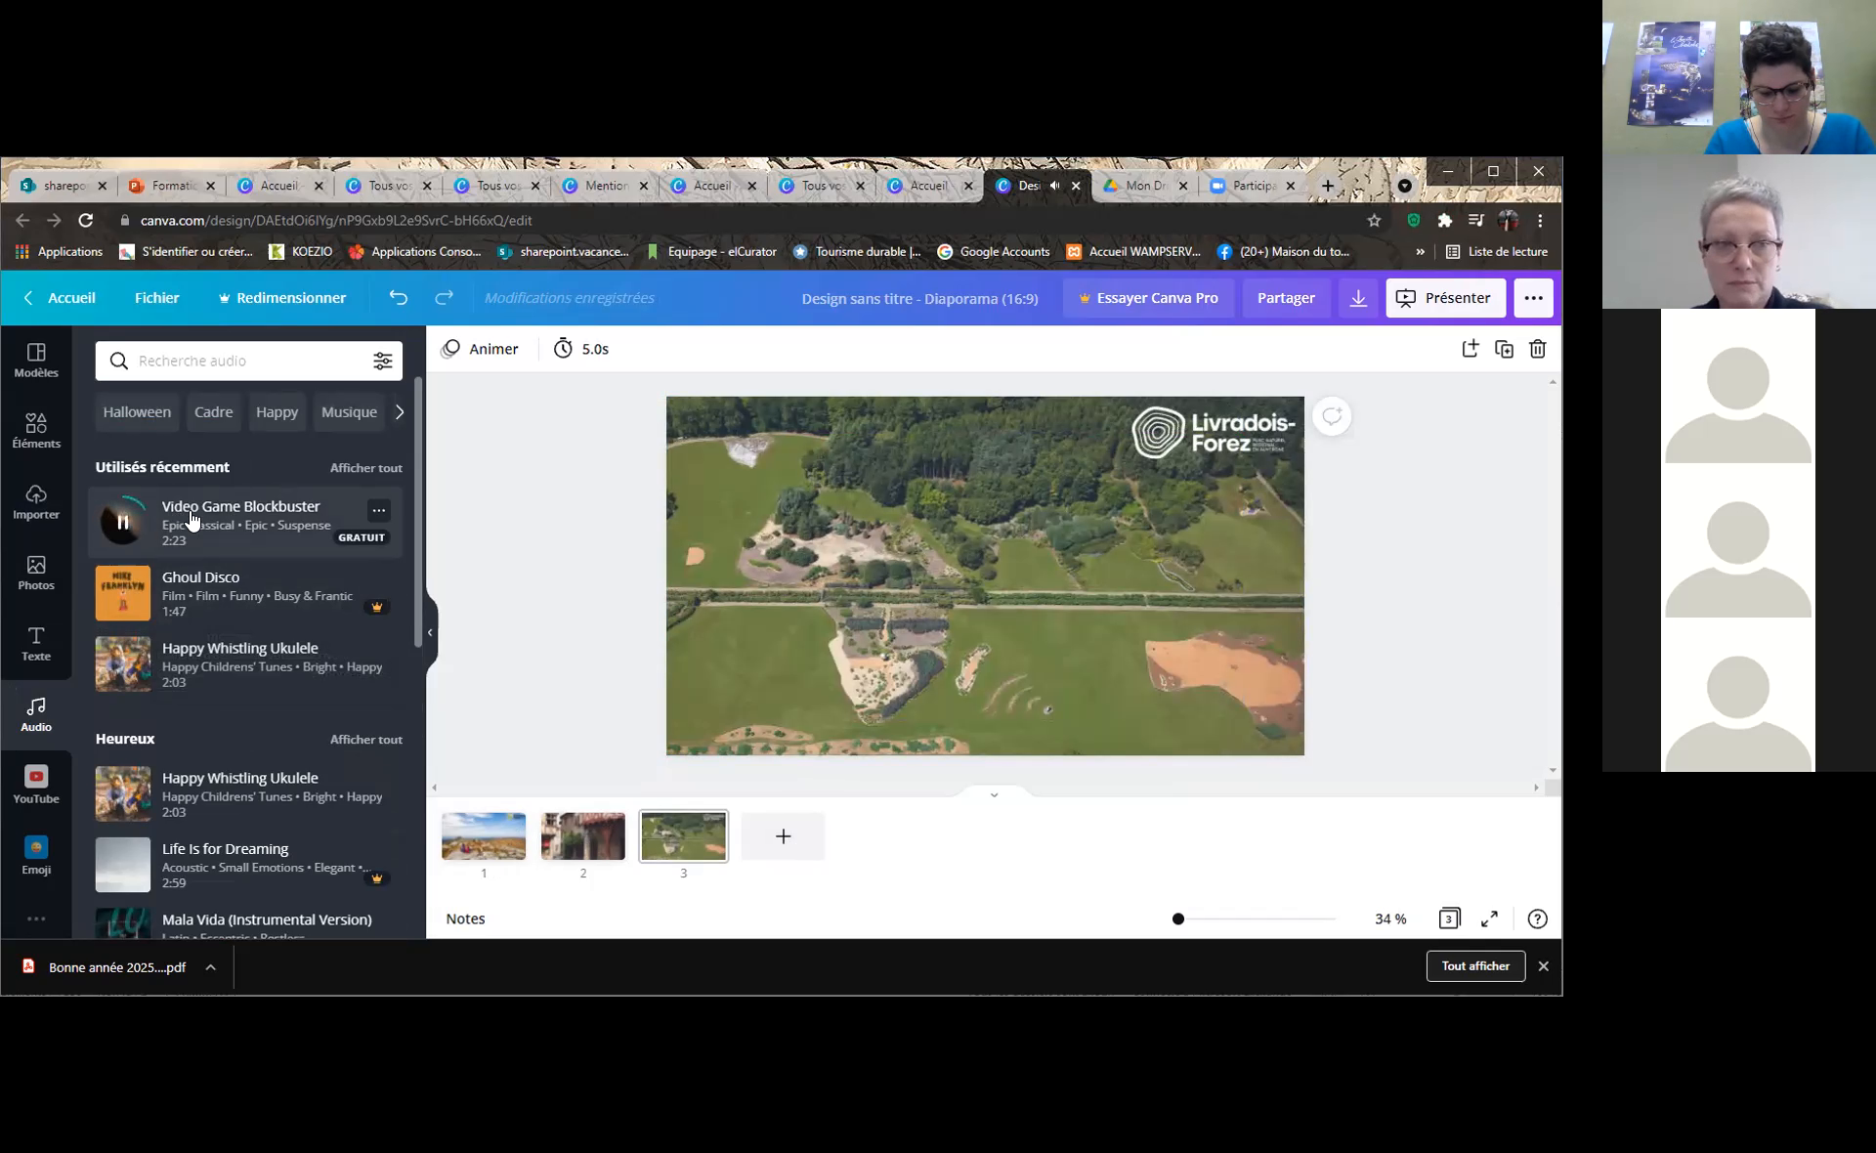
{"action": "left_click", "coordinate": [122, 523]}
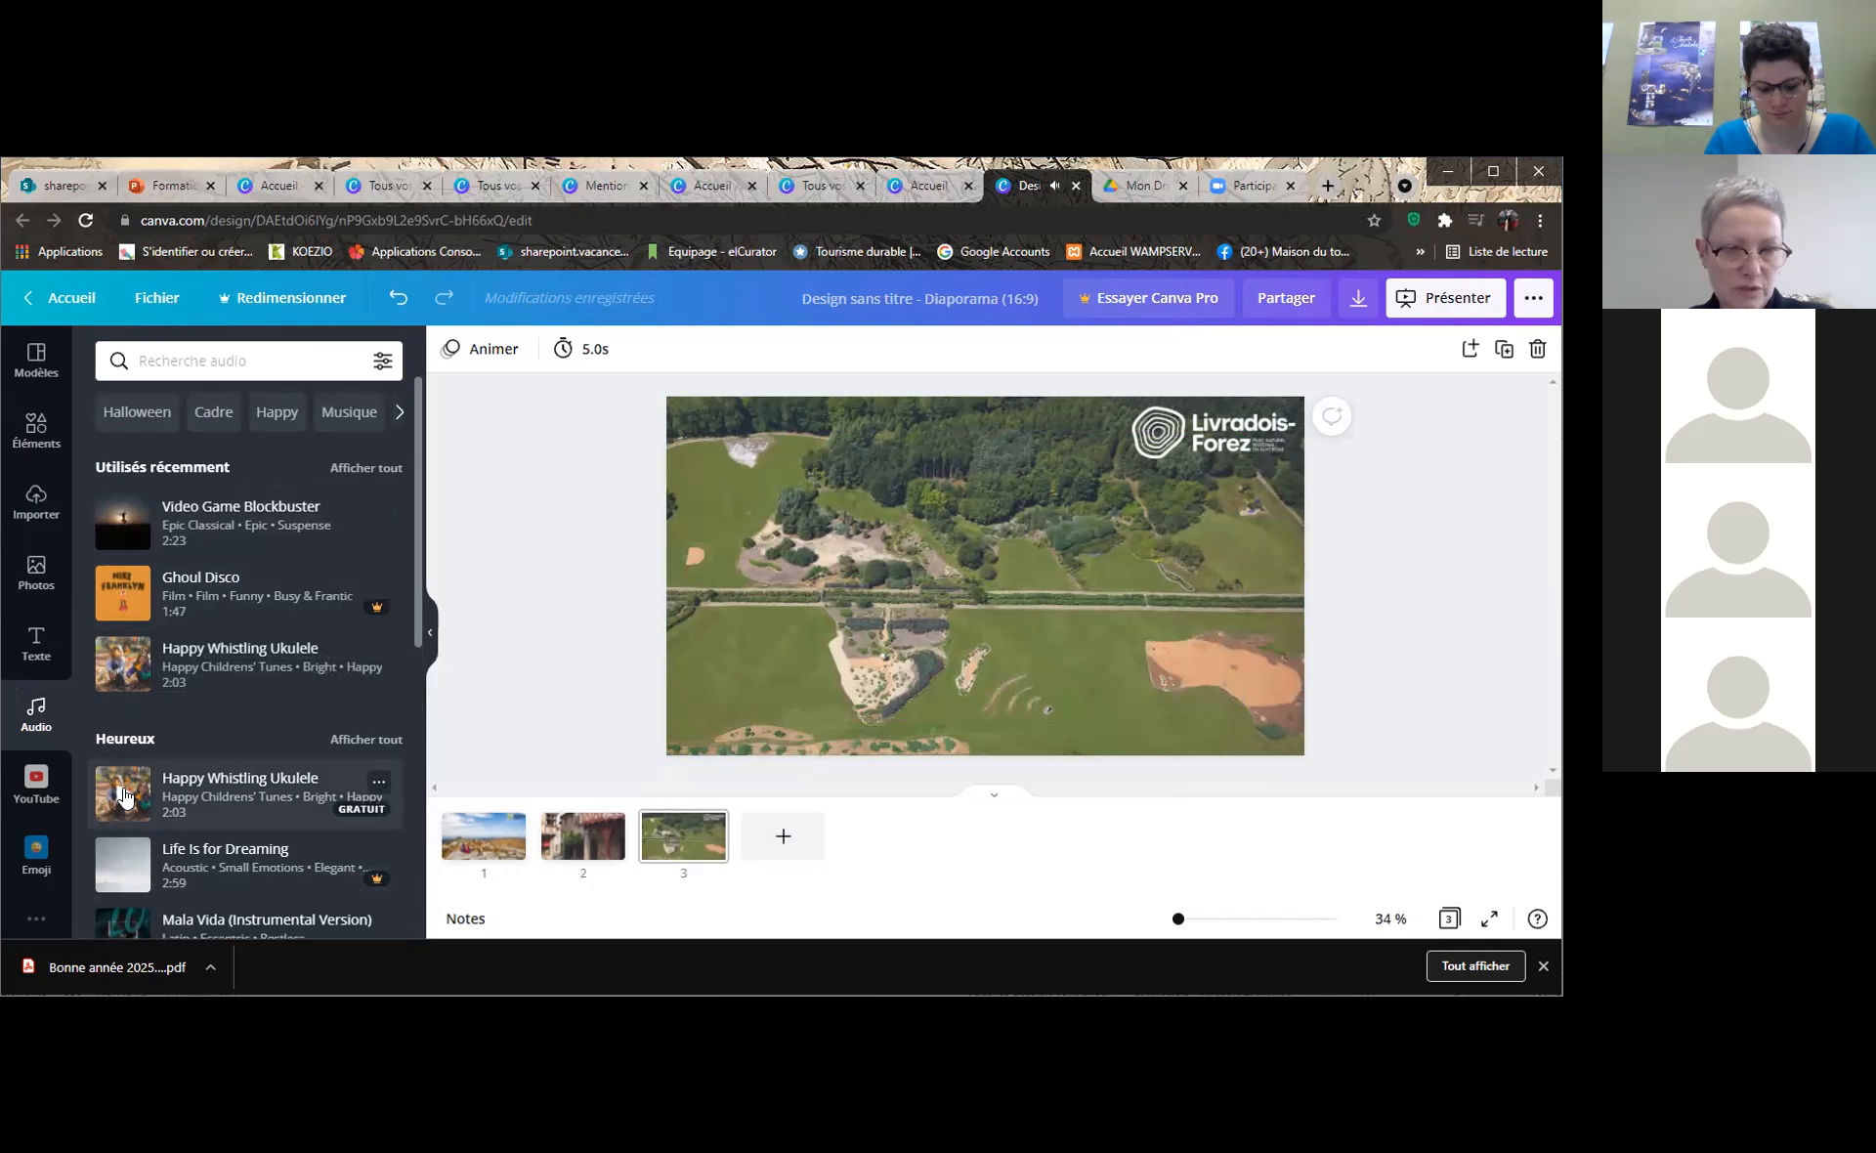
{"action": "left_click", "coordinate": [124, 797]}
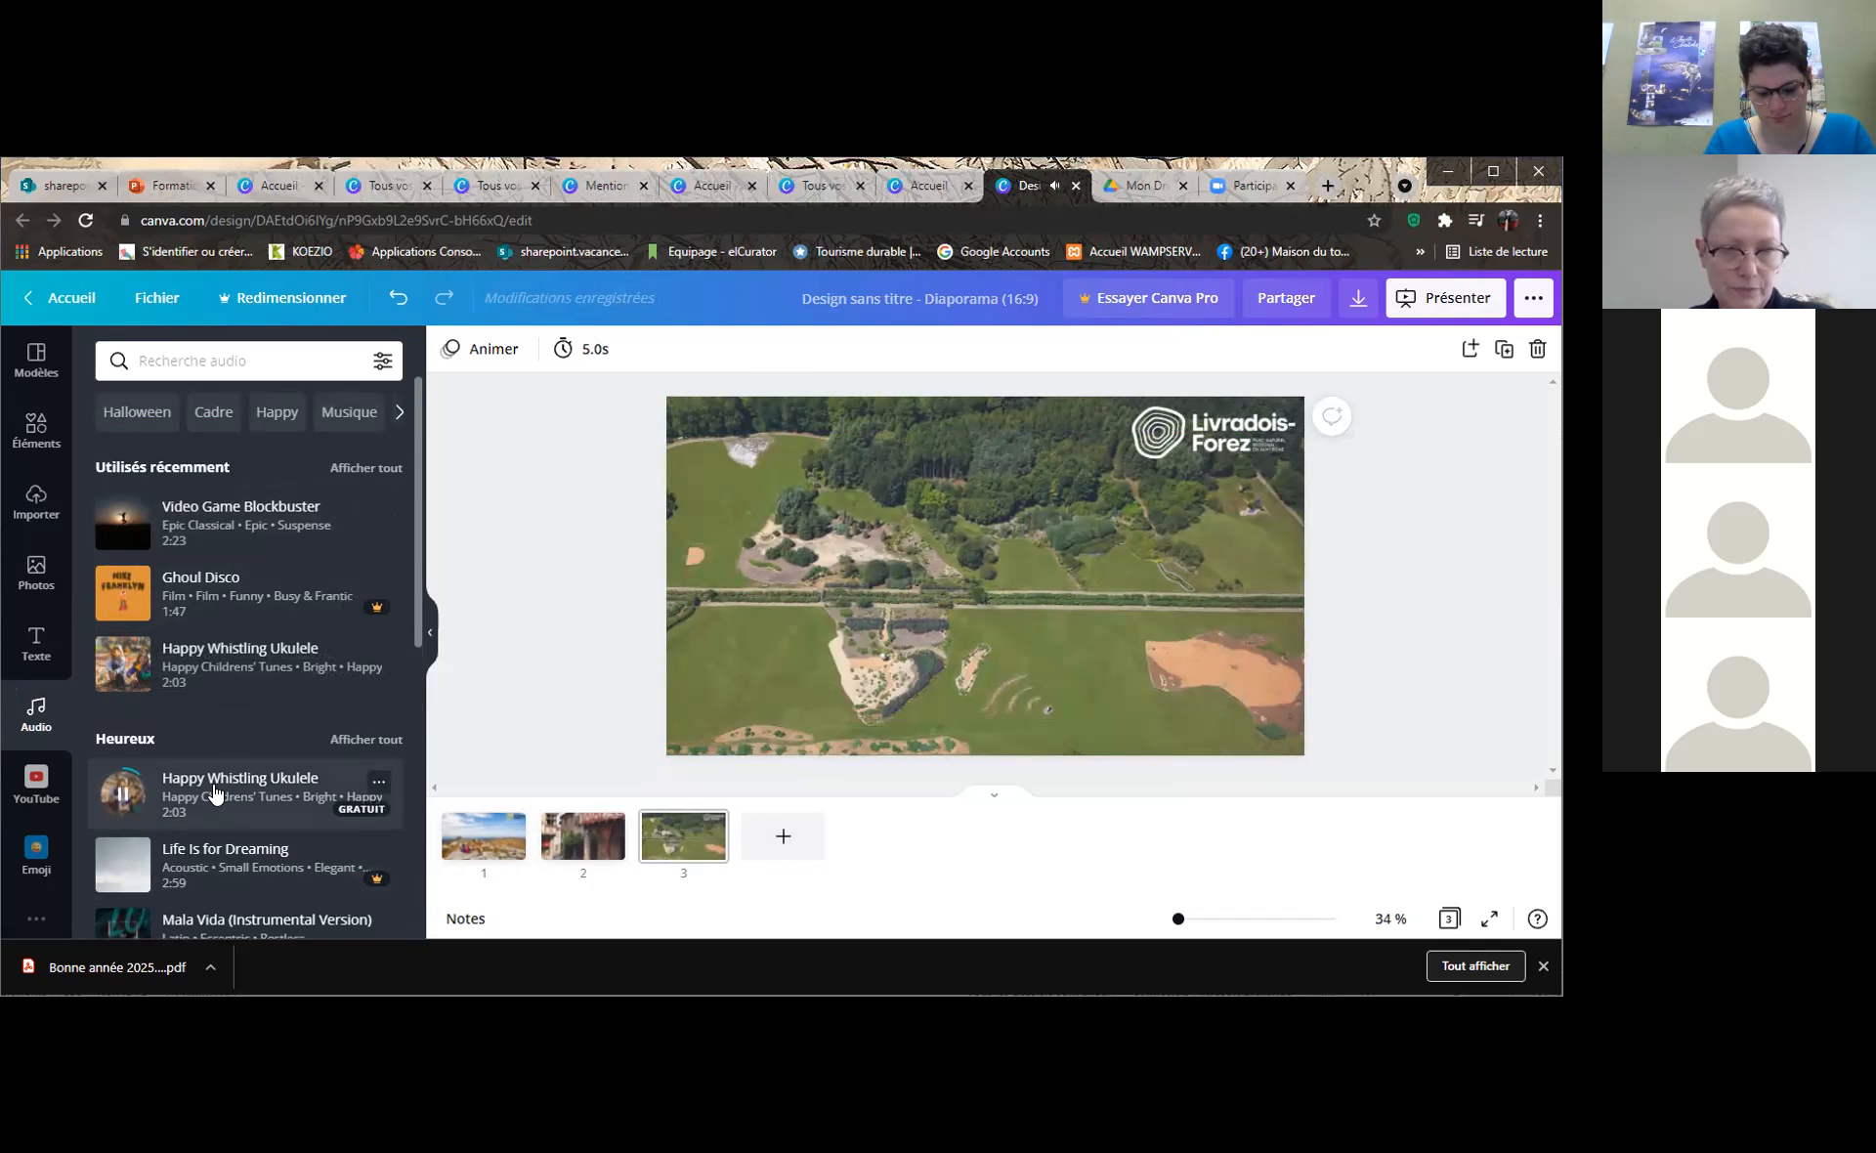
Browse the audio library's genre sections and preview Ukulele Song from the Instrumental section
{"action": "scroll", "coordinate": [215, 792], "scroll_direction": "down", "scroll_amount": 2}
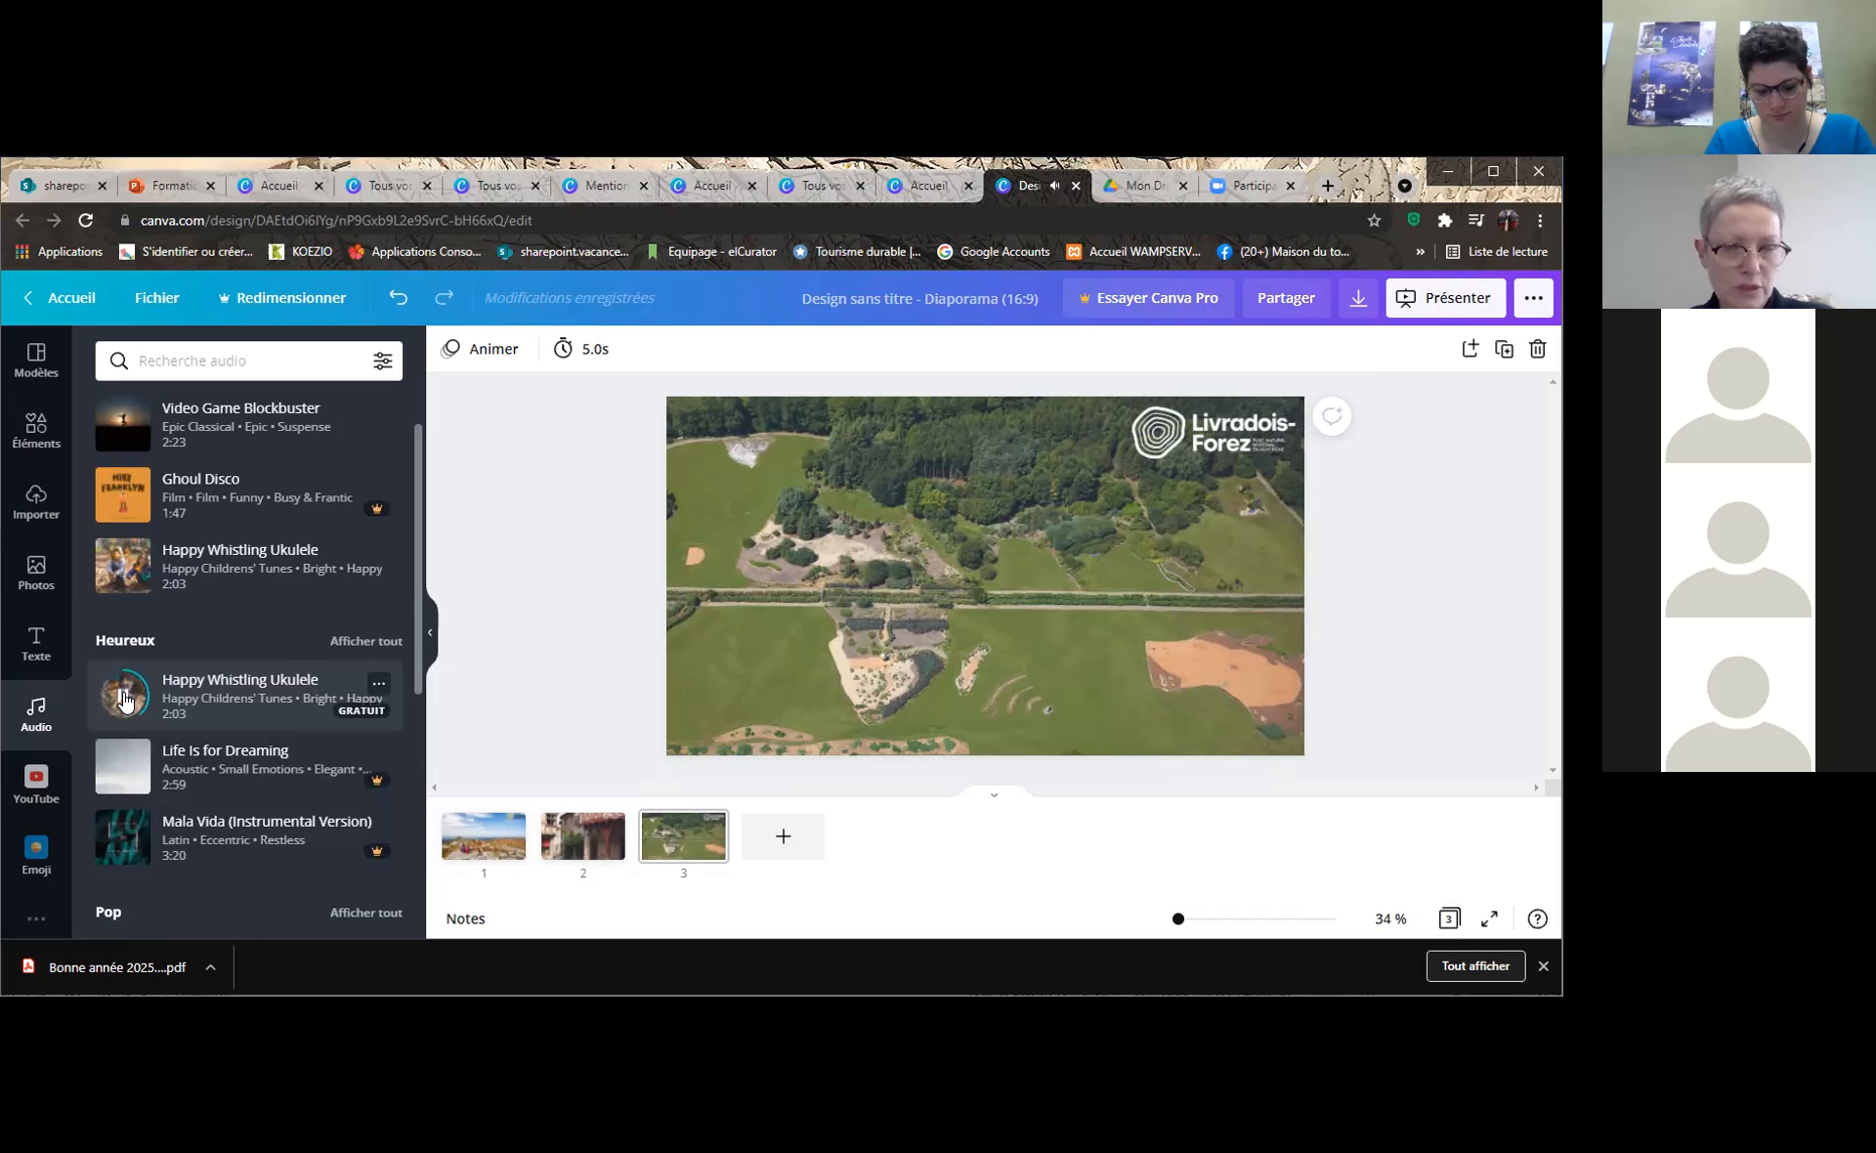
{"action": "scroll", "coordinate": [252, 649], "scroll_direction": "down", "scroll_amount": 3}
{"action": "scroll", "coordinate": [252, 656], "scroll_direction": "down", "scroll_amount": 3}
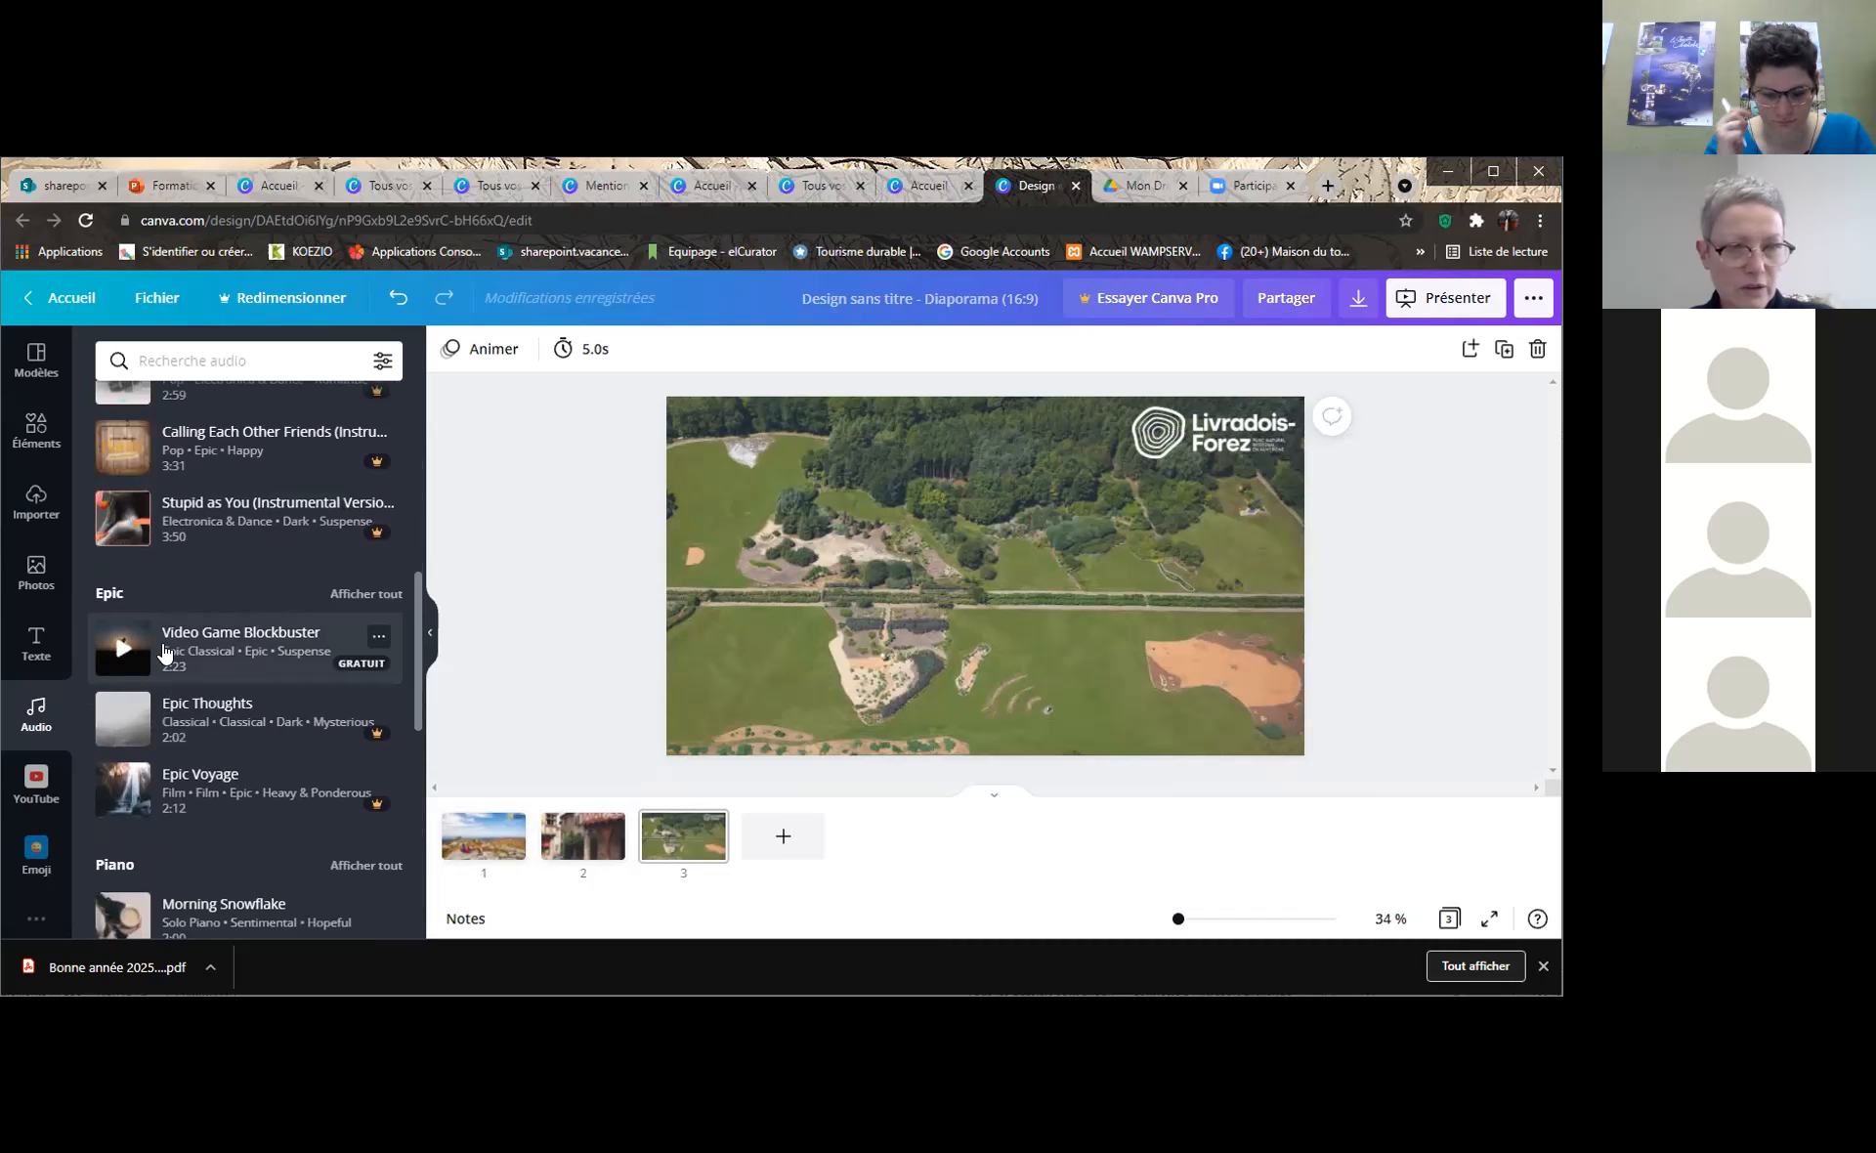
{"action": "scroll", "coordinate": [186, 645], "scroll_direction": "down", "scroll_amount": 3}
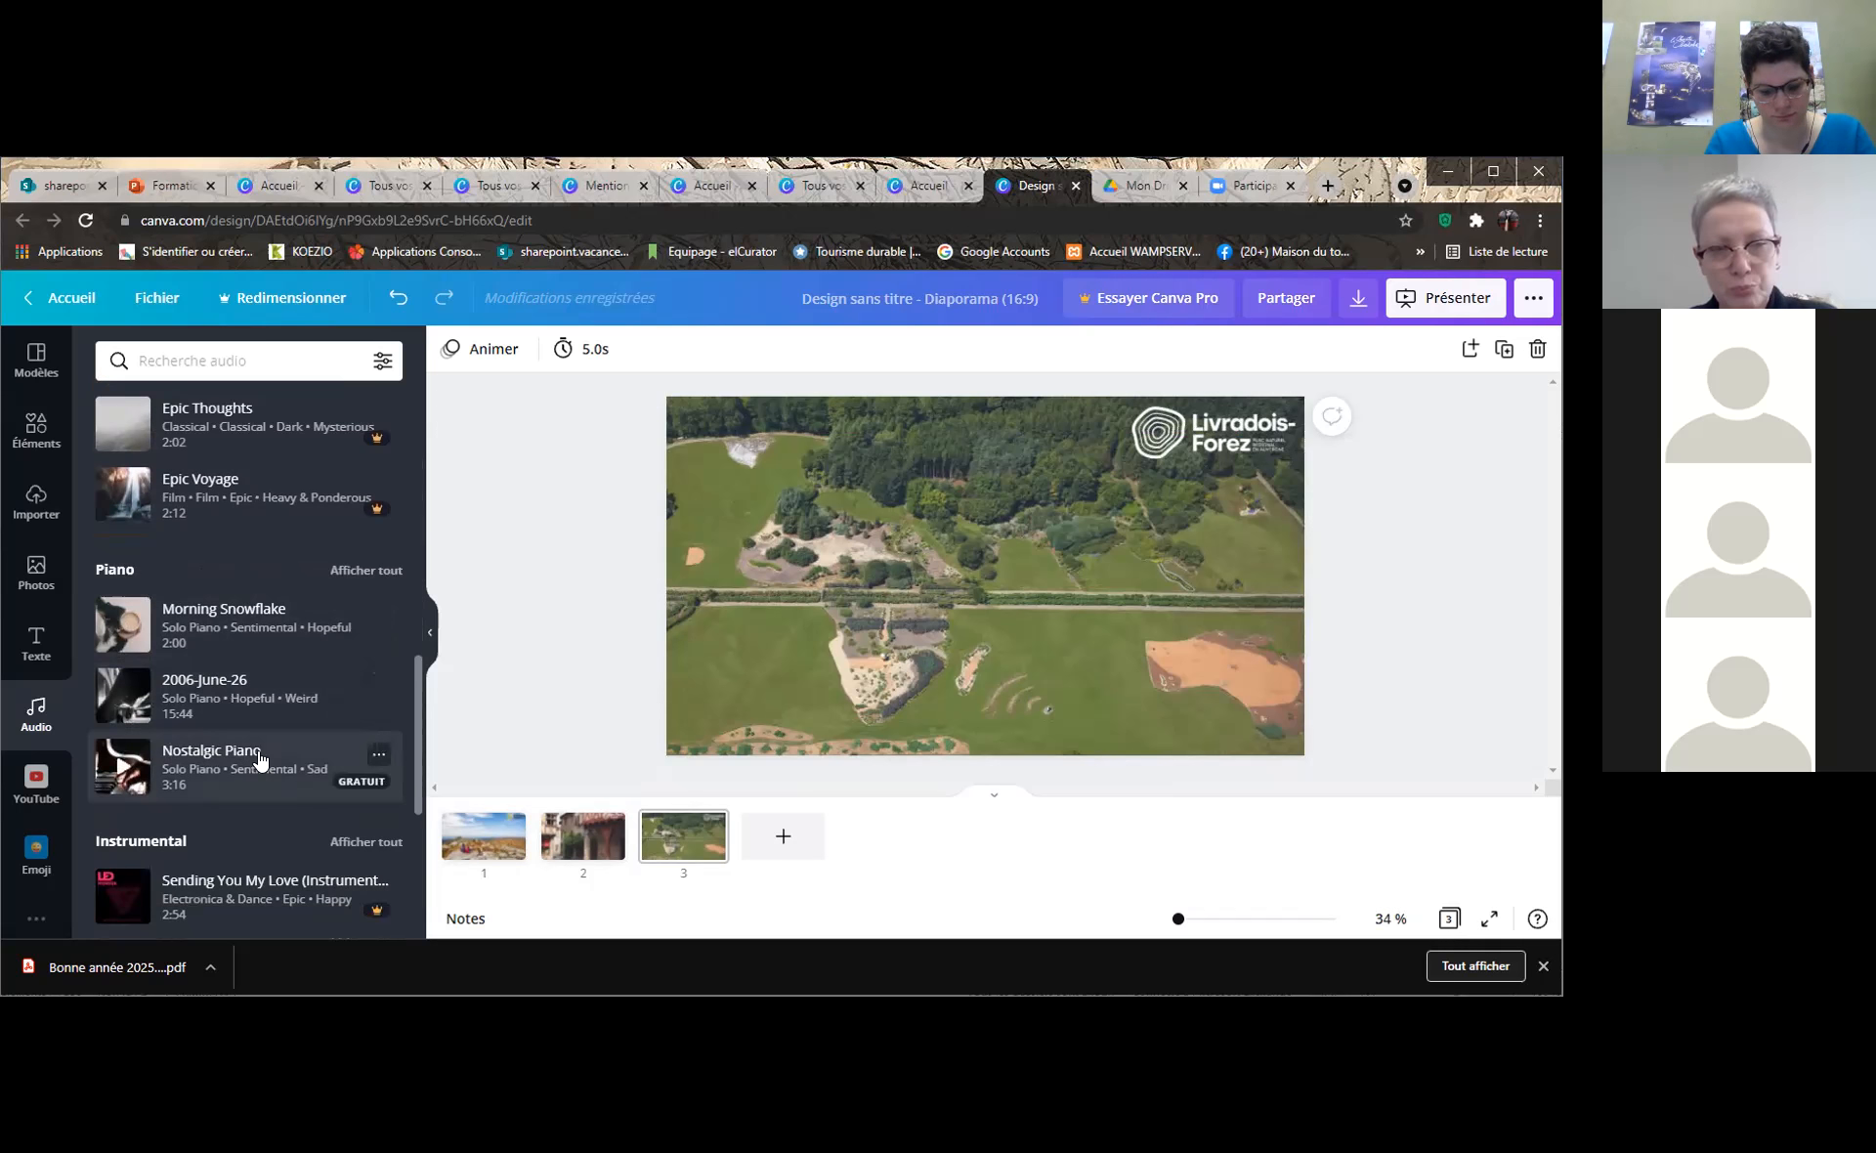
{"action": "scroll", "coordinate": [254, 733], "scroll_direction": "down", "scroll_amount": 3}
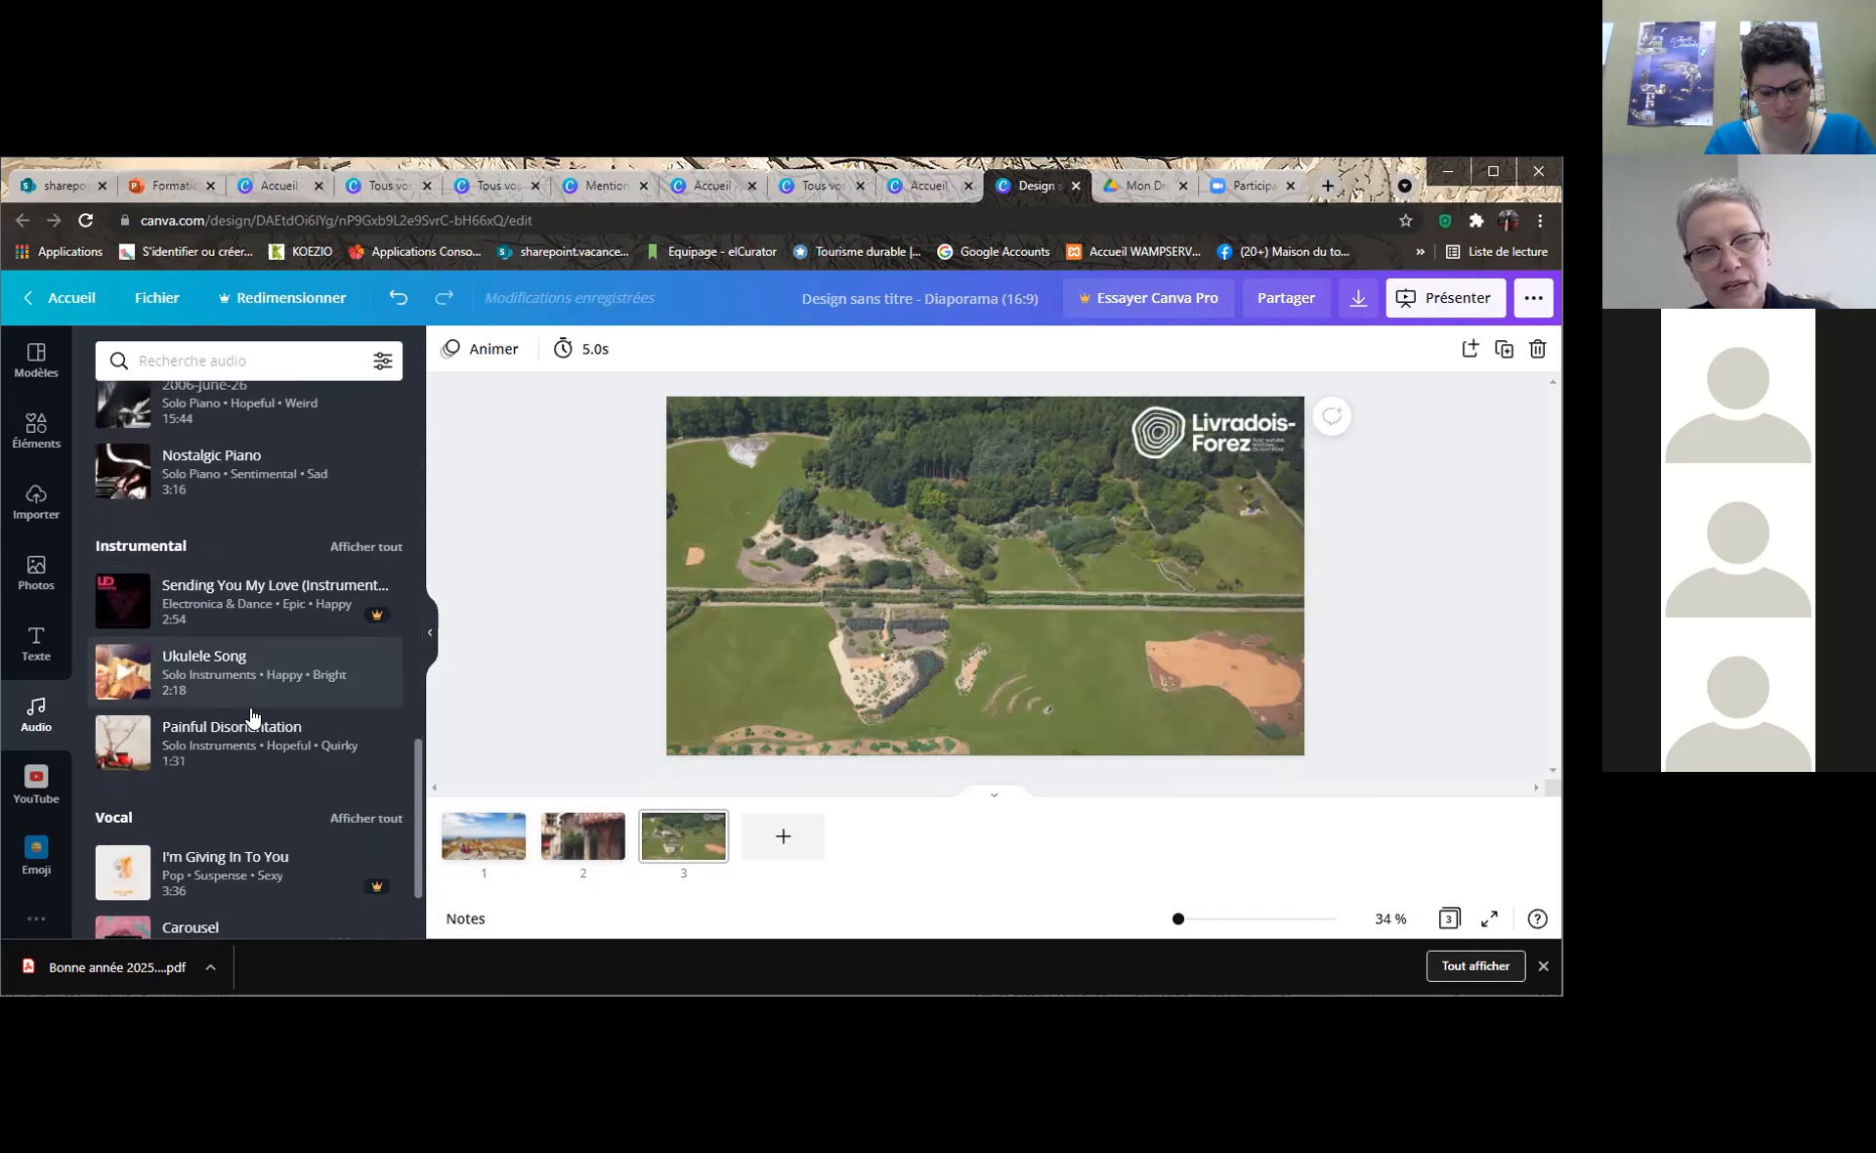
{"action": "left_click", "coordinate": [119, 678]}
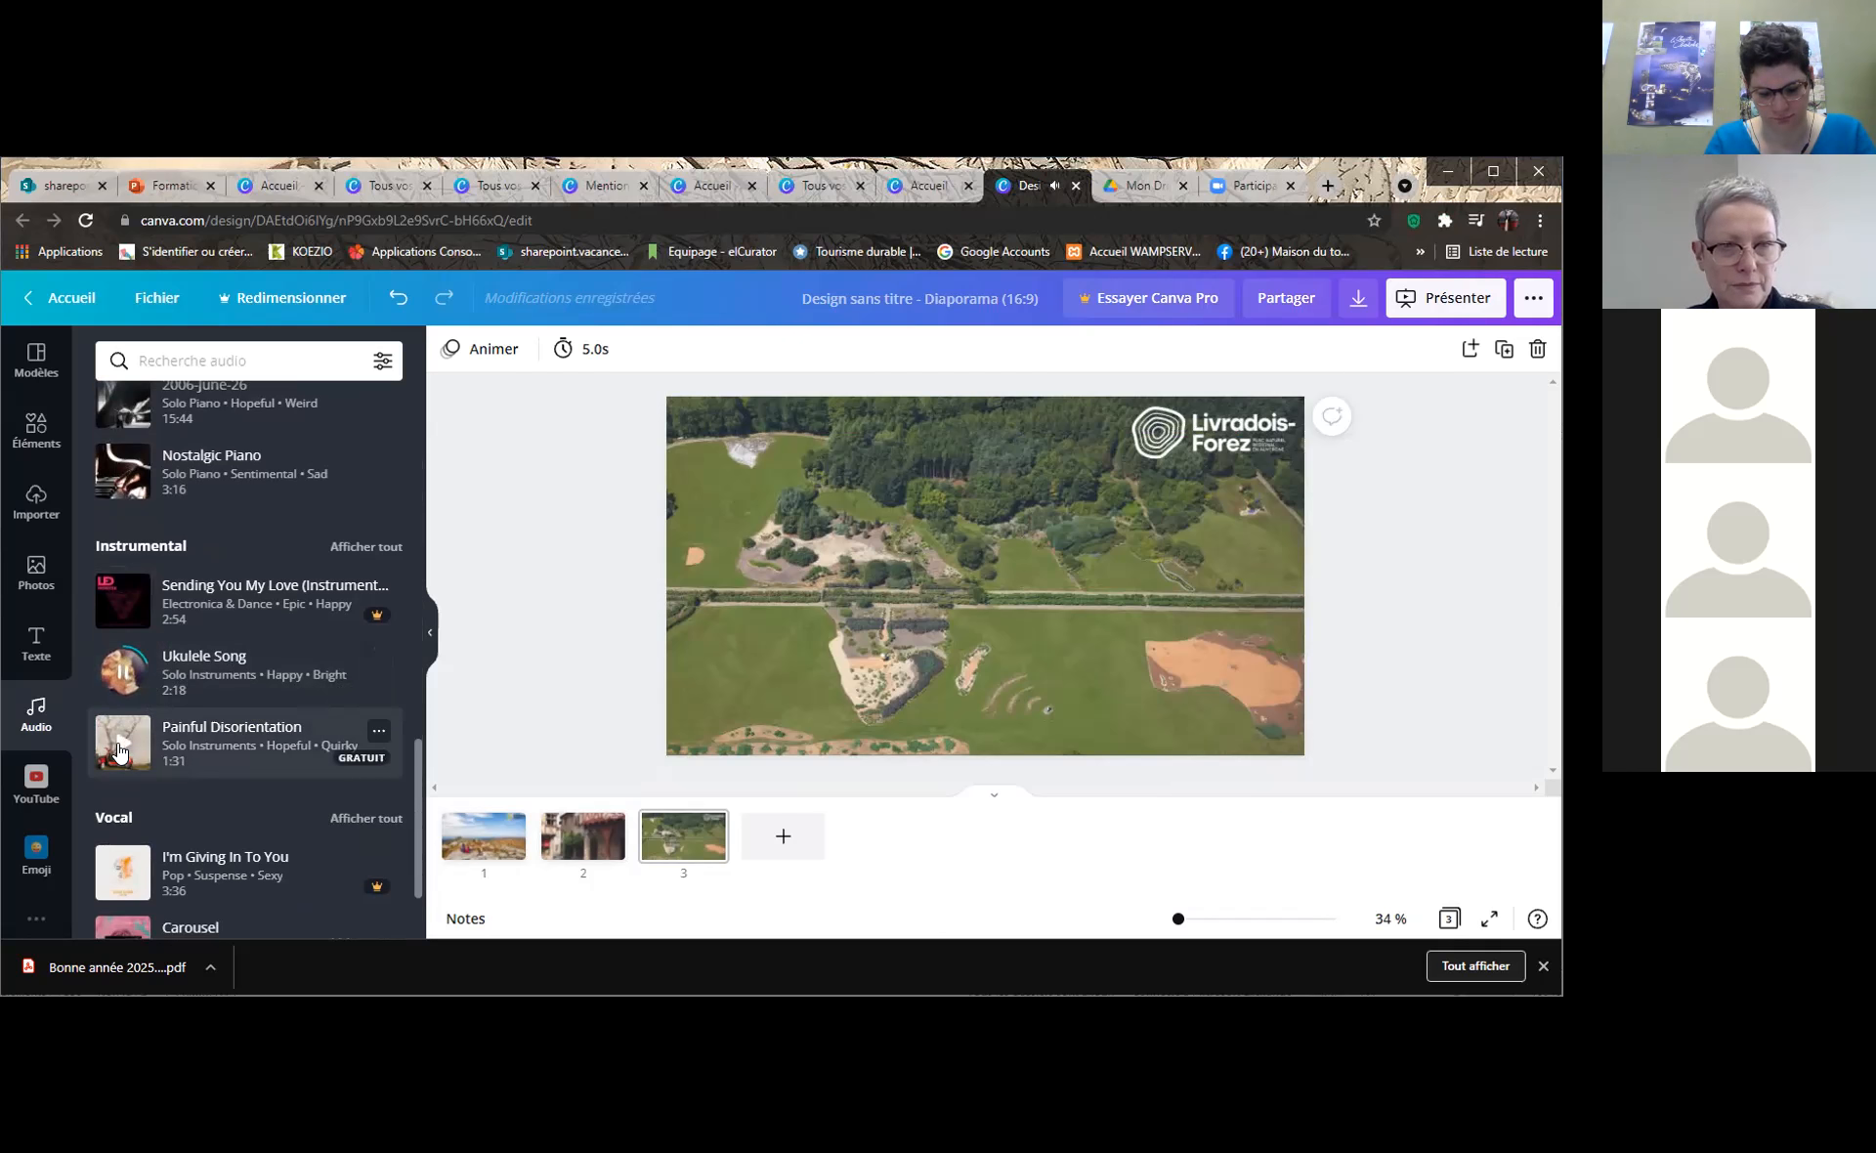
{"action": "left_click", "coordinate": [125, 676]}
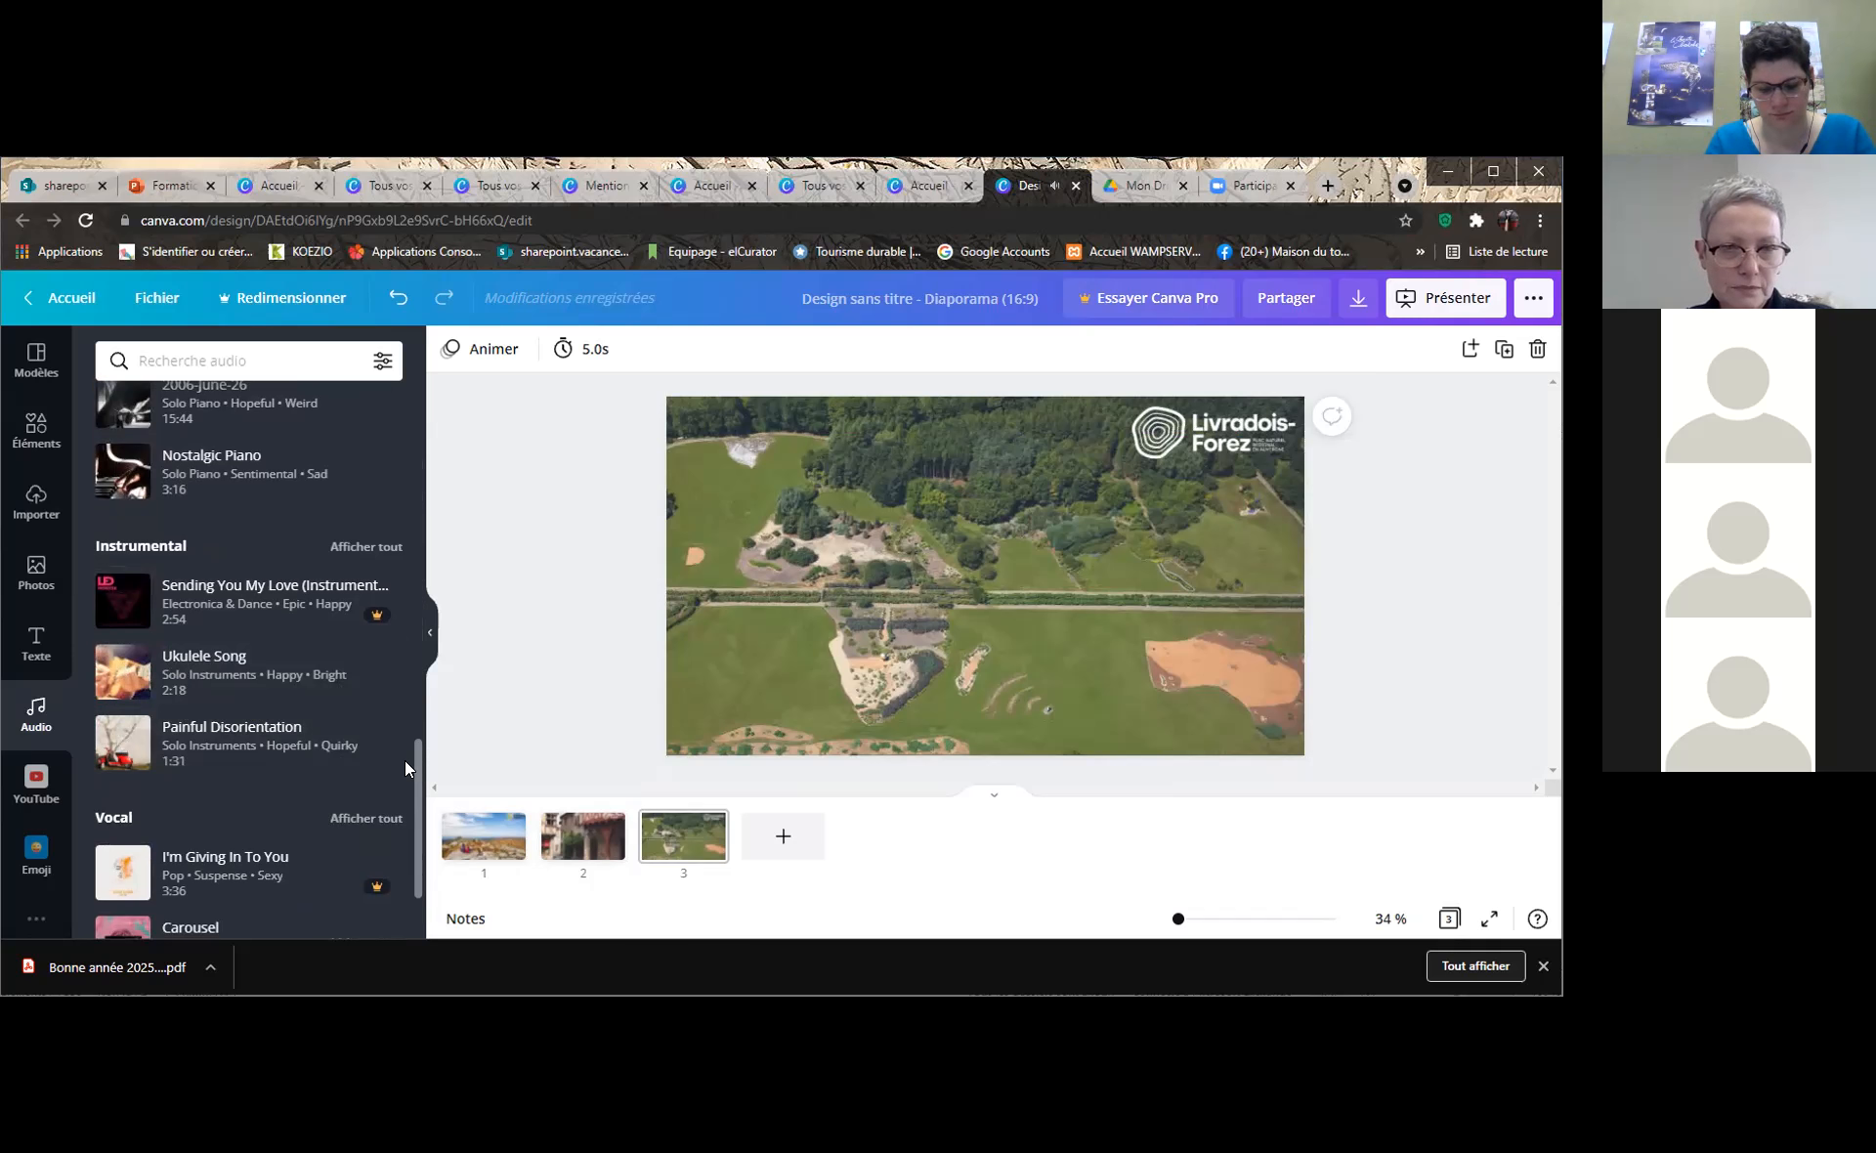
{"action": "left_click_drag", "start_coordinate": [418, 762], "coordinate": [448, 367]}
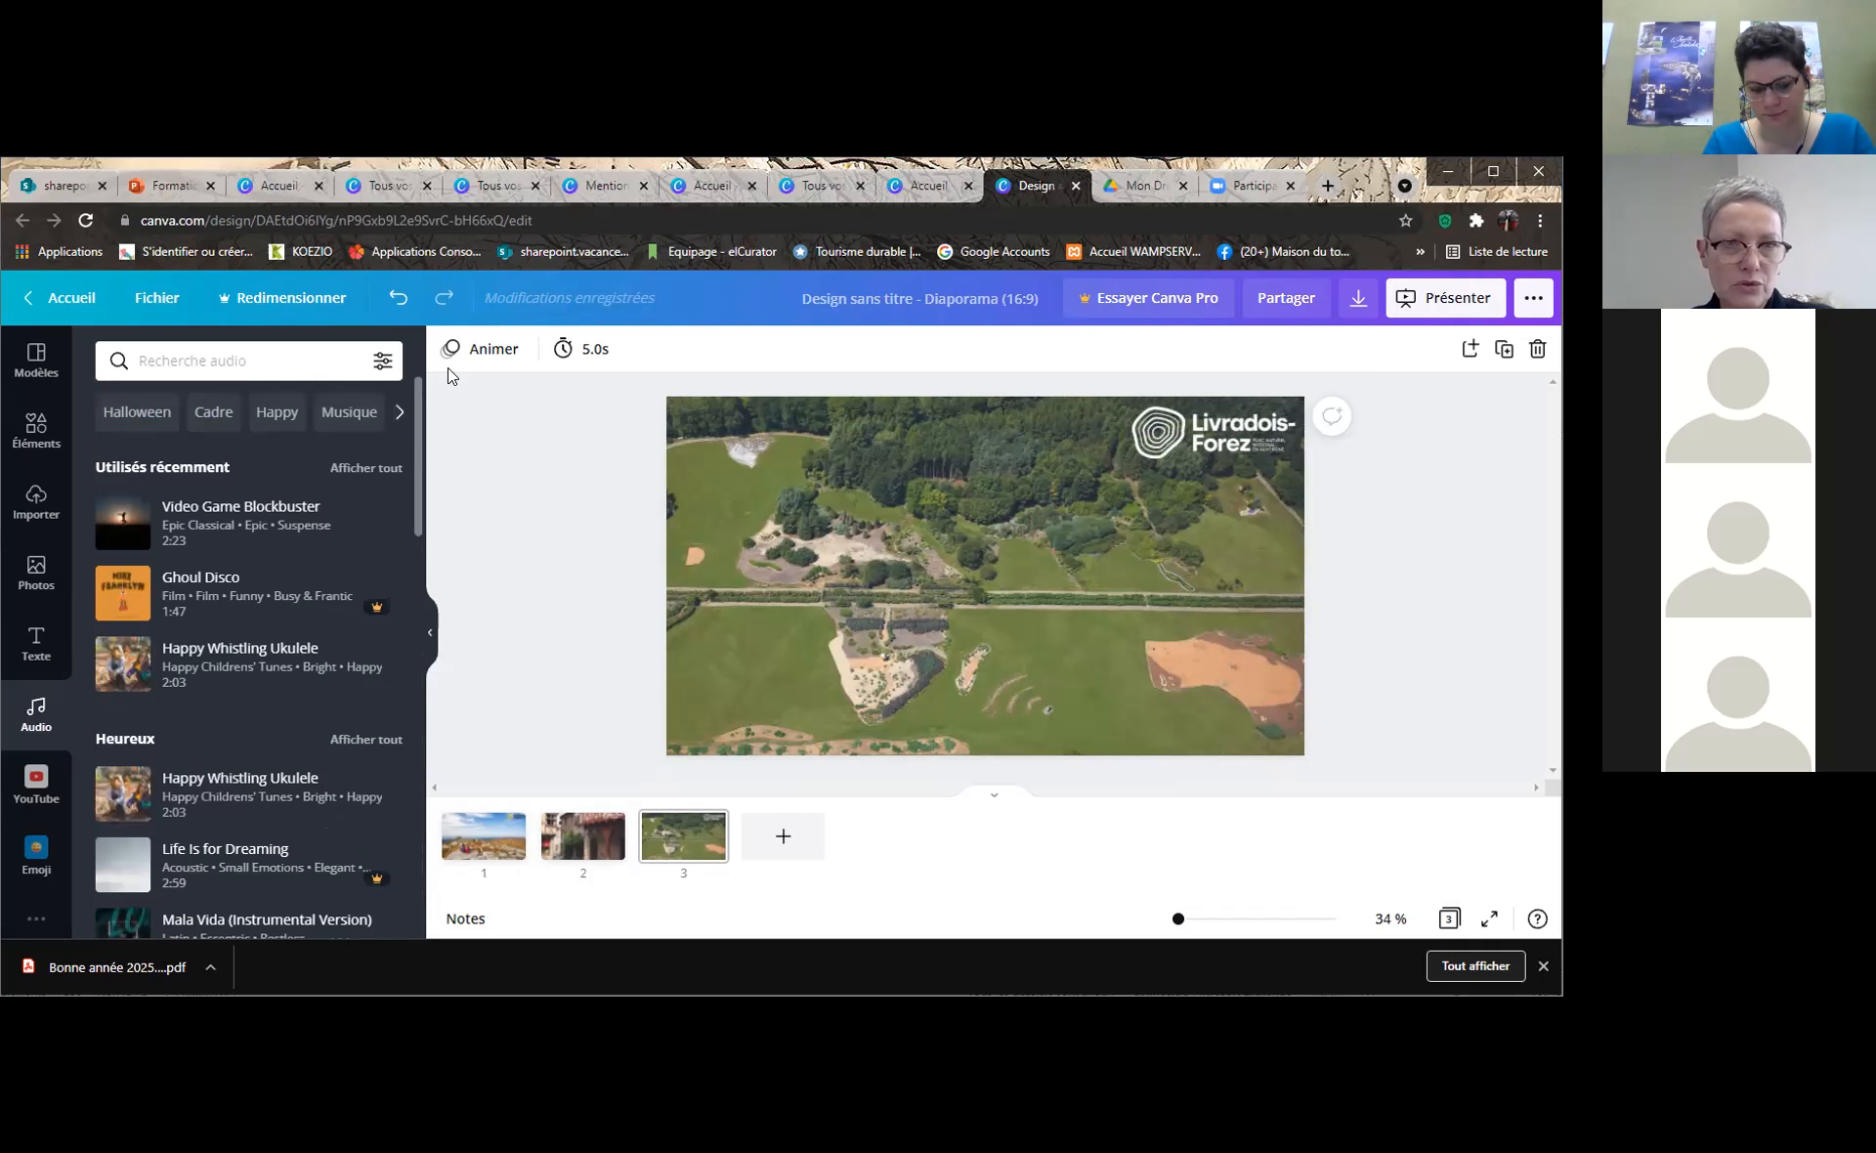
Add the Video Game Blockbuster track to the slideshow and play a short excerpt of it
{"action": "left_click", "coordinate": [238, 512]}
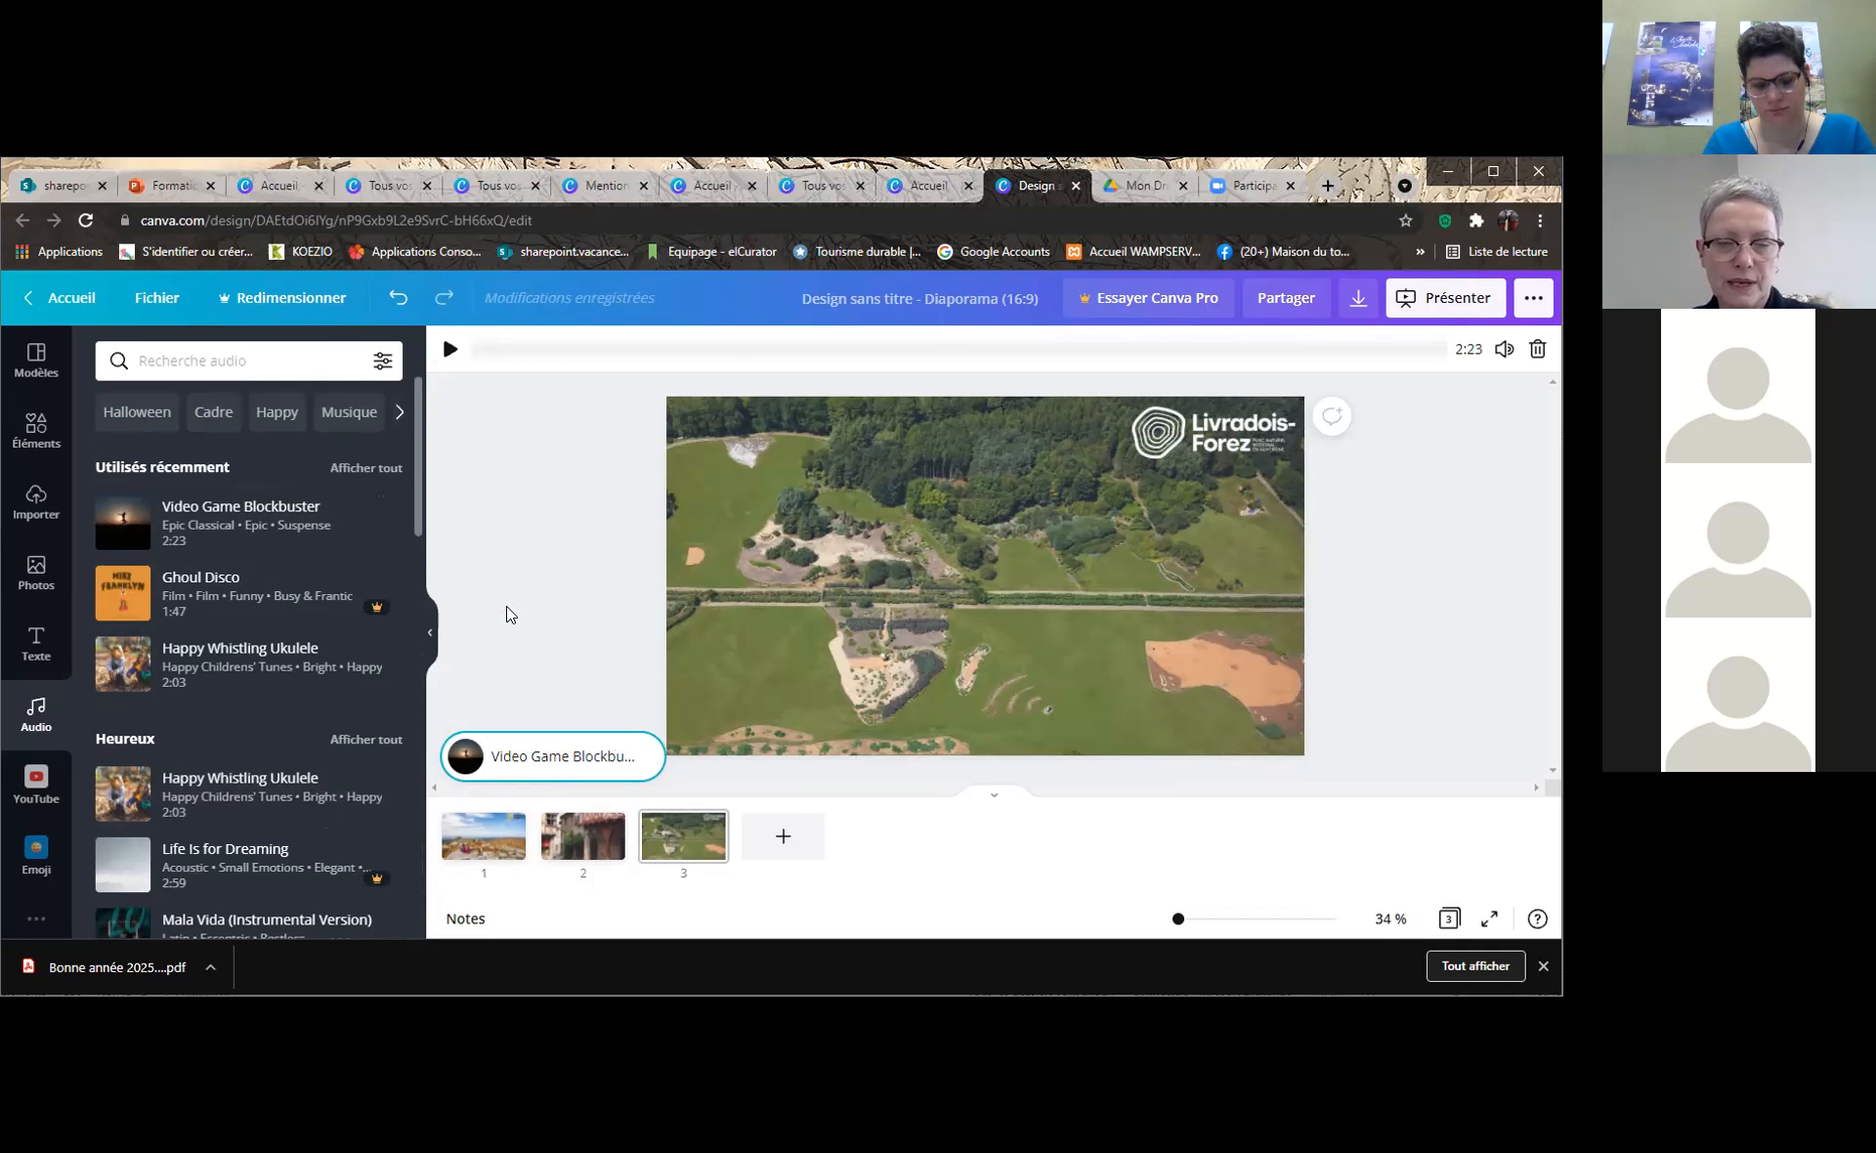
{"action": "left_click", "coordinate": [450, 348]}
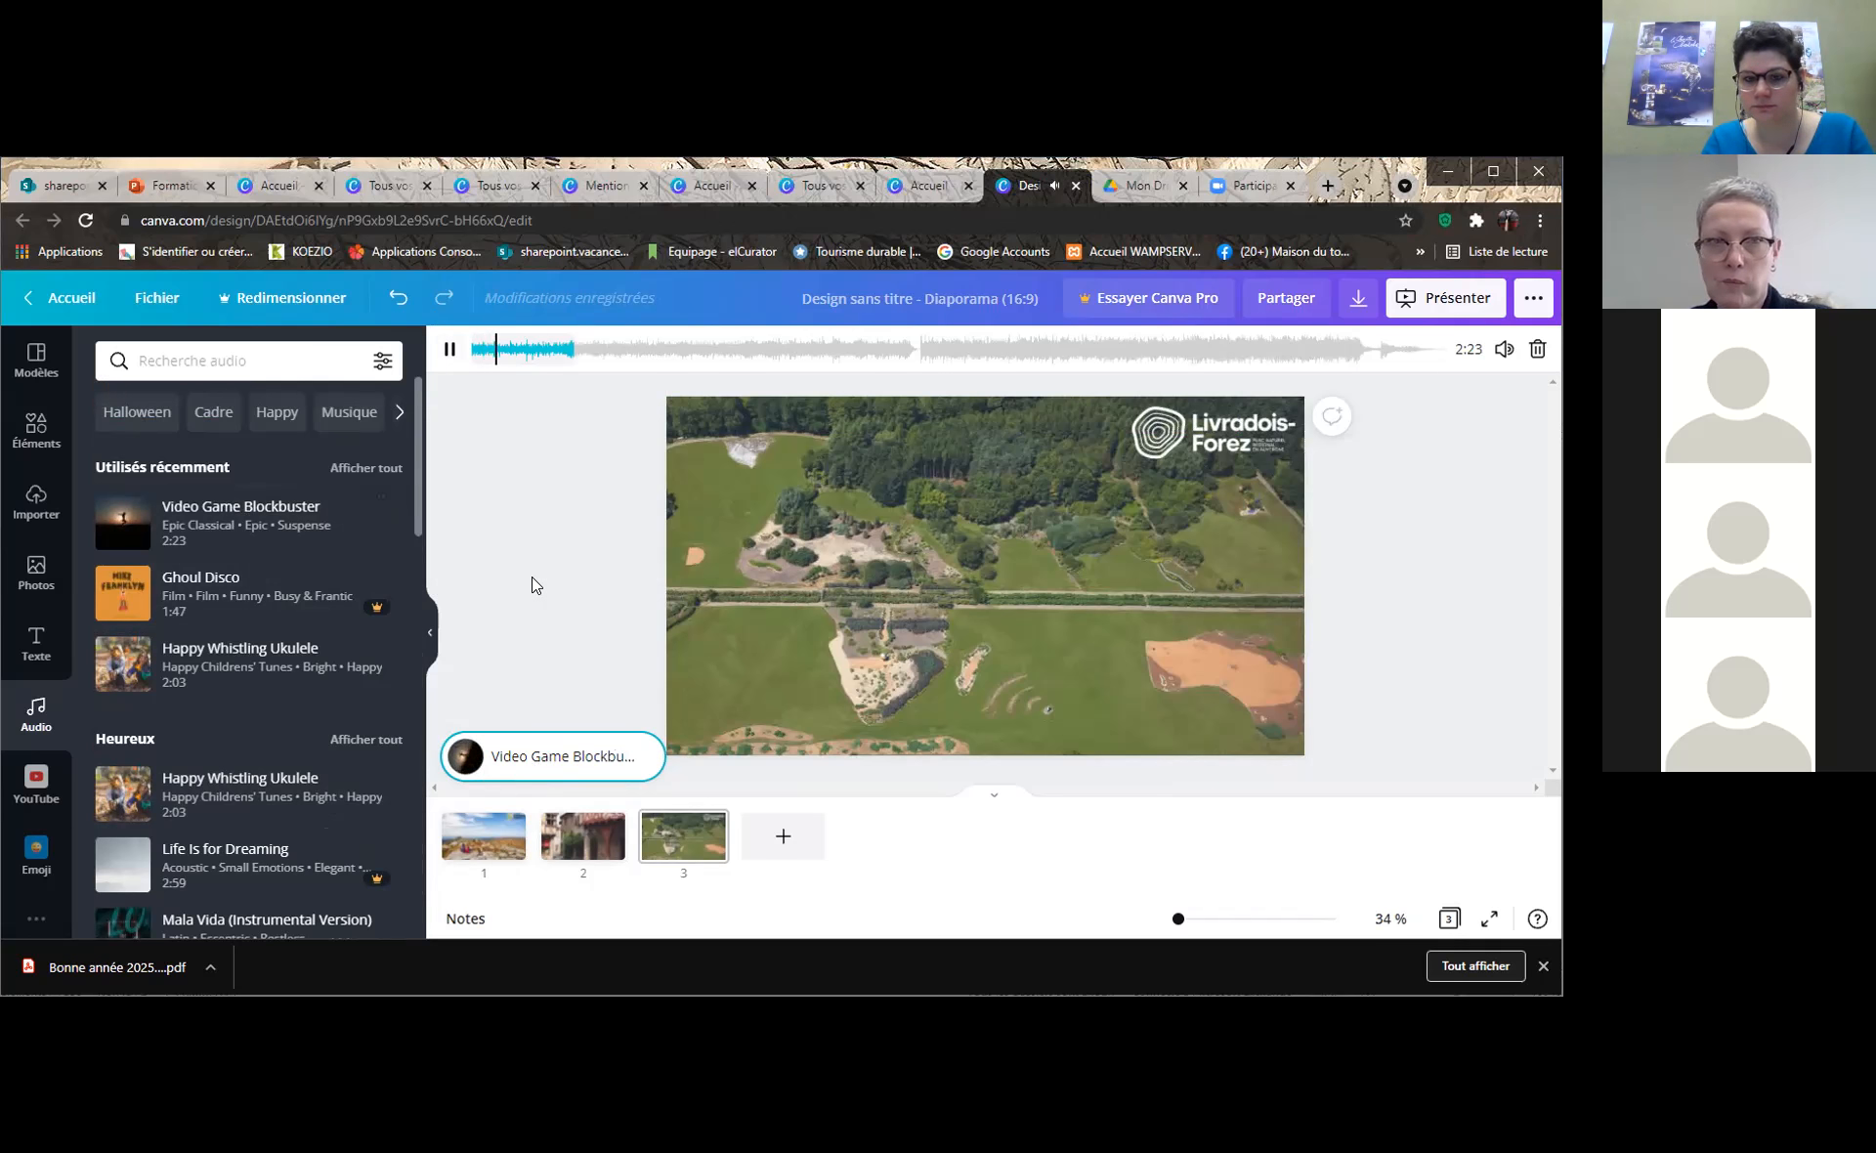
{"action": "left_click", "coordinate": [449, 350]}
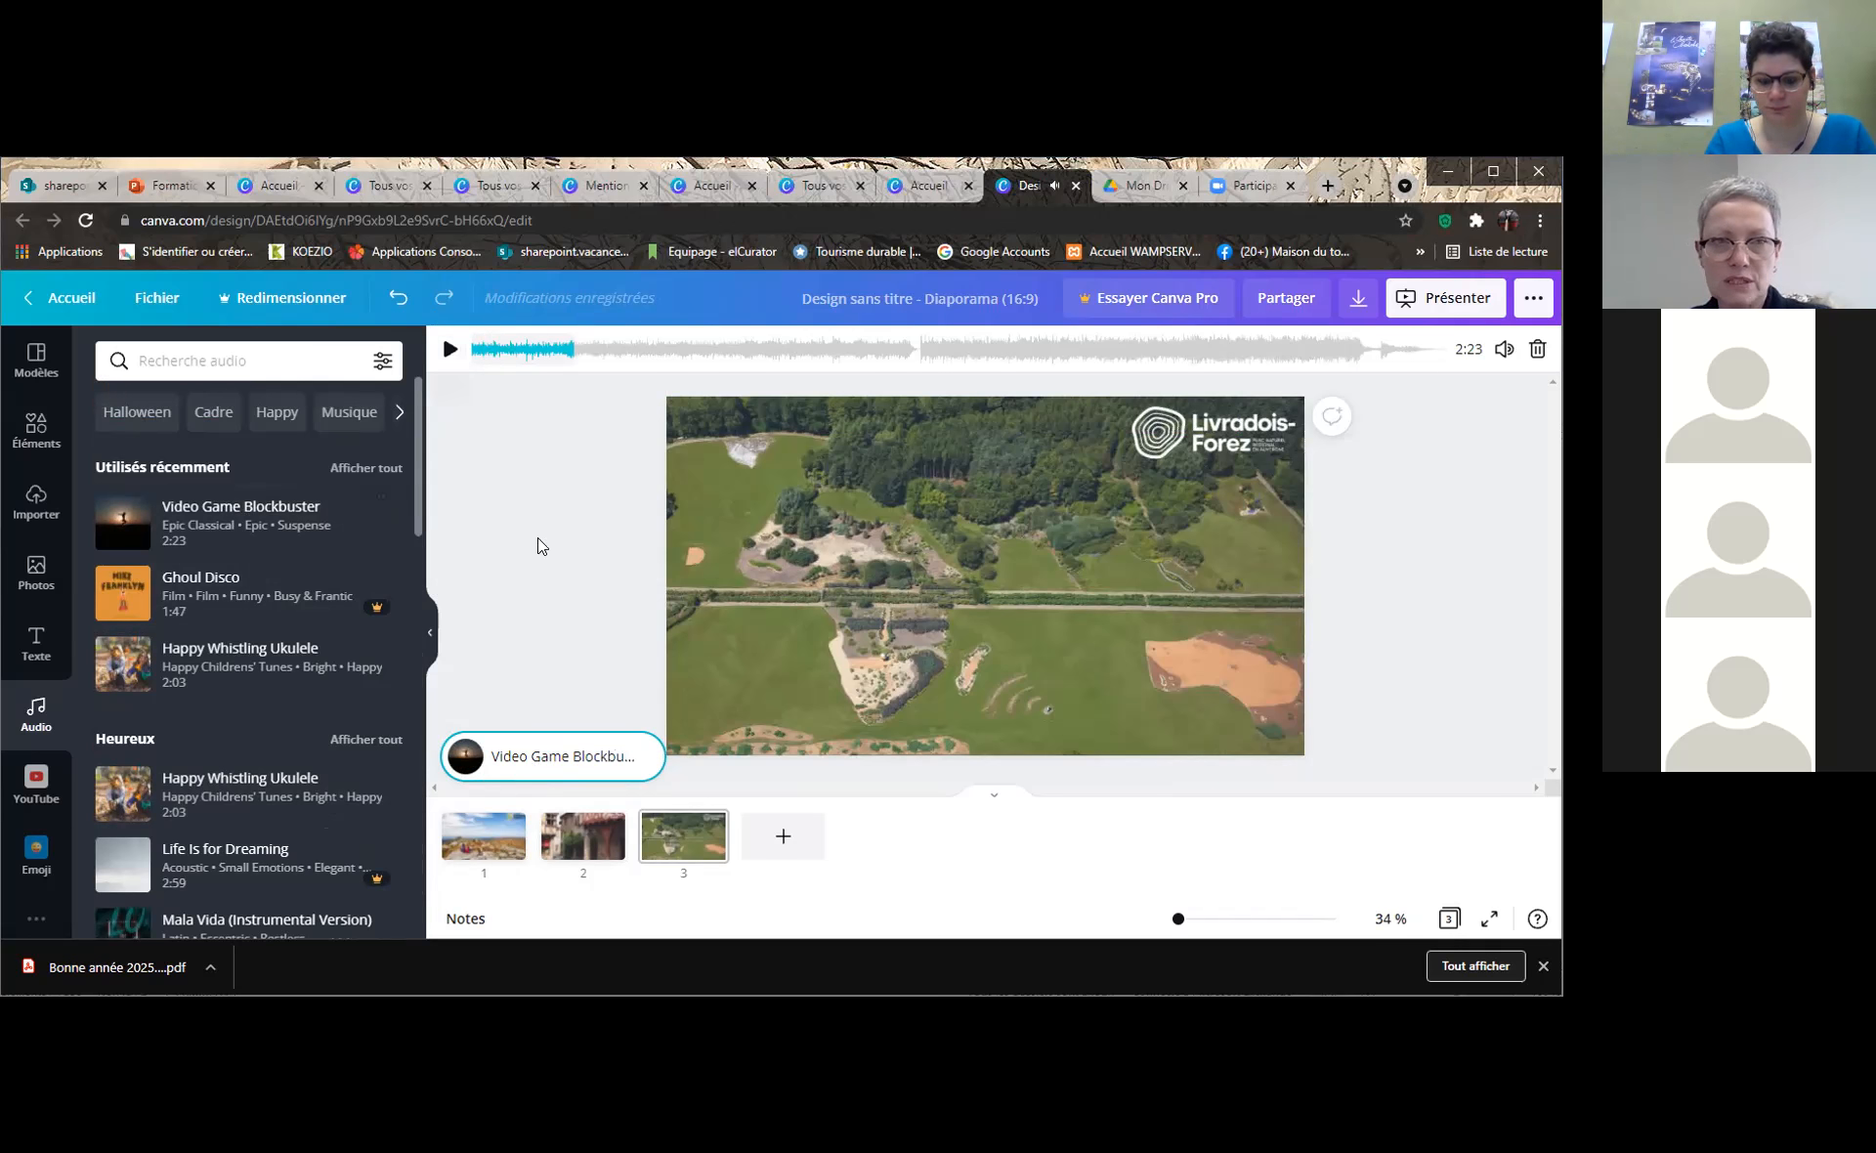
Present the slideshow with Lecture automatique at 5 seconds per slide, and return to the editor after the last page
{"action": "left_click", "coordinate": [1439, 301]}
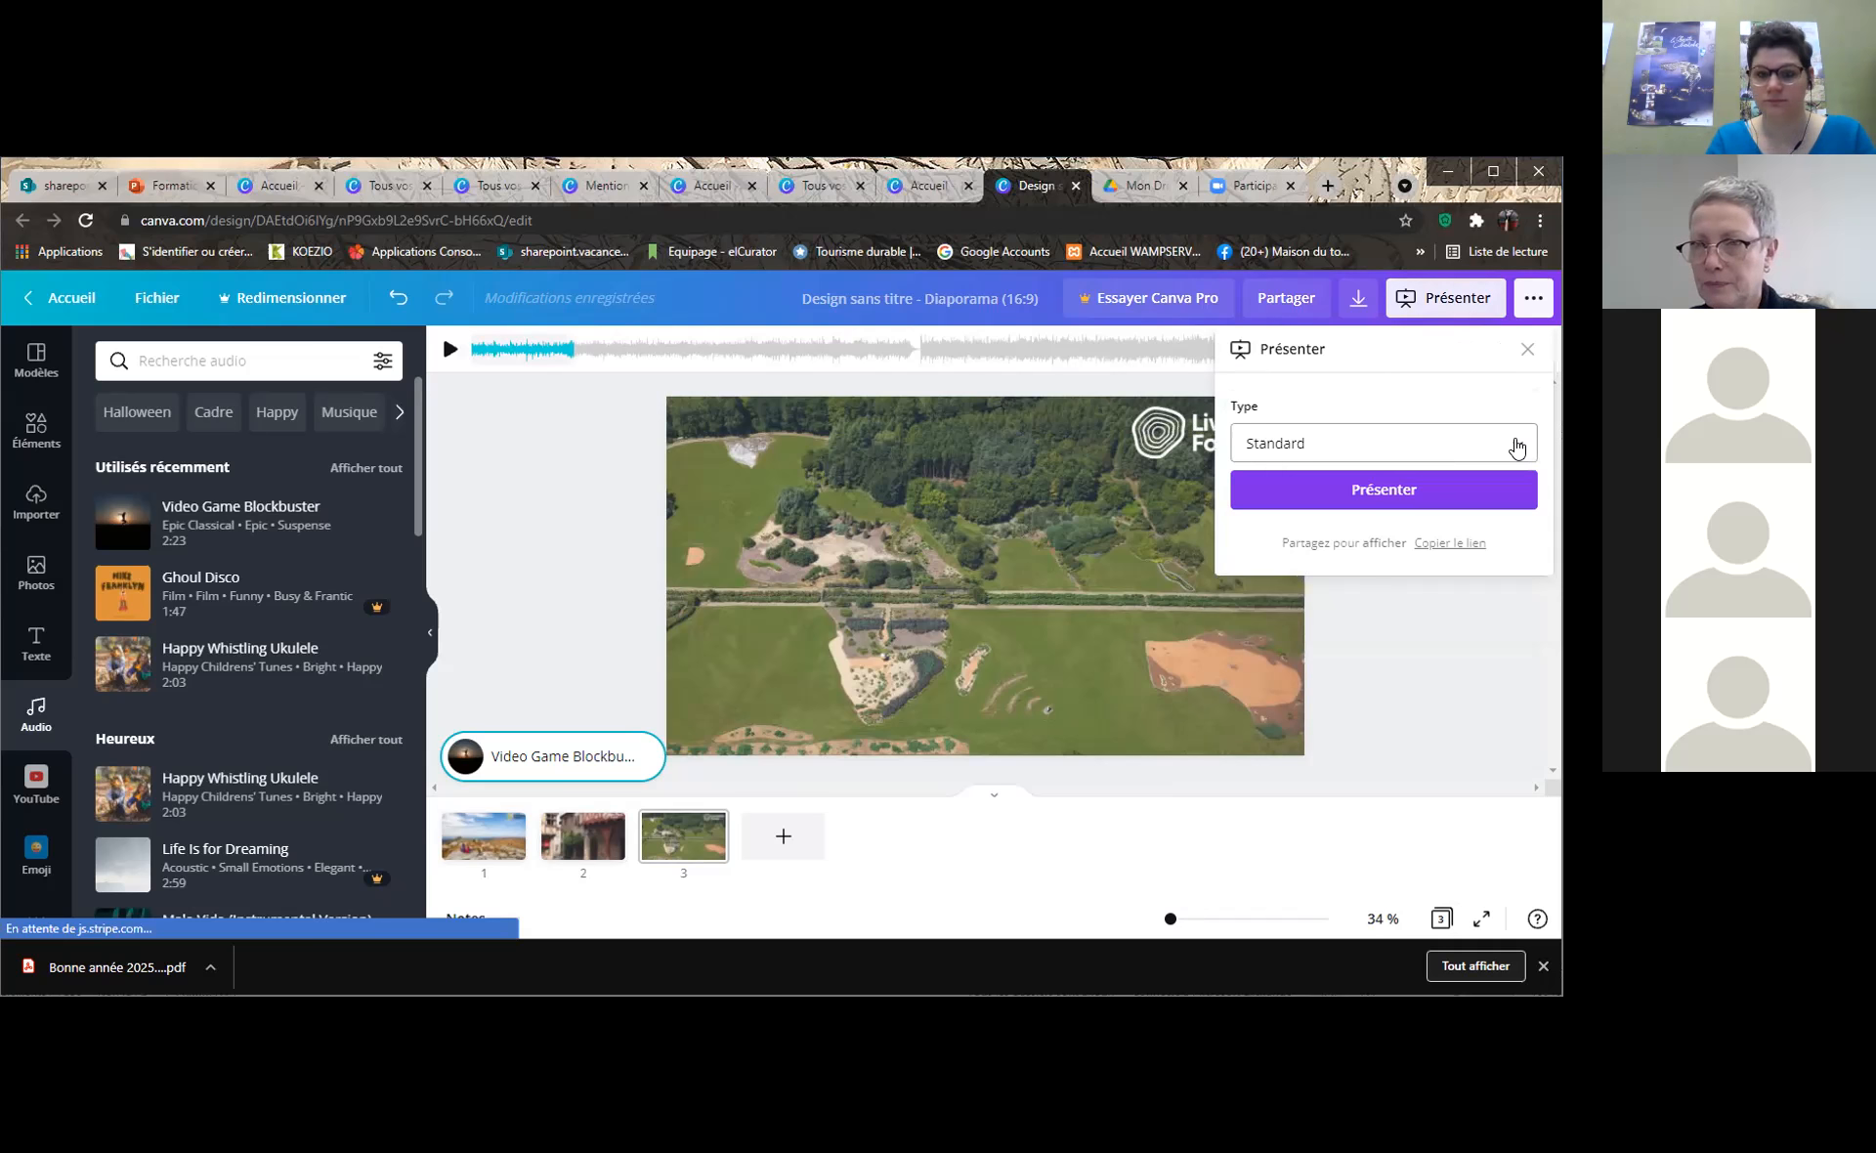
{"action": "left_click", "coordinate": [1500, 443]}
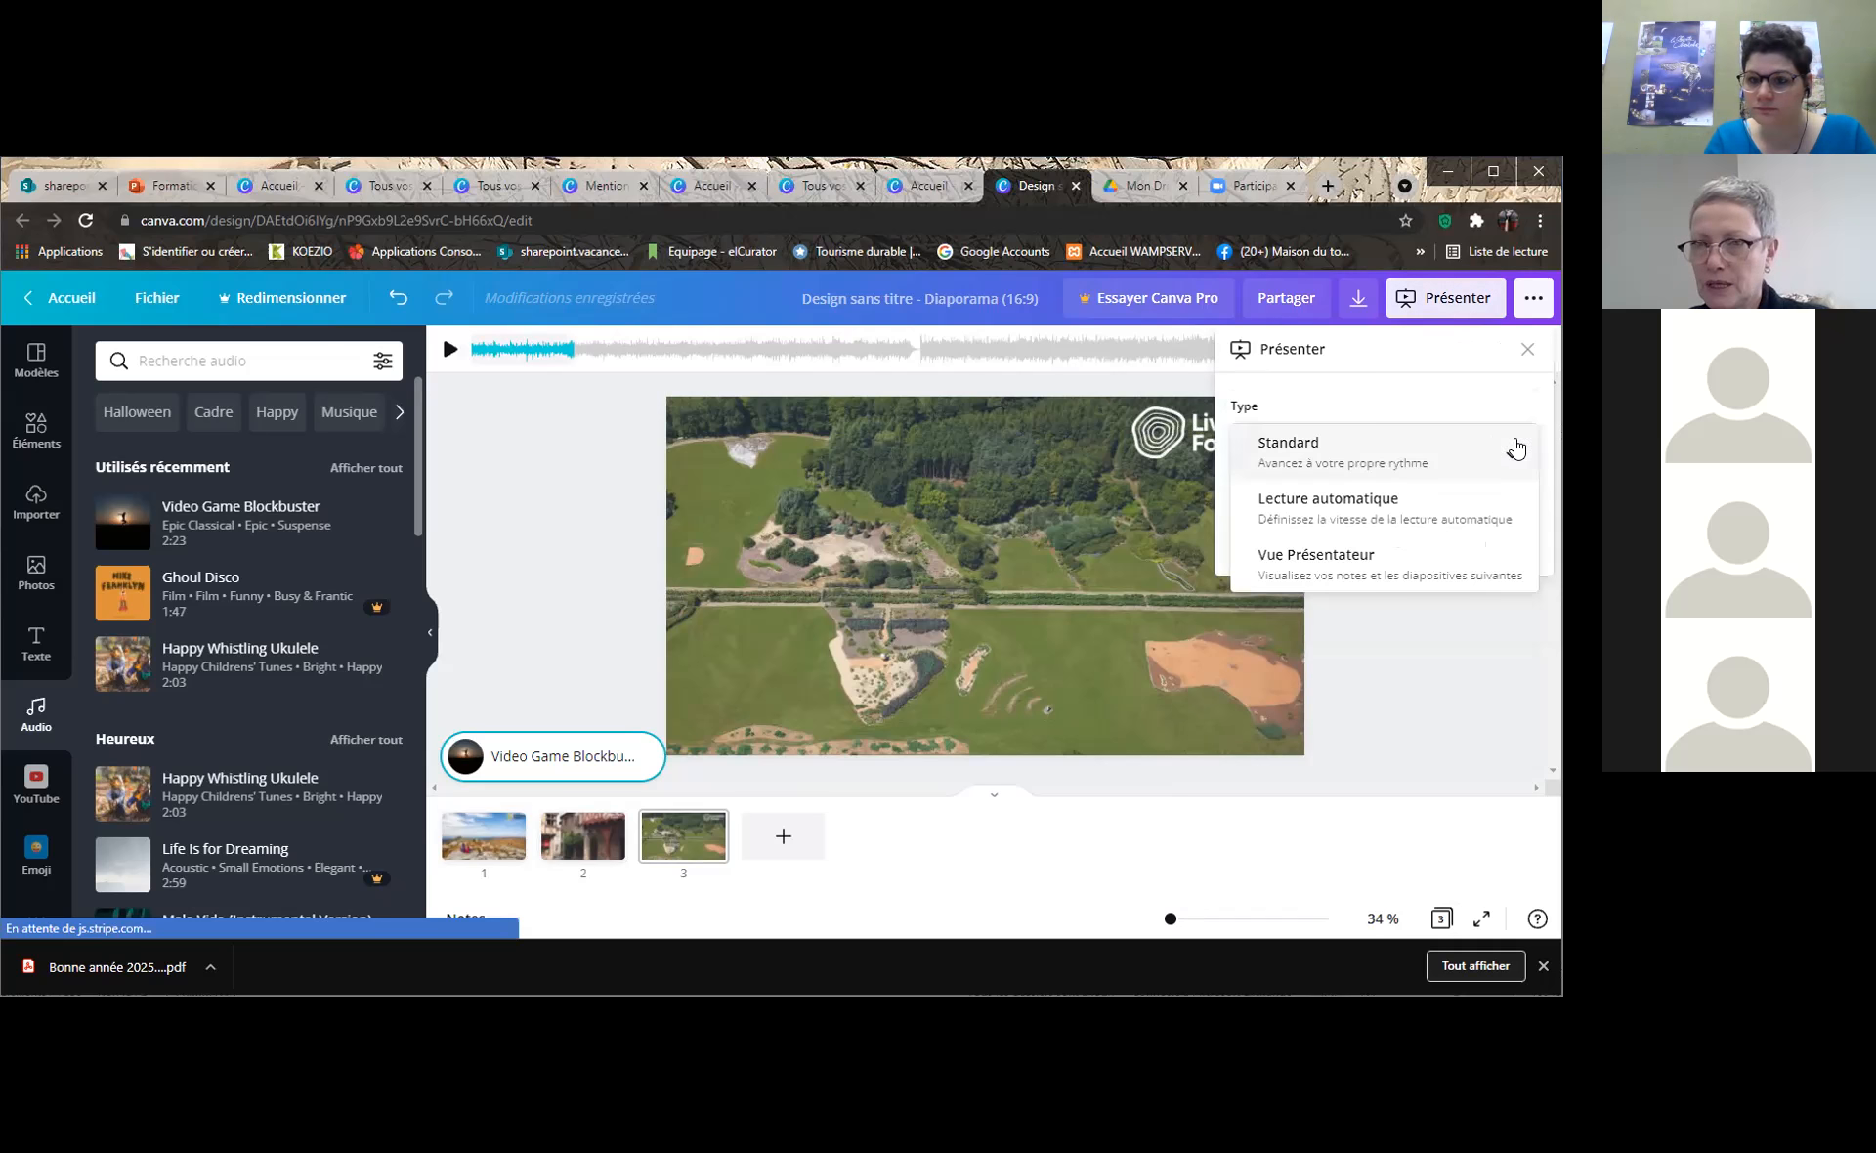
{"action": "left_click", "coordinate": [1350, 503]}
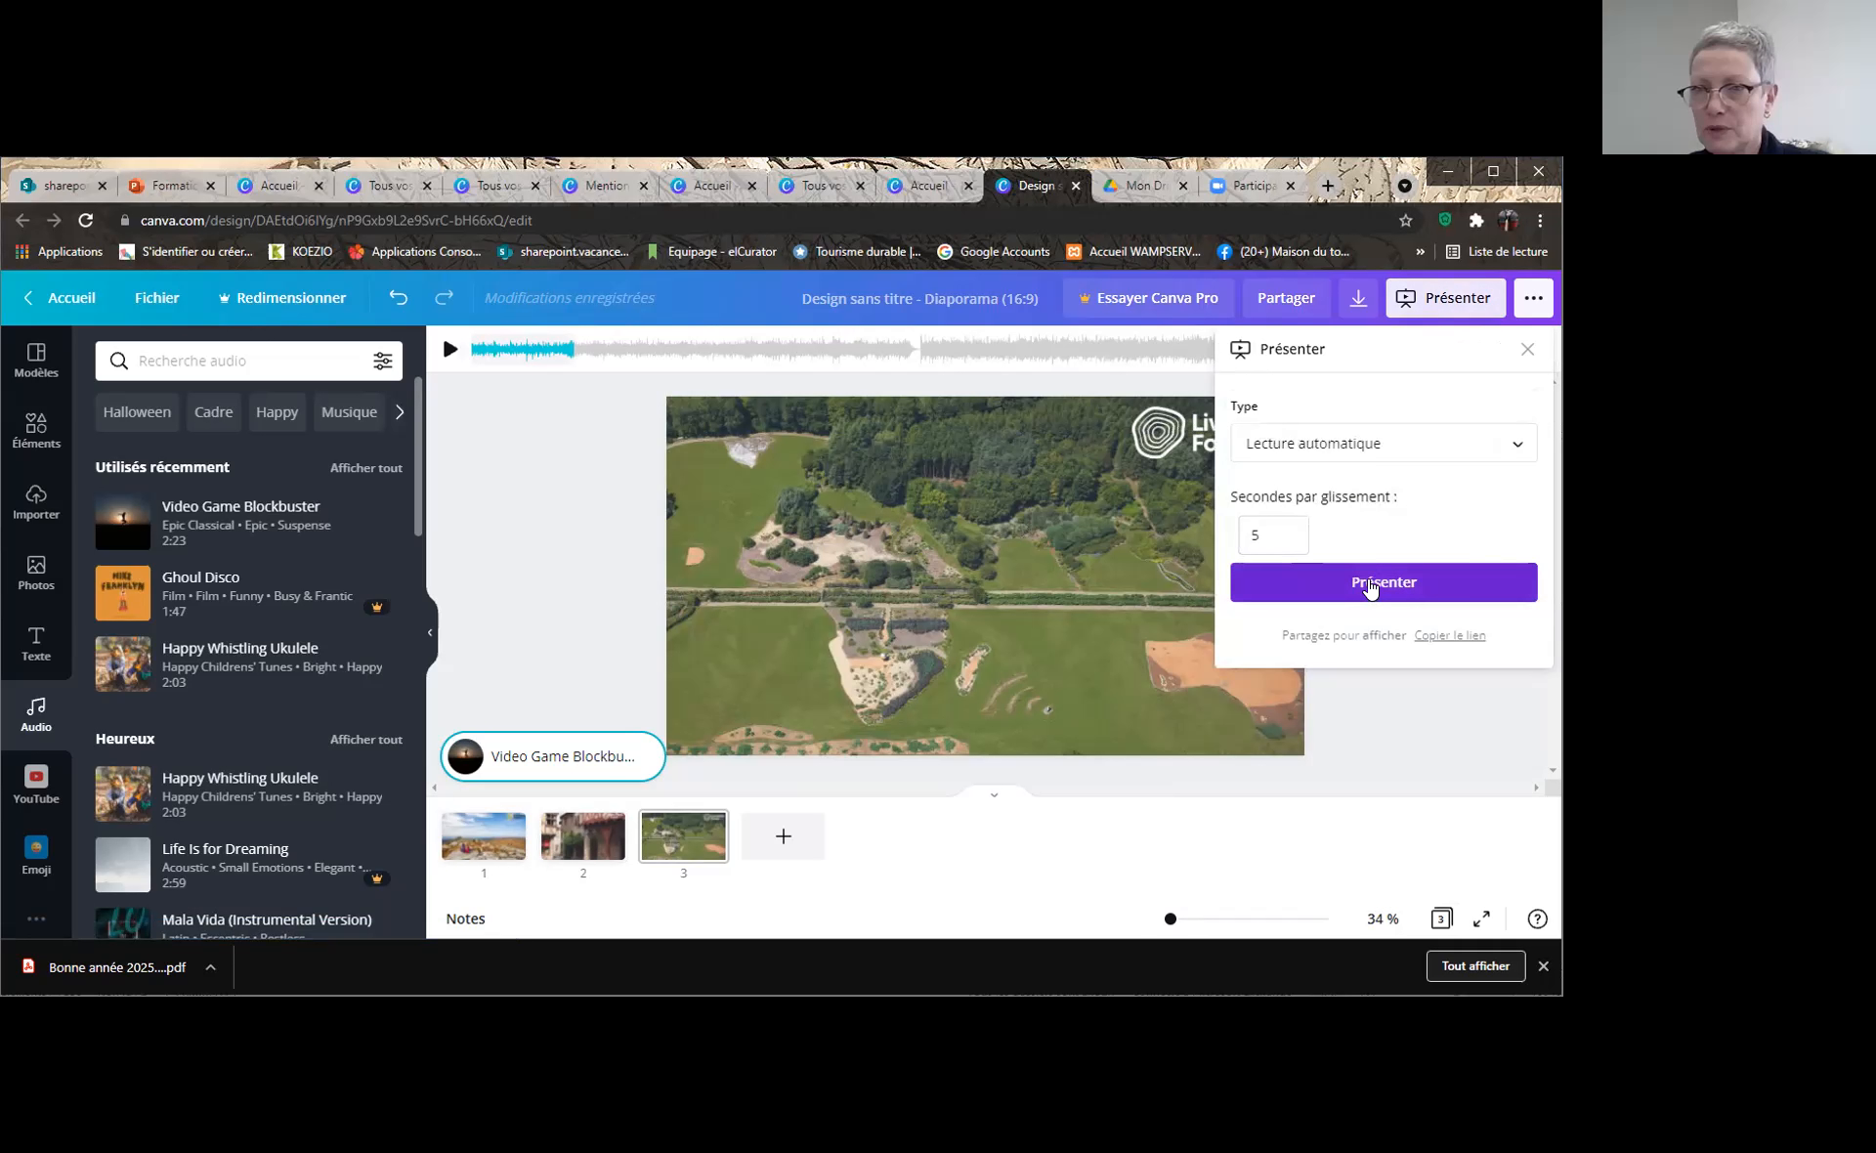
{"action": "left_click", "coordinate": [1370, 583]}
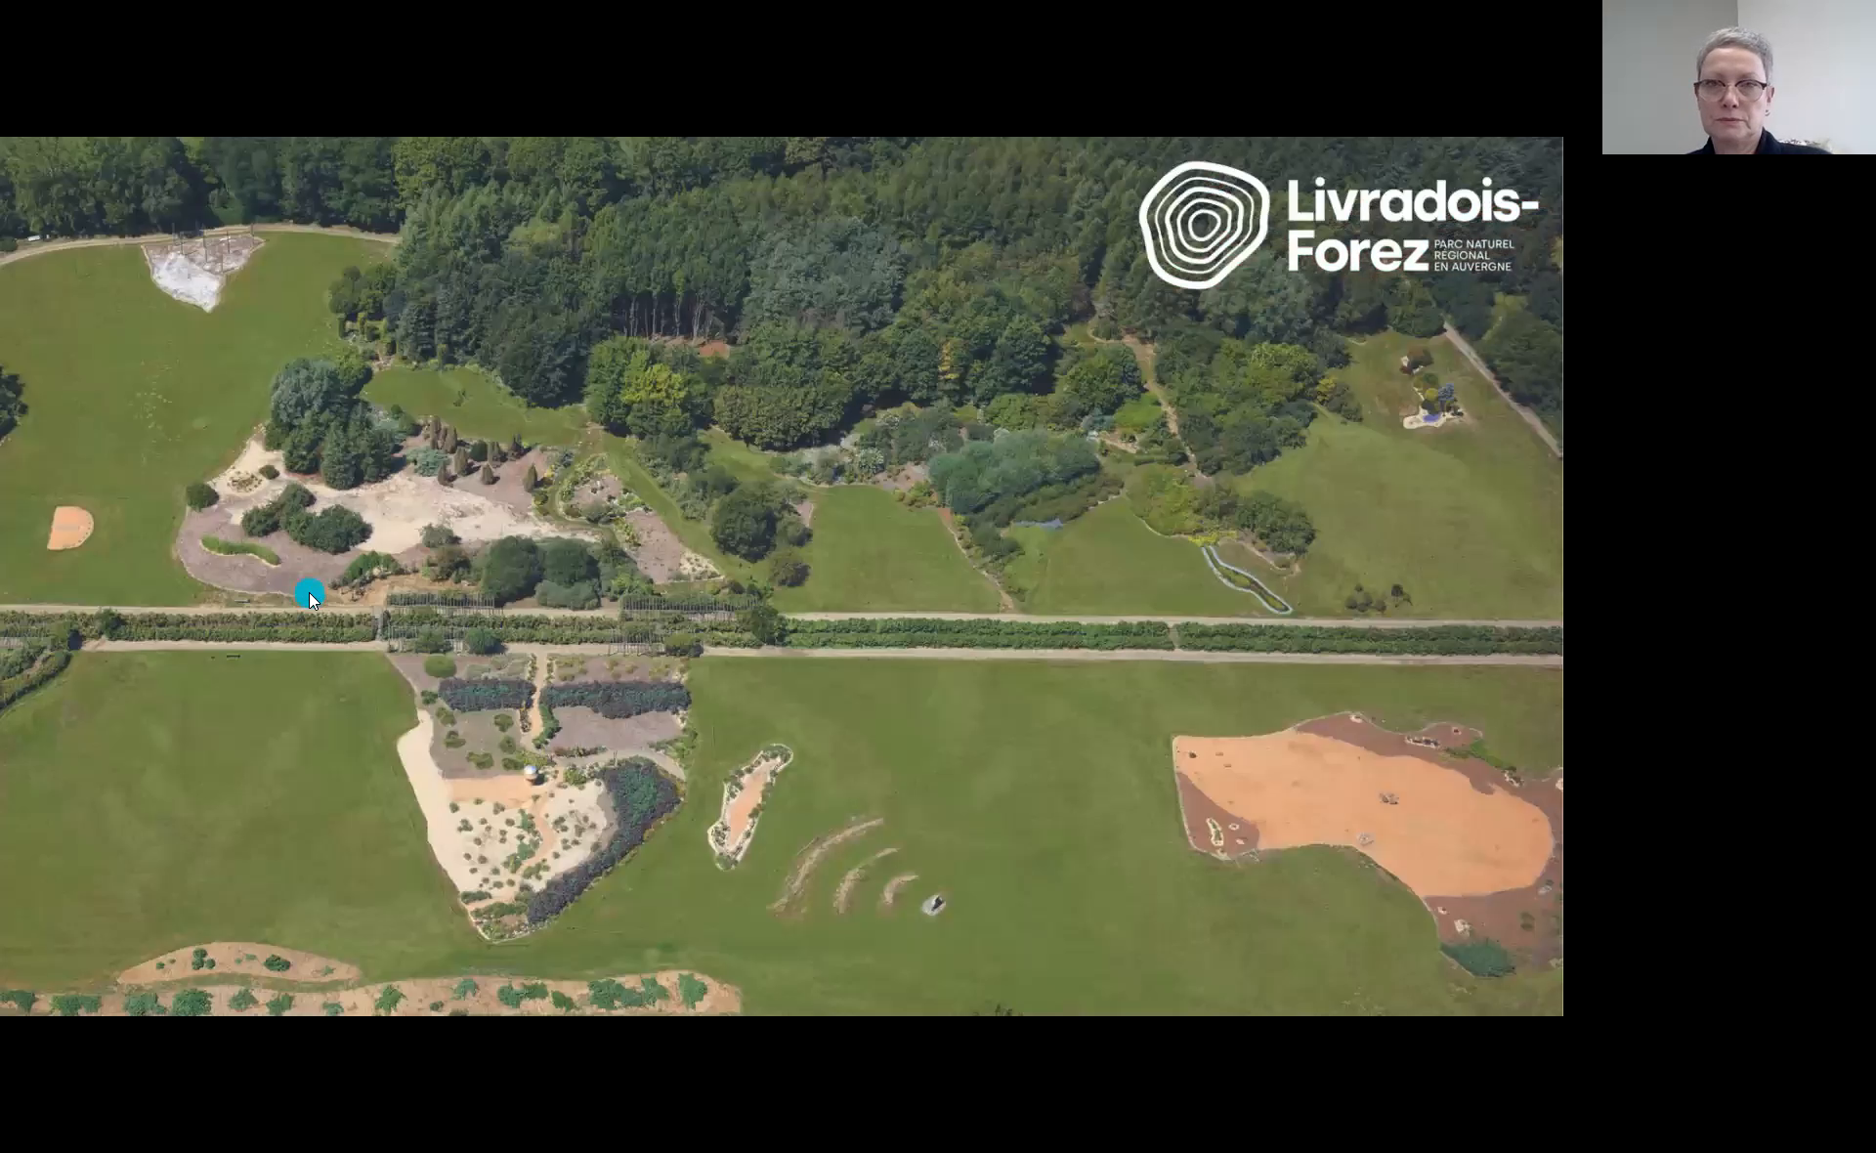
{"action": "key", "text": "Escape"}
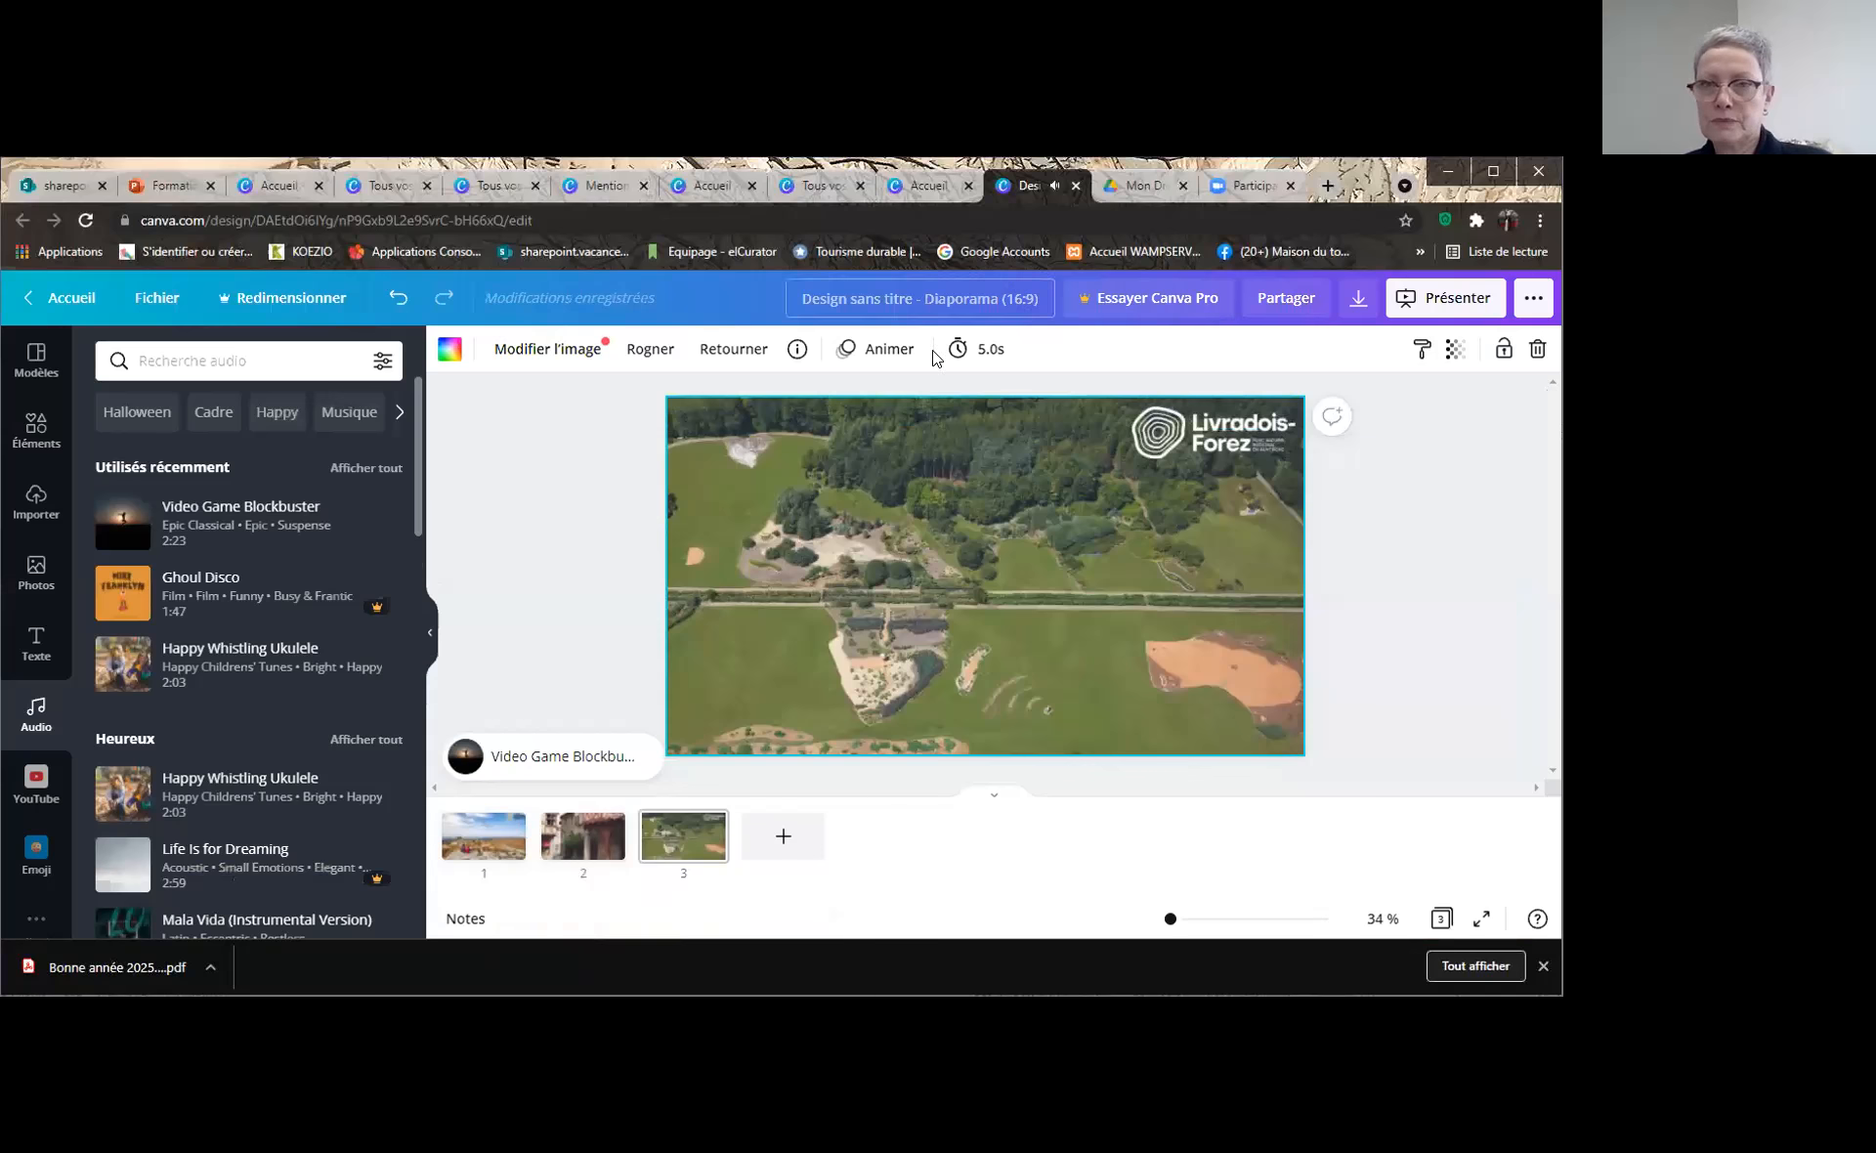
{"action": "left_click", "coordinate": [520, 755]}
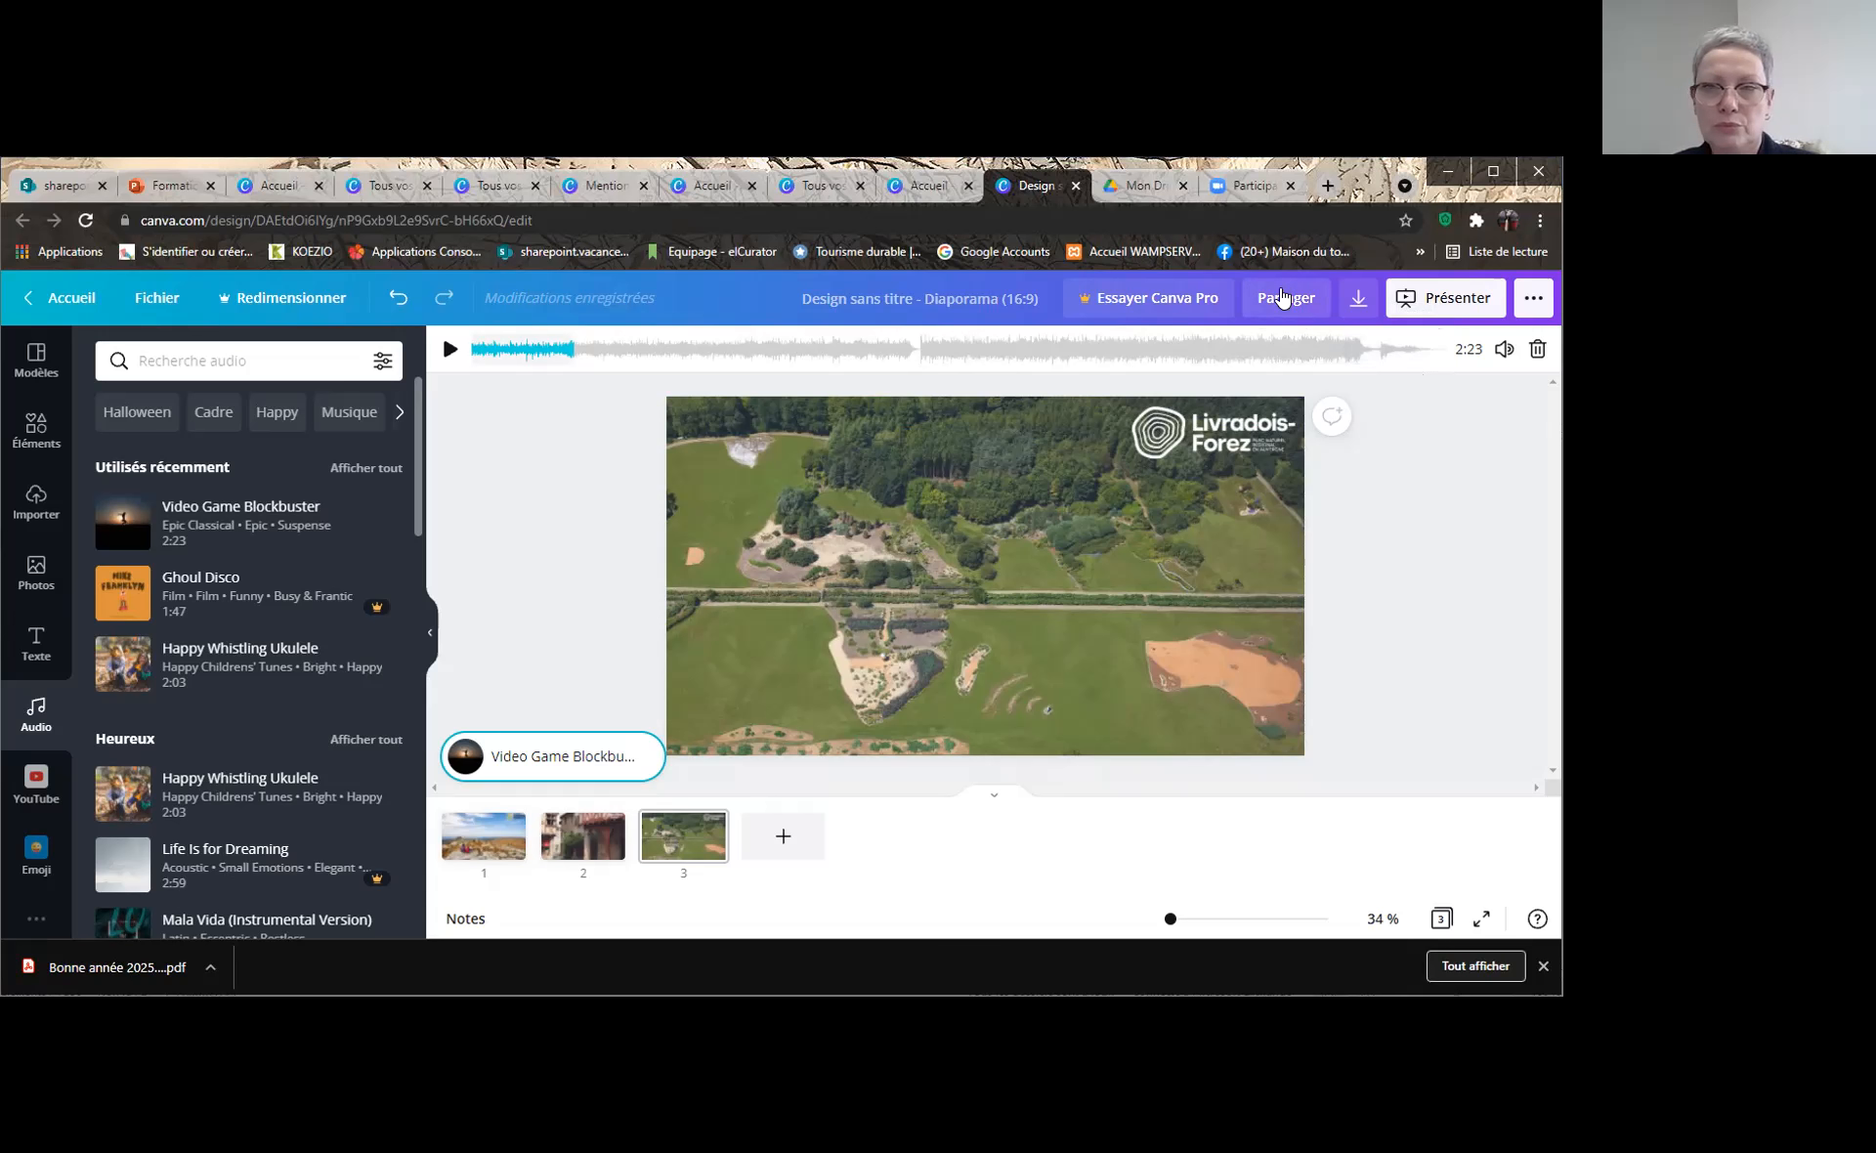
{"action": "left_click", "coordinate": [848, 476]}
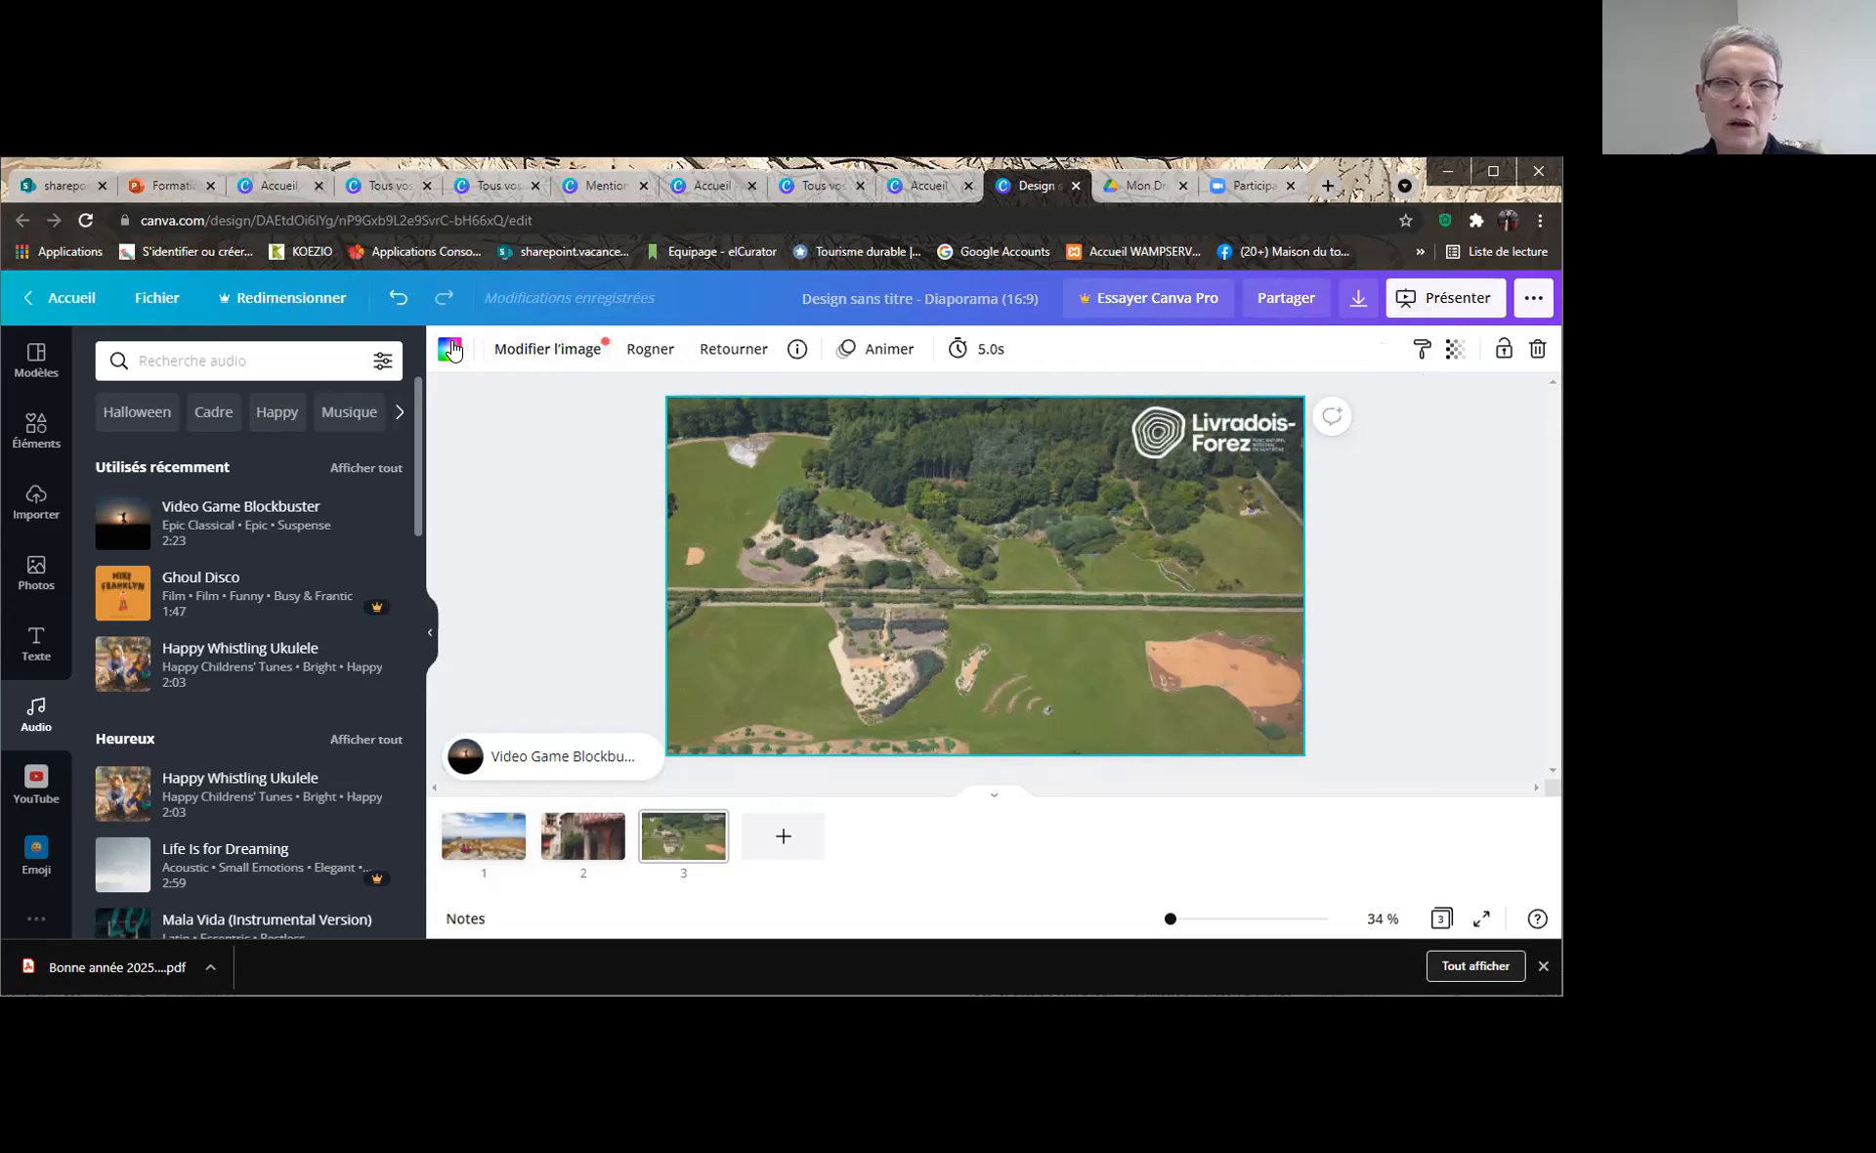
Apply the Zoom page animation to pages 3, 1 and 2 of the slideshow and check pages 1 and 3
{"action": "left_click", "coordinate": [878, 349]}
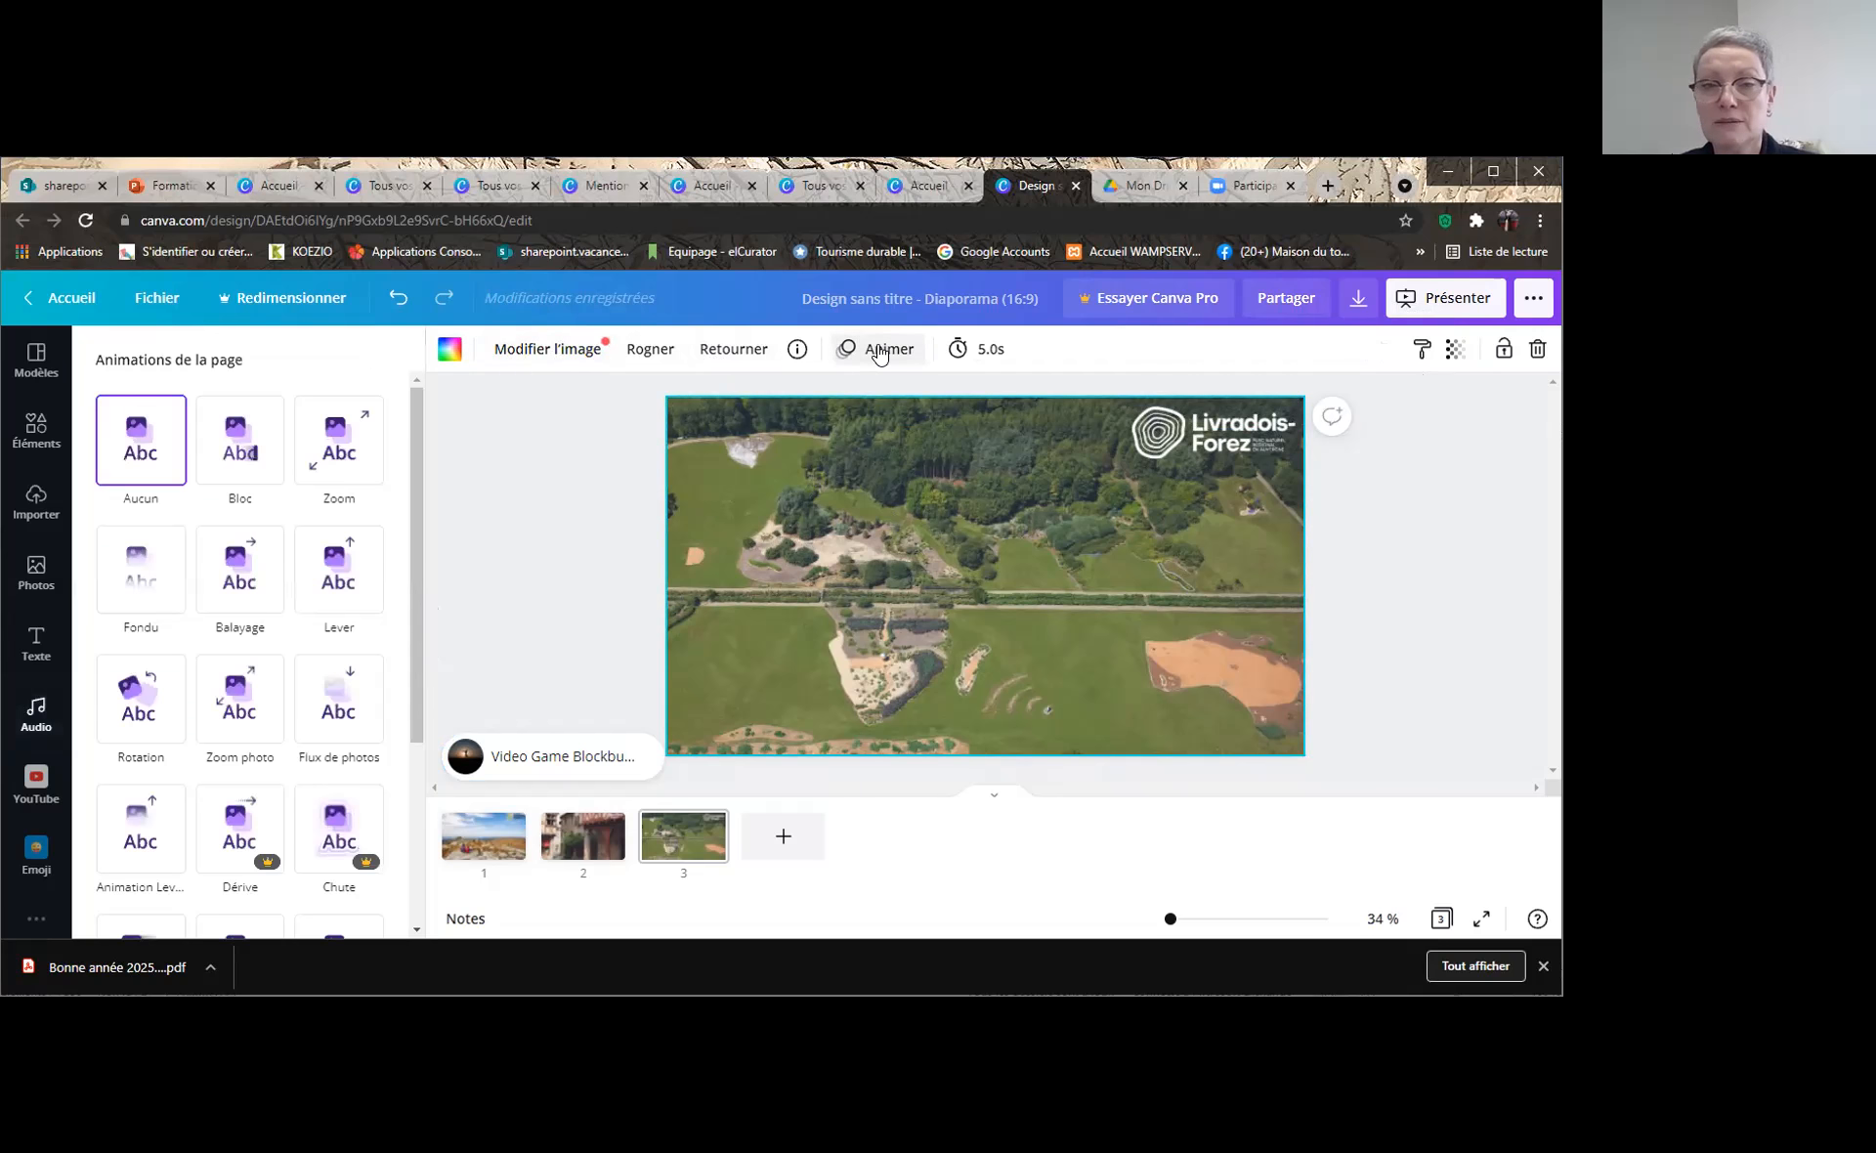
{"action": "left_click", "coordinate": [338, 441]}
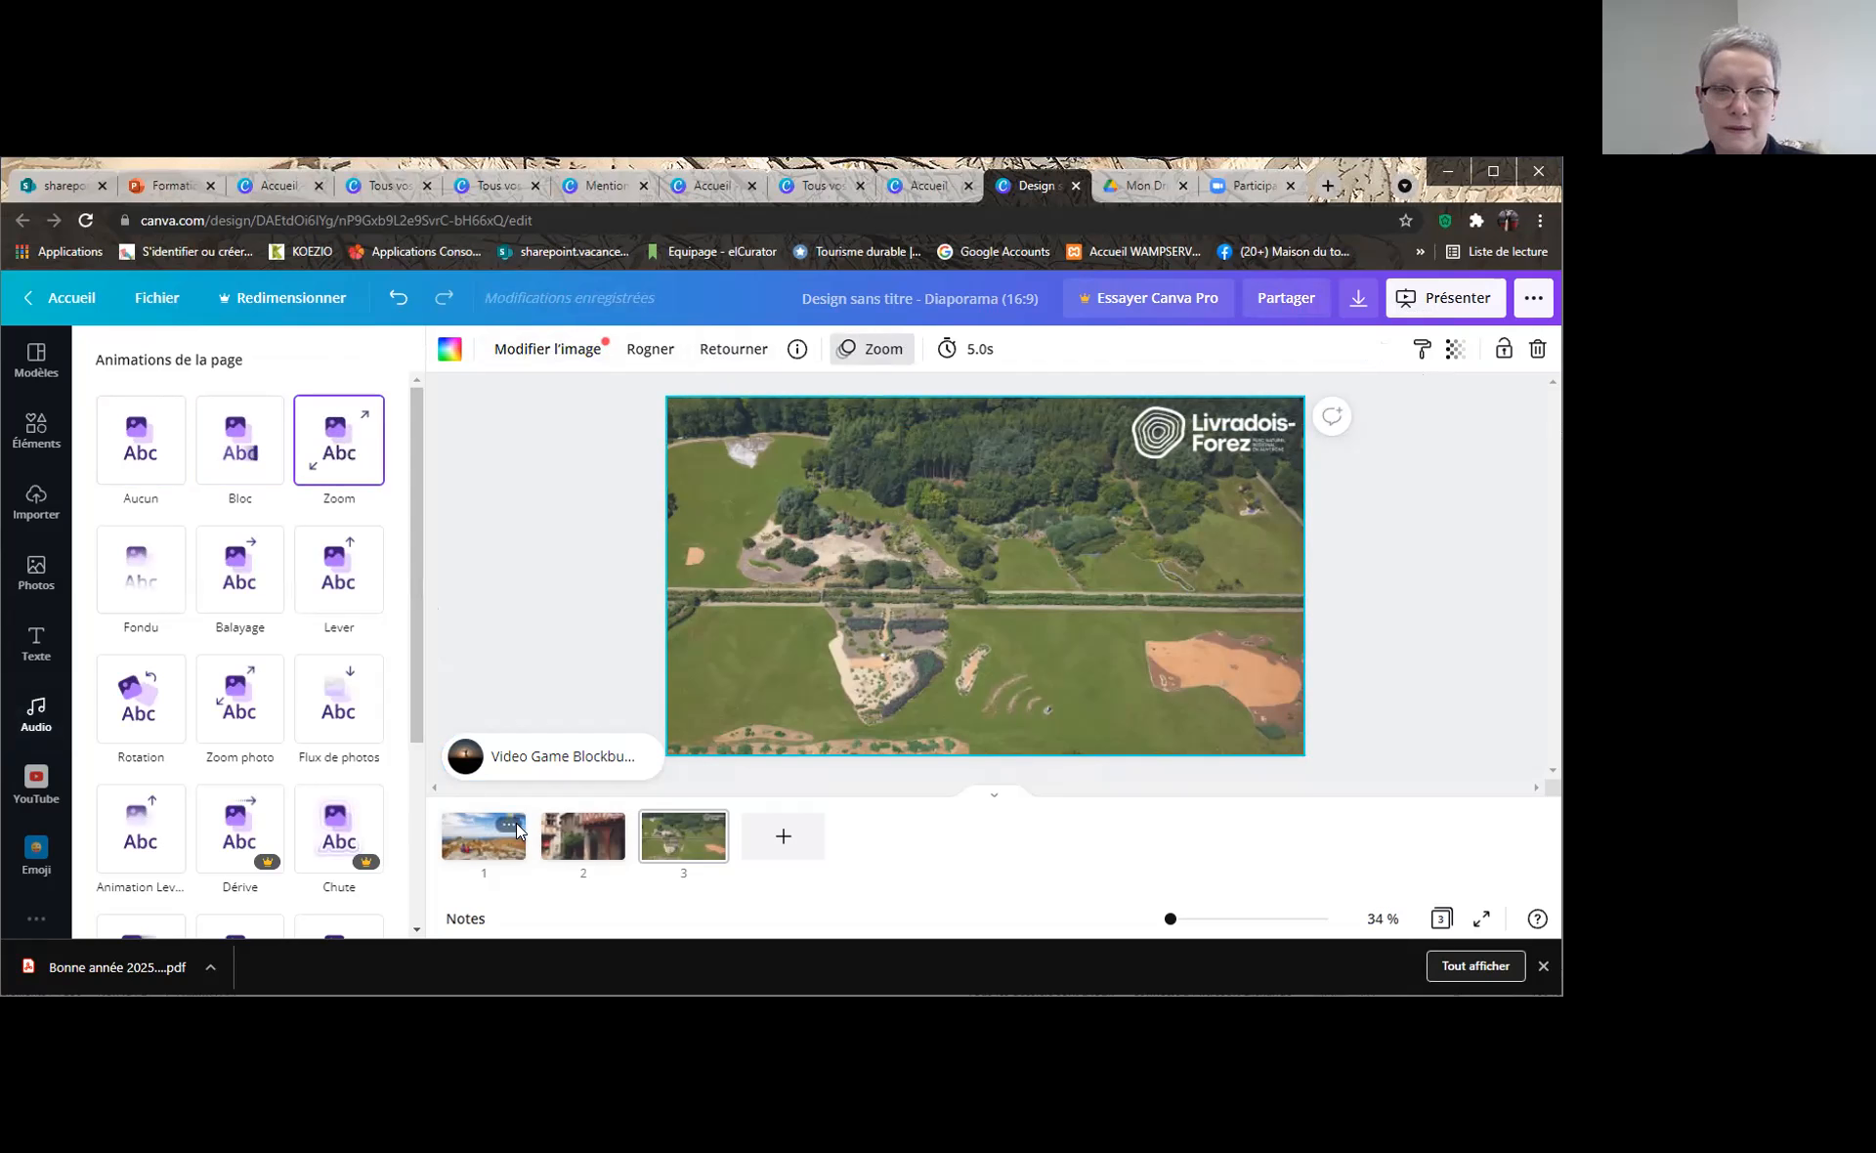
{"action": "left_click", "coordinate": [498, 838]}
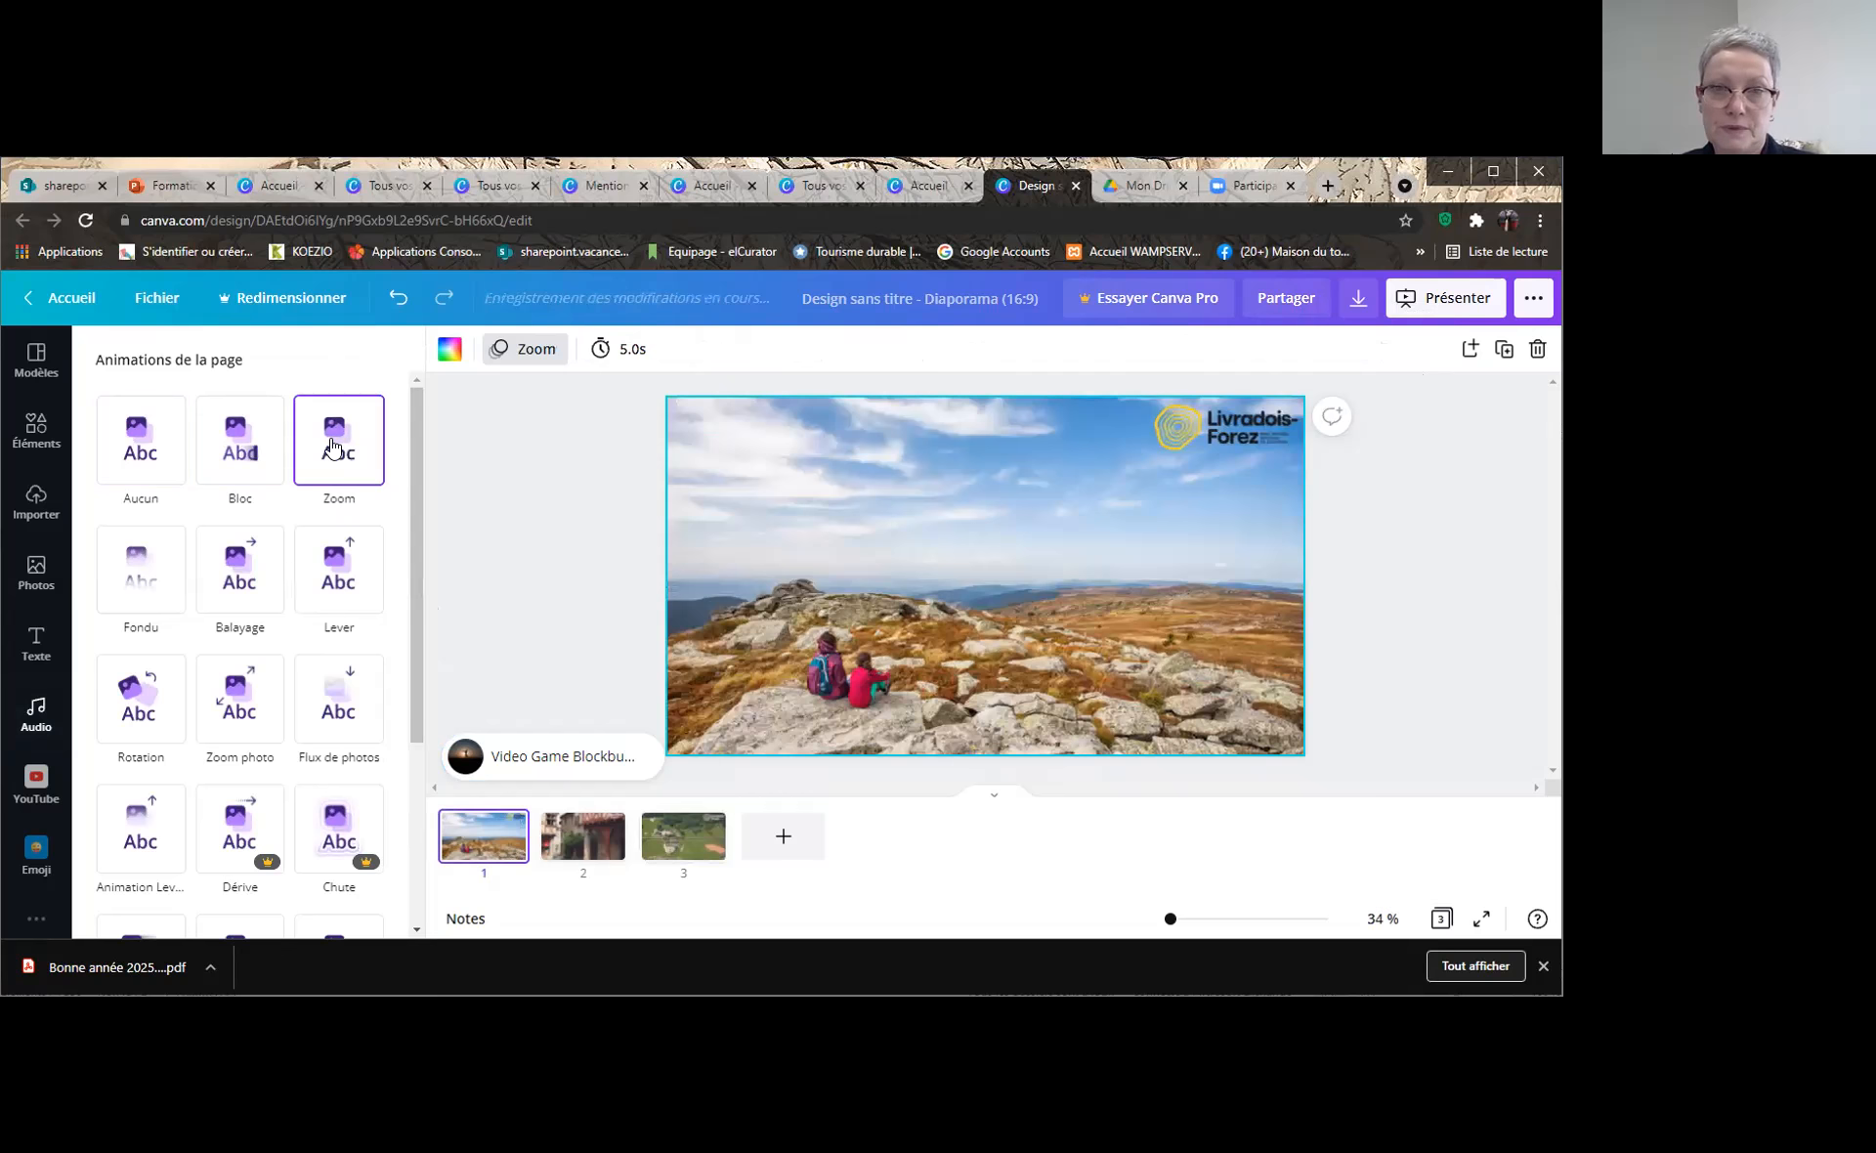
{"action": "left_click", "coordinate": [586, 839]}
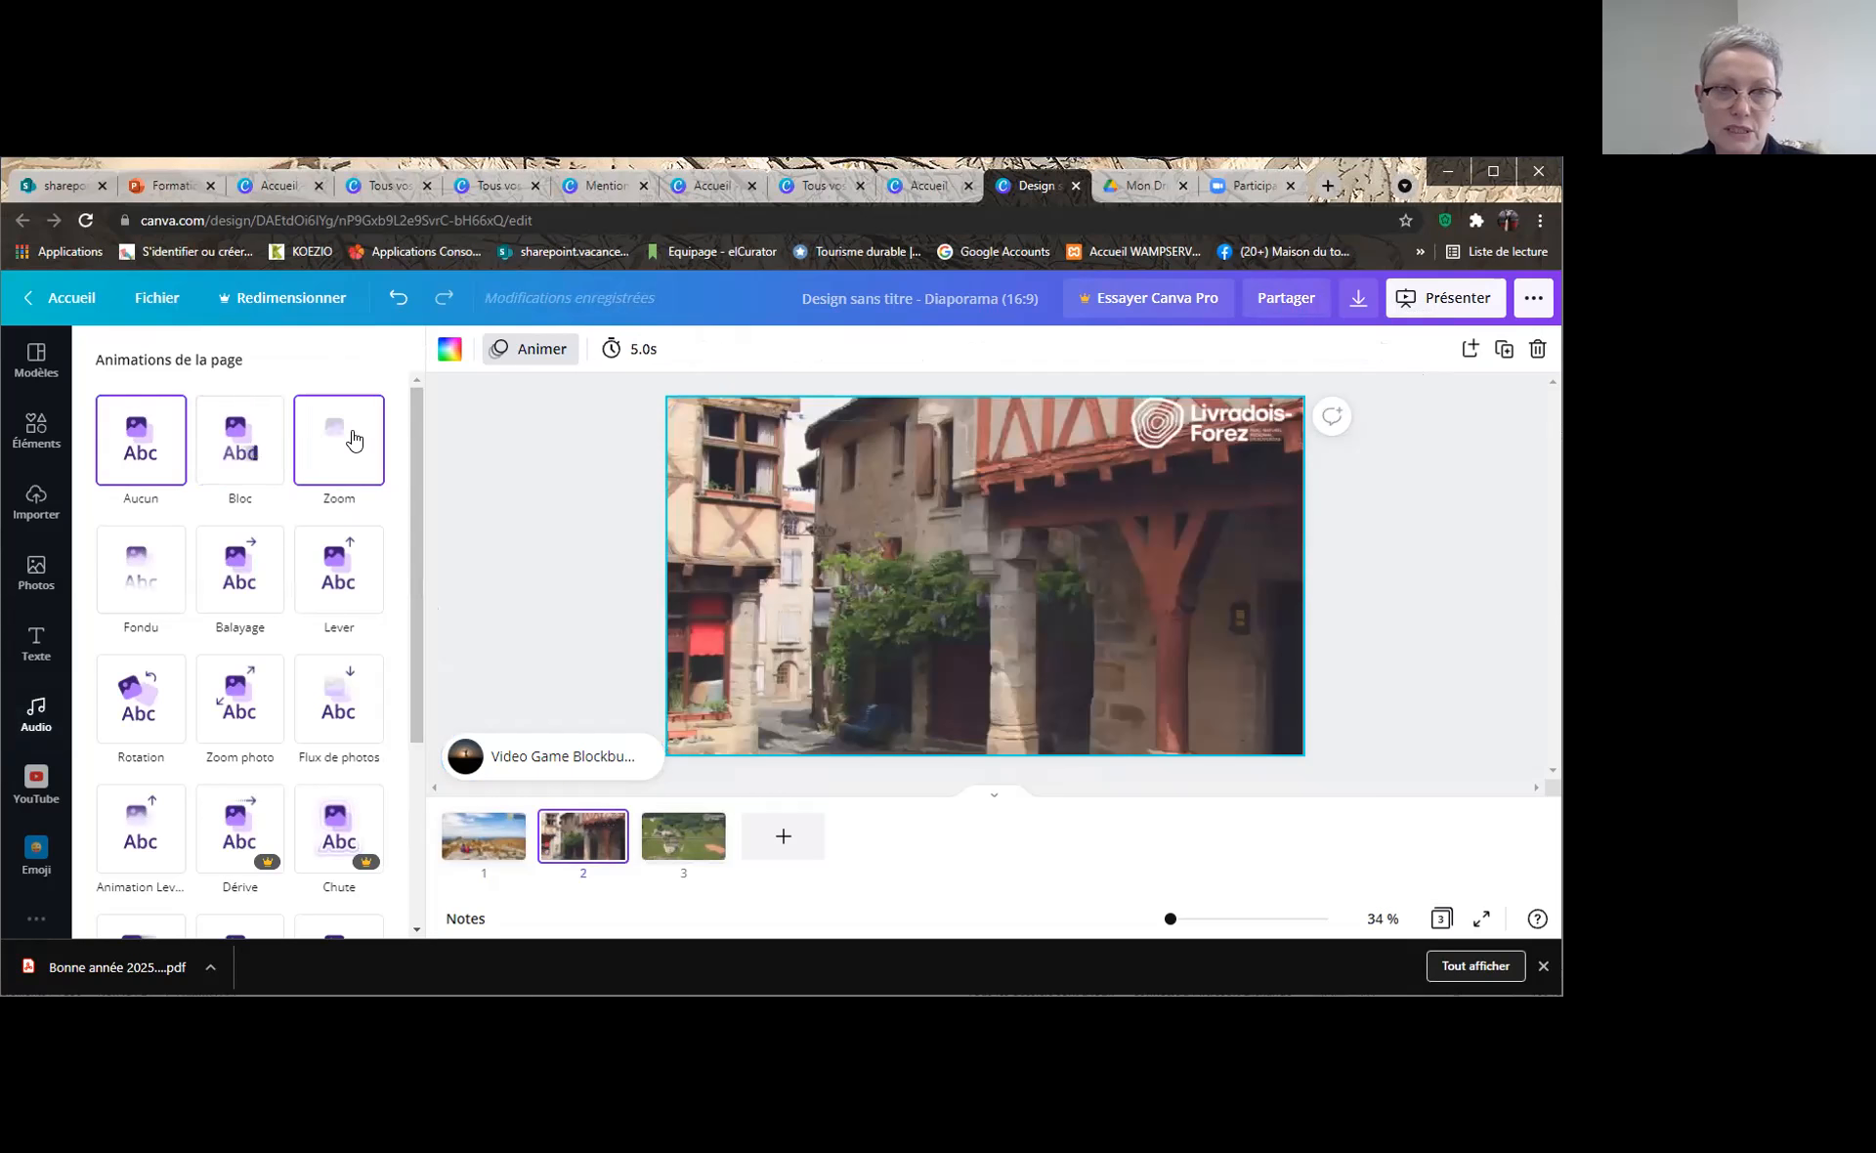
{"action": "left_click", "coordinate": [479, 843]}
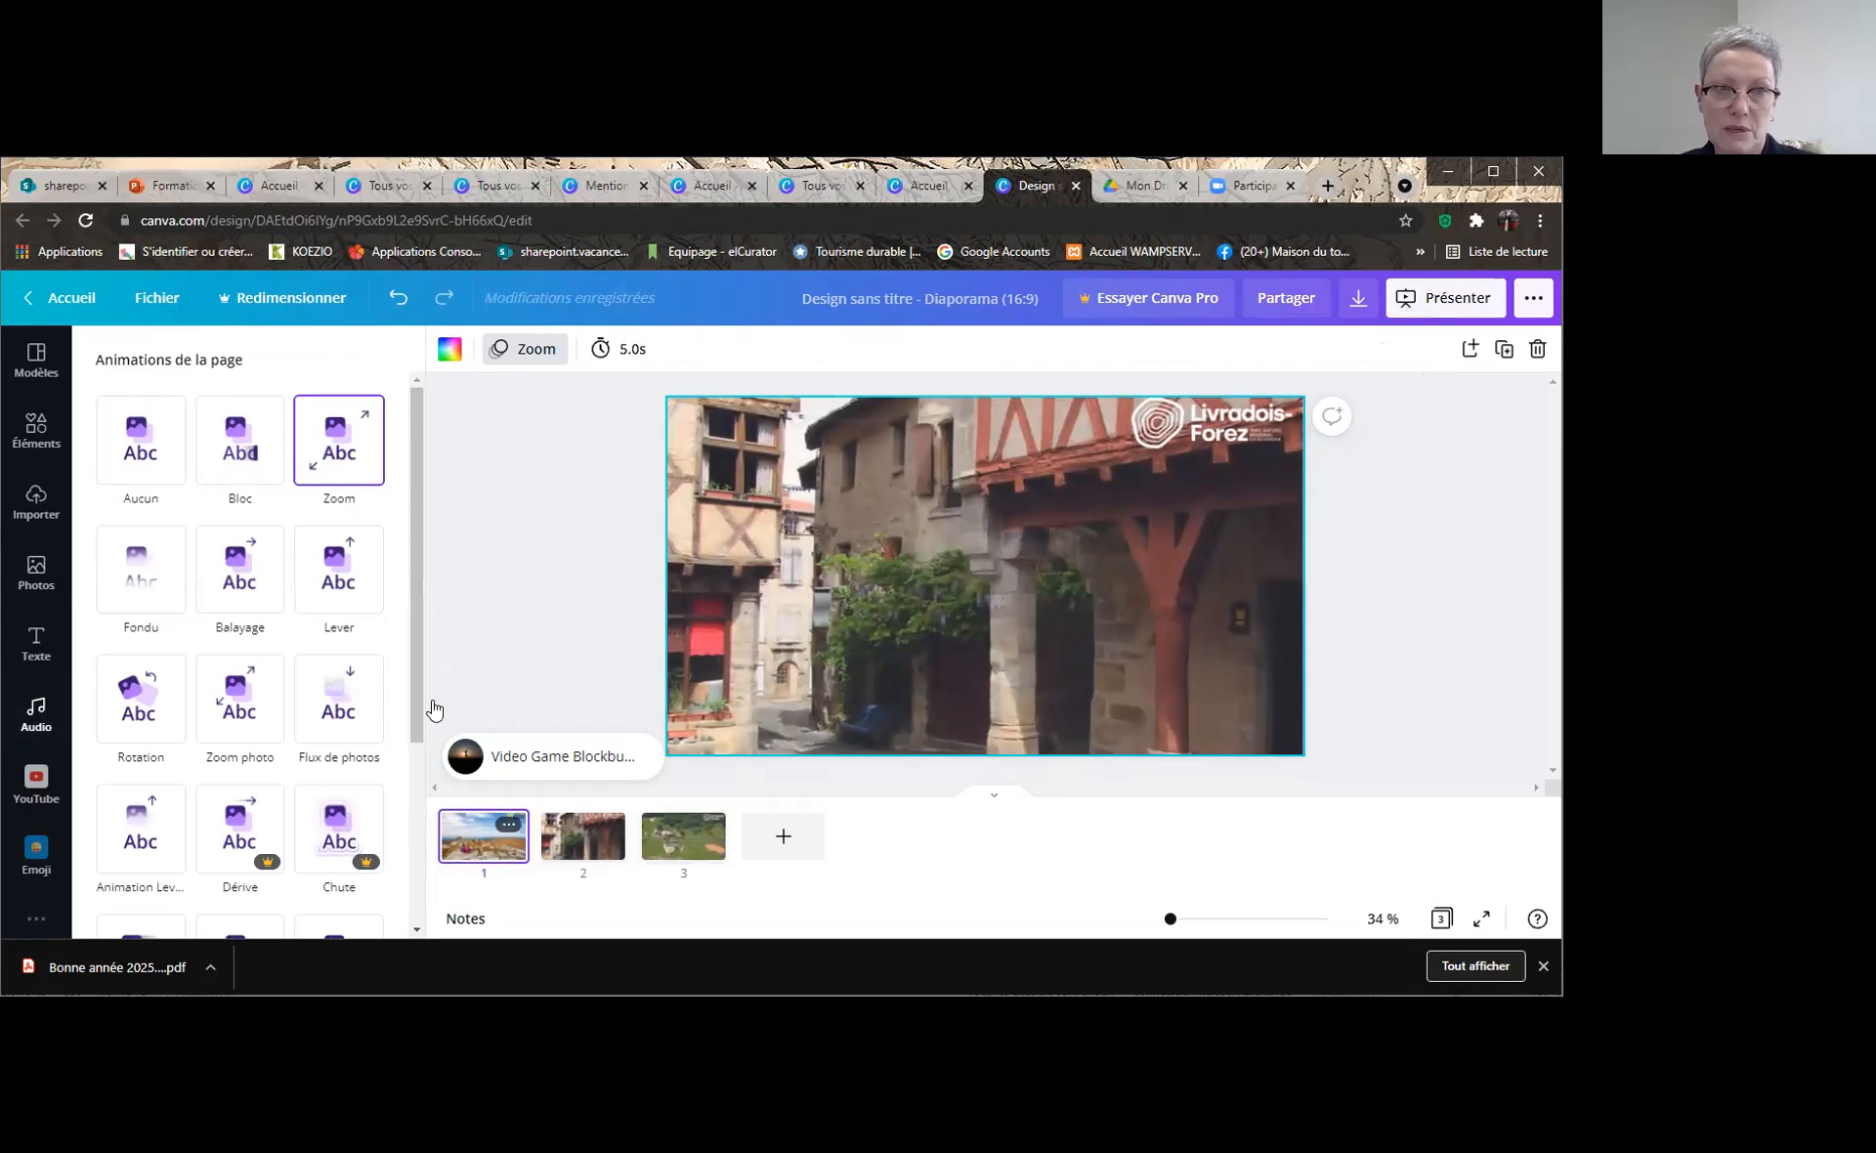
{"action": "left_click", "coordinate": [889, 508]}
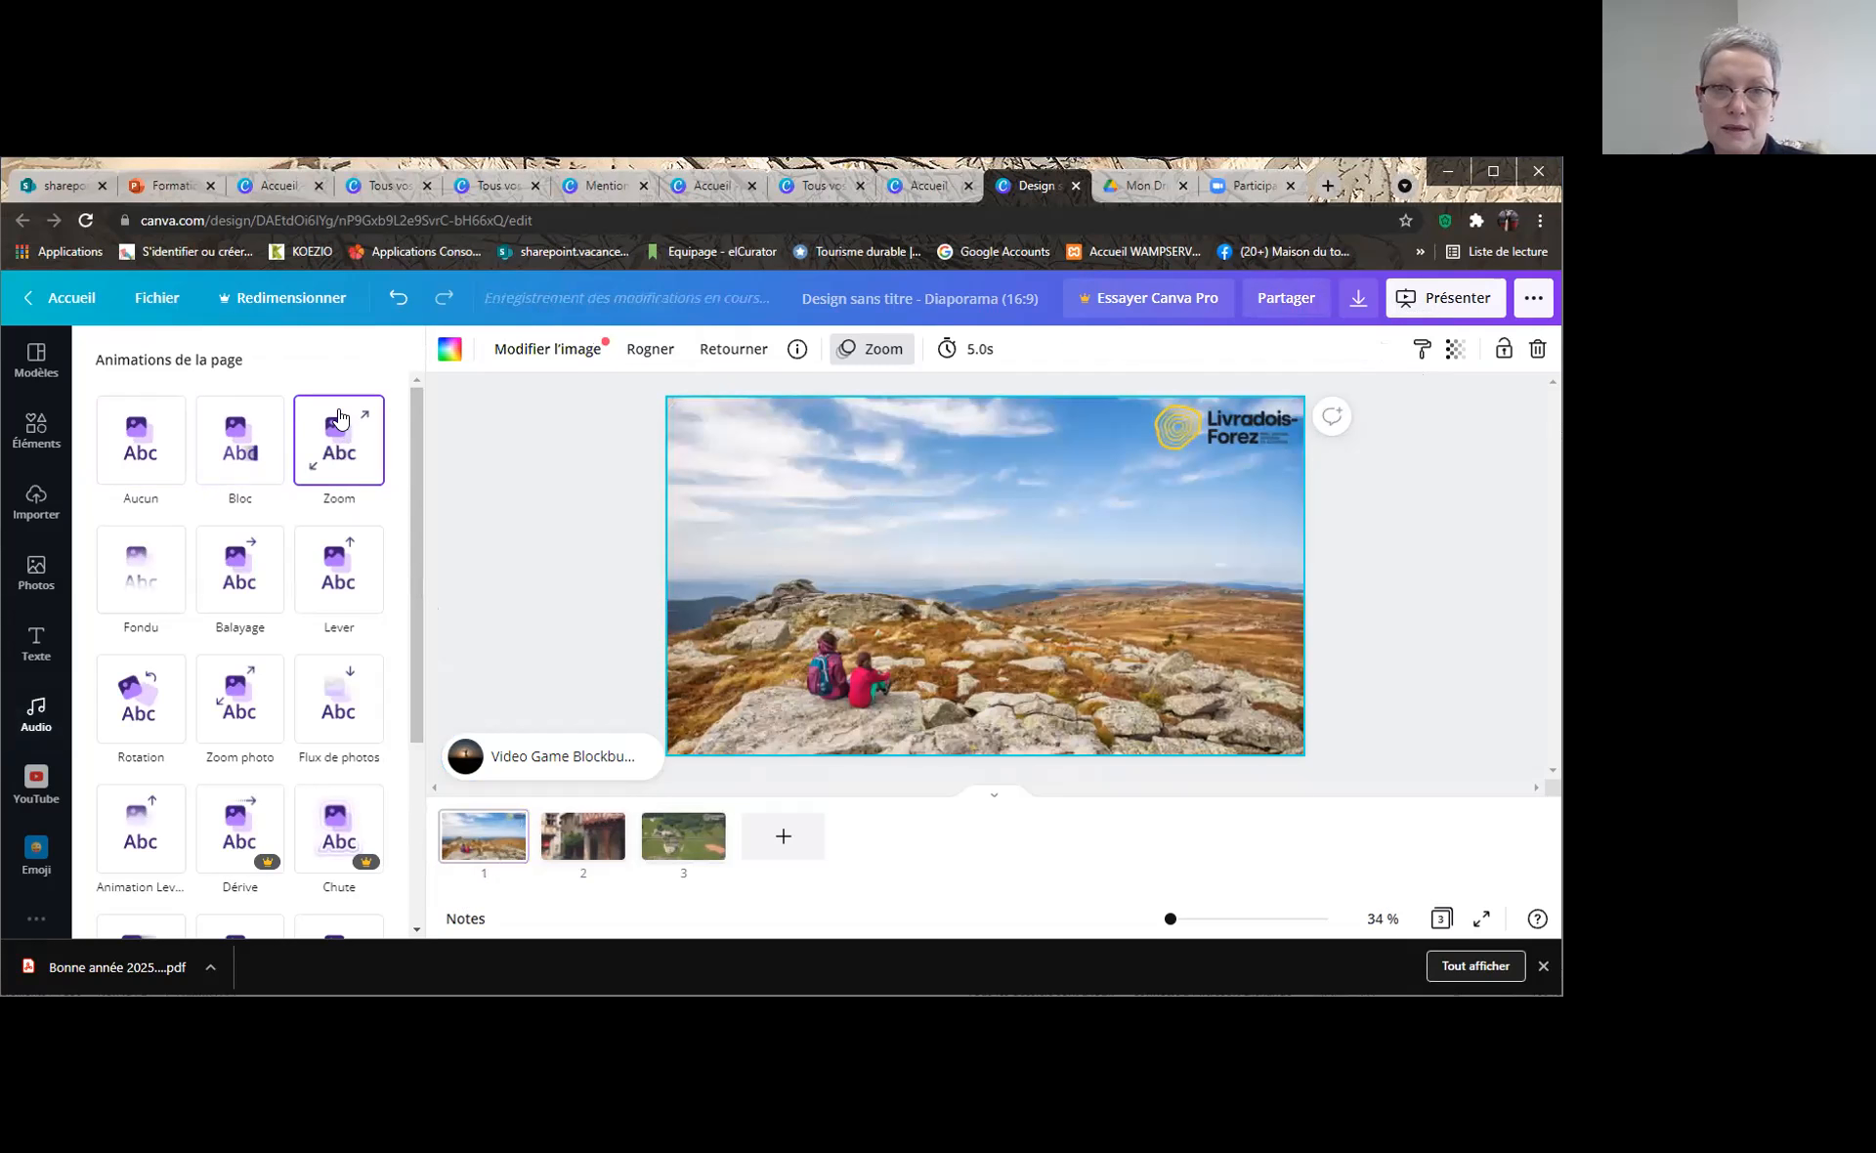
{"action": "right_click", "coordinate": [686, 836]}
{"action": "left_click", "coordinate": [860, 480]}
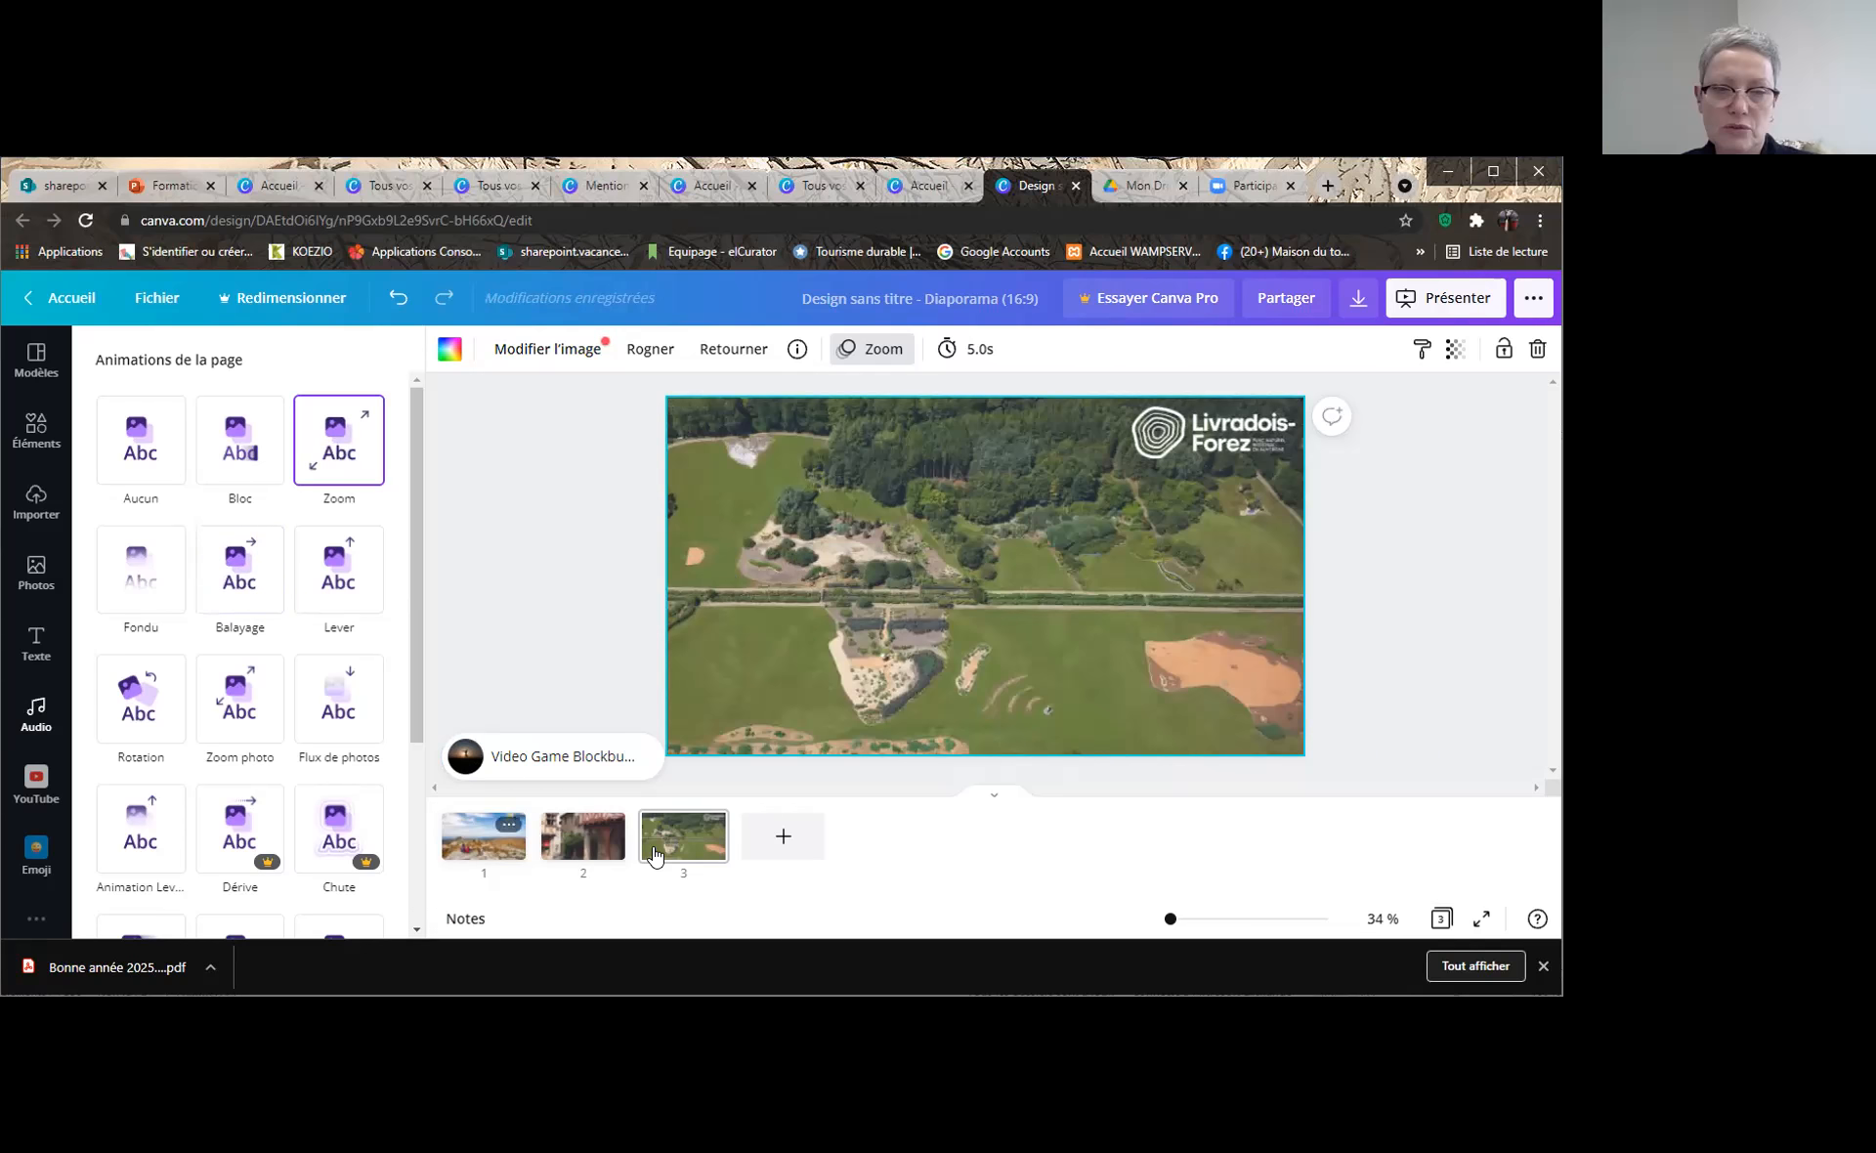
Apply the Flux de photos animation to the village street photo on page 2
{"action": "left_click", "coordinate": [600, 848]}
{"action": "left_click", "coordinate": [897, 463]}
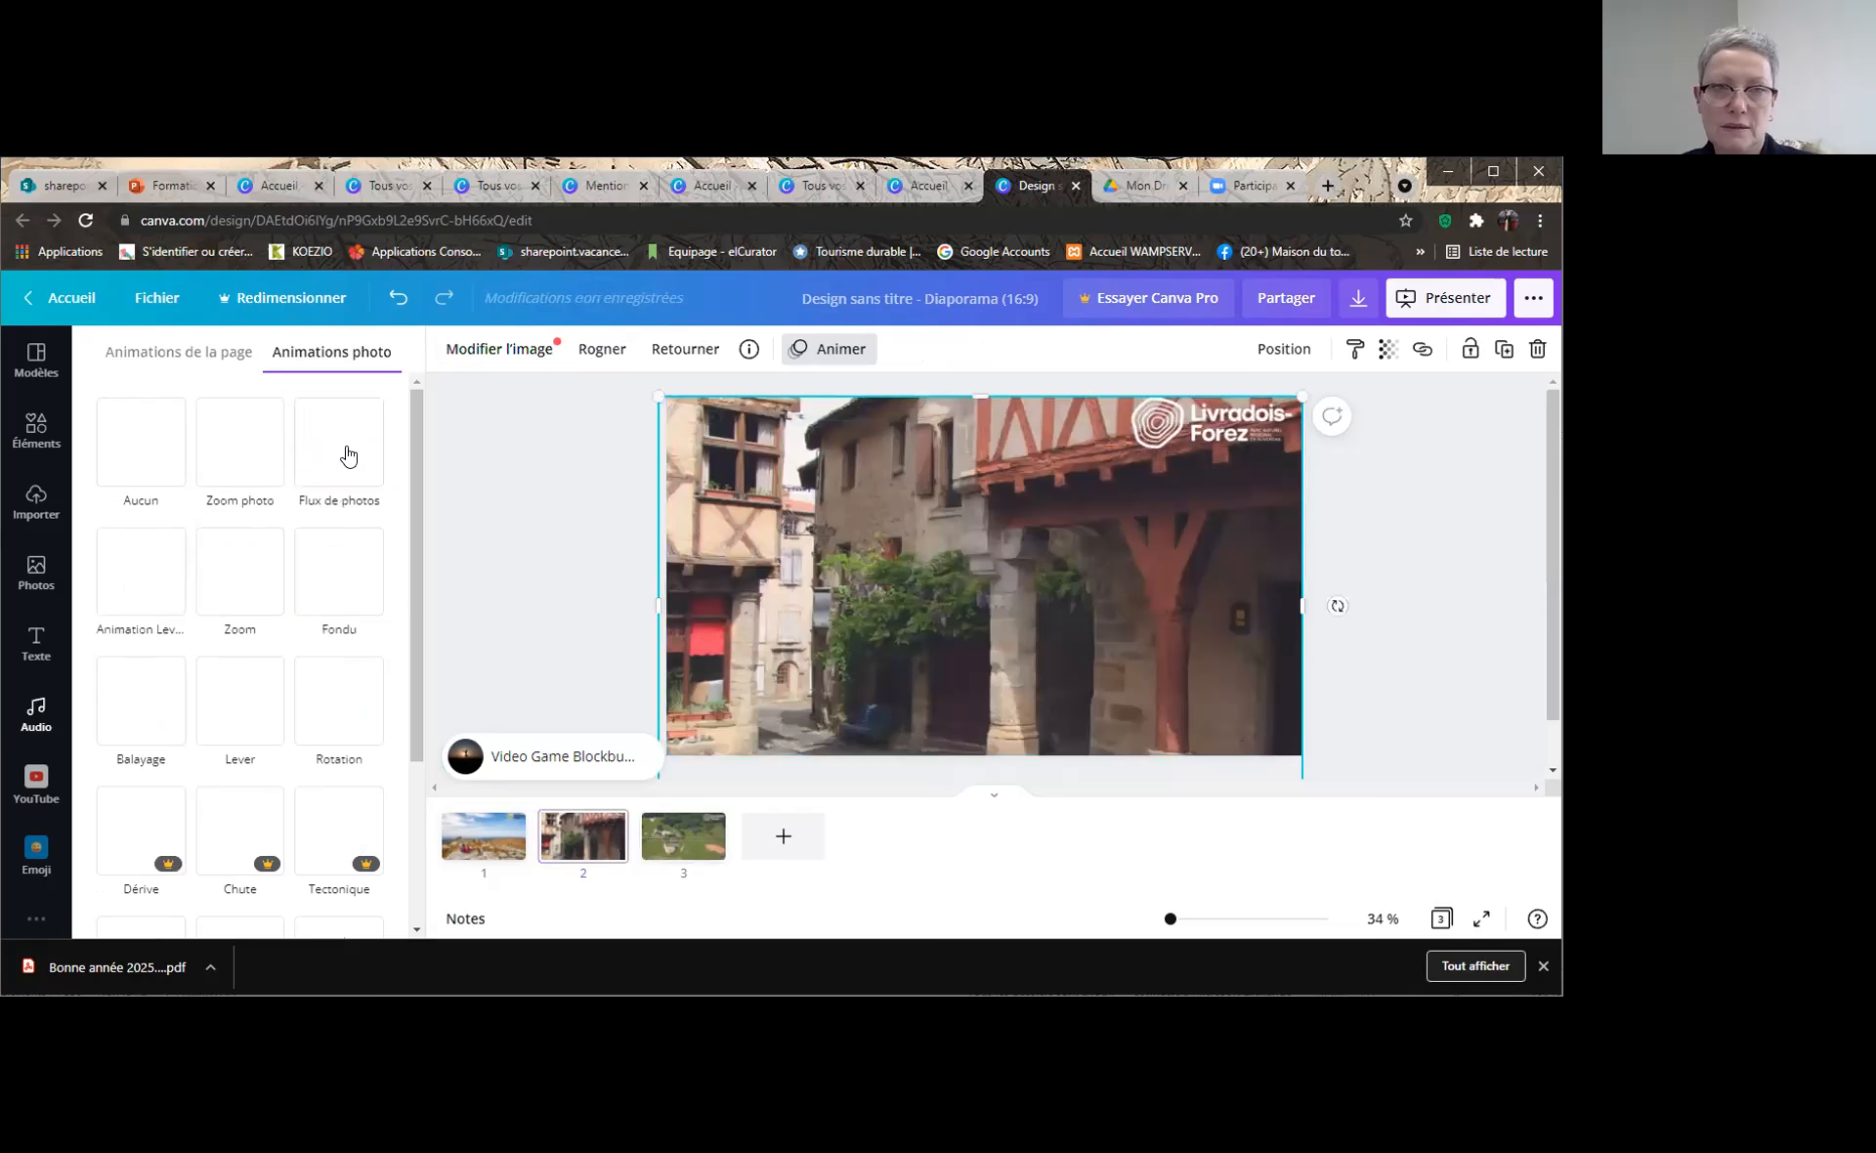
{"action": "left_click", "coordinate": [338, 445]}
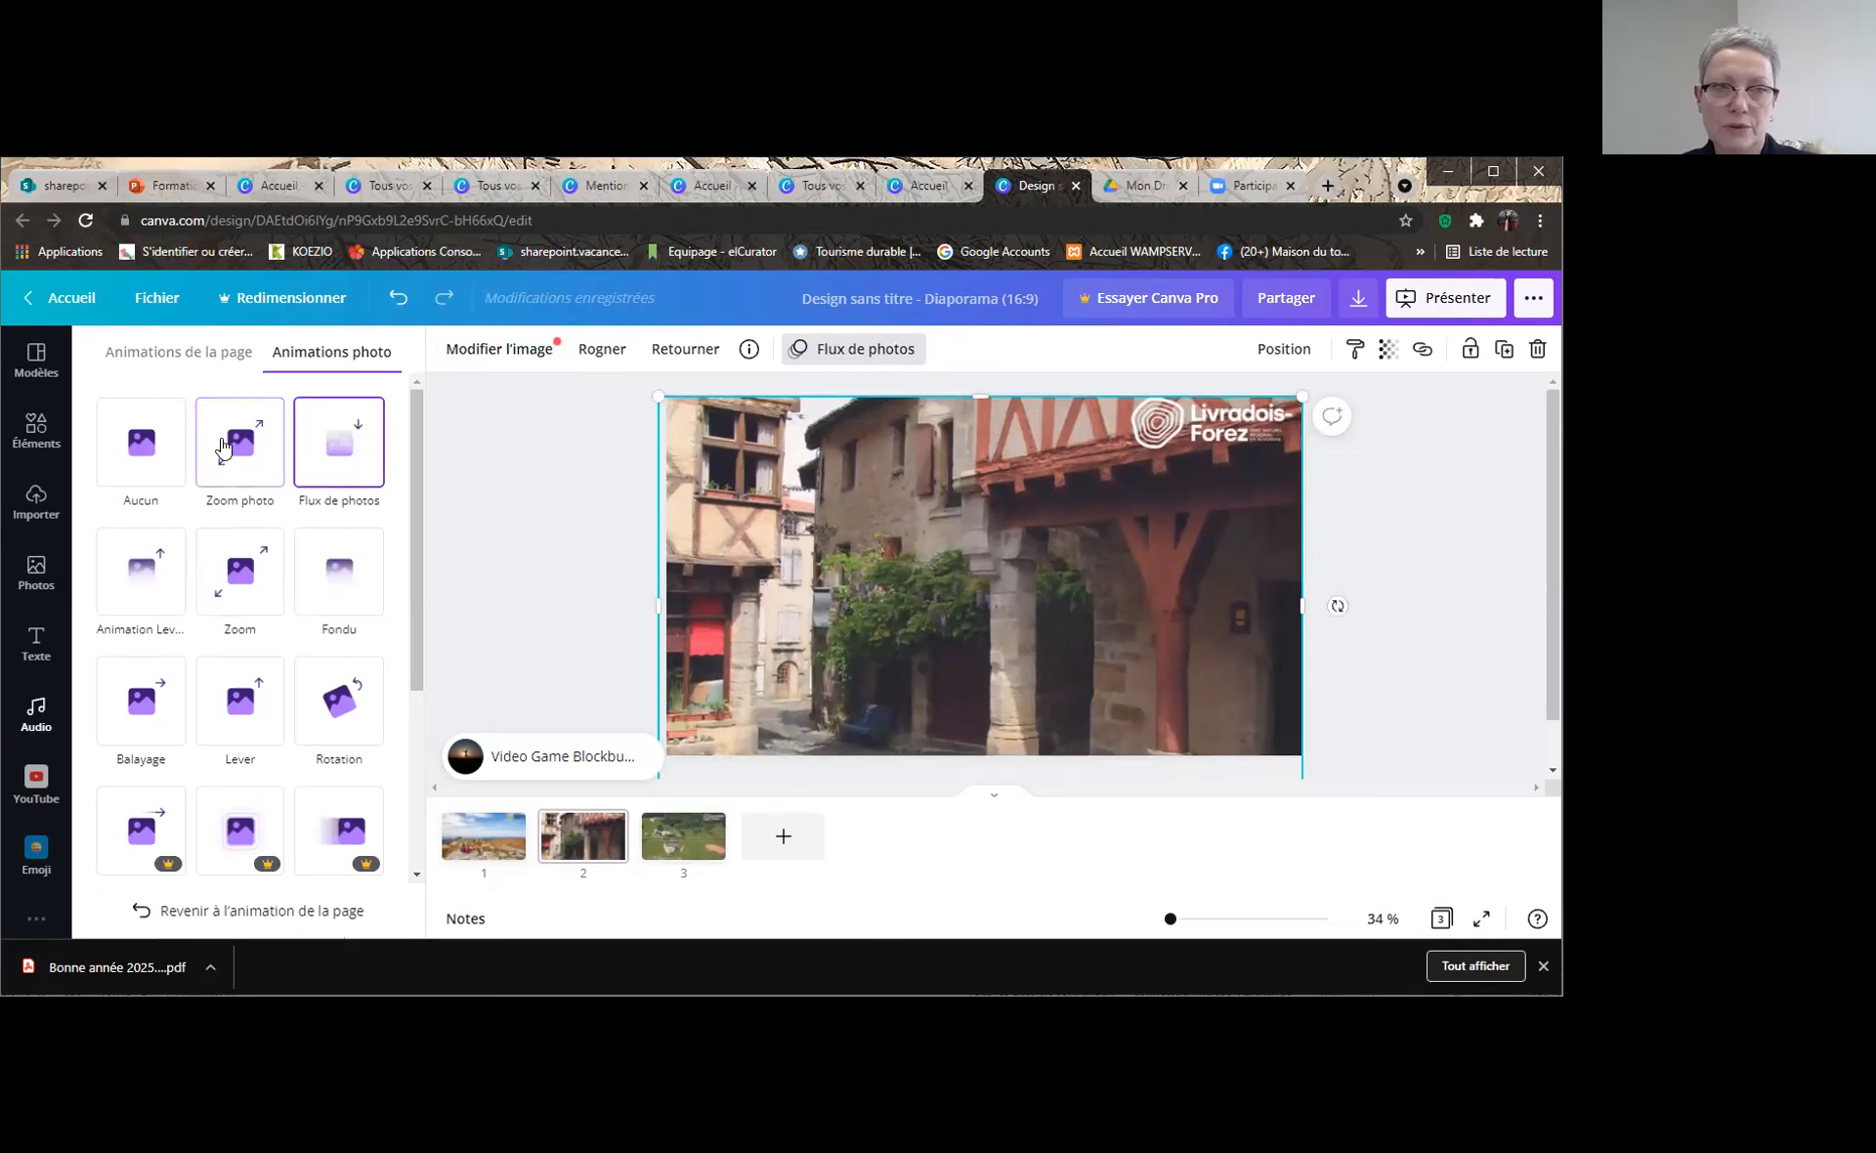
Try the Bloc, Balayage and Lever page animations on page 1
{"action": "left_click", "coordinate": [479, 835]}
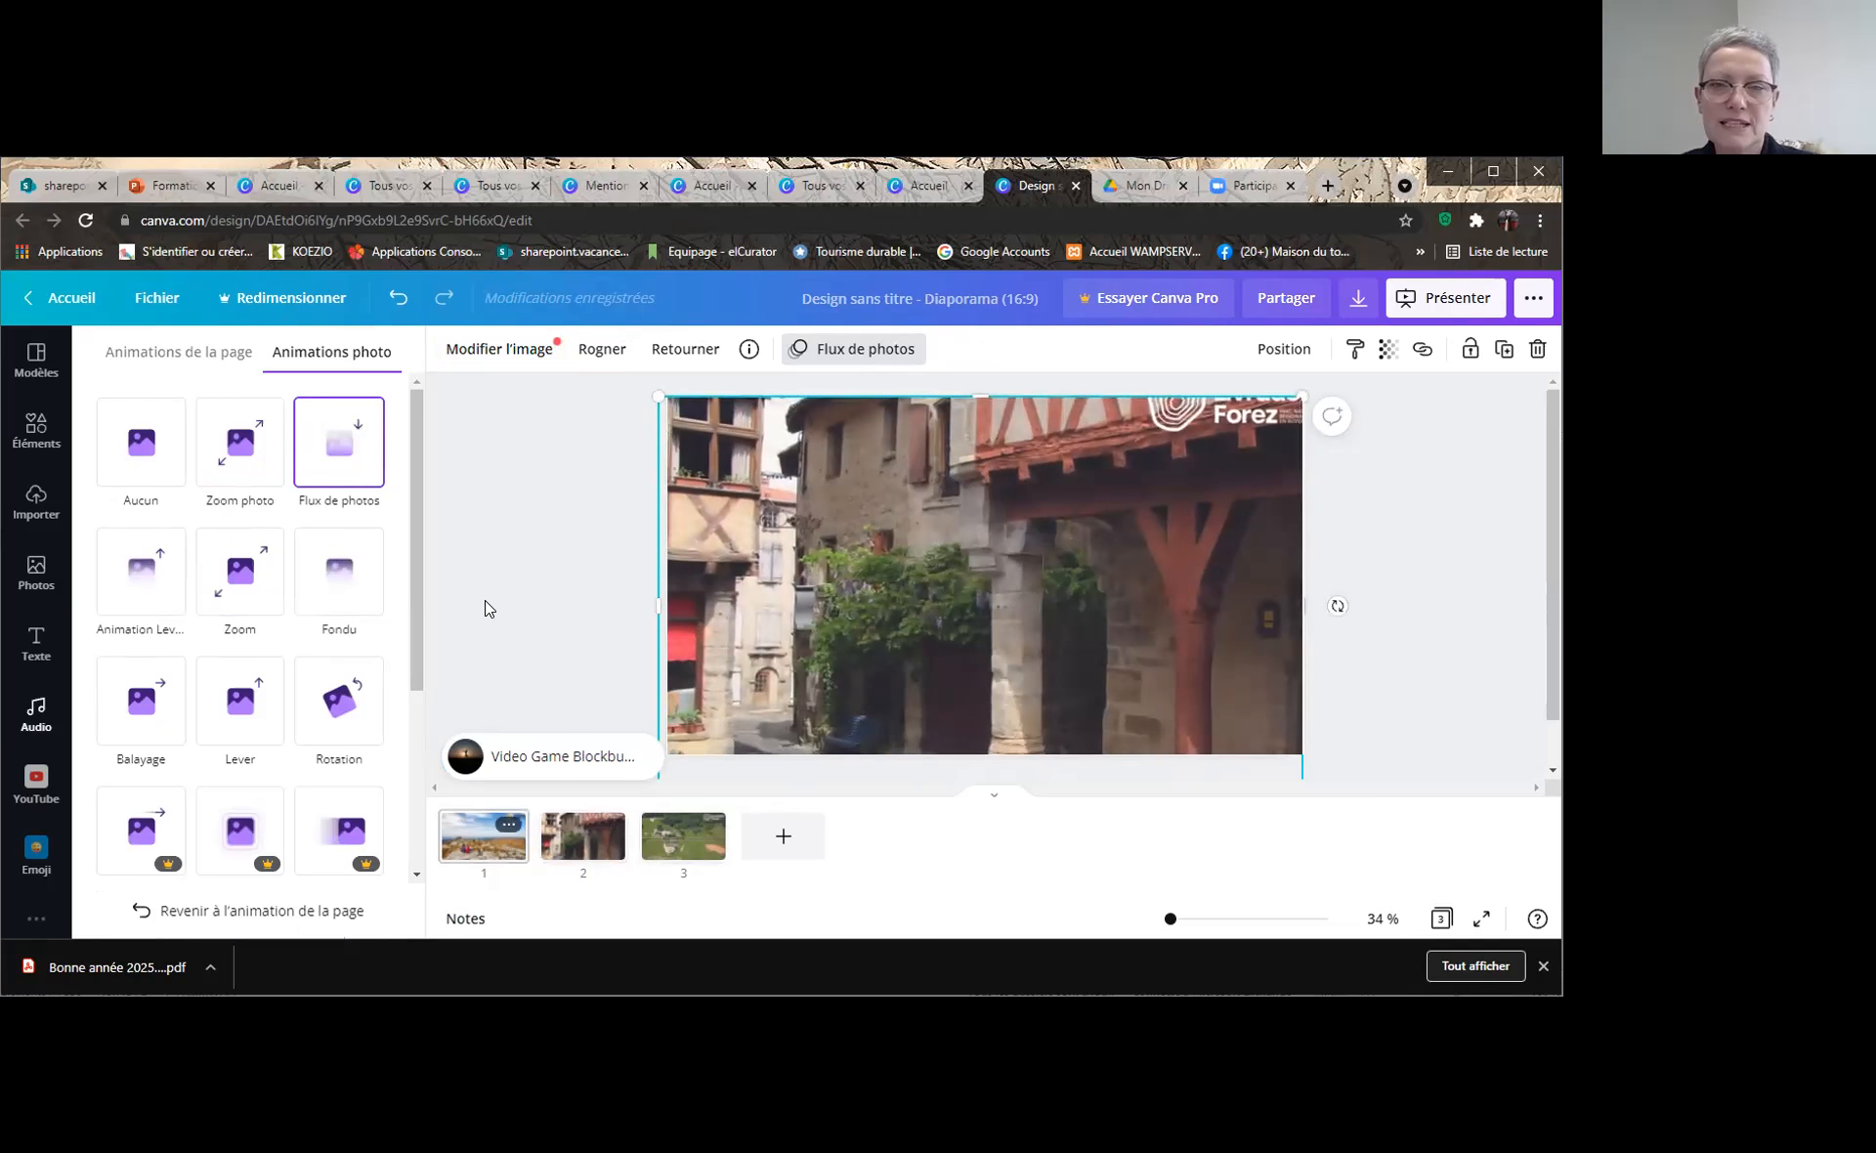
{"action": "left_click", "coordinate": [1009, 571]}
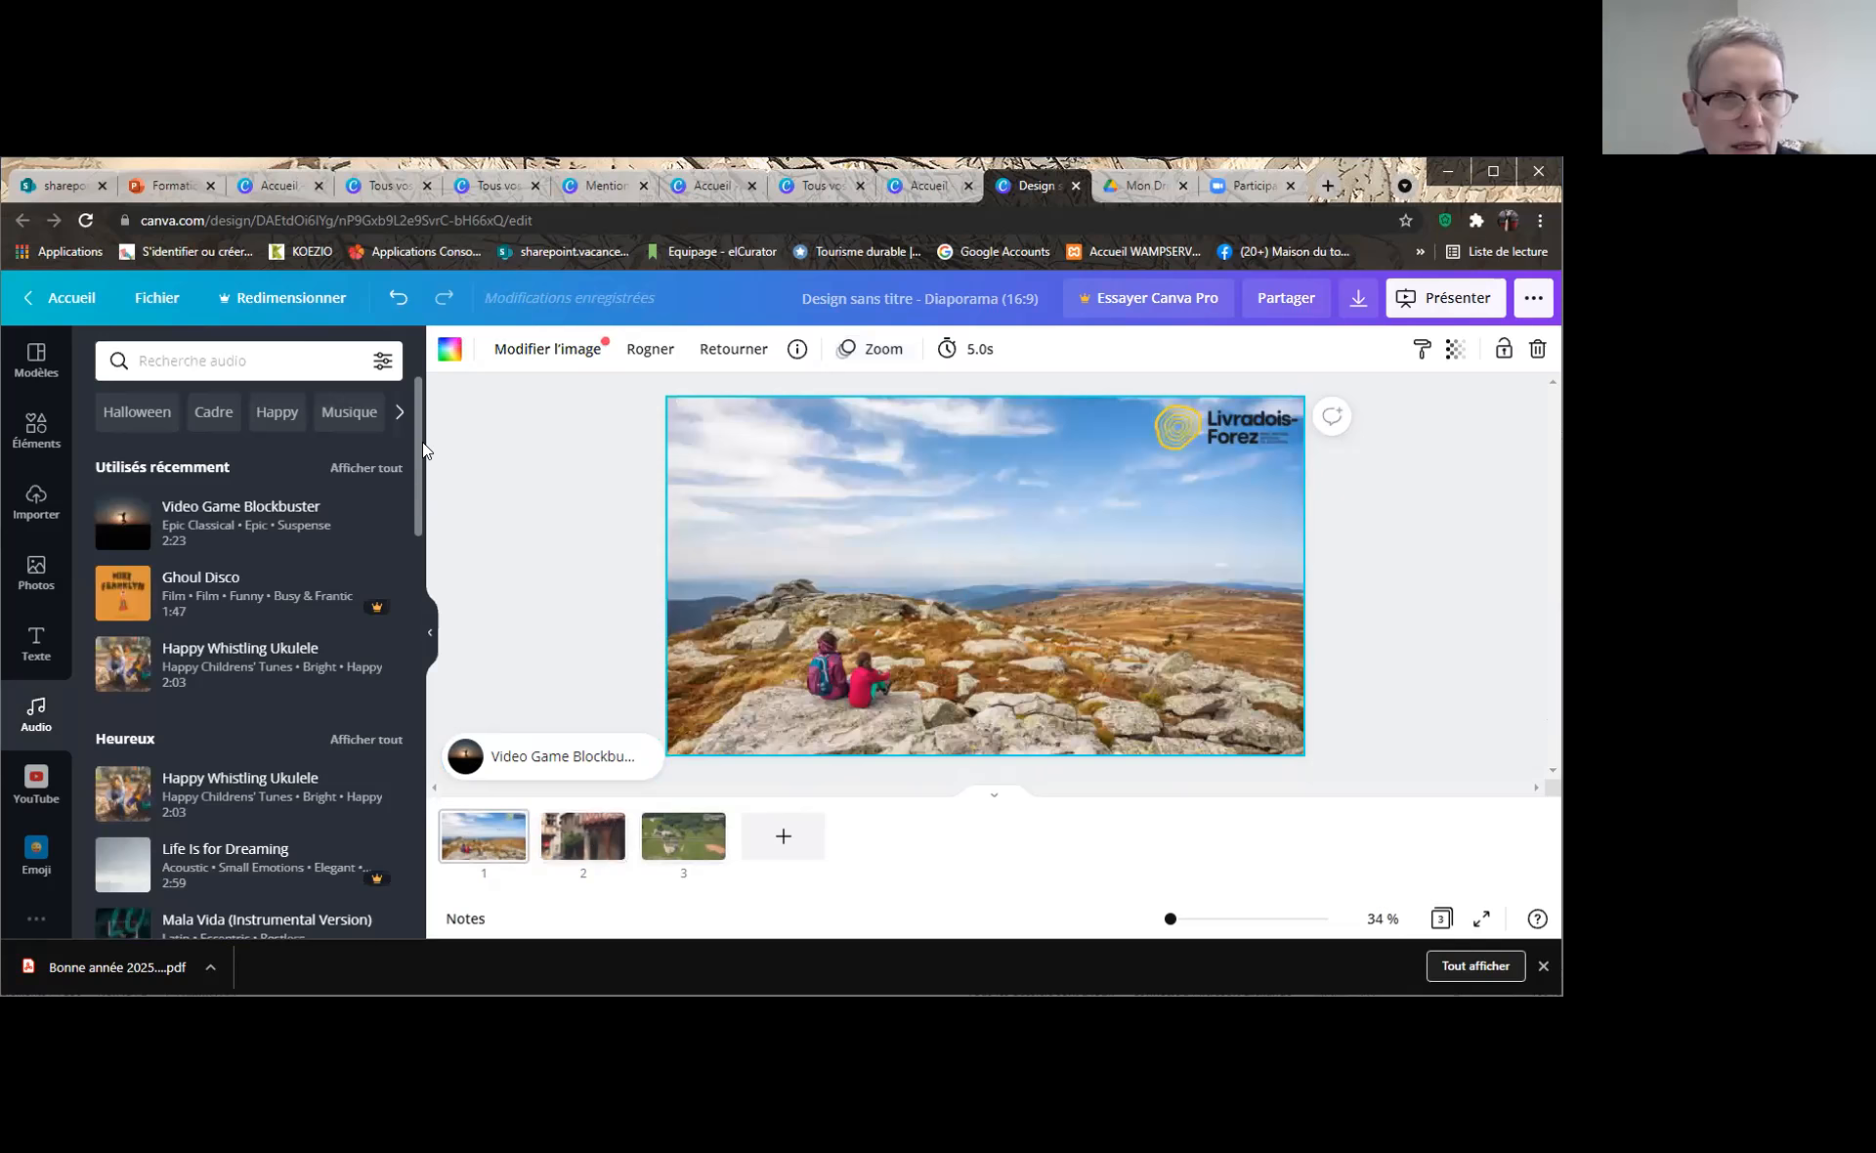
{"action": "left_click", "coordinate": [868, 349]}
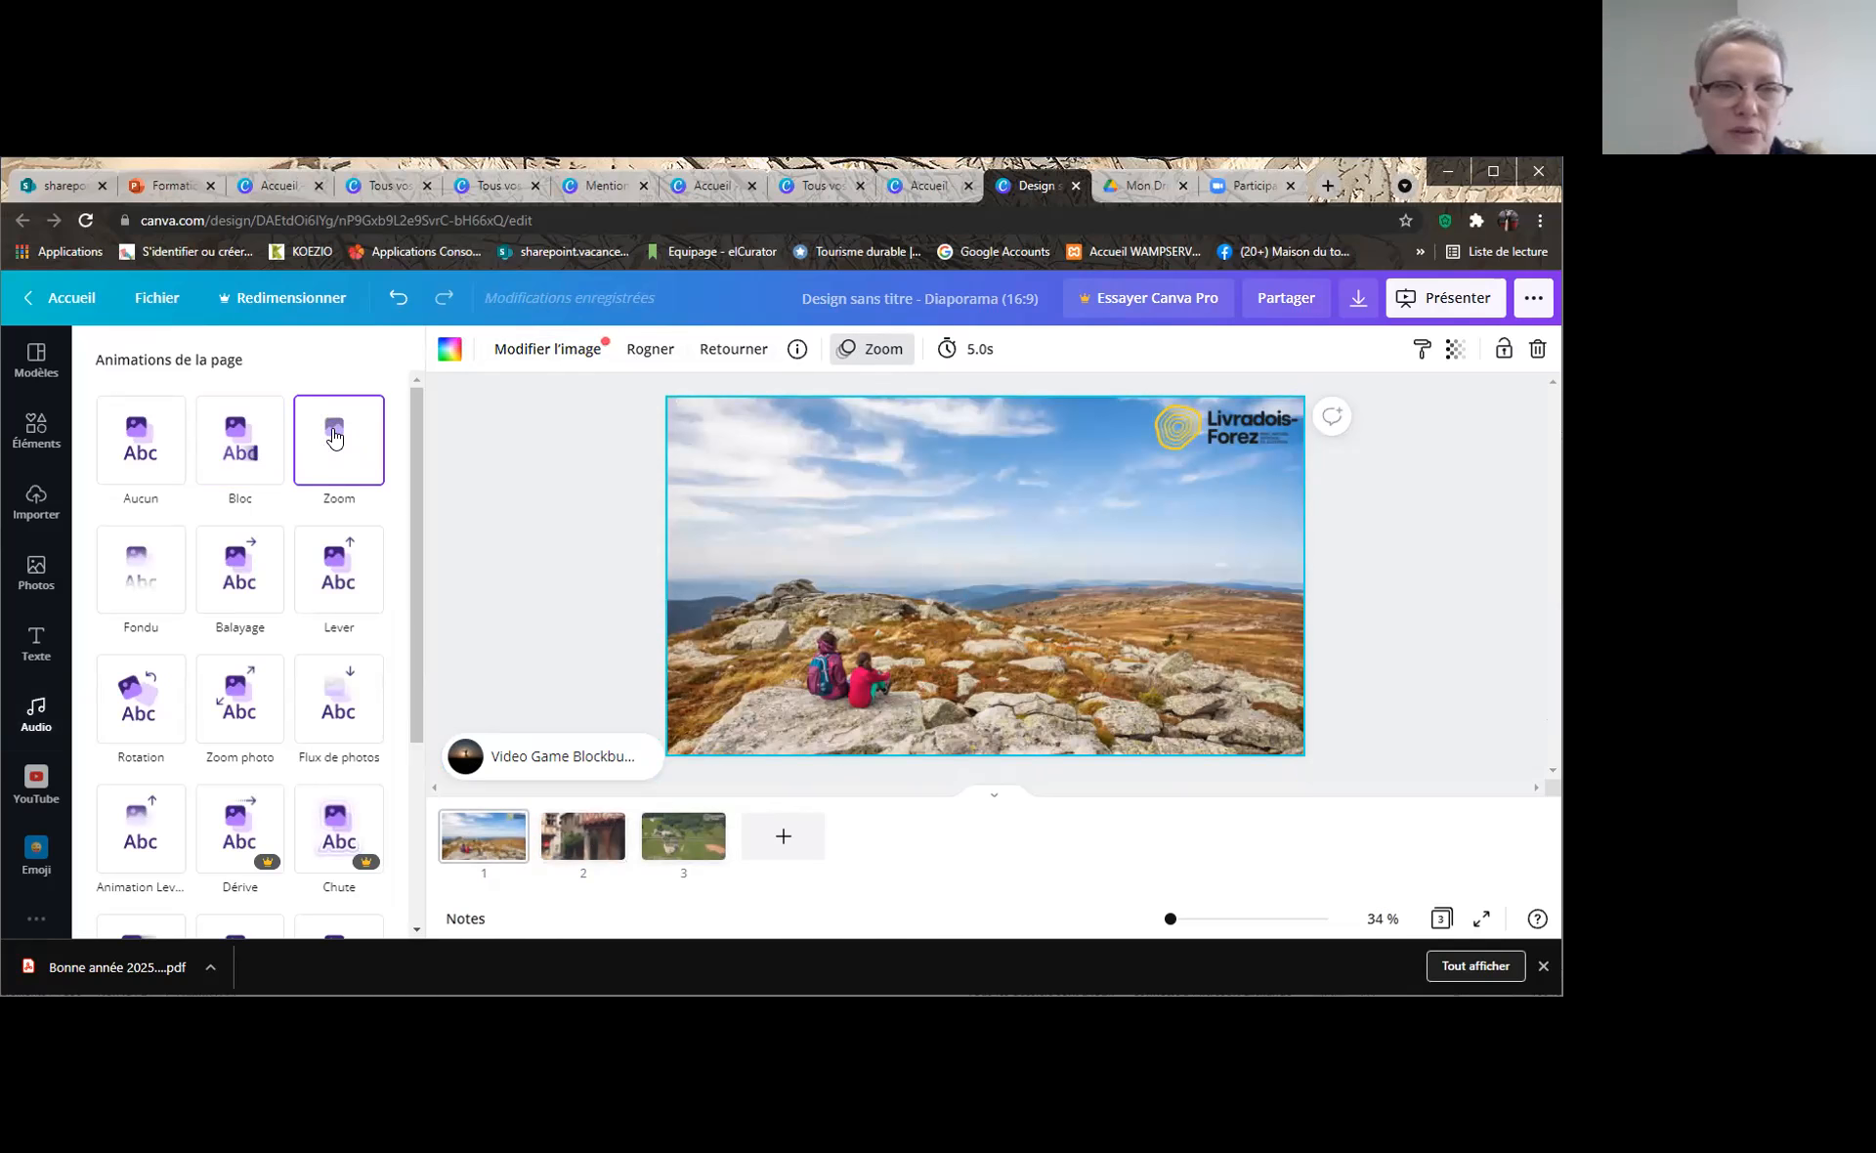
{"action": "left_click", "coordinate": [232, 442]}
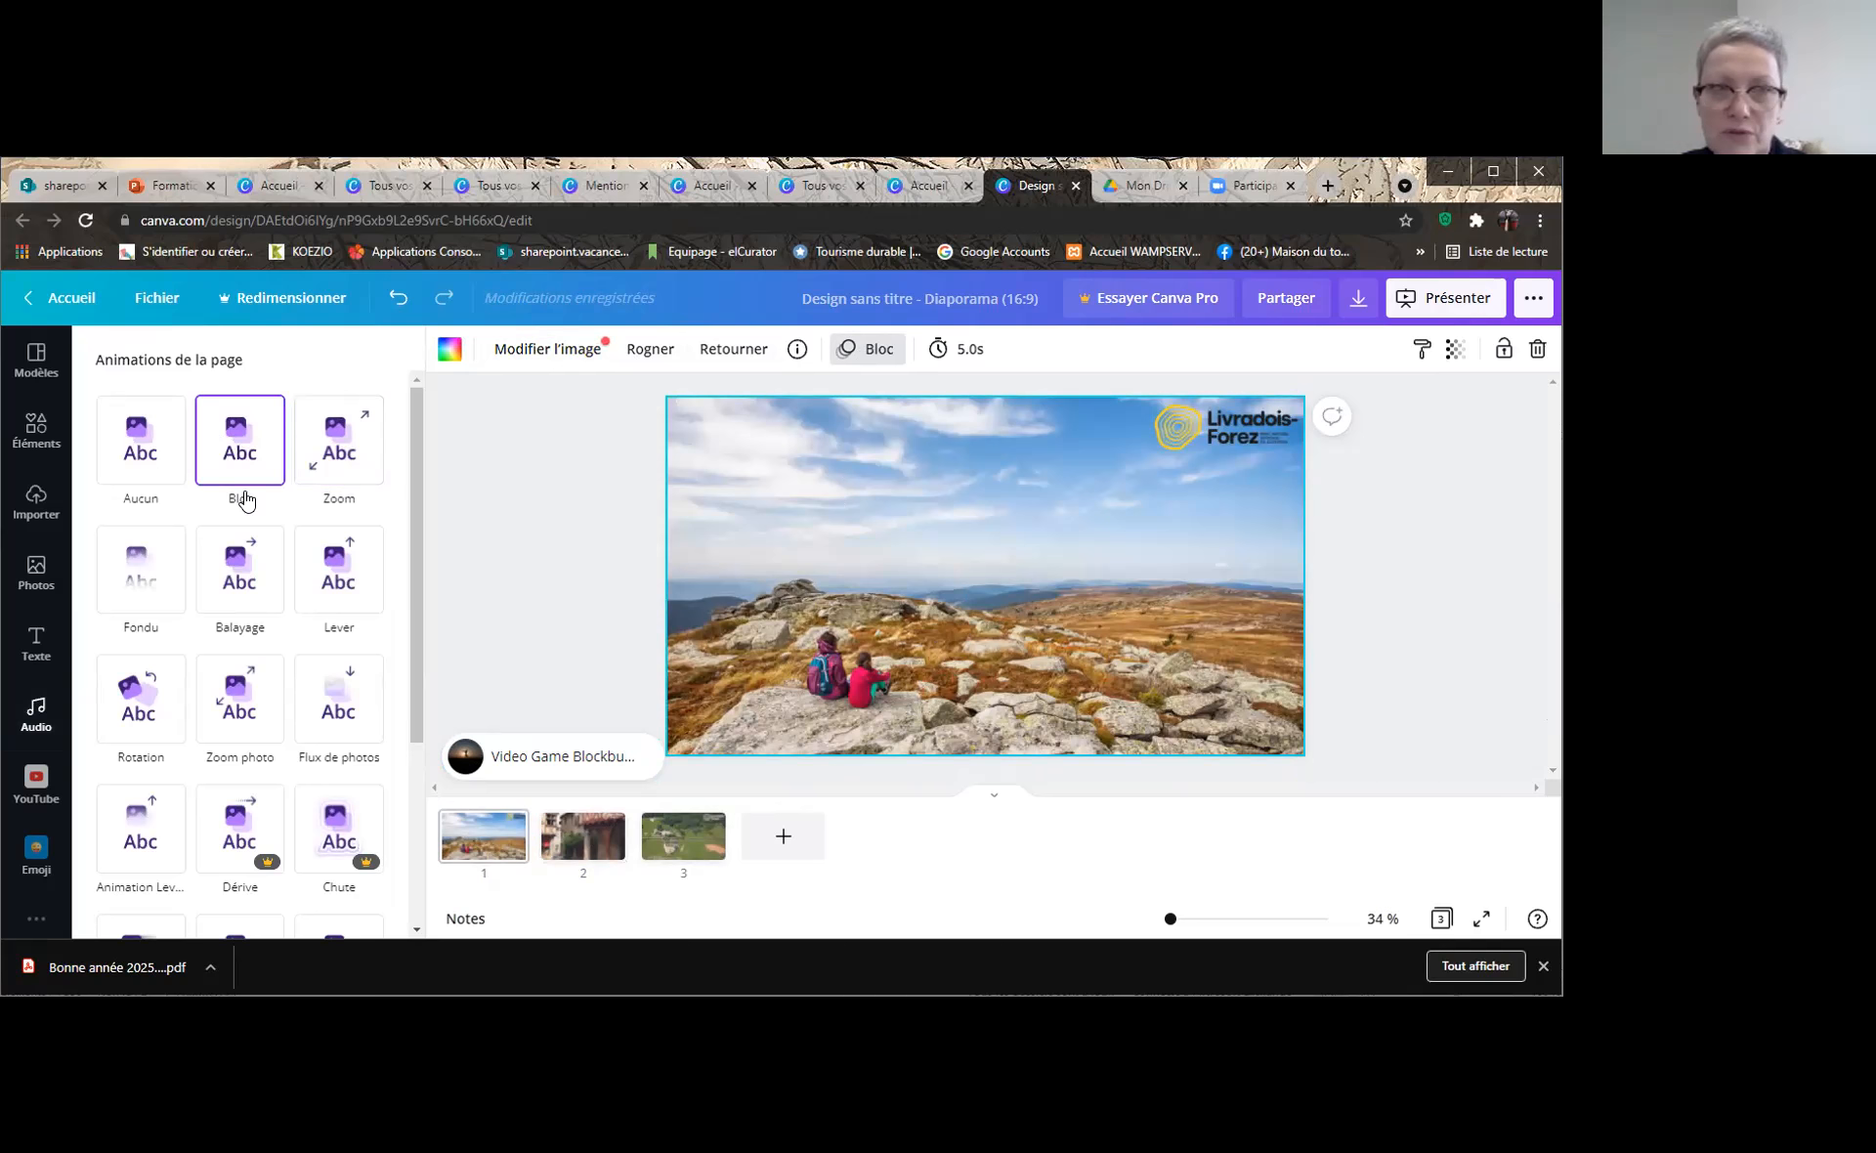
{"action": "left_click", "coordinate": [229, 569]}
{"action": "left_click", "coordinate": [336, 571]}
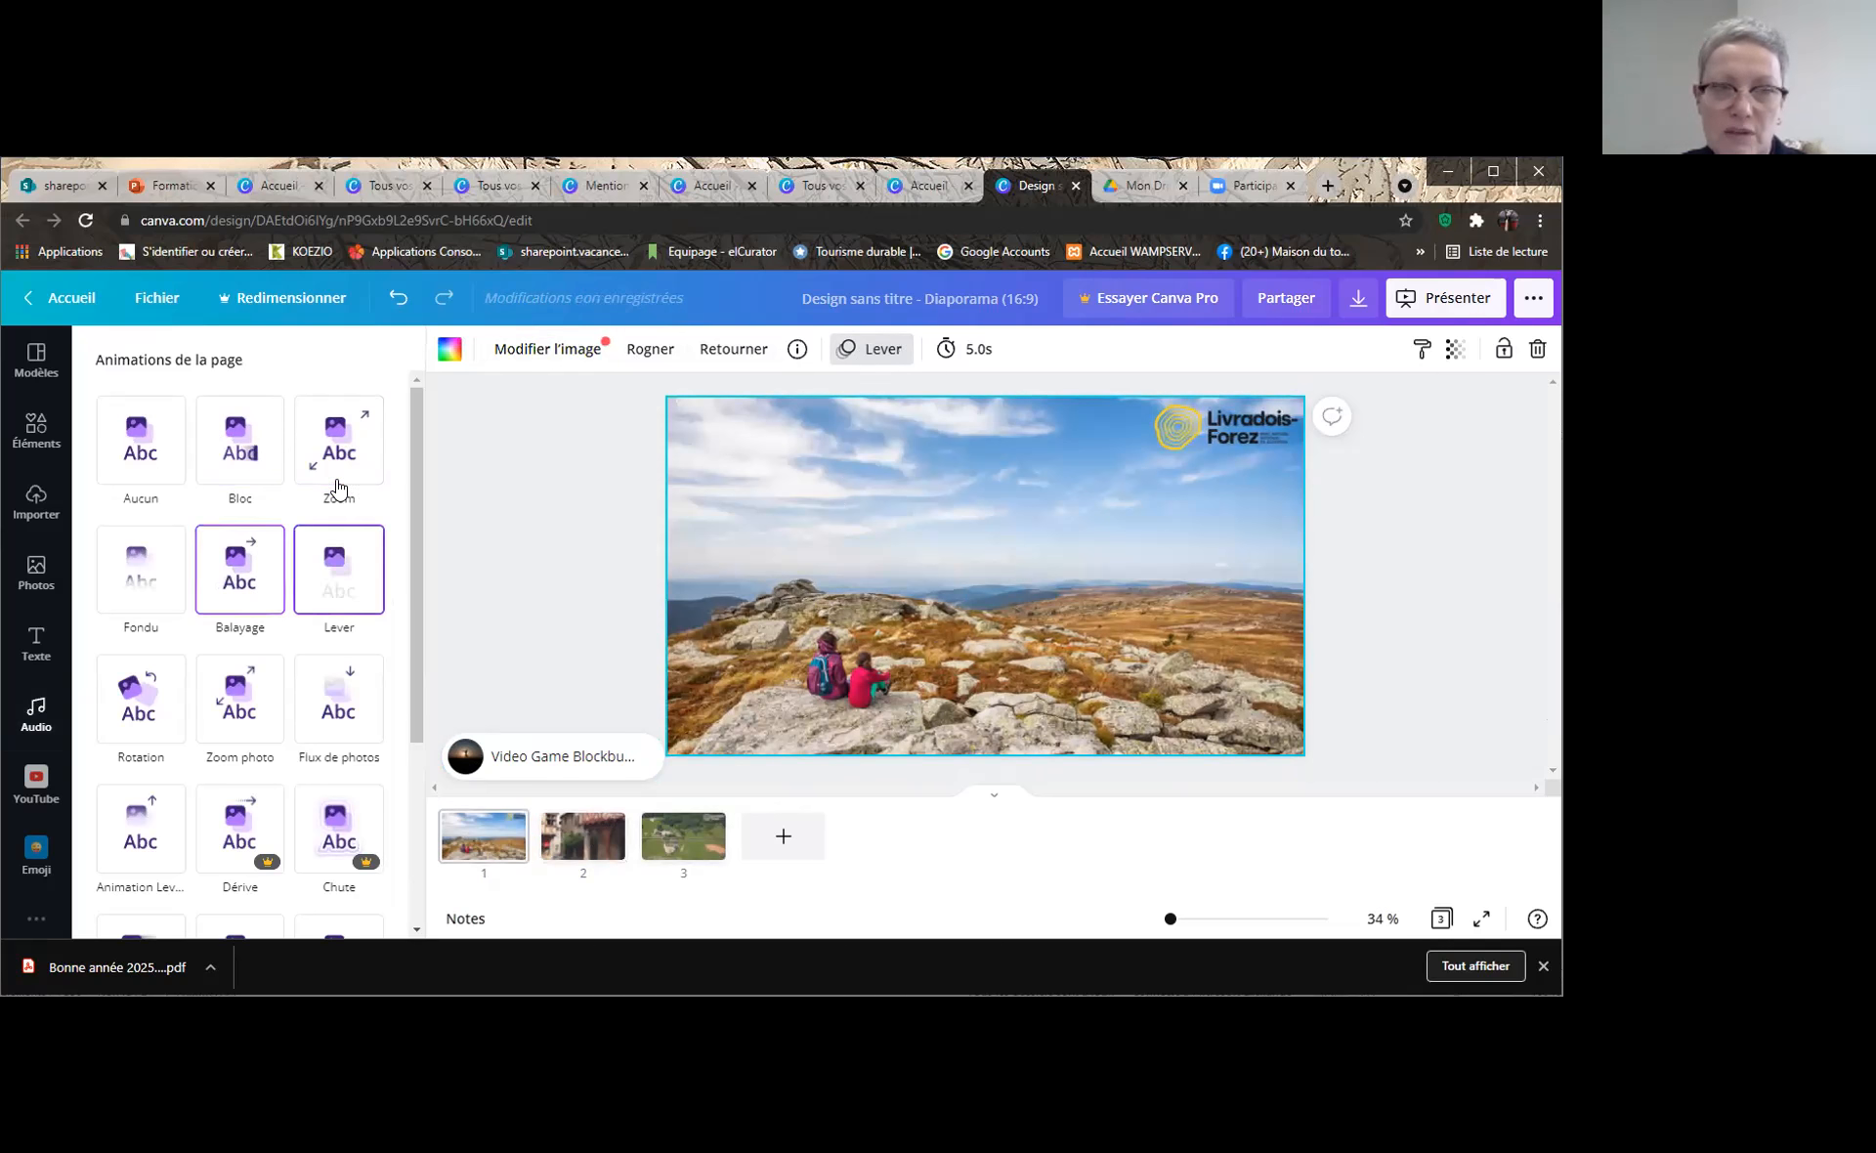
Go through page 2 to page 3, try the Bloc page animation there, and set page 3's animation to Aucun
{"action": "left_click", "coordinate": [581, 846]}
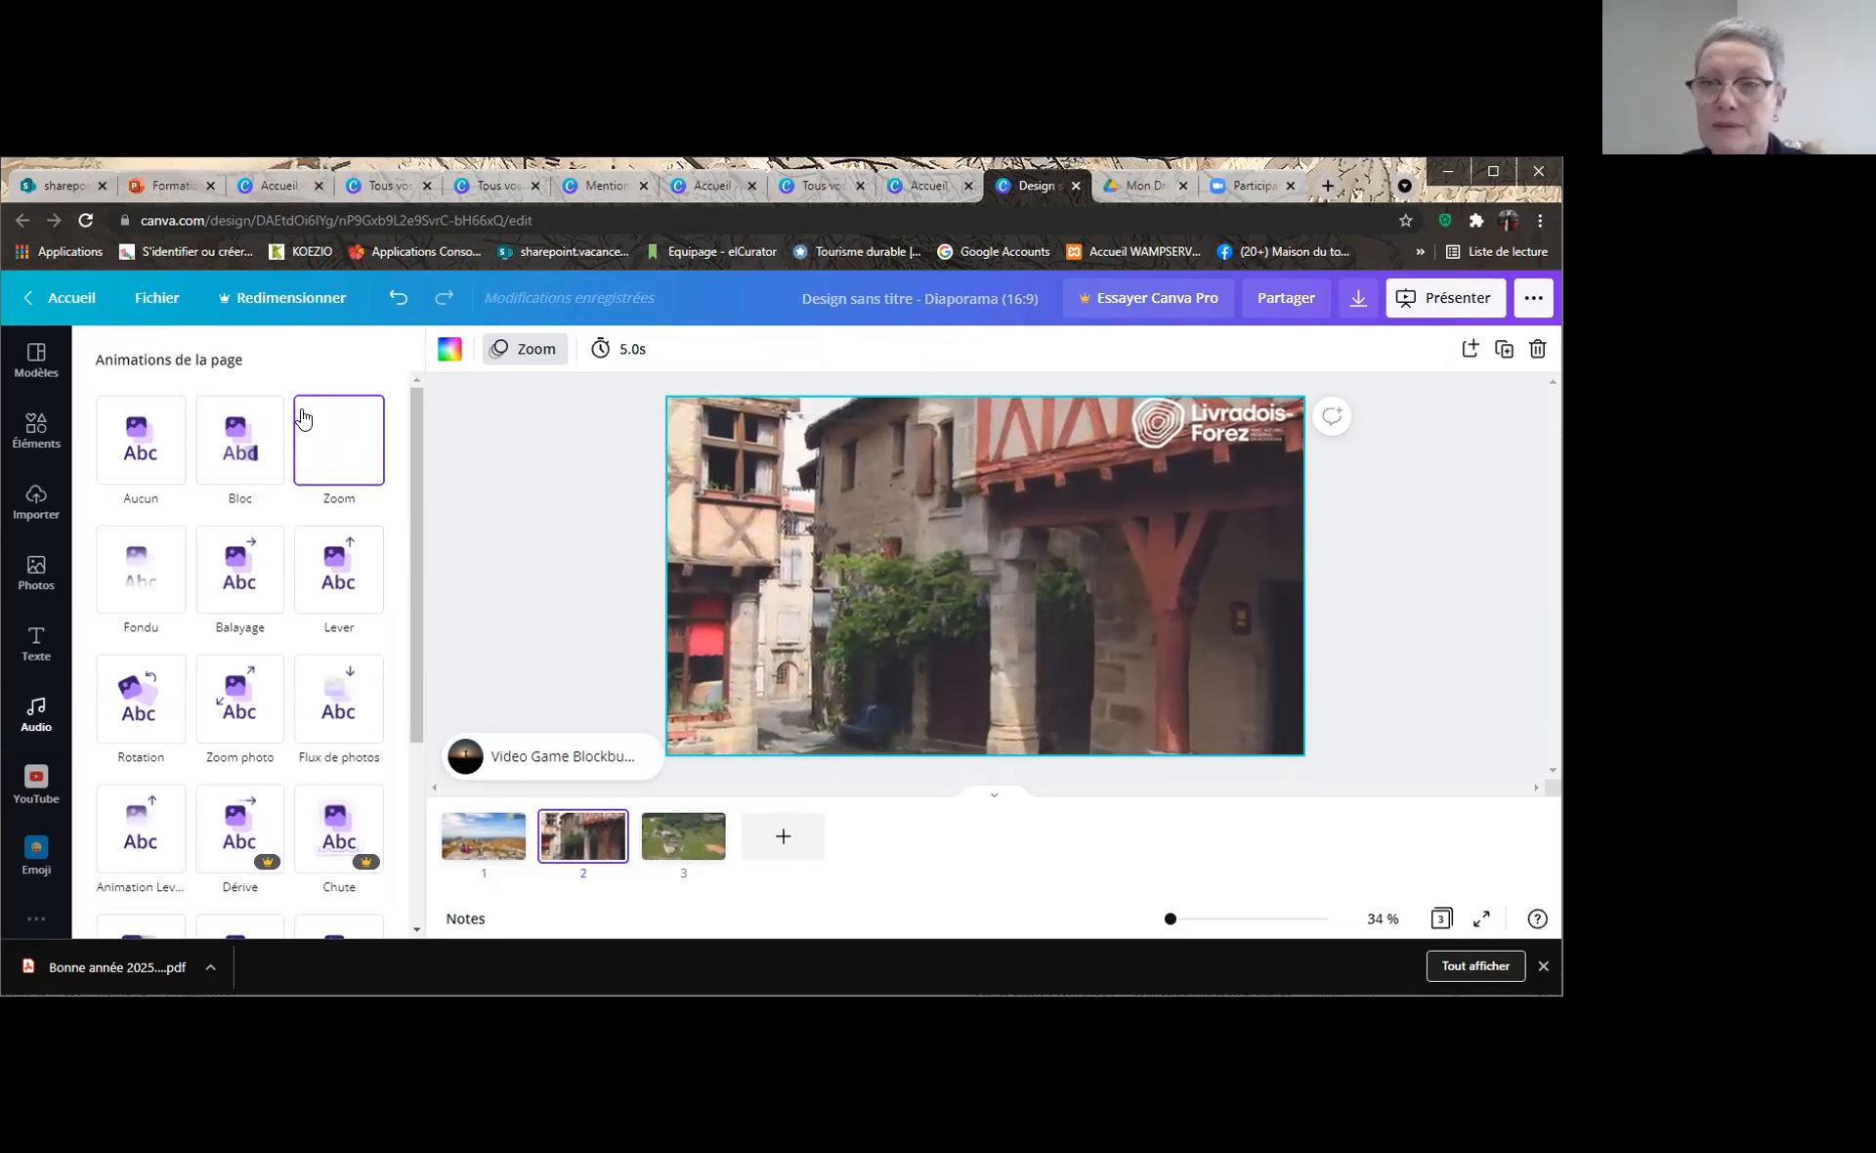
{"action": "left_click", "coordinate": [684, 846]}
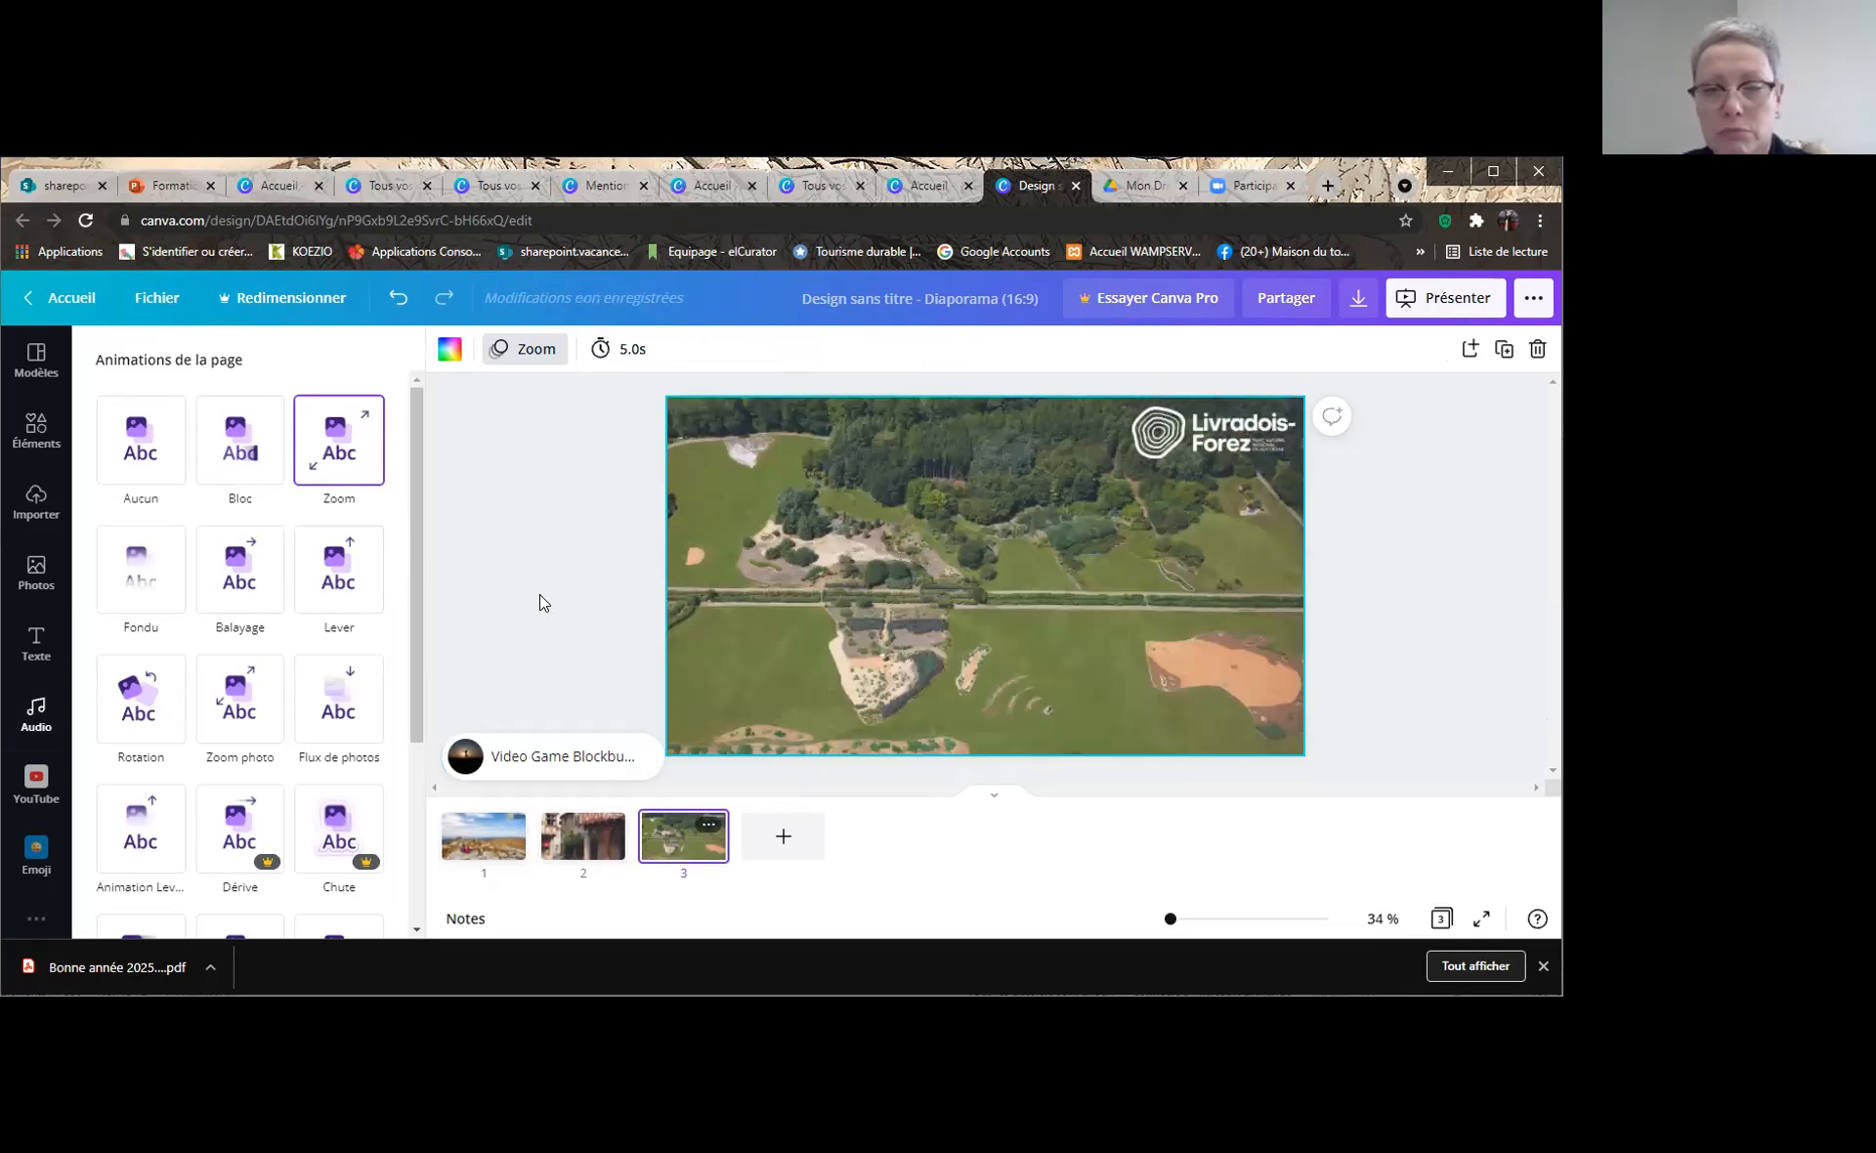
{"action": "left_click", "coordinate": [233, 433]}
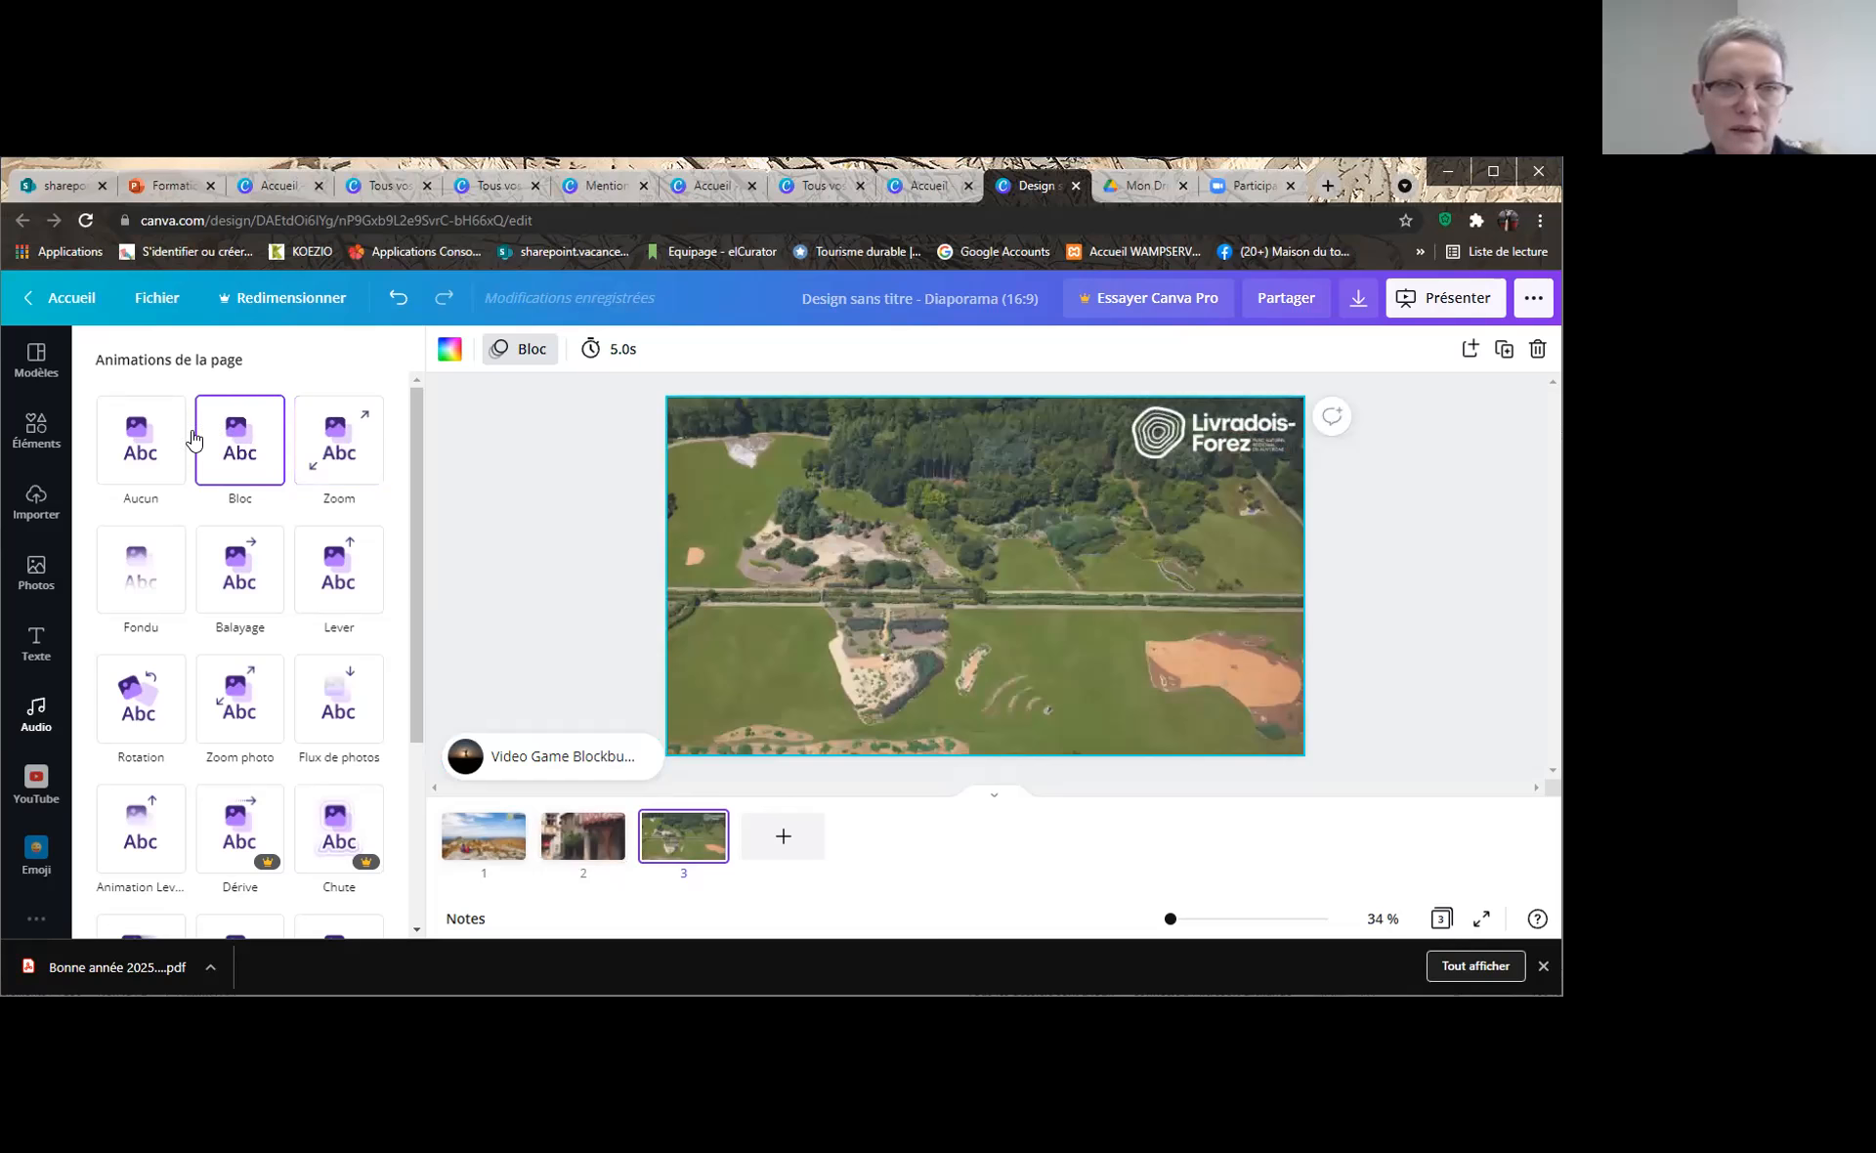
{"action": "left_click", "coordinate": [137, 430]}
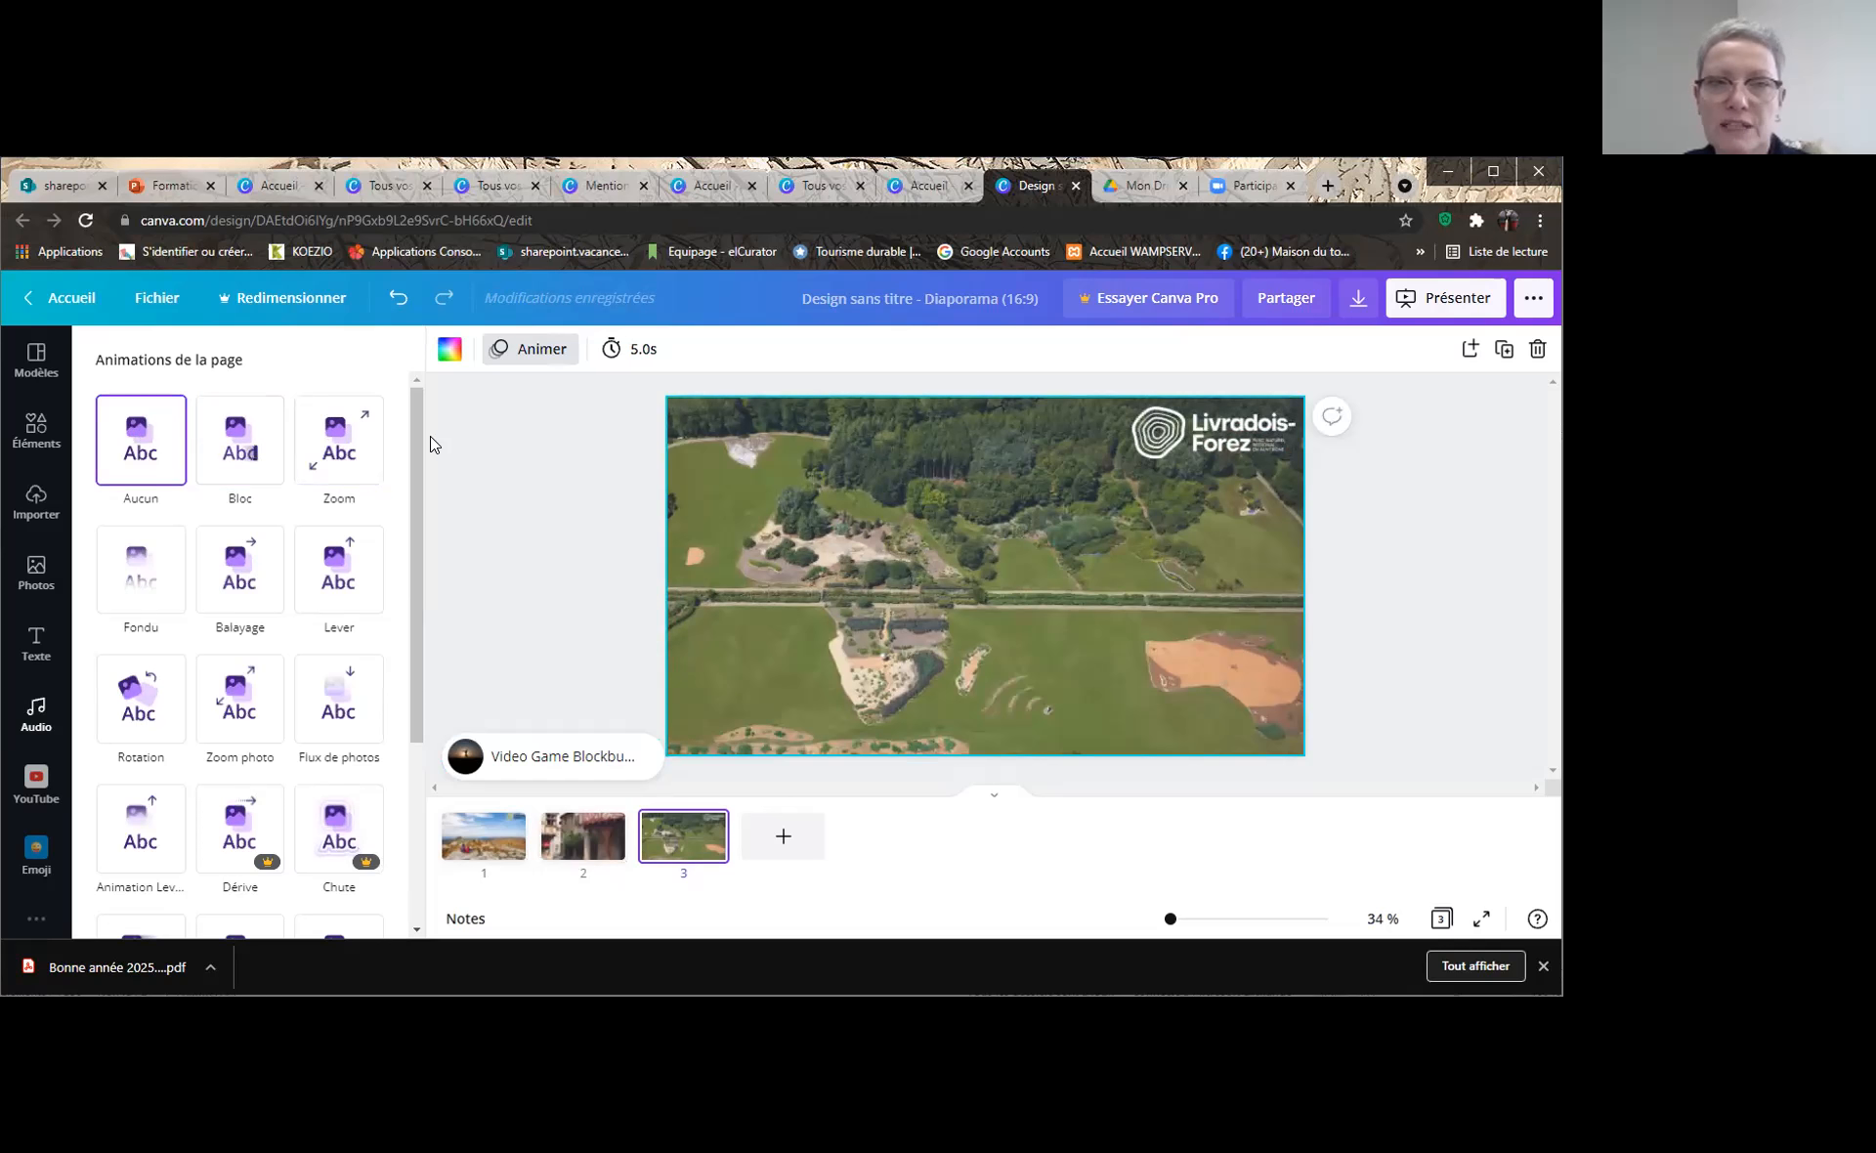
Set the display time of page 3 to 9.5 seconds
{"action": "left_click", "coordinate": [617, 351]}
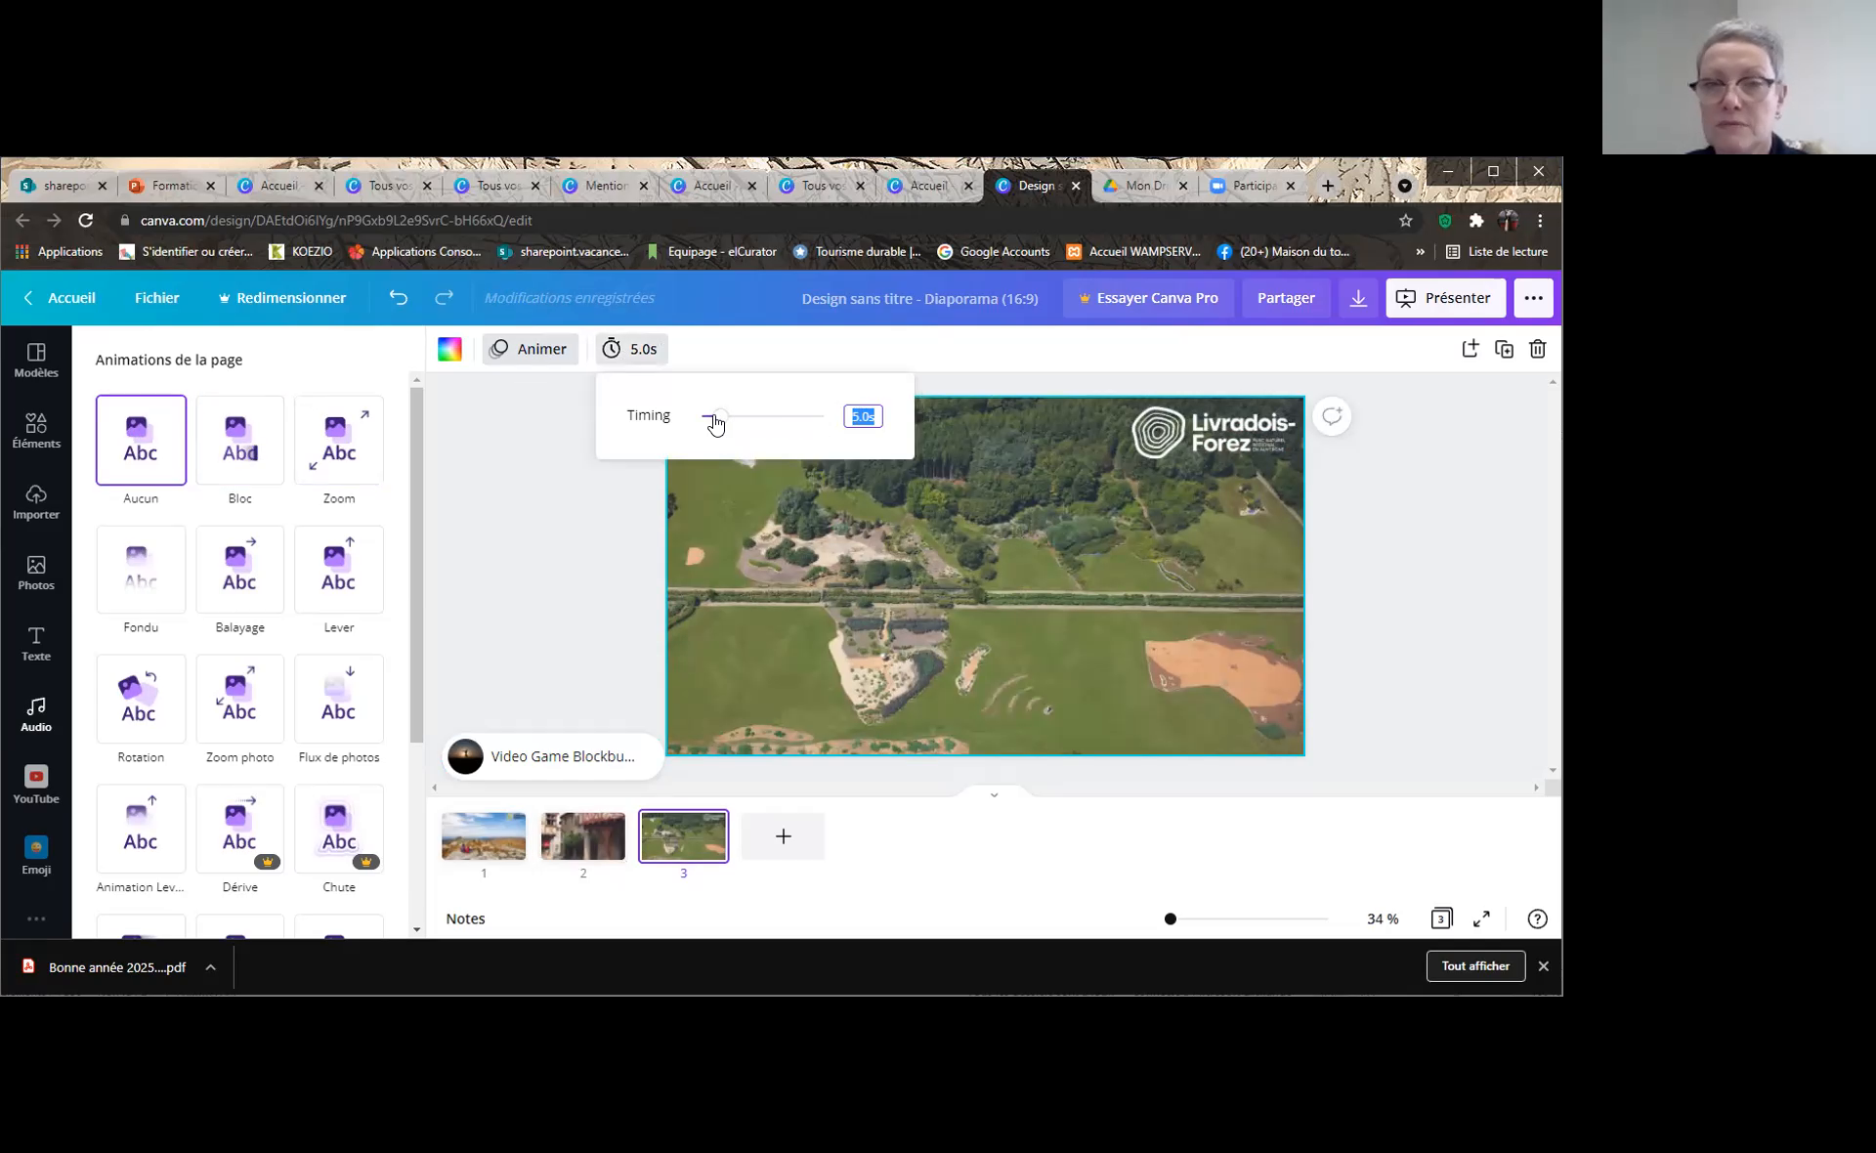
{"action": "mouse_move", "coordinate": [718, 420]}
{"action": "left_mouse_down"}
{"action": "mouse_move", "coordinate": [753, 420]}
{"action": "mouse_move", "coordinate": [738, 420]}
{"action": "left_mouse_up"}
{"action": "left_click", "coordinate": [532, 459]}
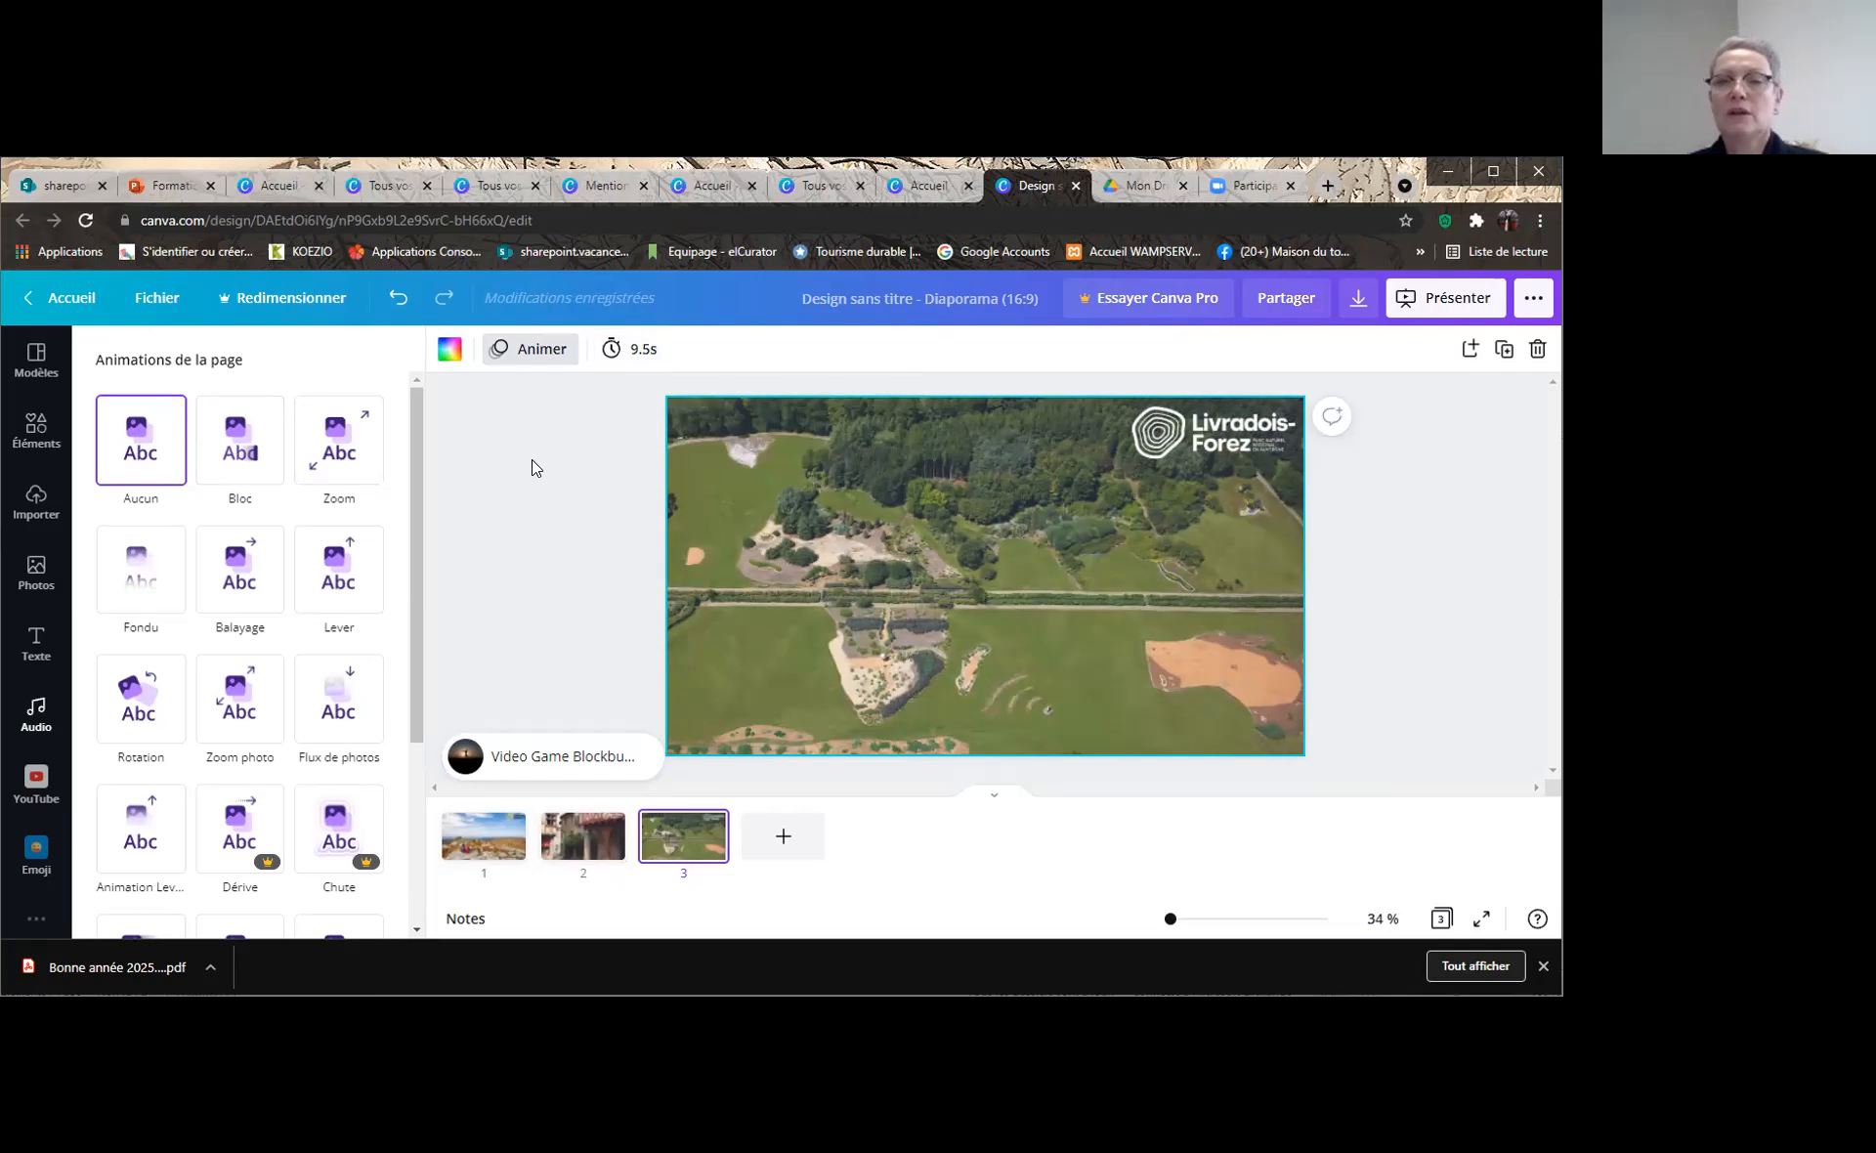
Rename the slideshow design as Formation canva
{"action": "left_click", "coordinate": [860, 298]}
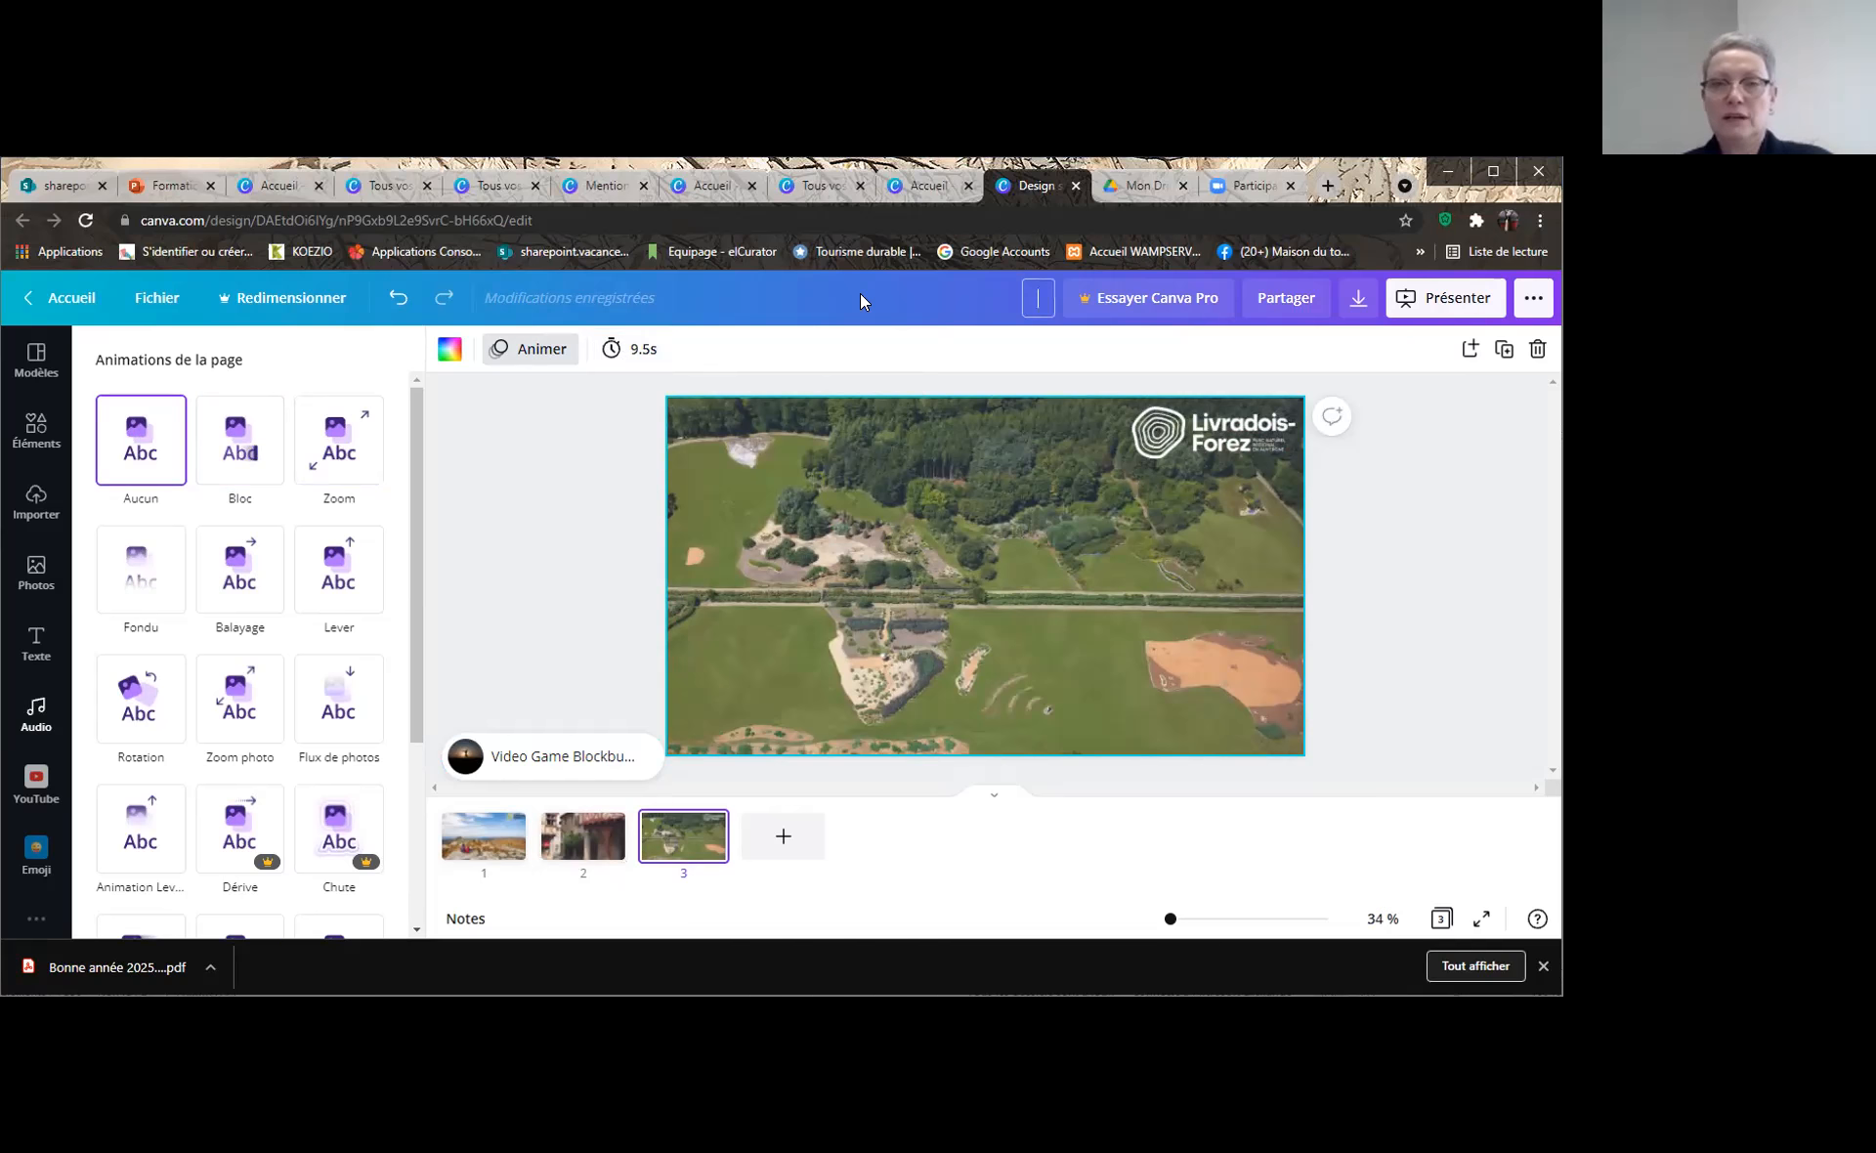
{"action": "type", "text": "Formati"}
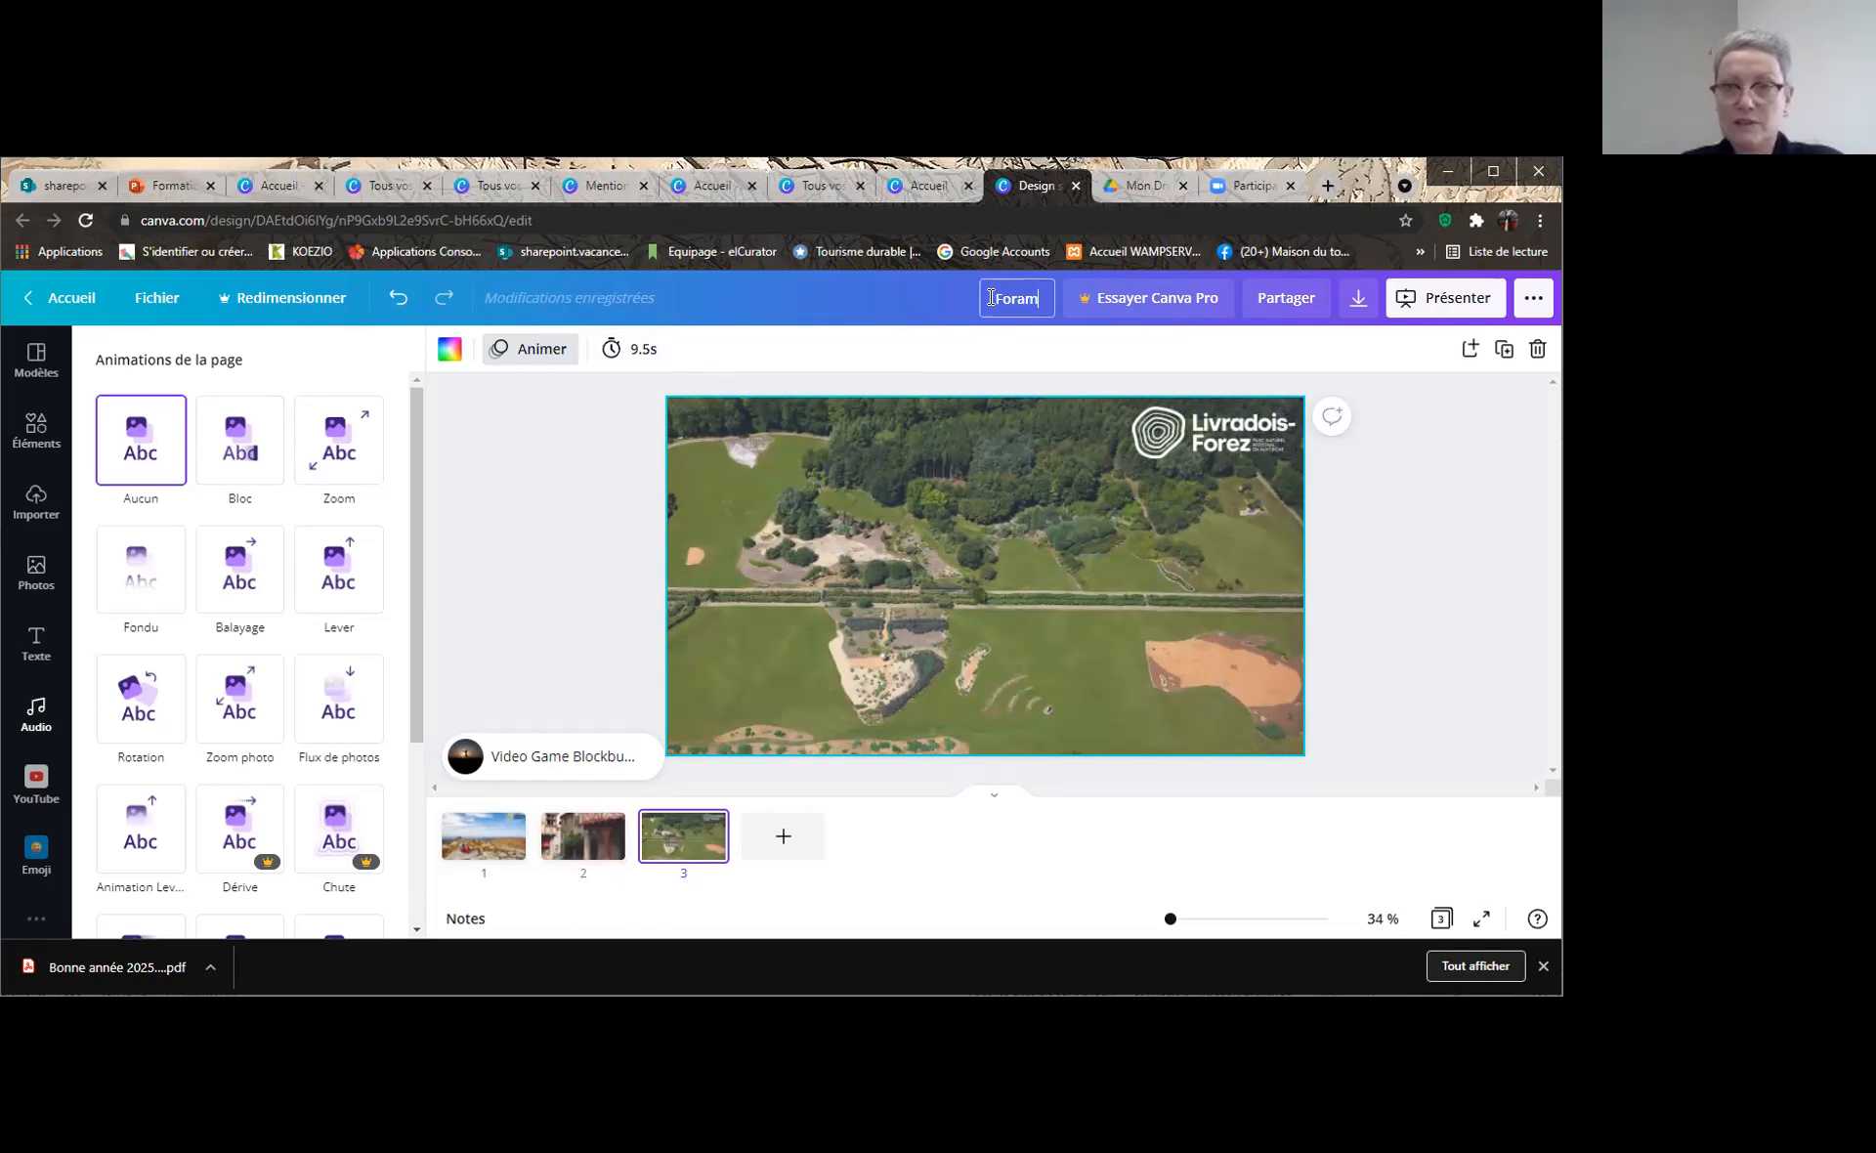
{"action": "type", "text": "on canva"}
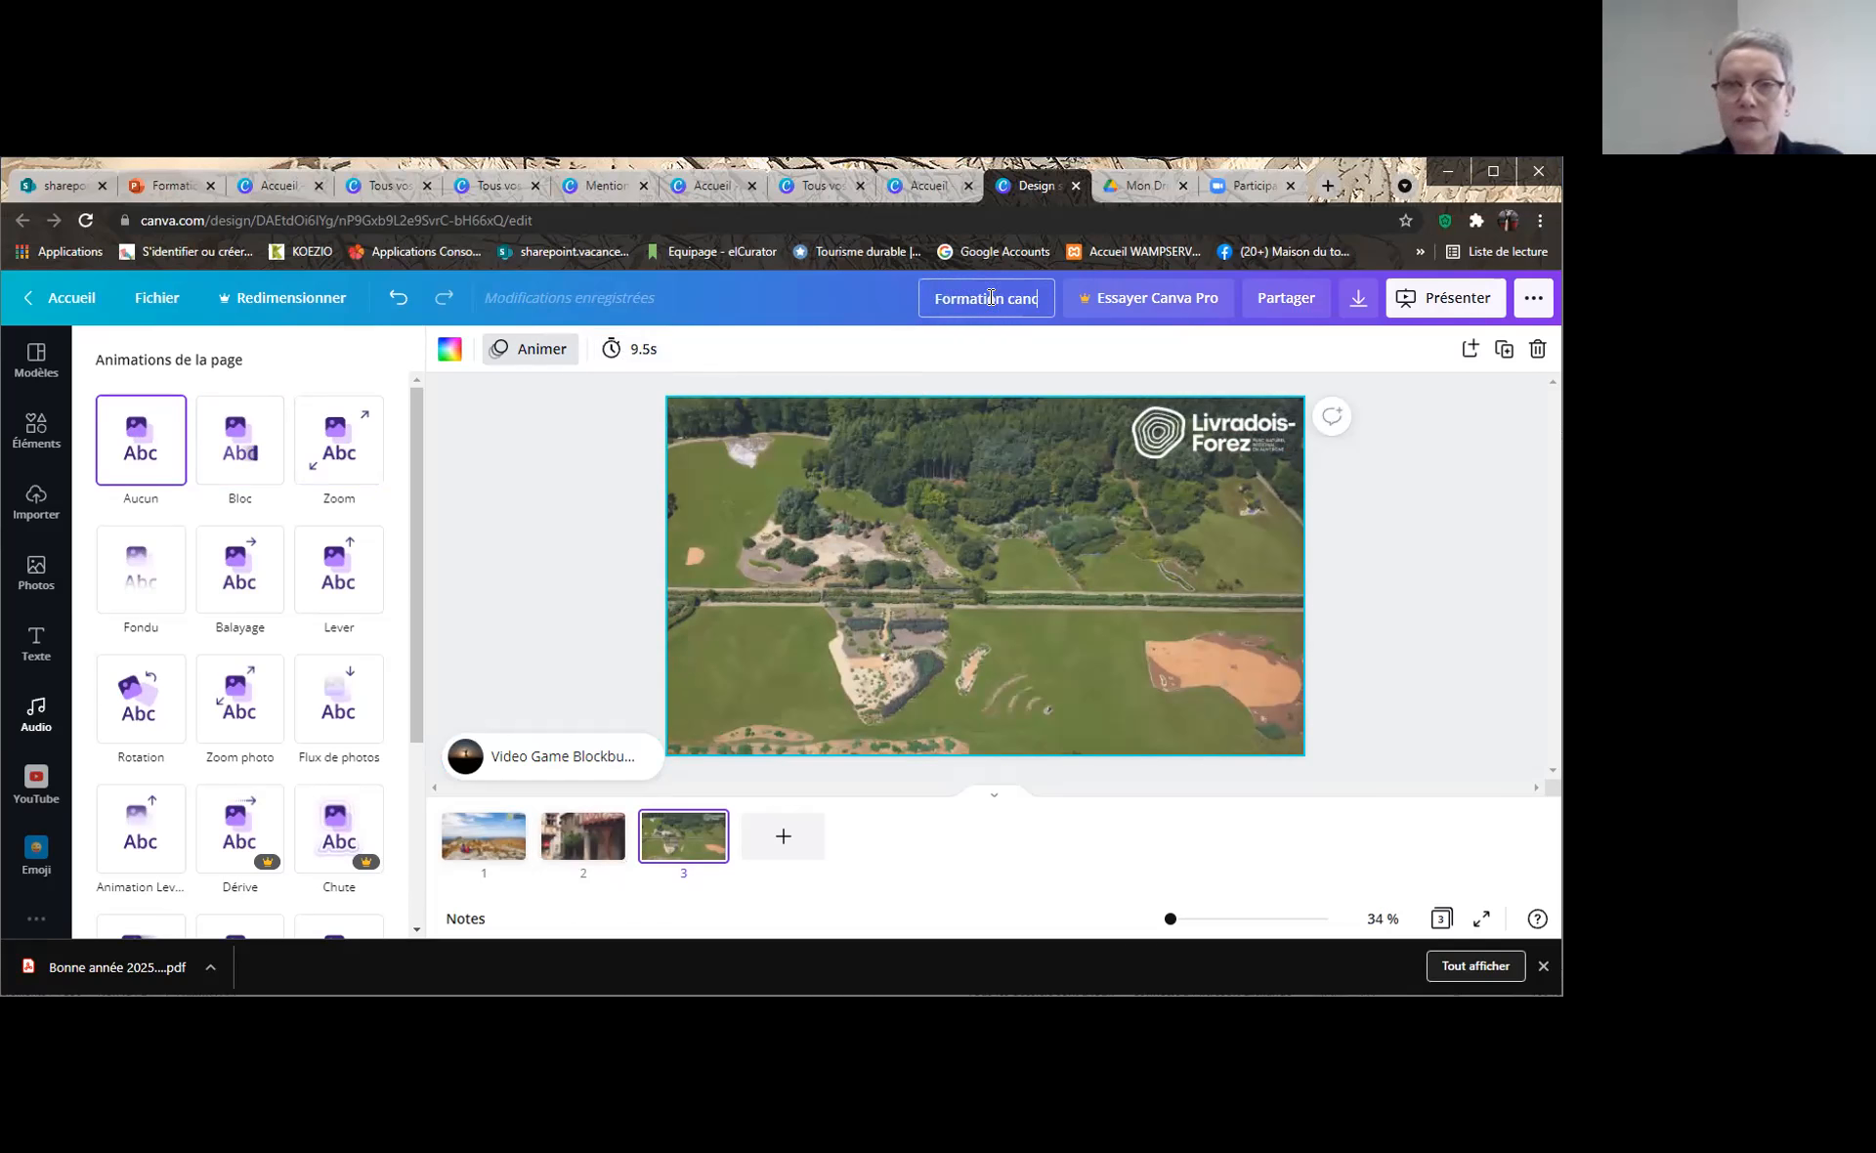
{"action": "key", "text": "Return"}
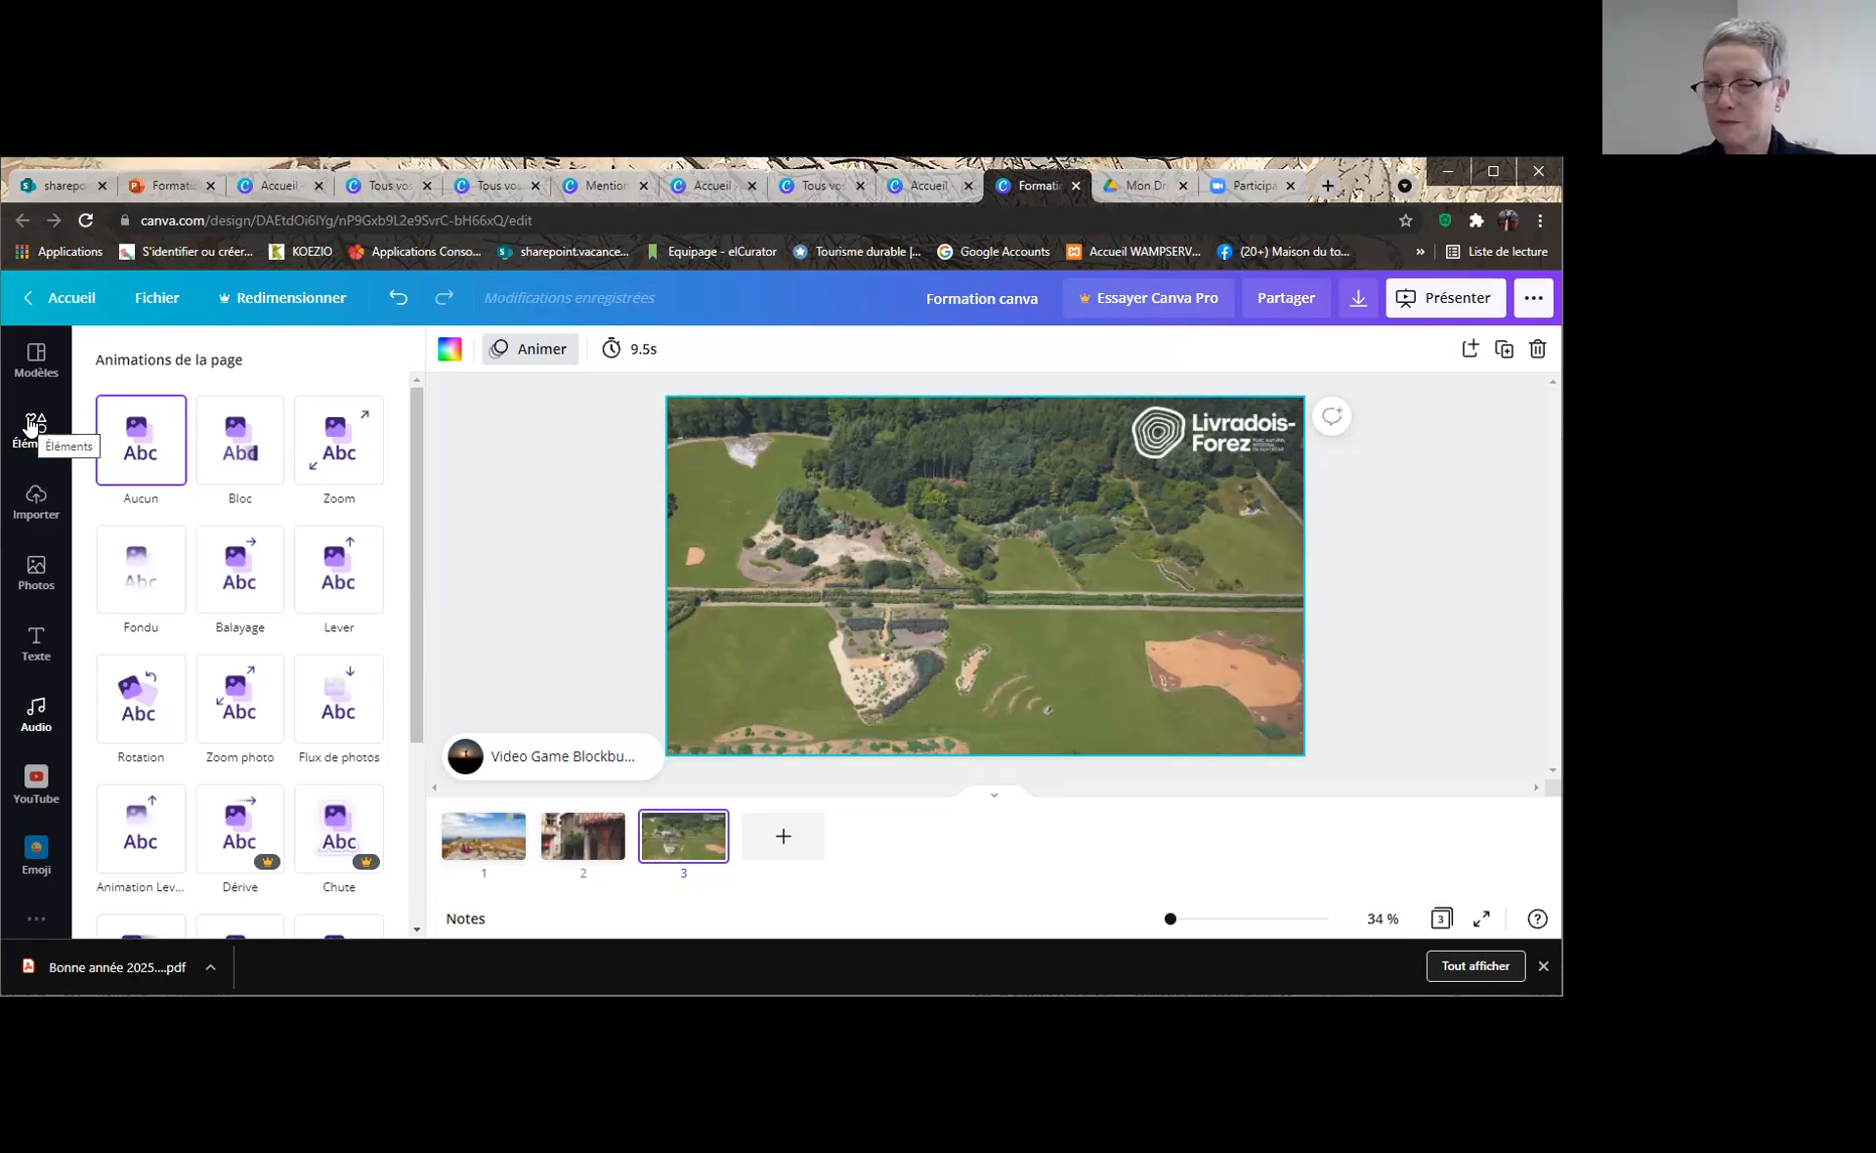
Return to the home page and create a new Carte de visite design from the Marketing category
{"action": "left_click", "coordinate": [28, 305]}
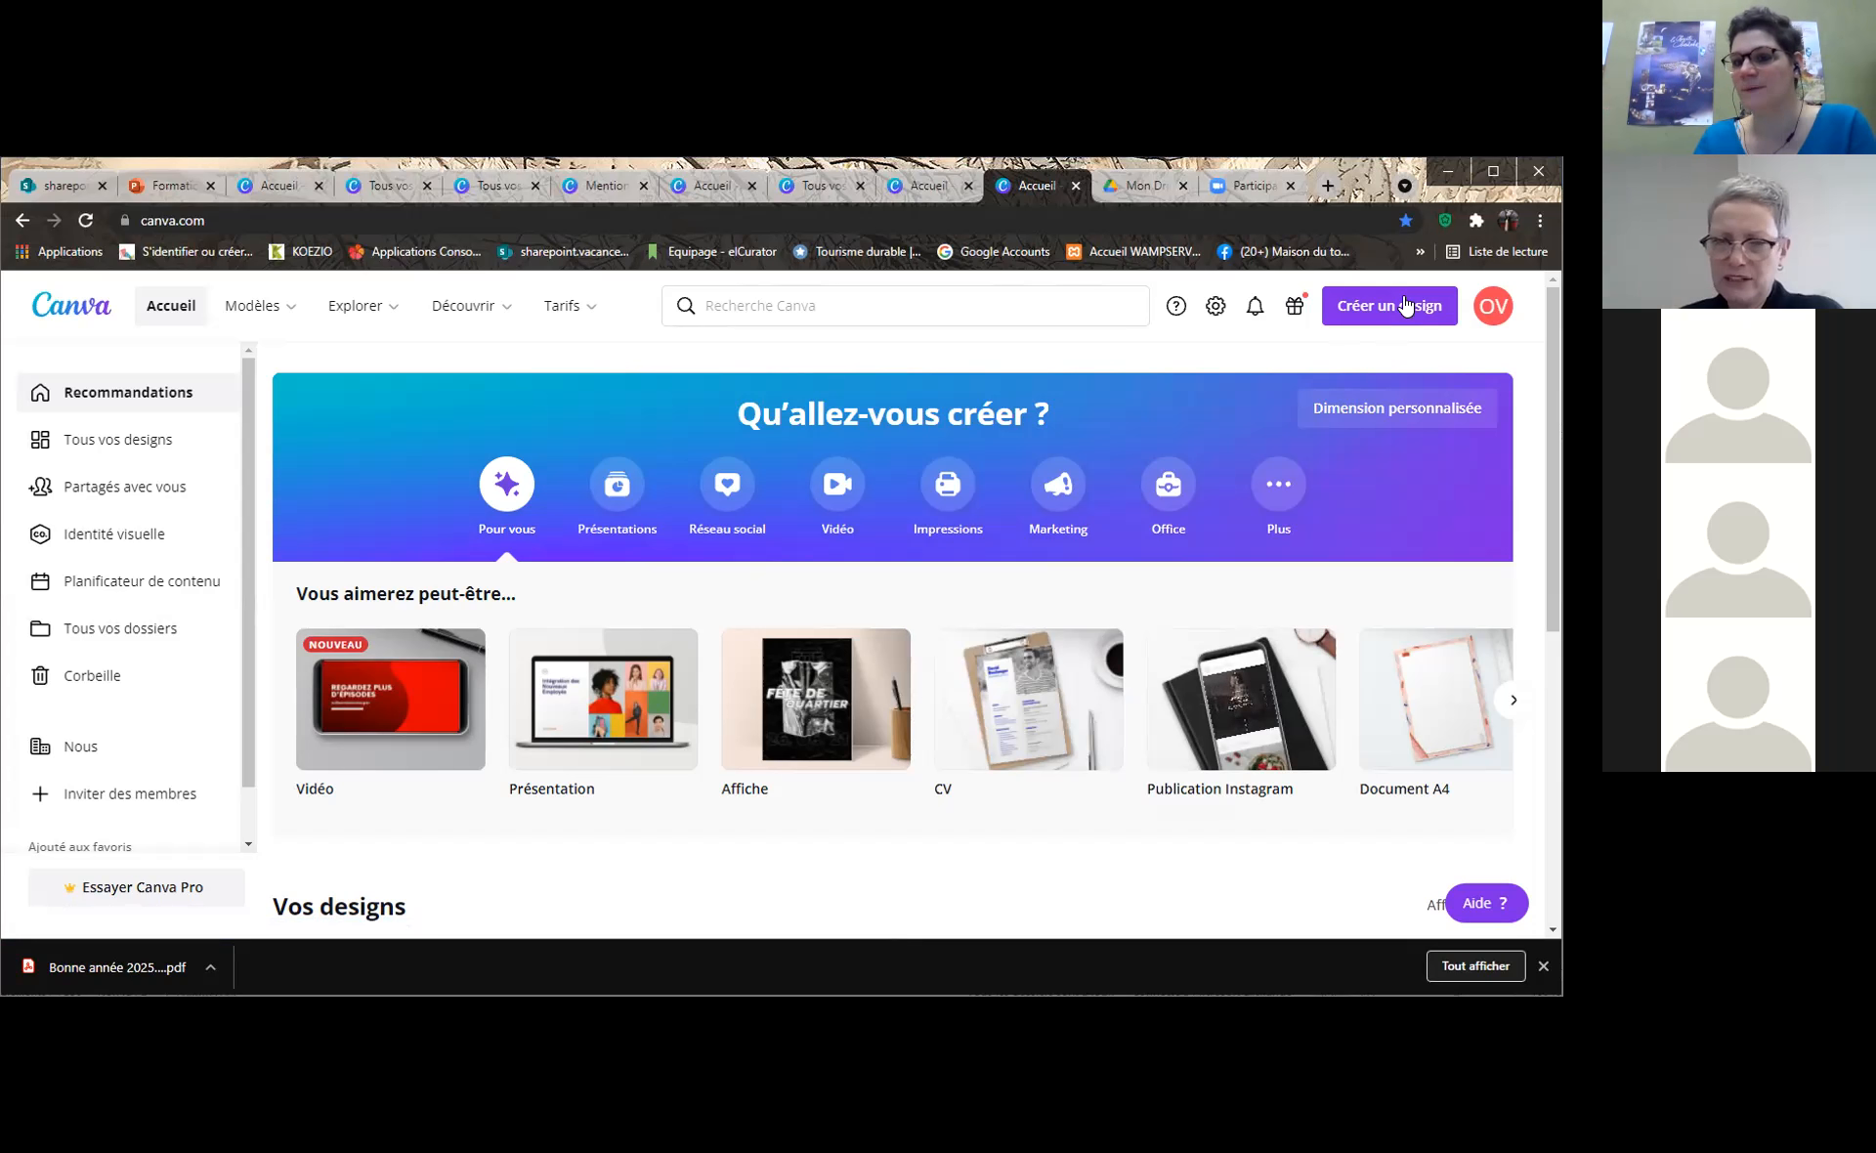
{"action": "left_click", "coordinate": [1068, 491]}
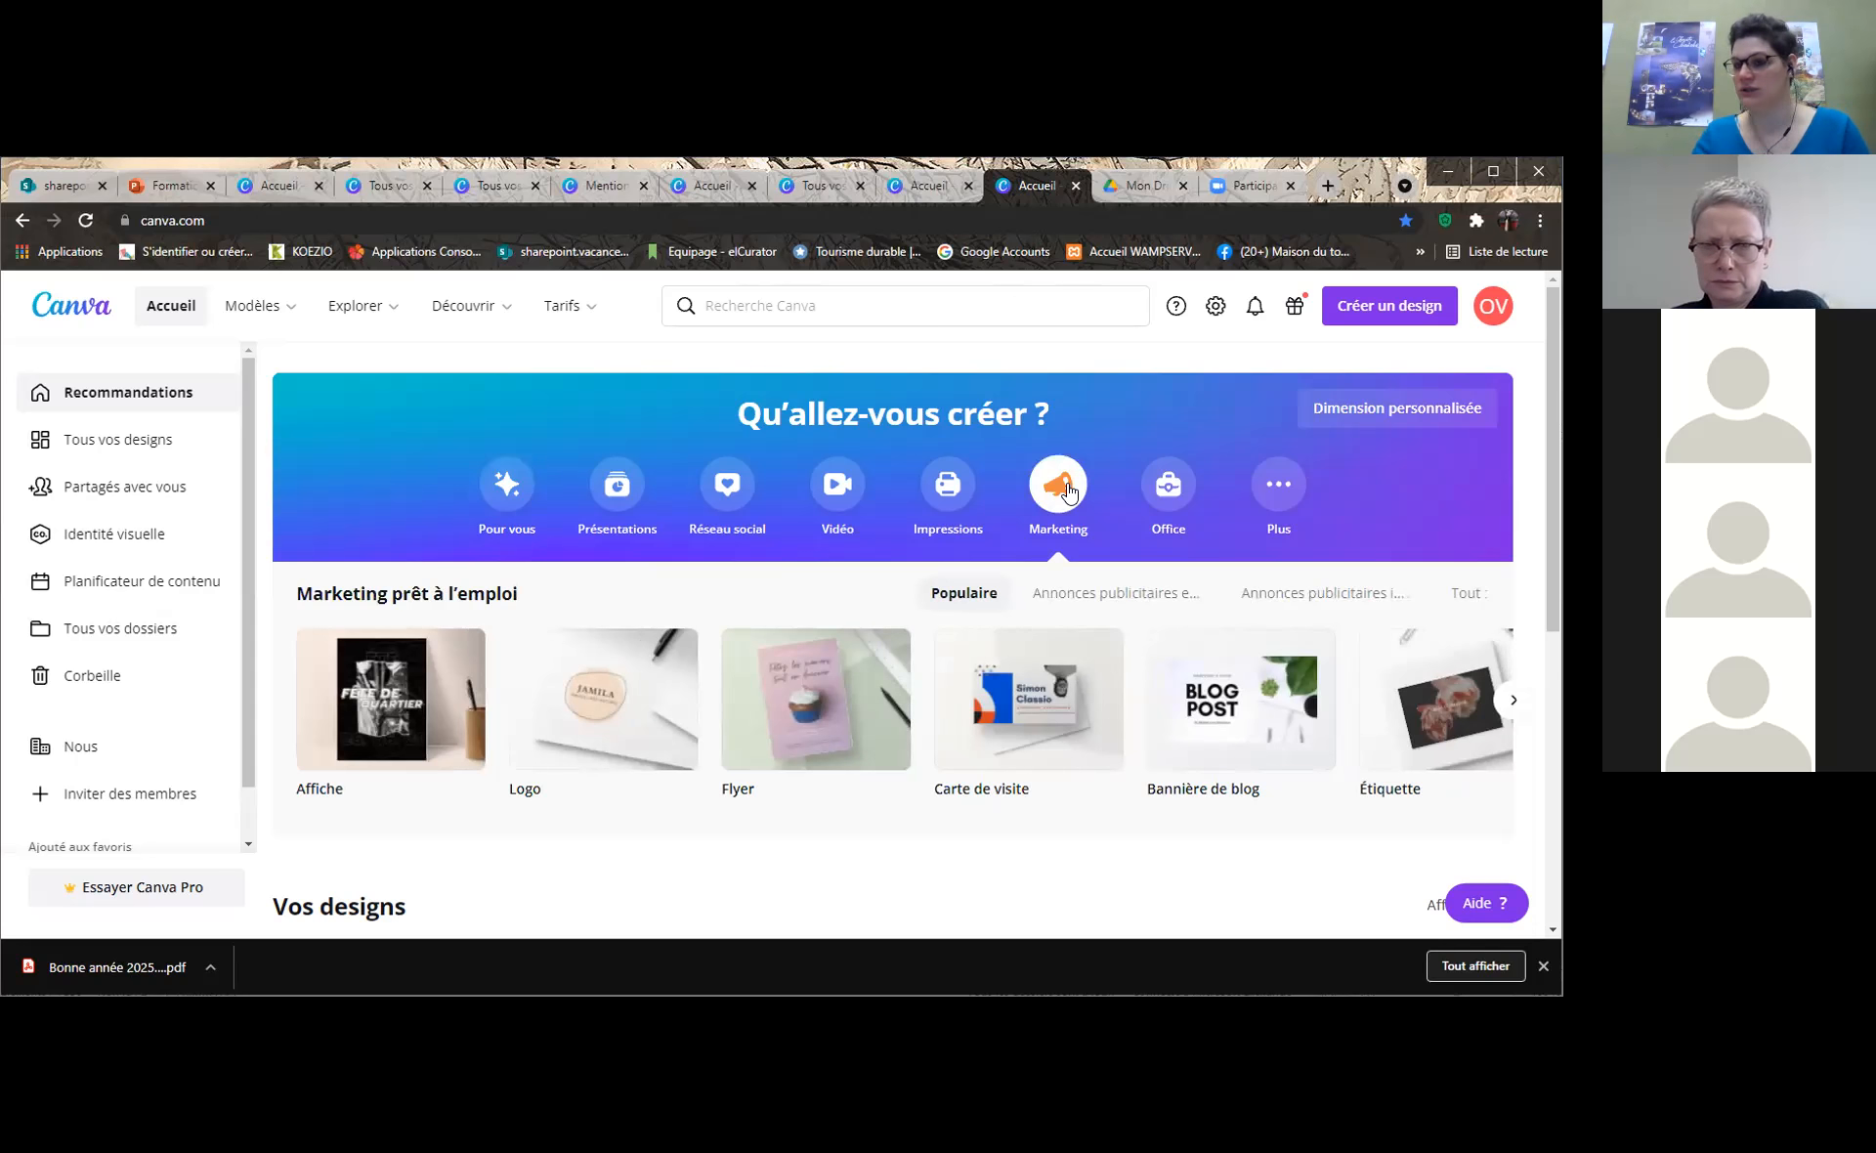
{"action": "left_click", "coordinate": [1042, 700]}
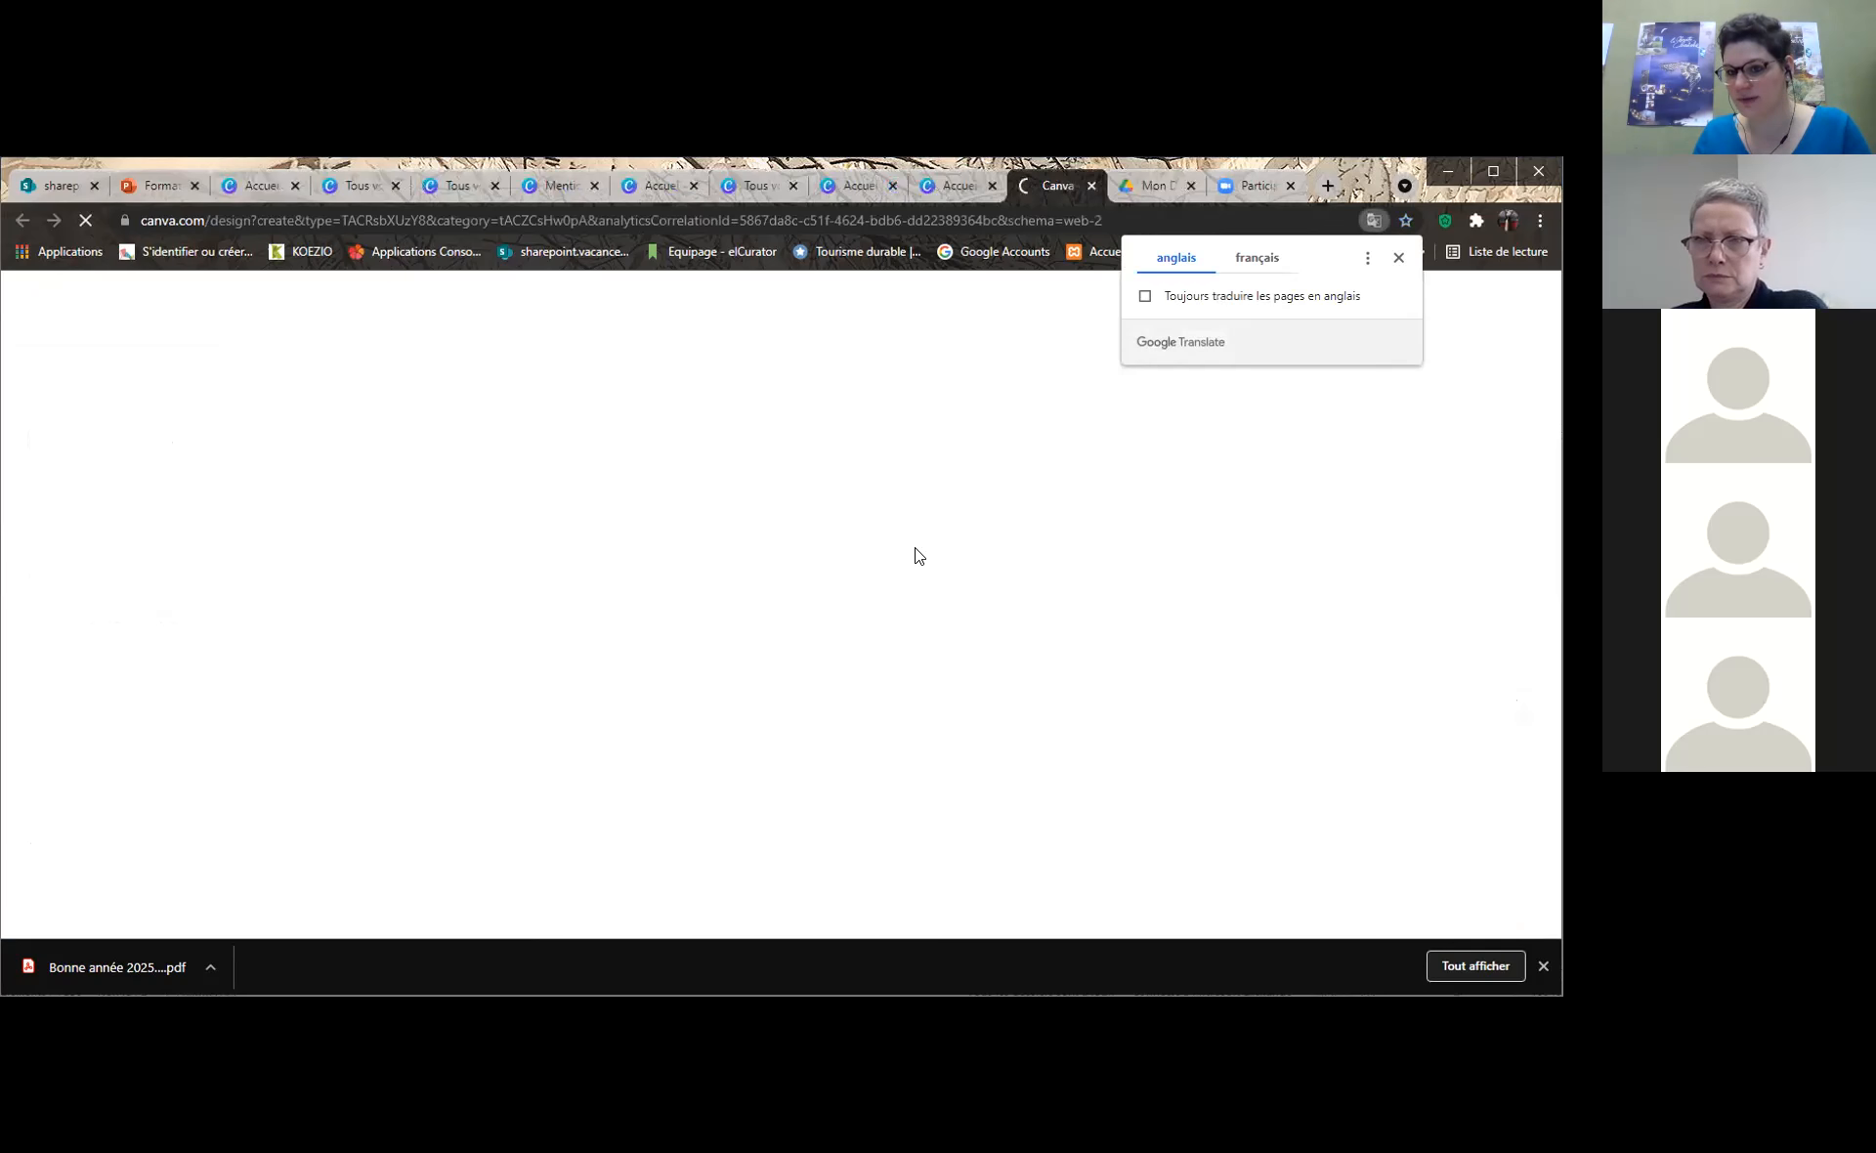